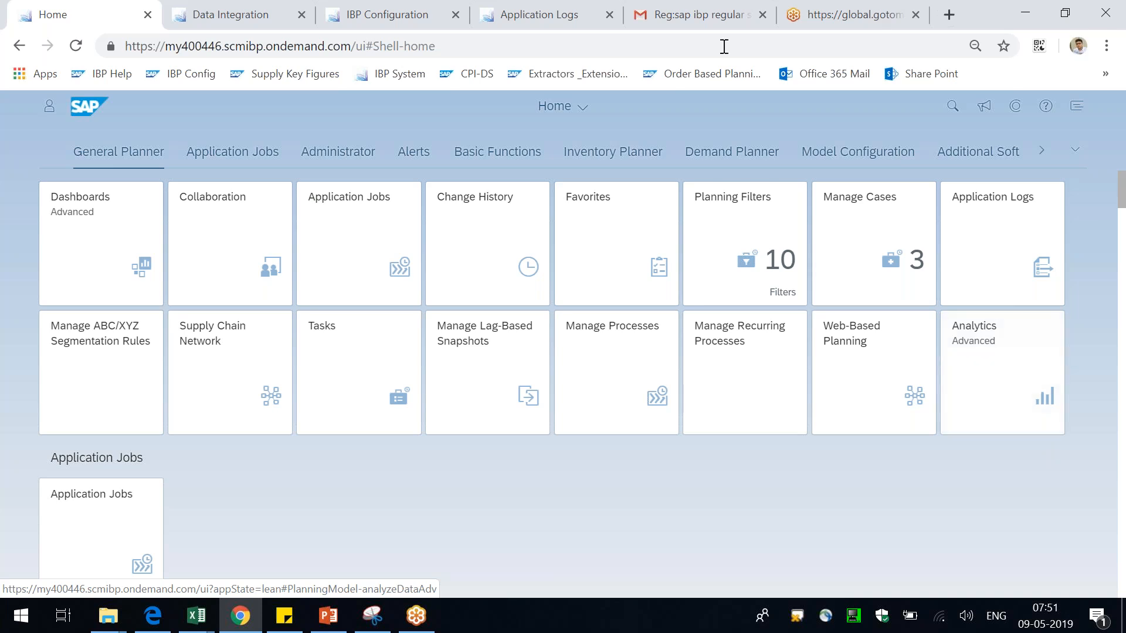
Step: Switch to the PowerPoint deck and fill the body rows of the table under RESOURCE with Resource ID and Resource Desc
{"action": "left_click", "coordinate": [387, 14]}
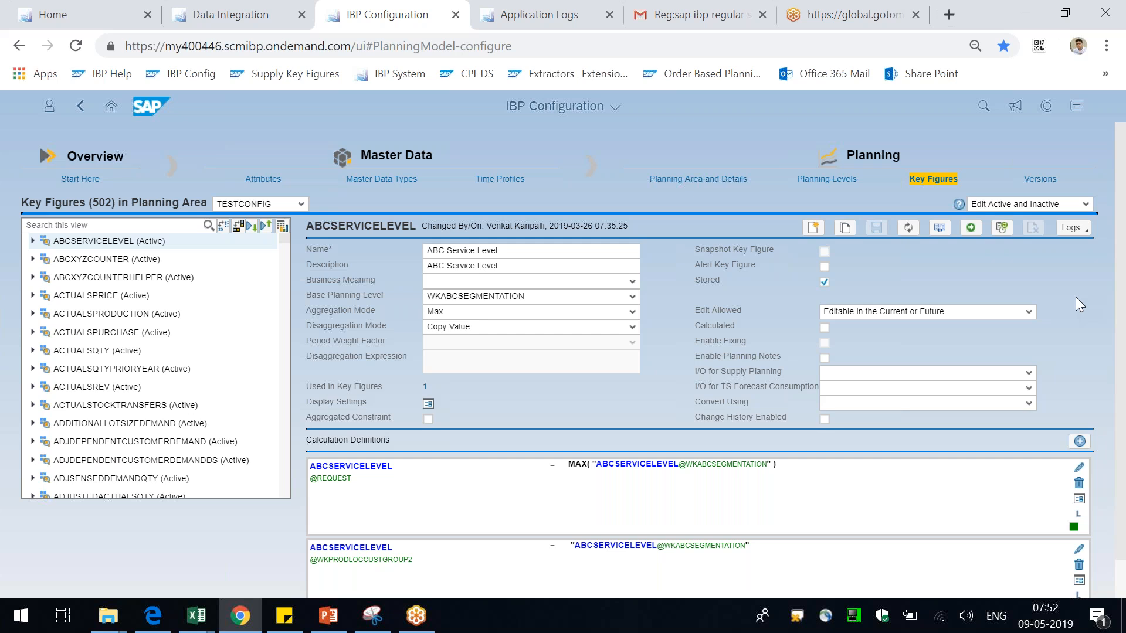
{"action": "left_click", "coordinate": [328, 615]}
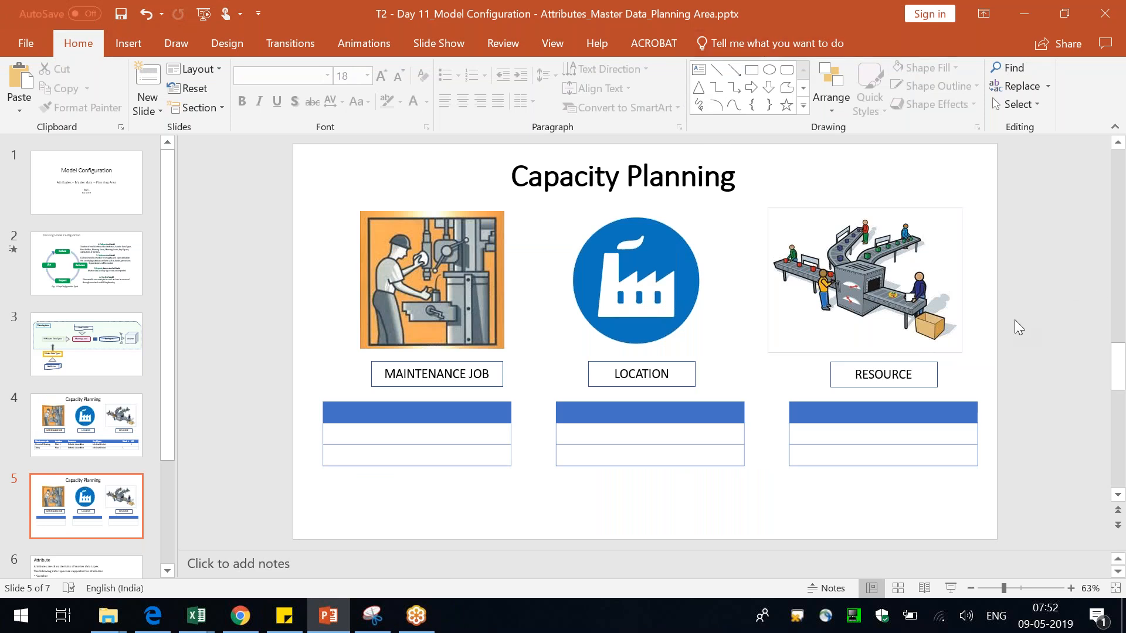
{"action": "left_click", "coordinate": [925, 376]}
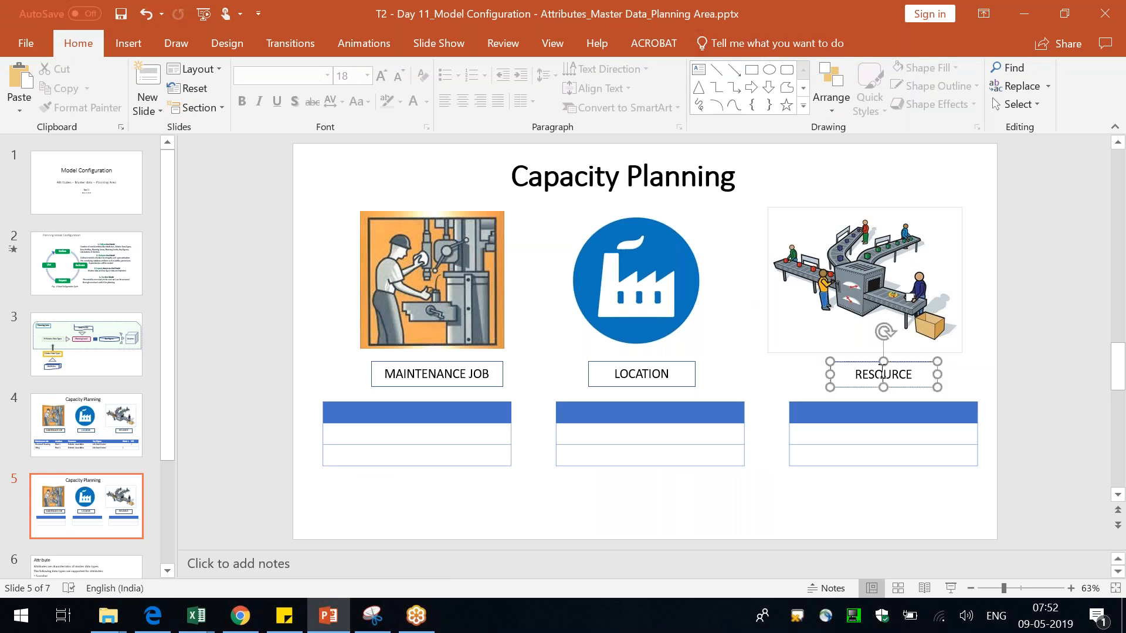
{"action": "left_click", "coordinate": [1017, 391]}
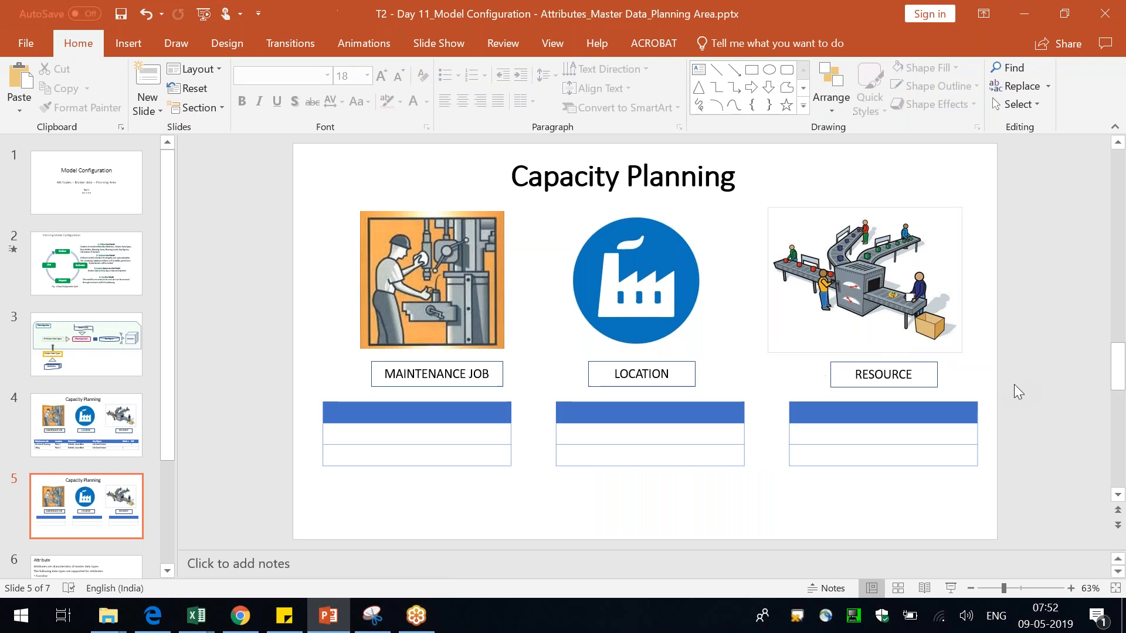
{"action": "left_click", "coordinate": [933, 416]}
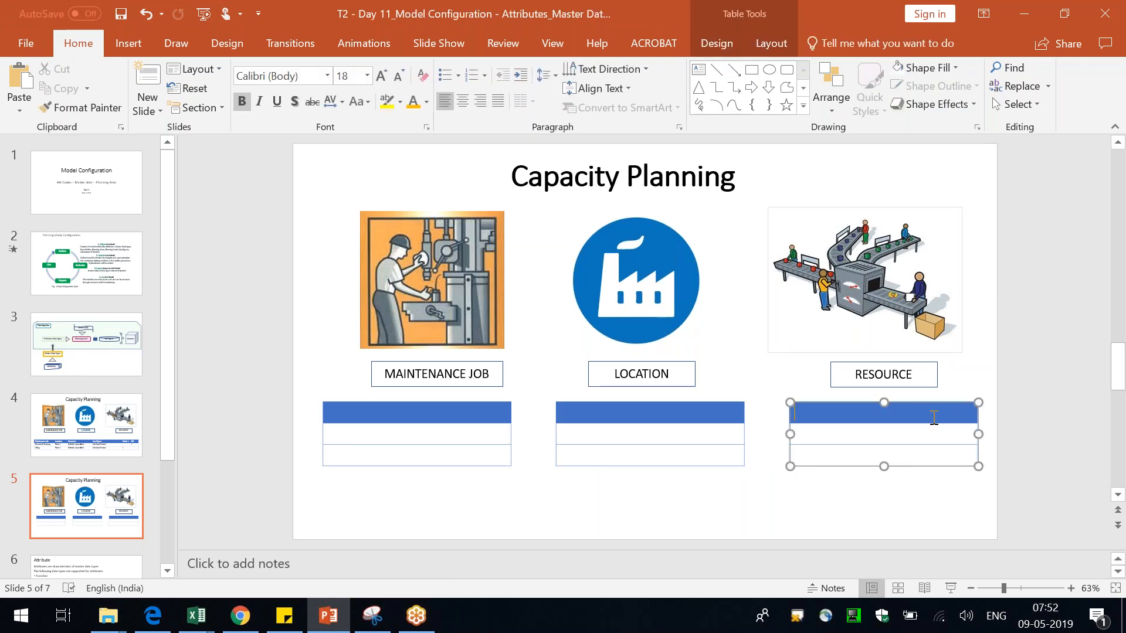
{"action": "left_click", "coordinate": [892, 436]}
{"action": "type", "text": "Resource ID"}
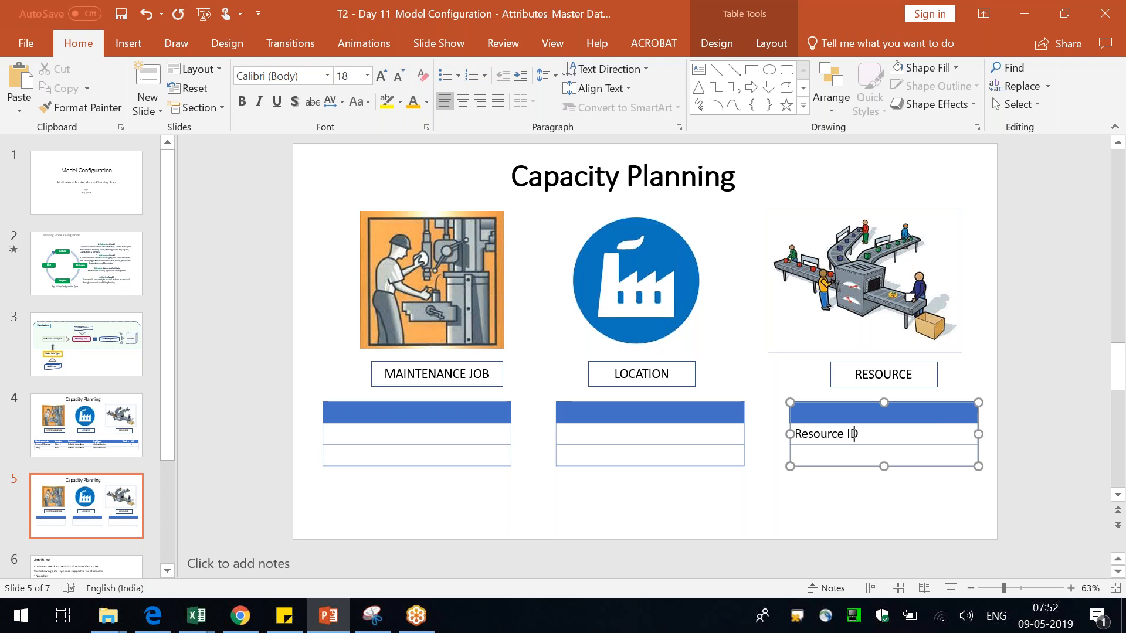
{"action": "key", "text": "Tab"}
{"action": "type", "text": "Resource D"}
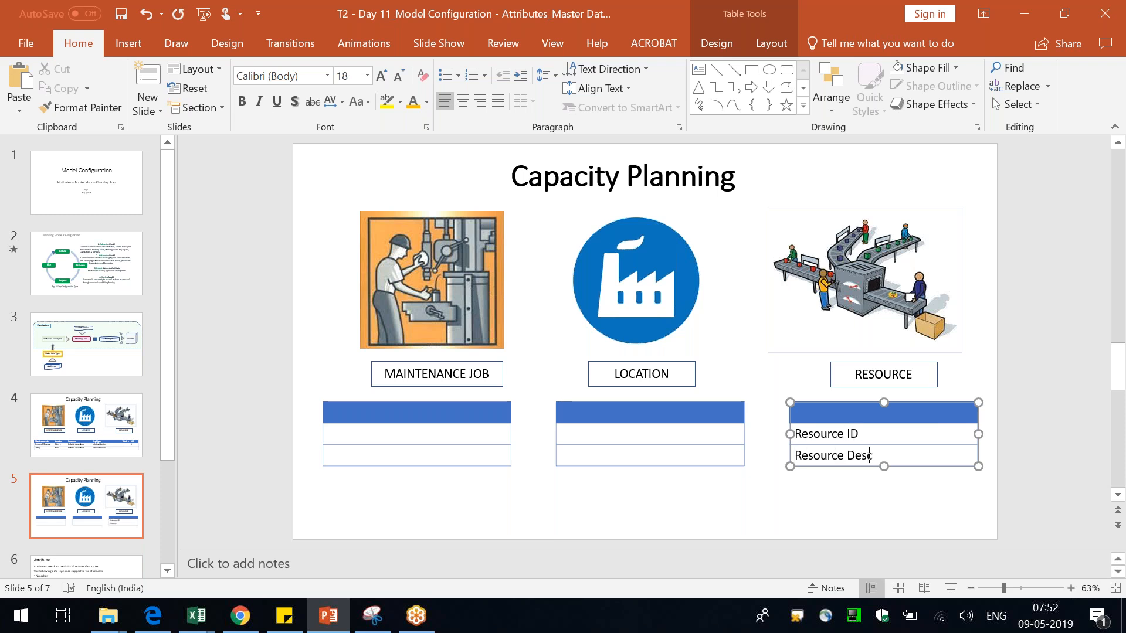
{"action": "type", "text": "esc"}
Step: Enter the heading RESOURCE in the header row of the table under the RESOURCE box
{"action": "left_click", "coordinate": [936, 411]}
{"action": "type", "text": "RS"}
{"action": "key", "text": "BackSpace"}
{"action": "type", "text": "ESOUCR"}
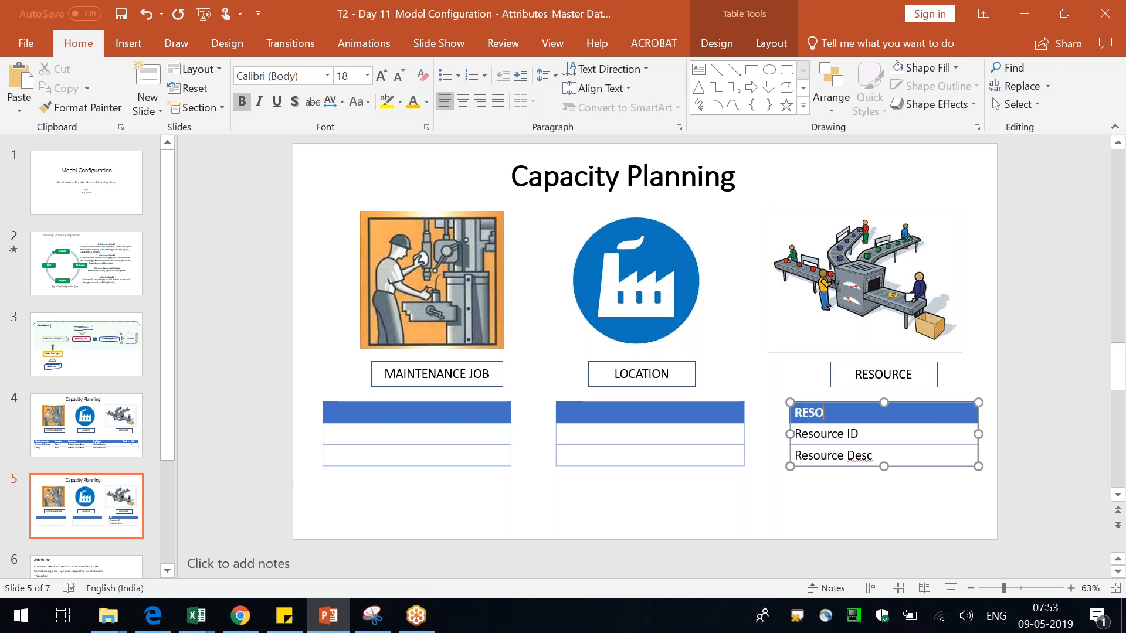
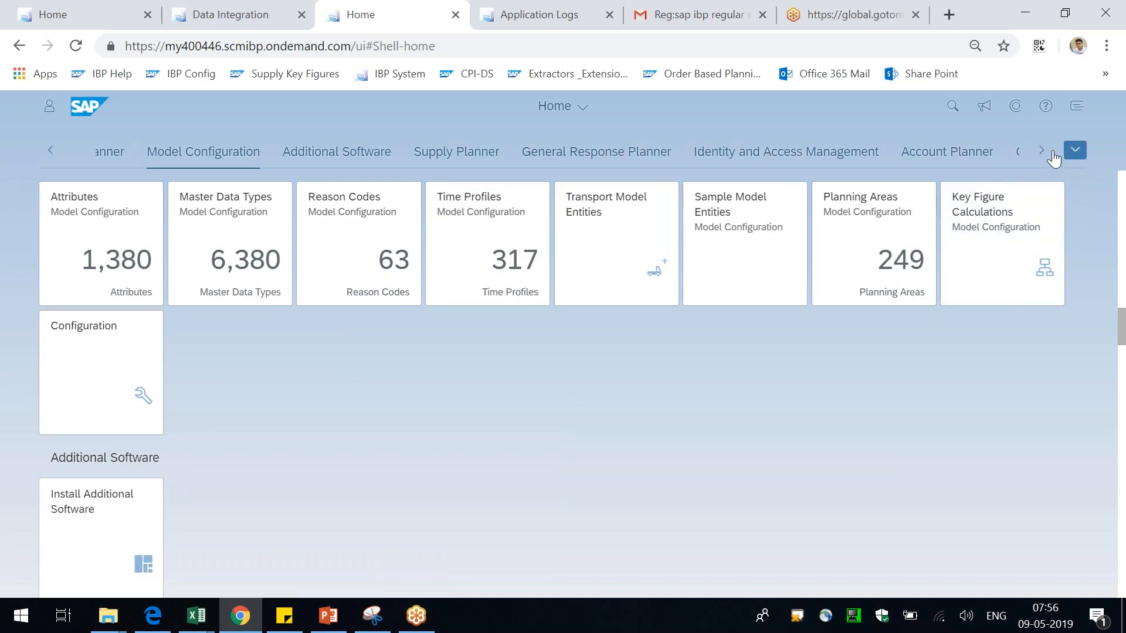
Step: Open the Attributes app from the Model Configuration group in SAP IBP and look through the attributes and their data types
{"action": "left_click", "coordinate": [1074, 149]}
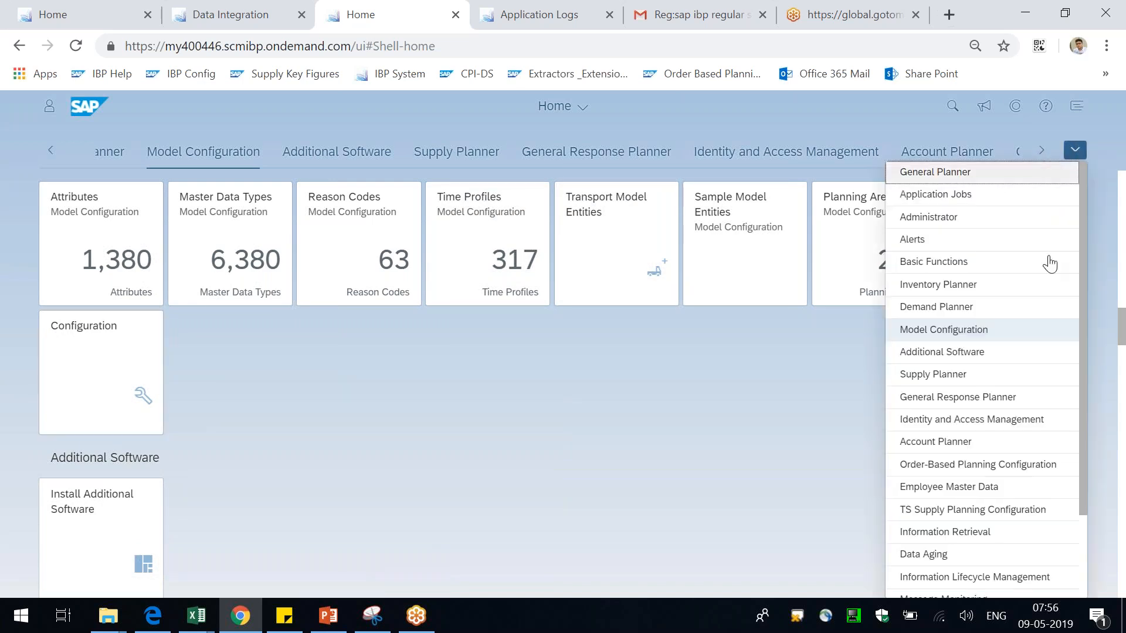
{"action": "left_click", "coordinate": [947, 331]}
{"action": "scroll", "coordinate": [353, 346], "scroll_direction": "up", "scroll_amount": 3}
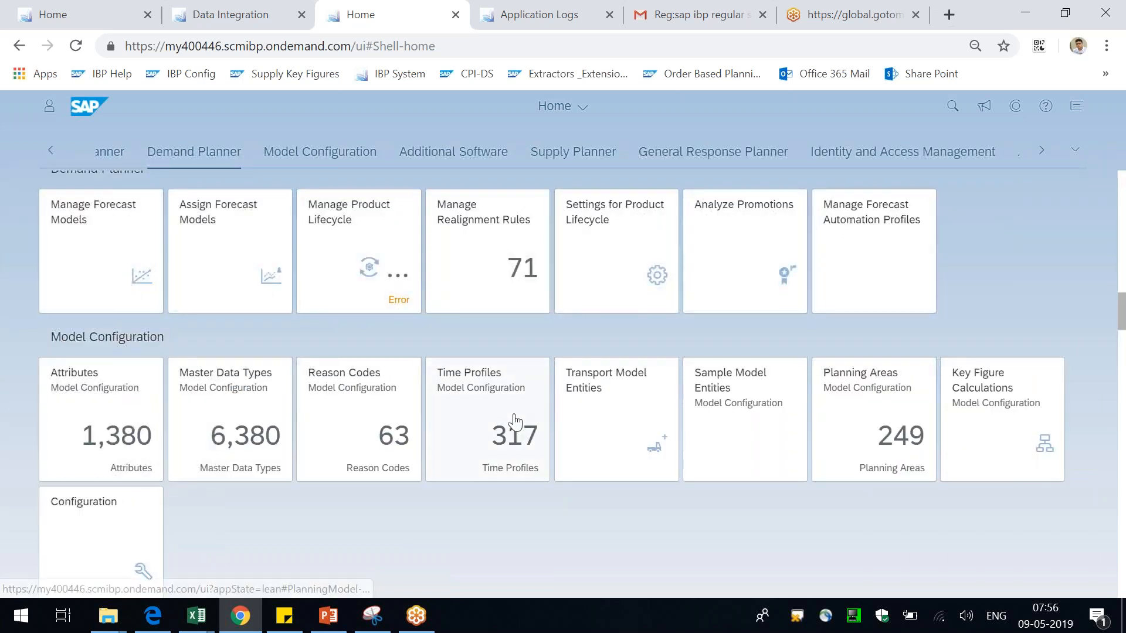
{"action": "scroll", "coordinate": [475, 439], "scroll_direction": "down", "scroll_amount": 2}
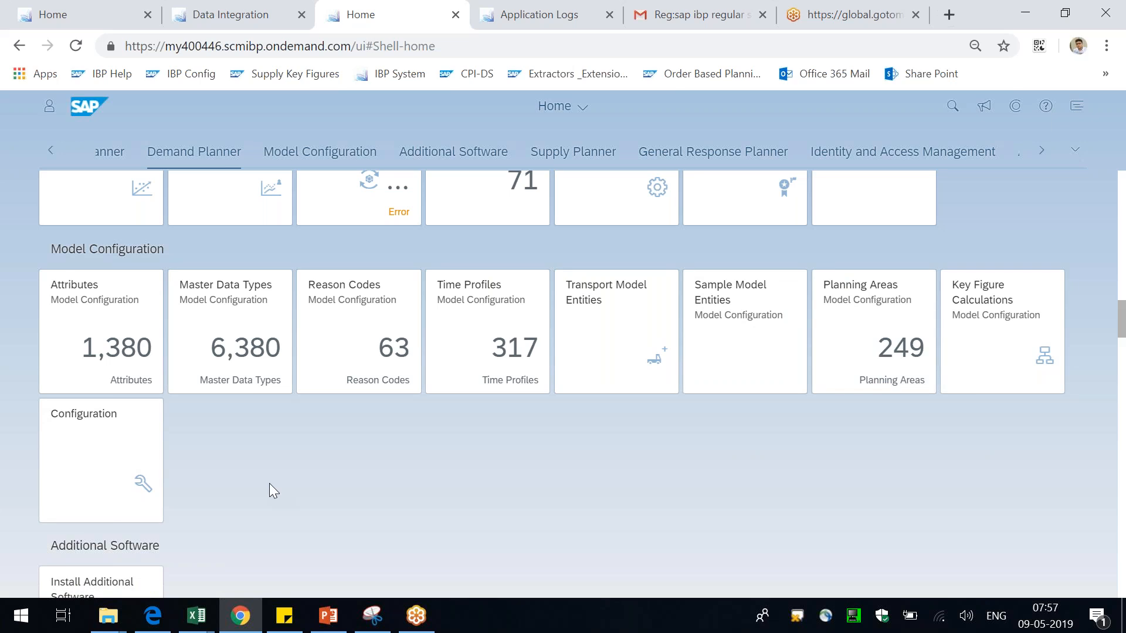
{"action": "left_click", "coordinate": [86, 334]}
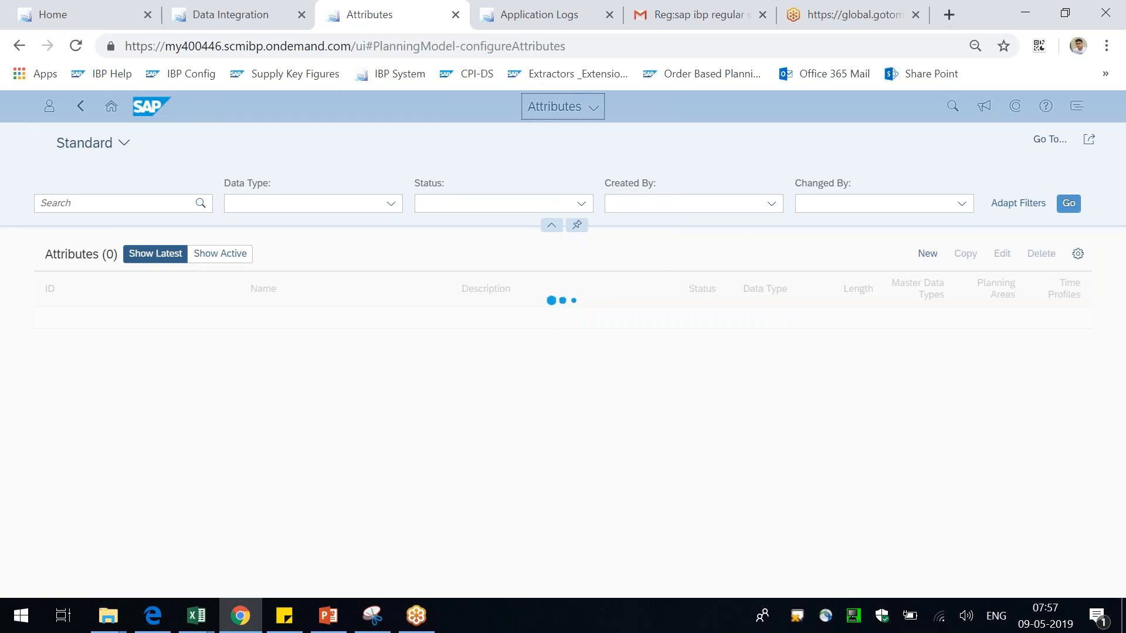
{"action": "scroll", "coordinate": [687, 362], "scroll_direction": "down", "scroll_amount": 5}
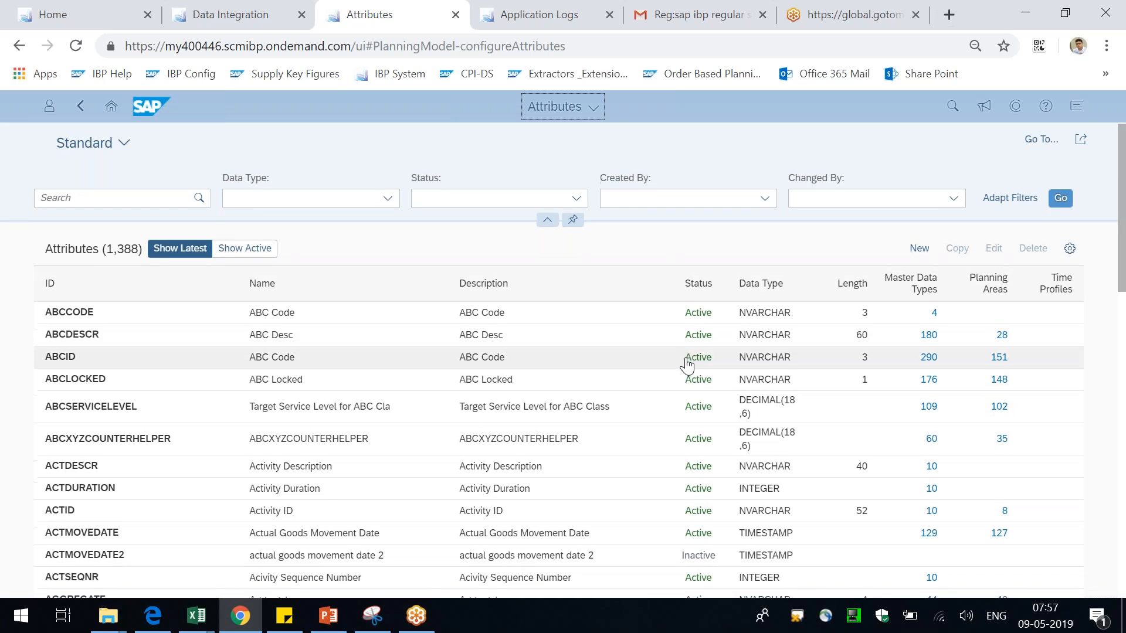
{"action": "scroll", "coordinate": [687, 362], "scroll_direction": "down", "scroll_amount": 8}
{"action": "scroll", "coordinate": [683, 367], "scroll_direction": "up", "scroll_amount": 15}
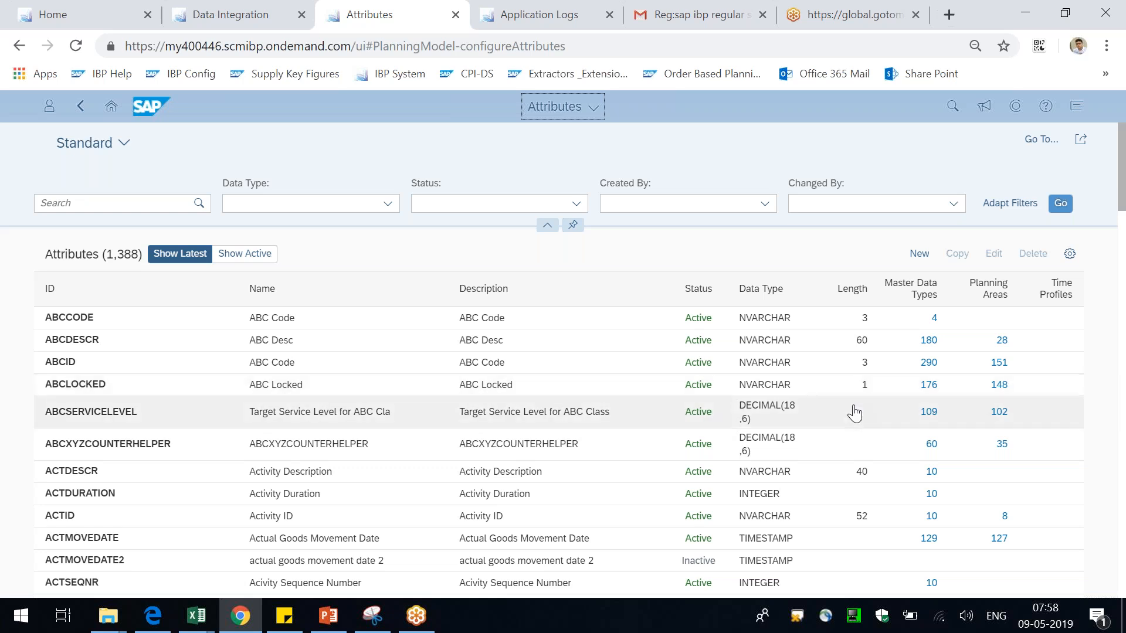
{"action": "scroll", "coordinate": [845, 414], "scroll_direction": "down", "scroll_amount": 5}
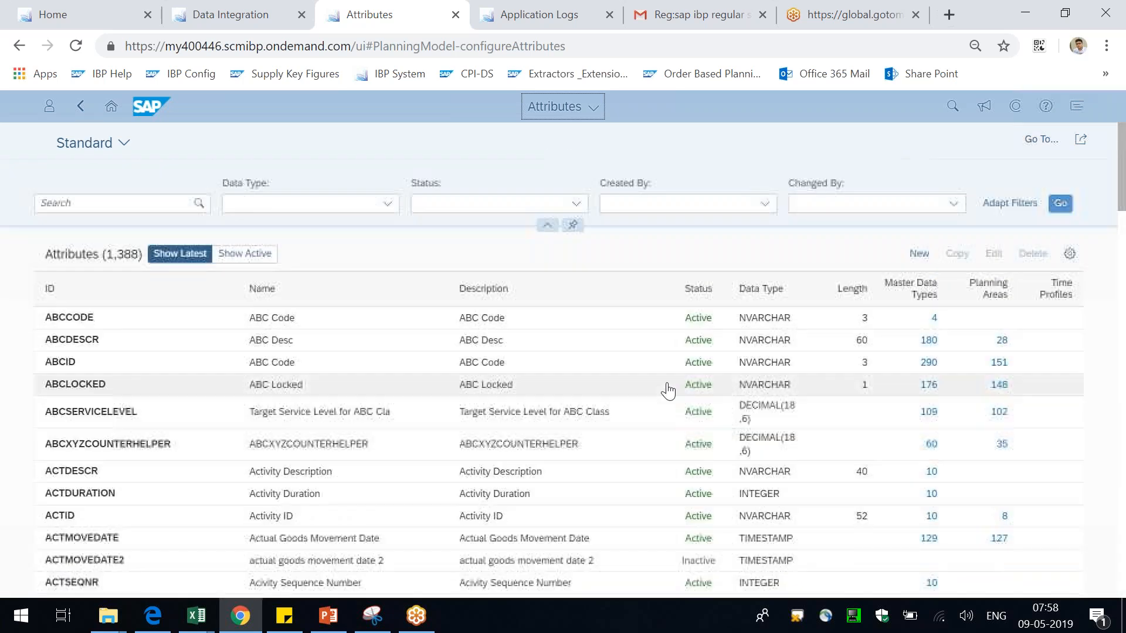
{"action": "scroll", "coordinate": [749, 439], "scroll_direction": "up", "scroll_amount": 3}
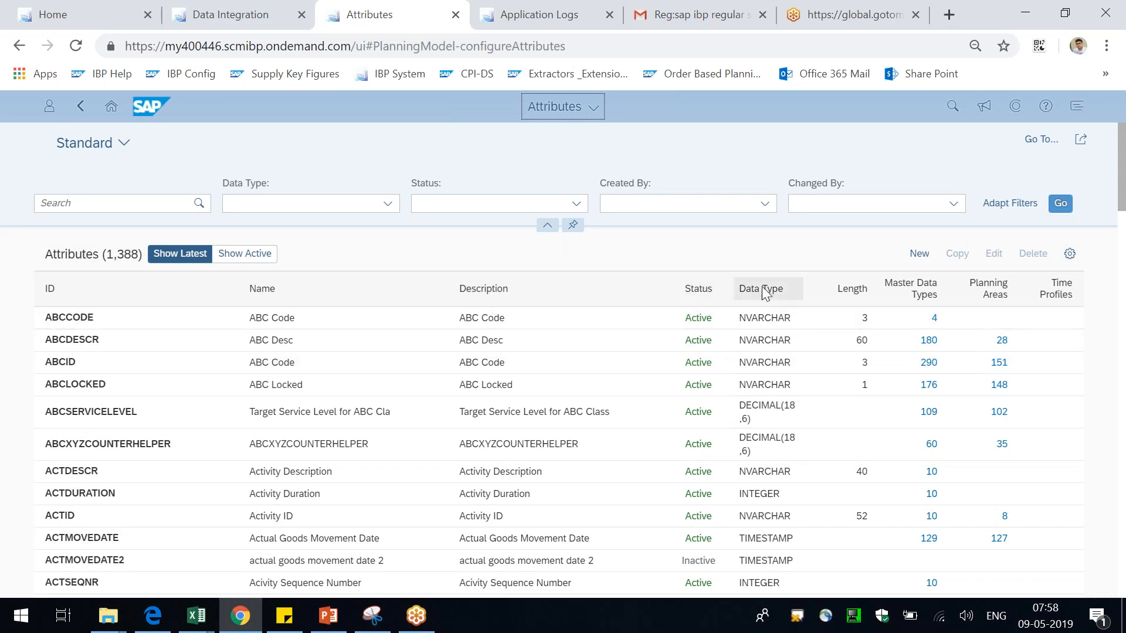
Step: Switch to PowerPoint and review the supported data types on the Attribute slide
{"action": "left_click", "coordinate": [328, 615]}
{"action": "scroll", "coordinate": [114, 504], "scroll_direction": "down", "scroll_amount": 2}
{"action": "left_click", "coordinate": [76, 493]}
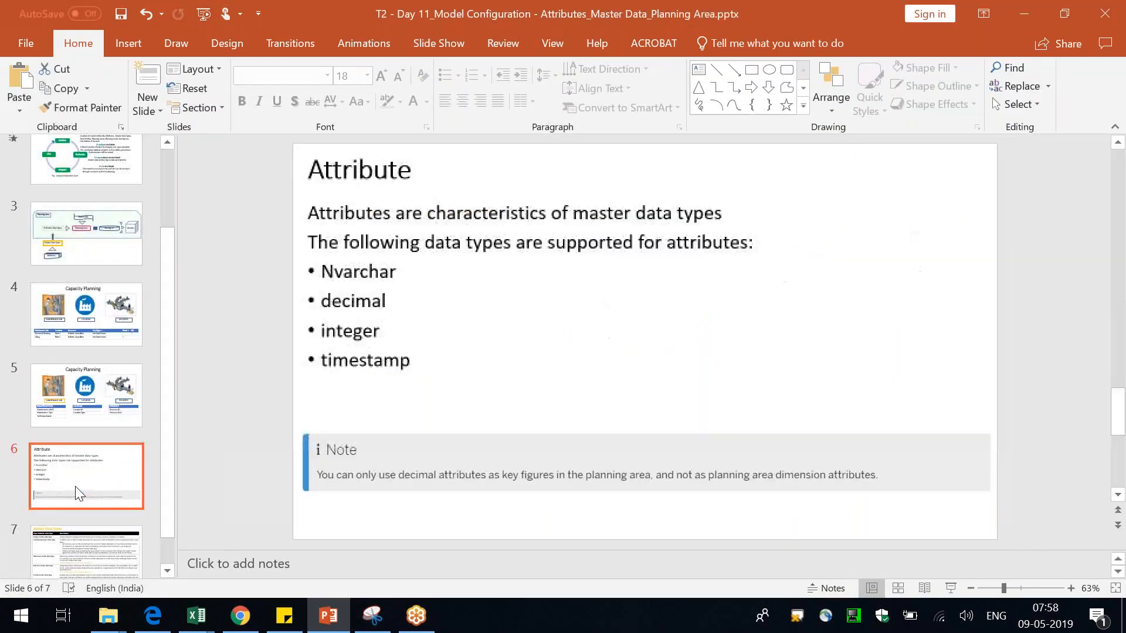
{"action": "left_click", "coordinate": [498, 361]}
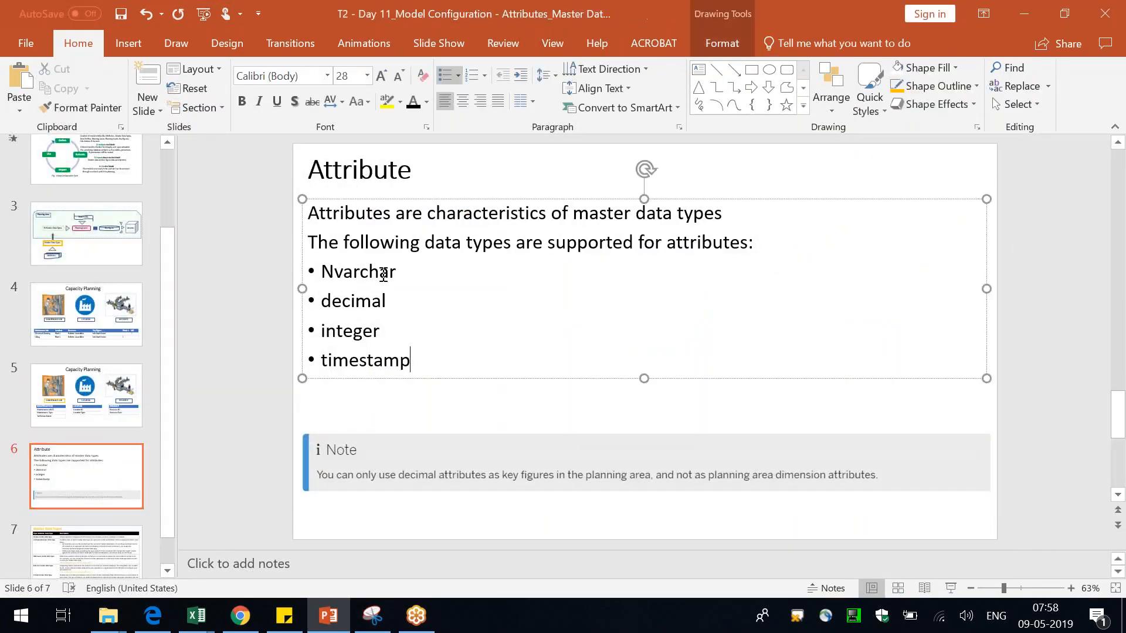
{"action": "left_click", "coordinate": [351, 301]}
{"action": "key", "text": "Escape"}
Step: Return to the SAP IBP Attributes list and browse further attributes with their data types and lengths
{"action": "key", "text": "alt+Tab"}
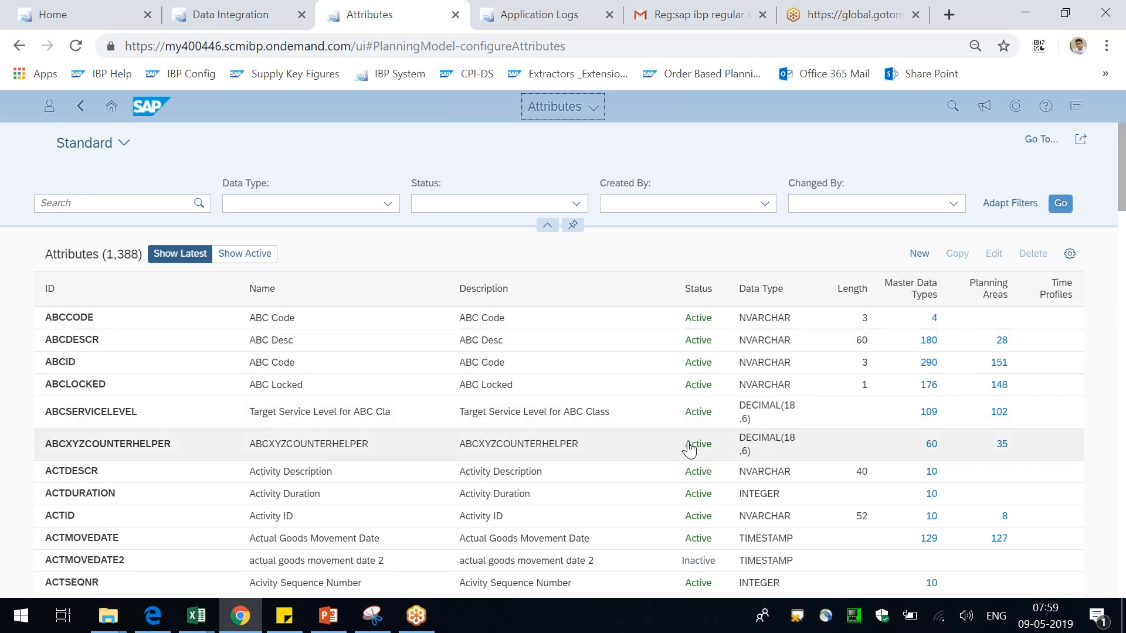
{"action": "scroll", "coordinate": [689, 449], "scroll_direction": "down", "scroll_amount": 20}
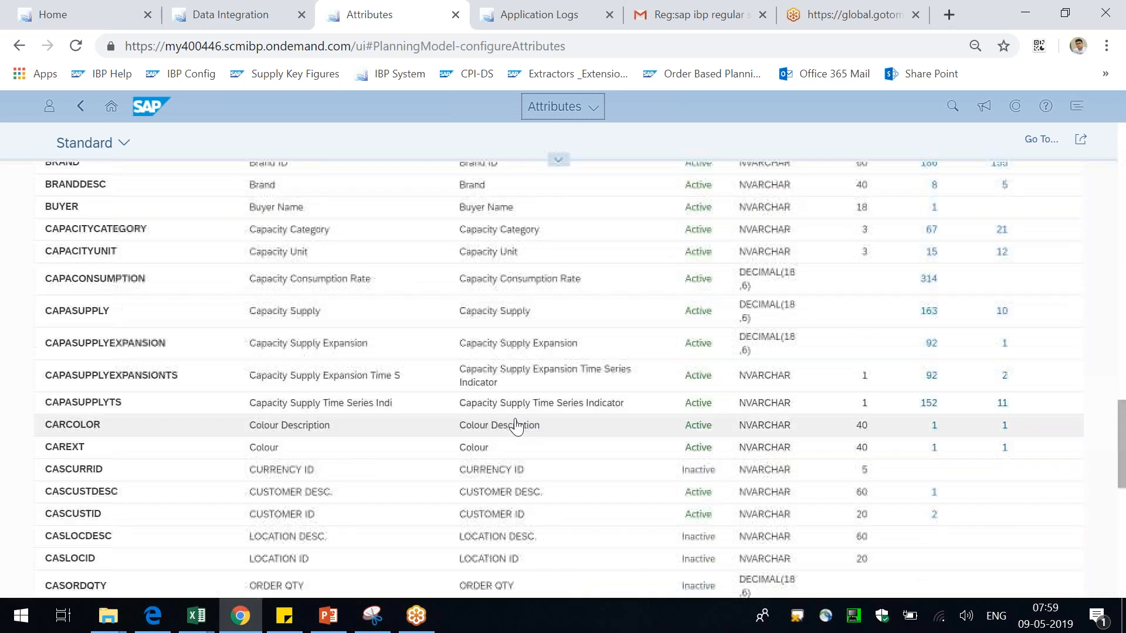
{"action": "scroll", "coordinate": [516, 426], "scroll_direction": "down", "scroll_amount": 12}
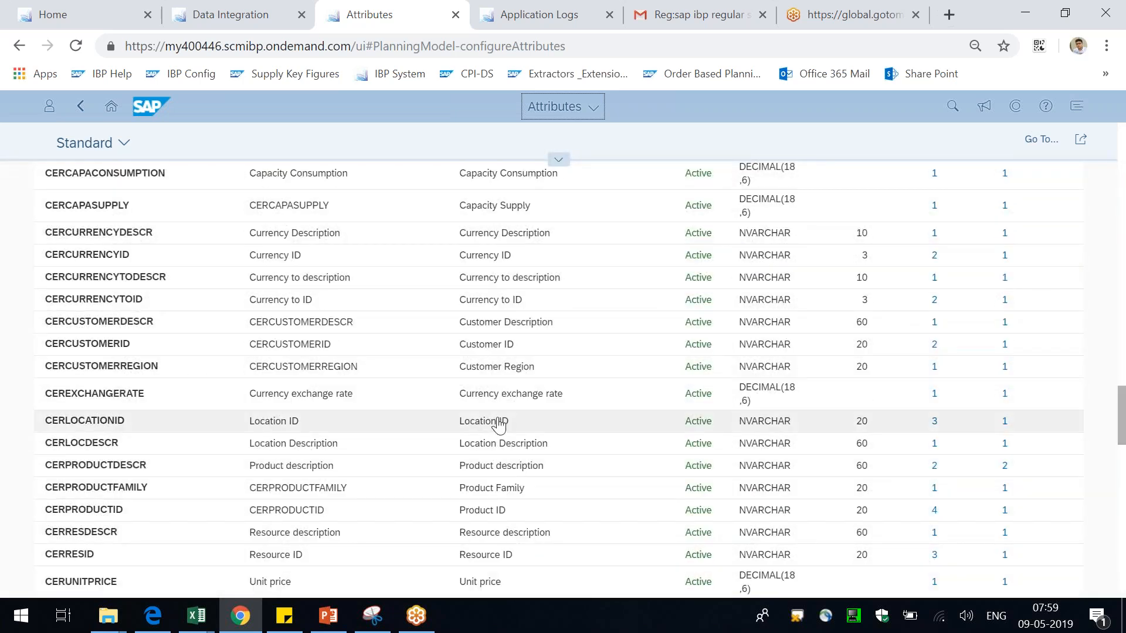
{"action": "scroll", "coordinate": [499, 423], "scroll_direction": "up", "scroll_amount": 20}
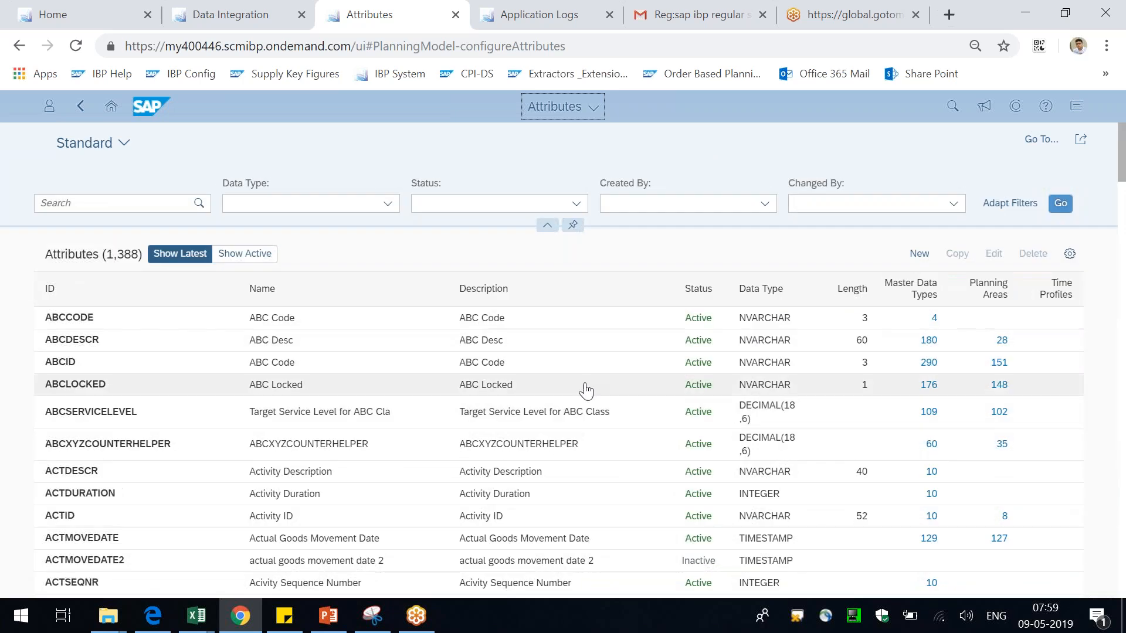
Step: View the master data types that use the attribute ABCCODE, and those that use ABCID
{"action": "left_click", "coordinate": [935, 319]}
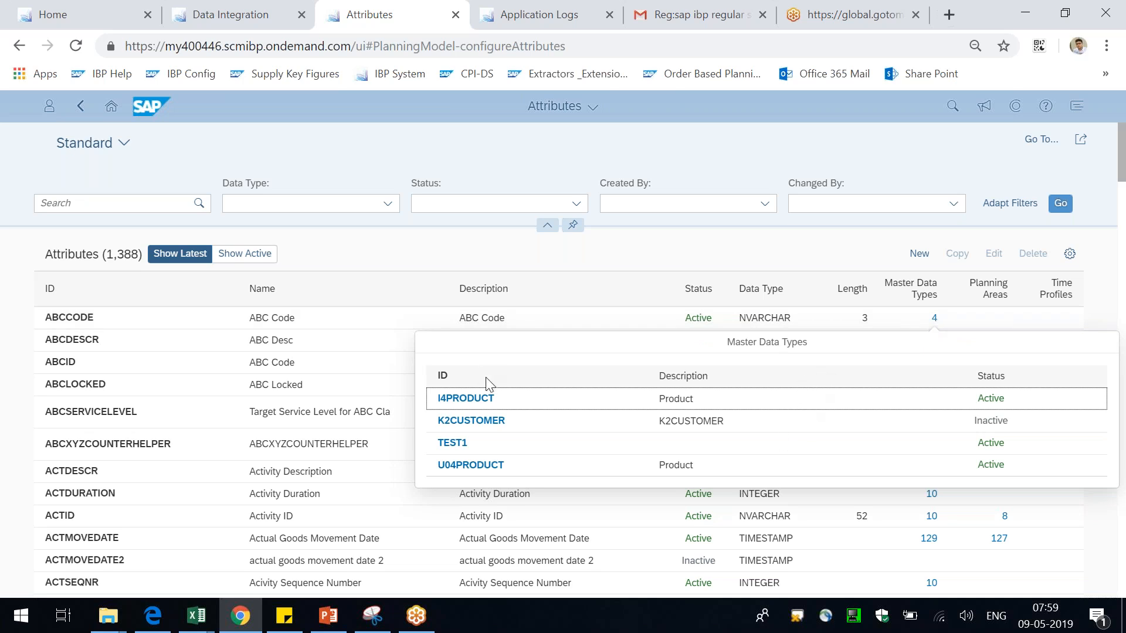
{"action": "left_click_drag", "start_coordinate": [518, 420], "coordinate": [458, 470]}
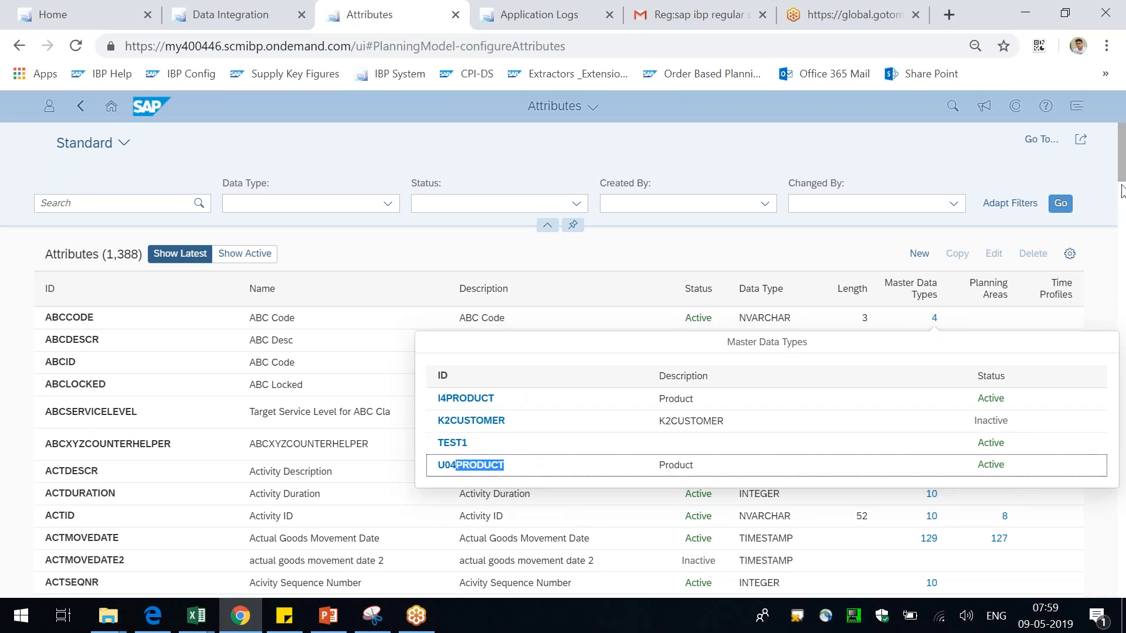
{"action": "left_click", "coordinate": [1110, 198]}
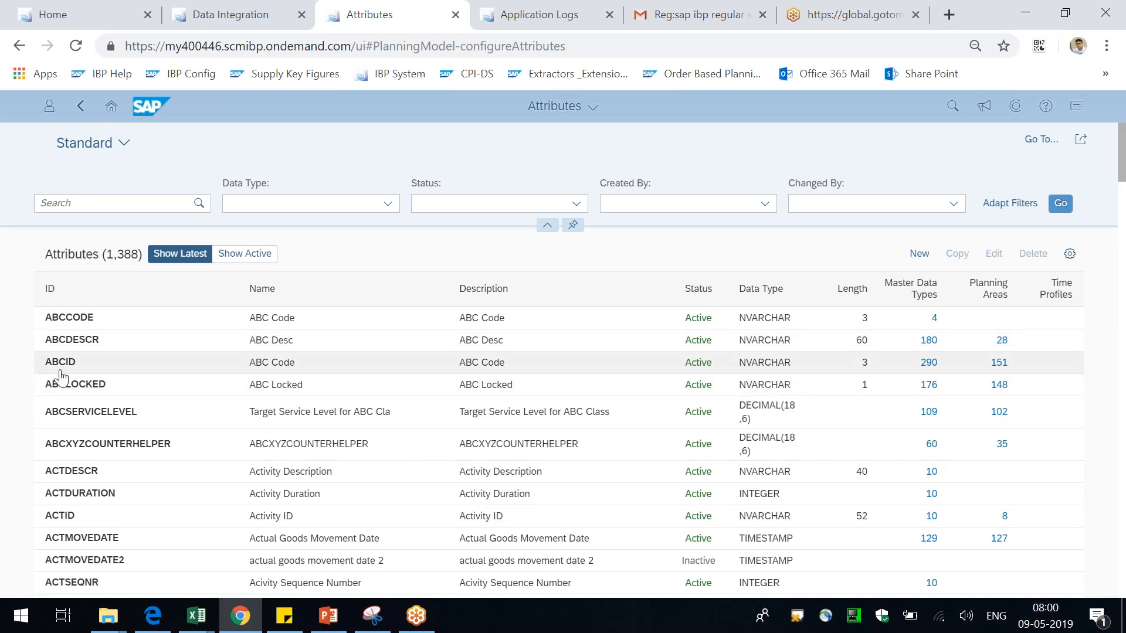
{"action": "left_click_drag", "start_coordinate": [46, 363], "coordinate": [80, 368]}
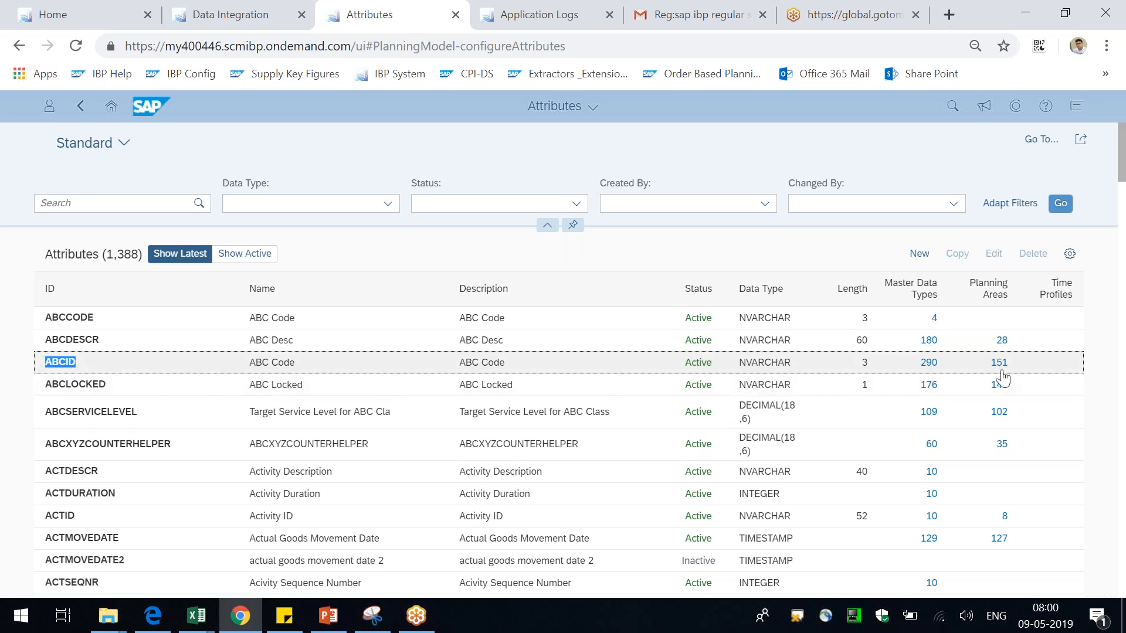
{"action": "left_click", "coordinate": [930, 365]}
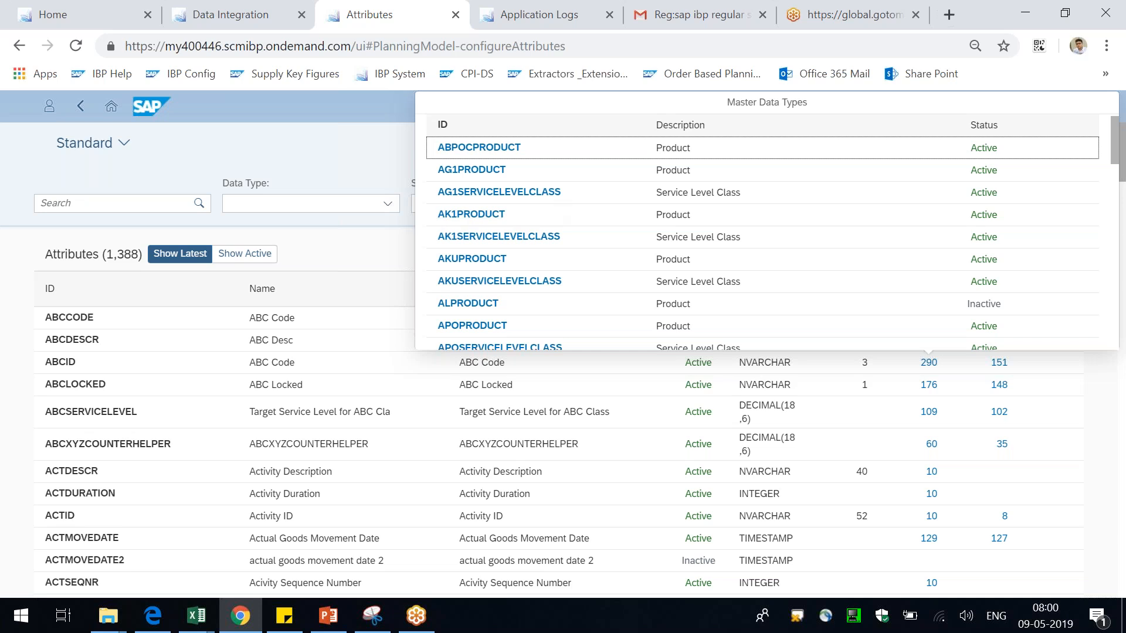
{"action": "left_click", "coordinate": [398, 254]}
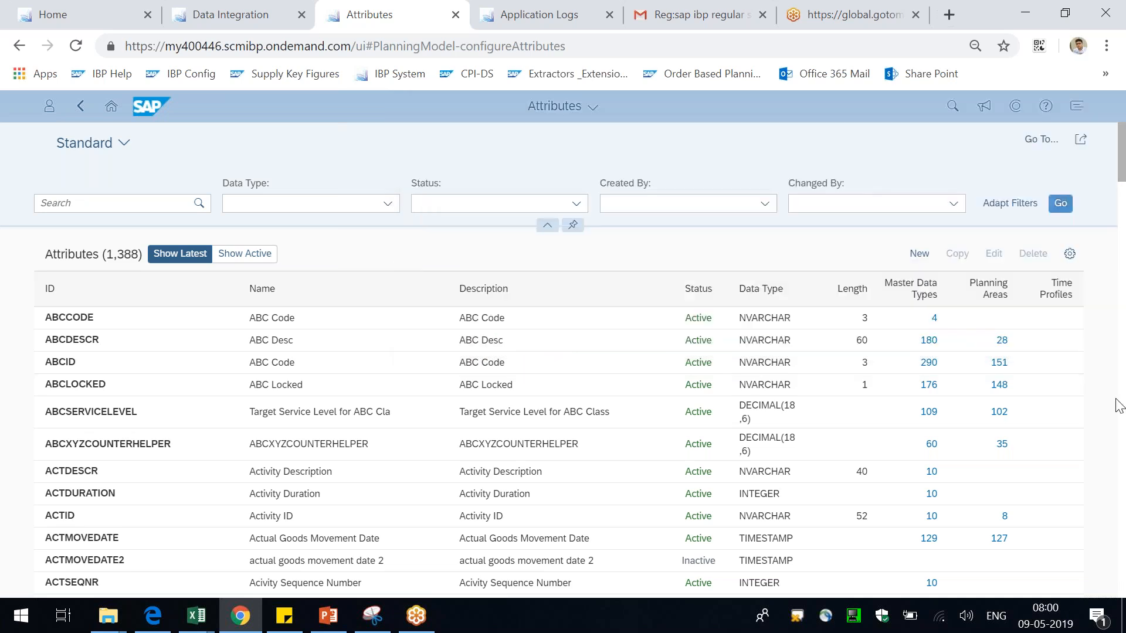
Step: View the planning areas that use the attribute ABCDESCR and close the list
{"action": "left_click", "coordinate": [1002, 341]}
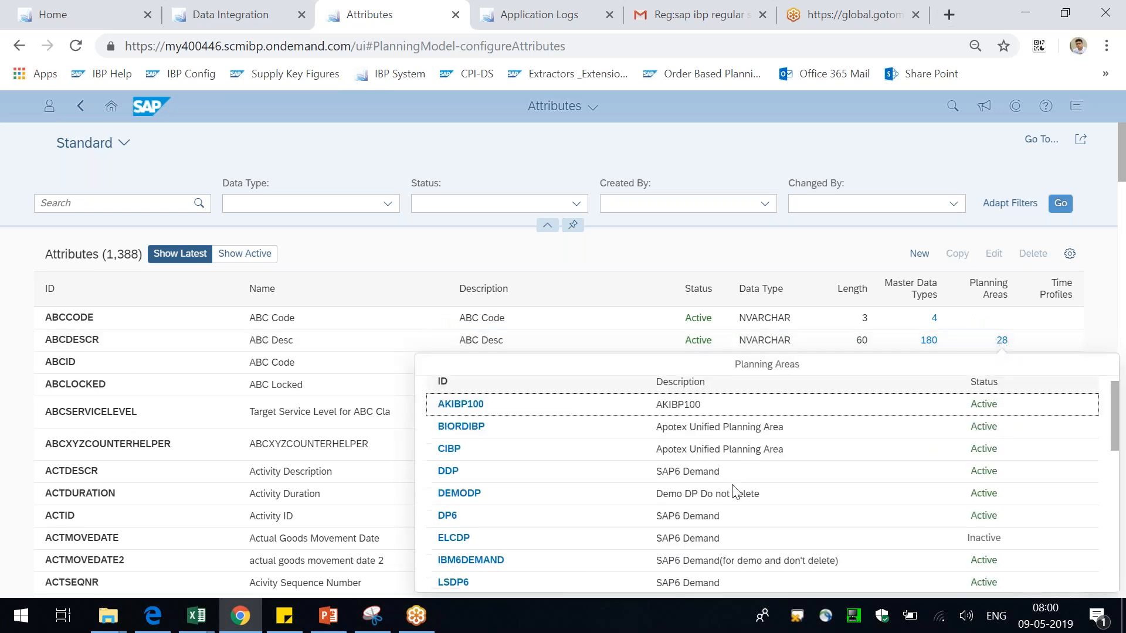
{"action": "scroll", "coordinate": [698, 457], "scroll_direction": "down", "scroll_amount": 1}
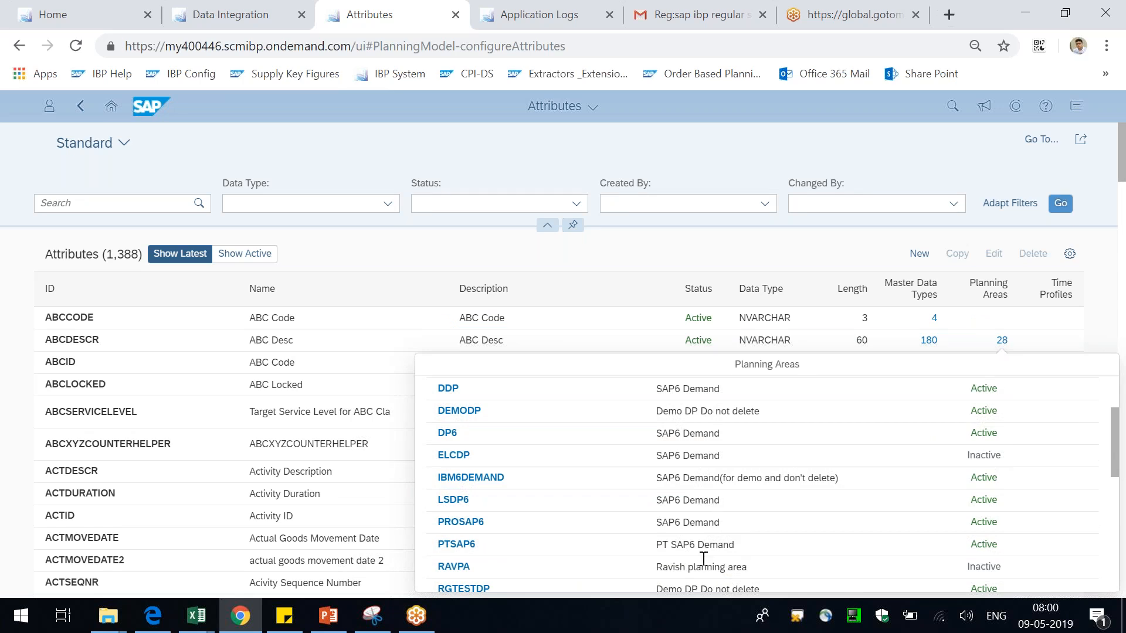
{"action": "scroll", "coordinate": [706, 534], "scroll_direction": "up", "scroll_amount": 2}
{"action": "left_click", "coordinate": [689, 260]}
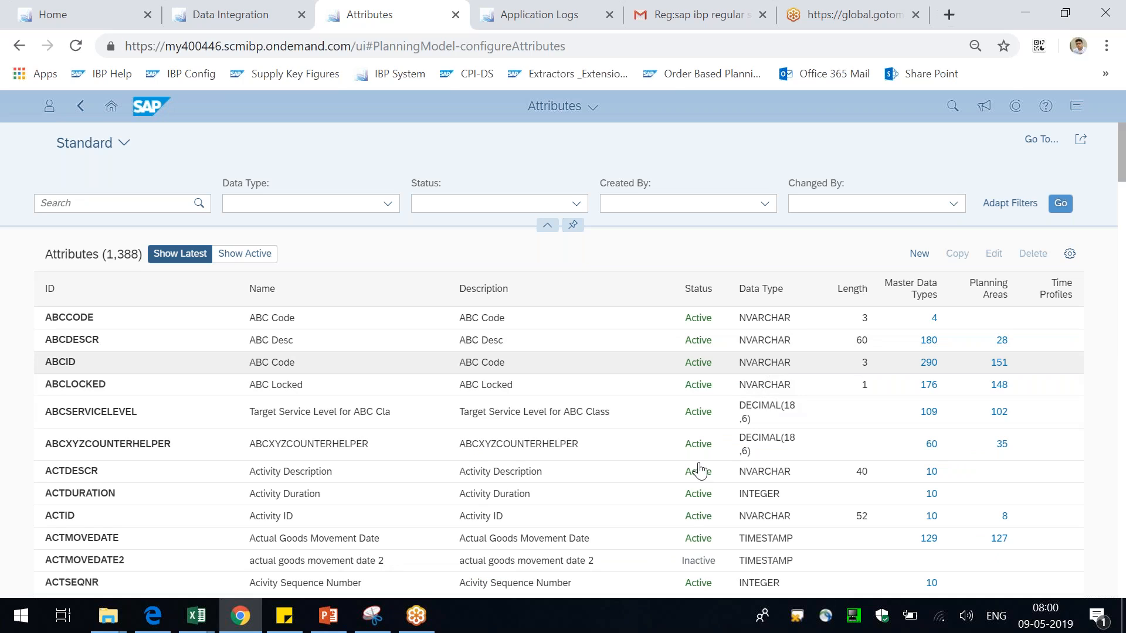
Step: Switch to PowerPoint and present the Planning Area structure diagram on slide 3 as a full-screen slide show
{"action": "left_click", "coordinate": [338, 625]}
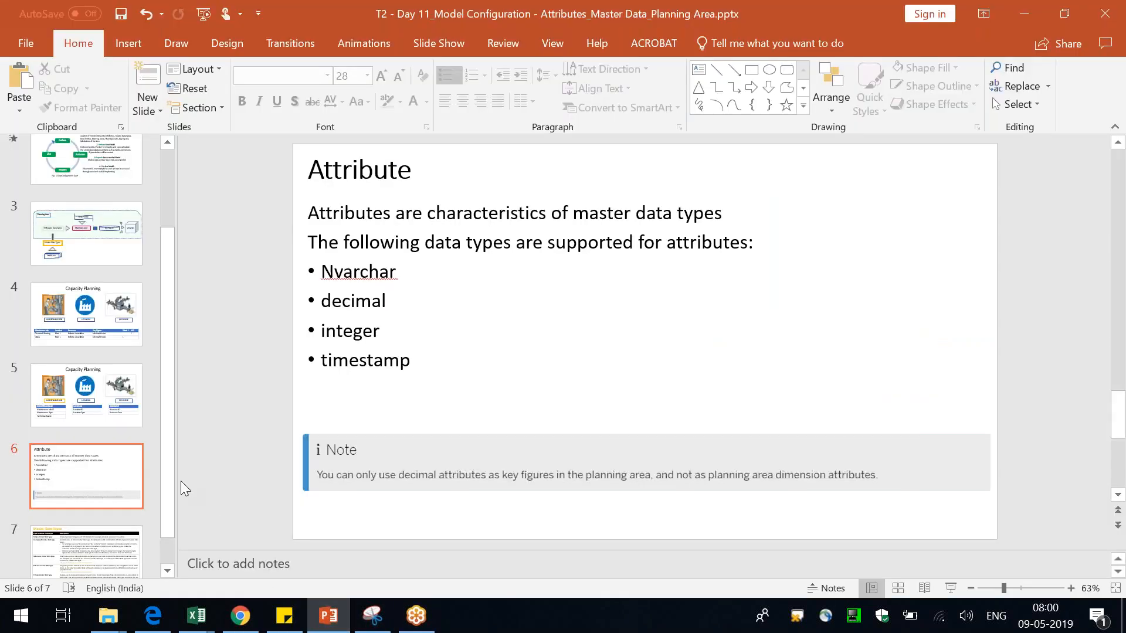
{"action": "left_click", "coordinate": [77, 227]}
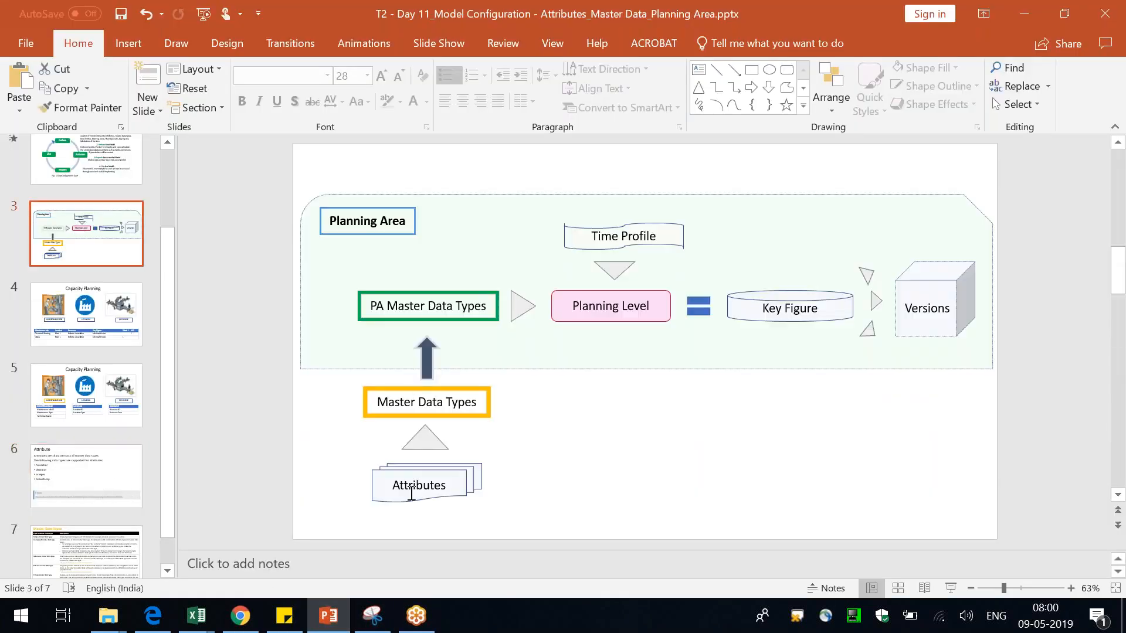
{"action": "left_click", "coordinate": [950, 588]}
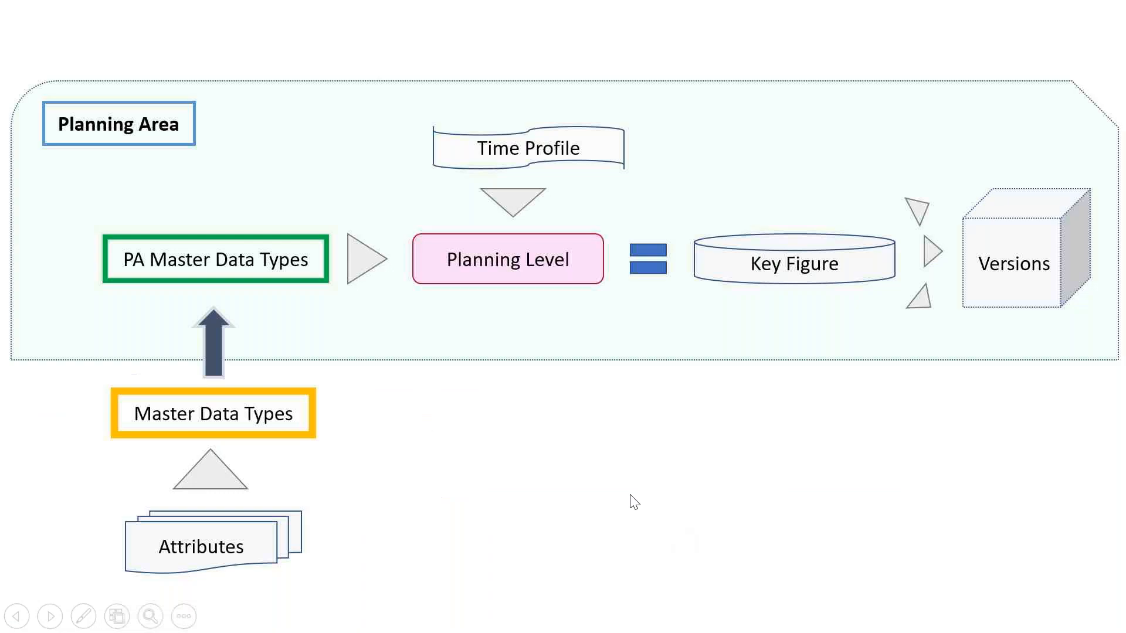
Step: Switch the slide show pointer to the Pen on the Planning Area structure diagram
{"action": "right_click", "coordinate": [667, 547]}
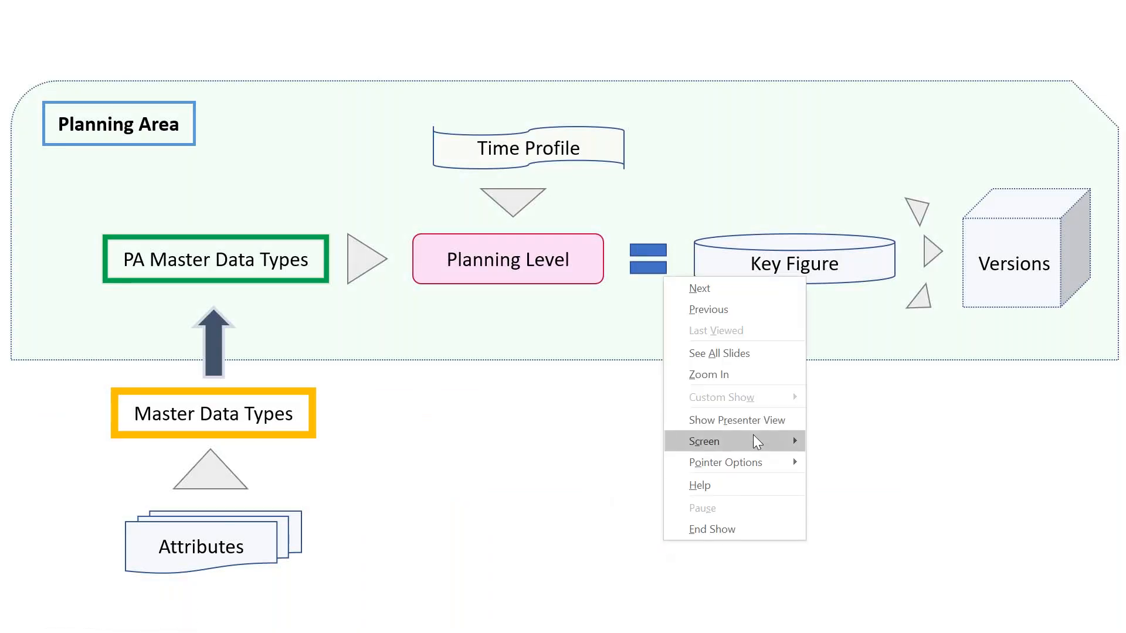
{"action": "mouse_move", "coordinate": [767, 460]}
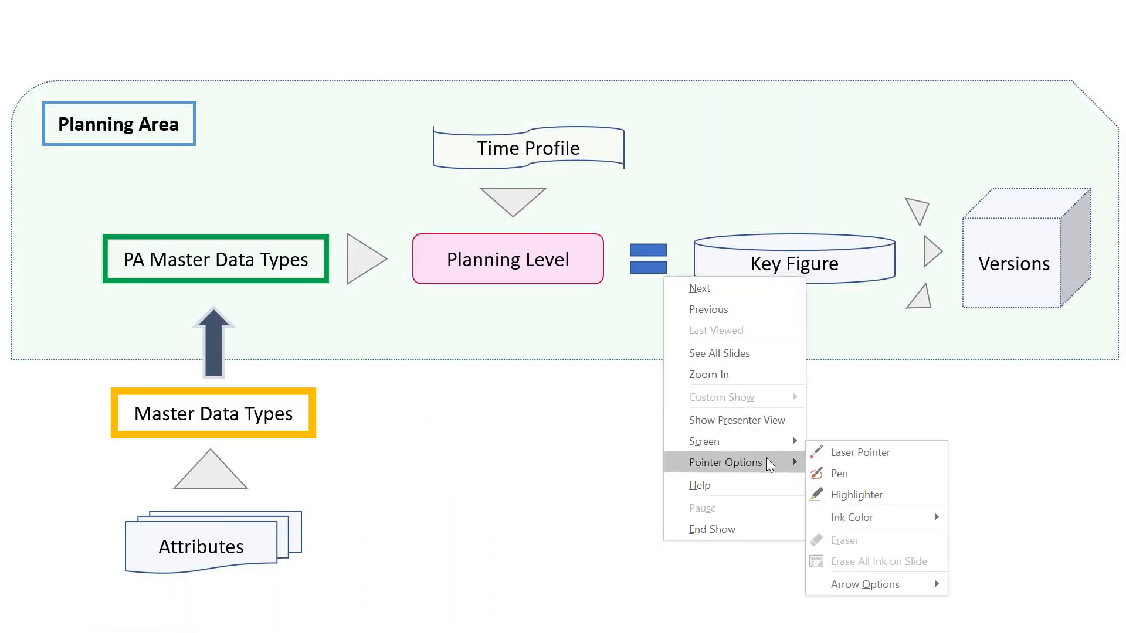
{"action": "left_click", "coordinate": [837, 474]}
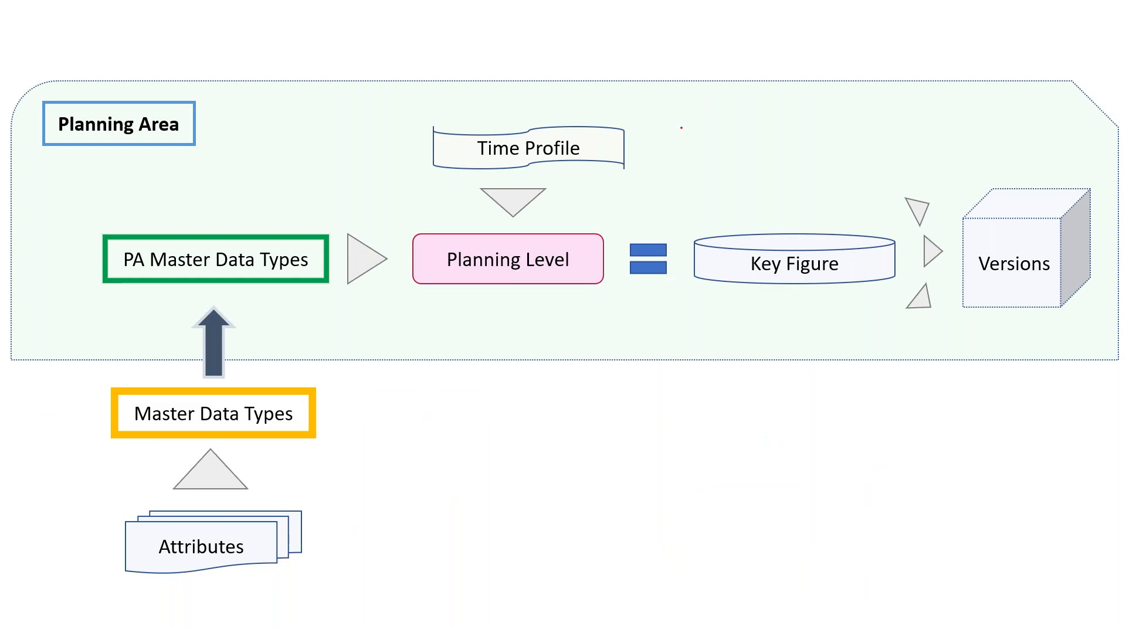
Step: Switch to Chrome and show the SAP IBP Attributes list
{"action": "key", "text": "alt+Tab"}
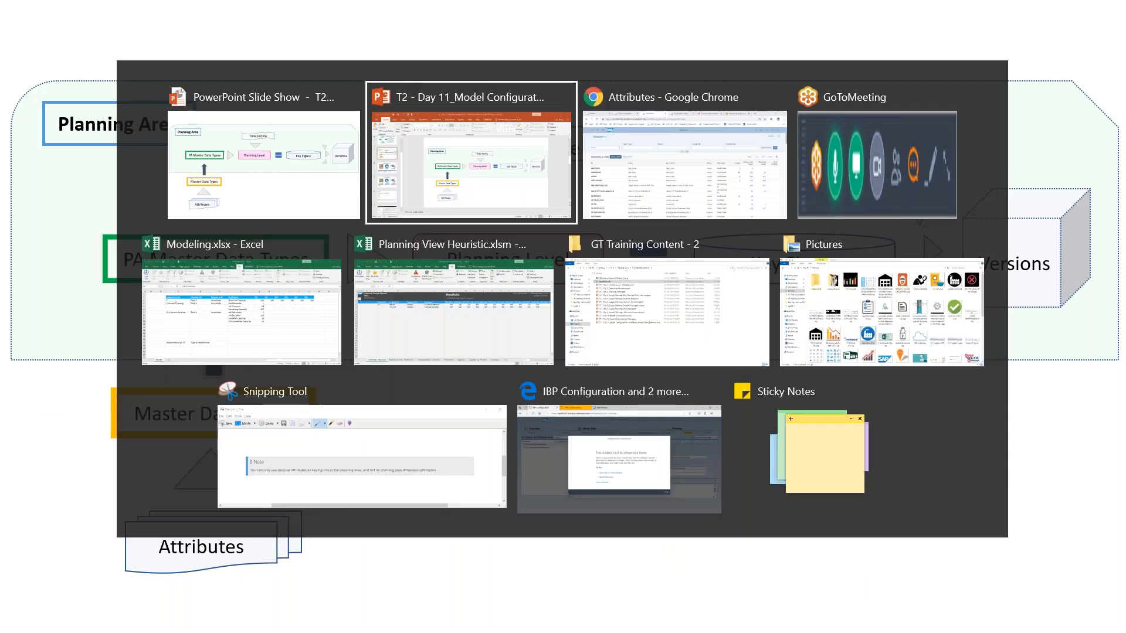
{"action": "scroll", "coordinate": [505, 434], "scroll_direction": "down", "scroll_amount": 2}
{"action": "scroll", "coordinate": [507, 451], "scroll_direction": "up", "scroll_amount": 2}
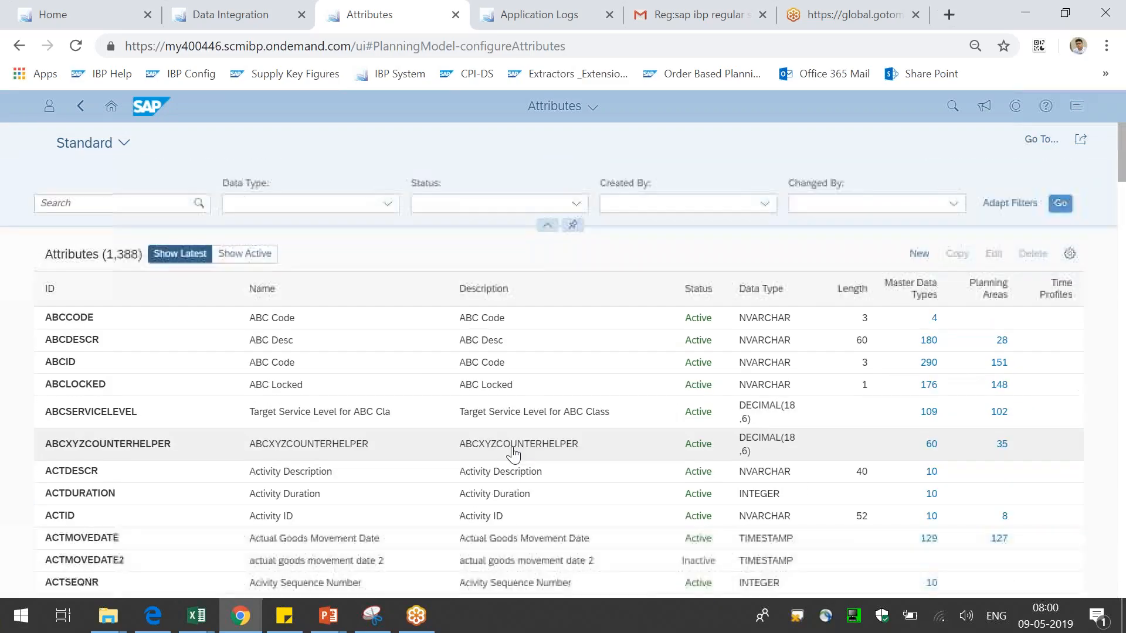
{"action": "left_click", "coordinate": [116, 203]}
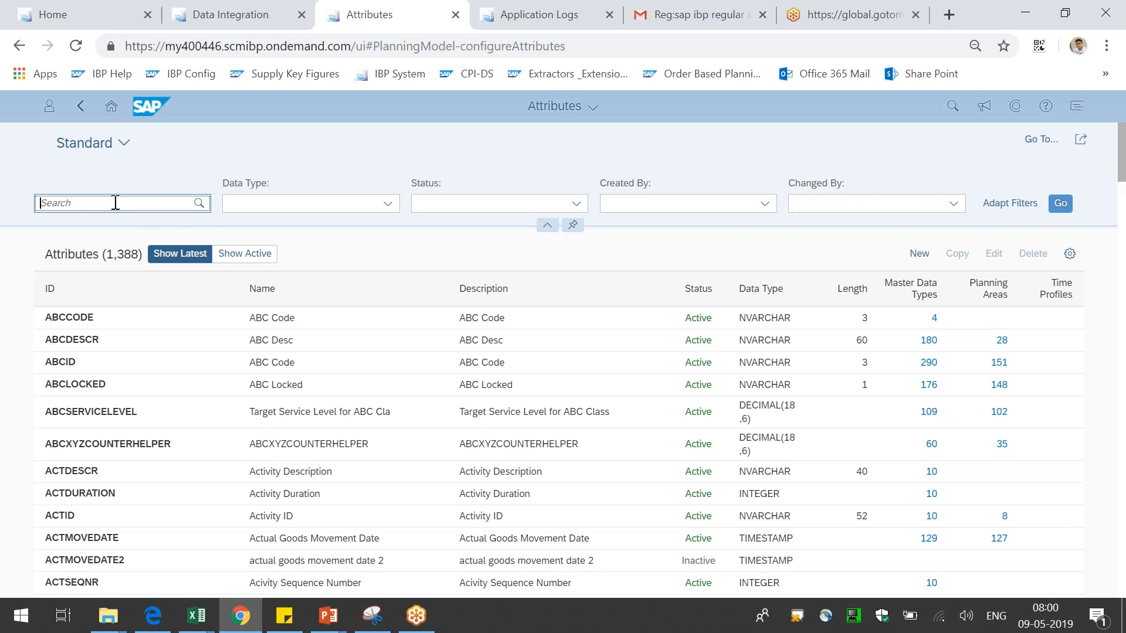
{"action": "type", "text": "z"}
{"action": "key", "text": "BackSpace"}
{"action": "left_click", "coordinate": [413, 266]}
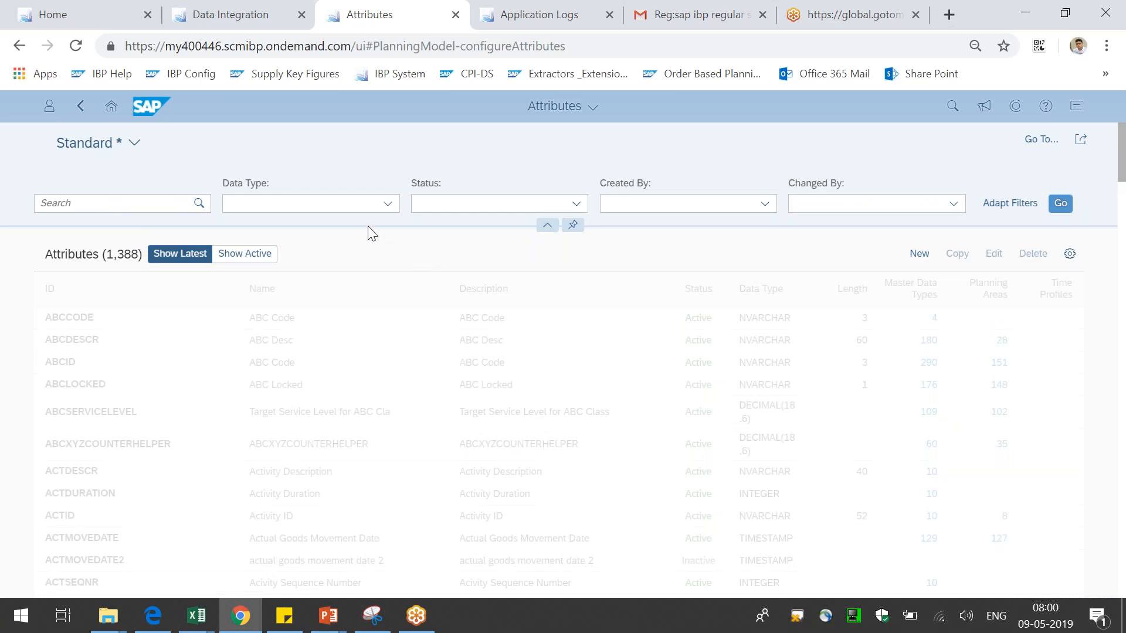
{"action": "left_click", "coordinate": [75, 45]}
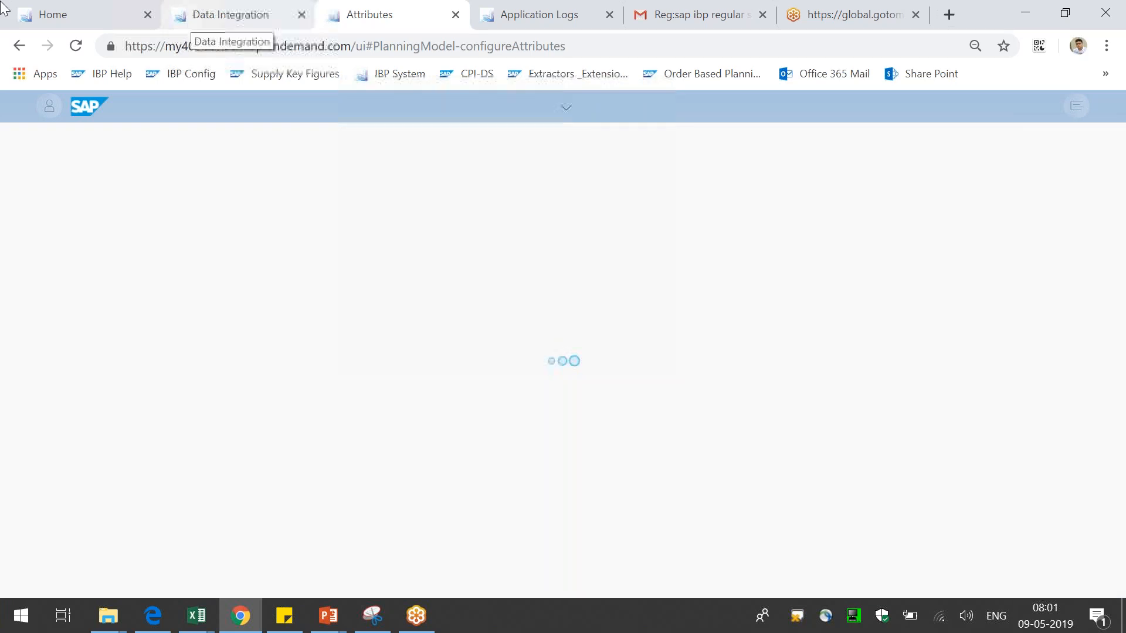
Step: Open the Sample Model Entities app from the Model Configuration group on the SAP IBP home page
{"action": "left_click", "coordinate": [163, 22]}
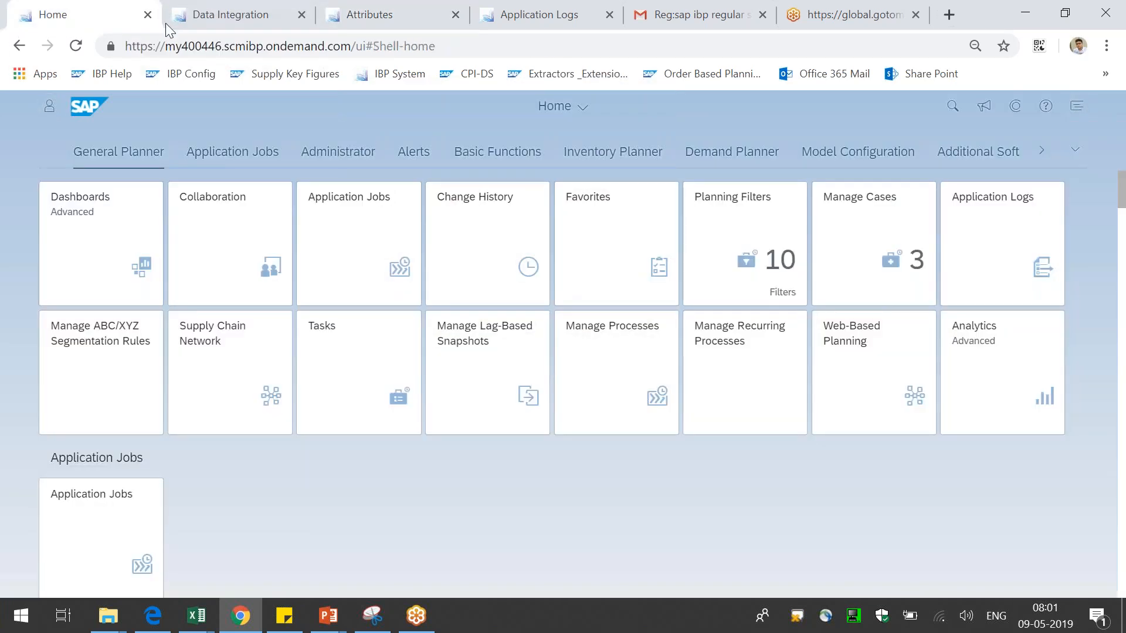
{"action": "scroll", "coordinate": [895, 583], "scroll_direction": "down", "scroll_amount": 5}
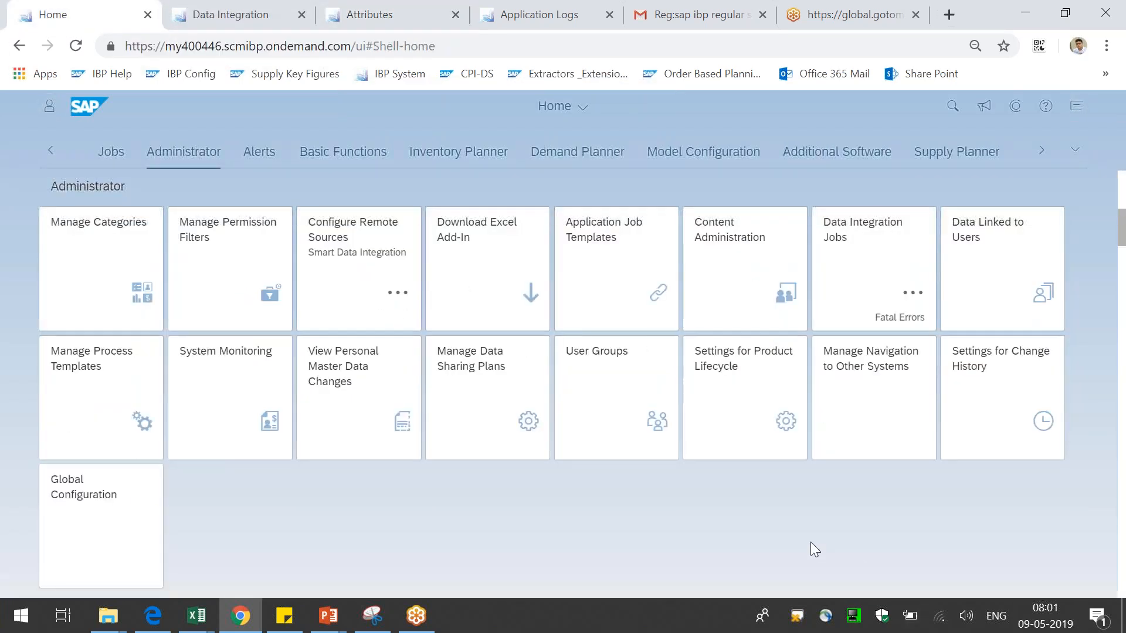
{"action": "scroll", "coordinate": [810, 542], "scroll_direction": "down", "scroll_amount": 5}
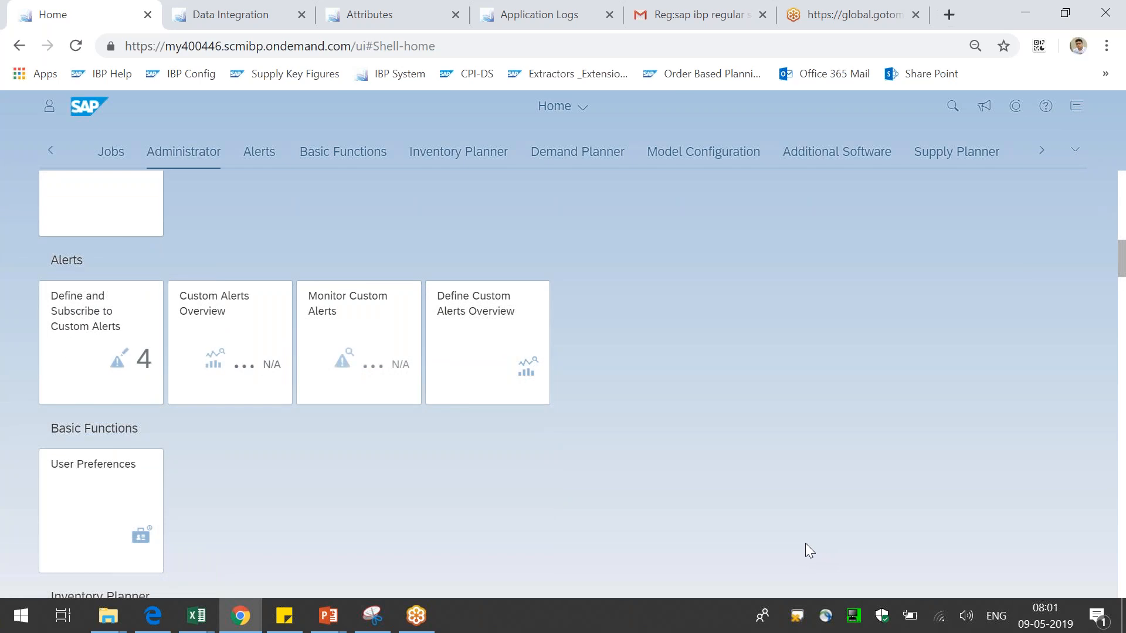
{"action": "left_click", "coordinate": [710, 156]}
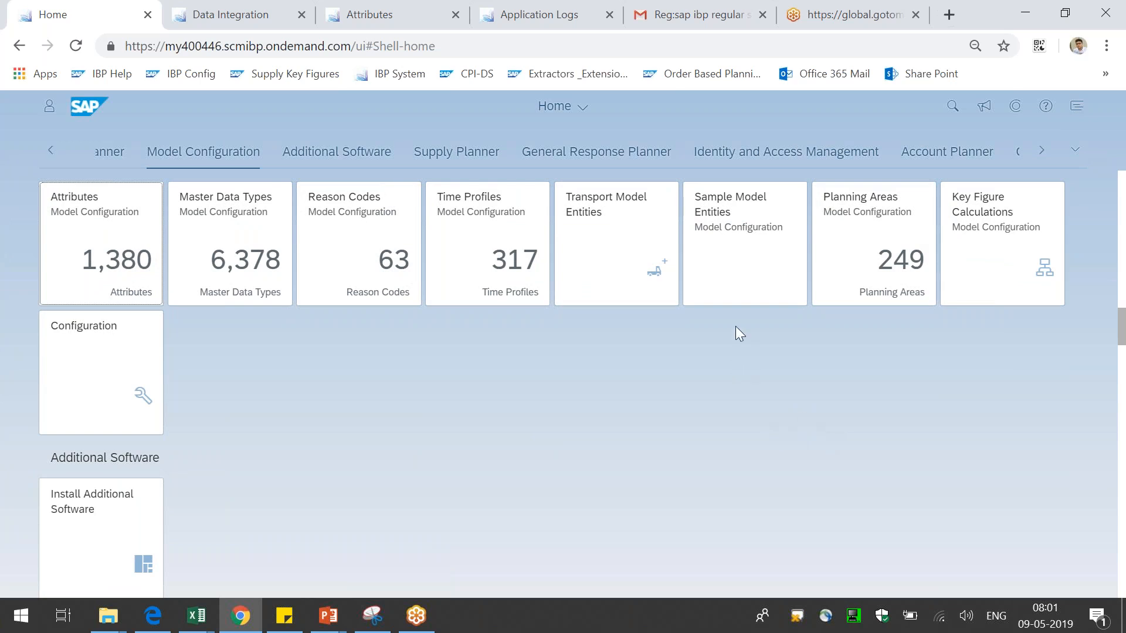
{"action": "left_click", "coordinate": [721, 255]}
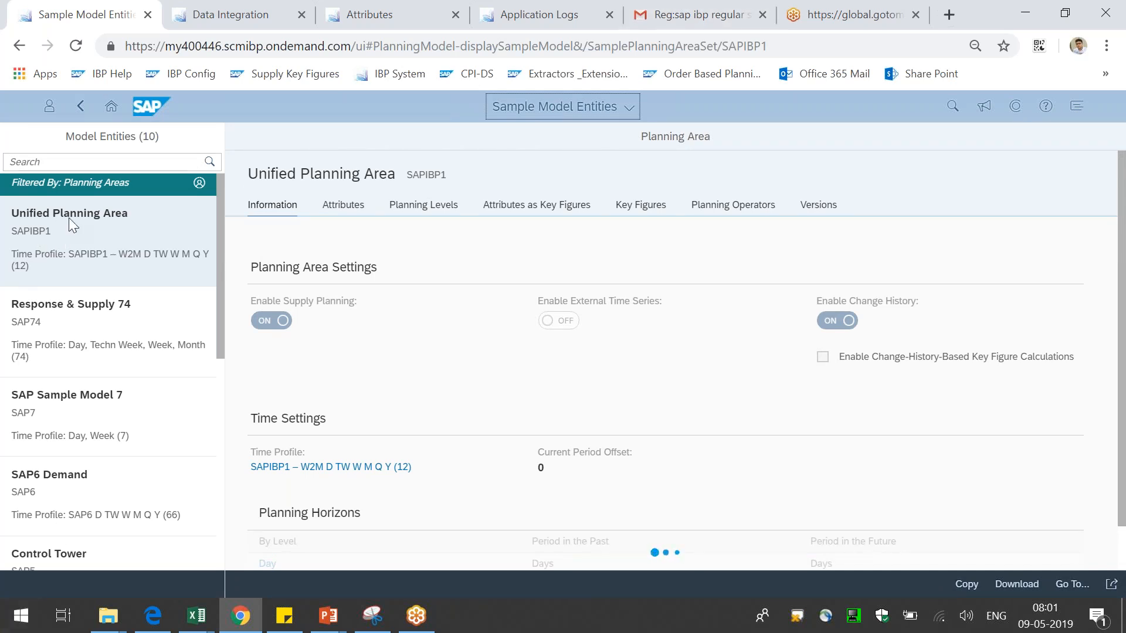
Step: View the information of the sample planning areas Unified Planning Area, Response & Supply 74 and SAP Sample Model 7
{"action": "left_click_drag", "start_coordinate": [408, 174], "coordinate": [448, 175]}
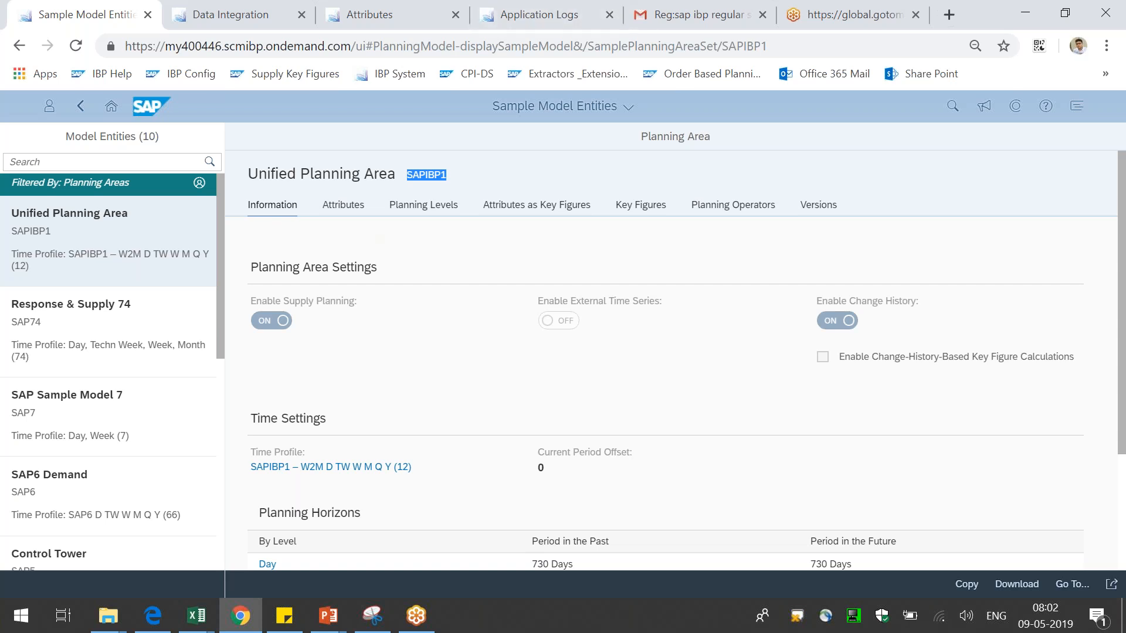
{"action": "left_click", "coordinate": [82, 345]}
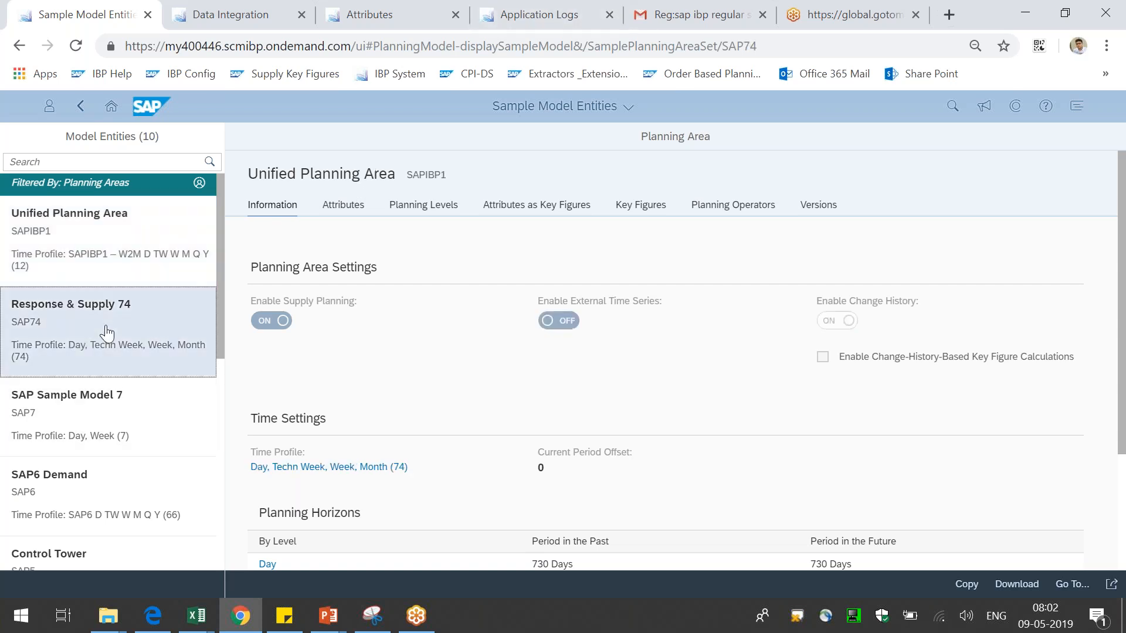
{"action": "scroll", "coordinate": [101, 399], "scroll_direction": "down", "scroll_amount": 3}
{"action": "left_click", "coordinate": [44, 322]}
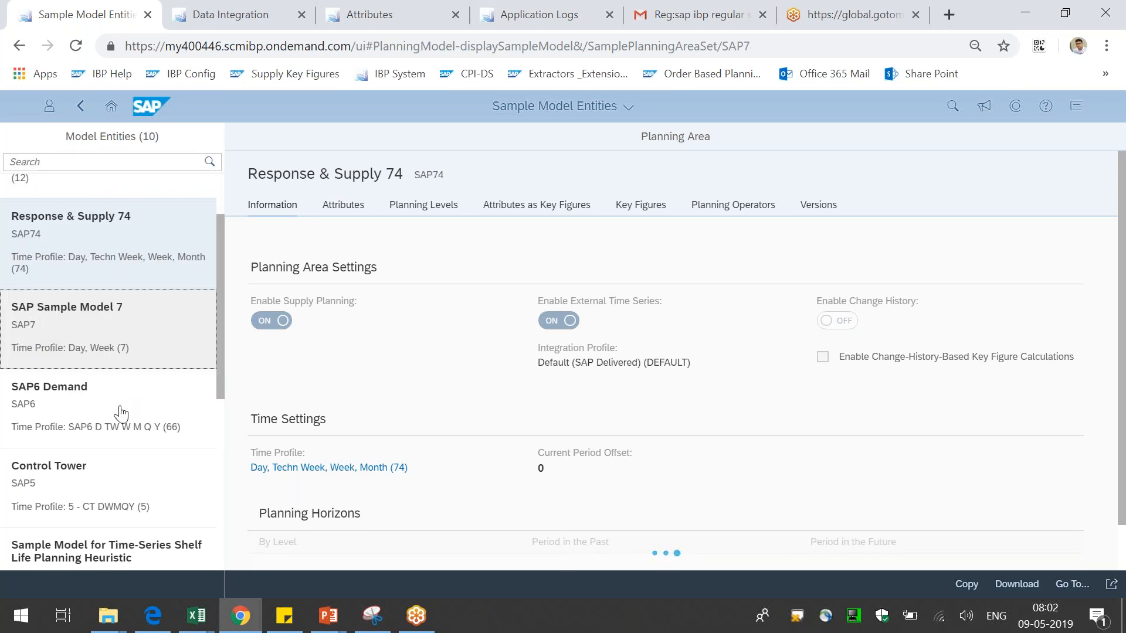
{"action": "scroll", "coordinate": [120, 410], "scroll_direction": "down", "scroll_amount": 5}
{"action": "scroll", "coordinate": [122, 415], "scroll_direction": "down", "scroll_amount": 2}
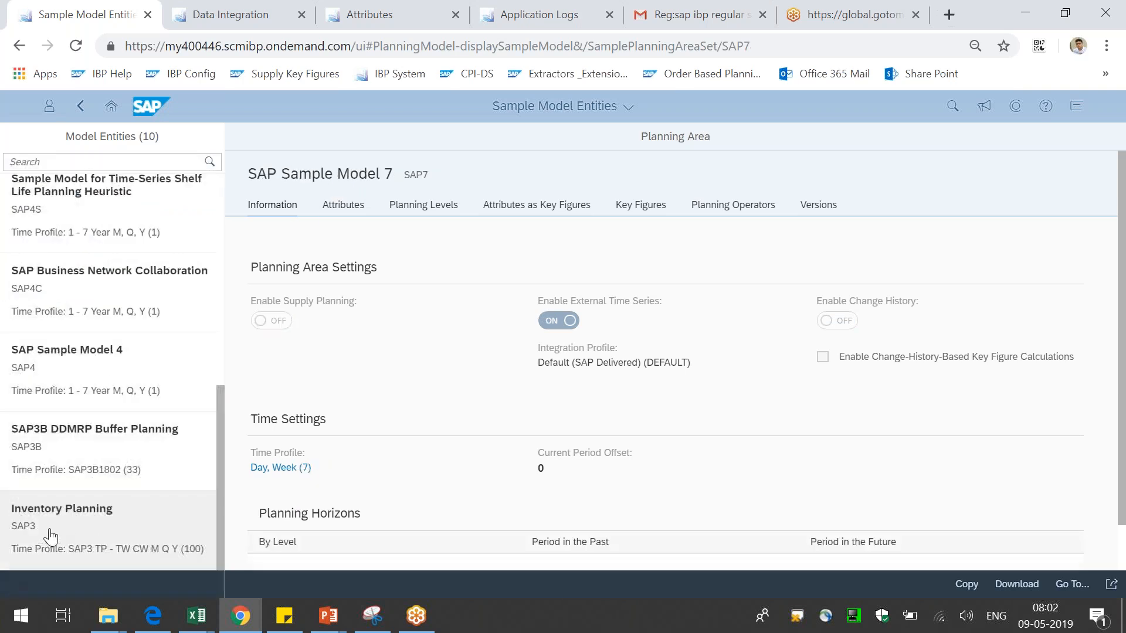
Step: View the general information and the key figures of the Inventory Planning sample planning area (SAP3)
{"action": "left_click", "coordinate": [32, 539]}
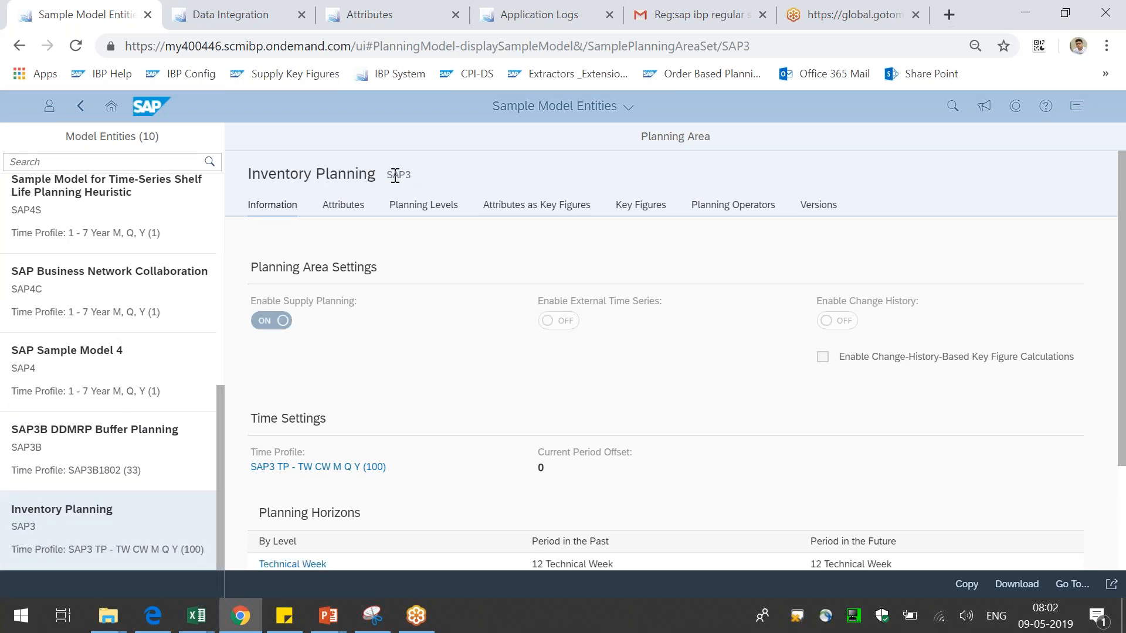
{"action": "left_click_drag", "start_coordinate": [411, 175], "coordinate": [393, 175]}
{"action": "scroll", "coordinate": [446, 279], "scroll_direction": "down", "scroll_amount": 3}
{"action": "scroll", "coordinate": [445, 280], "scroll_direction": "up", "scroll_amount": 3}
{"action": "left_click", "coordinate": [640, 204]}
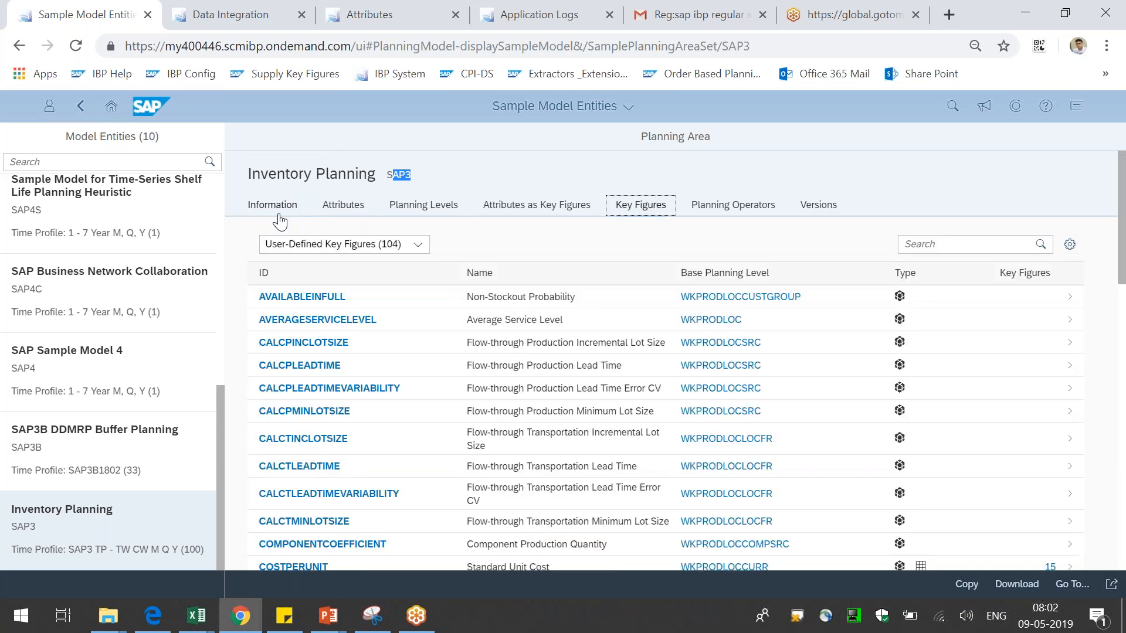
Step: View the attributes of Inventory Planning, examining those assigned to the master data types IBPCURRENCY and IBPCUSTOMER
{"action": "left_click", "coordinate": [340, 210]}
{"action": "left_click_drag", "start_coordinate": [321, 245], "coordinate": [329, 245]}
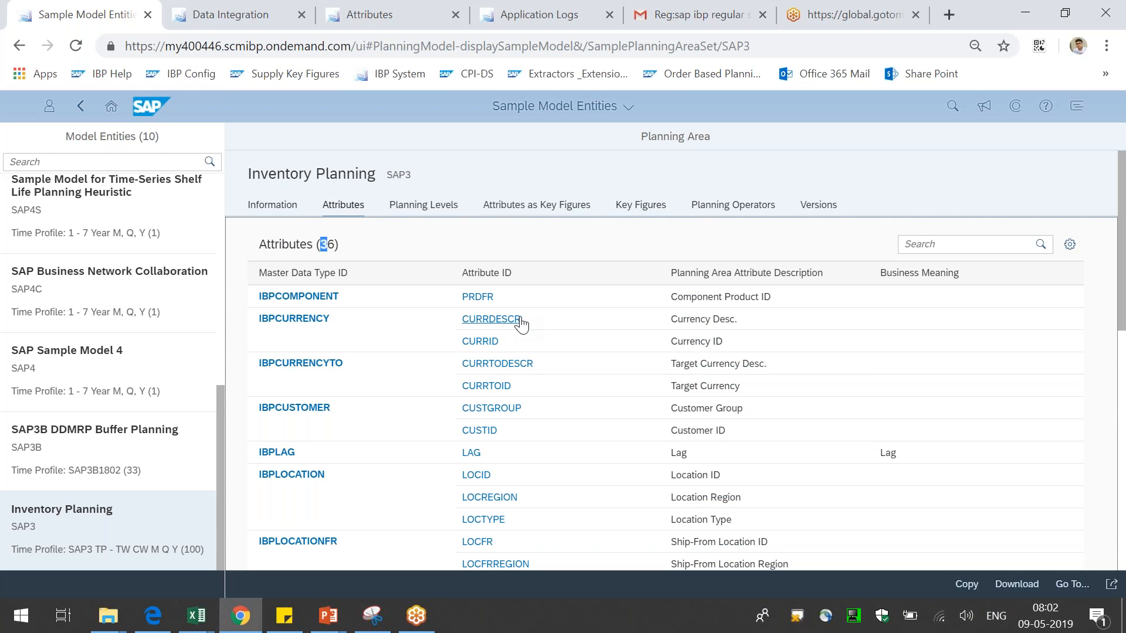
{"action": "left_click_drag", "start_coordinate": [337, 322], "coordinate": [265, 324]}
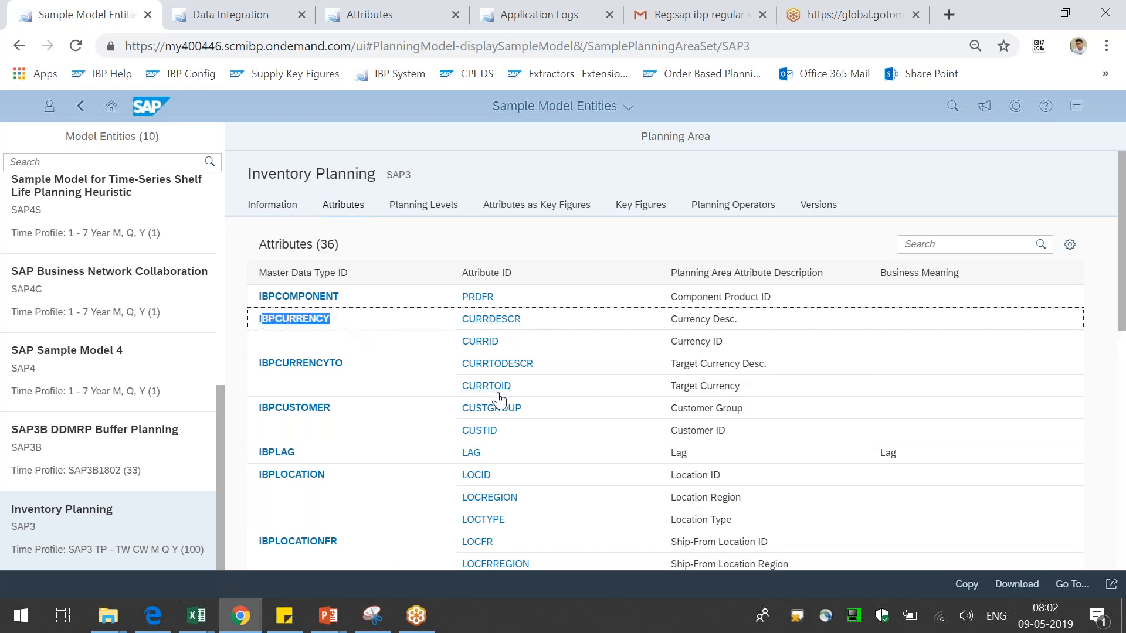
{"action": "scroll", "coordinate": [500, 387], "scroll_direction": "down", "scroll_amount": 3}
{"action": "left_click_drag", "start_coordinate": [545, 326], "coordinate": [464, 322]}
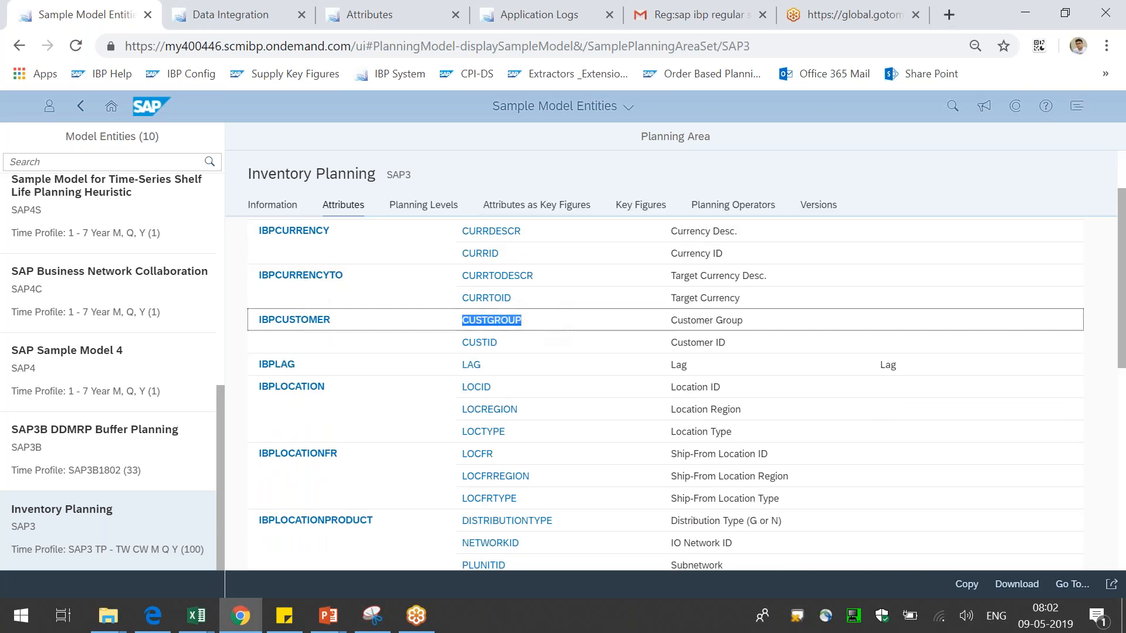
{"action": "left_click_drag", "start_coordinate": [376, 327], "coordinate": [260, 321]}
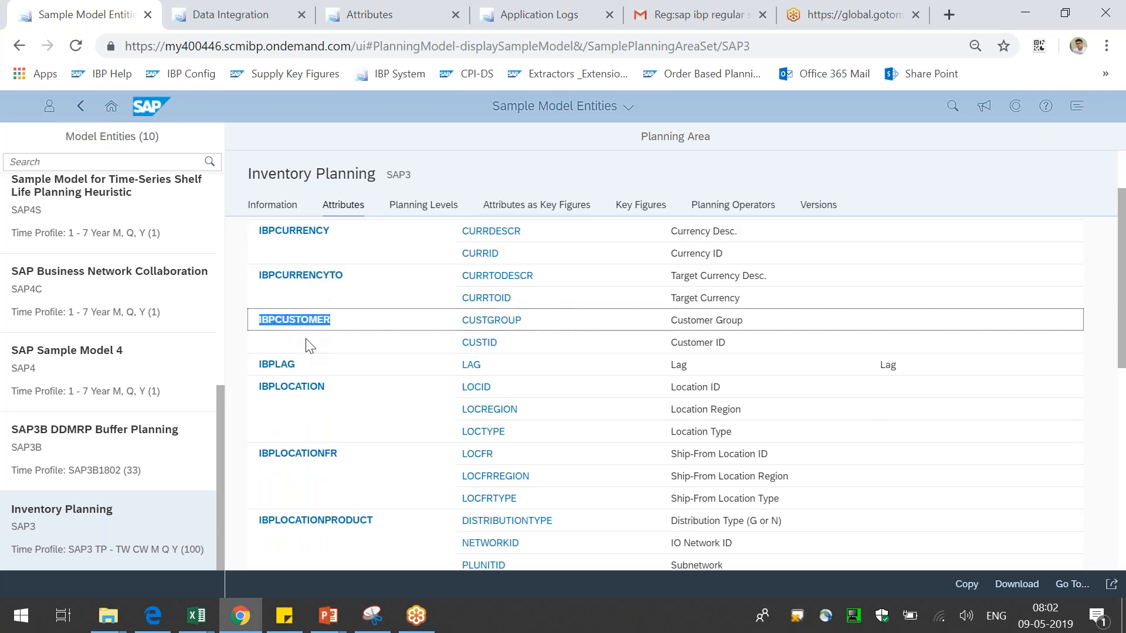
{"action": "left_click_drag", "start_coordinate": [587, 347], "coordinate": [428, 325]}
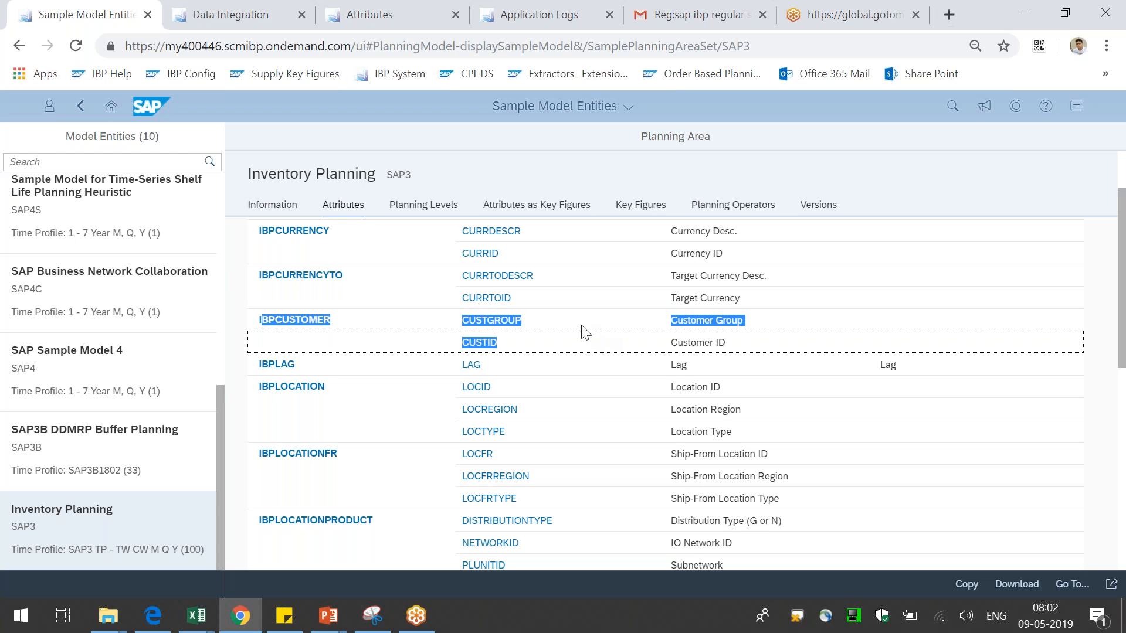
{"action": "left_click_drag", "start_coordinate": [728, 344], "coordinate": [678, 325]}
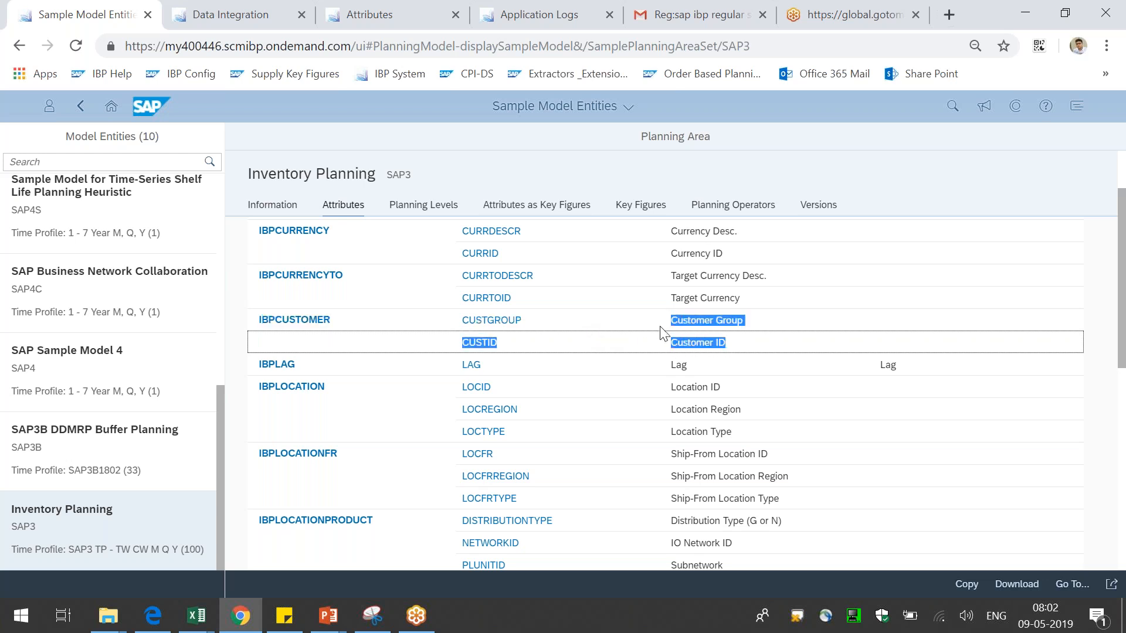
Step: Show the attributes of the Unified Planning Area (SAPIBP1) and locate its IBPCUSTOMER master data type
{"action": "scroll", "coordinate": [71, 440], "scroll_direction": "up", "scroll_amount": 6}
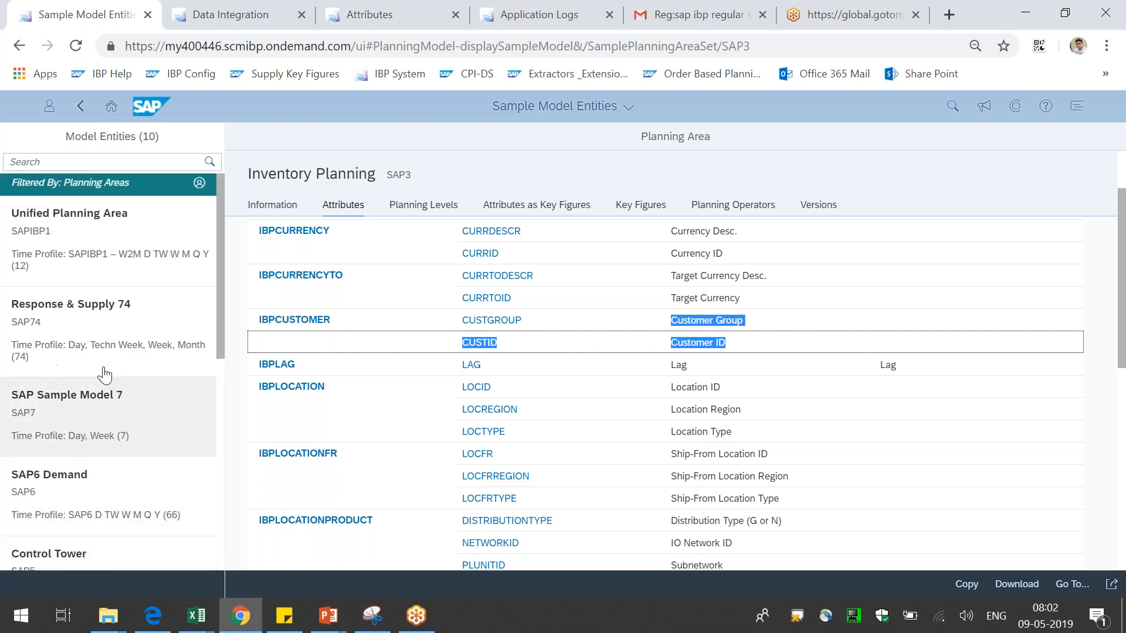
{"action": "left_click", "coordinate": [79, 218]}
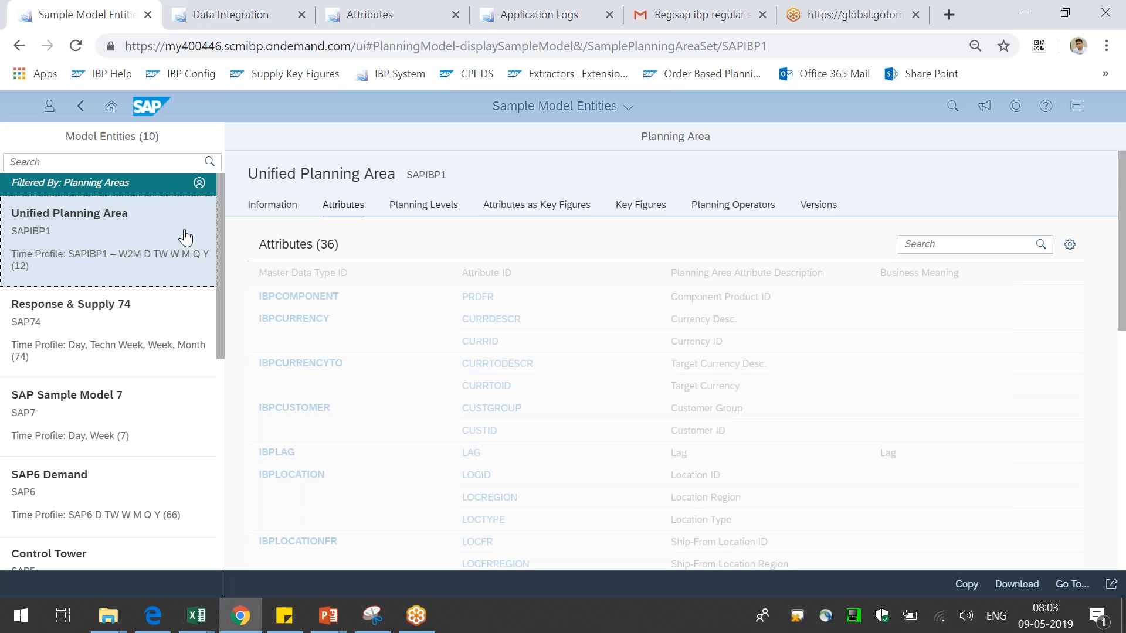
{"action": "scroll", "coordinate": [595, 363], "scroll_direction": "down", "scroll_amount": 5}
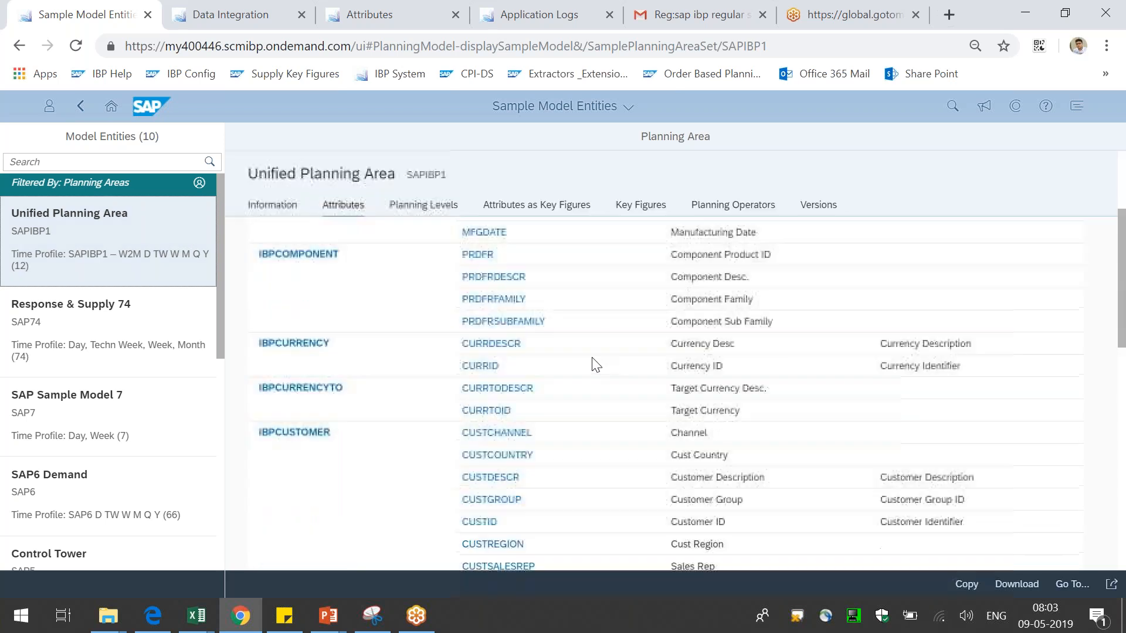
{"action": "left_click_drag", "start_coordinate": [295, 344], "coordinate": [344, 346]}
{"action": "double_click", "coordinate": [290, 344]}
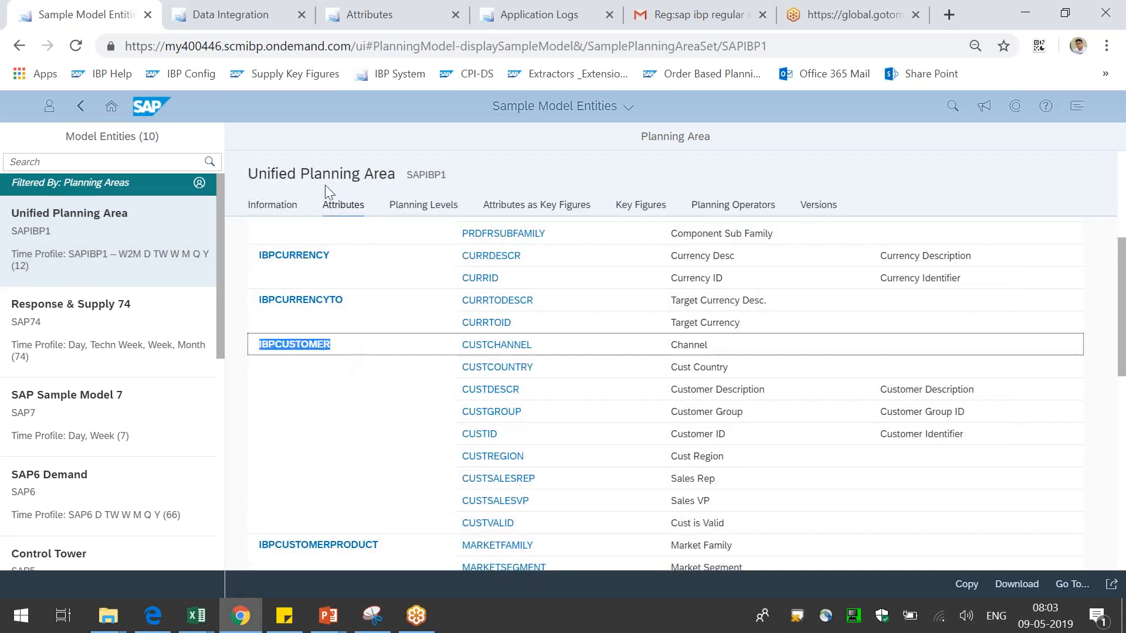
{"action": "left_click_drag", "start_coordinate": [261, 174], "coordinate": [373, 174]}
{"action": "scroll", "coordinate": [645, 375], "scroll_direction": "down", "scroll_amount": 2}
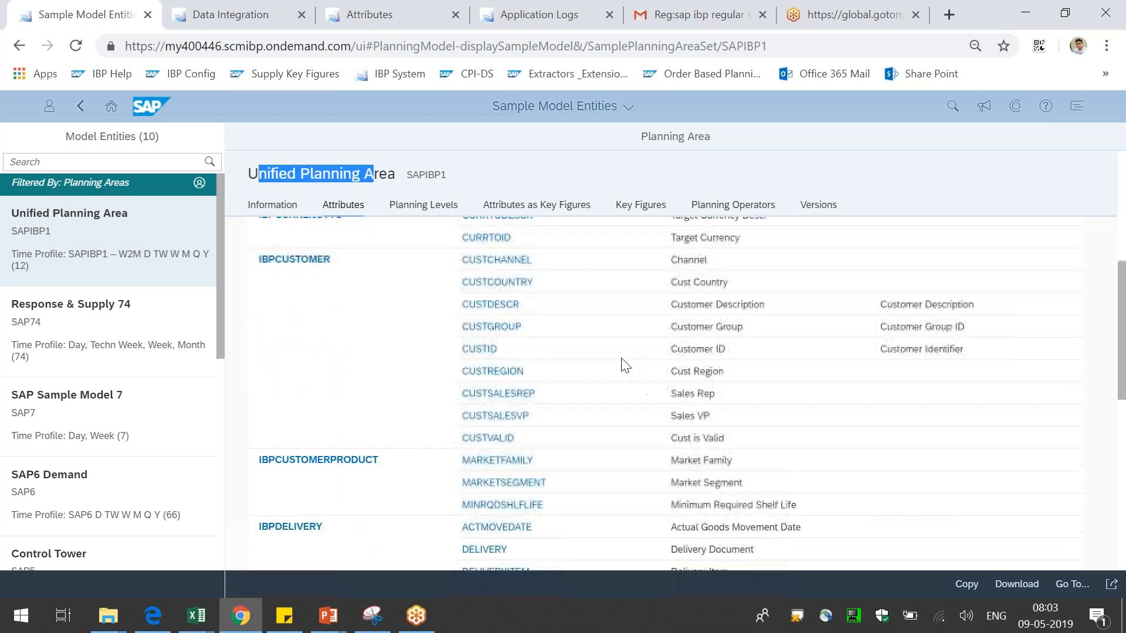
Step: Examine the IBPCUSTOMER attributes of the Unified Planning Area, including customer country, group, region, sales rep and CUSTVALID
{"action": "left_click", "coordinate": [701, 282]}
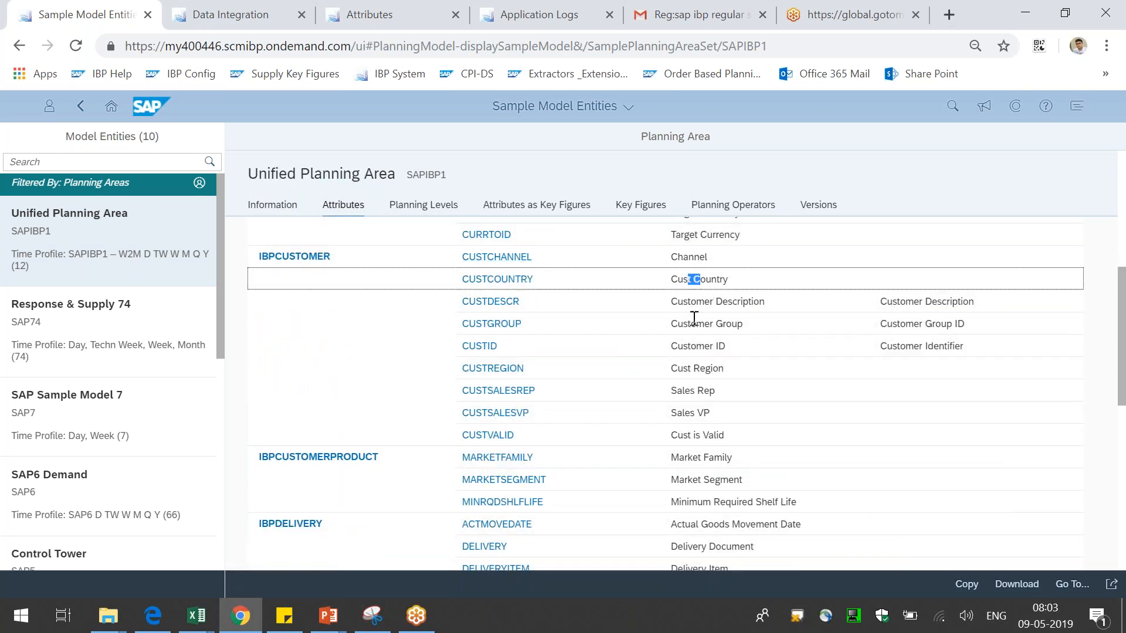
{"action": "double_click", "coordinate": [719, 304]}
{"action": "double_click", "coordinate": [730, 324]}
{"action": "double_click", "coordinate": [720, 368]}
{"action": "left_click_drag", "start_coordinate": [677, 391], "coordinate": [703, 391]}
{"action": "left_click_drag", "start_coordinate": [678, 435], "coordinate": [719, 434]}
{"action": "left_click_drag", "start_coordinate": [555, 448], "coordinate": [461, 437]}
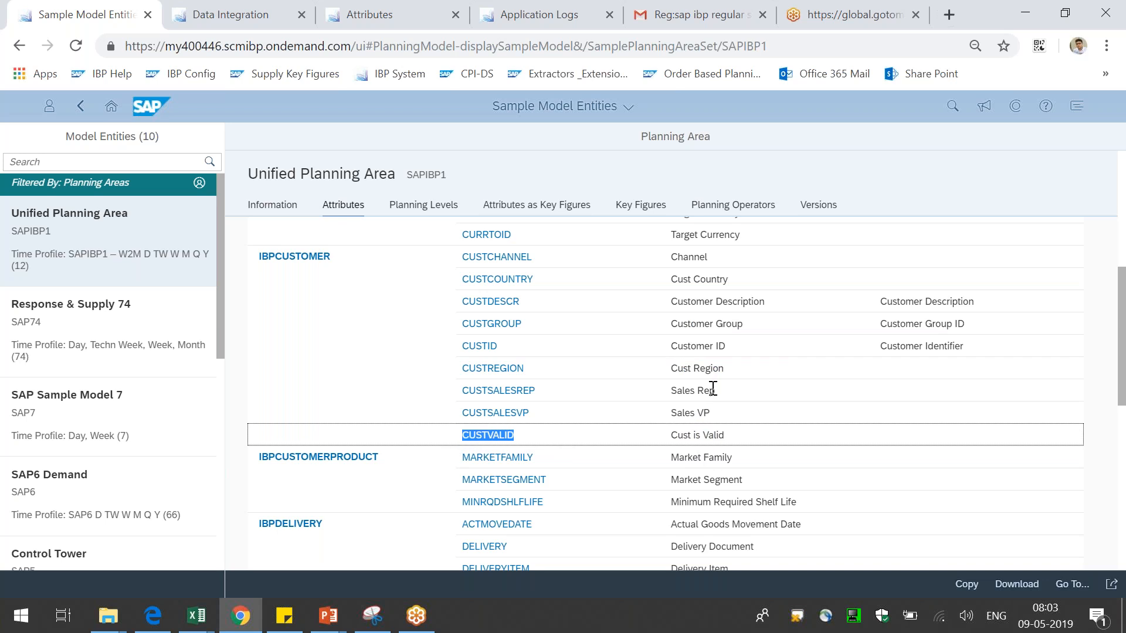
{"action": "left_click_drag", "start_coordinate": [710, 389], "coordinate": [666, 394]}
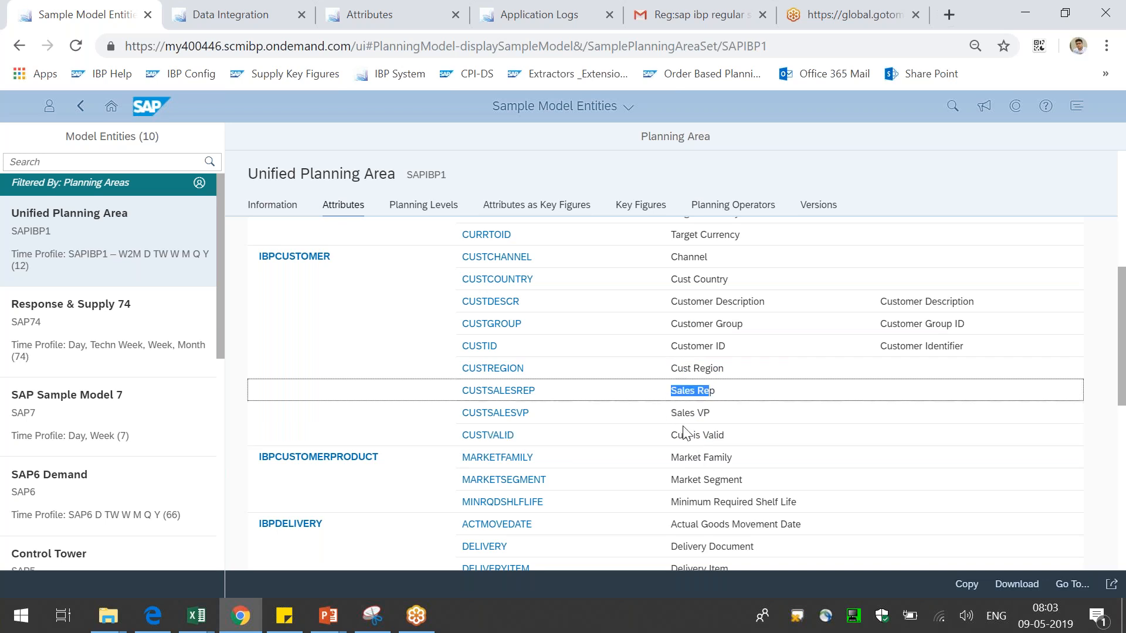
{"action": "left_click_drag", "start_coordinate": [716, 397], "coordinate": [680, 390]}
Step: Review the copy options available for the Unified Planning Area (SAPIBP1), leaving without making a copy
{"action": "scroll", "coordinate": [70, 440], "scroll_direction": "down", "scroll_amount": 5}
{"action": "scroll", "coordinate": [94, 436], "scroll_direction": "up", "scroll_amount": 5}
{"action": "left_click", "coordinate": [106, 257]}
{"action": "scroll", "coordinate": [387, 421], "scroll_direction": "up", "scroll_amount": 5}
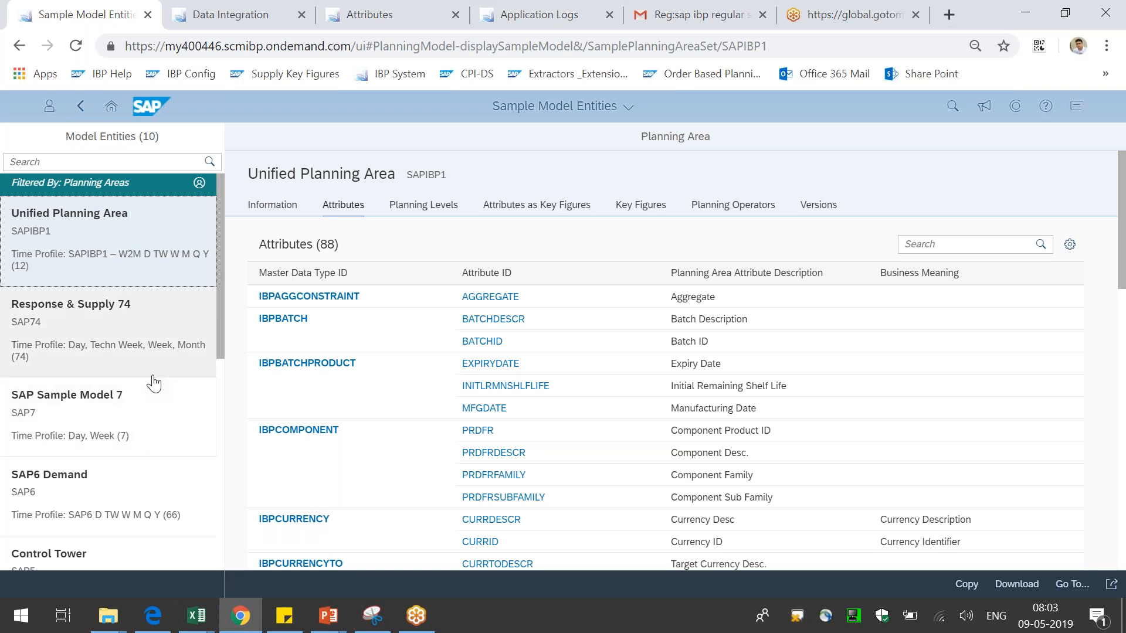
{"action": "left_click", "coordinate": [962, 585]}
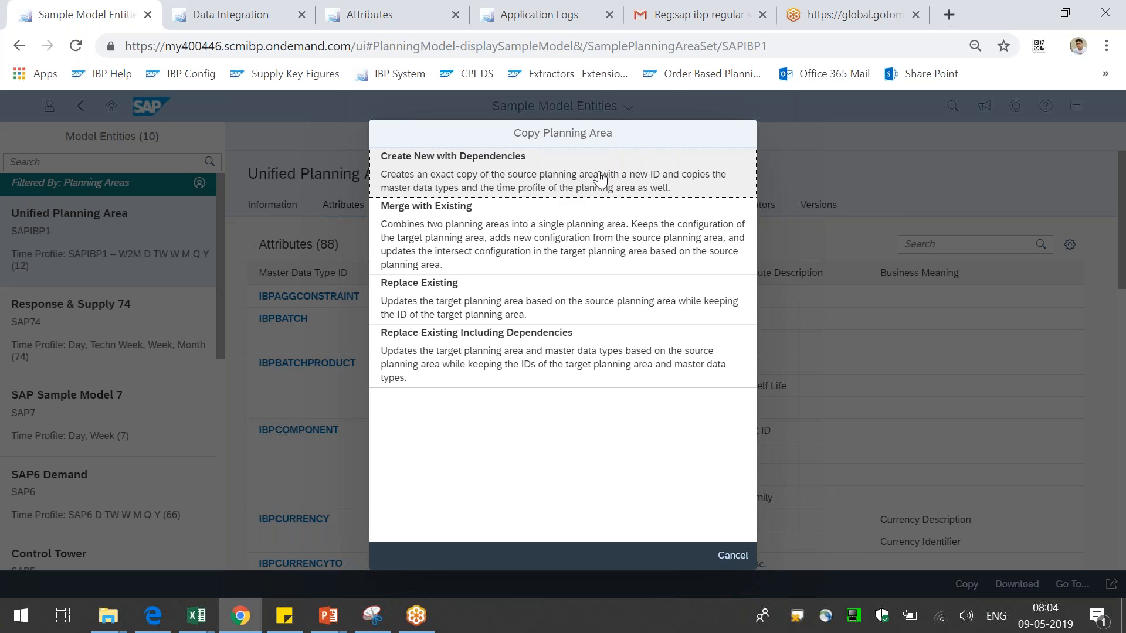
{"action": "key", "text": "Escape"}
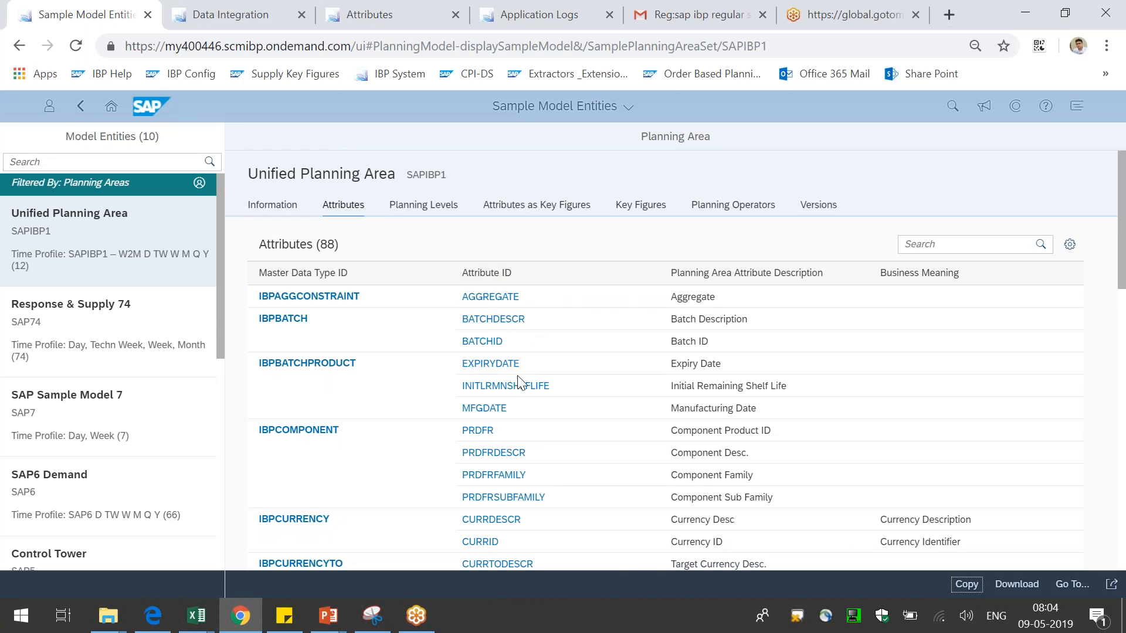
Step: Look through the complete attribute list of the Unified Planning Area, from IBPAGGCONSTRAINT to IBPUOMTO
{"action": "scroll", "coordinate": [510, 352], "scroll_direction": "down", "scroll_amount": 3}
{"action": "scroll", "coordinate": [544, 466], "scroll_direction": "down", "scroll_amount": 4}
{"action": "scroll", "coordinate": [545, 465], "scroll_direction": "down", "scroll_amount": 7}
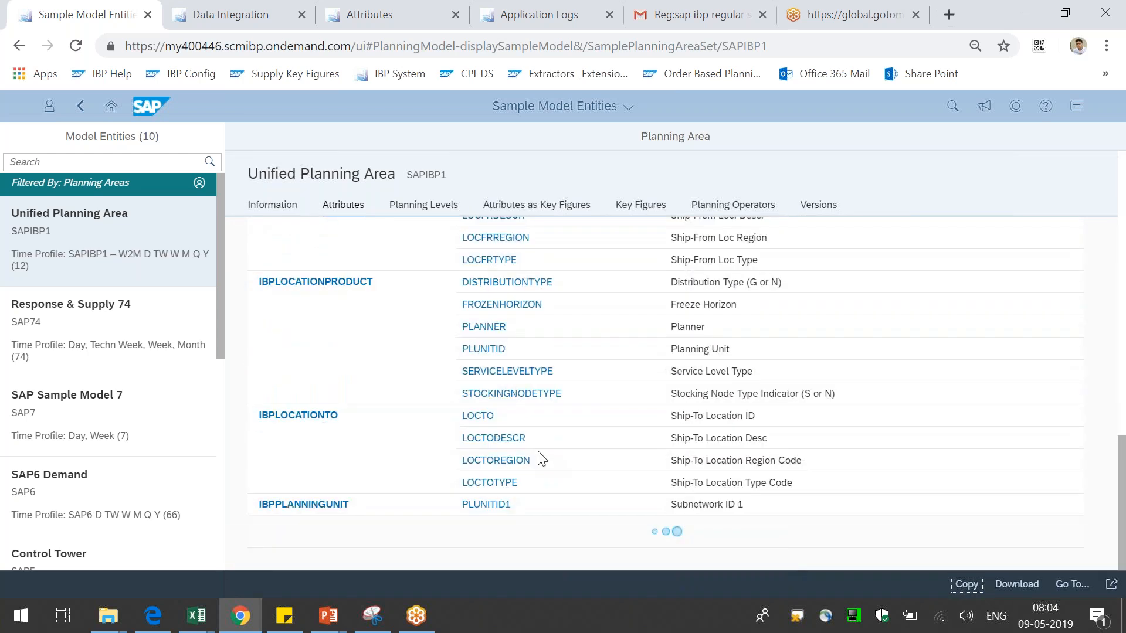
{"action": "scroll", "coordinate": [554, 460], "scroll_direction": "down", "scroll_amount": 5}
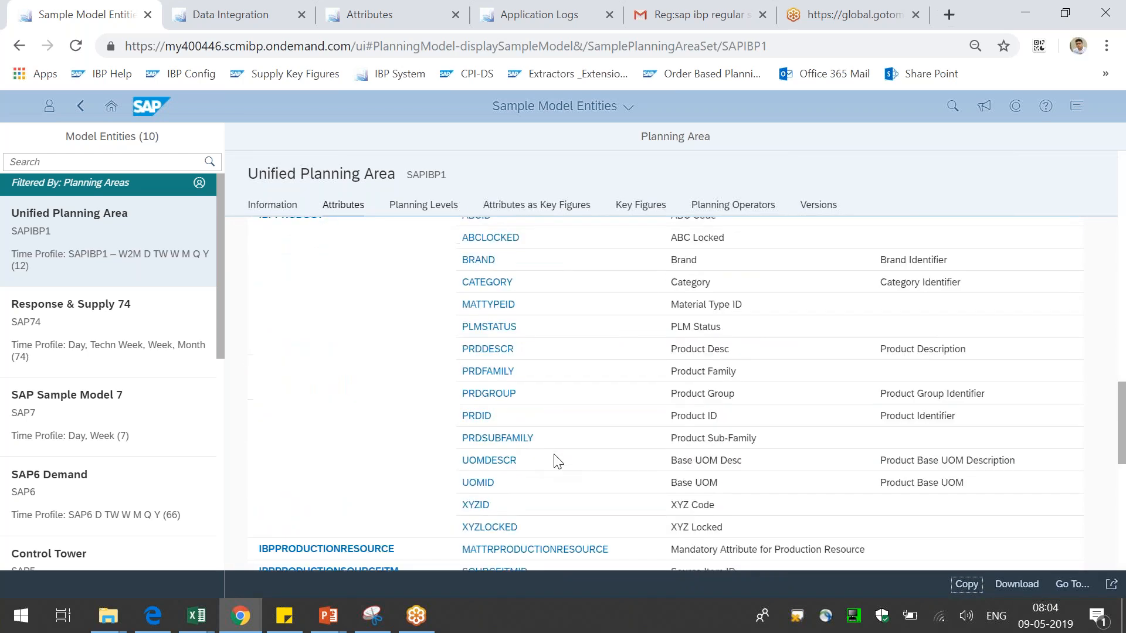
{"action": "scroll", "coordinate": [555, 458], "scroll_direction": "down", "scroll_amount": 8}
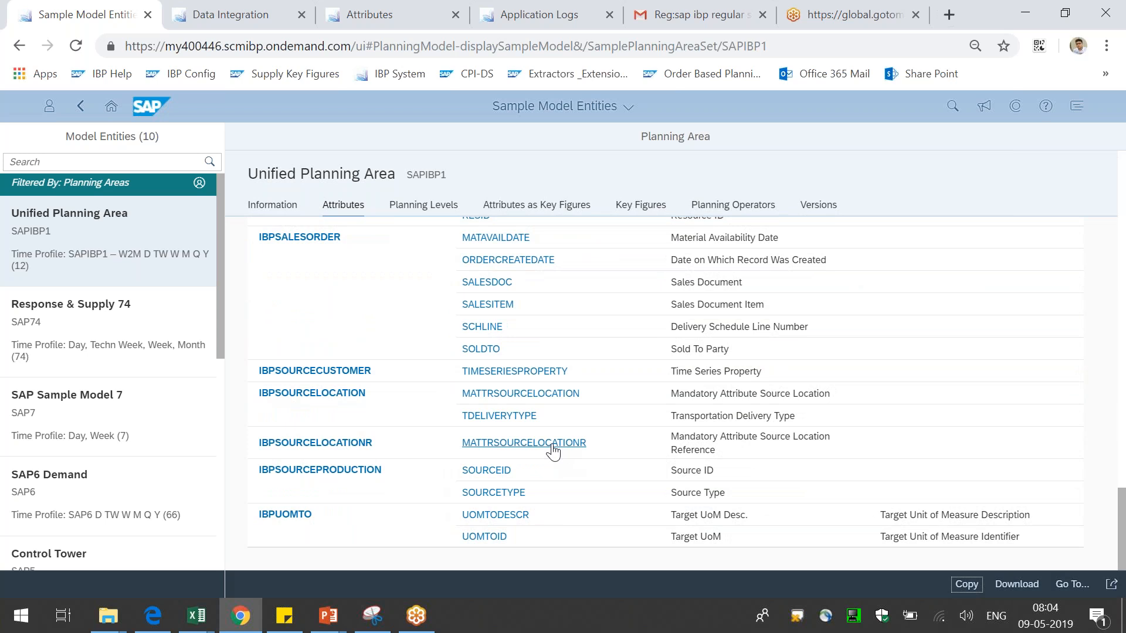
{"action": "scroll", "coordinate": [553, 452], "scroll_direction": "up", "scroll_amount": 20}
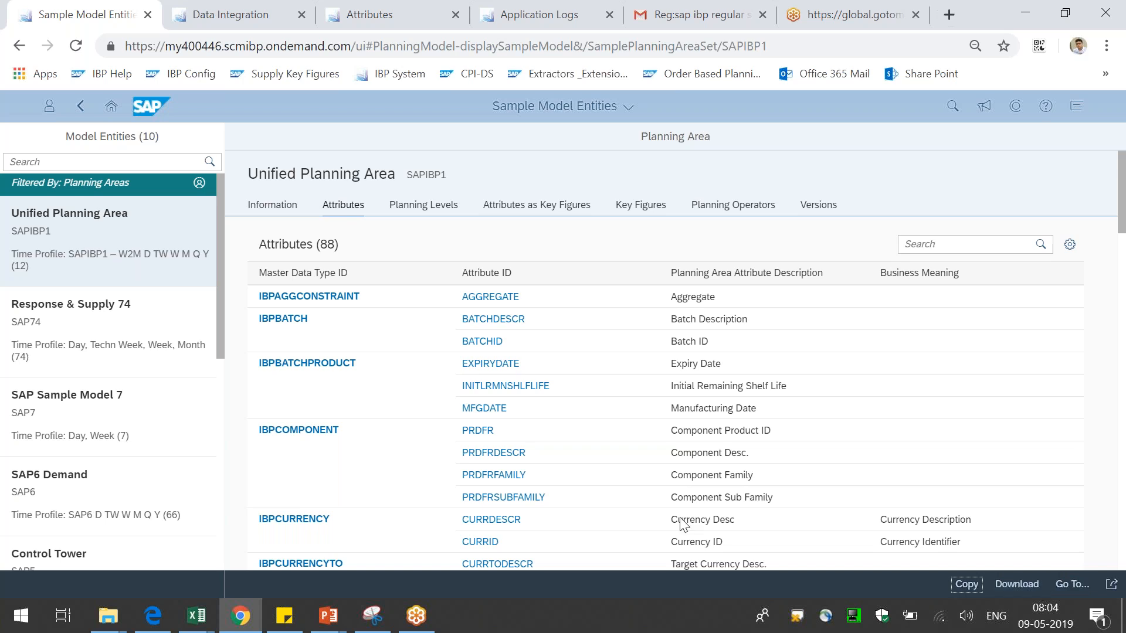
Step: Download the configuration of the Unified Planning Area, allowing the site to download multiple files
{"action": "left_click", "coordinate": [93, 251]}
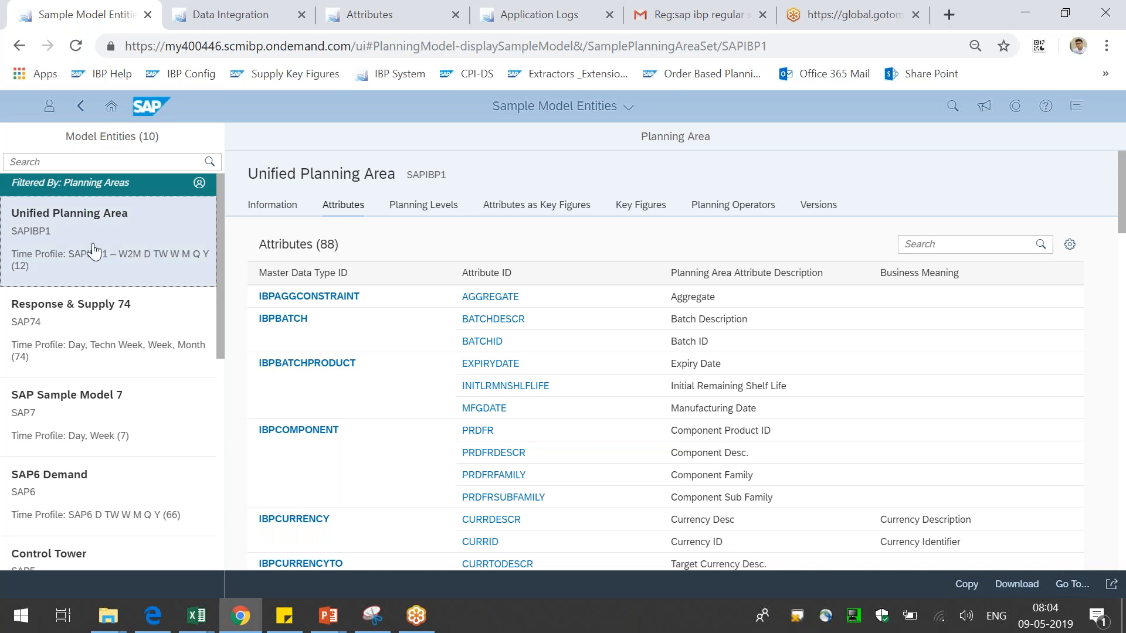
{"action": "left_click", "coordinate": [1016, 584]}
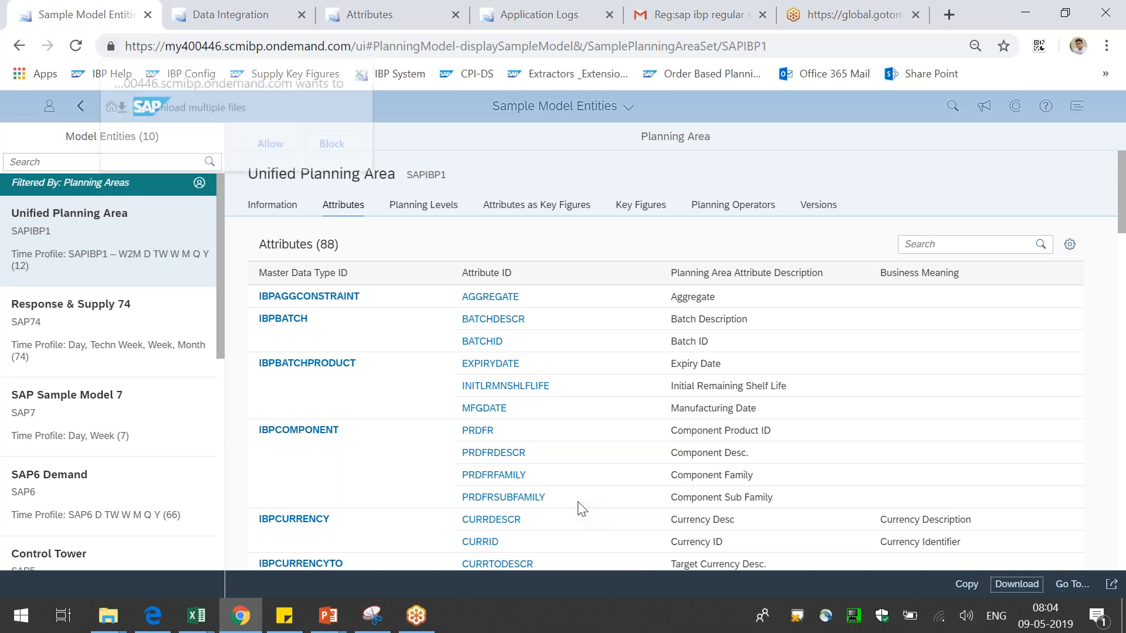
{"action": "left_click", "coordinate": [270, 154]}
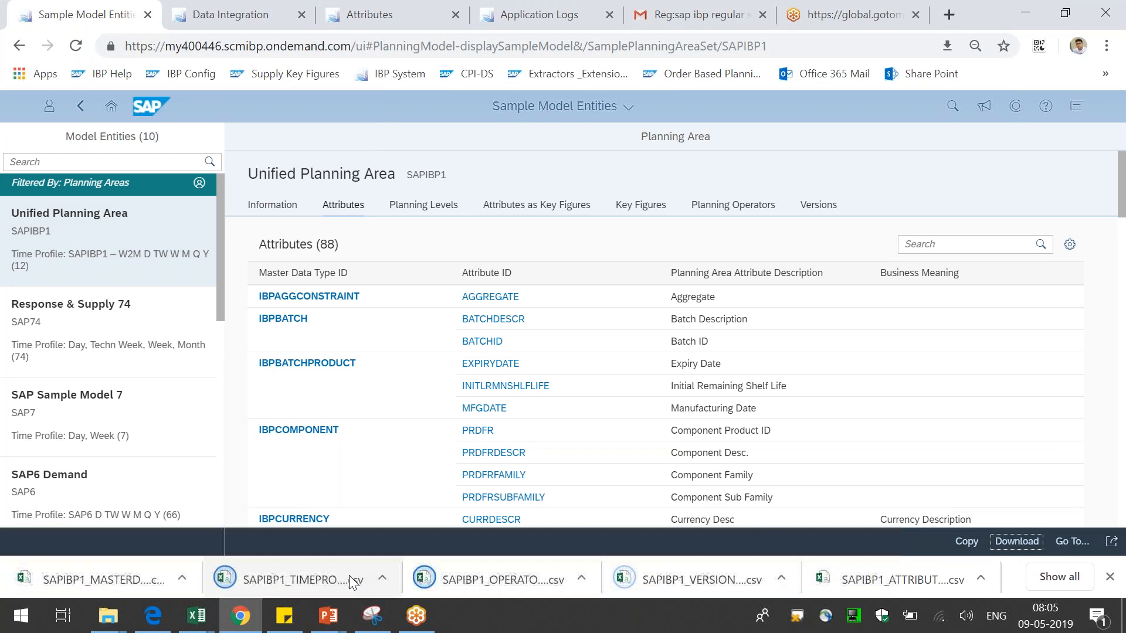
Step: Open the downloaded file SAPIBP1_MASTERDATATYPES_2019-05-09_02_34.csv in Excel from the browser's download list
{"action": "left_click", "coordinate": [1075, 588]}
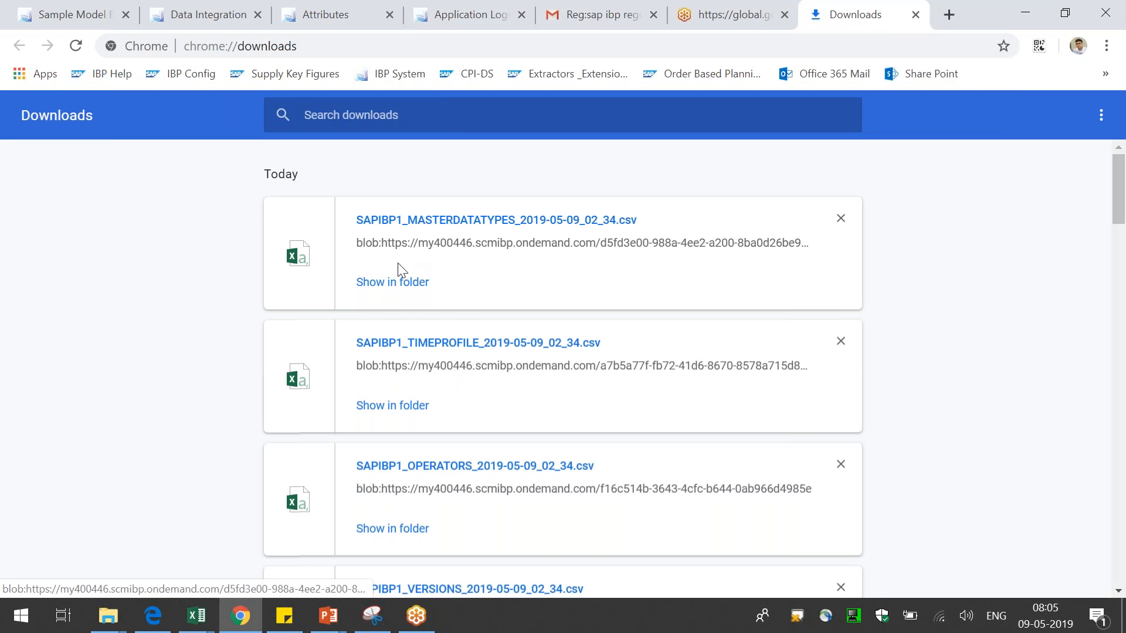
{"action": "left_click", "coordinate": [415, 222]}
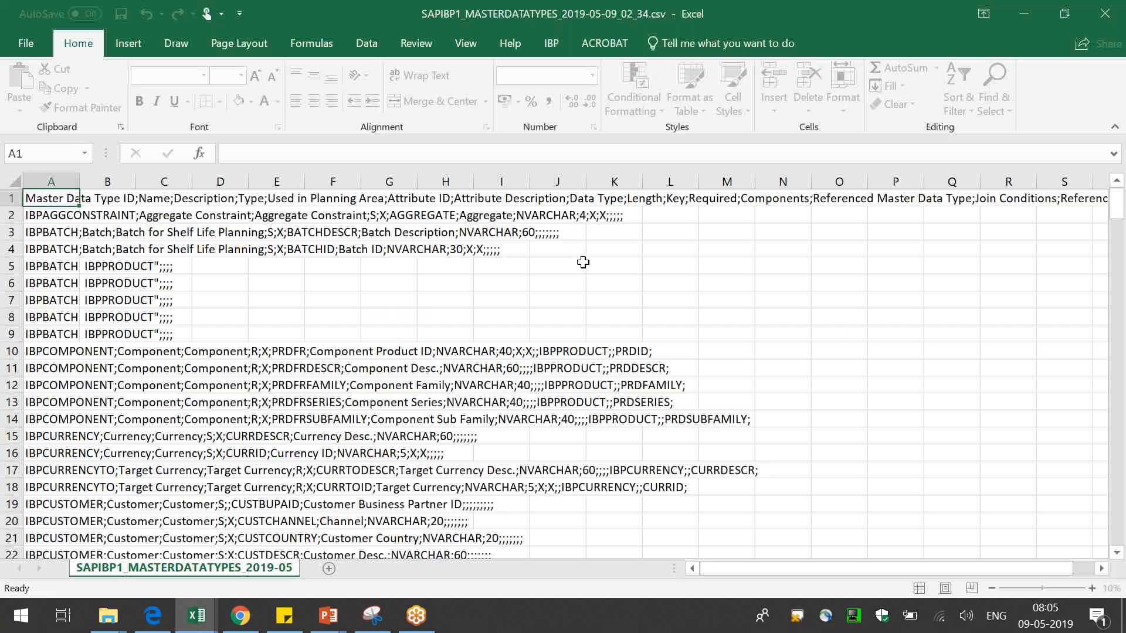
{"action": "left_click", "coordinate": [389, 217]}
{"action": "left_click", "coordinate": [14, 182]}
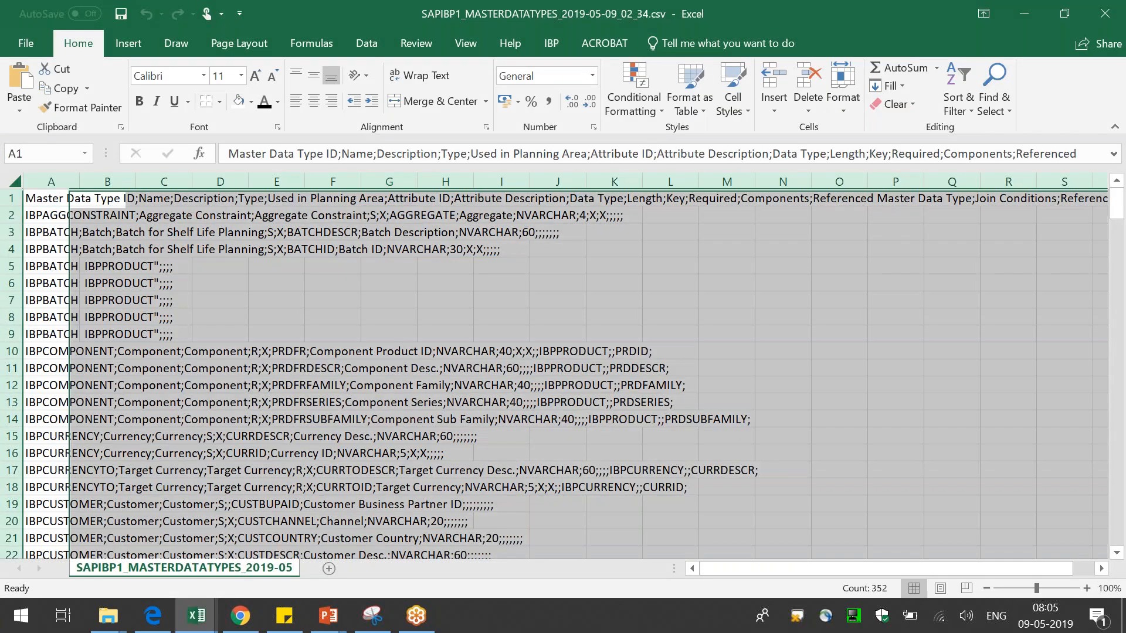
{"action": "double_click", "coordinate": [79, 182]}
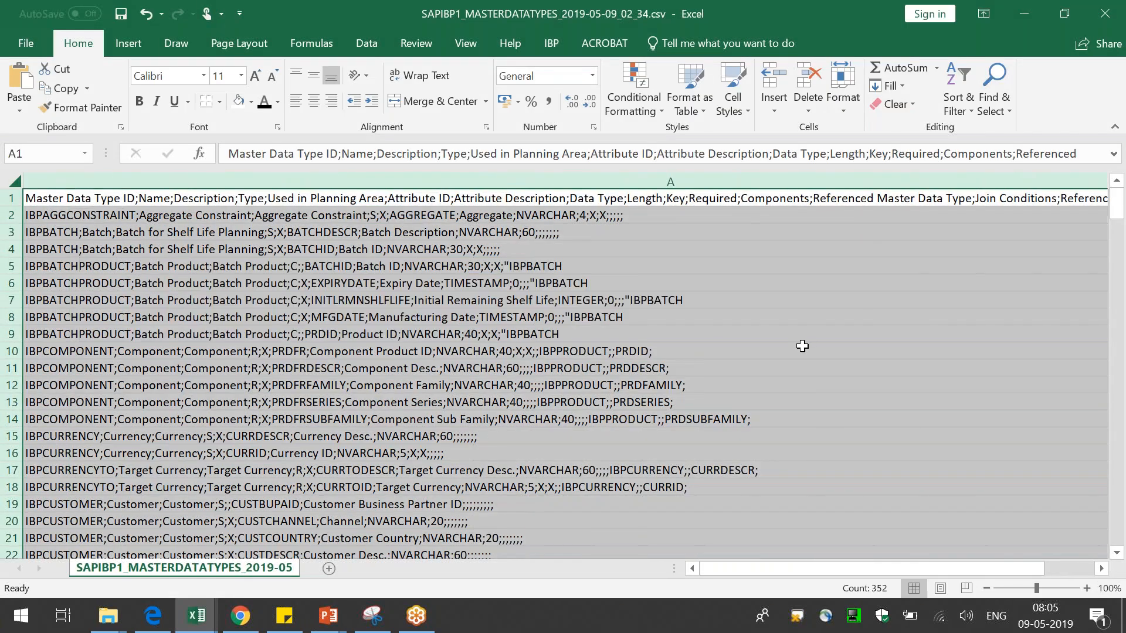
{"action": "key", "text": "ctrl+z"}
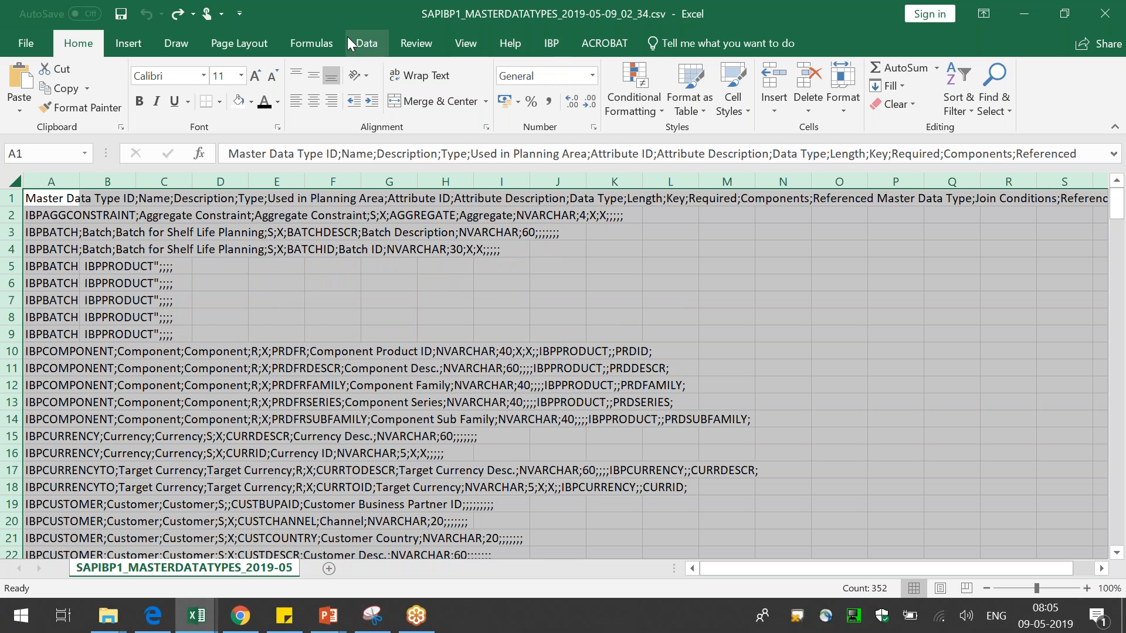
Step: Split column A into separate columns with Text to Columns, using delimited data and the semicolon delimiter, replacing the existing data
{"action": "left_click", "coordinate": [367, 43]}
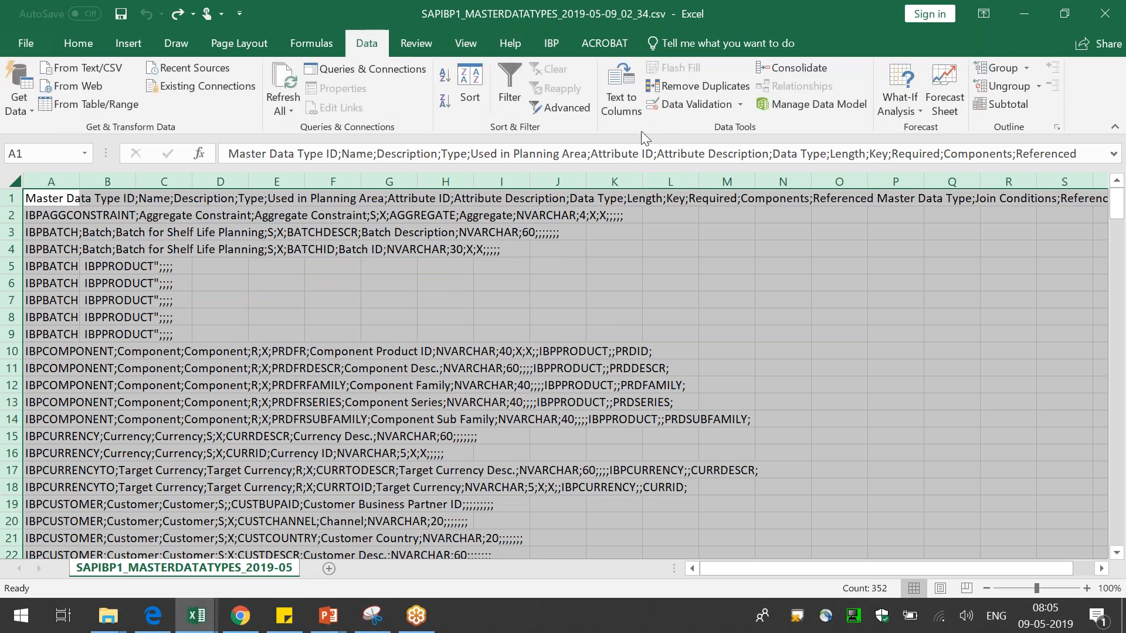
{"action": "left_click", "coordinate": [615, 91]}
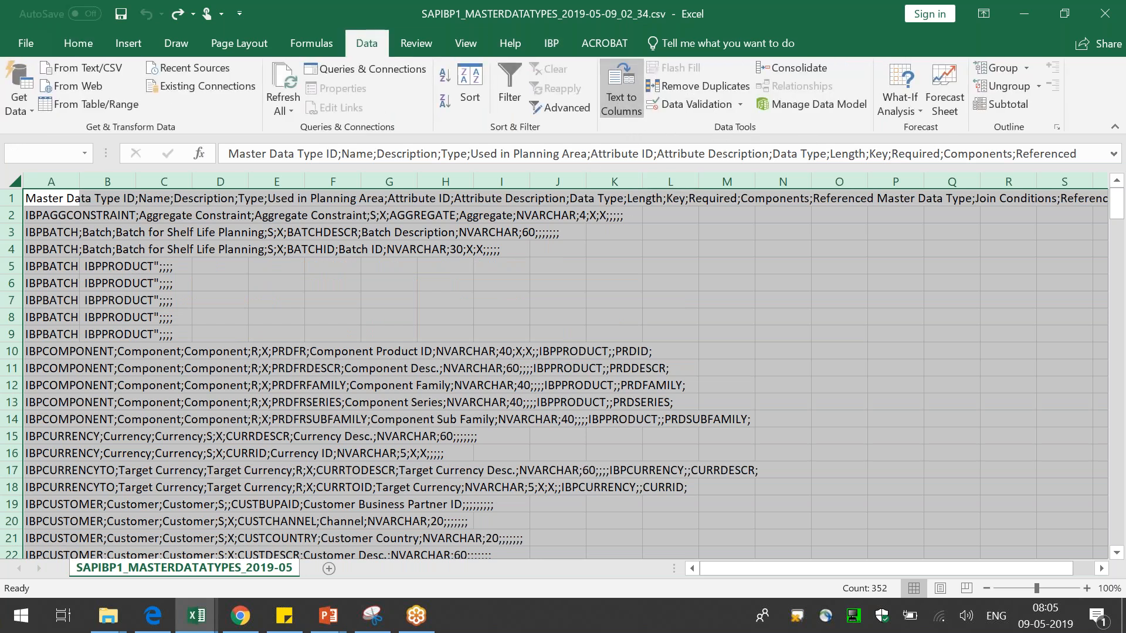
{"action": "left_click", "coordinate": [572, 359]}
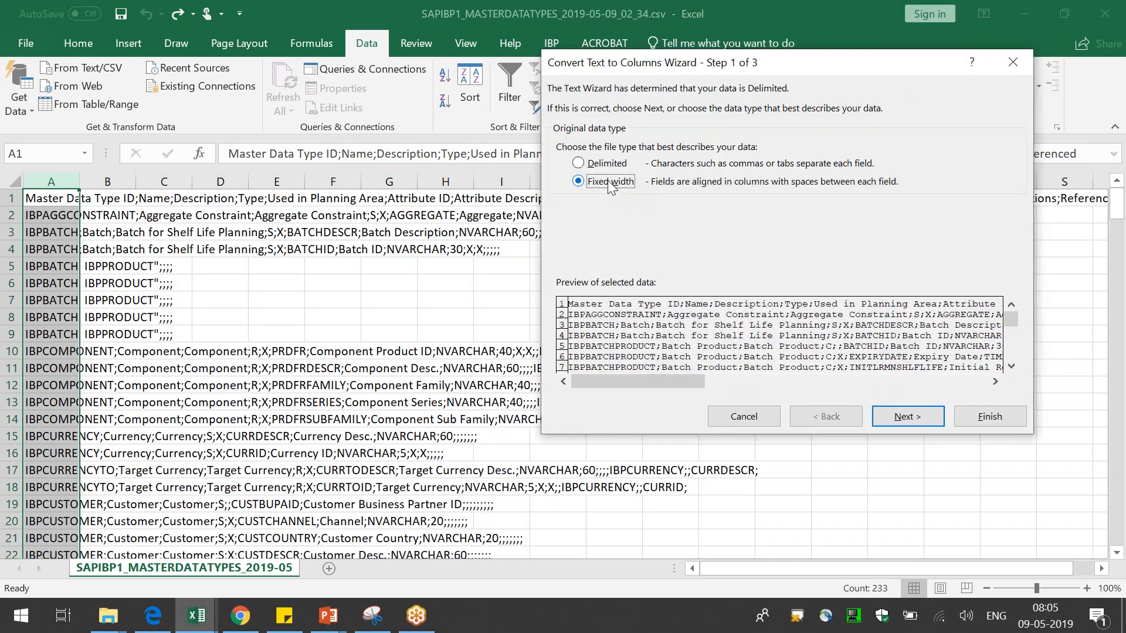
{"action": "left_click", "coordinate": [927, 418]}
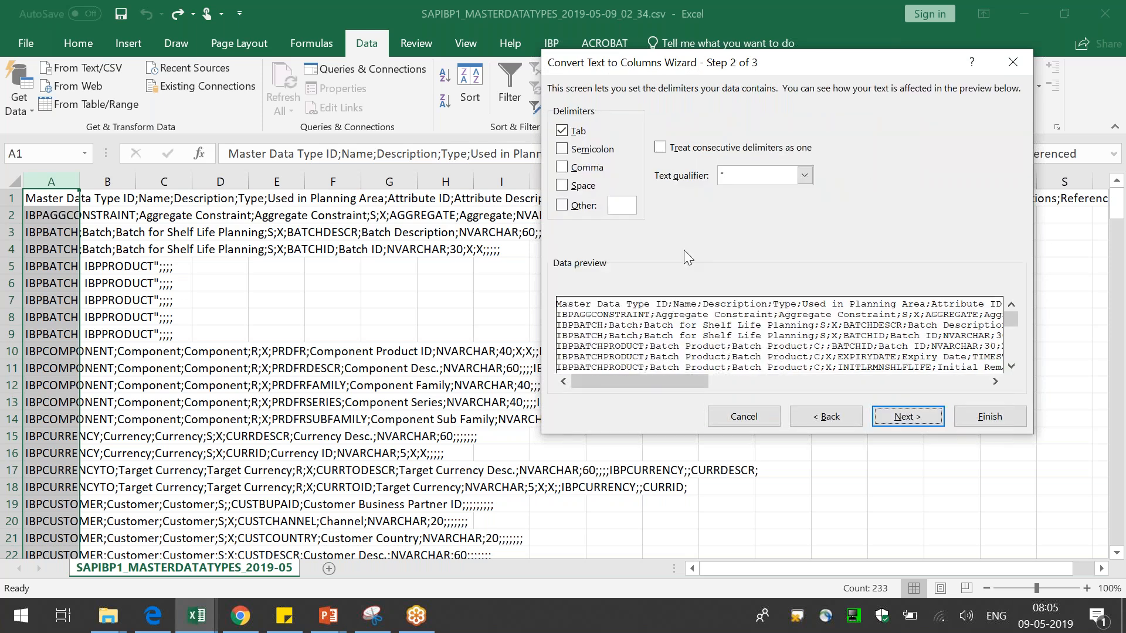
{"action": "left_click", "coordinate": [898, 416]}
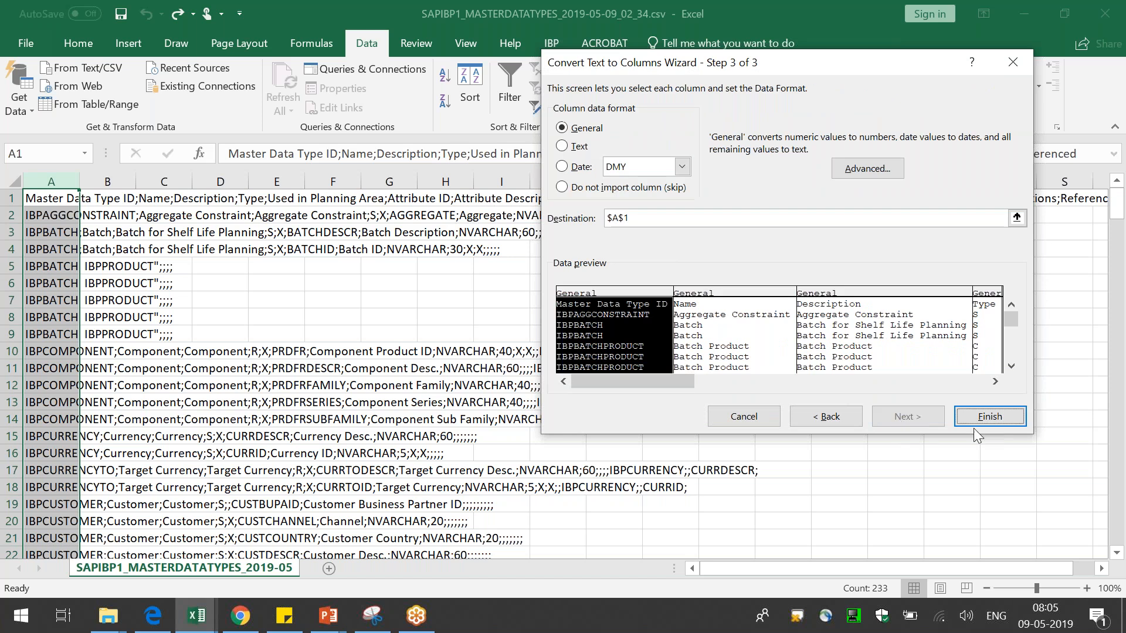
{"action": "left_click", "coordinate": [991, 417]}
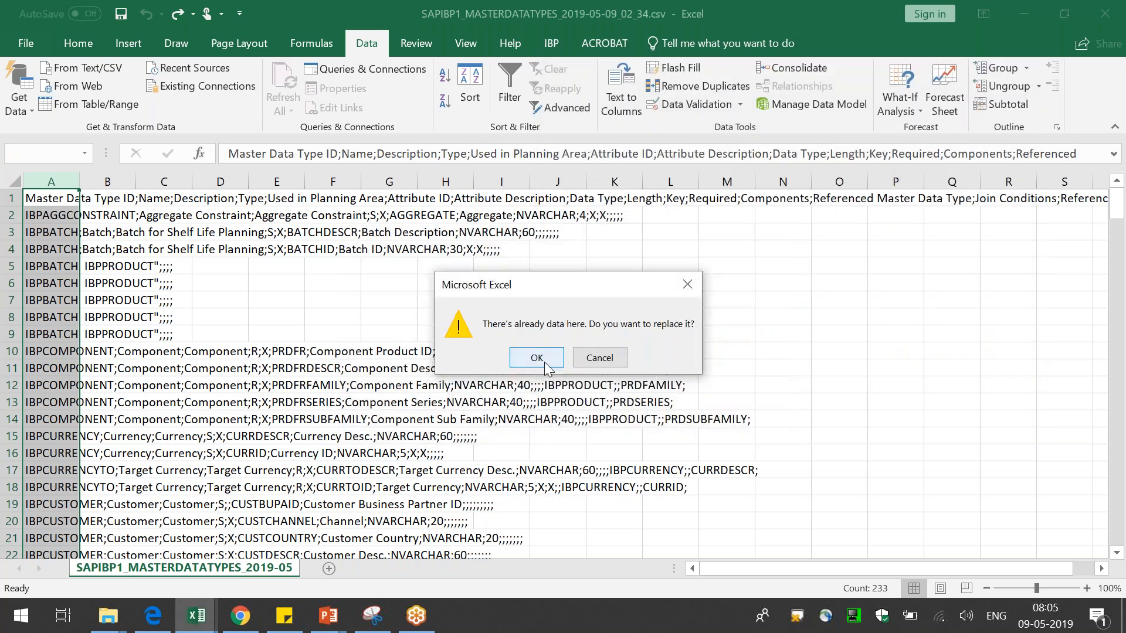
{"action": "left_click", "coordinate": [536, 357]}
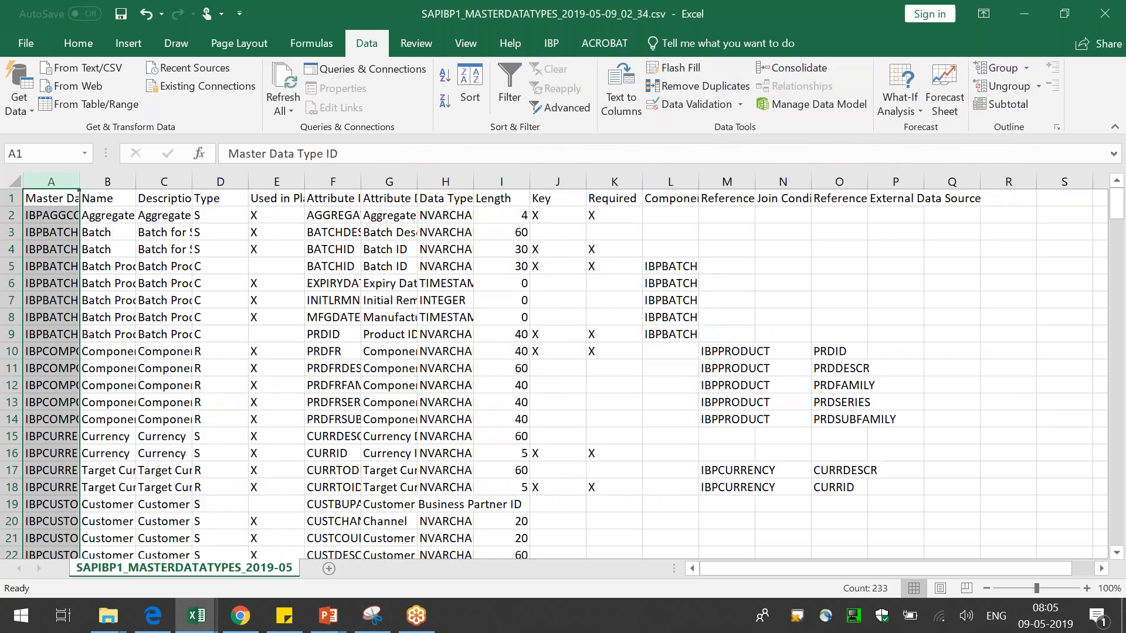
Step: Autofit the columns from Master Data Type ID through Attribute Description, except the Type column, to their contents
{"action": "double_click", "coordinate": [79, 180]}
{"action": "left_click", "coordinate": [273, 300]}
{"action": "double_click", "coordinate": [247, 179]}
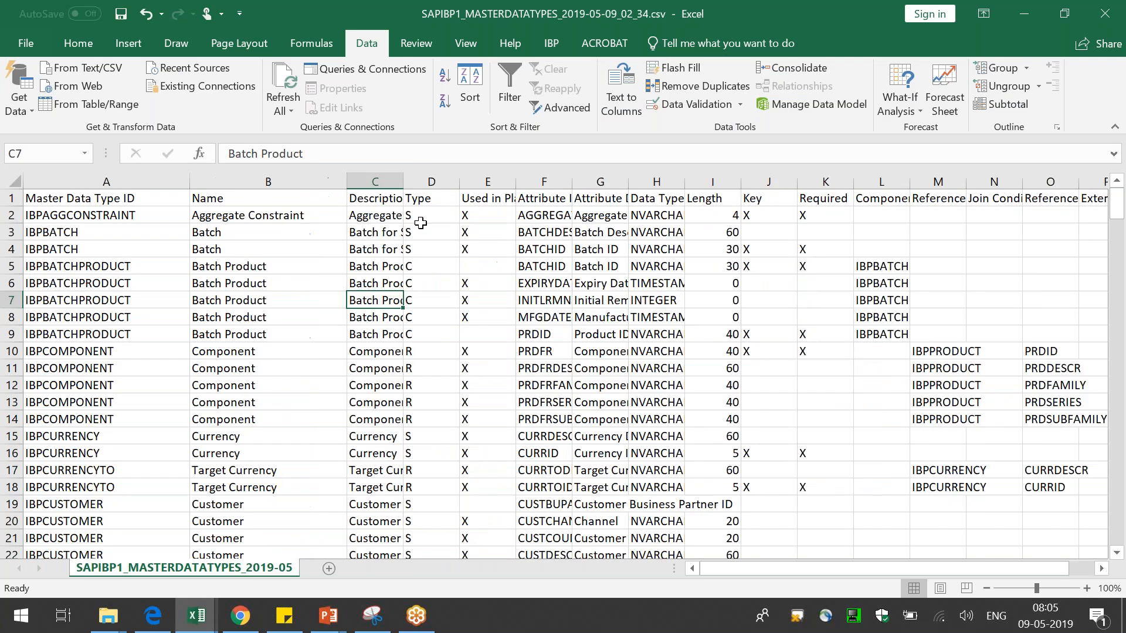
{"action": "double_click", "coordinate": [403, 180]}
{"action": "double_click", "coordinate": [616, 181]}
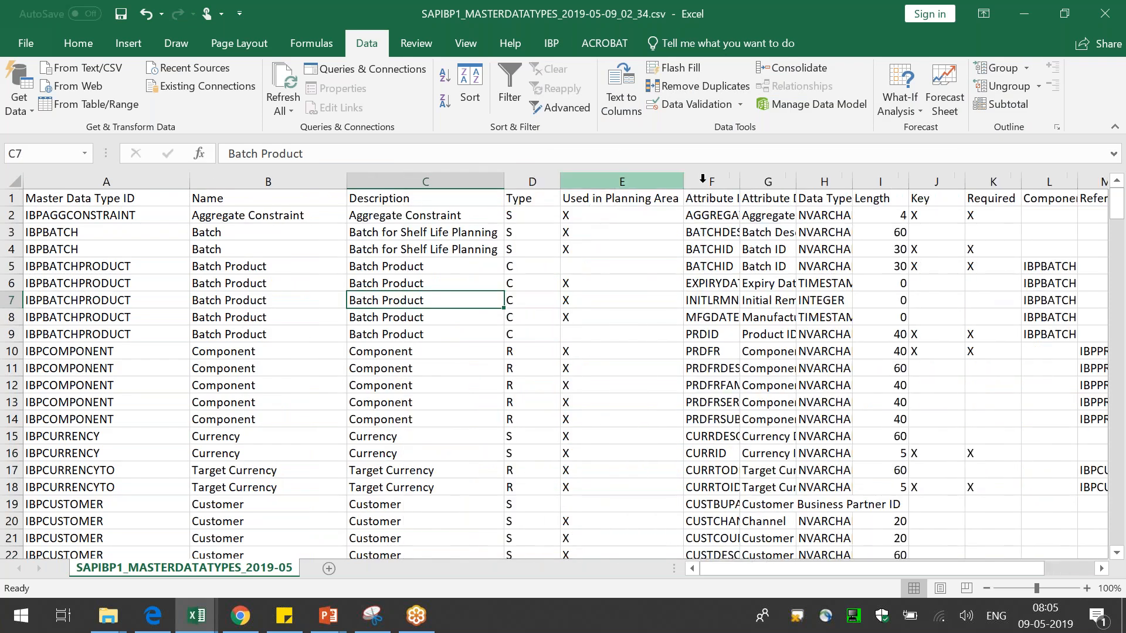
{"action": "double_click", "coordinate": [739, 182]}
{"action": "left_click", "coordinate": [622, 215]}
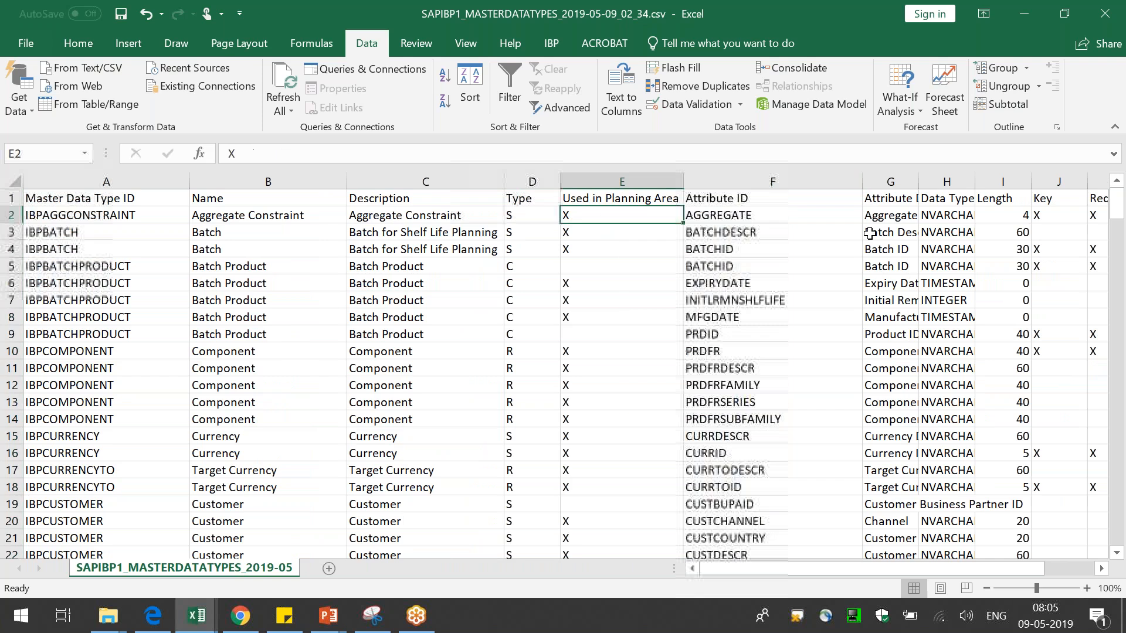
{"action": "left_click", "coordinate": [727, 215]}
{"action": "double_click", "coordinate": [918, 181]}
{"action": "left_click", "coordinate": [331, 333]}
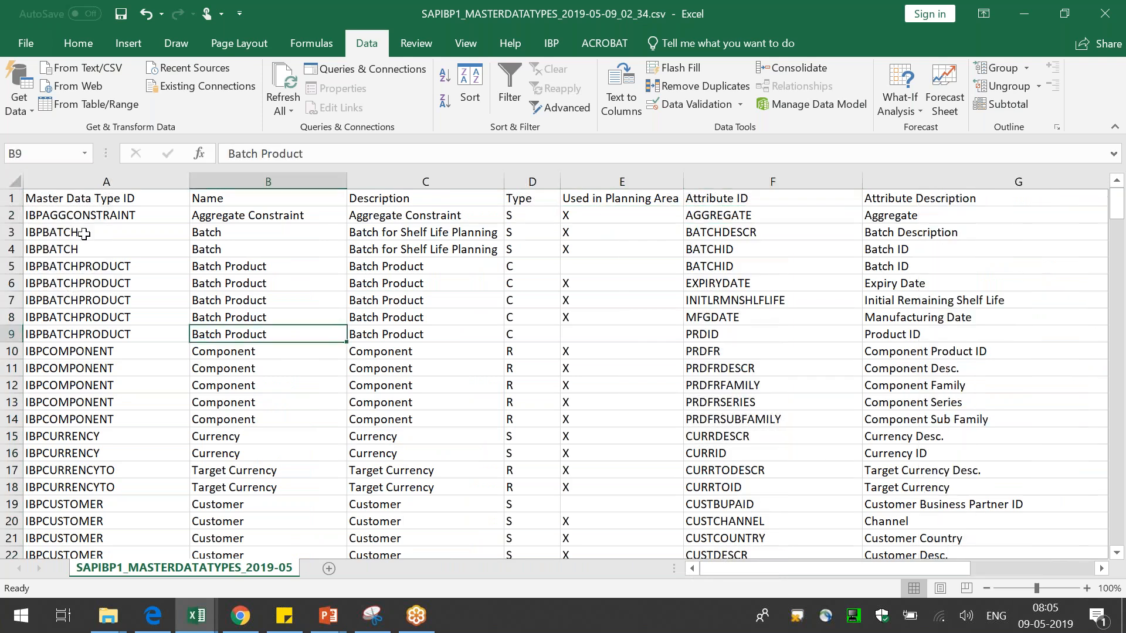
Step: Add filters to the header row of the master data types sheet
{"action": "left_click", "coordinate": [11, 198]}
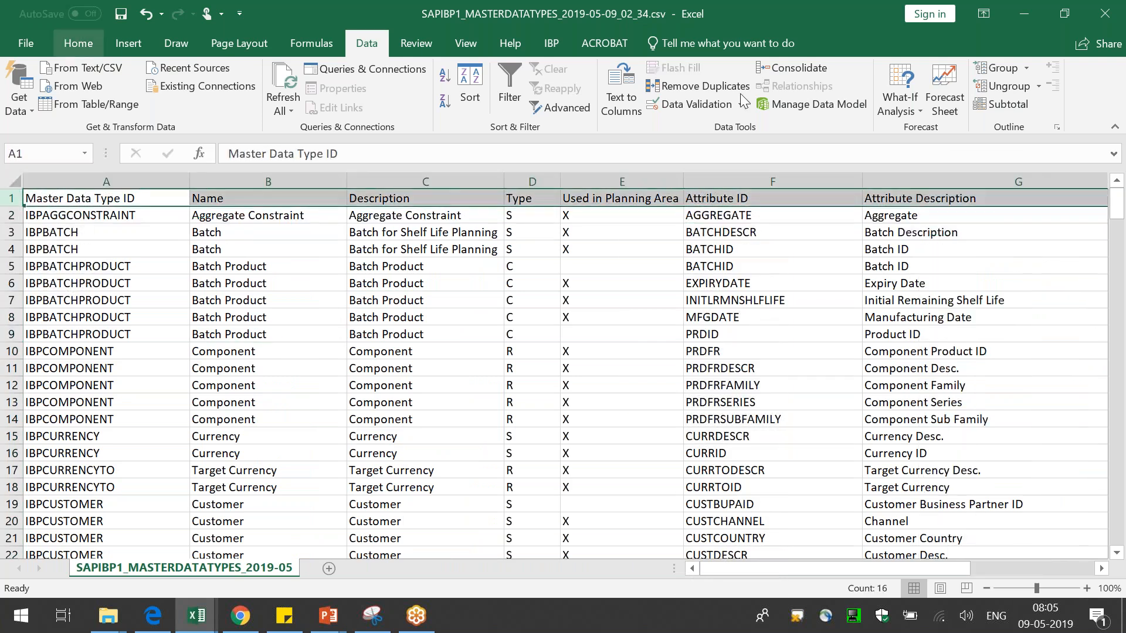
{"action": "left_click", "coordinate": [78, 43]}
{"action": "left_click", "coordinate": [961, 97]}
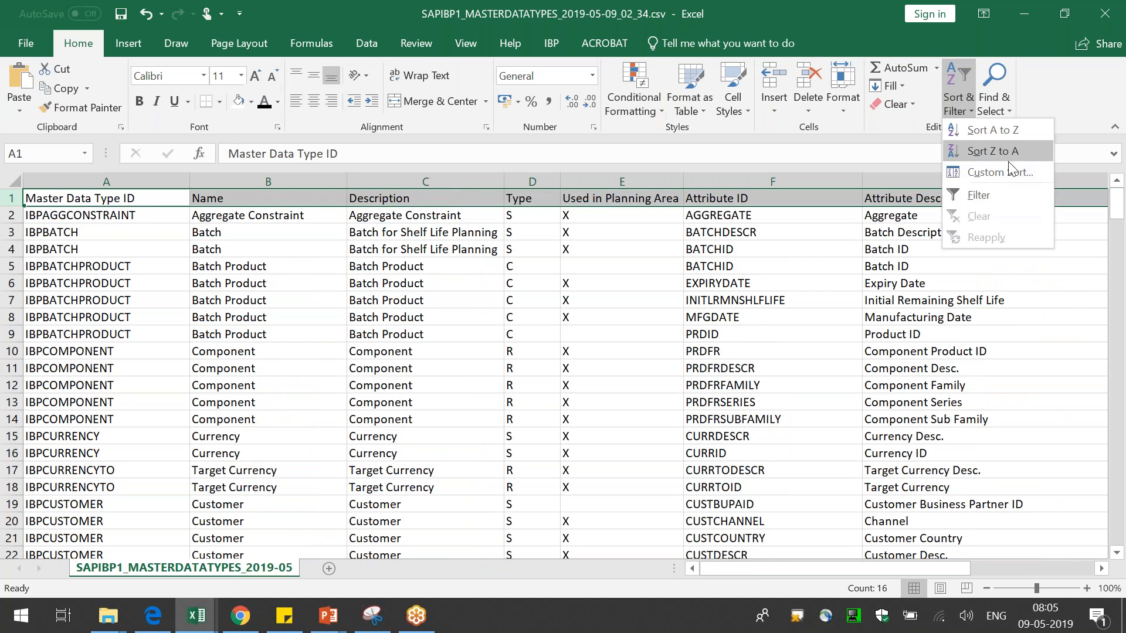
{"action": "left_click", "coordinate": [995, 194]}
{"action": "left_click", "coordinate": [234, 437]}
Step: Filter the Master Data Type ID column to show only IBPPRODUCT
{"action": "left_click", "coordinate": [181, 198]}
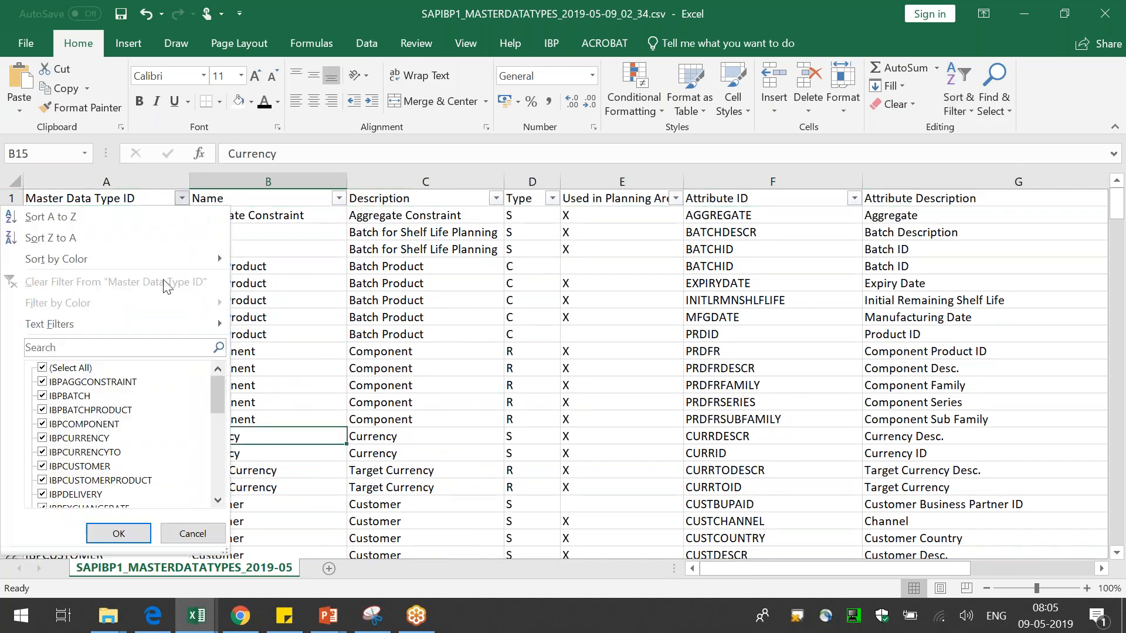
{"action": "left_click", "coordinate": [71, 368]}
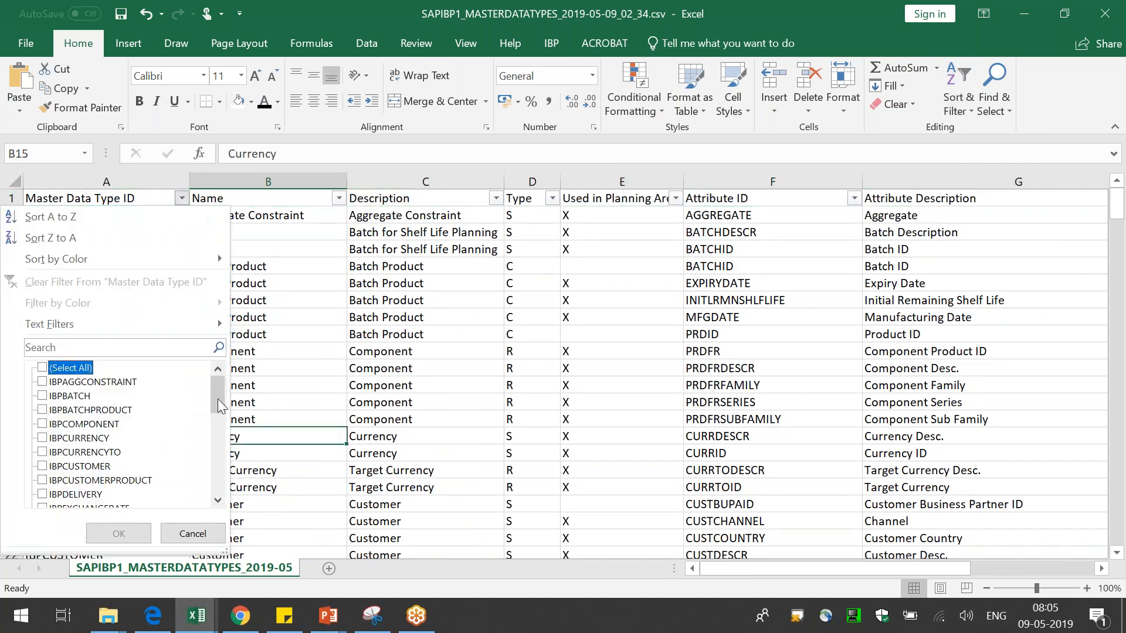
{"action": "scroll", "coordinate": [216, 399], "scroll_direction": "down", "scroll_amount": 1}
{"action": "scroll", "coordinate": [217, 445], "scroll_direction": "down", "scroll_amount": 5}
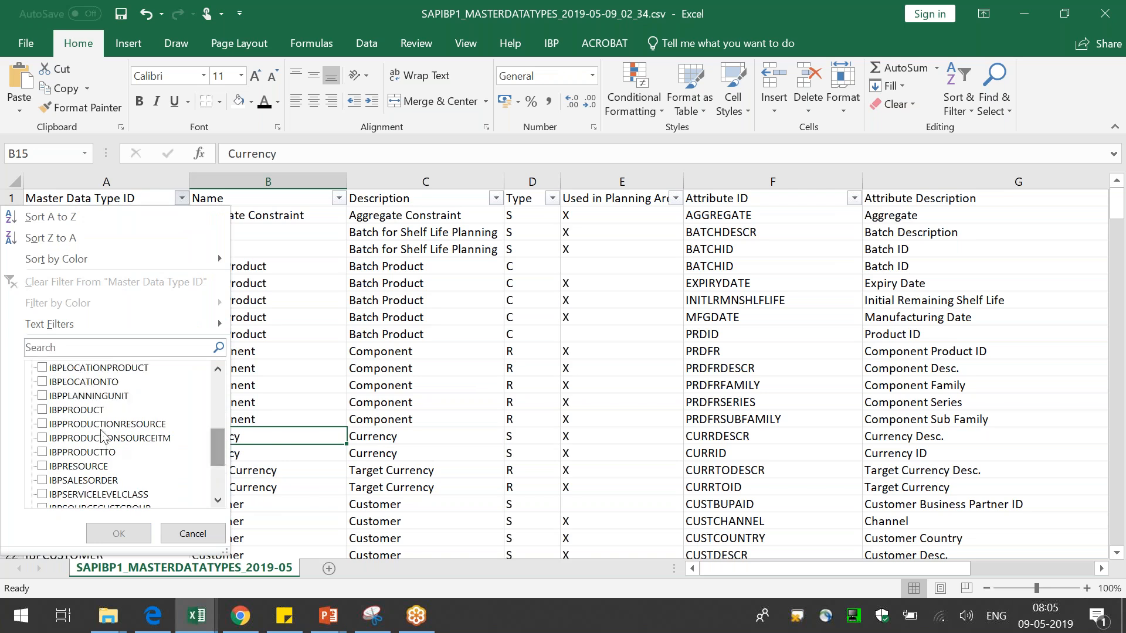
{"action": "left_click", "coordinate": [88, 410]}
{"action": "left_click", "coordinate": [119, 533]}
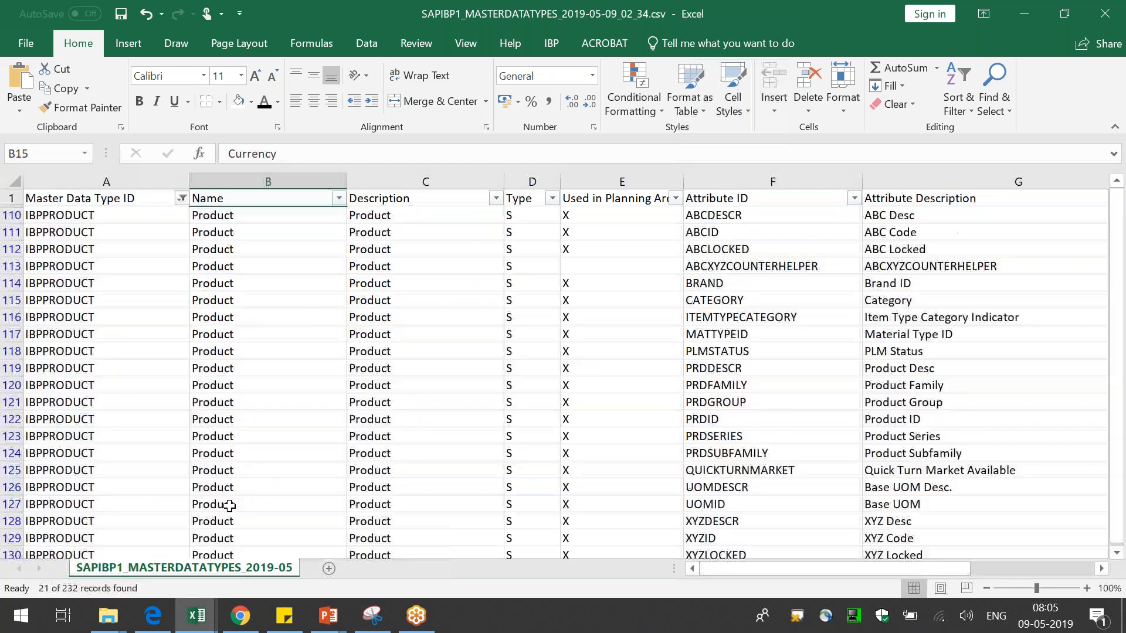
Step: Examine the names and attribute IDs listed for IBPPRODUCT, including QUICKTURNMARKET
{"action": "left_click_drag", "start_coordinate": [261, 217], "coordinate": [328, 554]}
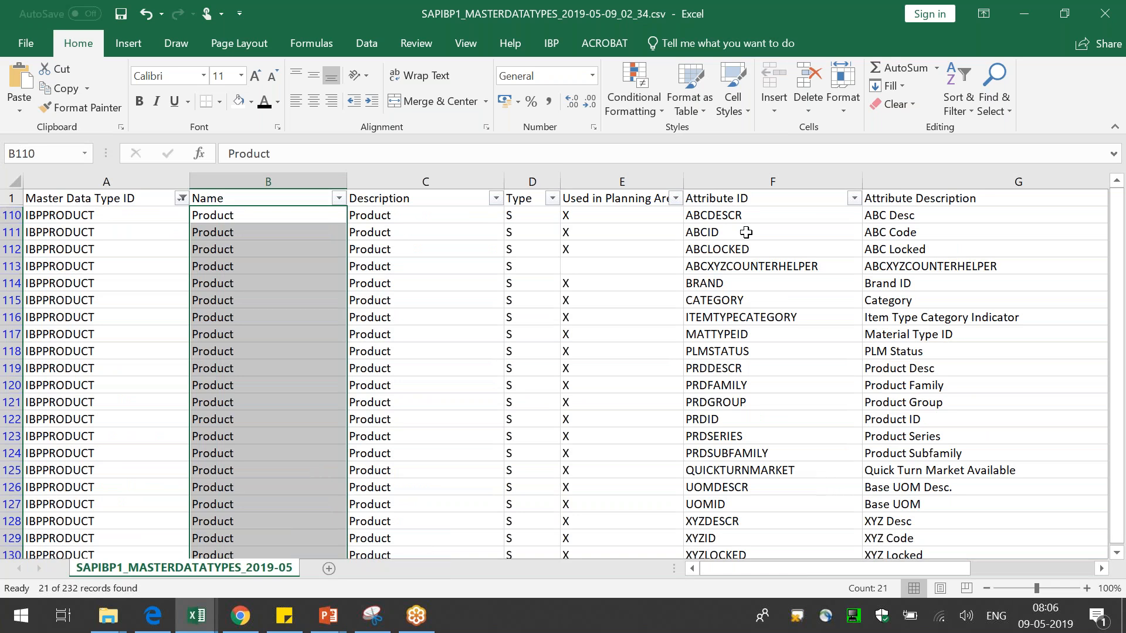
{"action": "mouse_move", "coordinate": [747, 217]}
{"action": "left_mouse_down"}
{"action": "mouse_move", "coordinate": [750, 502]}
{"action": "mouse_move", "coordinate": [756, 224]}
{"action": "left_mouse_up"}
{"action": "scroll", "coordinate": [781, 483], "scroll_direction": "down", "scroll_amount": 1}
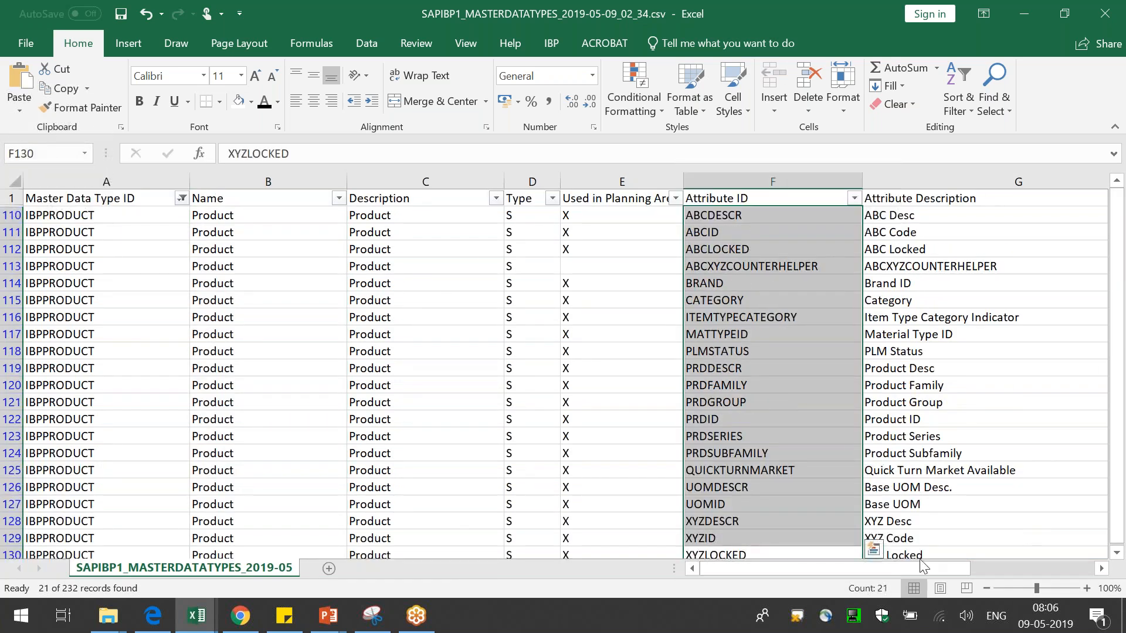
{"action": "left_click", "coordinate": [786, 469]}
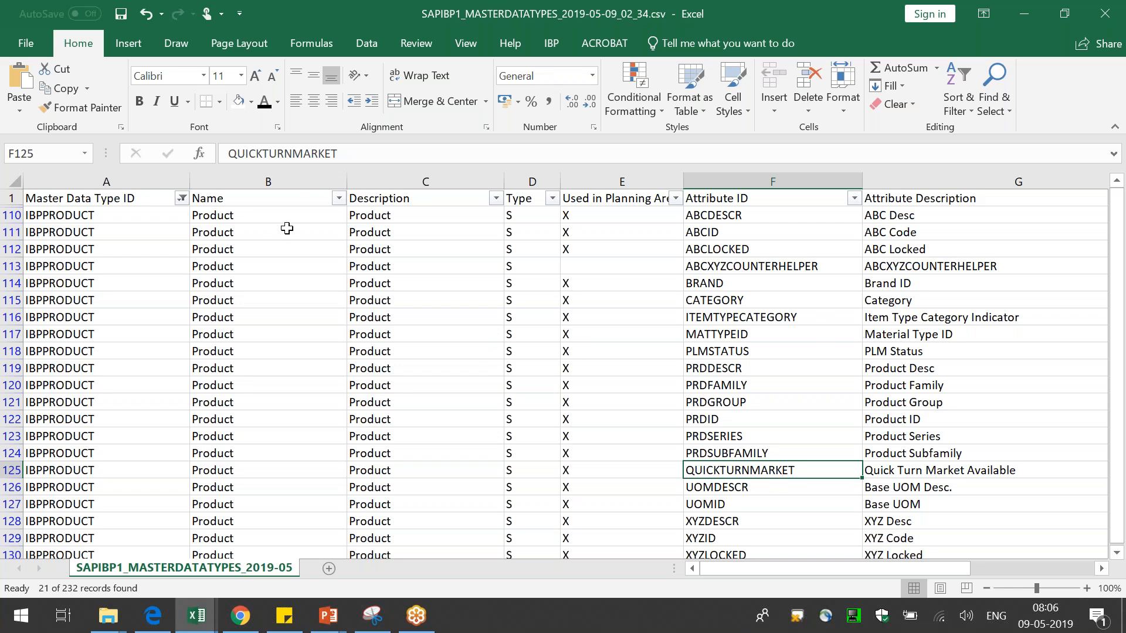
Step: Clear the Master Data Type ID filter so that all master data types are listed again
{"action": "left_click", "coordinate": [181, 198]}
{"action": "left_click", "coordinate": [69, 368]}
{"action": "left_click", "coordinate": [119, 533]}
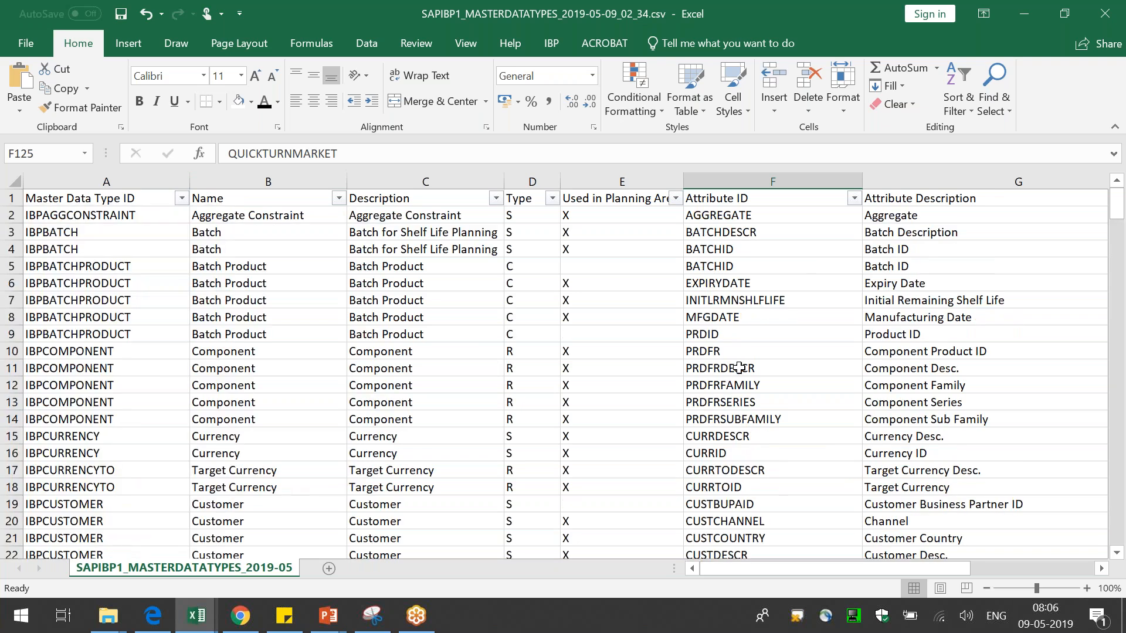
Step: Search the sheet for "resource id" and check which master data types contain the attribute at the first two matches
{"action": "key", "text": "ctrl+f"}
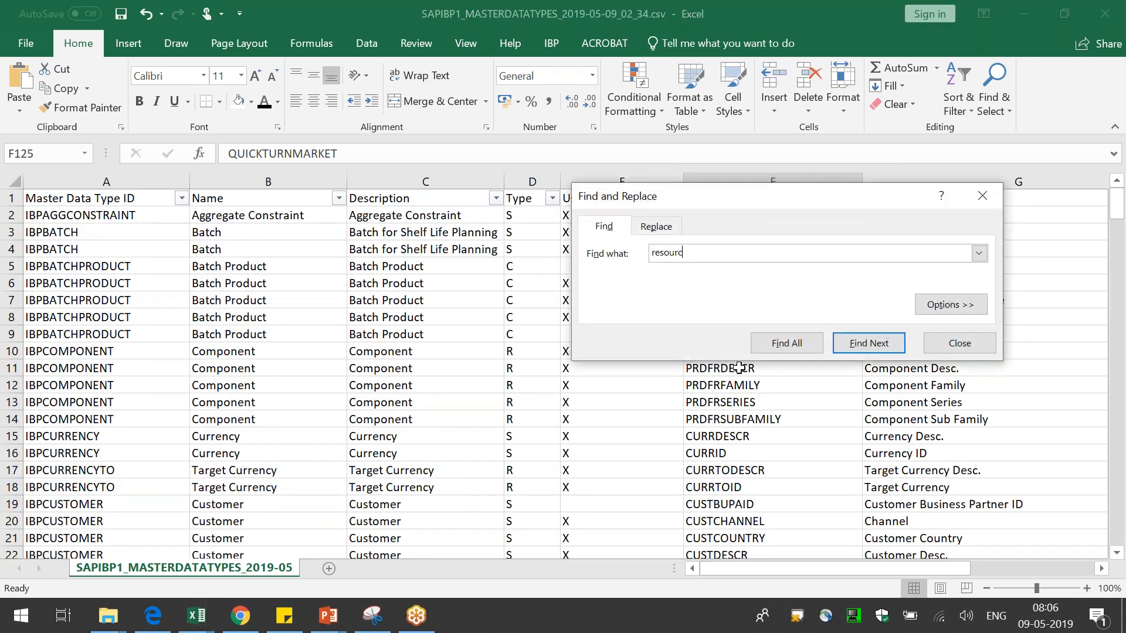
{"action": "type", "text": "resource id"}
{"action": "key", "text": "Return"}
{"action": "key", "text": "Escape"}
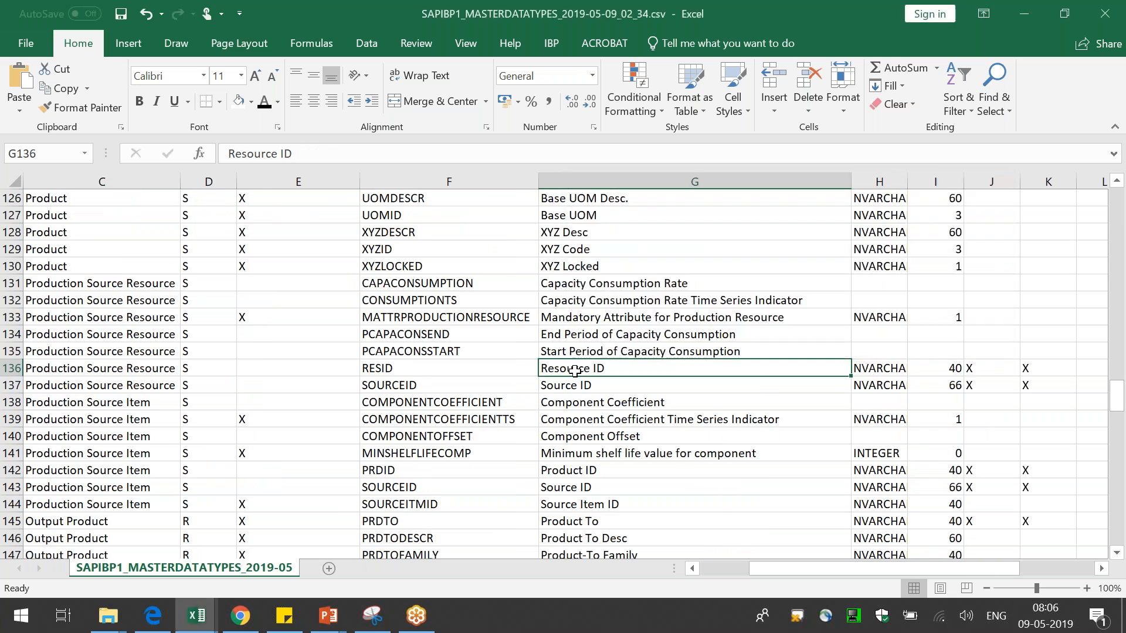
{"action": "left_click", "coordinate": [119, 370]}
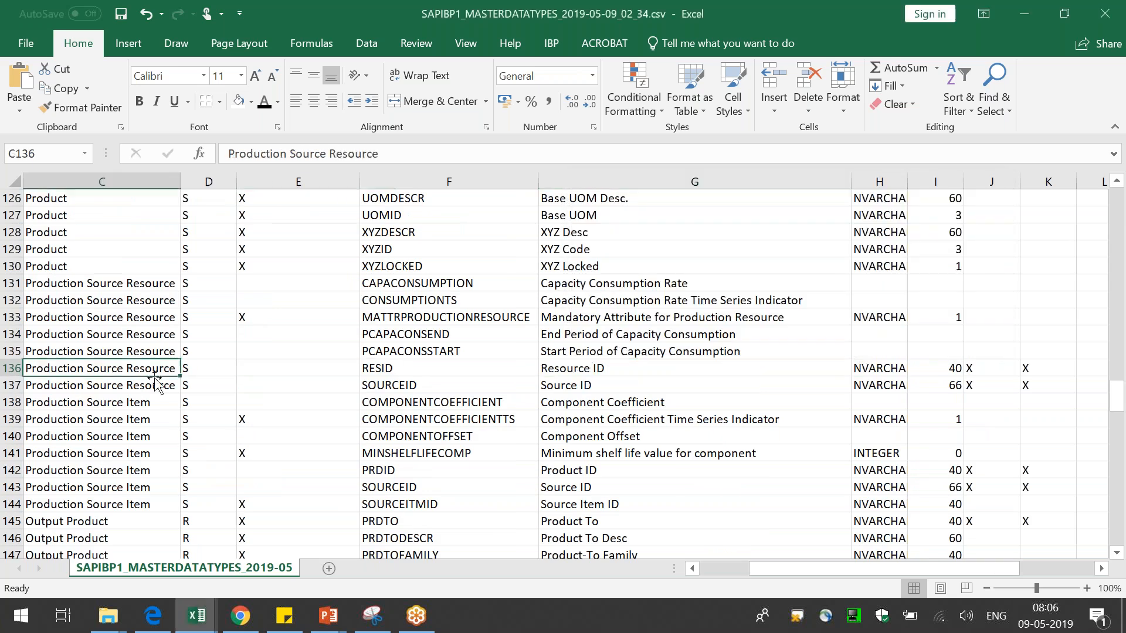
{"action": "left_click", "coordinate": [623, 369]}
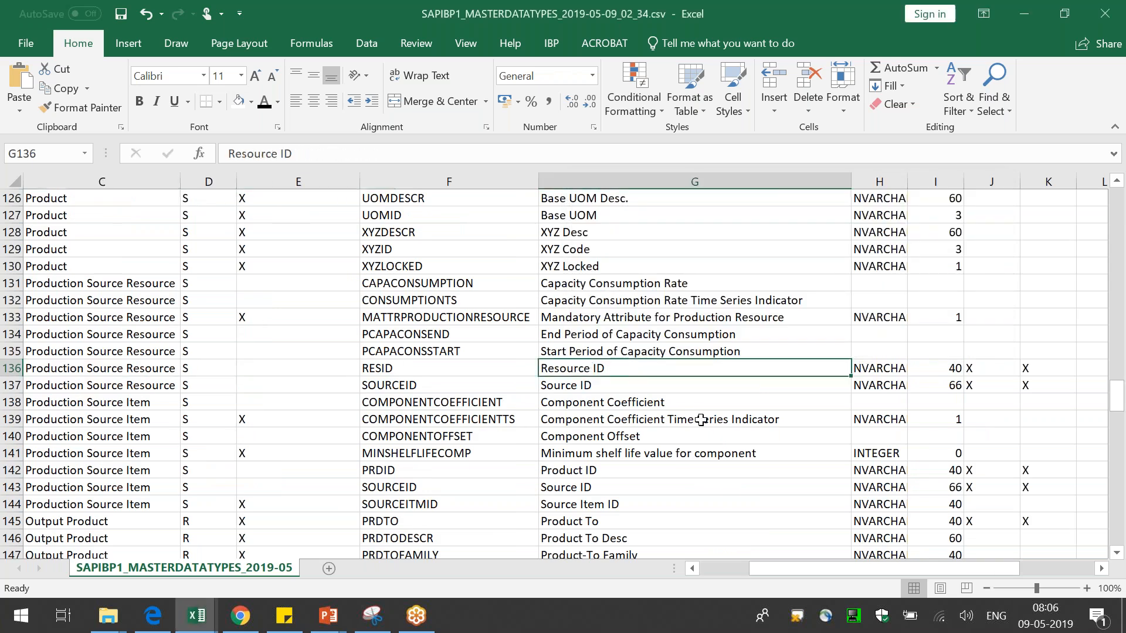
{"action": "key", "text": "ctrl+f"}
{"action": "left_click", "coordinate": [886, 354]}
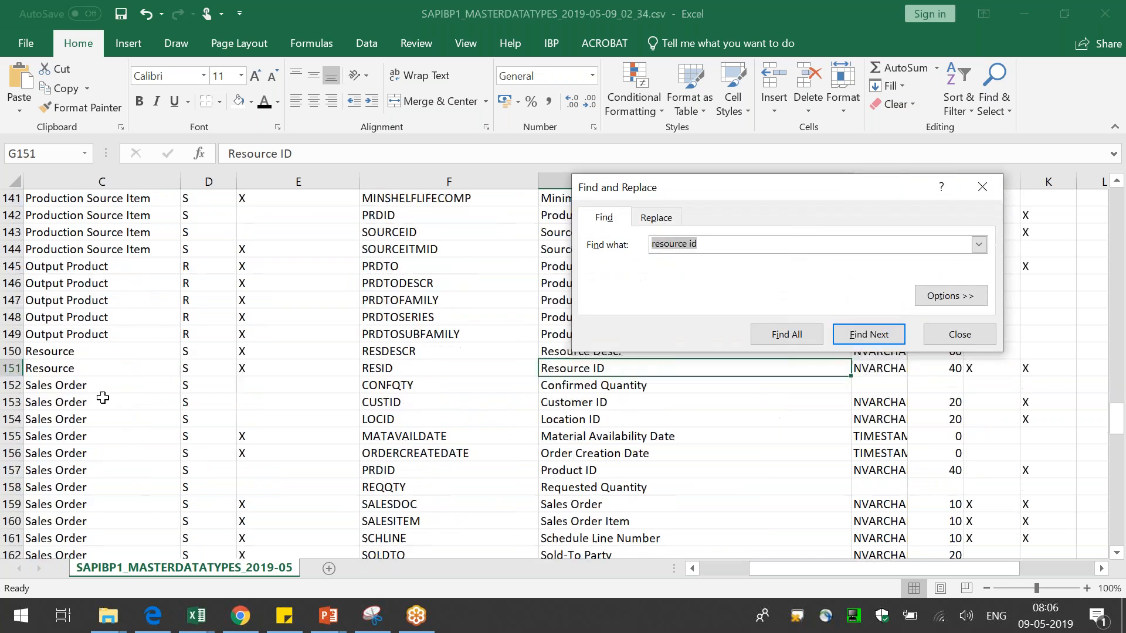
{"action": "left_click", "coordinate": [63, 368]}
{"action": "left_click", "coordinate": [964, 335]}
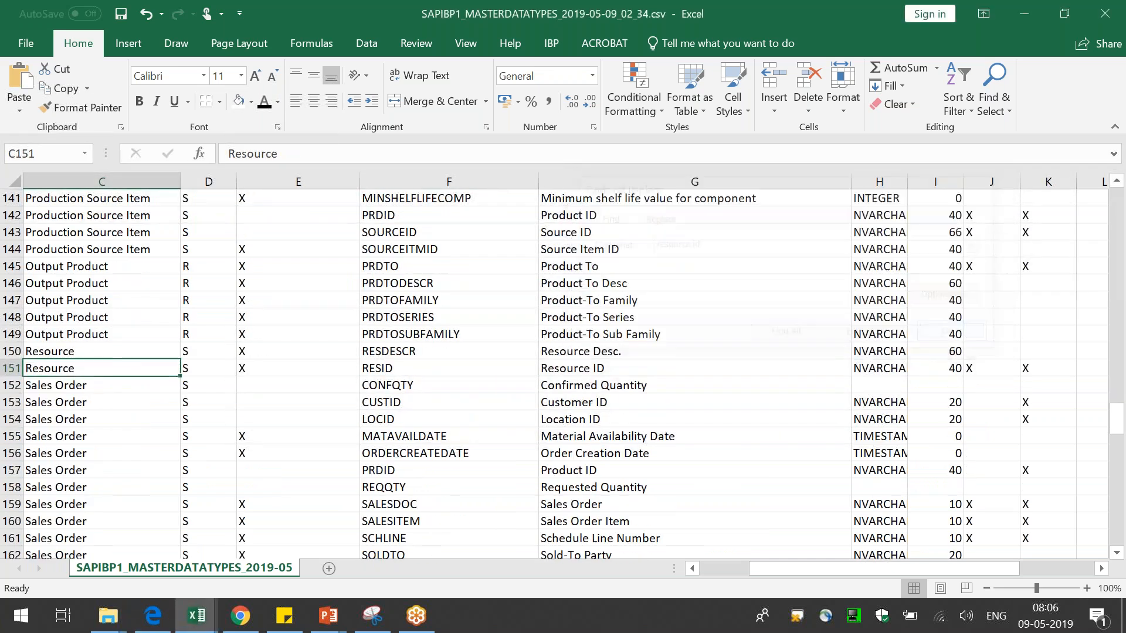
Step: Close the master data types file without saving and switch to the Sample Model Entities page in Chrome
{"action": "key", "text": "alt+F4"}
{"action": "key", "text": "n"}
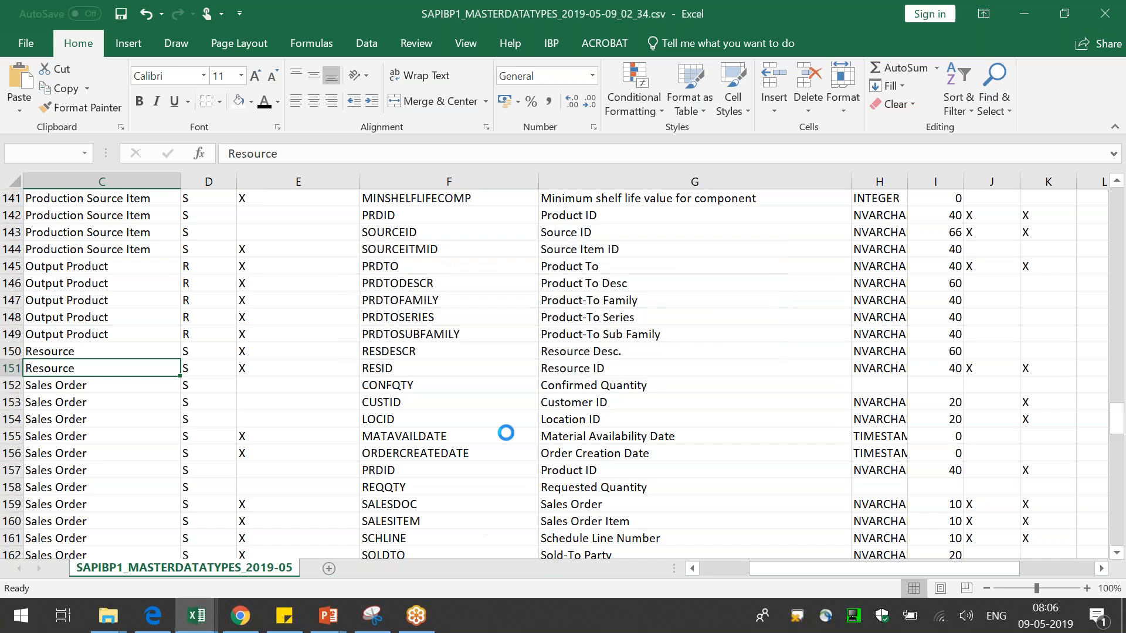
{"action": "left_click", "coordinate": [237, 623]}
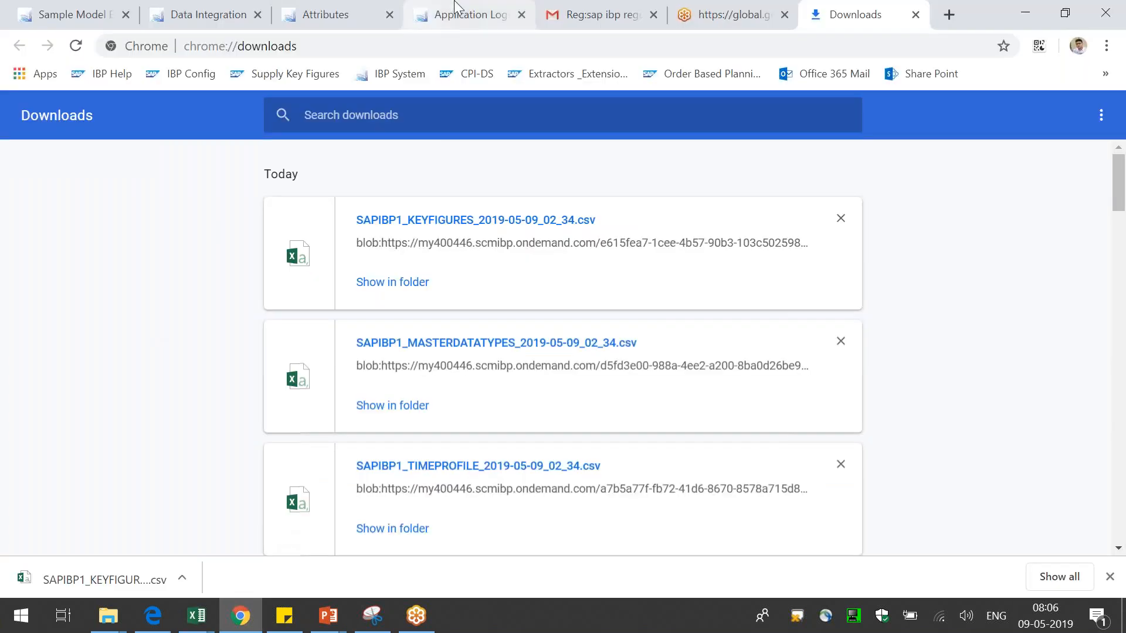
{"action": "left_click", "coordinate": [328, 12]}
{"action": "left_click", "coordinate": [194, 12]}
{"action": "left_click", "coordinate": [117, 9]}
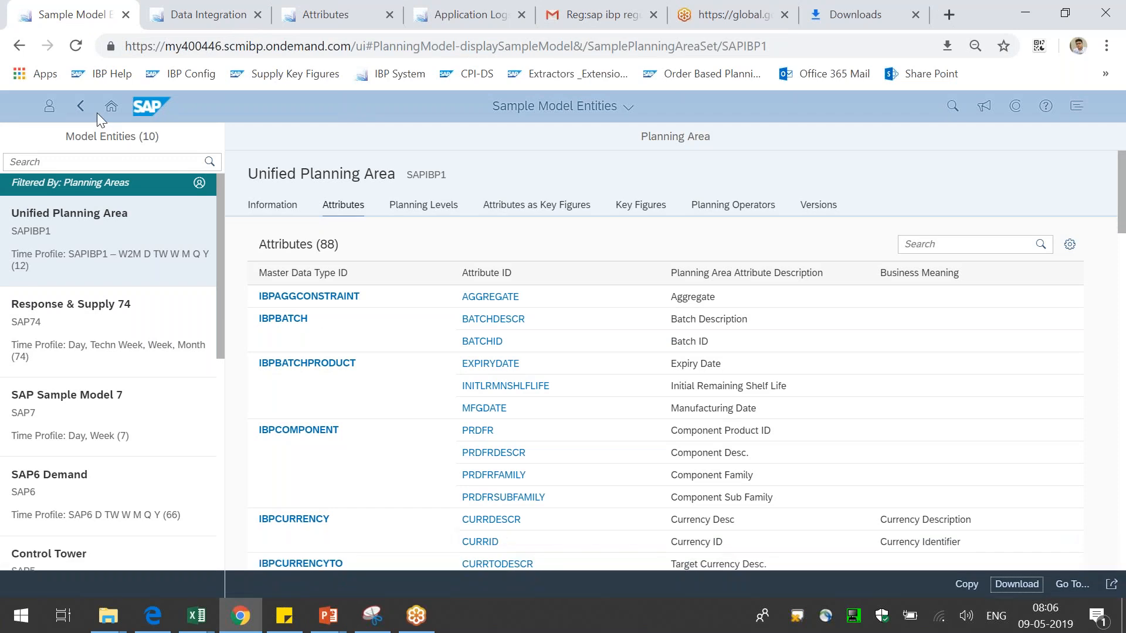
Step: Reopen Sample Model Entities from the home page and display the key figures of the Unified Planning Area SAPIBP1
{"action": "left_click", "coordinate": [81, 106]}
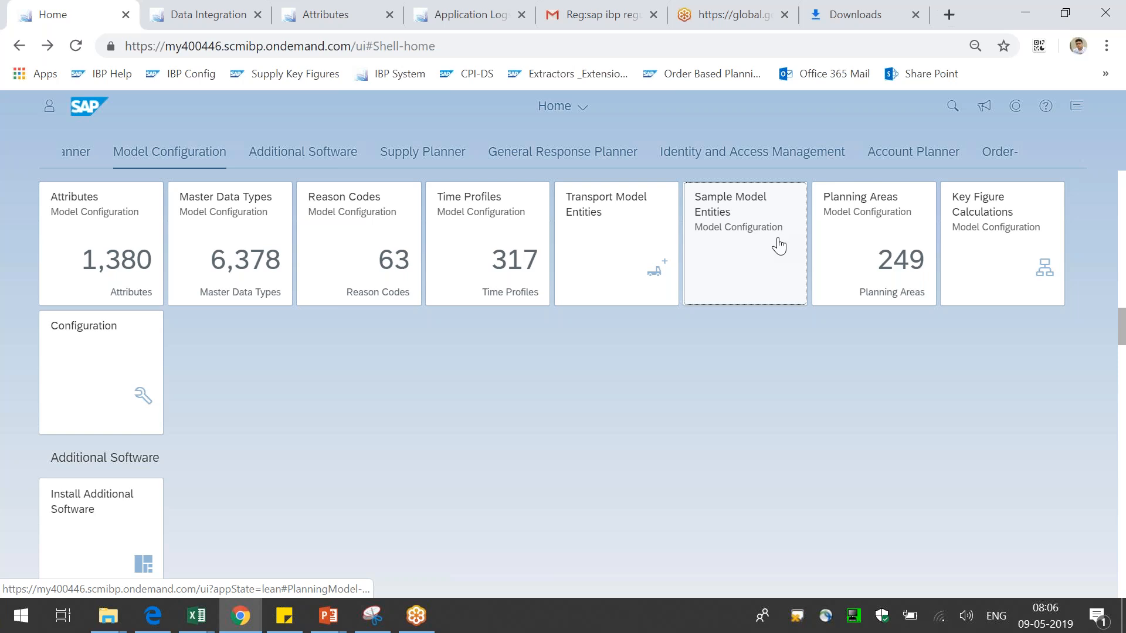
{"action": "left_click", "coordinate": [743, 252]}
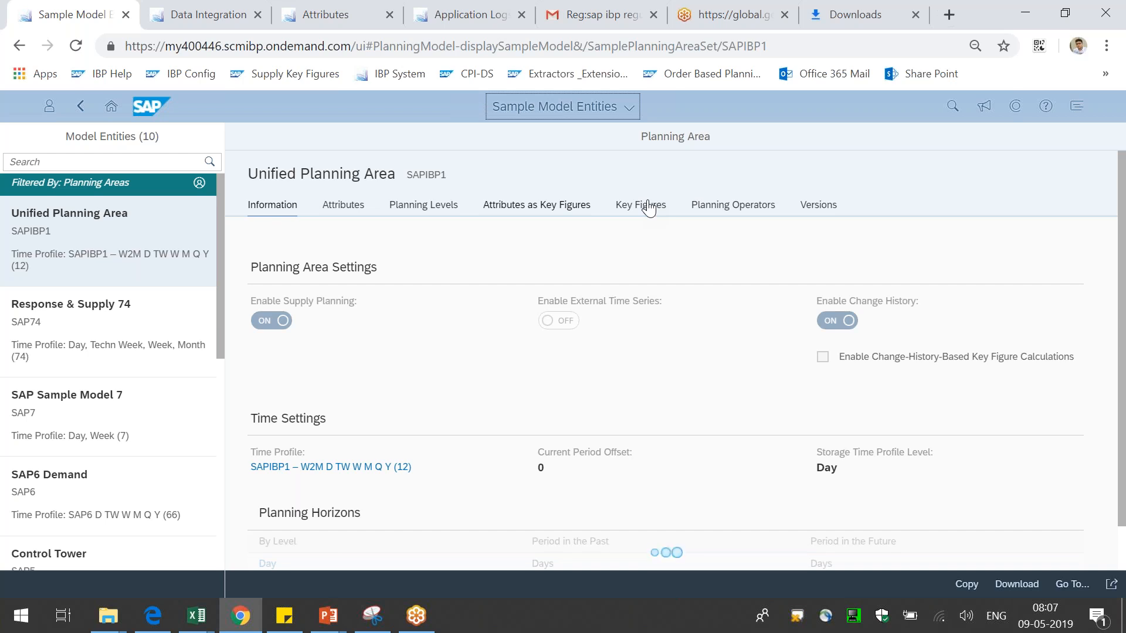
{"action": "left_click", "coordinate": [648, 206]}
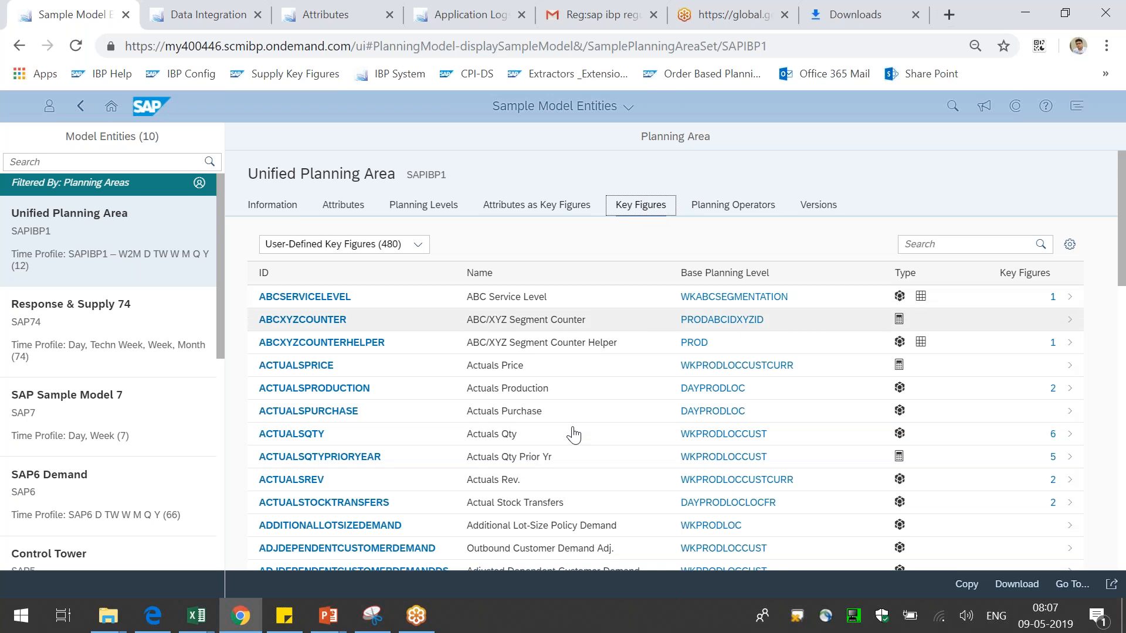
Step: Find the AOPREV key figure, check its type, and open its details
{"action": "scroll", "coordinate": [592, 505], "scroll_direction": "down", "scroll_amount": 10}
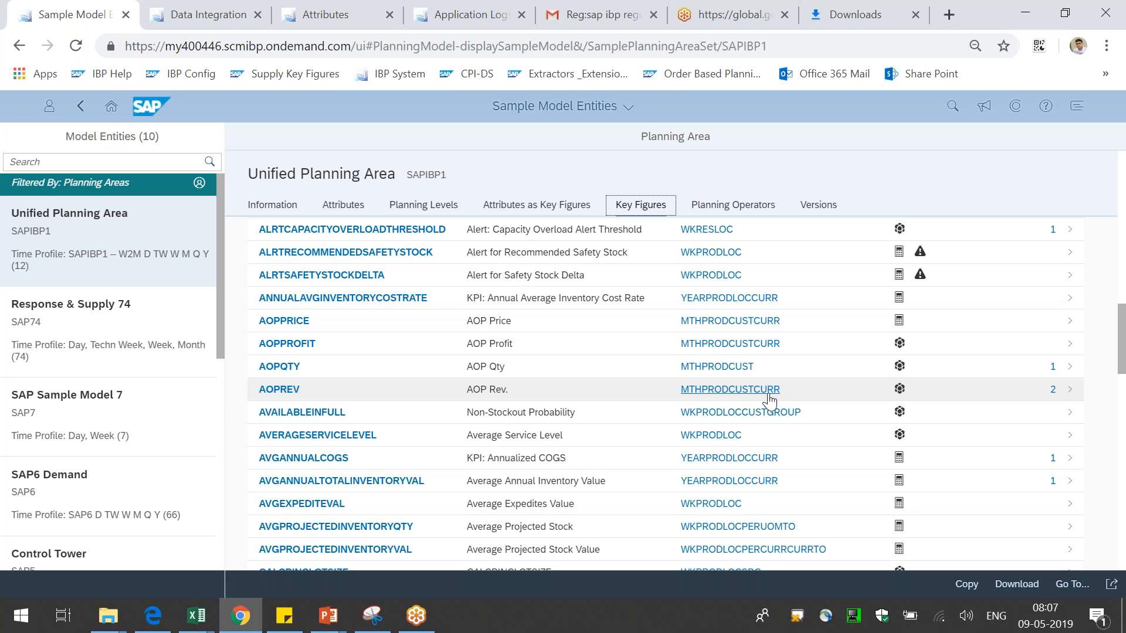
{"action": "mouse_move", "coordinate": [901, 393]}
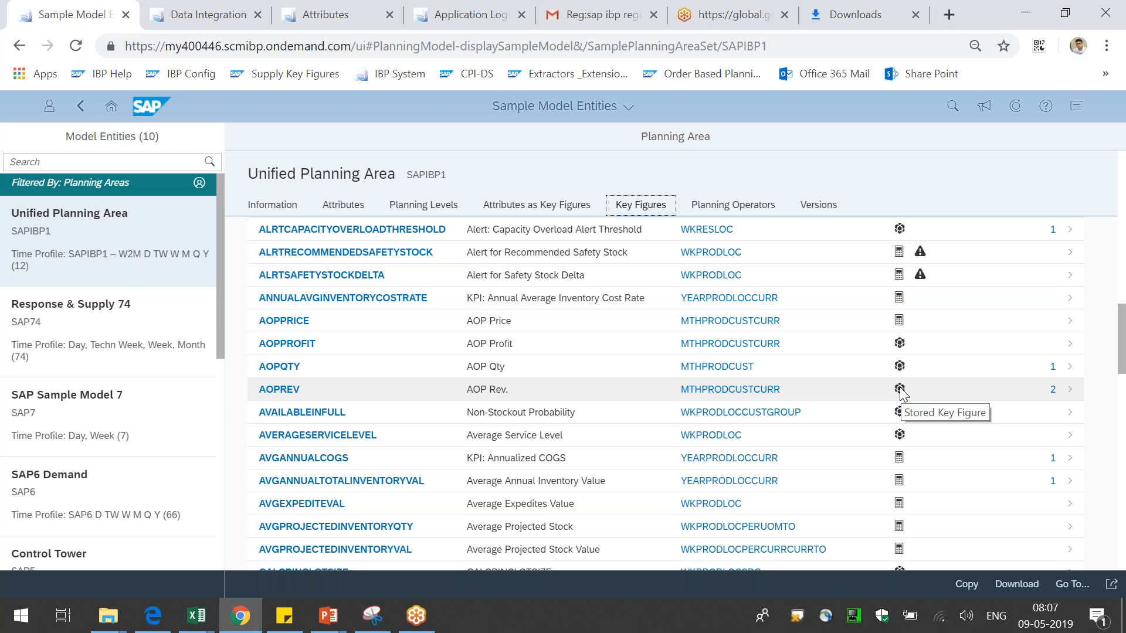
{"action": "left_click", "coordinate": [573, 394]}
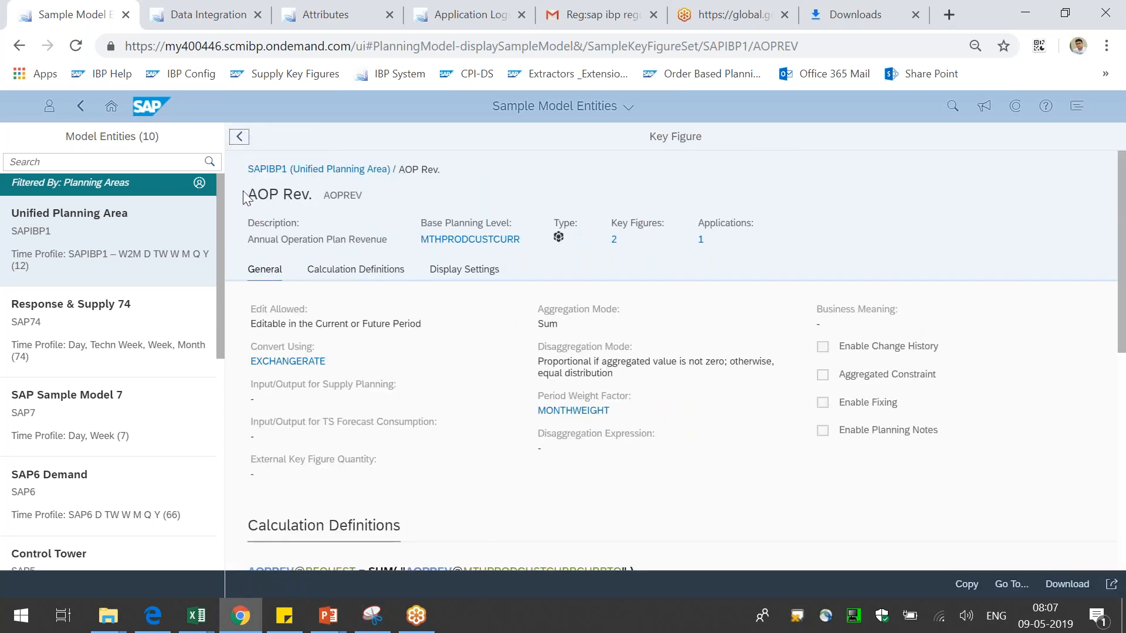
Step: Examine AOPREV's edit and aggregation settings and its calculation definitions
{"action": "left_click_drag", "start_coordinate": [257, 194], "coordinate": [376, 196]}
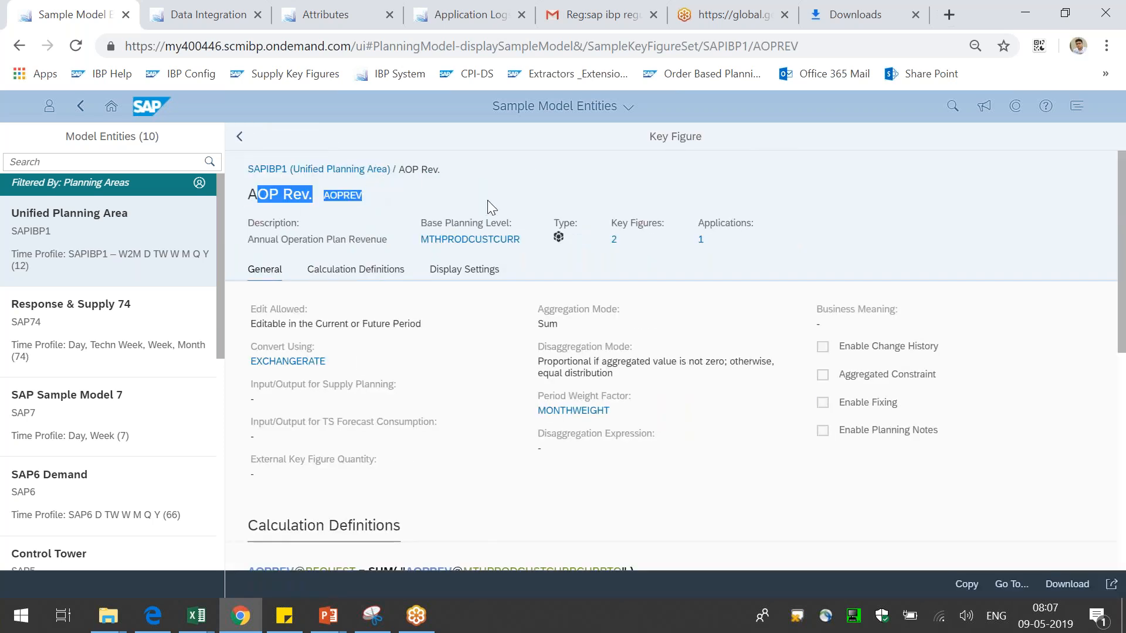
{"action": "left_click_drag", "start_coordinate": [253, 308], "coordinate": [335, 307]}
{"action": "left_click_drag", "start_coordinate": [538, 308], "coordinate": [563, 326]}
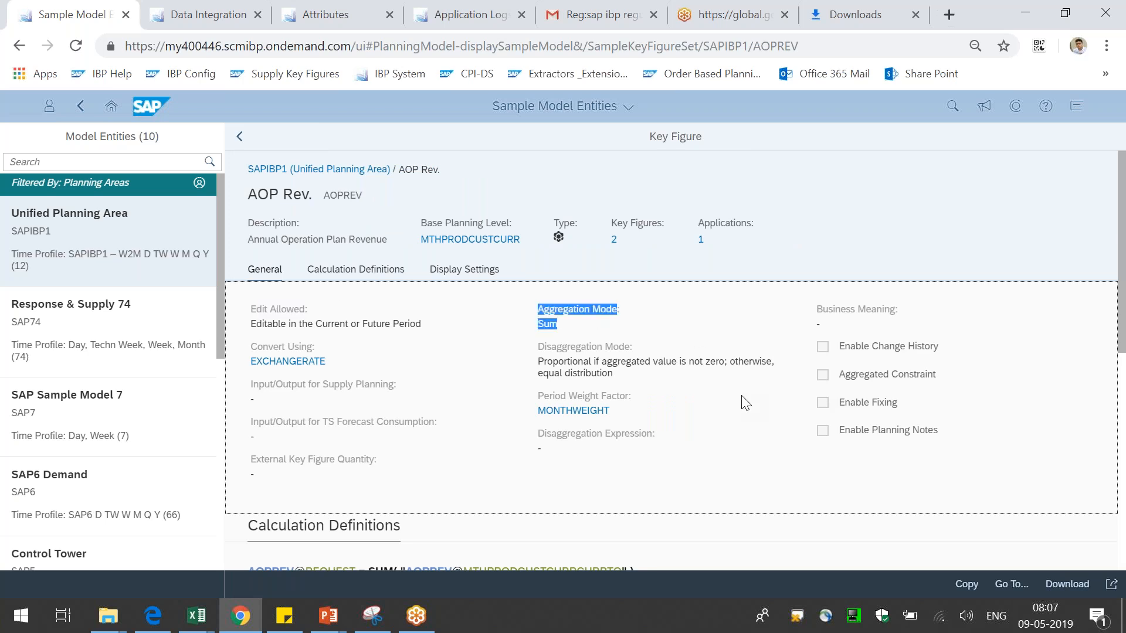
{"action": "scroll", "coordinate": [745, 403], "scroll_direction": "down", "scroll_amount": 3}
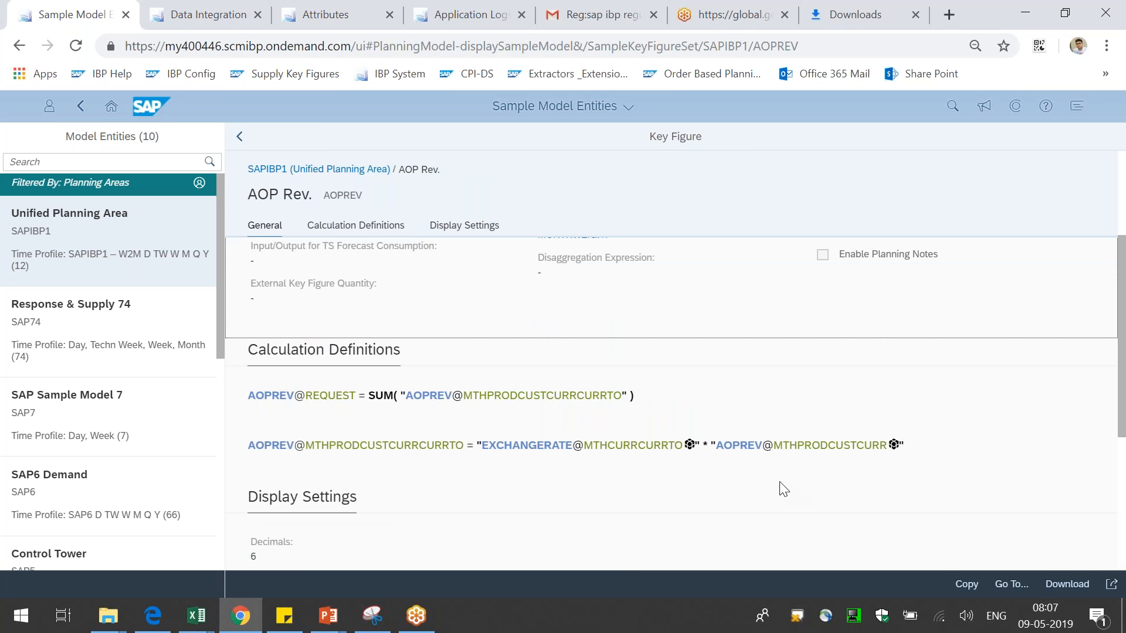
{"action": "scroll", "coordinate": [783, 488], "scroll_direction": "up", "scroll_amount": 3}
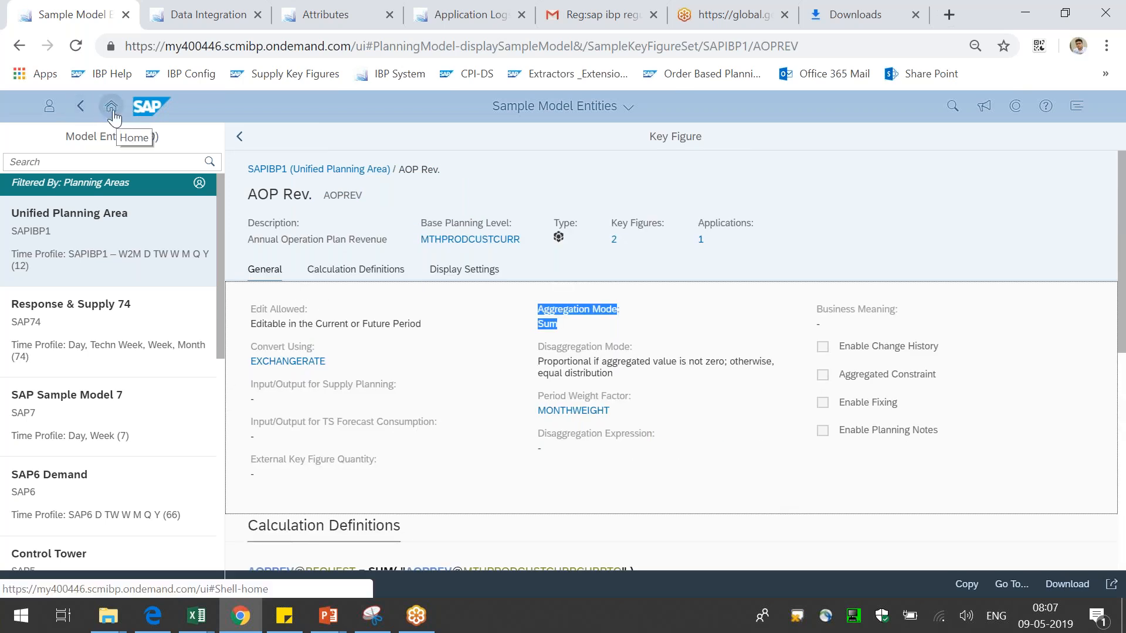
Step: Return to the home page and open the Attributes app to look through the attribute list
{"action": "left_click", "coordinate": [82, 113]}
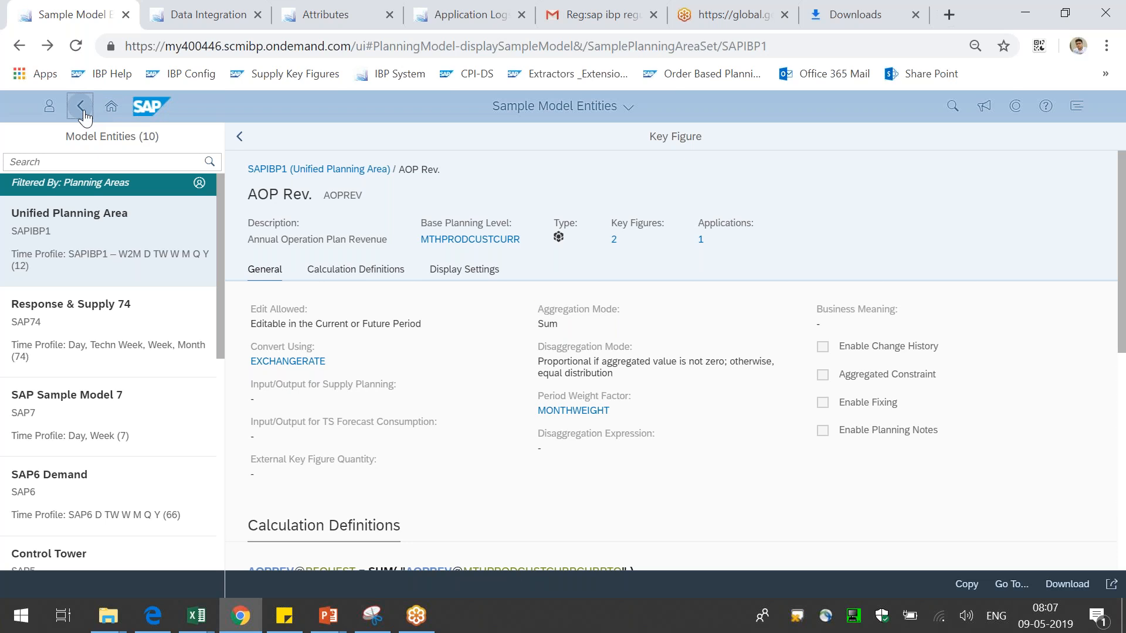
{"action": "left_click", "coordinate": [81, 109]}
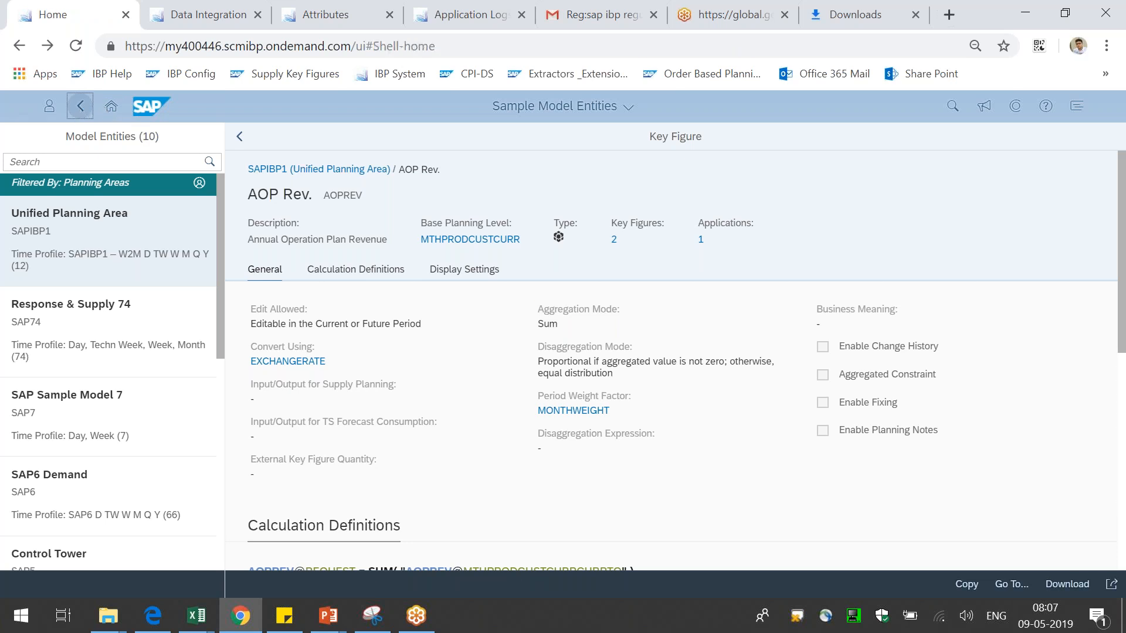
{"action": "left_click", "coordinate": [117, 112]}
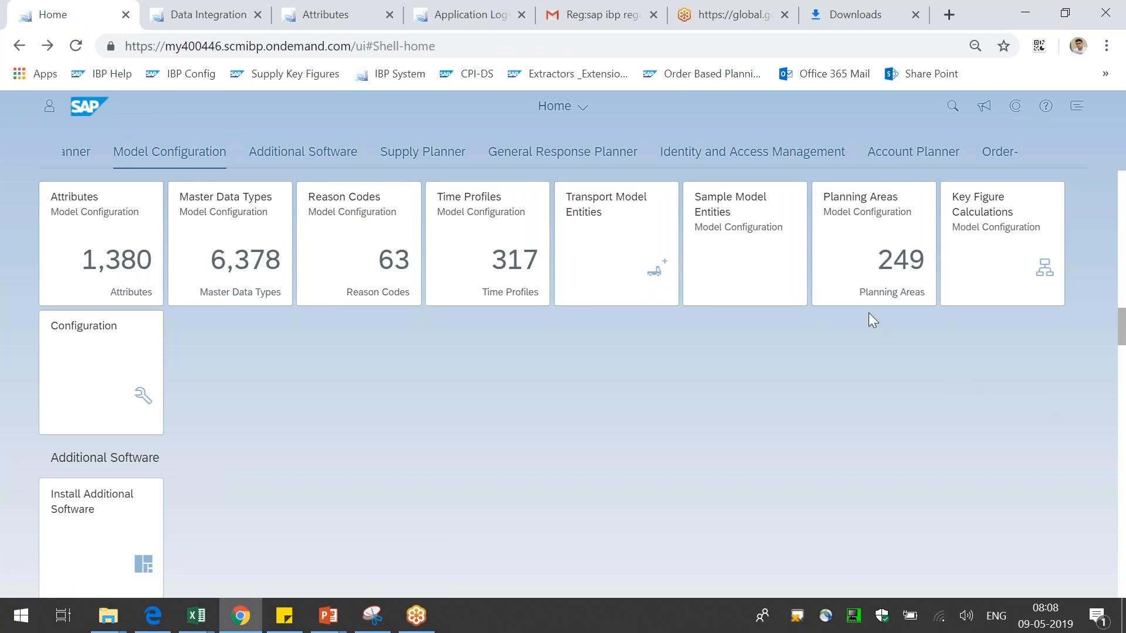
{"action": "left_click_drag", "start_coordinate": [125, 352], "coordinate": [93, 317]}
{"action": "left_click", "coordinate": [122, 256]}
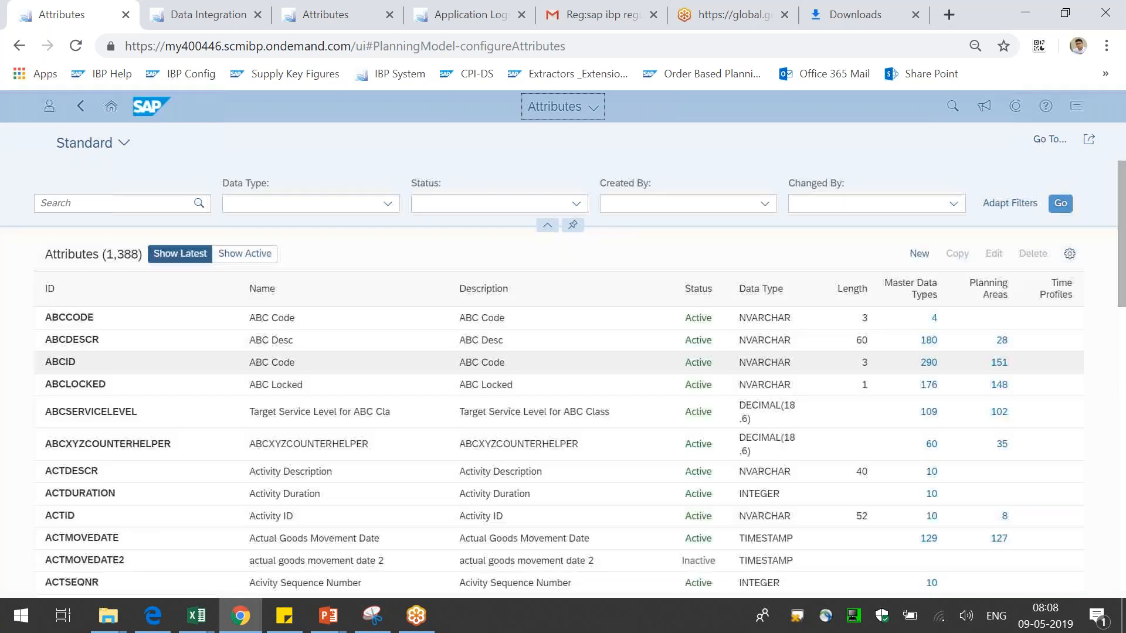
{"action": "scroll", "coordinate": [671, 469], "scroll_direction": "down", "scroll_amount": 5}
{"action": "scroll", "coordinate": [646, 448], "scroll_direction": "up", "scroll_amount": 5}
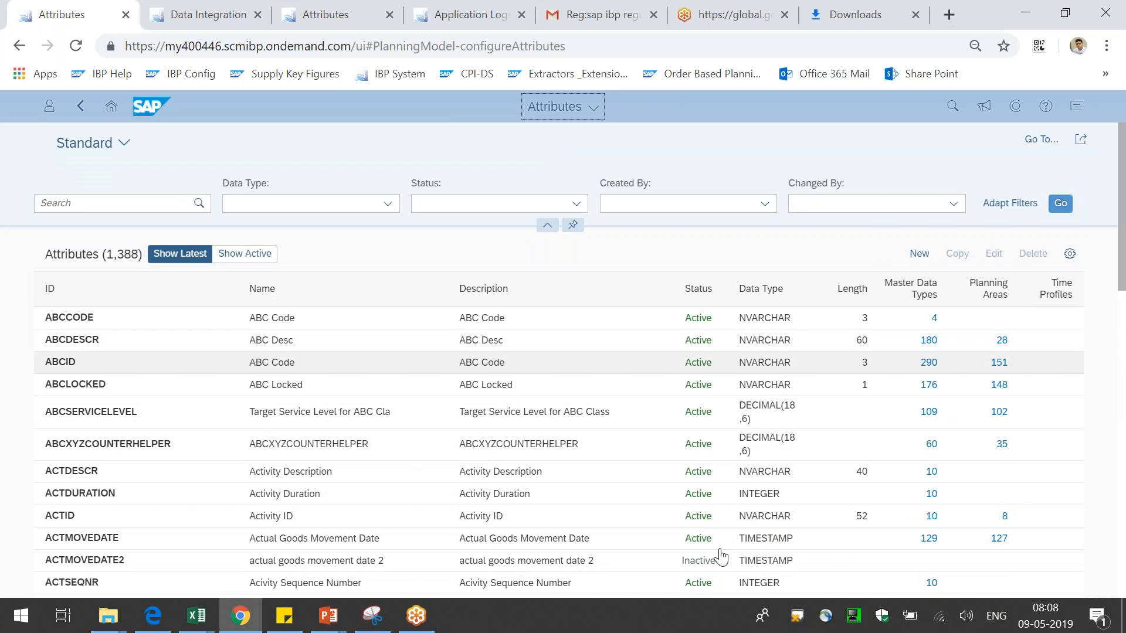
Step: Switch to the running PowerPoint slide show and handwrite a red note starting with "AT" beside the Attributes box
{"action": "mouse_move", "coordinate": [328, 615]}
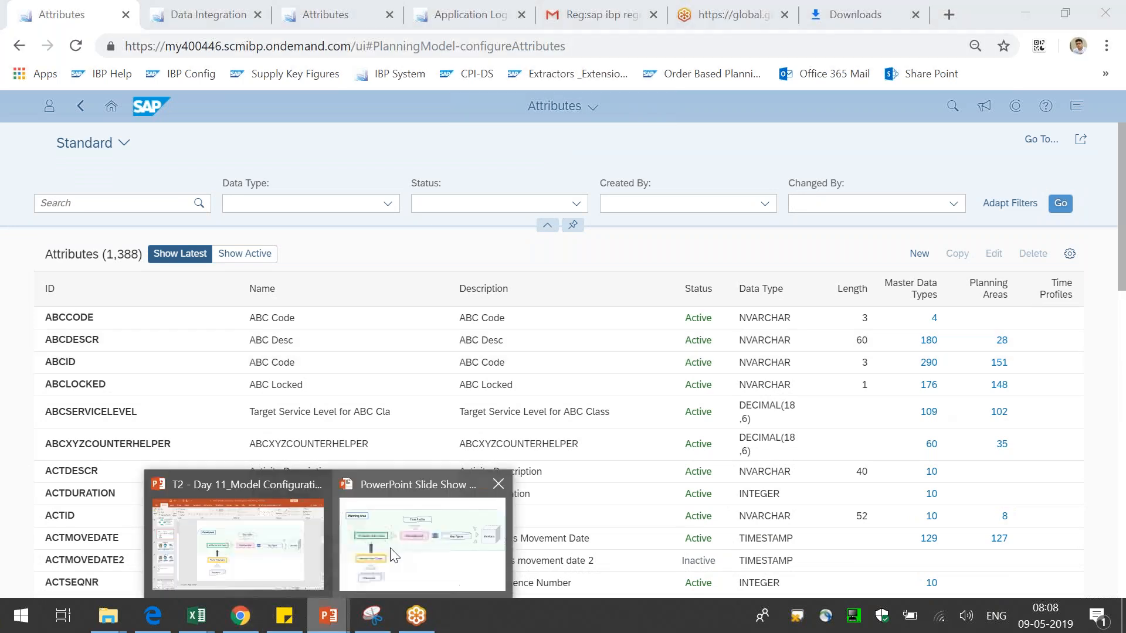
{"action": "left_click", "coordinate": [404, 528]}
{"action": "left_click_drag", "start_coordinate": [353, 523], "coordinate": [373, 529]}
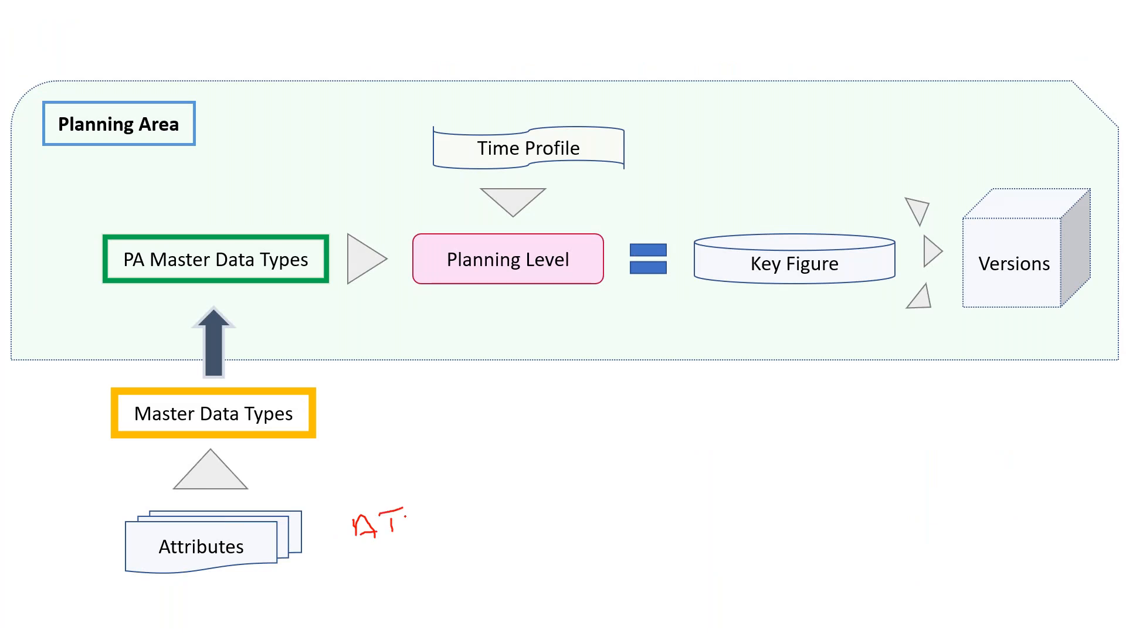
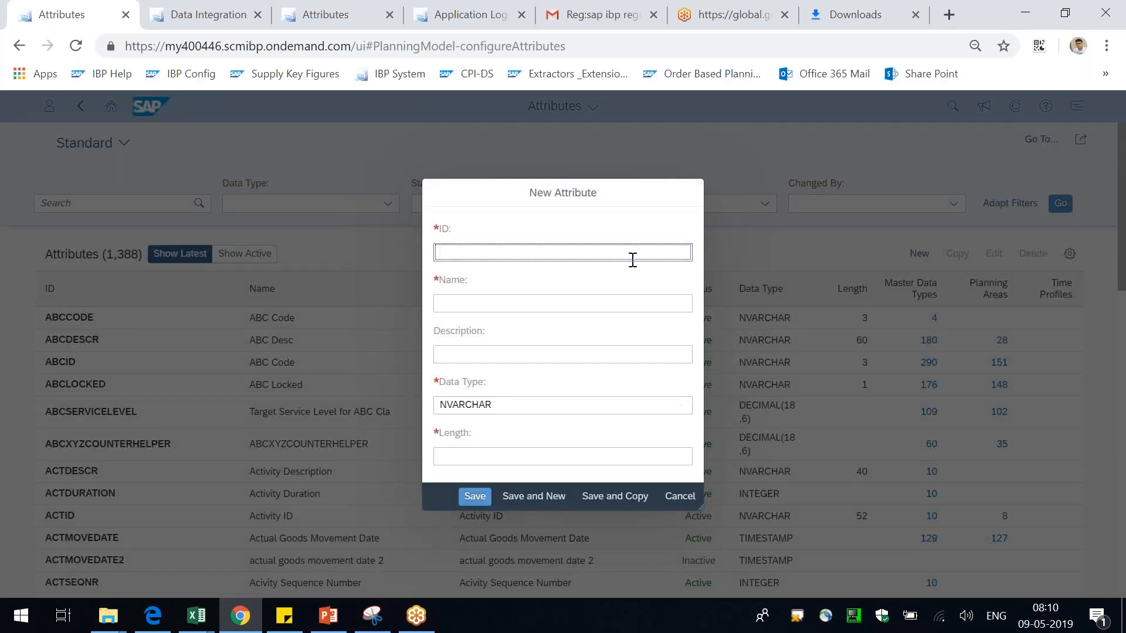
Step: Check the maintenance job attributes on the Capacity Planning slide and enter ZMAINTENANCEJOB as the new attribute's ID
{"action": "key", "text": "alt+Tab"}
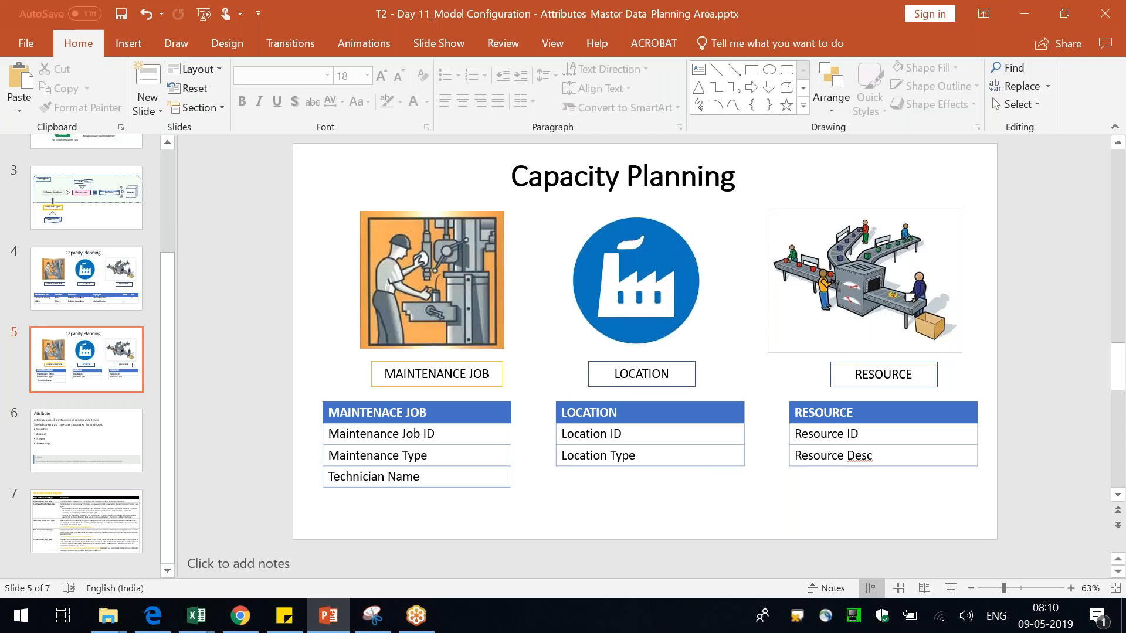
{"action": "key", "text": "alt+Tab"}
{"action": "type", "text": "ZMAINTENANCE"}
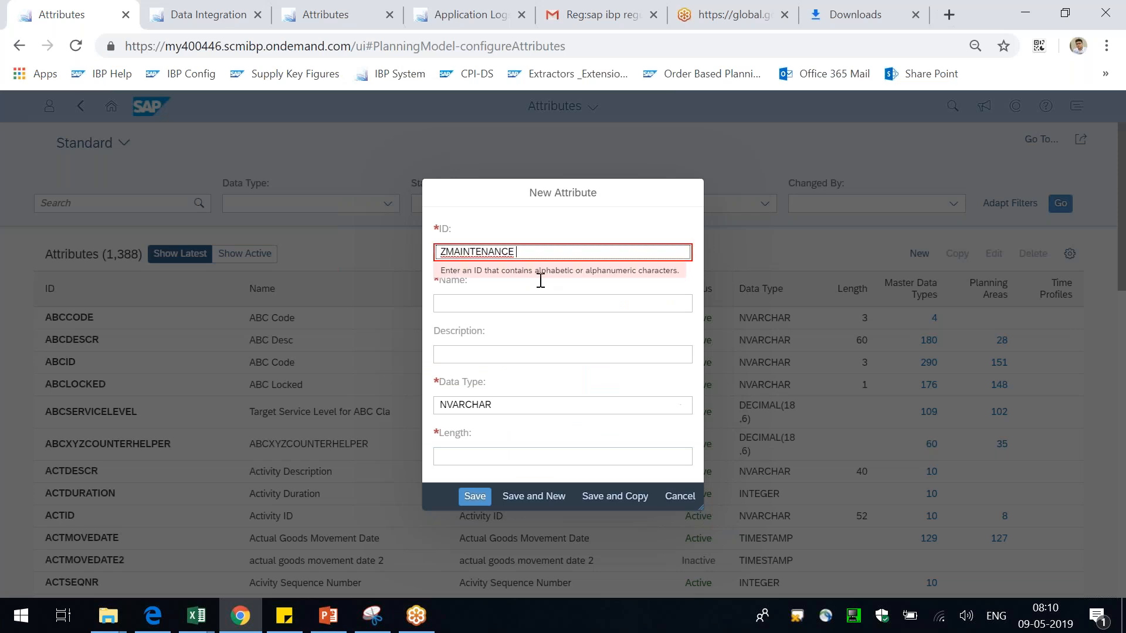
{"action": "key", "text": "BackSpace"}
{"action": "type", "text": "JOB"}
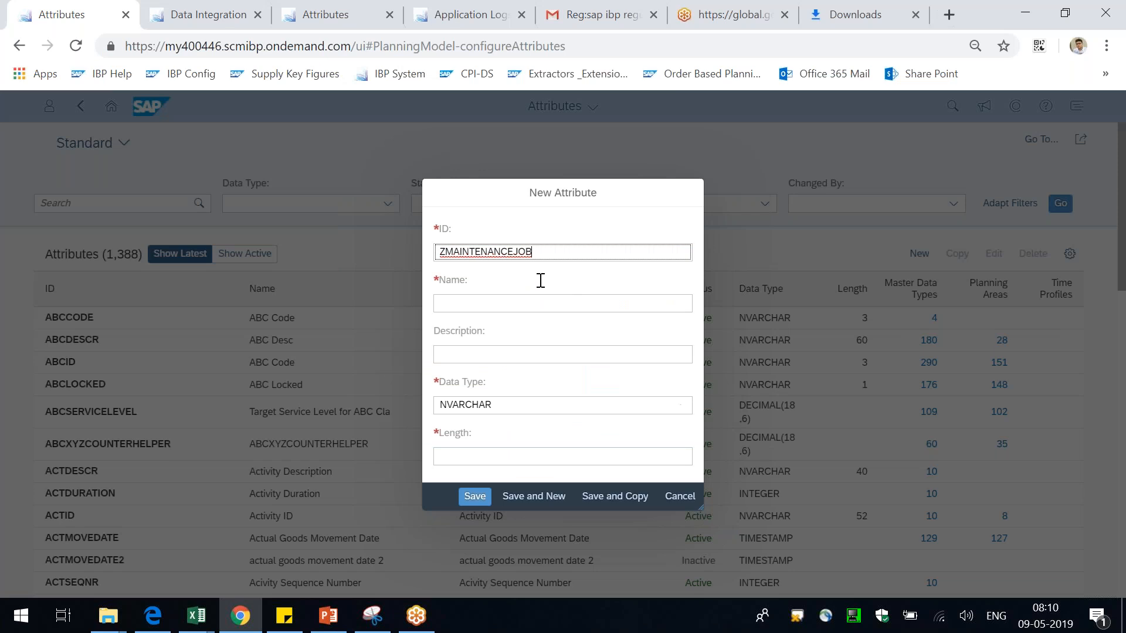
Step: Set both the name and the description of the new attribute to "Maintenance Job ID"
{"action": "left_click", "coordinate": [531, 299]}
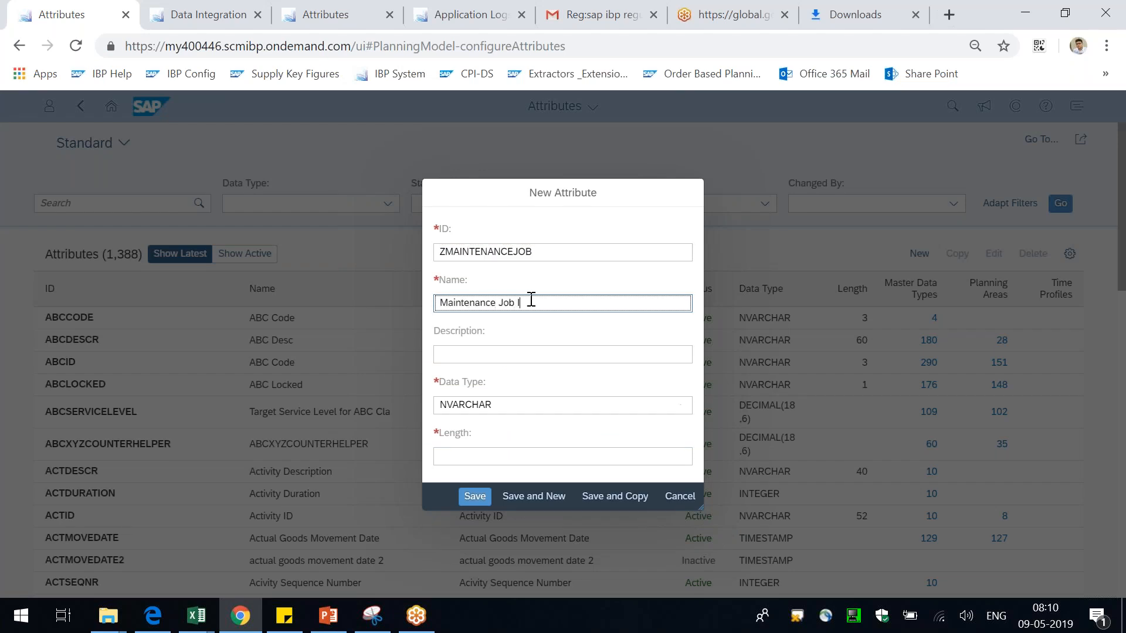
{"action": "key", "text": "ctrl+a"}
{"action": "key", "text": "ctrl+c"}
{"action": "key", "text": "Tab"}
{"action": "key", "text": "ctrl+v"}
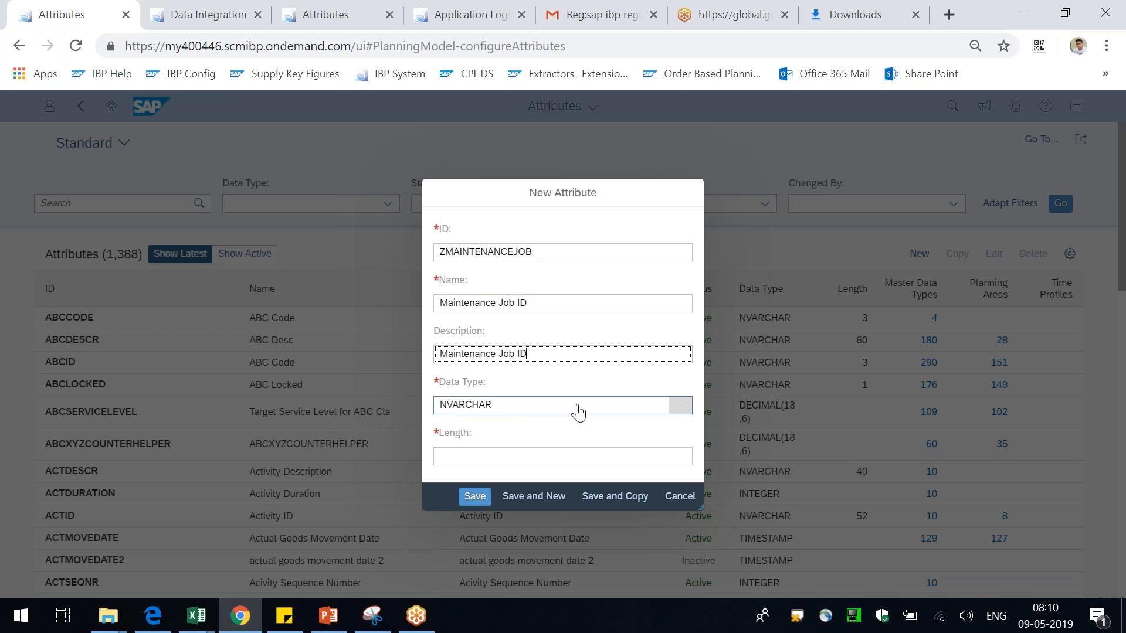
Step: Set the new attribute's data type to NVARCHAR and length to 50, save it, and start another new attribute
{"action": "left_click", "coordinate": [671, 409]}
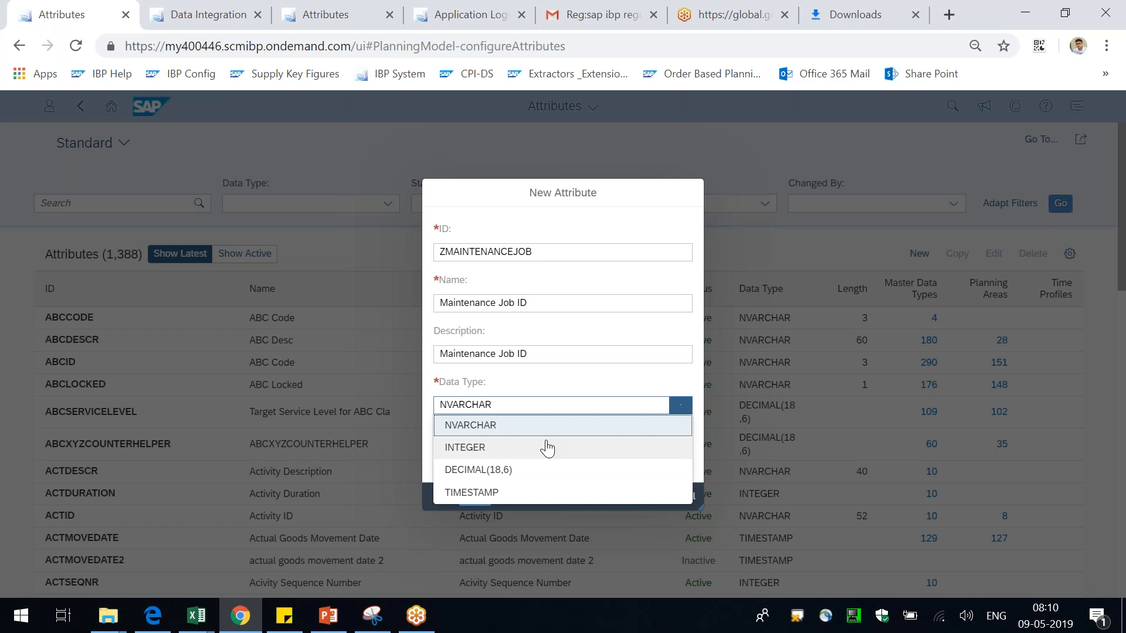
{"action": "left_click", "coordinate": [513, 427]}
{"action": "left_click", "coordinate": [536, 455]}
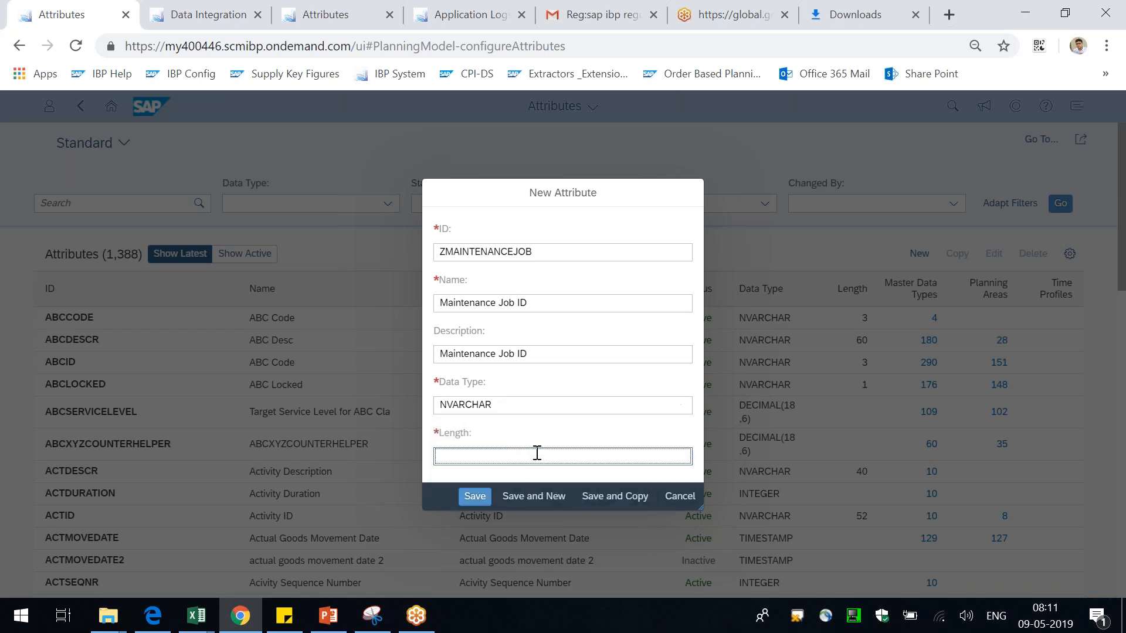
{"action": "type", "text": "50"}
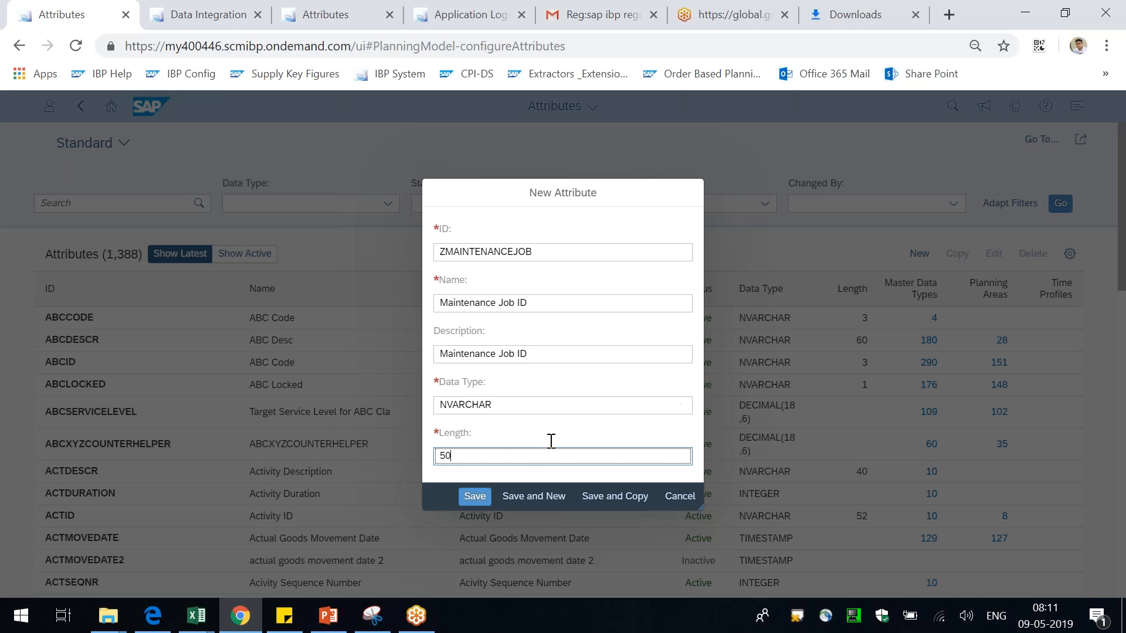
{"action": "left_click", "coordinate": [531, 498]}
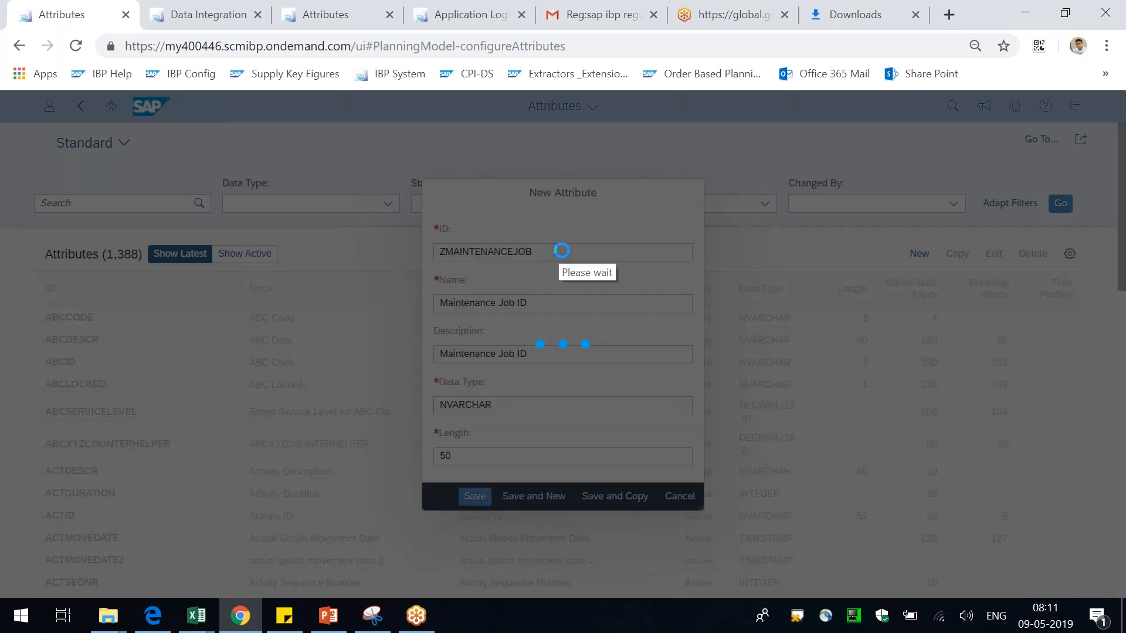
Step: Glance at the Capacity Planning slide and enter ZMAINTENANCETYPE as the ID of the new attribute
{"action": "key", "text": "alt+Tab"}
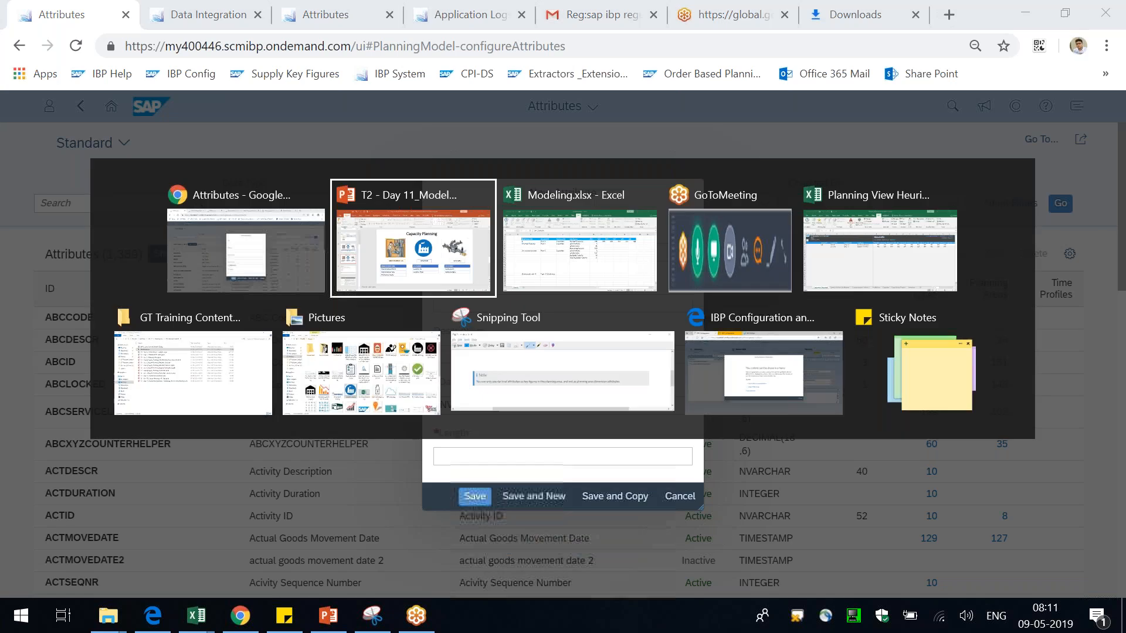
{"action": "left_click", "coordinate": [460, 457]}
{"action": "key", "text": "alt+Tab"}
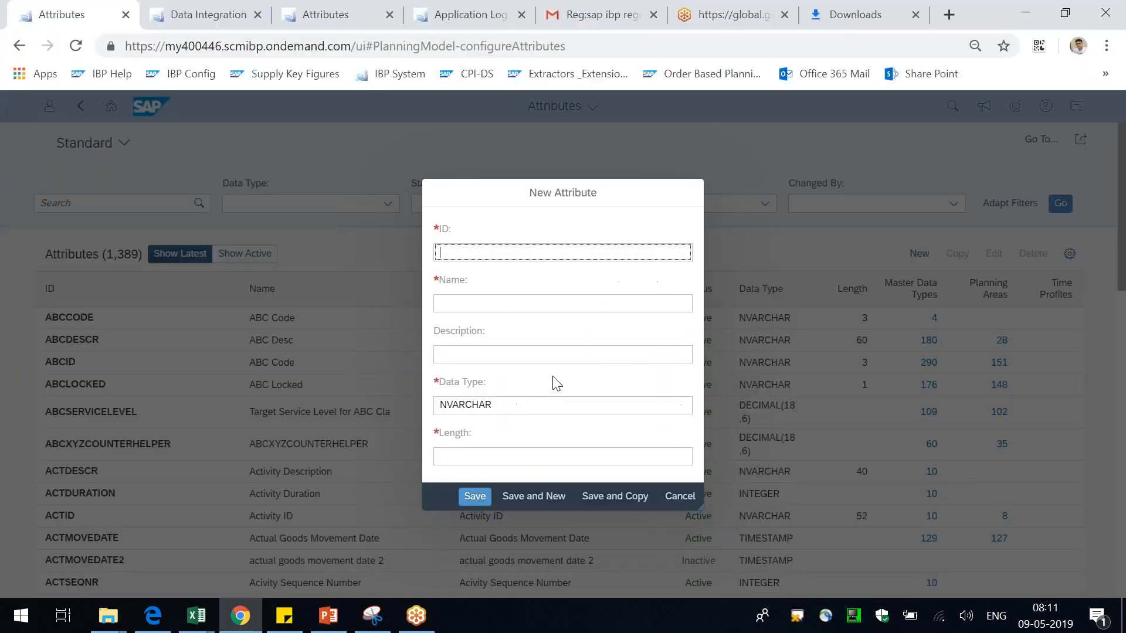
{"action": "type", "text": "ZMAINTENANCETYPE"}
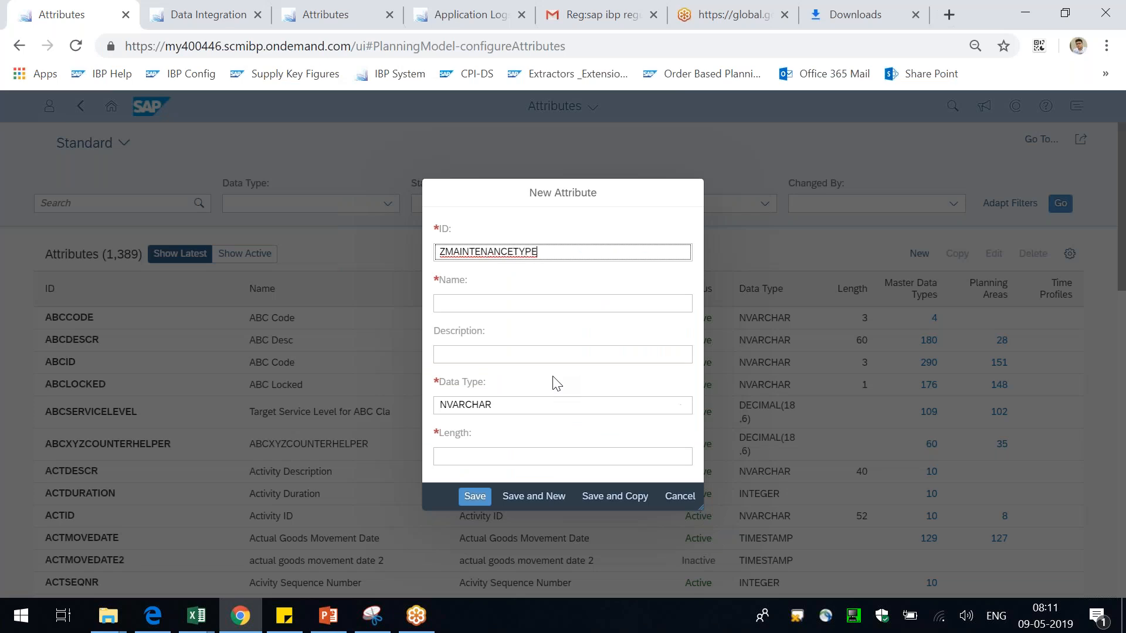
{"action": "key", "text": "Tab"}
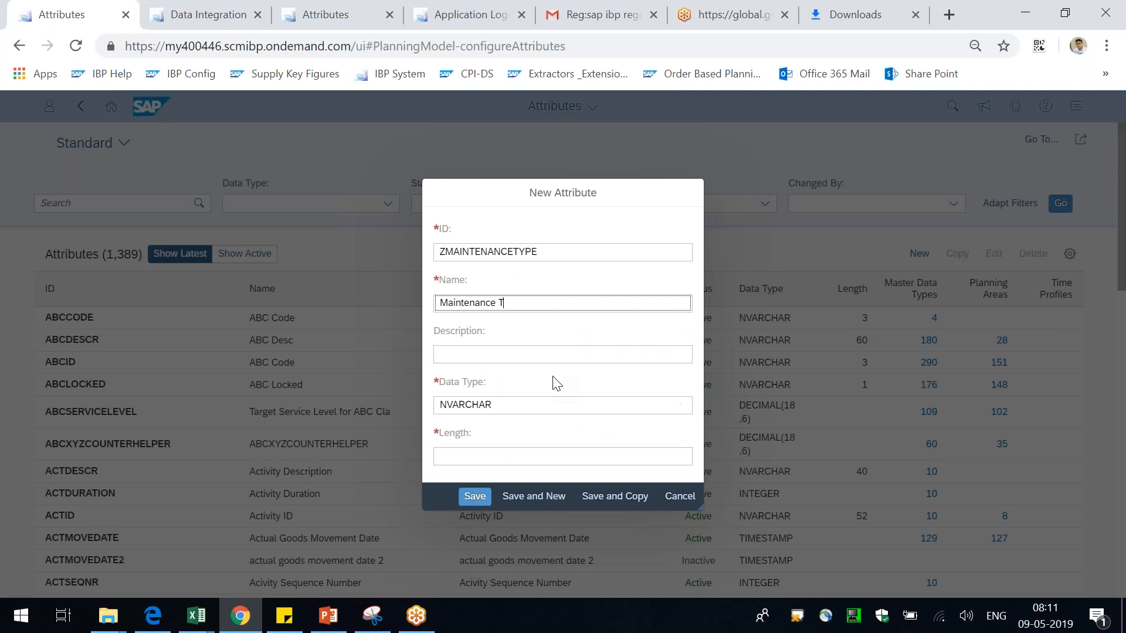
Step: Set the attribute's name and description to "Maintenance Type" and its length to 50, then save it and start another
{"action": "key", "text": "ctrl+a"}
{"action": "key", "text": "ctrl+c"}
{"action": "key", "text": "Tab"}
{"action": "key", "text": "ctrl+v"}
{"action": "left_click", "coordinate": [476, 454]}
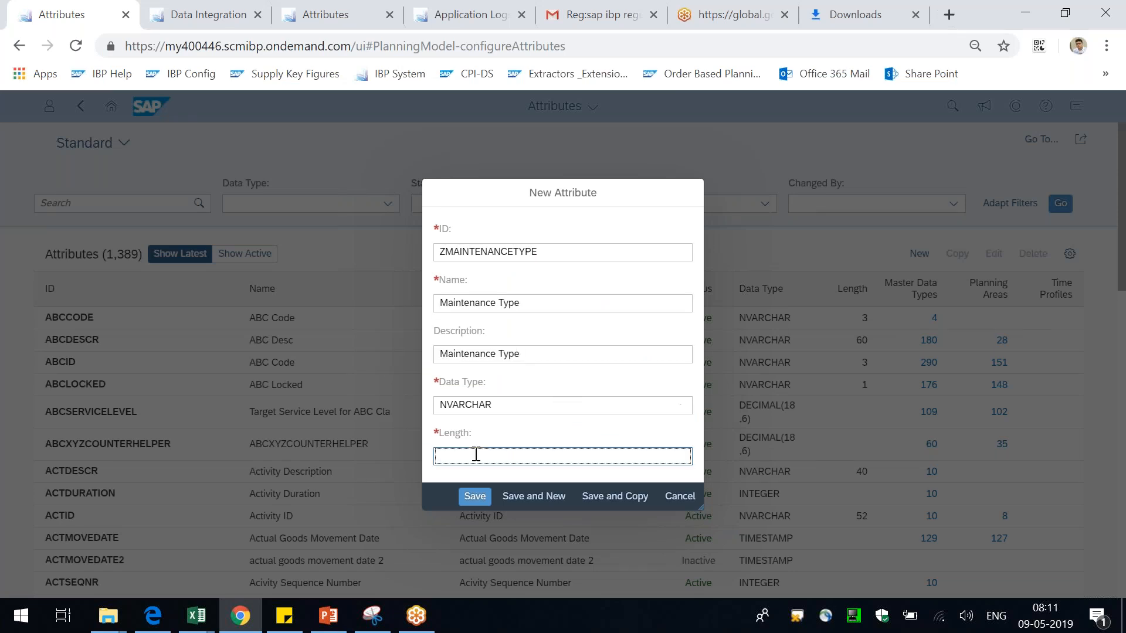
{"action": "left_click", "coordinate": [535, 497]}
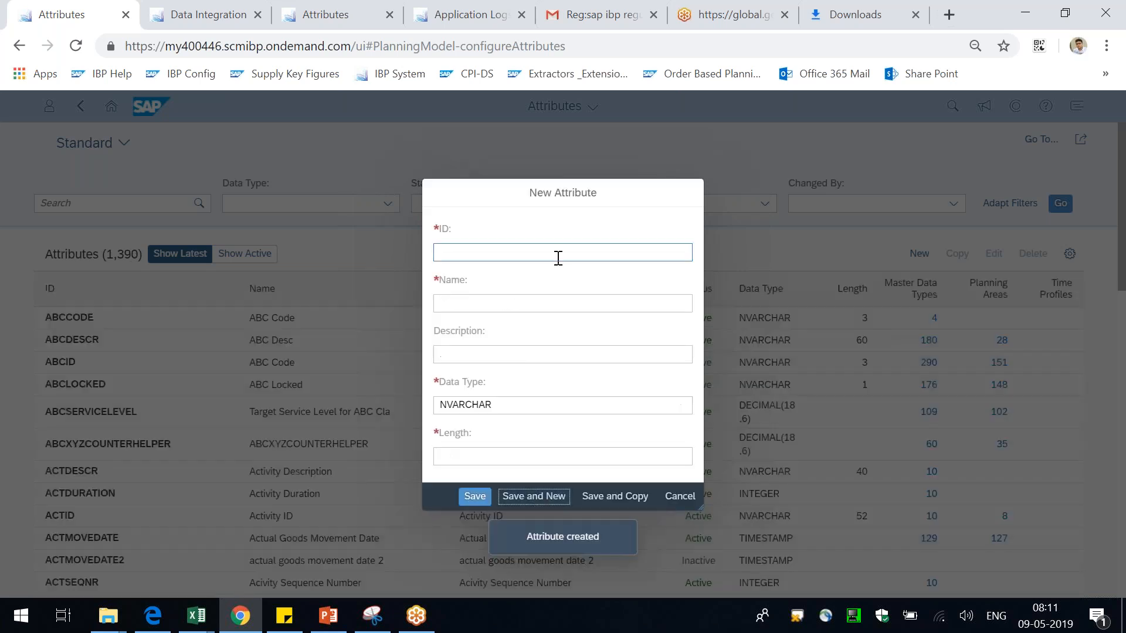
Step: Enter ZMAINTENANCEJOBTECHNICIAN as the next attribute's ID and "Technician Name" as its name
{"action": "left_click", "coordinate": [559, 258]}
{"action": "type", "text": "Z"}
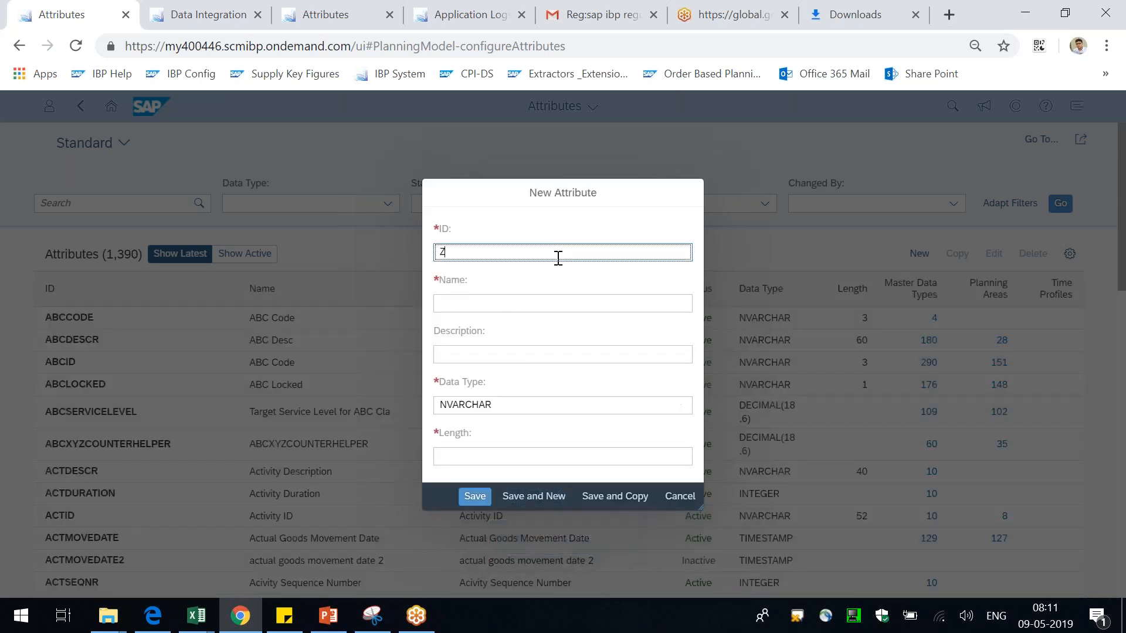
{"action": "type", "text": "MAINTENANCEJOBTECHNICIAN"}
{"action": "key", "text": "Tab"}
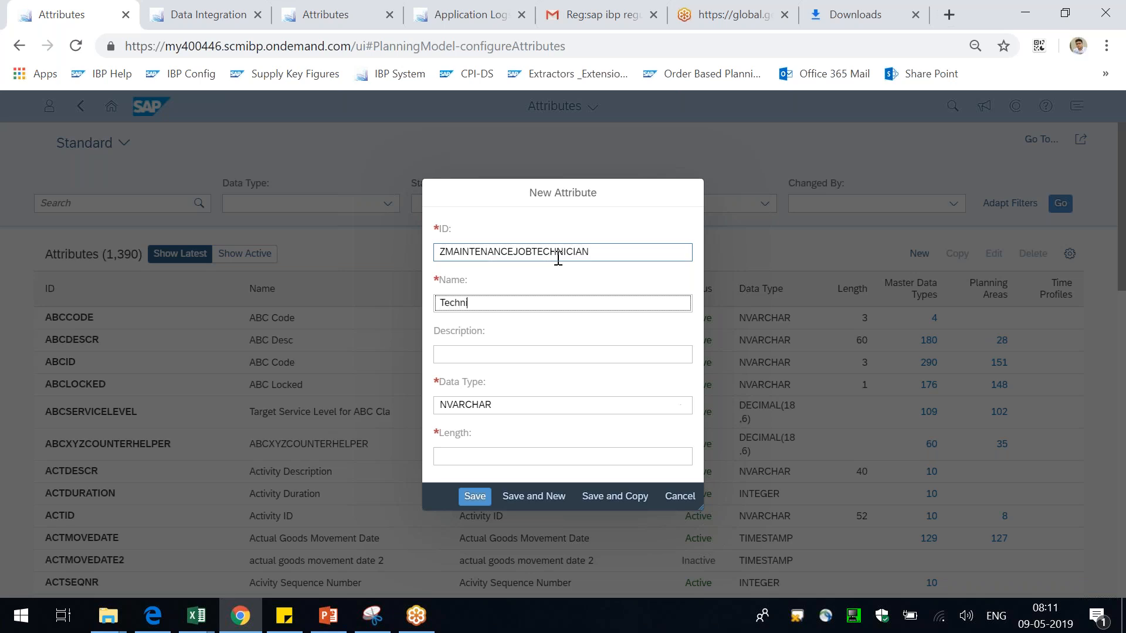
{"action": "type", "text": "Technician Name"}
{"action": "key", "text": "Tab"}
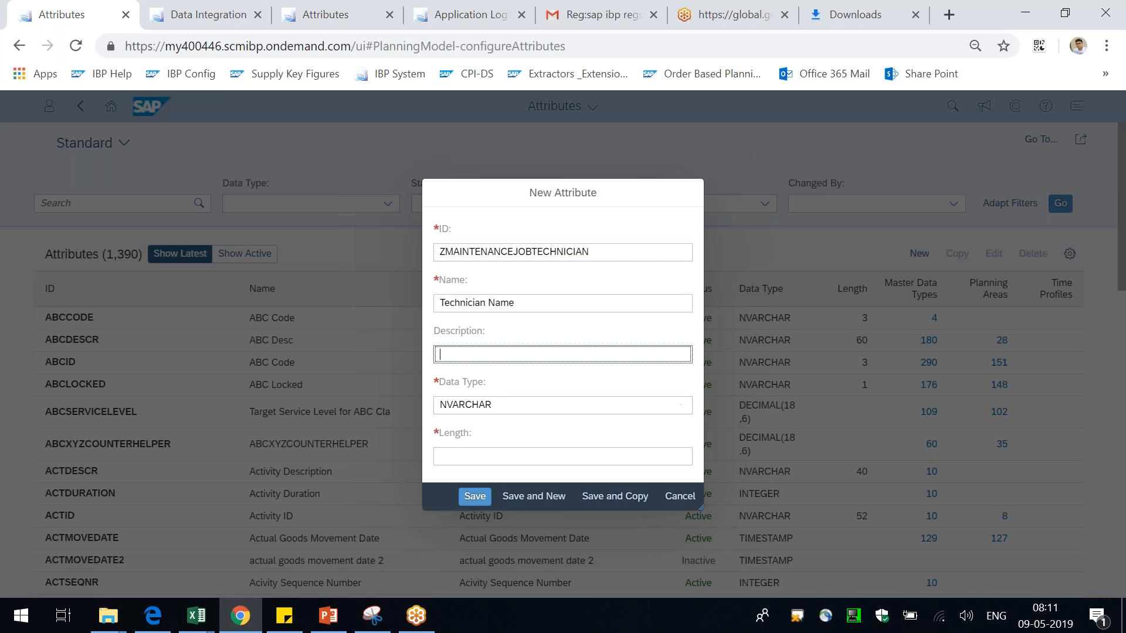
Step: Set the technician attribute's length to 50 and save it, leaving the description empty
{"action": "left_click", "coordinate": [439, 277]}
{"action": "left_click", "coordinate": [434, 278]}
{"action": "left_click", "coordinate": [597, 454]}
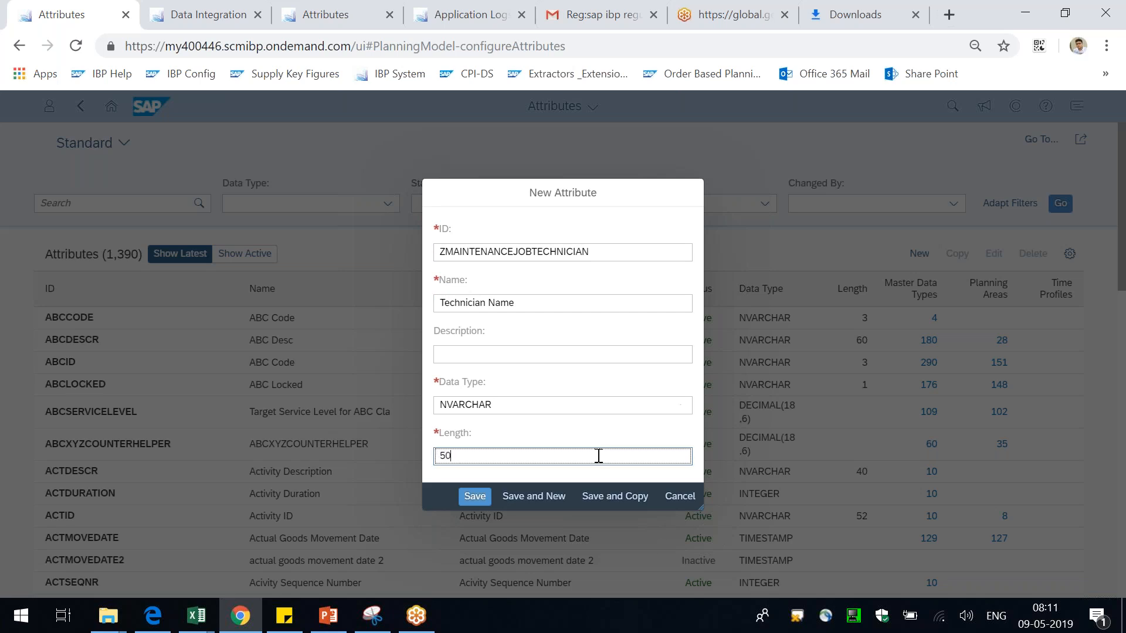
{"action": "left_click", "coordinate": [469, 497]}
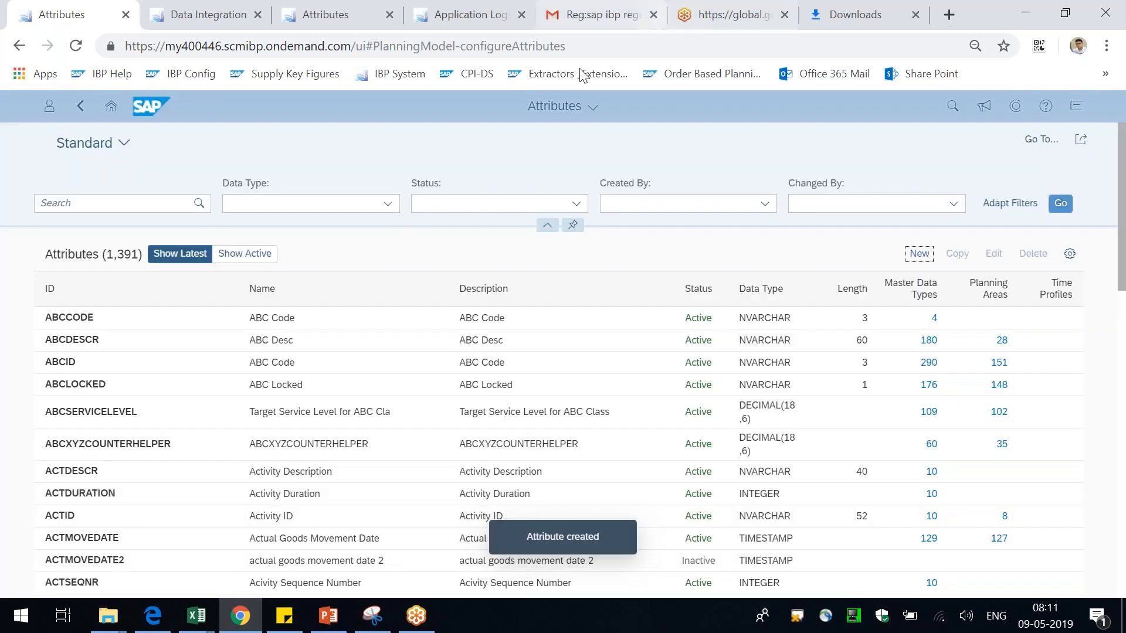
Step: Search the attribute list for "zmain" and check the names and statuses of the new maintenance attributes
{"action": "left_click", "coordinate": [117, 206]}
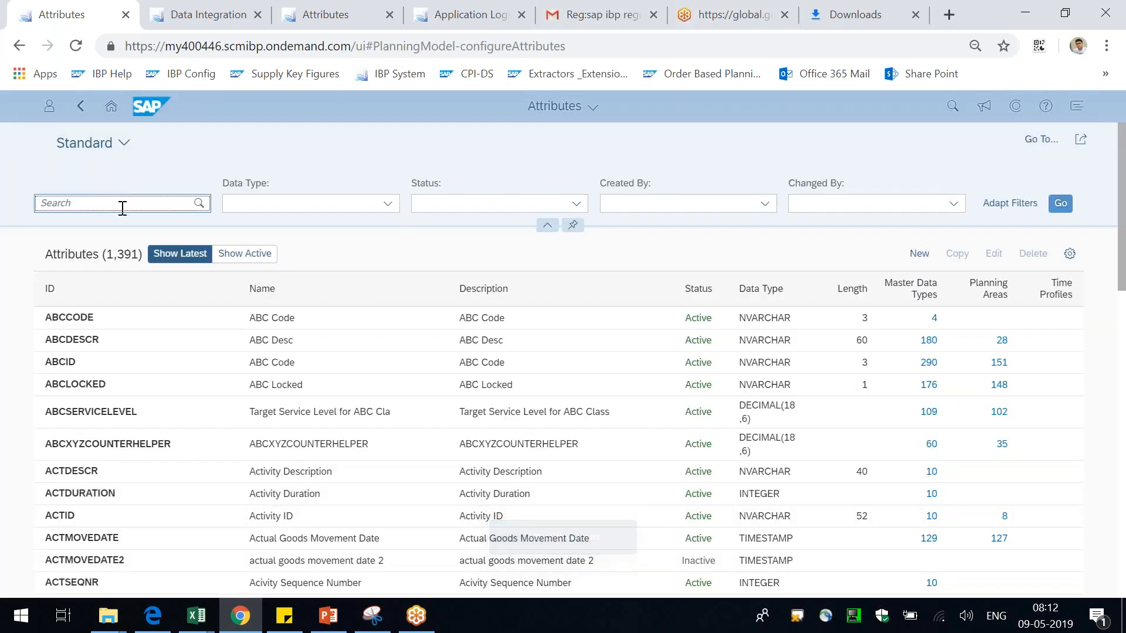
{"action": "type", "text": "zmain"}
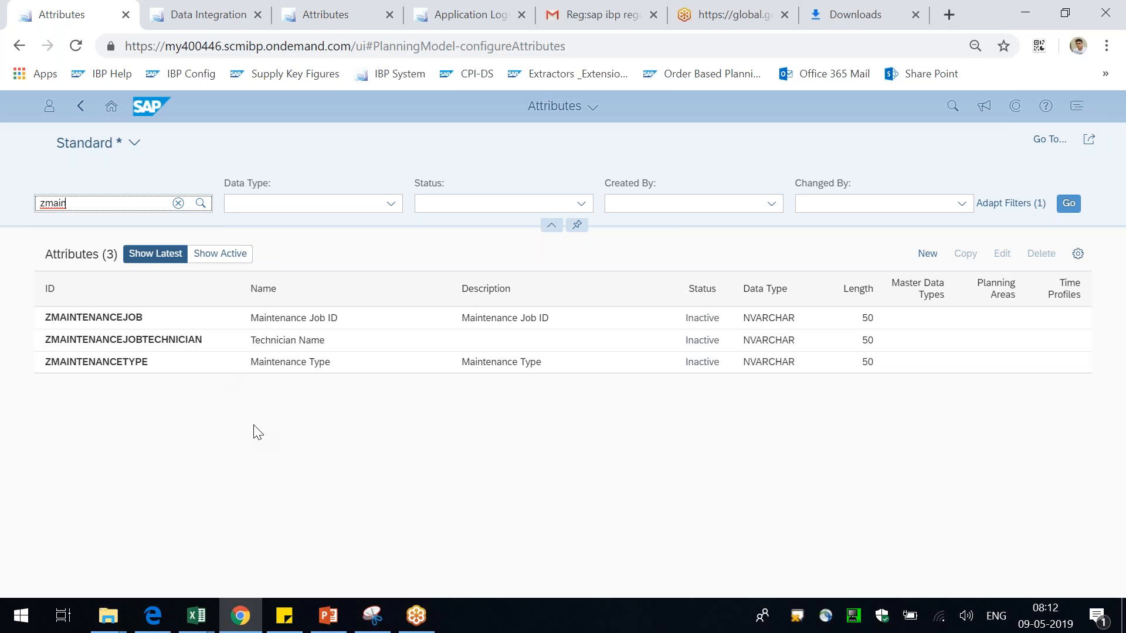
{"action": "left_click_drag", "start_coordinate": [271, 319], "coordinate": [315, 364]}
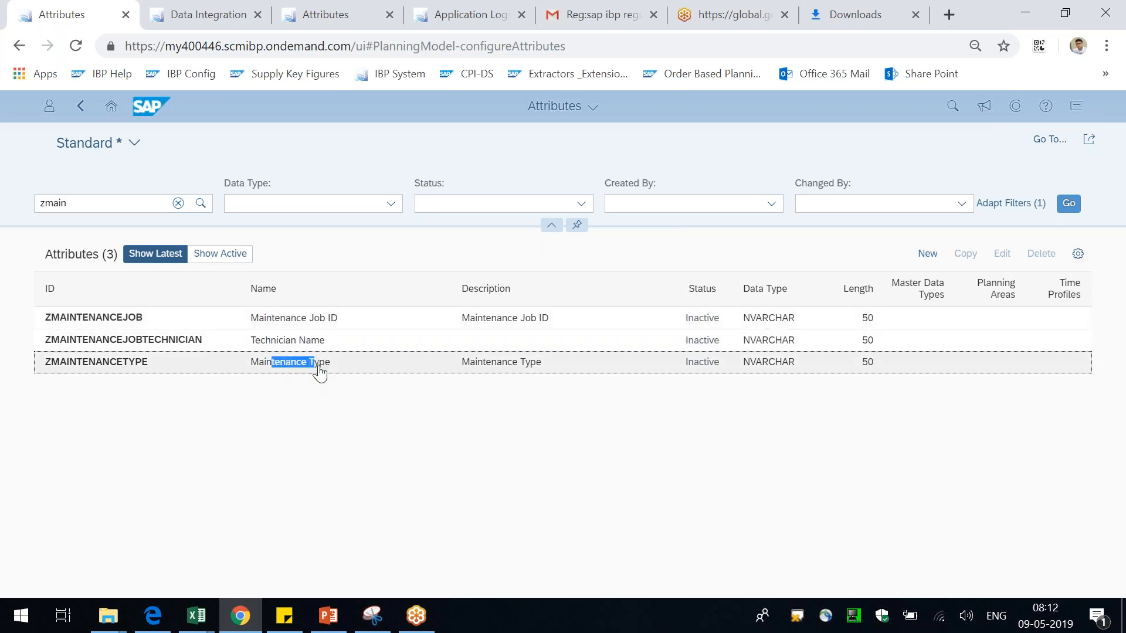
{"action": "left_click_drag", "start_coordinate": [699, 319], "coordinate": [700, 344]}
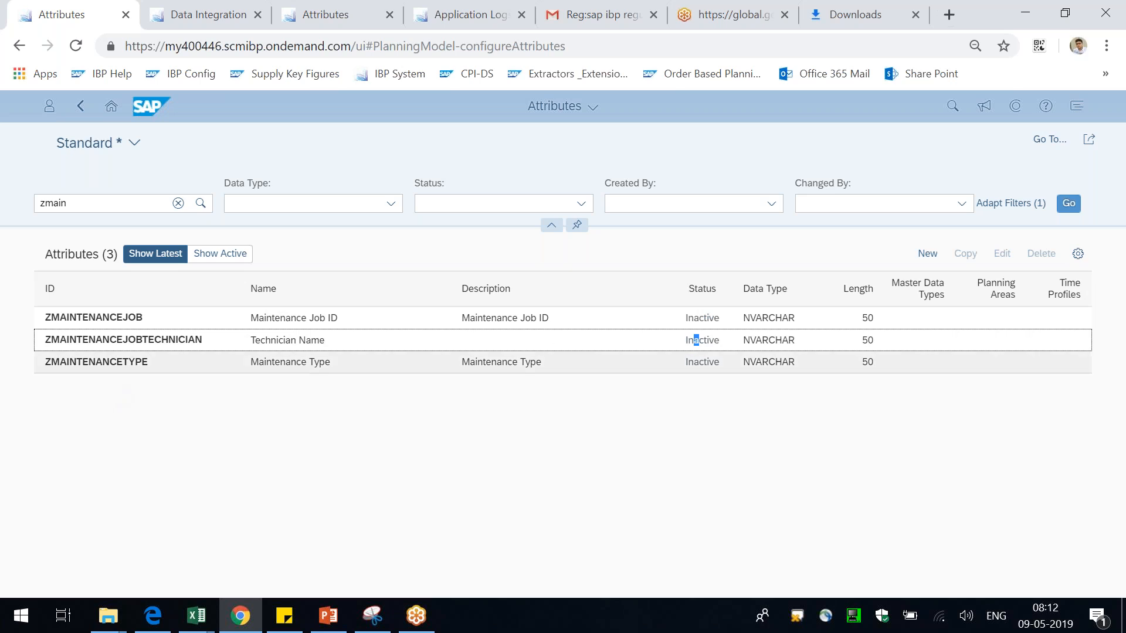
Step: Return to the home page, open the Master Data Types app and look through the types of the different planning areas
{"action": "left_click", "coordinate": [1041, 143]}
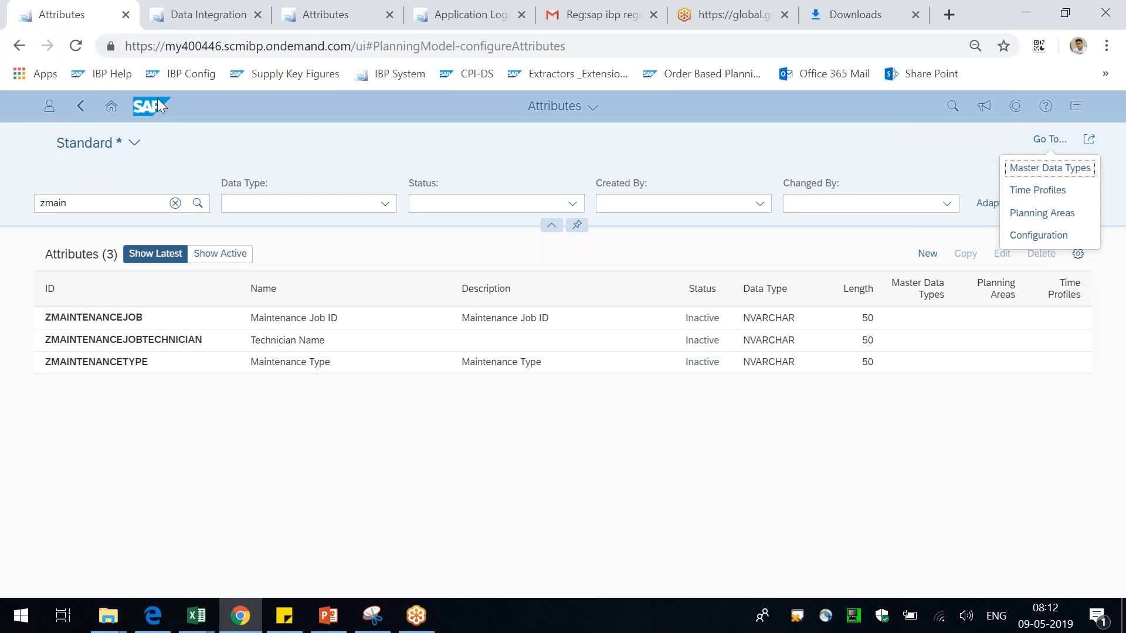
{"action": "left_click", "coordinate": [111, 107]}
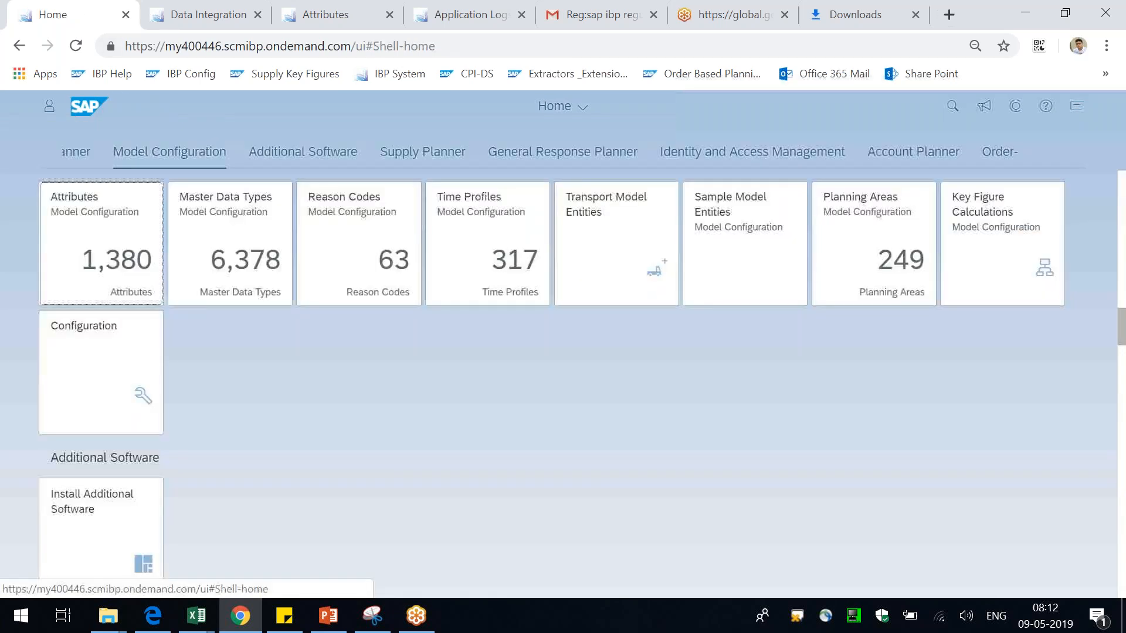
{"action": "left_click", "coordinate": [244, 216]}
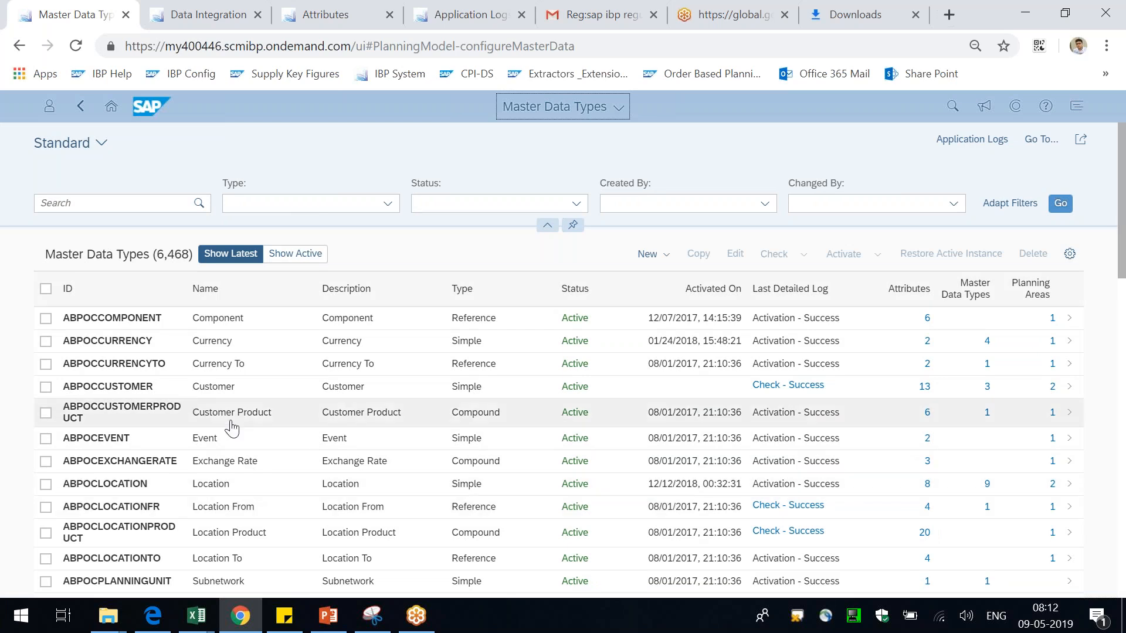
{"action": "scroll", "coordinate": [241, 428], "scroll_direction": "down", "scroll_amount": 10}
{"action": "scroll", "coordinate": [248, 423], "scroll_direction": "down", "scroll_amount": 1}
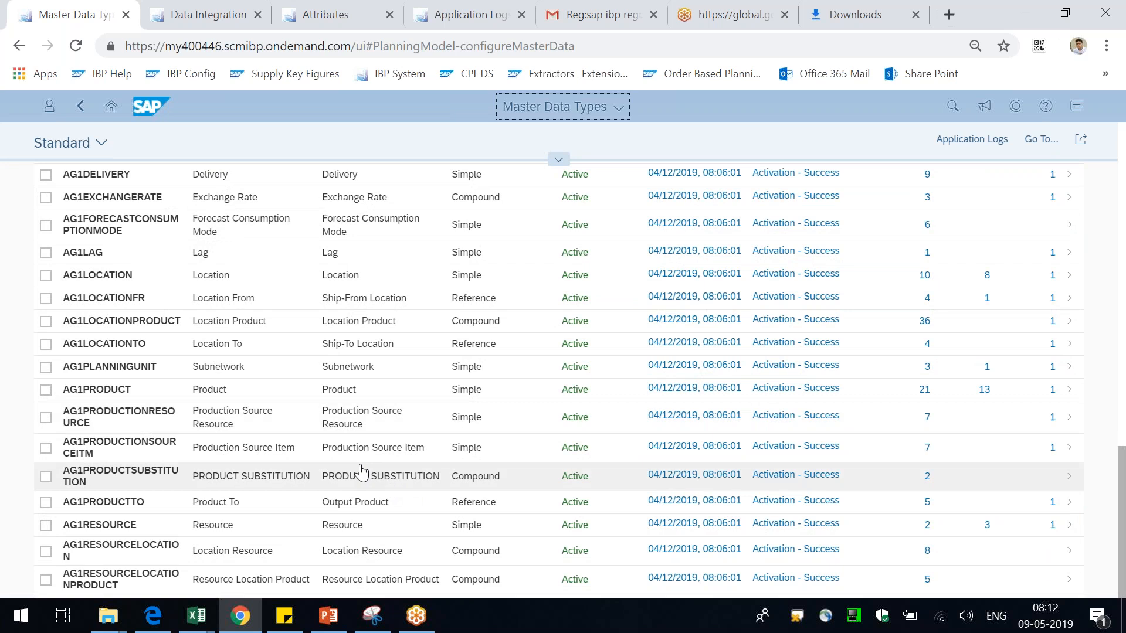
{"action": "scroll", "coordinate": [261, 430], "scroll_direction": "up", "scroll_amount": 5}
{"action": "scroll", "coordinate": [258, 431], "scroll_direction": "up", "scroll_amount": 5}
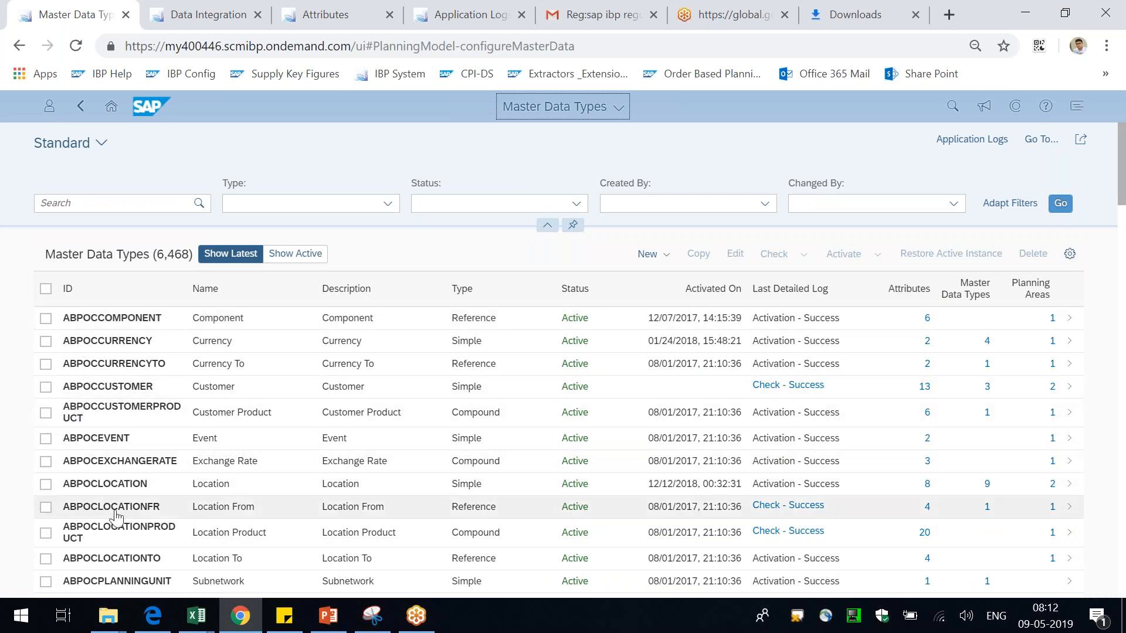
{"action": "scroll", "coordinate": [140, 536], "scroll_direction": "down", "scroll_amount": 10}
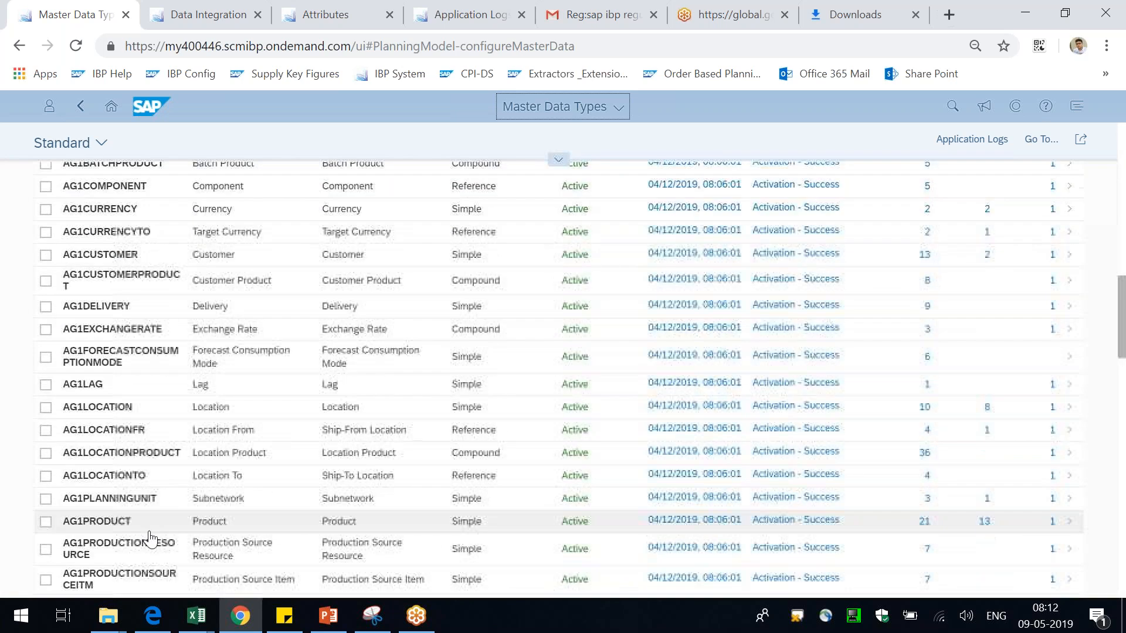
{"action": "scroll", "coordinate": [117, 469], "scroll_direction": "down", "scroll_amount": 15}
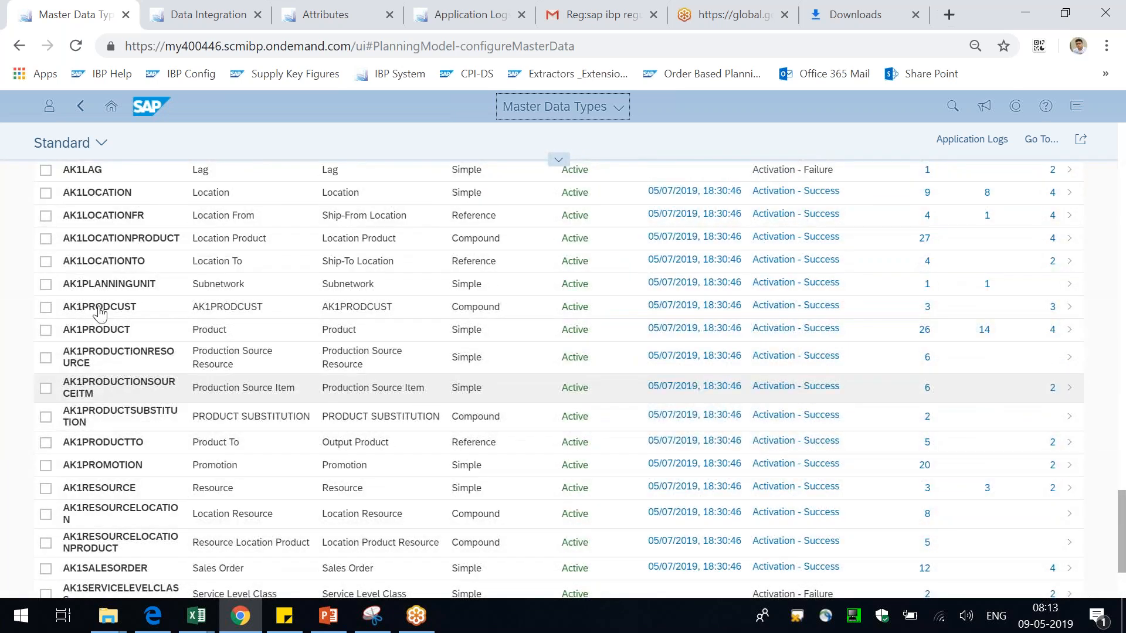
Step: In the browser's other Attributes tab, go to the home page and open the Configuration app to review its overview links
{"action": "left_click", "coordinate": [322, 14]}
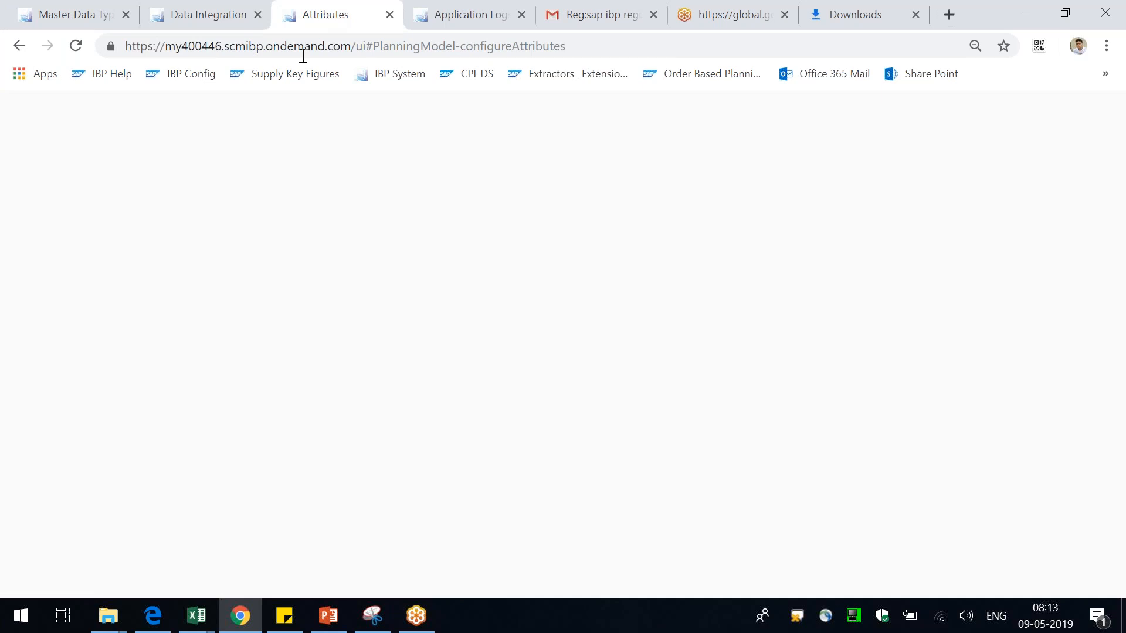
{"action": "left_click", "coordinate": [108, 107]}
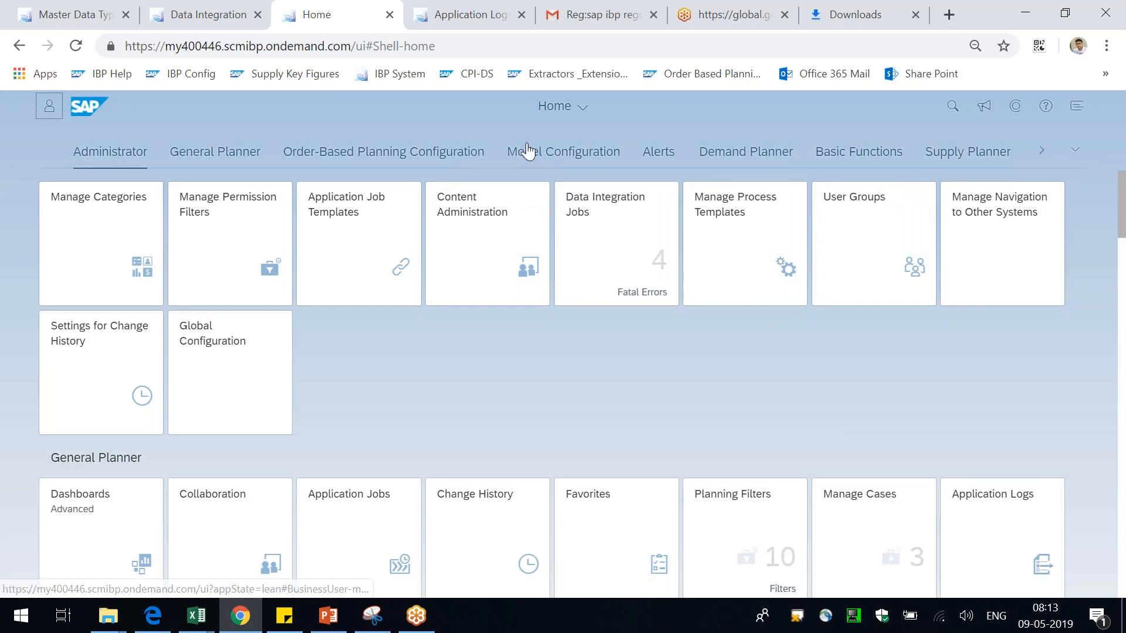
{"action": "left_click", "coordinate": [528, 151]}
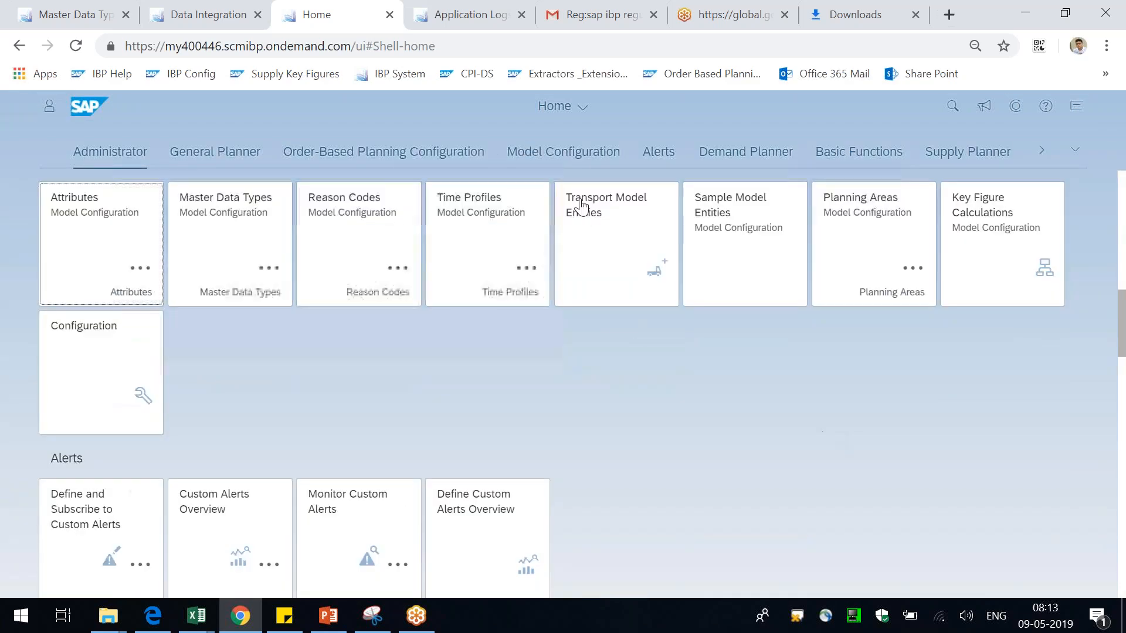
{"action": "left_click", "coordinate": [105, 337]}
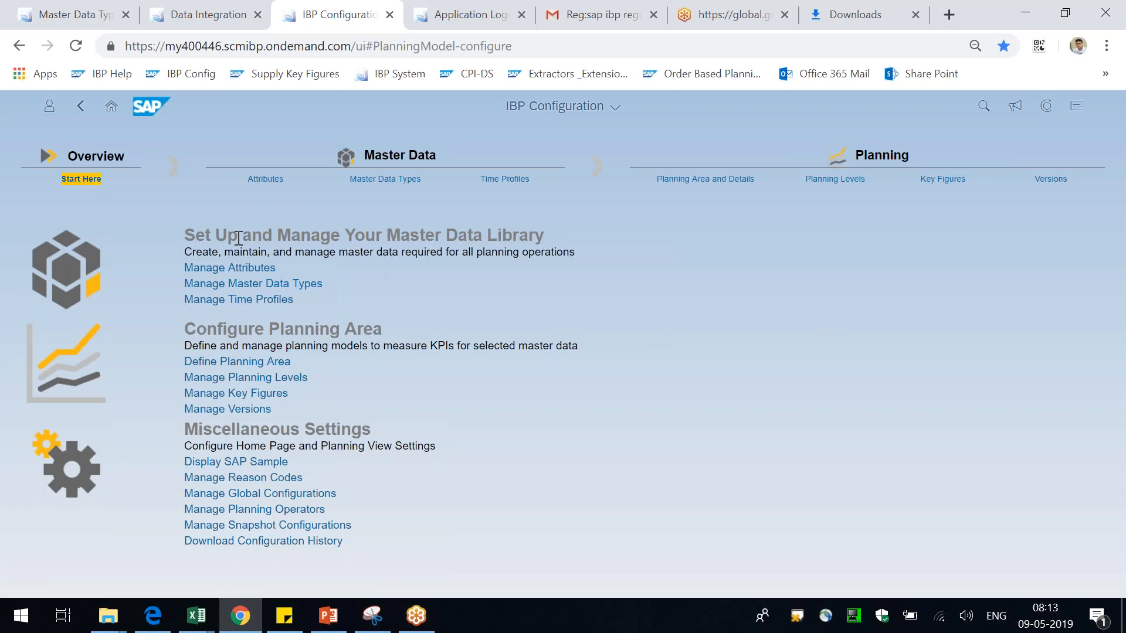
{"action": "left_click_drag", "start_coordinate": [239, 235], "coordinate": [445, 576]}
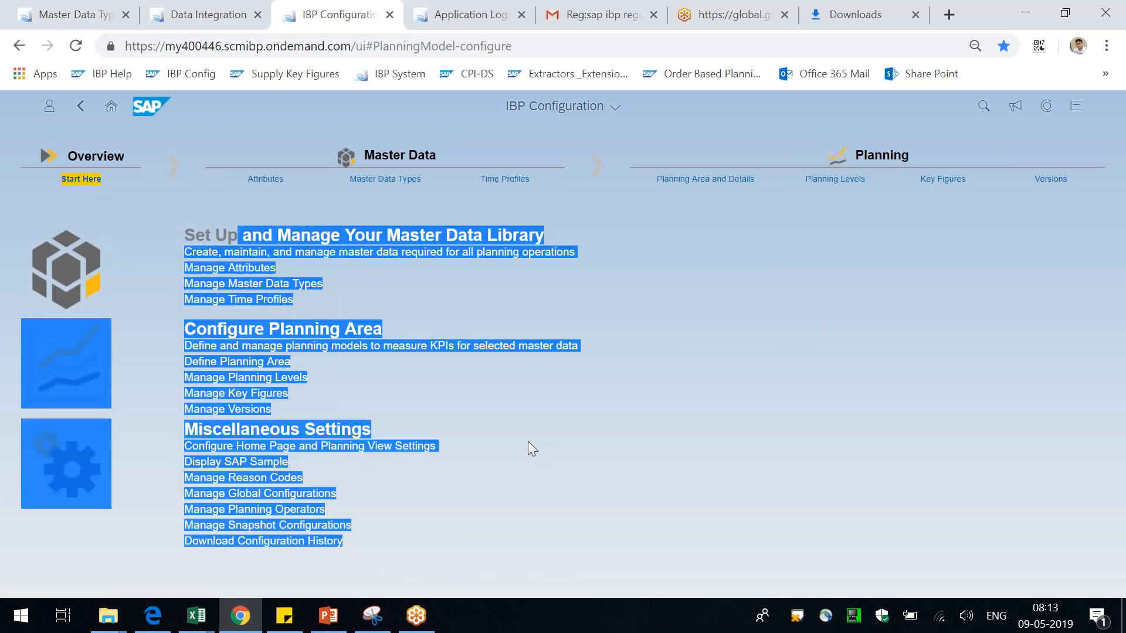
{"action": "left_click", "coordinate": [414, 496]}
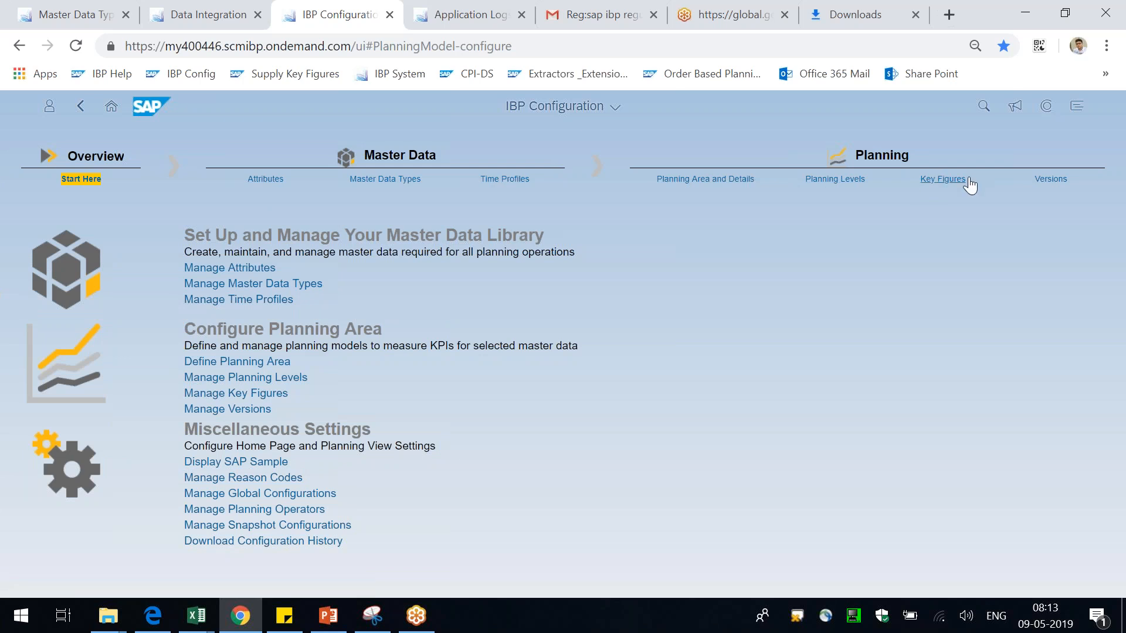
Step: Search the planning areas for "testconfig" and open the details of the TESTCONFIG planning area
{"action": "left_click", "coordinate": [715, 180]}
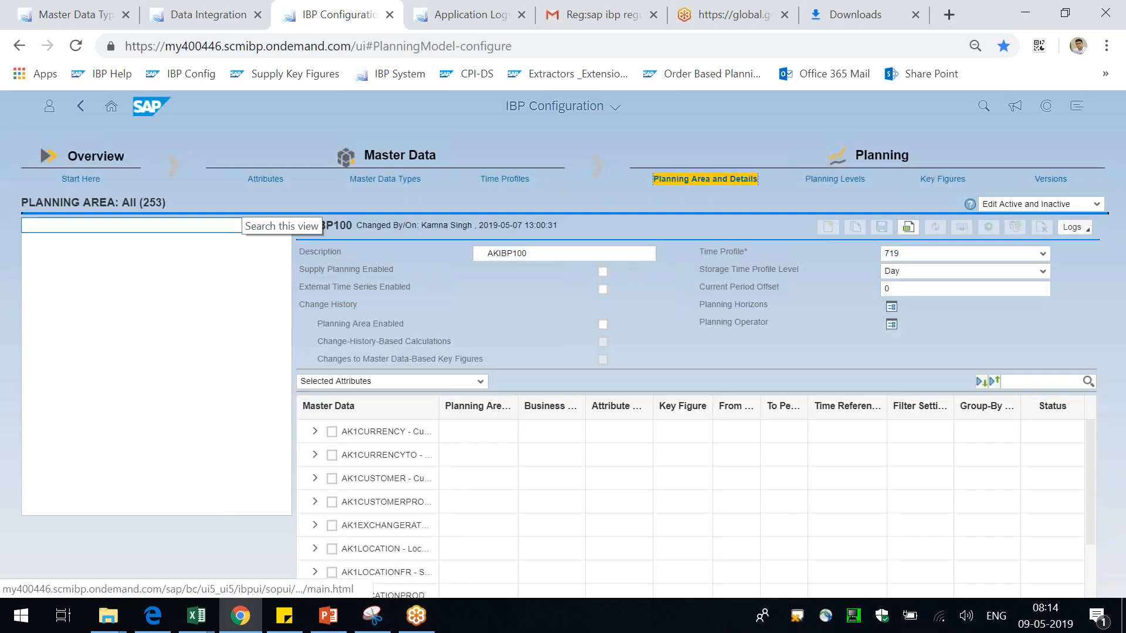
{"action": "left_click", "coordinate": [234, 225]}
{"action": "type", "text": "testc"}
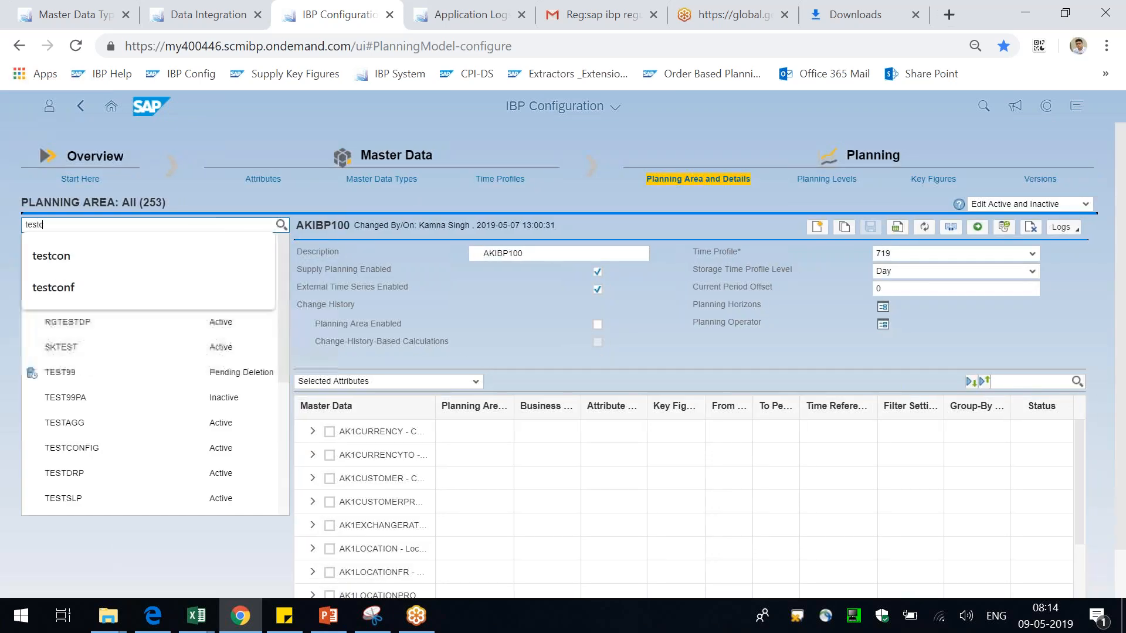
{"action": "type", "text": "onfig"}
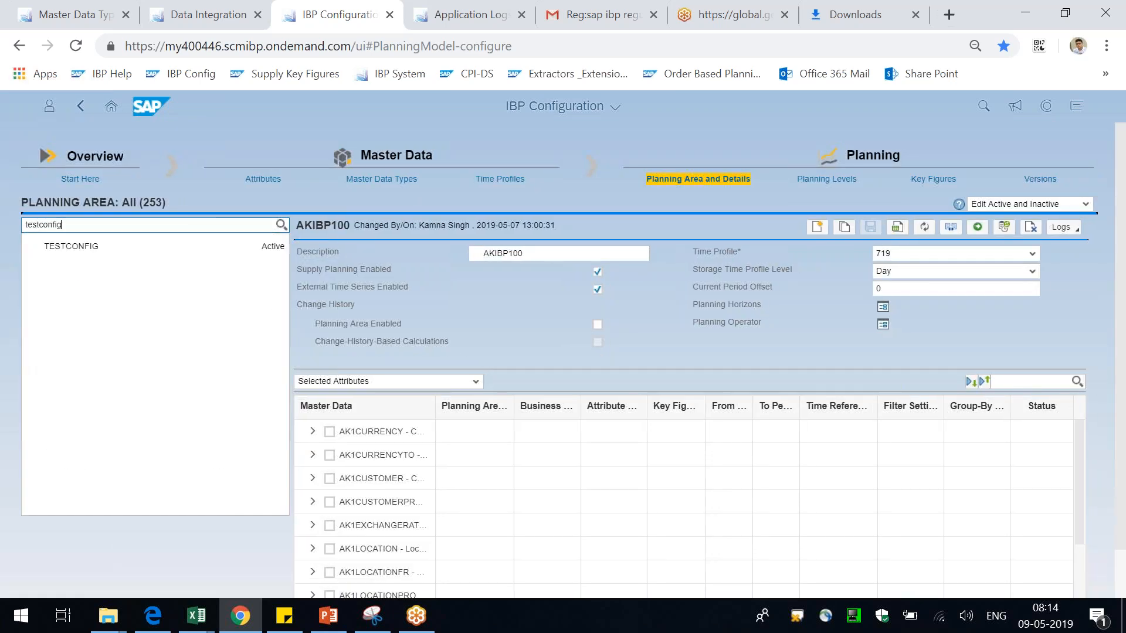
{"action": "left_click", "coordinate": [210, 242]}
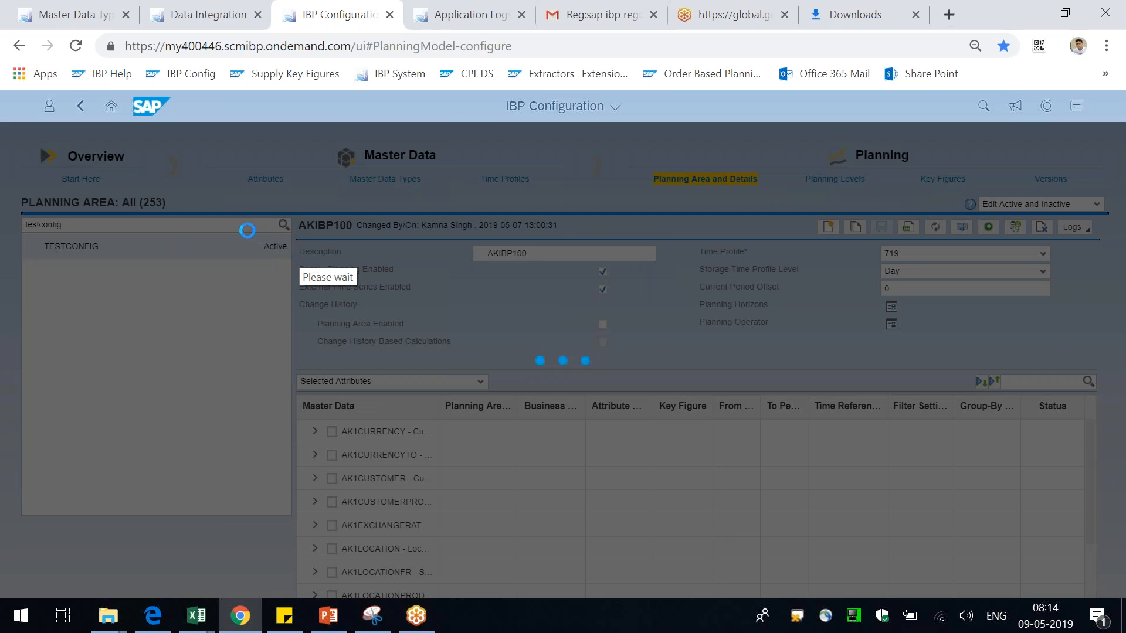
{"action": "left_click", "coordinate": [234, 14]}
{"action": "left_click", "coordinate": [370, 8]}
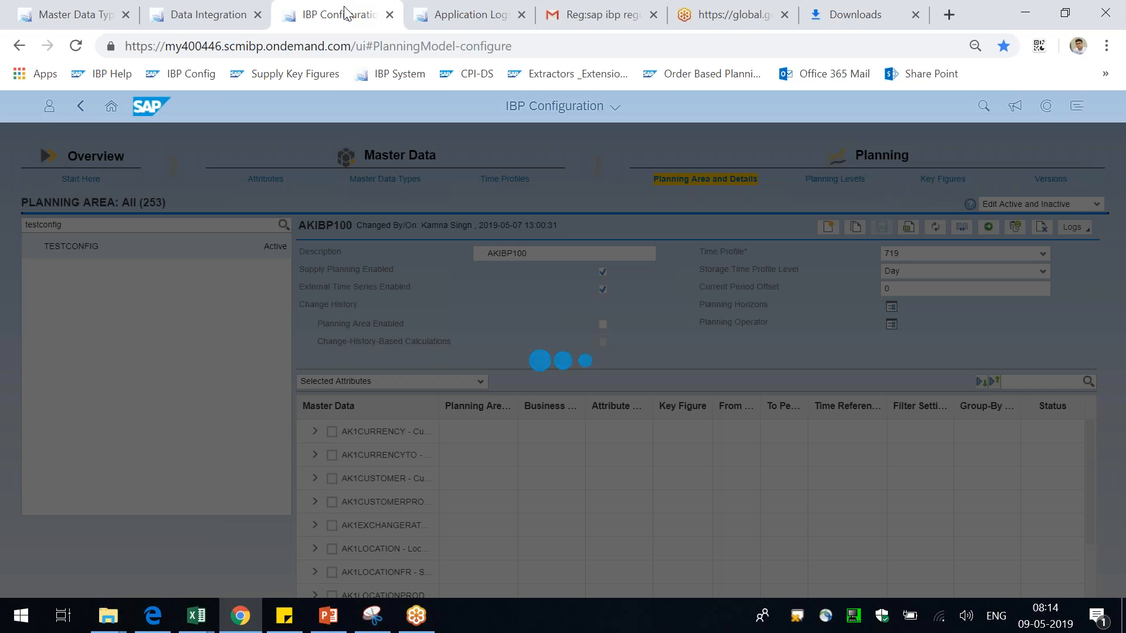
{"action": "left_click", "coordinate": [70, 14]}
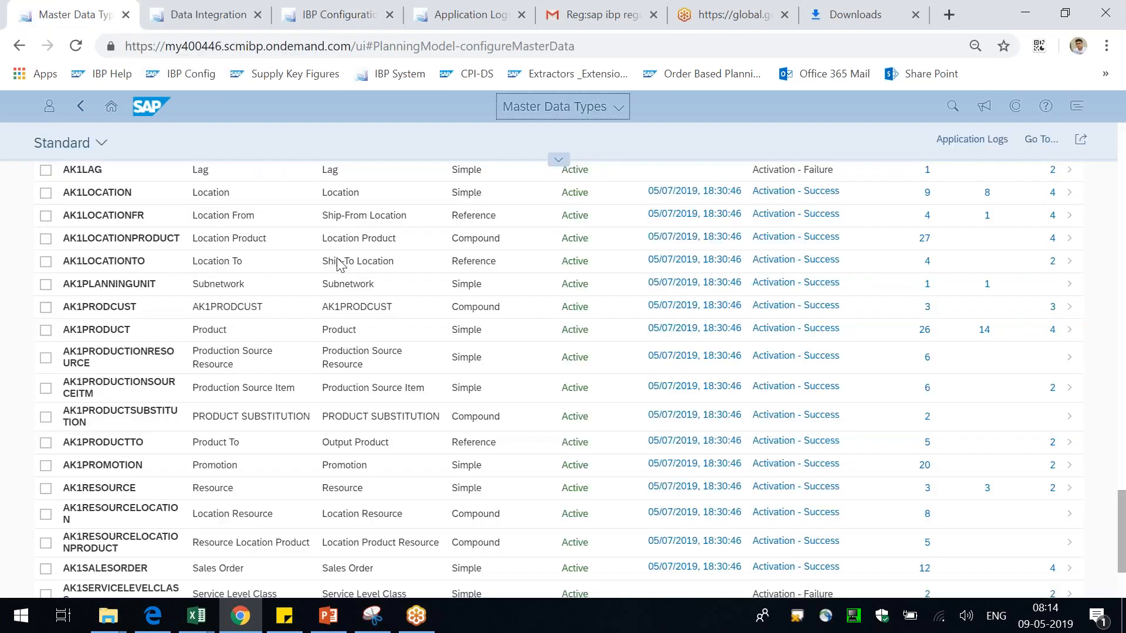
{"action": "scroll", "coordinate": [352, 276], "scroll_direction": "up", "scroll_amount": 10}
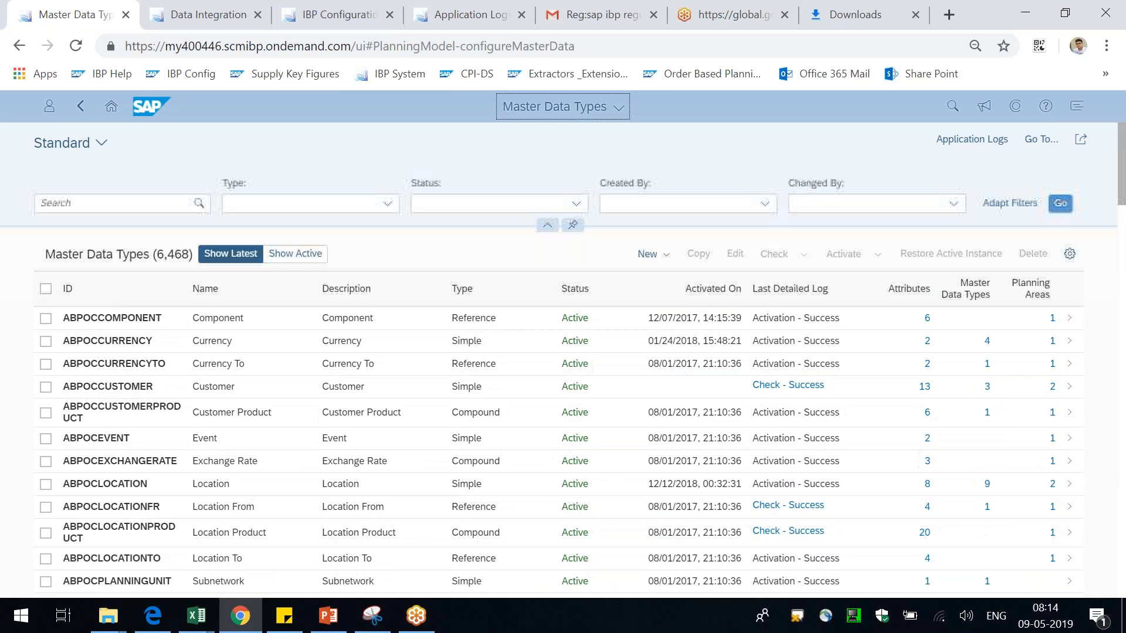
{"action": "left_click", "coordinate": [355, 9]}
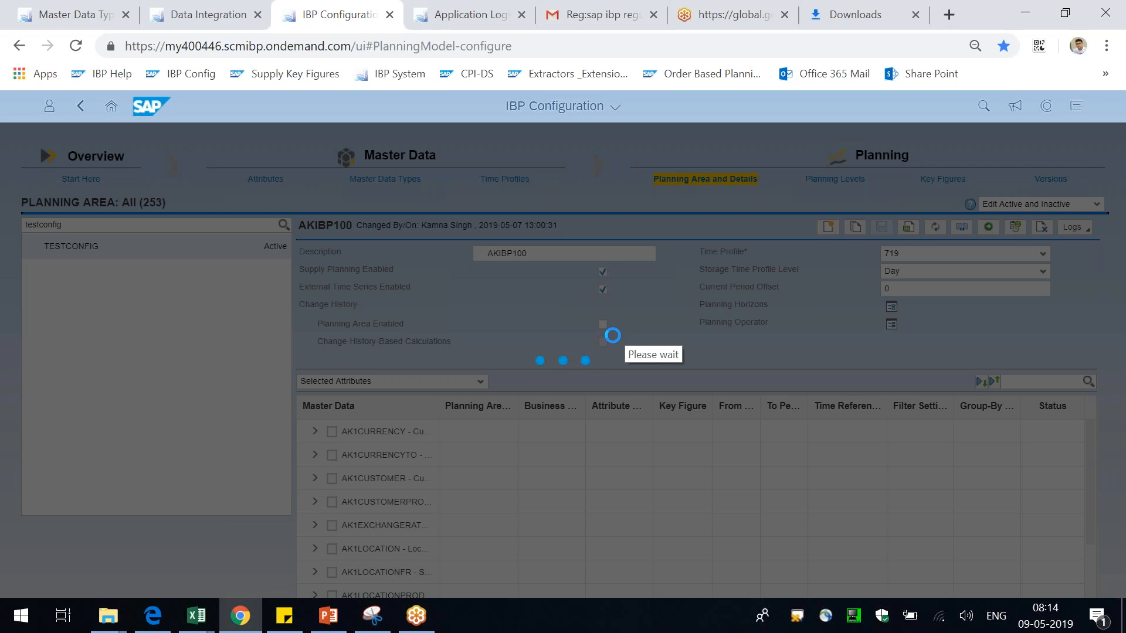
{"action": "left_click", "coordinate": [466, 16]}
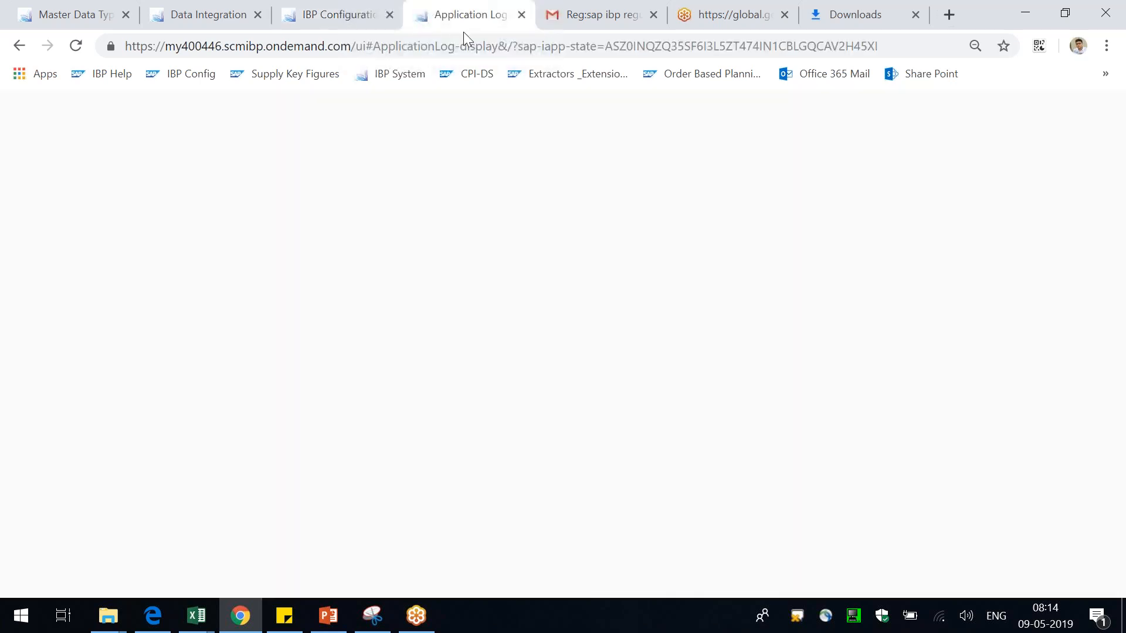
{"action": "left_click", "coordinate": [328, 8]}
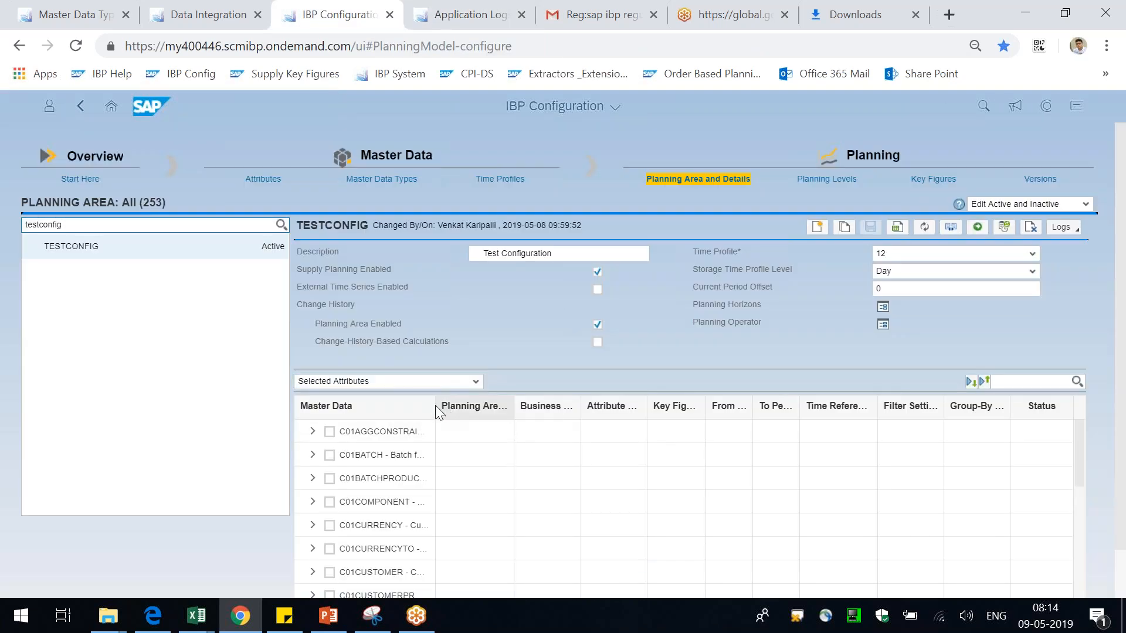
Step: Widen the Master Data column and review TESTCONFIG's general settings and its list of C01 master data types
{"action": "left_click_drag", "start_coordinate": [438, 405], "coordinate": [514, 406]}
{"action": "left_click_drag", "start_coordinate": [303, 226], "coordinate": [356, 227]}
{"action": "left_click_drag", "start_coordinate": [581, 251], "coordinate": [460, 245]}
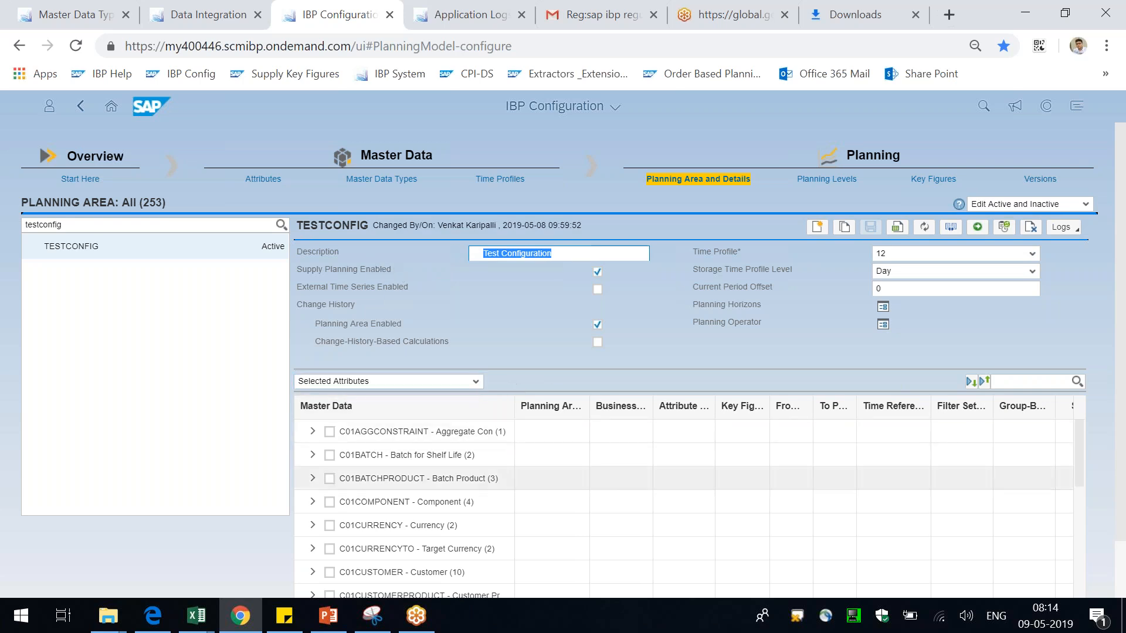
{"action": "scroll", "coordinate": [1100, 424], "scroll_direction": "down", "scroll_amount": 2}
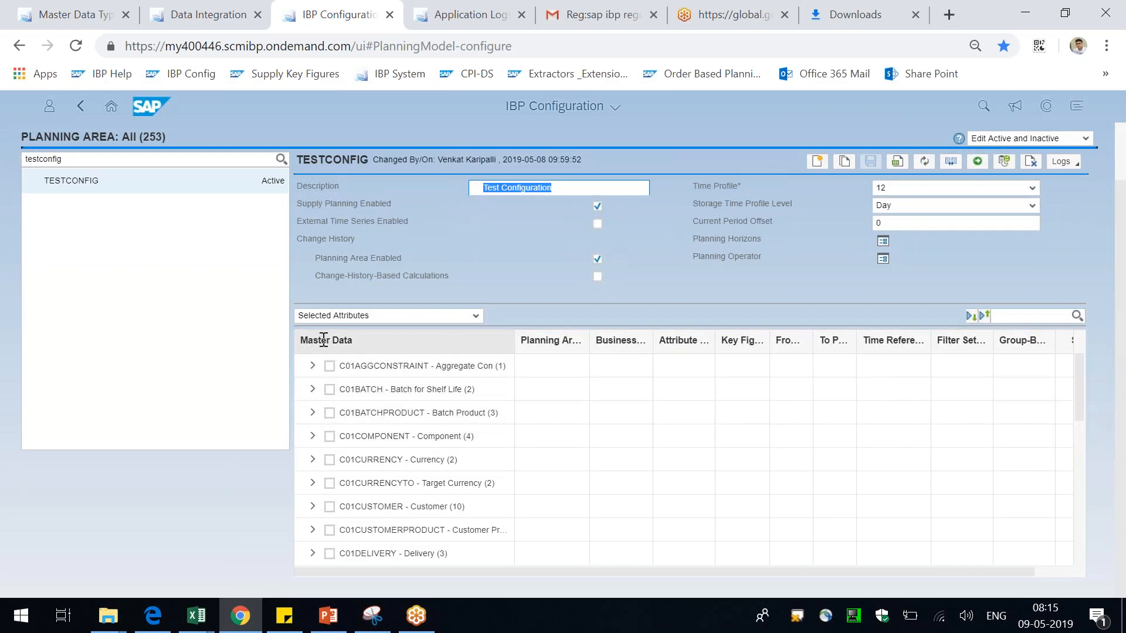
{"action": "left_click_drag", "start_coordinate": [514, 341], "coordinate": [588, 342]}
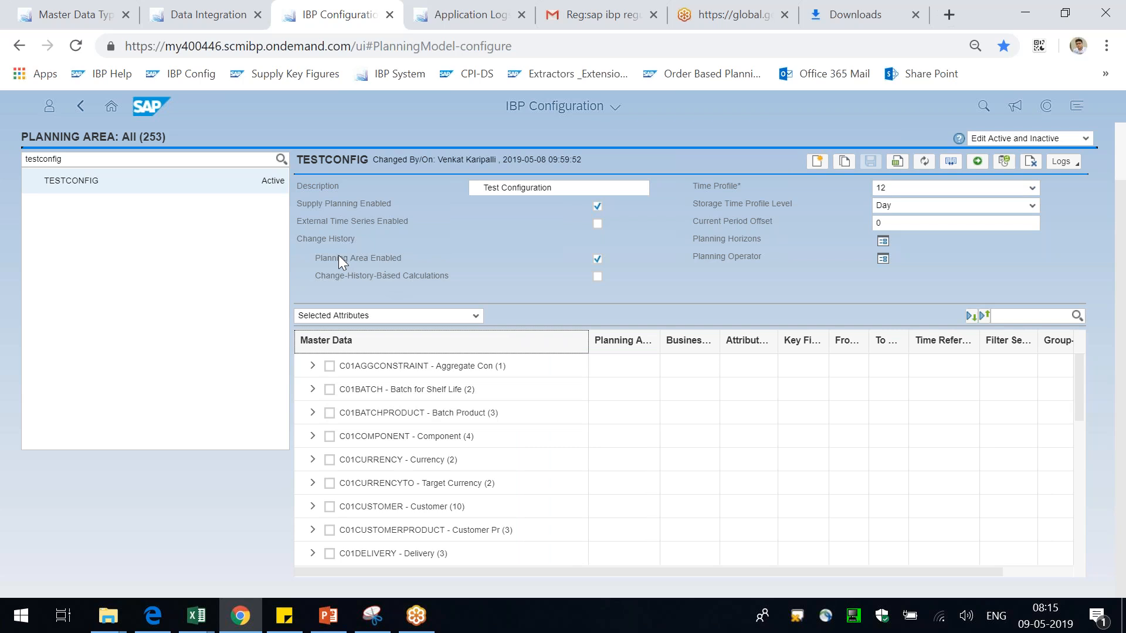
{"action": "scroll", "coordinate": [339, 255], "scroll_direction": "up", "scroll_amount": 2}
{"action": "left_click_drag", "start_coordinate": [311, 225], "coordinate": [600, 336]}
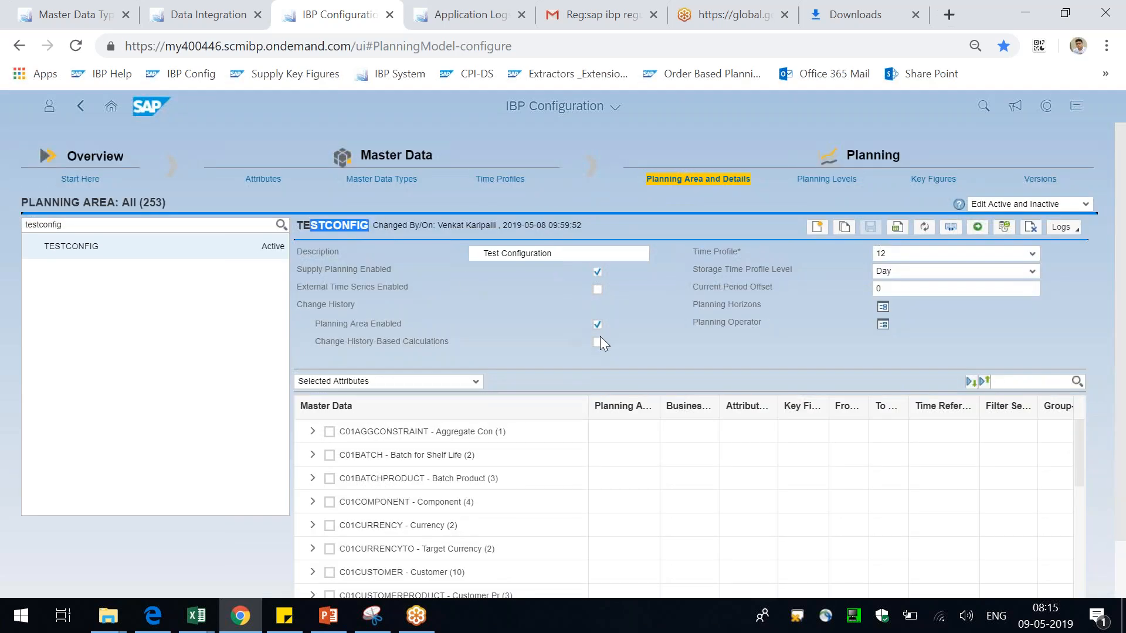
{"action": "scroll", "coordinate": [599, 336], "scroll_direction": "down", "scroll_amount": 1}
{"action": "scroll", "coordinate": [600, 338], "scroll_direction": "down", "scroll_amount": 1}
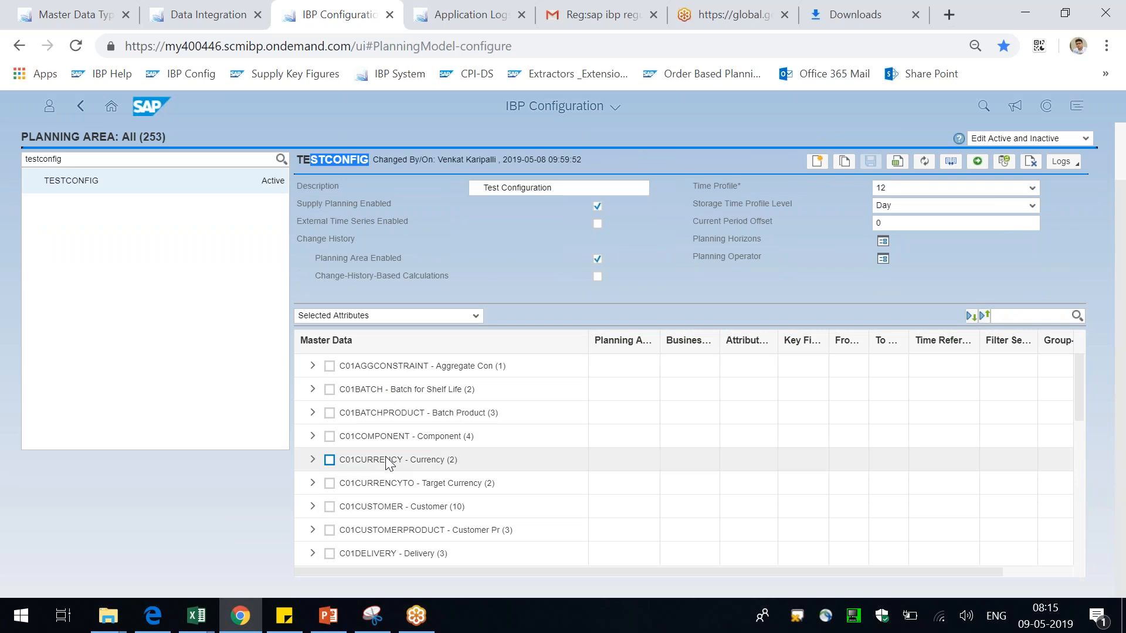
{"action": "scroll", "coordinate": [386, 441], "scroll_direction": "down", "scroll_amount": 2}
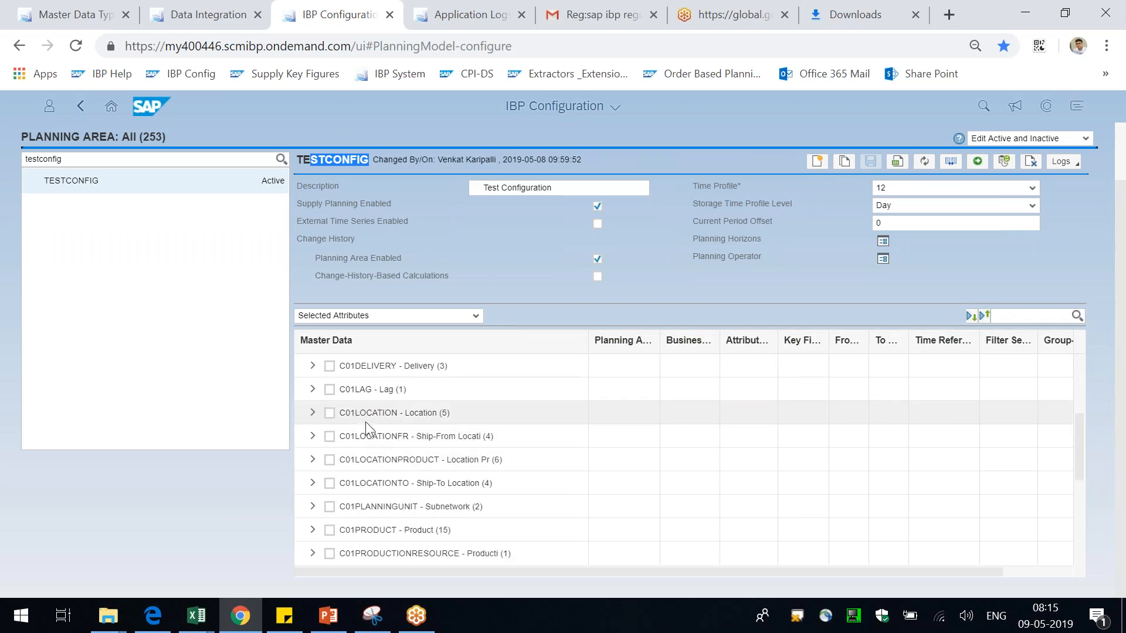
{"action": "scroll", "coordinate": [354, 417], "scroll_direction": "up", "scroll_amount": 1}
{"action": "left_click", "coordinate": [331, 390]}
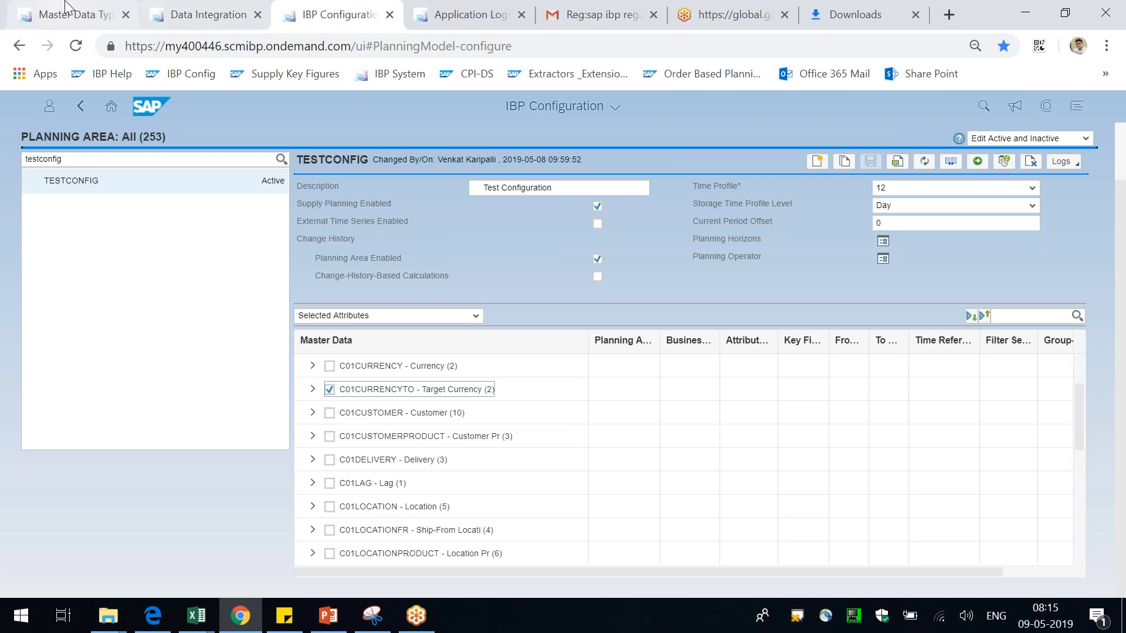
Step: Start a new simple master data type in the Master Data Types app and look over its form sections
{"action": "left_click", "coordinate": [69, 14]}
{"action": "left_click", "coordinate": [651, 253]}
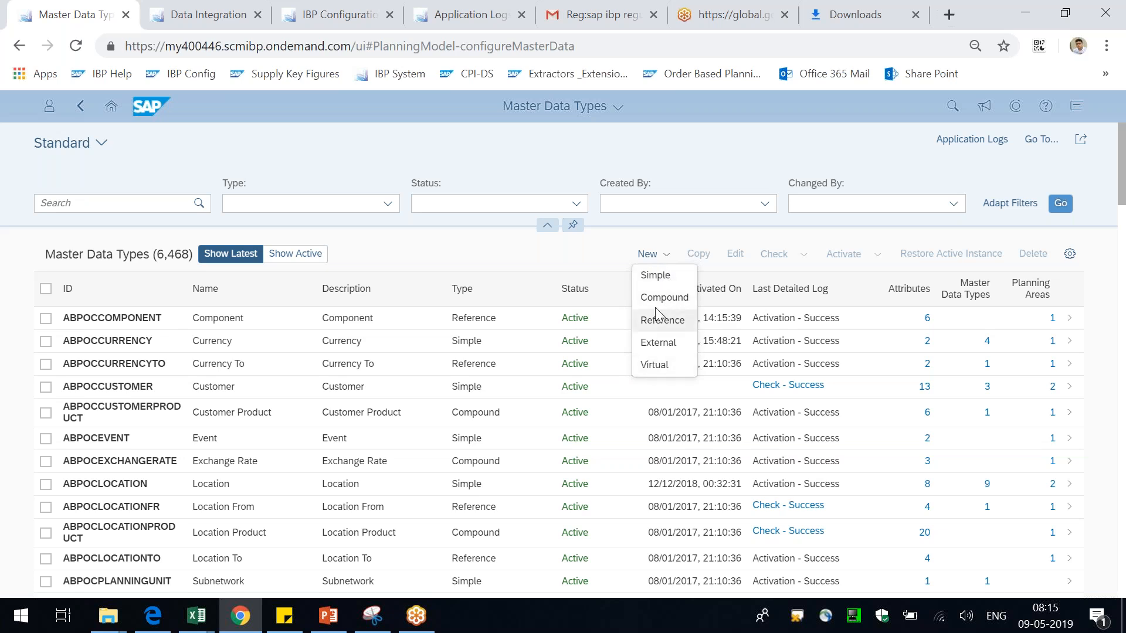
{"action": "left_click", "coordinate": [664, 281]}
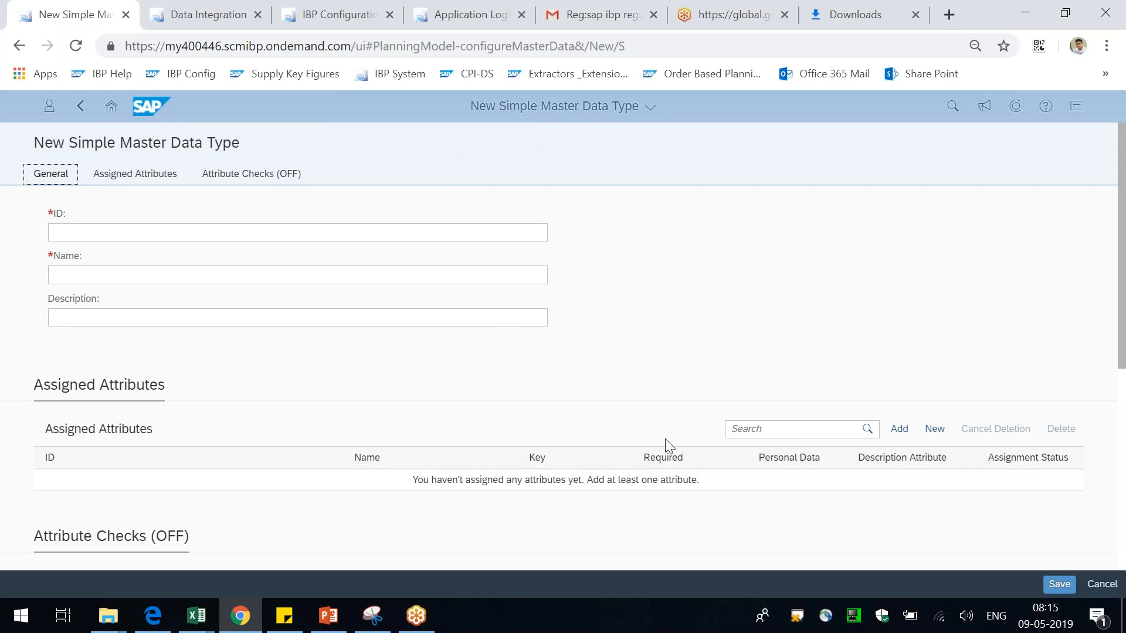
{"action": "scroll", "coordinate": [674, 442], "scroll_direction": "down", "scroll_amount": 4}
{"action": "scroll", "coordinate": [683, 434], "scroll_direction": "up", "scroll_amount": 5}
{"action": "left_click", "coordinate": [124, 175]}
{"action": "left_click", "coordinate": [244, 176]}
{"action": "scroll", "coordinate": [154, 254], "scroll_direction": "up", "scroll_amount": 4}
Step: Set the new master data type's ID to C01MAINTENANCEJOB
{"action": "left_click", "coordinate": [103, 234]}
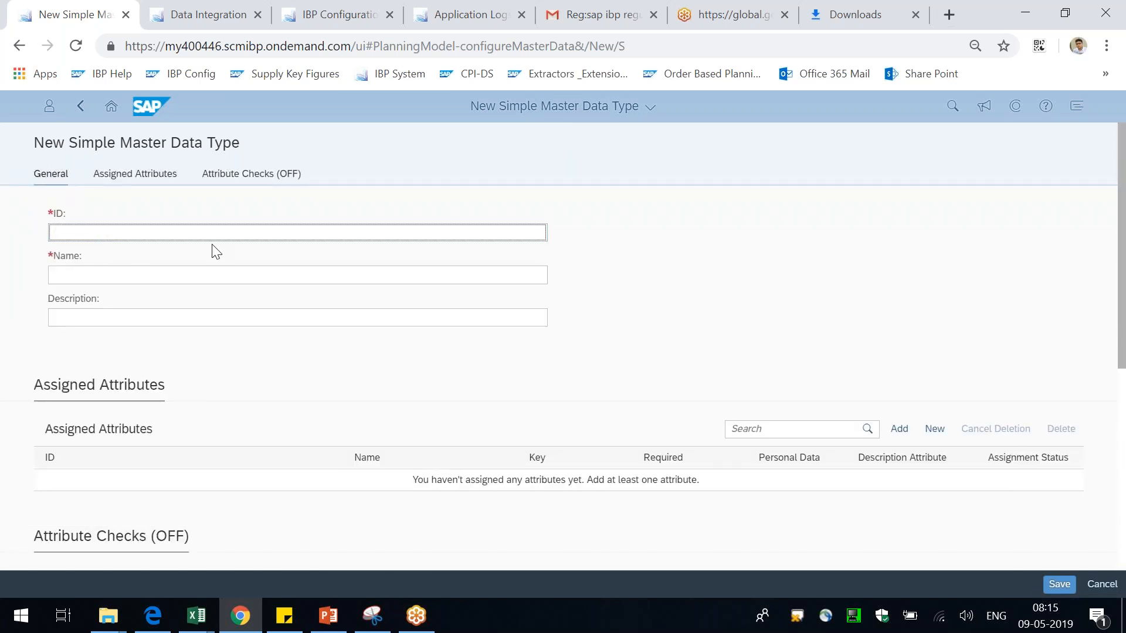
{"action": "type", "text": "C01MAINTENACEJO"}
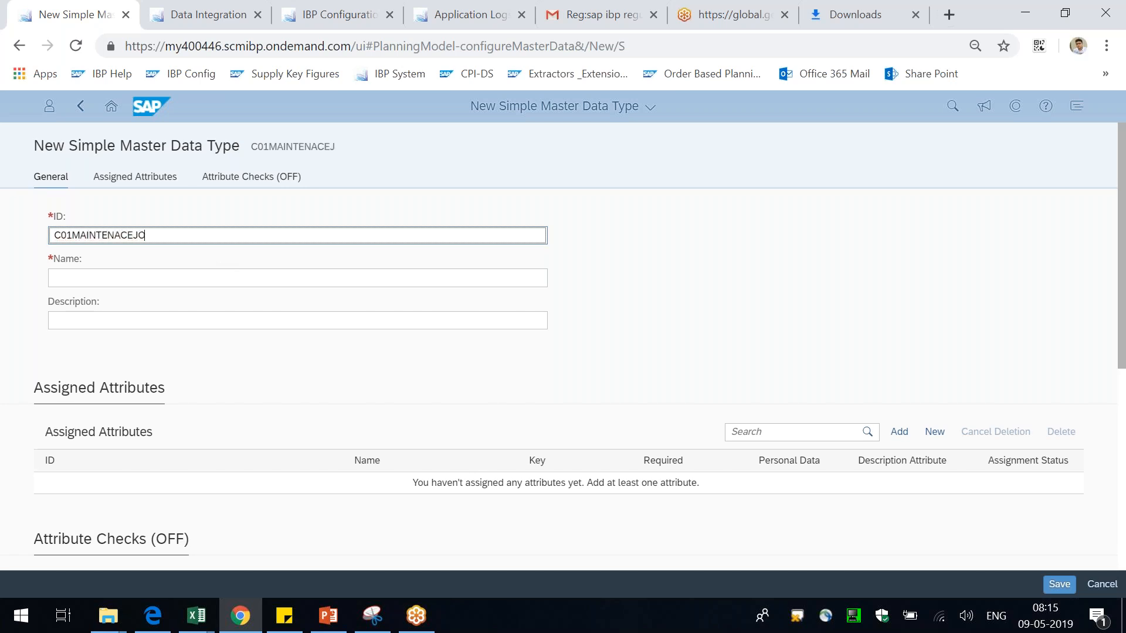
{"action": "type", "text": "B"}
{"action": "key", "text": "BackSpace"}
{"action": "key", "text": "BackSpace"}
{"action": "key", "text": "BackSpace"}
{"action": "key", "text": "BackSpace"}
{"action": "type", "text": "EJOB"}
{"action": "key", "text": "Tab"}
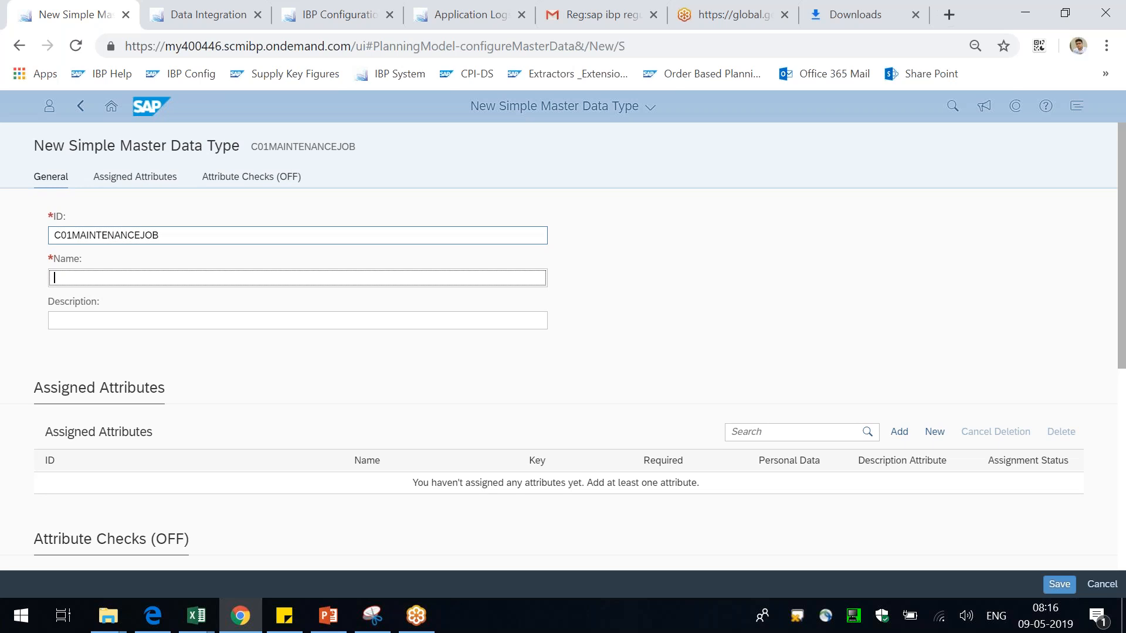
Step: Enter "Maintenance Job" as both the name and the description of the master data type, correcting the misspelling
{"action": "type", "text": "Maintancen"}
{"action": "key", "text": "BackSpace"}
{"action": "key", "text": "BackSpace"}
{"action": "key", "text": "BackSpace"}
{"action": "type", "text": "ance Job"}
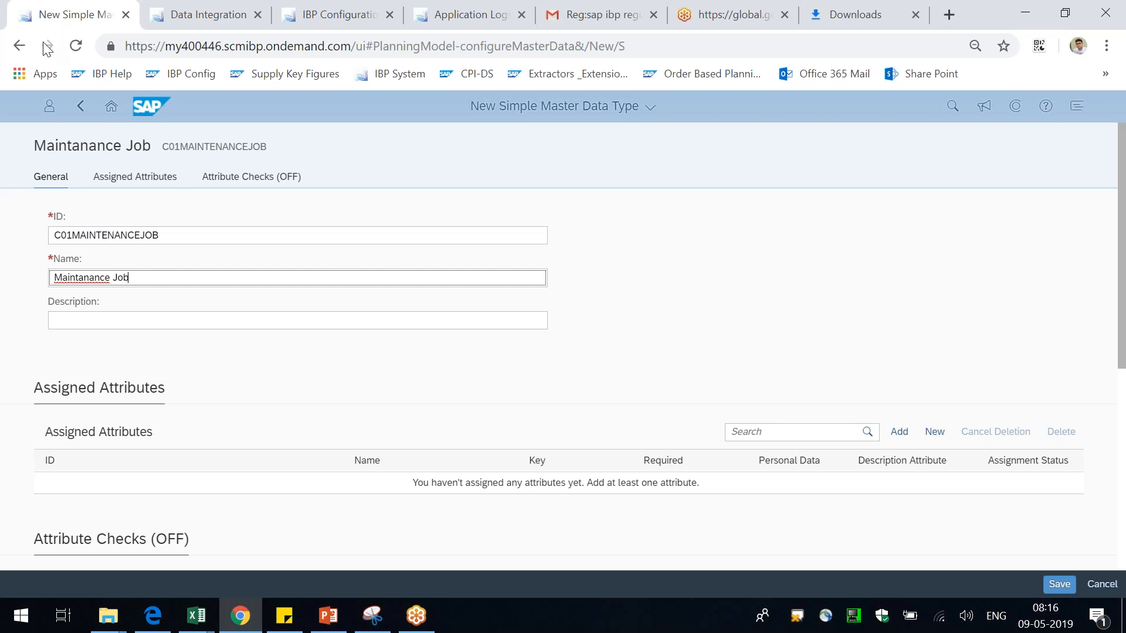
{"action": "right_click", "coordinate": [97, 281]}
{"action": "left_click", "coordinate": [131, 294]}
{"action": "left_click_drag", "start_coordinate": [130, 278], "coordinate": [22, 288]}
{"action": "key", "text": "ctrl+c"}
{"action": "left_click", "coordinate": [106, 320]}
{"action": "key", "text": "ctrl+v"}
{"action": "left_click", "coordinate": [456, 357]}
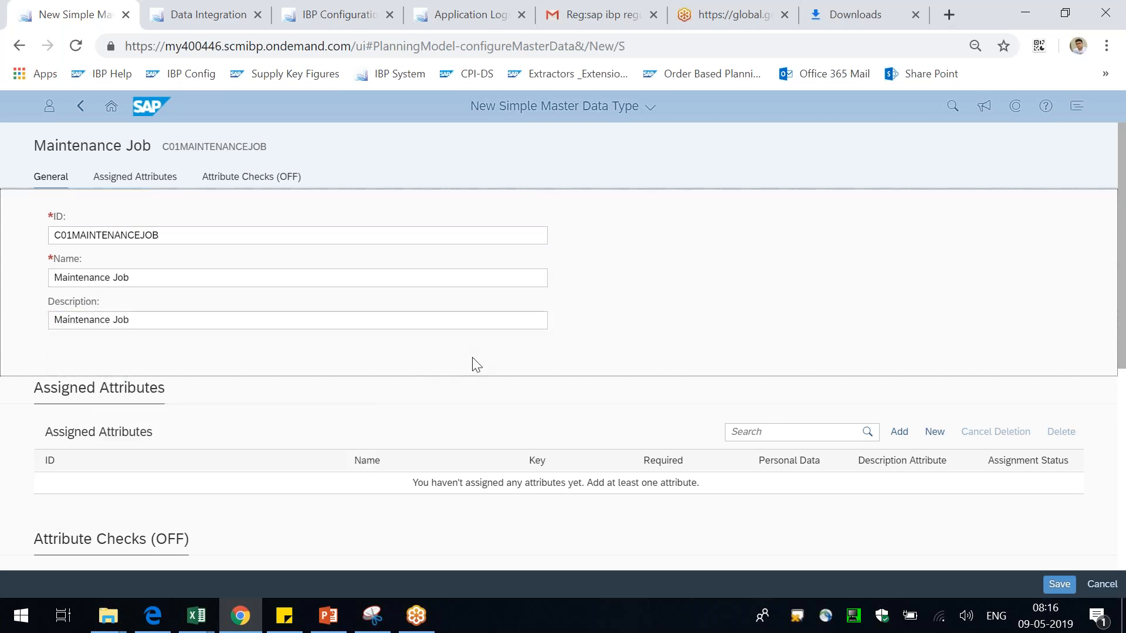
Step: Switch to PowerPoint to check the Maintenance Job attributes on the Capacity Planning slide, and return to the browser
{"action": "left_click_drag", "start_coordinate": [51, 388], "coordinate": [165, 393]}
{"action": "left_click", "coordinate": [328, 615]}
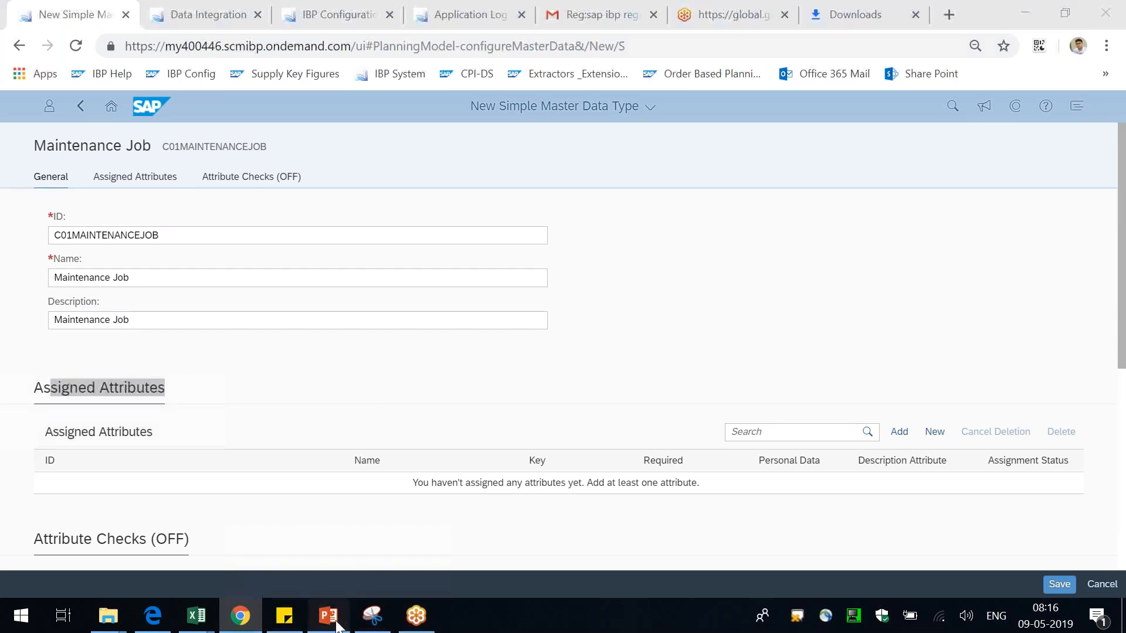
{"action": "left_click_drag", "start_coordinate": [418, 471], "coordinate": [328, 414]}
{"action": "left_click", "coordinate": [449, 414]}
{"action": "left_click", "coordinate": [267, 445]}
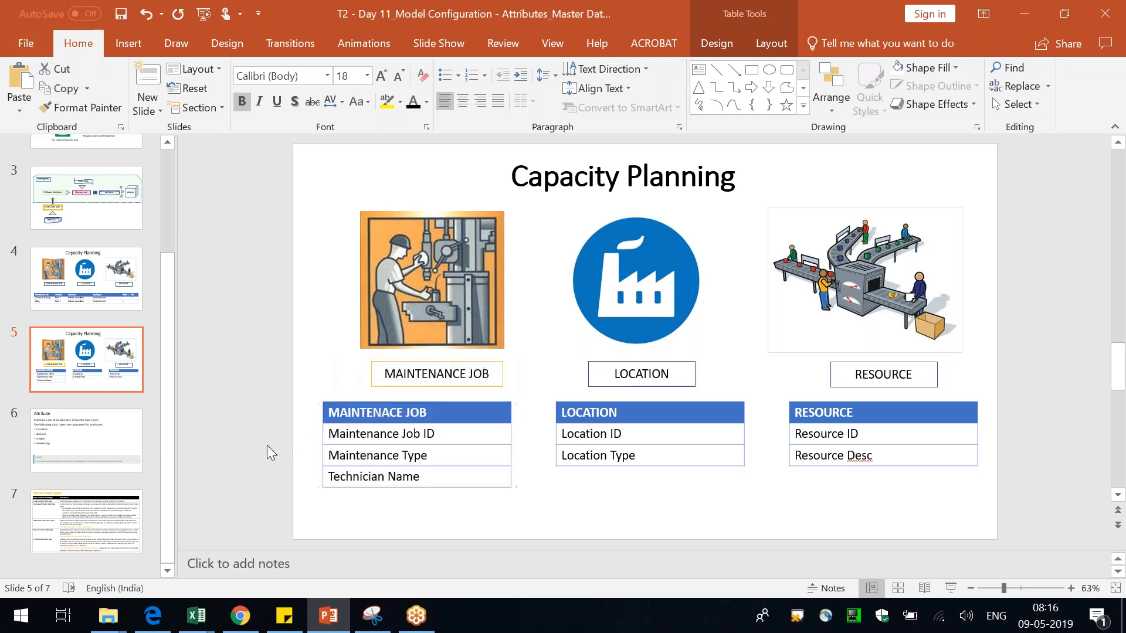
{"action": "key", "text": "alt+Tab"}
{"action": "left_click", "coordinate": [450, 401]}
Step: Assign the existing attributes ZMAINTENANCEJOB, ZMAINTENANCEJOBTECHNICIAN and ZMAINTENANCETYPE to the master data type, without creating any new attribute
{"action": "left_click_drag", "start_coordinate": [78, 388], "coordinate": [169, 381]}
{"action": "scroll", "coordinate": [329, 367], "scroll_direction": "down", "scroll_amount": 3}
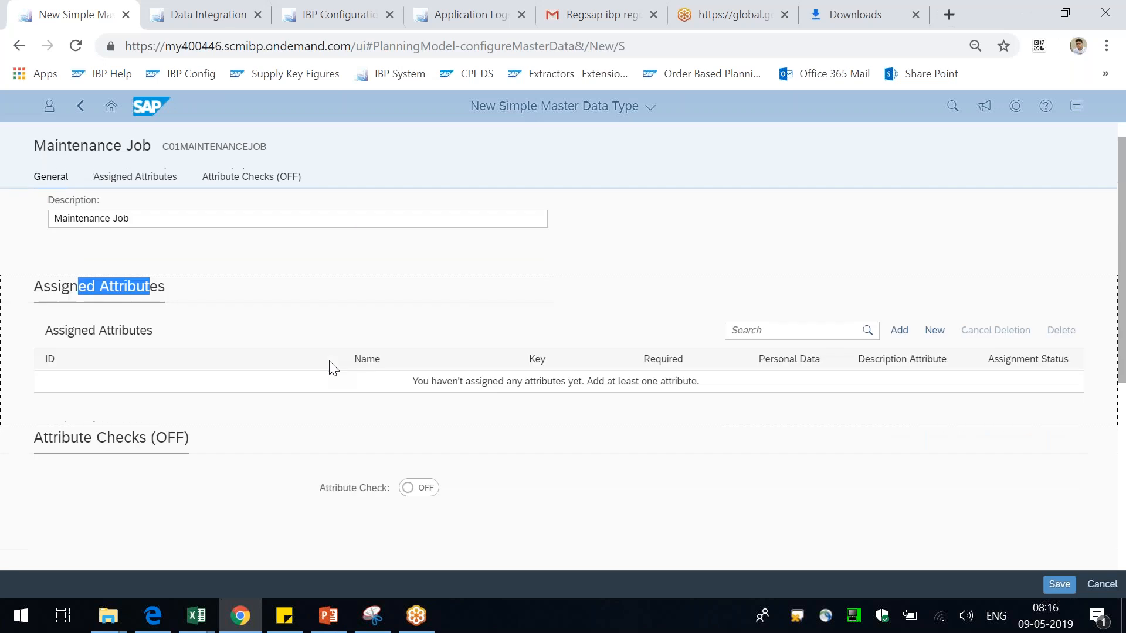
{"action": "left_click", "coordinate": [897, 258]}
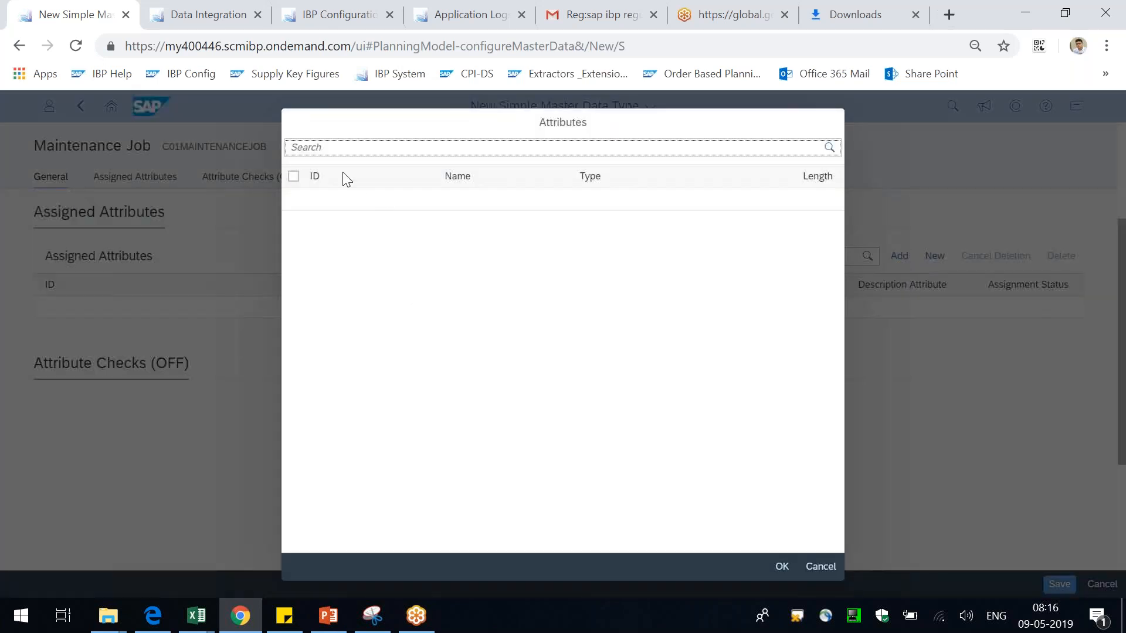
{"action": "type", "text": "Z"}
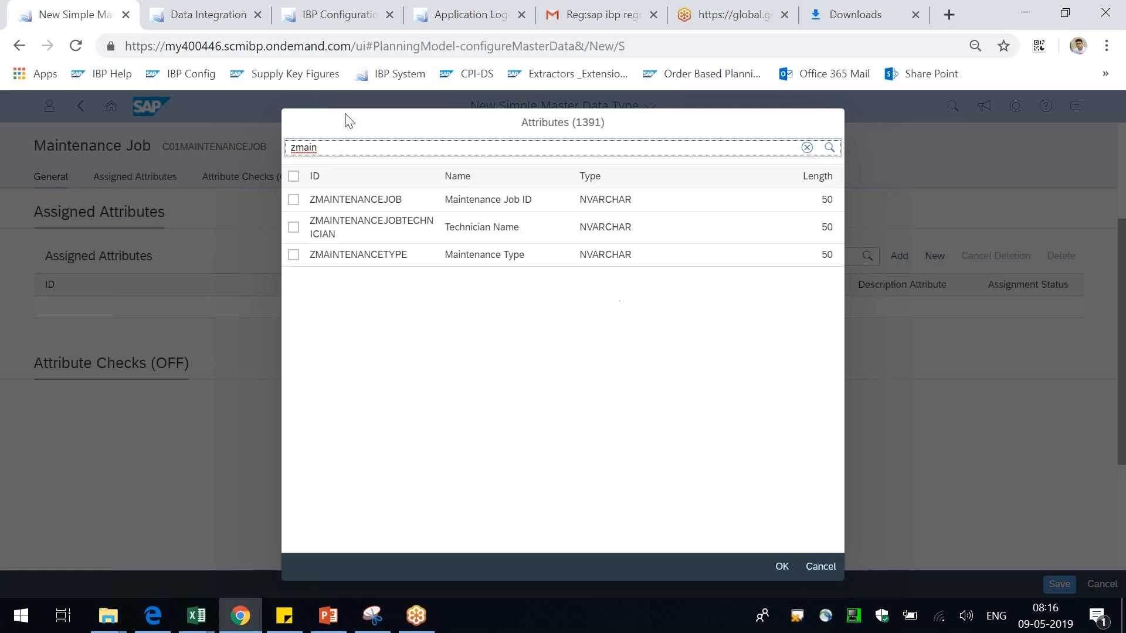
{"action": "left_click", "coordinate": [293, 177]}
{"action": "left_click", "coordinate": [776, 568]}
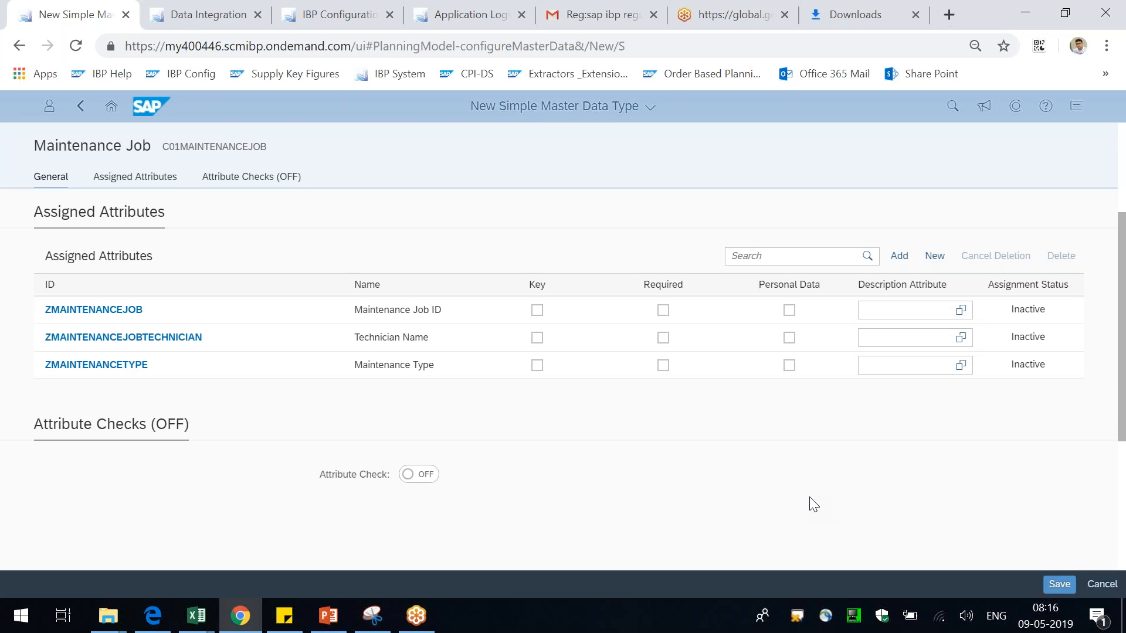
{"action": "left_click", "coordinate": [937, 259]}
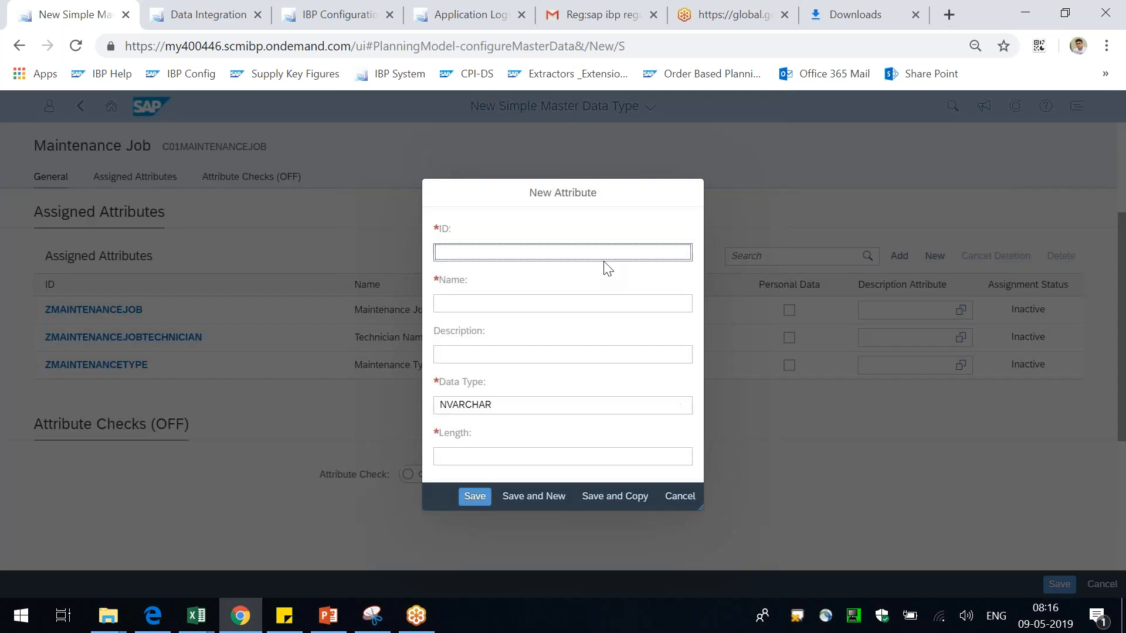
{"action": "left_click", "coordinate": [687, 500]}
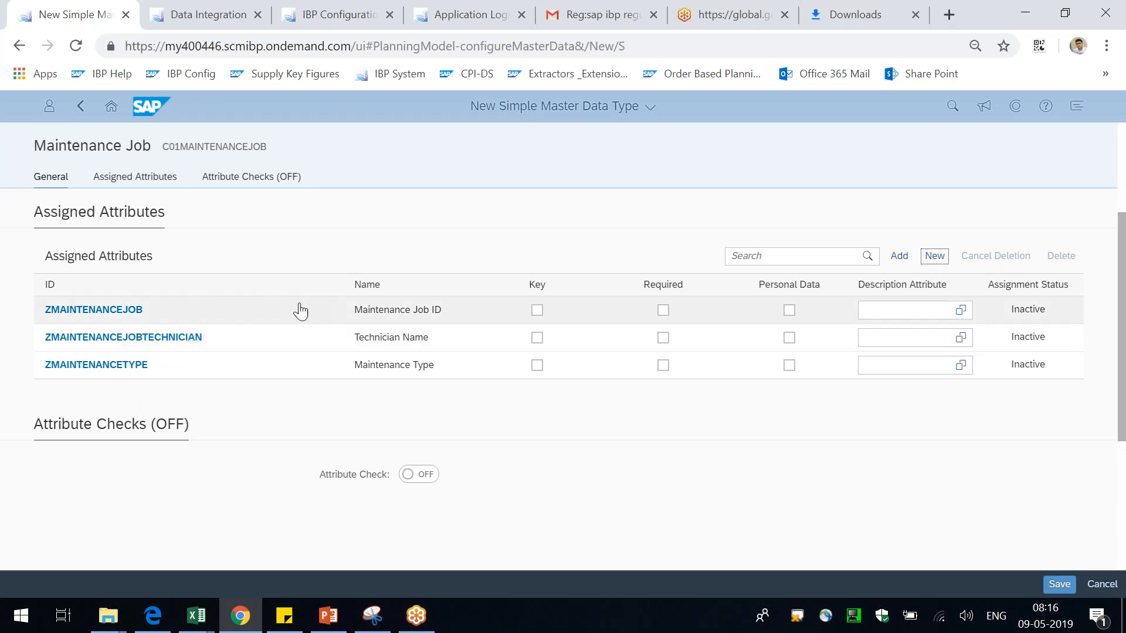
Step: Mark ZMAINTENANCEJOB as the key attribute and save the Maintenance Job master data type
{"action": "left_click", "coordinate": [538, 309]}
{"action": "left_click", "coordinate": [671, 288]}
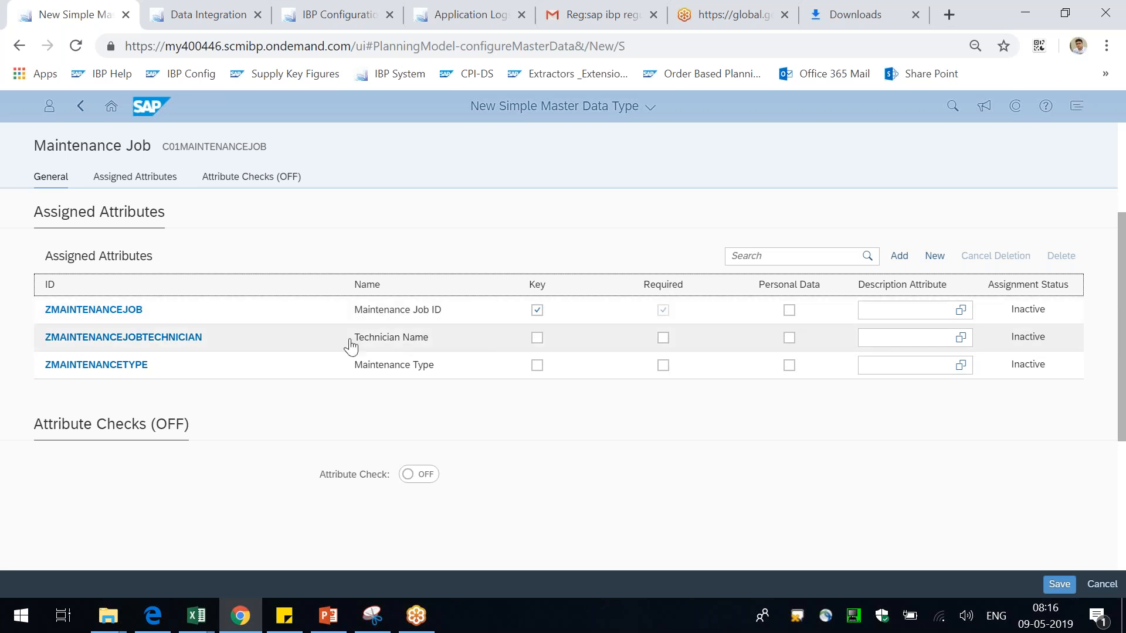
{"action": "left_click", "coordinate": [191, 147]}
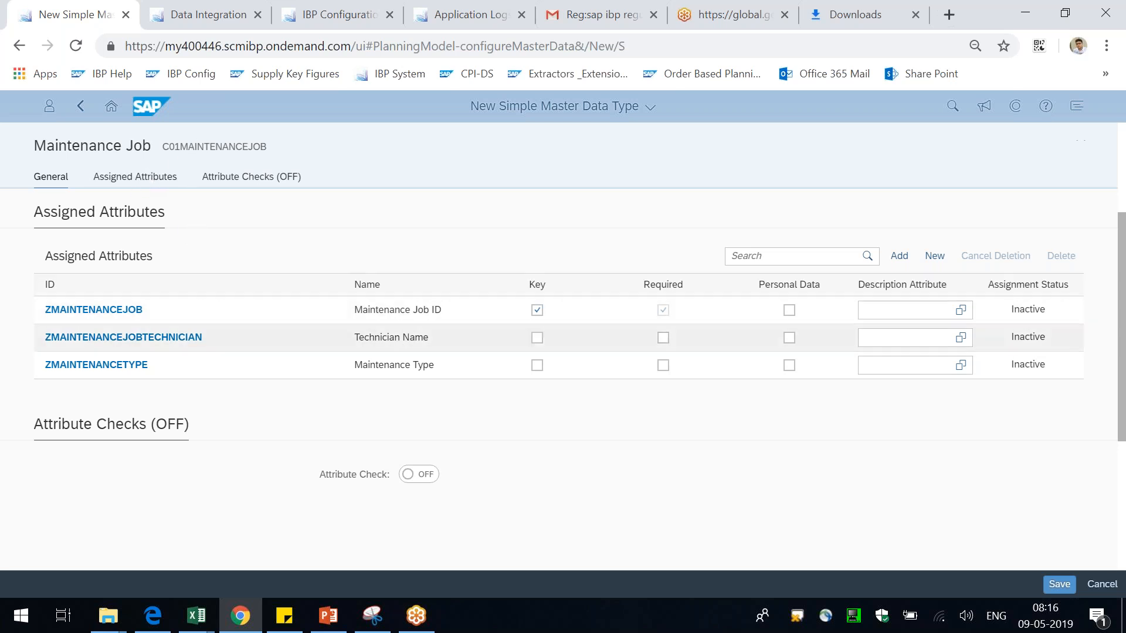
{"action": "left_click", "coordinate": [1058, 585]}
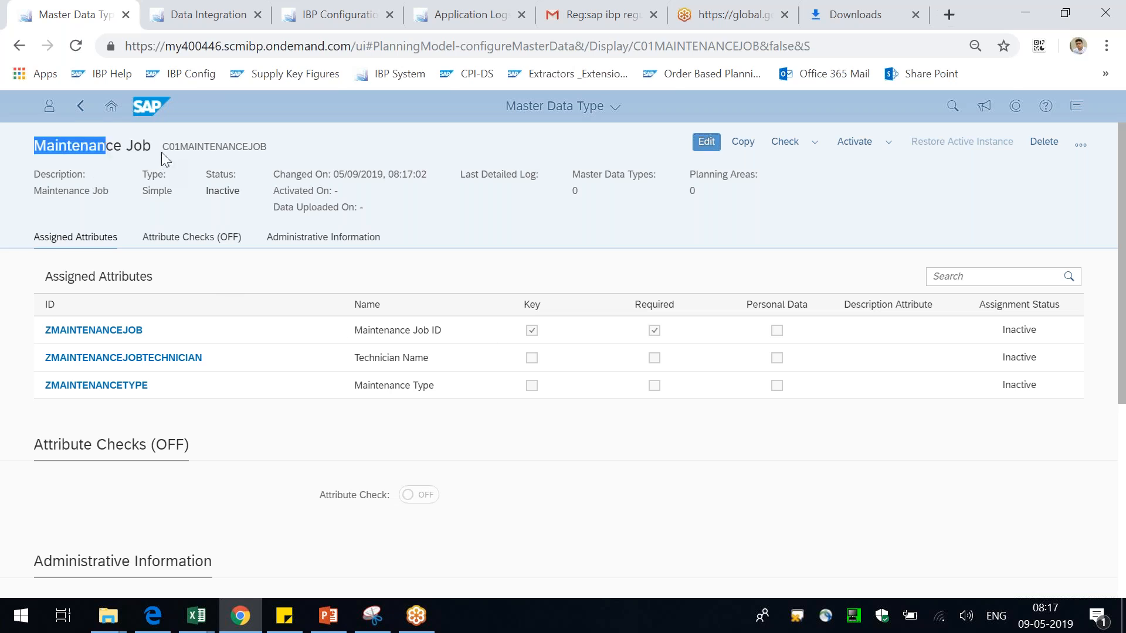
Step: Review the saved Maintenance Job master data type: its ID, change and activation dates, assigned attributes and administrative information
{"action": "left_click_drag", "start_coordinate": [161, 149], "coordinate": [261, 149]}
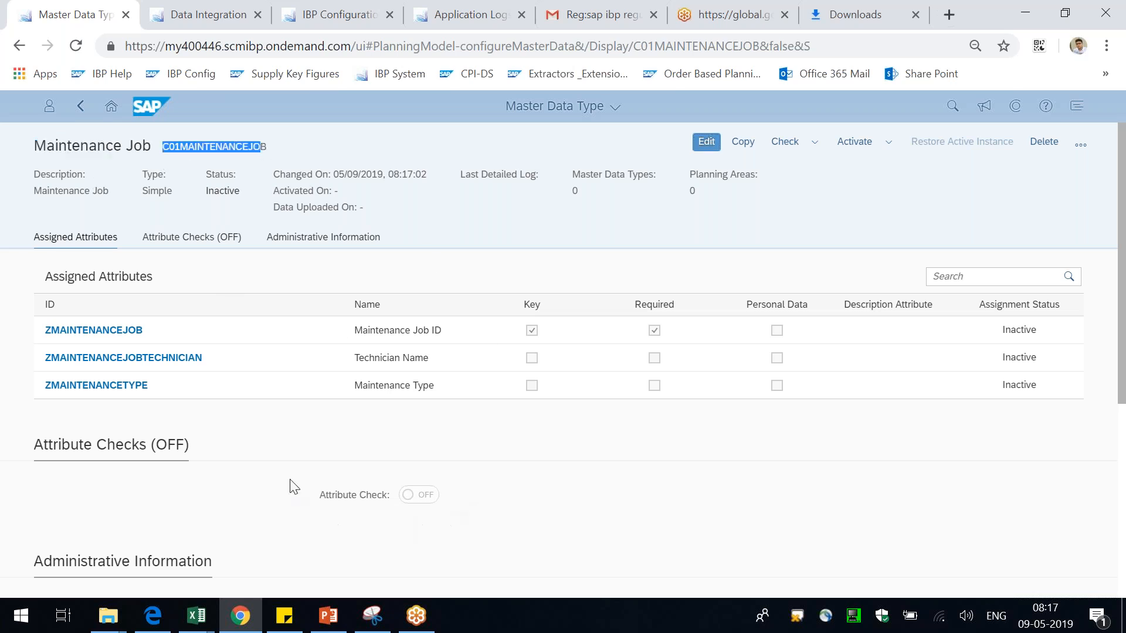
{"action": "left_click_drag", "start_coordinate": [286, 174], "coordinate": [432, 239]}
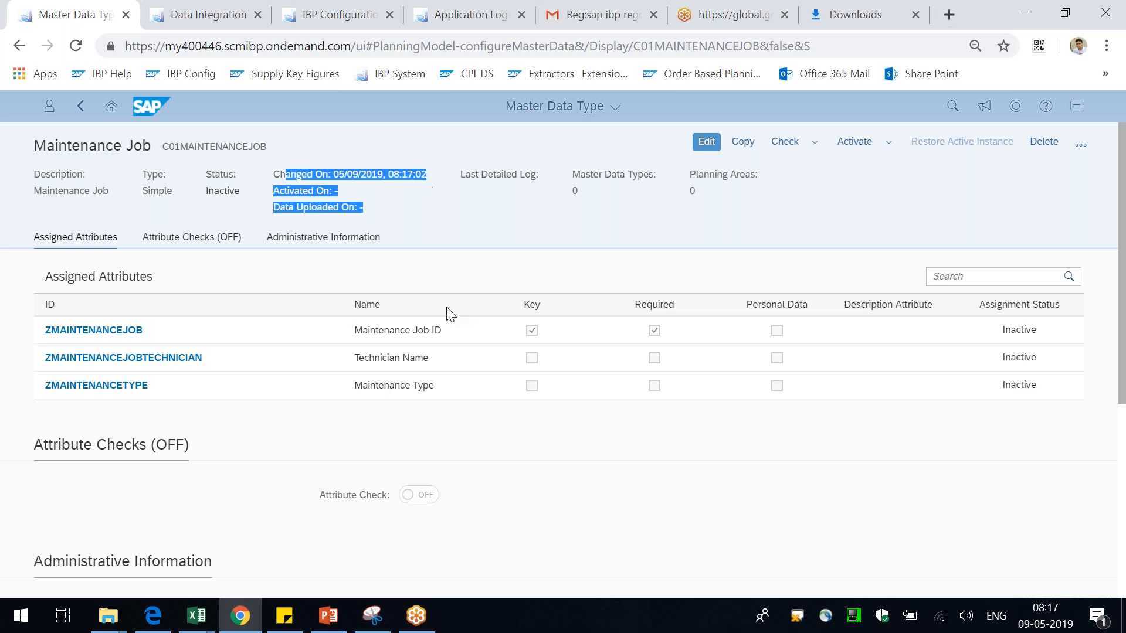
{"action": "left_click", "coordinate": [378, 445]}
{"action": "left_click_drag", "start_coordinate": [58, 279], "coordinate": [154, 278]}
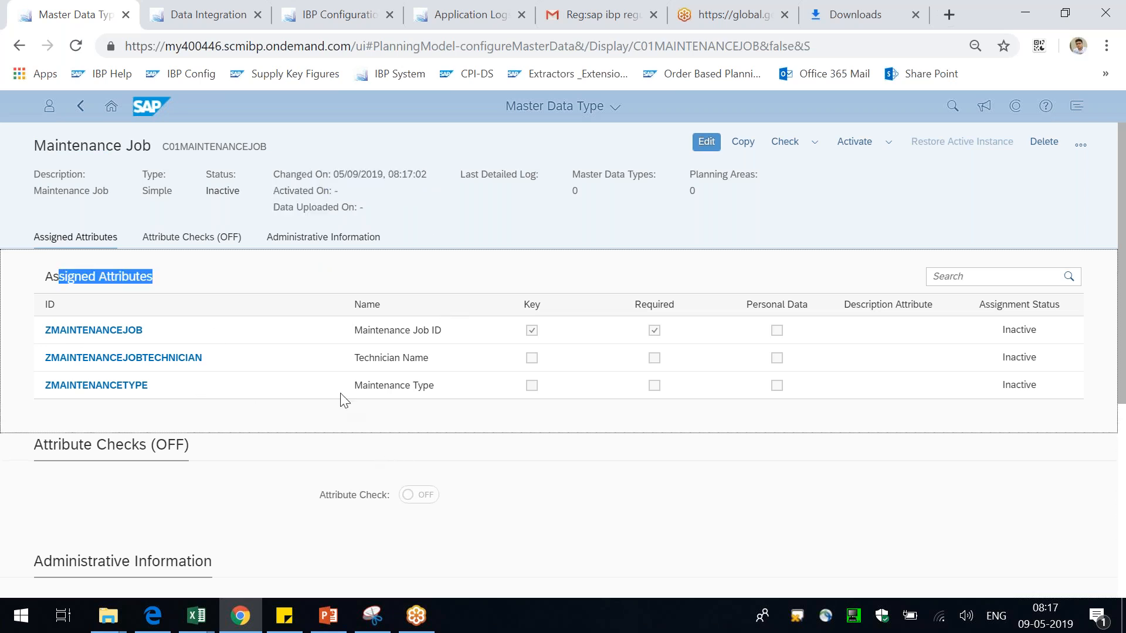
{"action": "scroll", "coordinate": [481, 449], "scroll_direction": "down", "scroll_amount": 5}
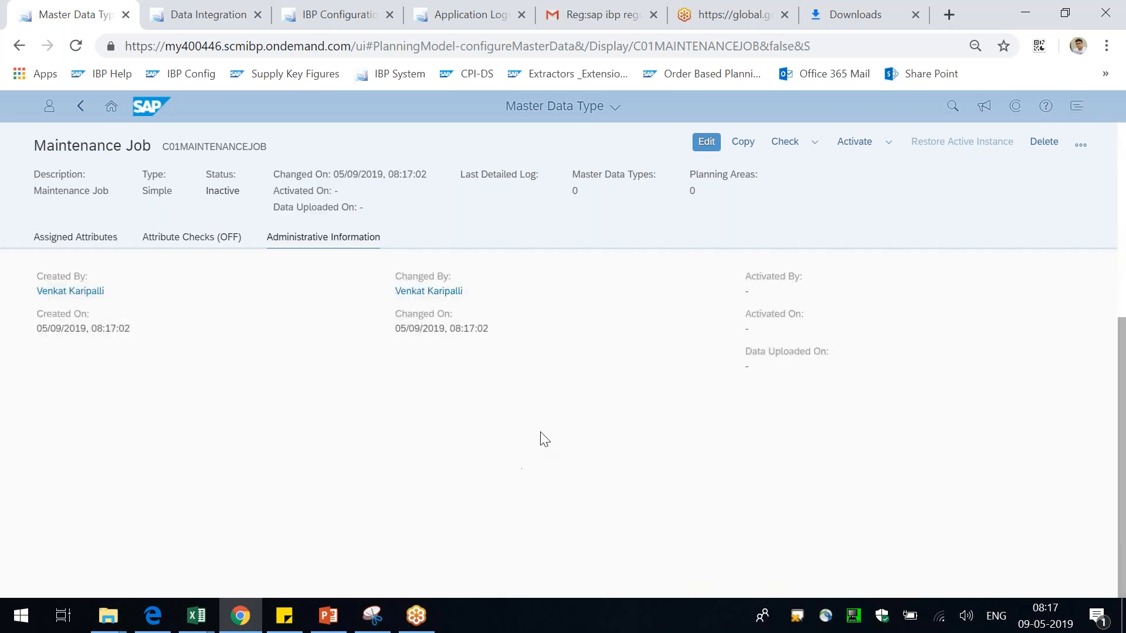
{"action": "scroll", "coordinate": [601, 246], "scroll_direction": "up", "scroll_amount": 5}
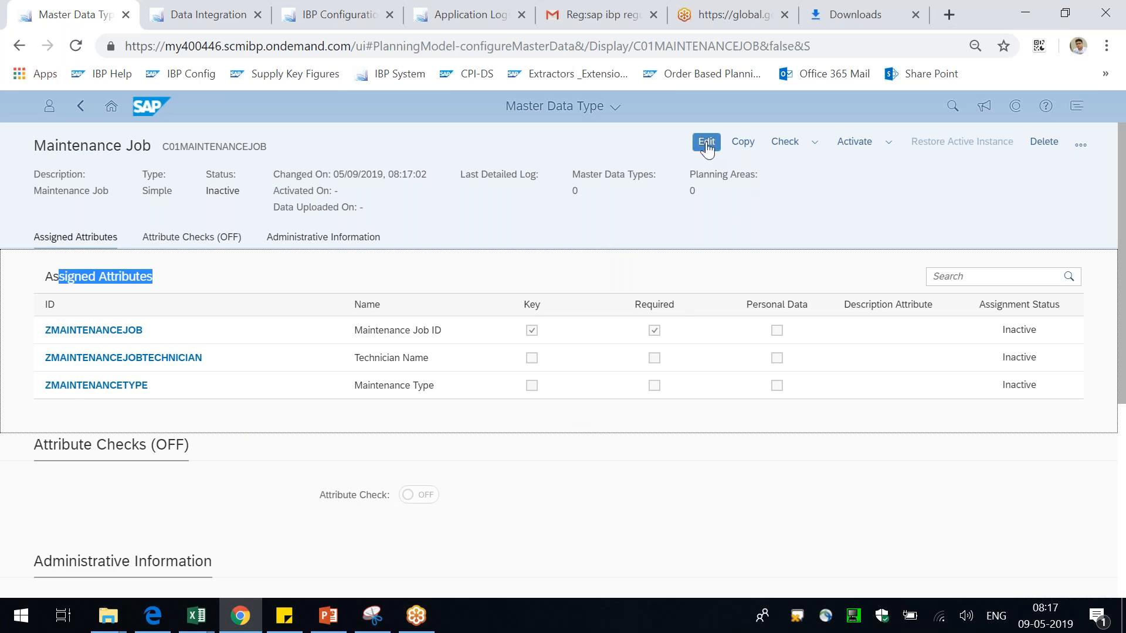
{"action": "left_click", "coordinate": [678, 389]}
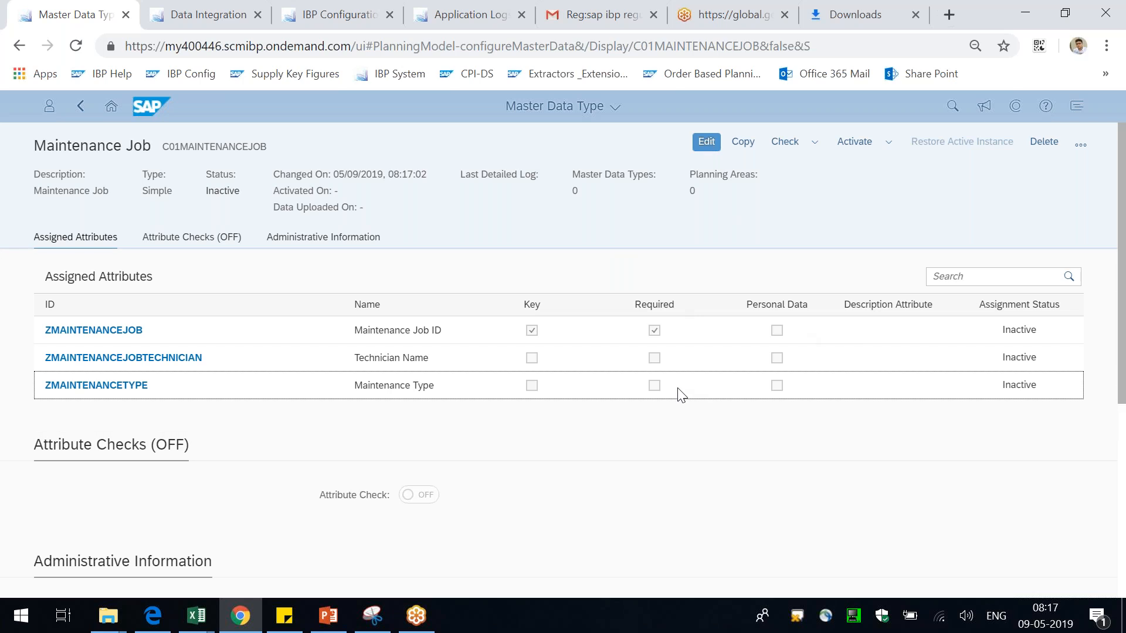
Step: Switch to PowerPoint, present the Planning Area slide and pen a circled 1 beside Attributes and a circled 2 beside Master Data Types
{"action": "left_click", "coordinate": [331, 625]}
{"action": "left_click", "coordinate": [87, 214]}
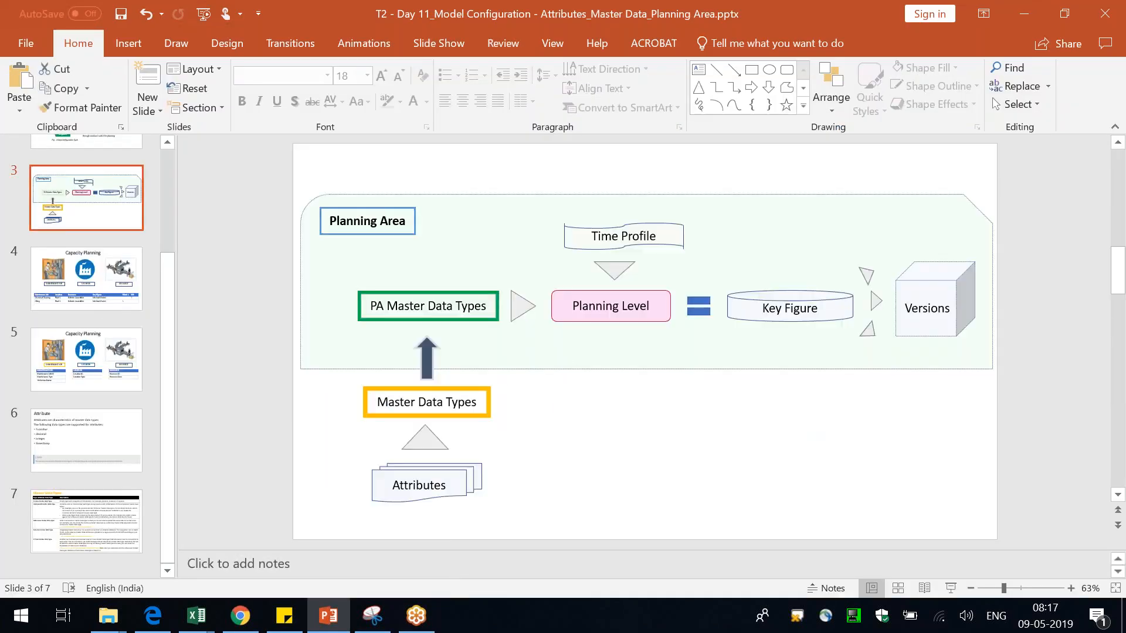
{"action": "left_click", "coordinate": [955, 589]}
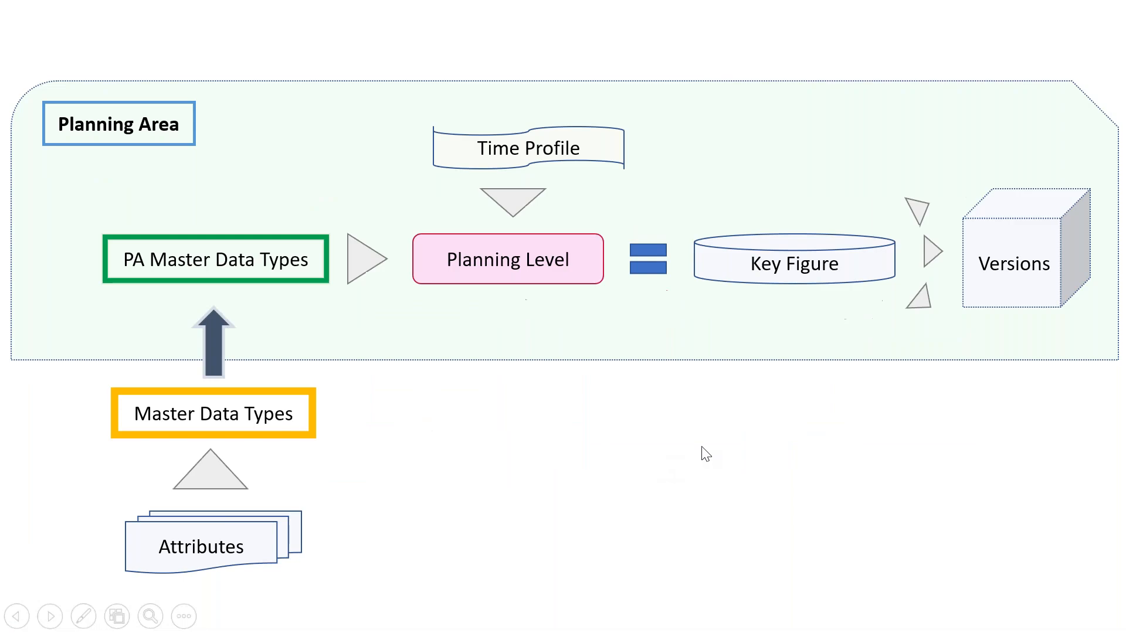
{"action": "right_click", "coordinate": [705, 454]}
{"action": "mouse_move", "coordinate": [768, 380]}
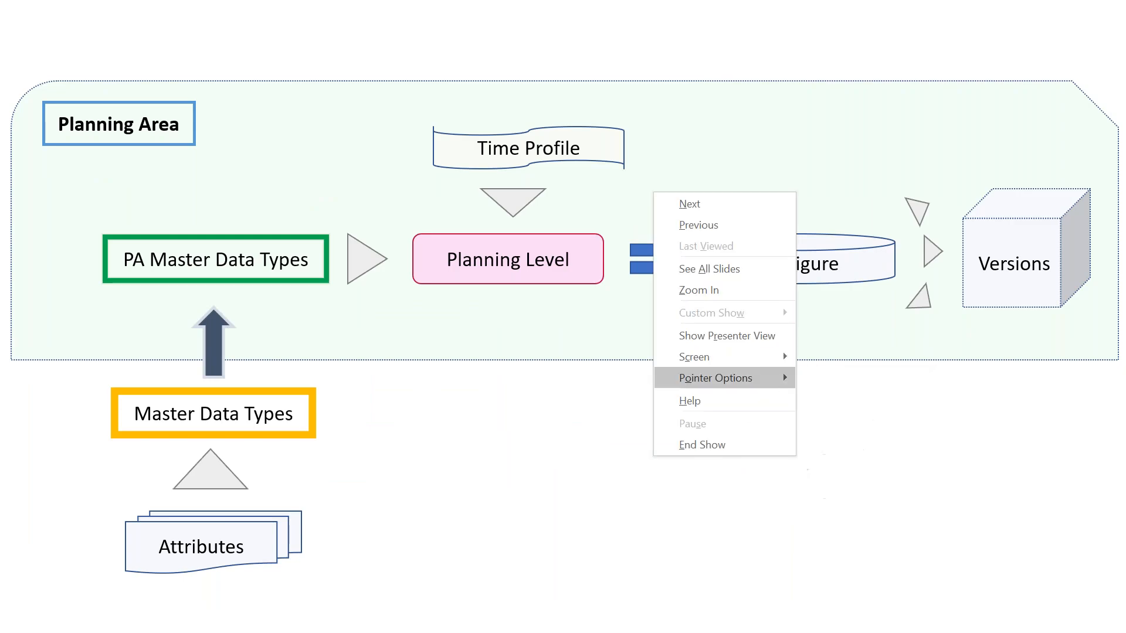
{"action": "left_click", "coordinate": [843, 400]}
{"action": "mouse_move", "coordinate": [348, 511]}
{"action": "left_mouse_down"}
{"action": "mouse_move", "coordinate": [328, 538]}
{"action": "mouse_move", "coordinate": [346, 507]}
{"action": "left_mouse_up"}
{"action": "left_click", "coordinate": [367, 422]}
{"action": "mouse_move", "coordinate": [343, 412]}
{"action": "left_mouse_down"}
{"action": "mouse_move", "coordinate": [361, 422]}
{"action": "mouse_move", "coordinate": [338, 424]}
{"action": "mouse_move", "coordinate": [370, 440]}
{"action": "mouse_move", "coordinate": [375, 384]}
{"action": "left_mouse_up"}
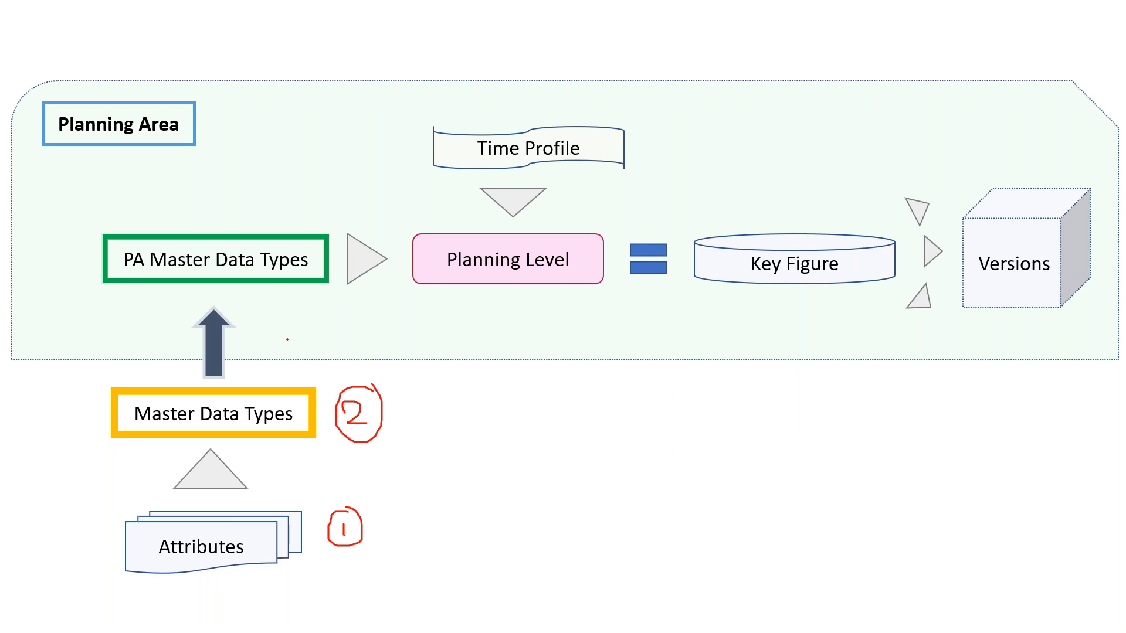
Step: Return to the browser's IBP Configuration page and deselect C01CURRENCYTO - Target Currency in the TESTCONFIG planning area's selected attributes
{"action": "key", "text": "alt+Tab"}
{"action": "key", "text": "alt+Tab"}
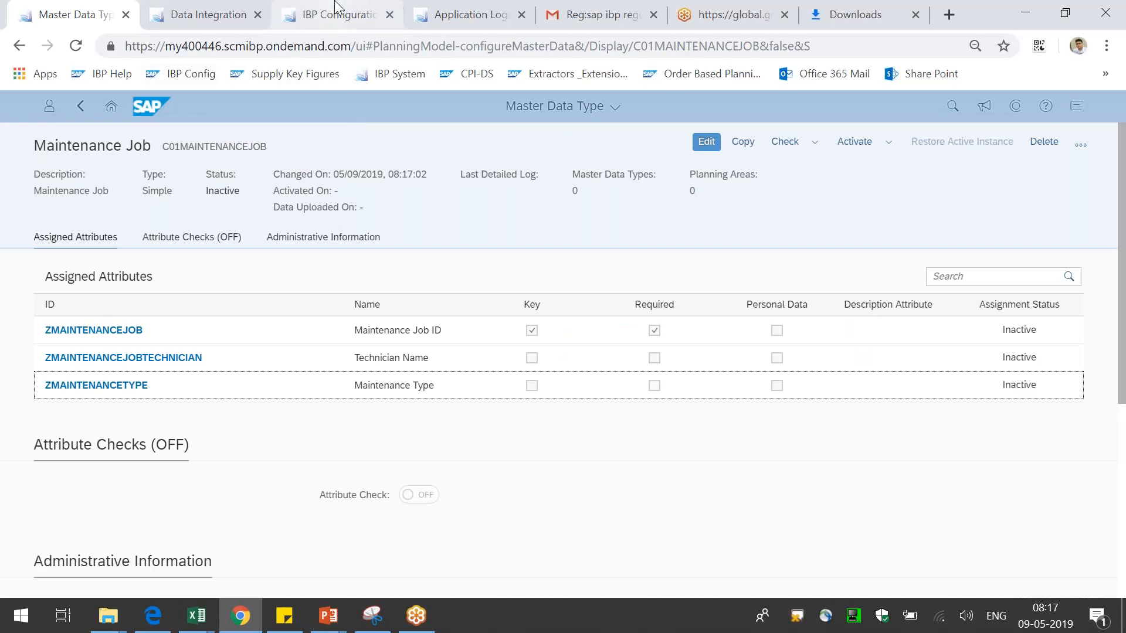
{"action": "left_click", "coordinate": [336, 7]}
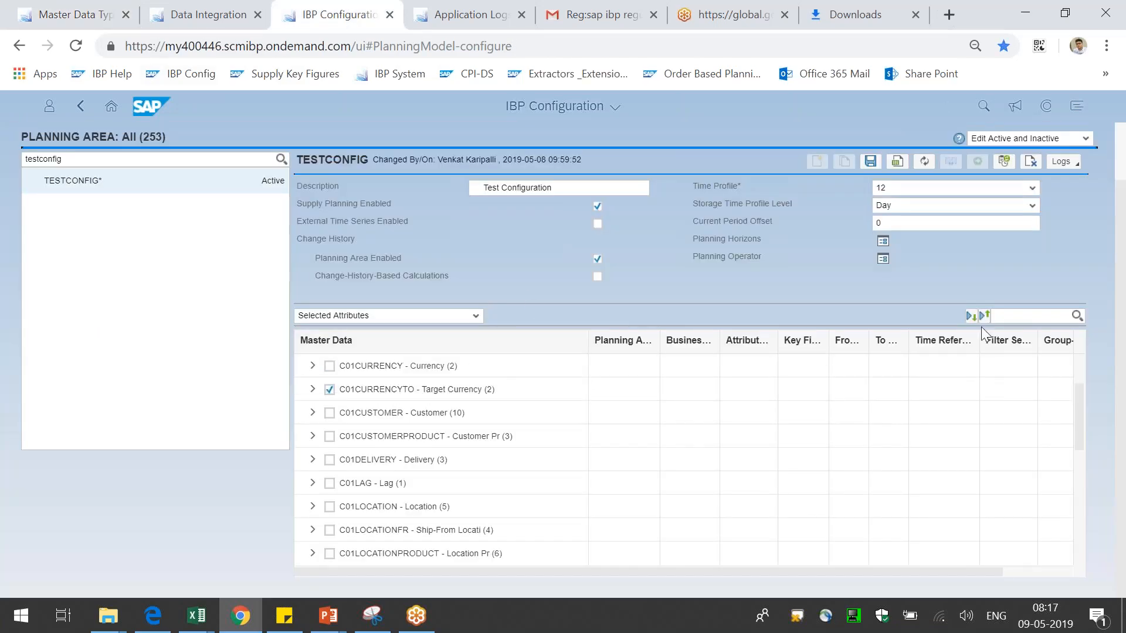
{"action": "left_click", "coordinate": [329, 389]}
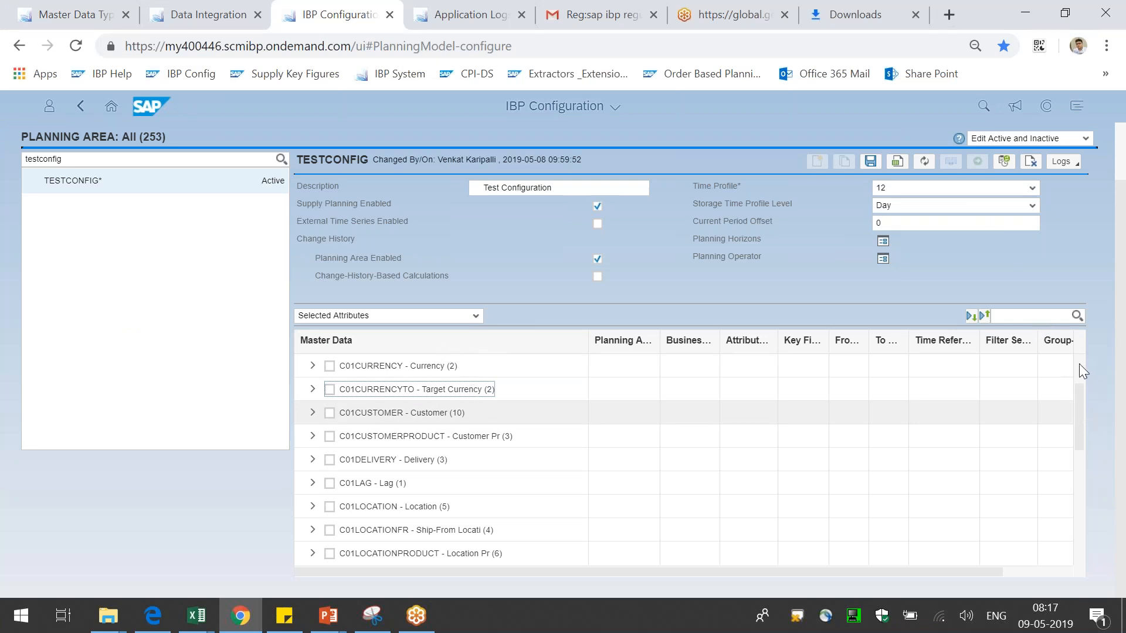
{"action": "scroll", "coordinate": [1079, 363], "scroll_direction": "up", "scroll_amount": 2}
{"action": "left_click_drag", "start_coordinate": [1075, 374], "coordinate": [1082, 532]}
{"action": "scroll", "coordinate": [1087, 411], "scroll_direction": "up", "scroll_amount": 6}
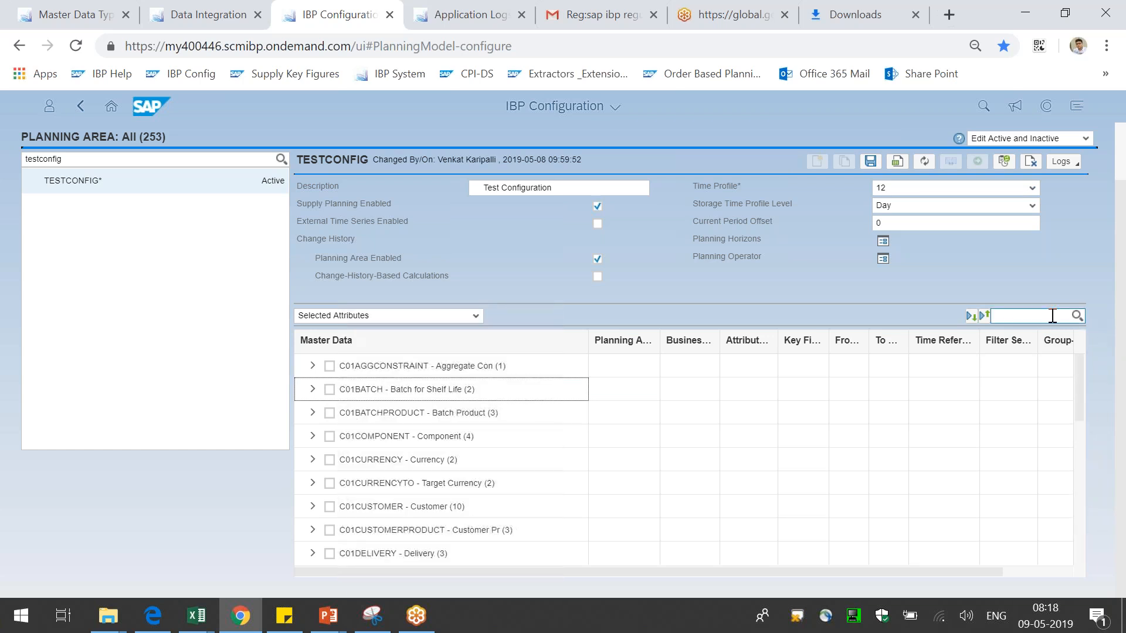
Step: Display the available attributes for TESTCONFIG and browse the list of master data types
{"action": "left_click", "coordinate": [476, 316]}
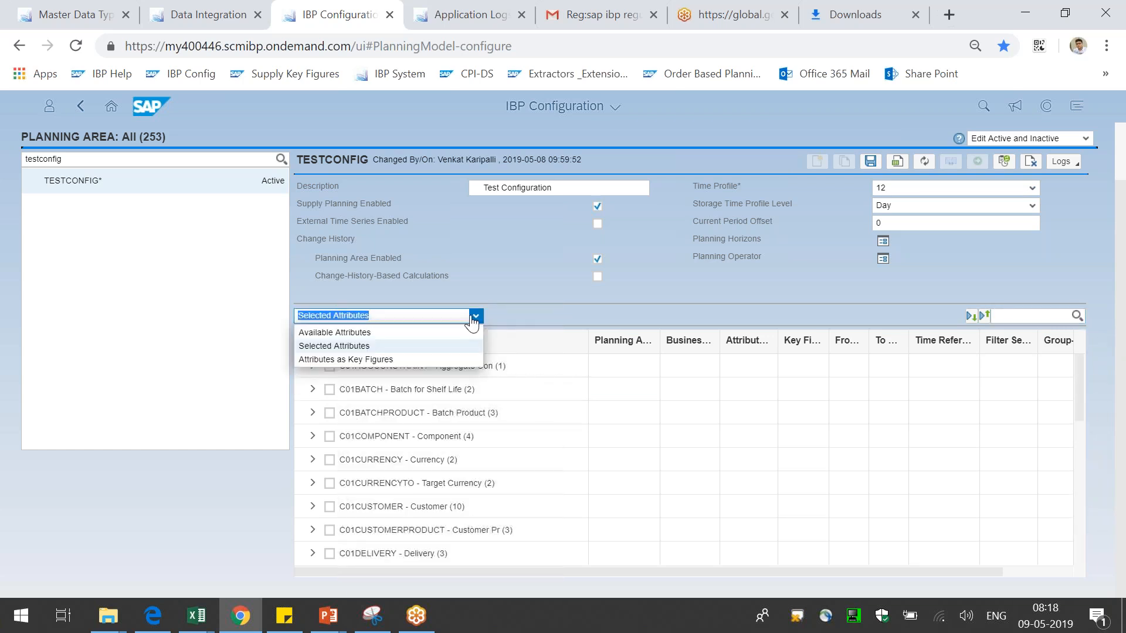
{"action": "left_click", "coordinate": [387, 346]}
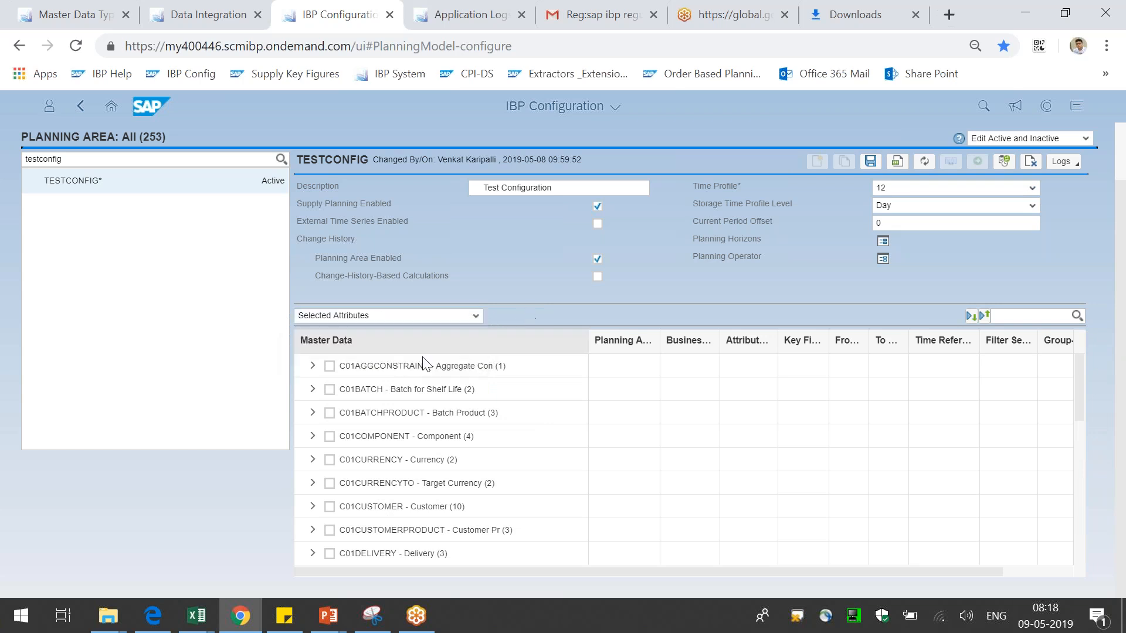
{"action": "left_click", "coordinate": [478, 319]}
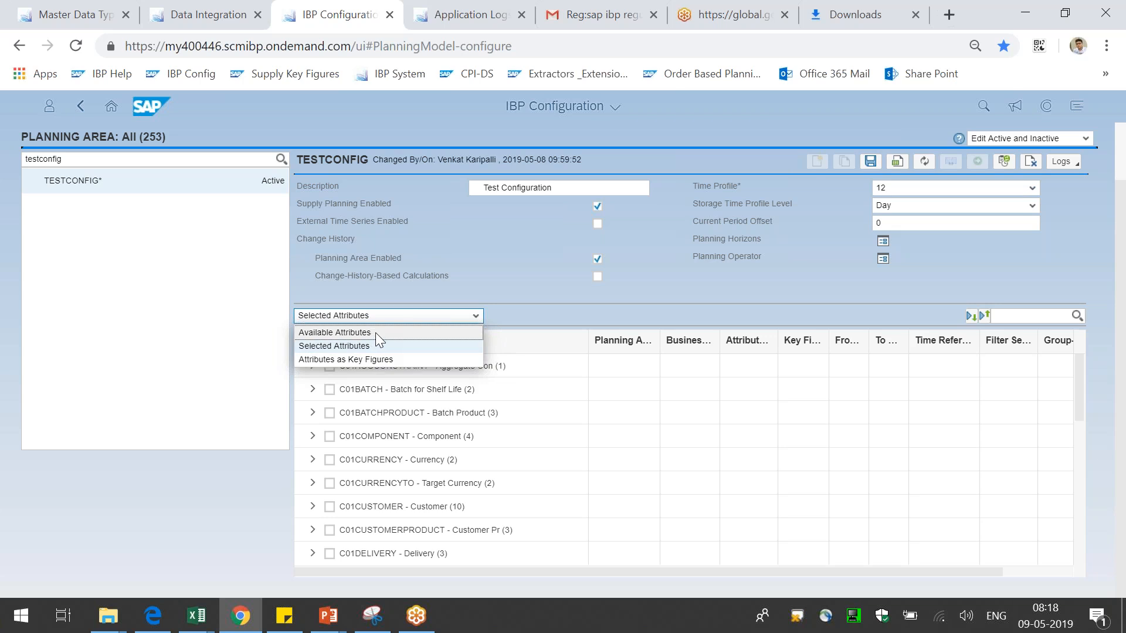
{"action": "left_click", "coordinate": [335, 332]}
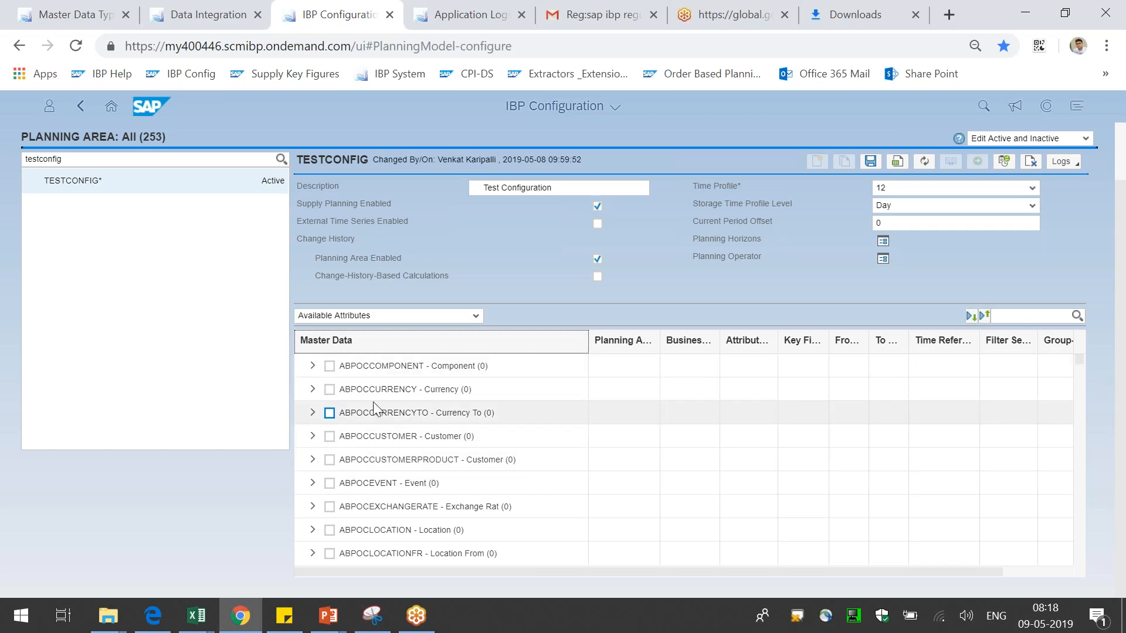
{"action": "scroll", "coordinate": [469, 477], "scroll_direction": "down", "scroll_amount": 10}
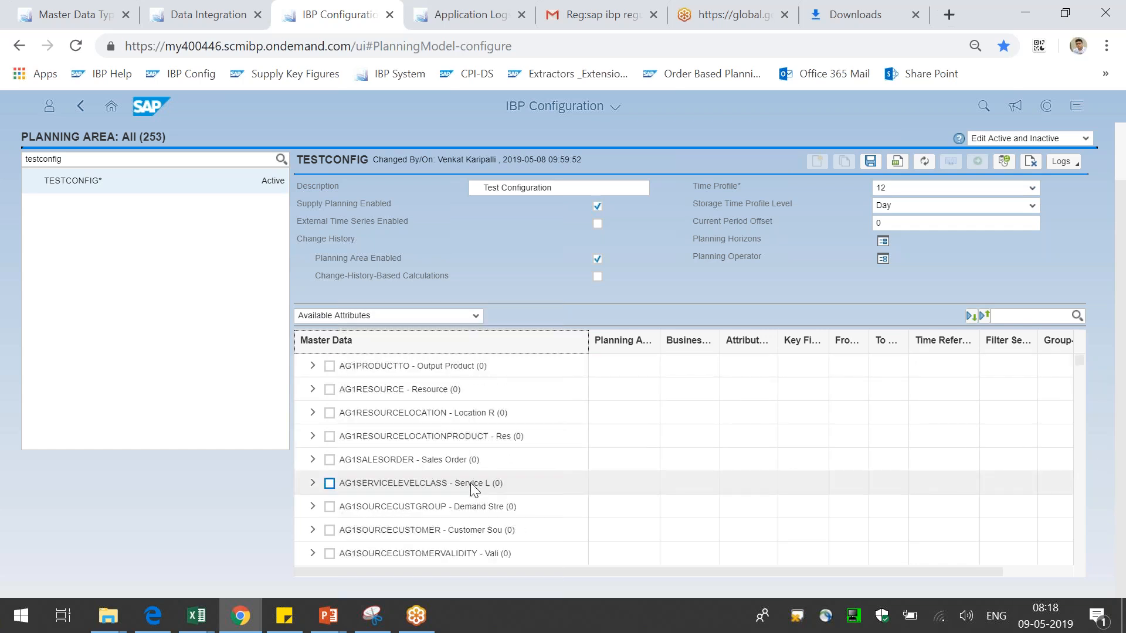
{"action": "scroll", "coordinate": [358, 440], "scroll_direction": "up", "scroll_amount": 3}
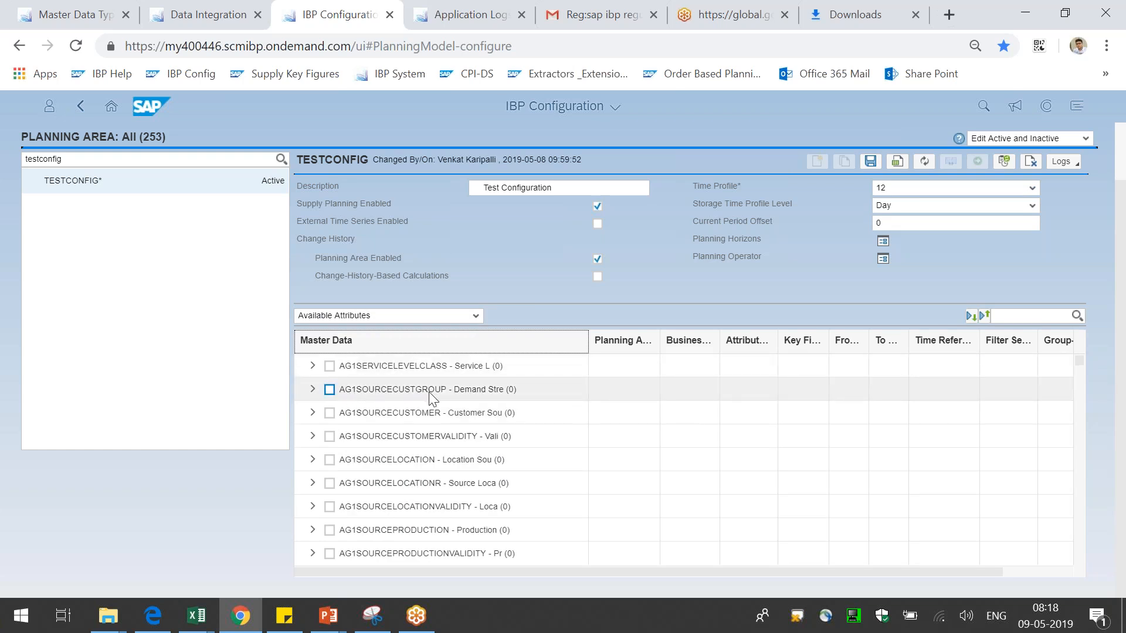
{"action": "scroll", "coordinate": [446, 469], "scroll_direction": "down", "scroll_amount": 3}
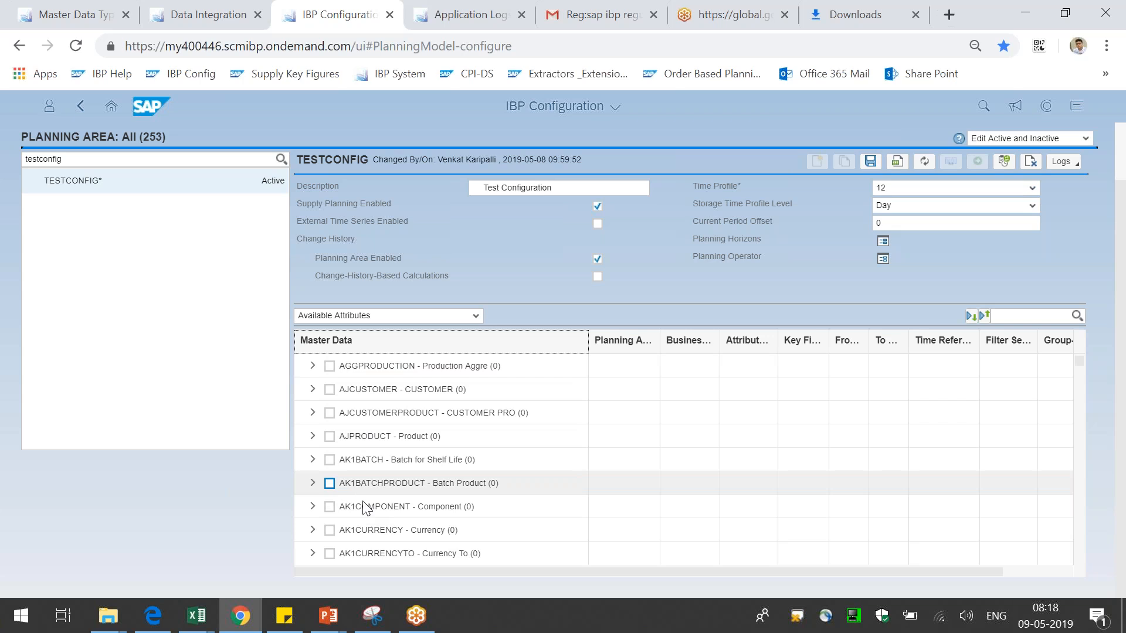
{"action": "scroll", "coordinate": [431, 536], "scroll_direction": "down", "scroll_amount": 3}
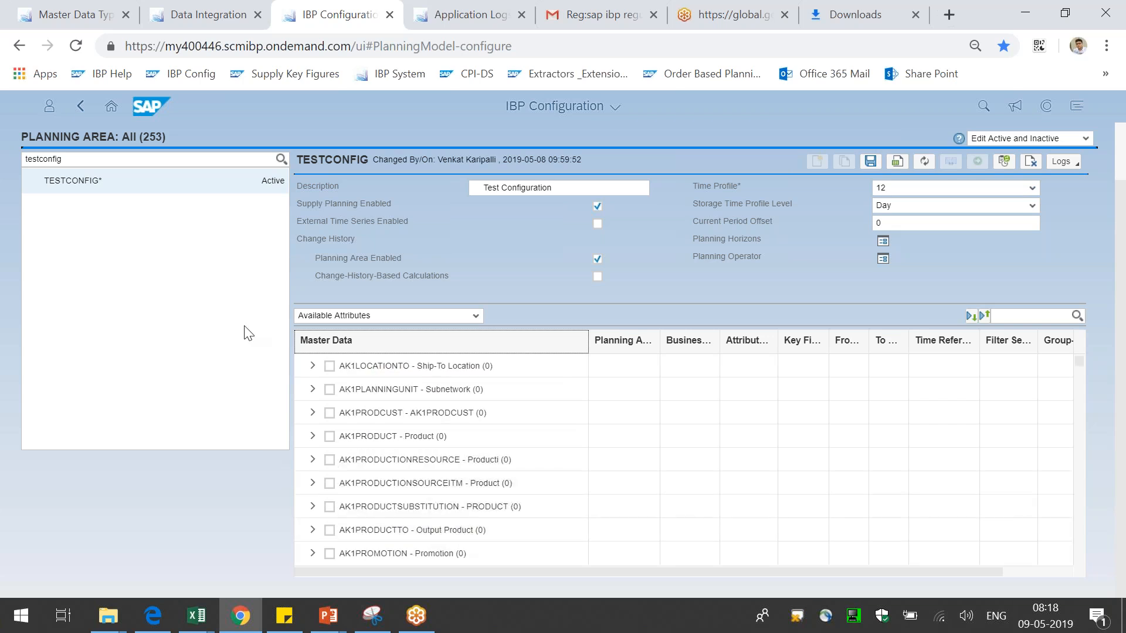
Step: Search TESTCONFIG's available attributes for "main", and change the search term to "zmain"
{"action": "left_click", "coordinate": [1032, 316]}
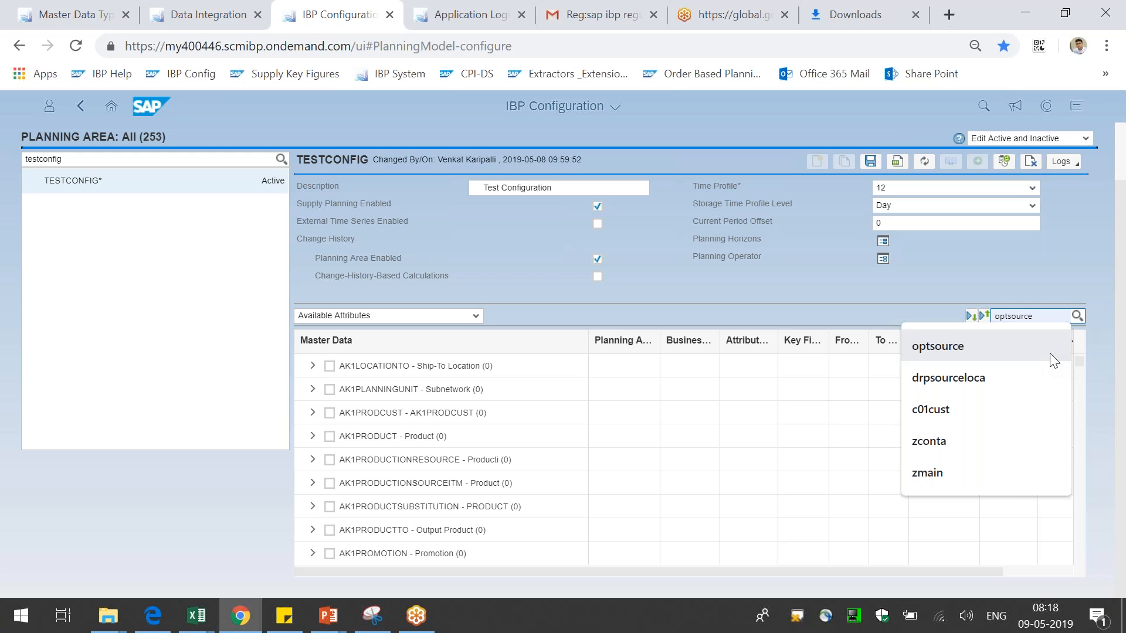
{"action": "type", "text": "main"}
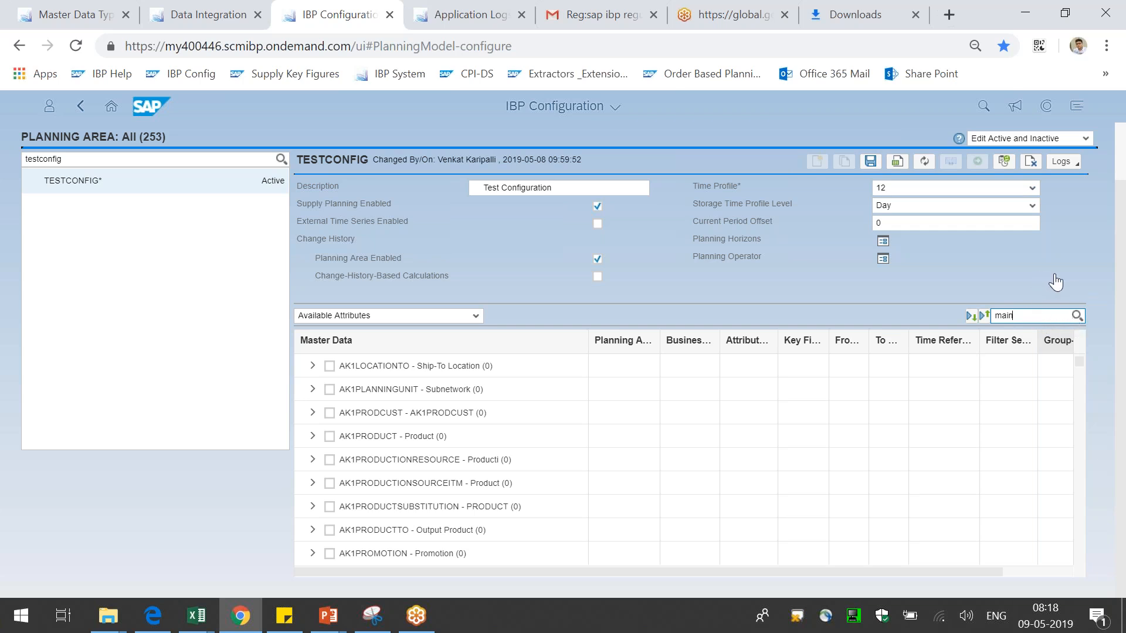
{"action": "key", "text": "Return"}
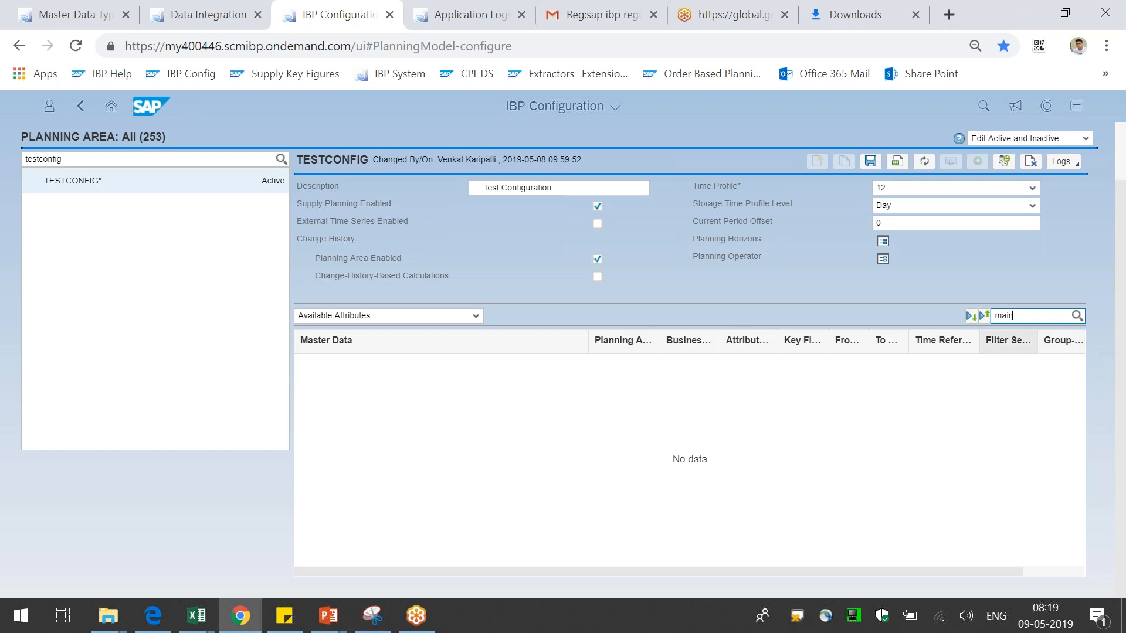
{"action": "left_click", "coordinate": [995, 315]}
{"action": "type", "text": "z"}
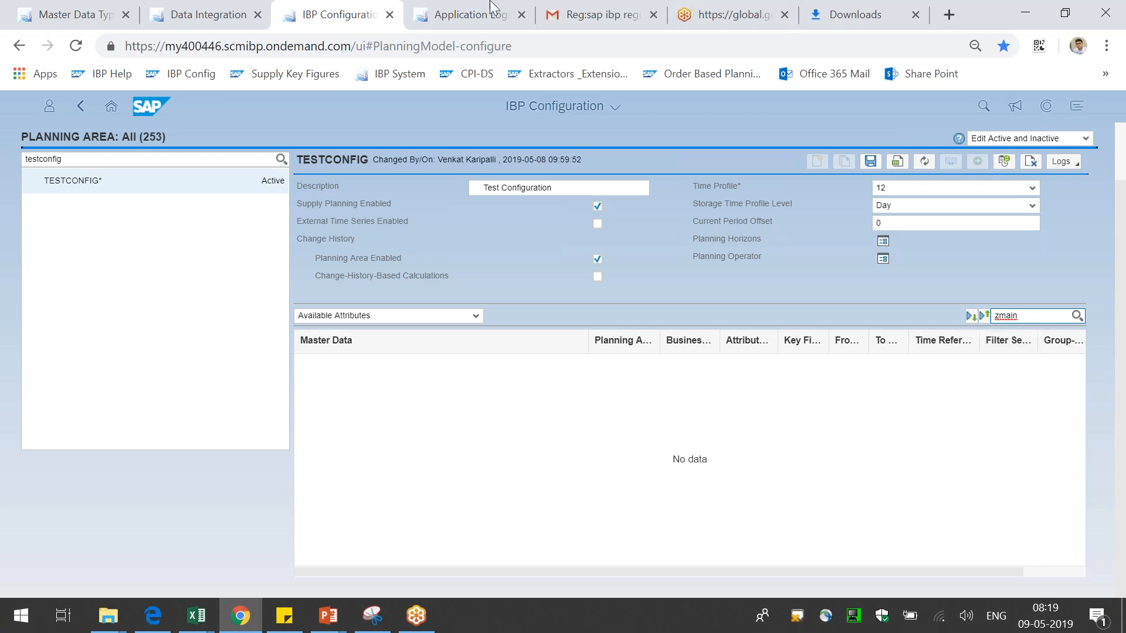
Step: Glance at the Maintenance Job master data type, return to the planning area configuration and refresh TESTCONFIG
{"action": "left_click", "coordinate": [88, 13]}
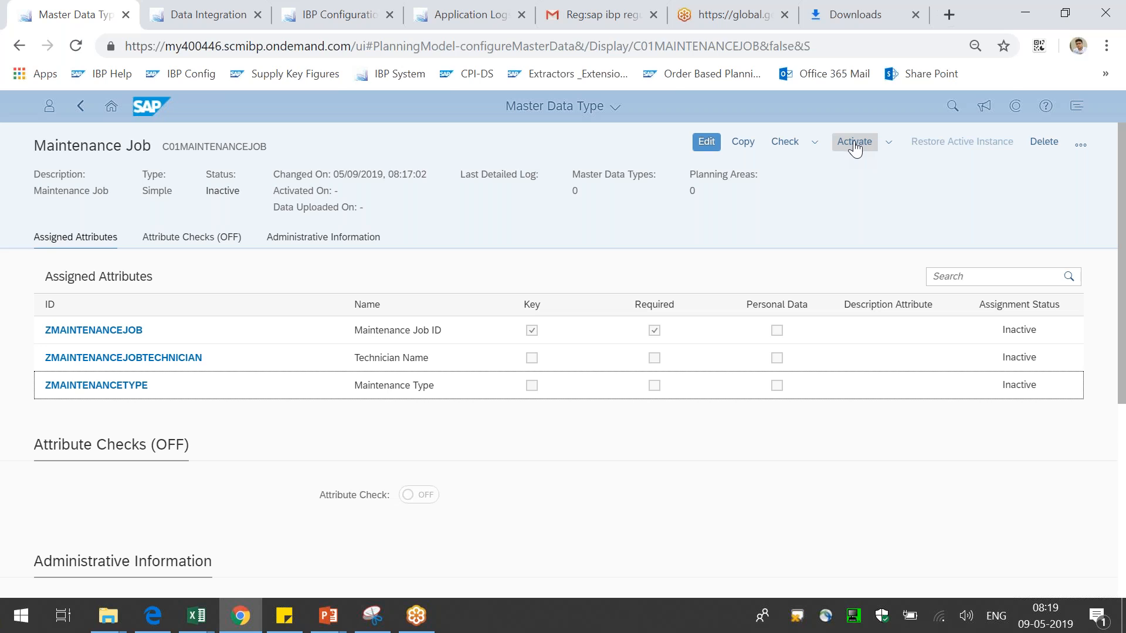
{"action": "left_click", "coordinate": [339, 14]}
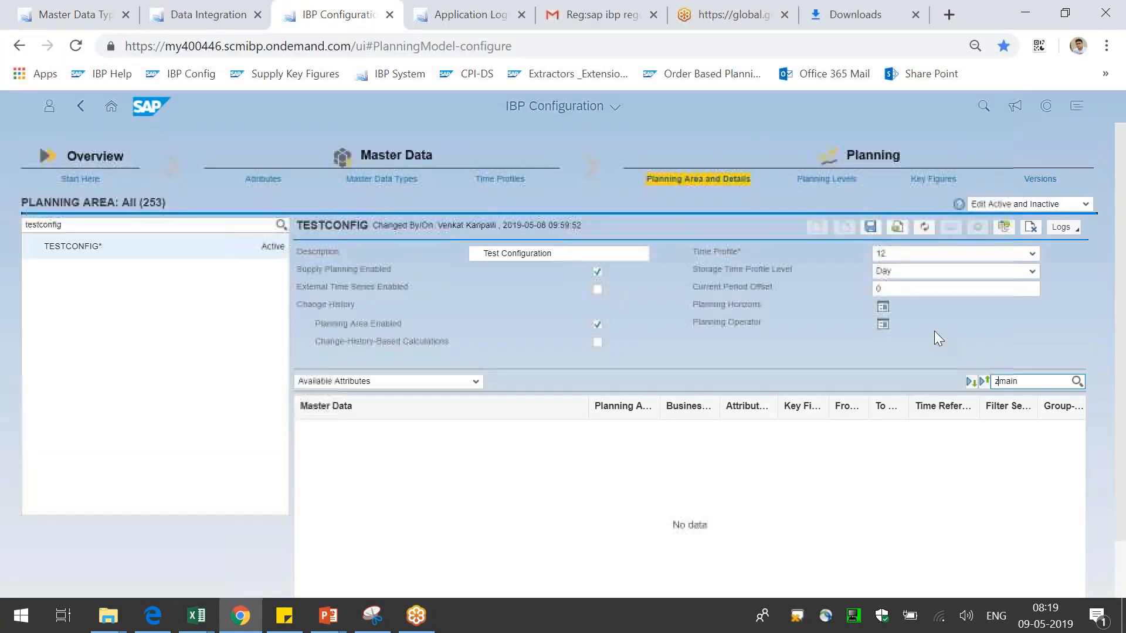
{"action": "left_click", "coordinate": [924, 227]}
{"action": "left_click", "coordinate": [616, 396]}
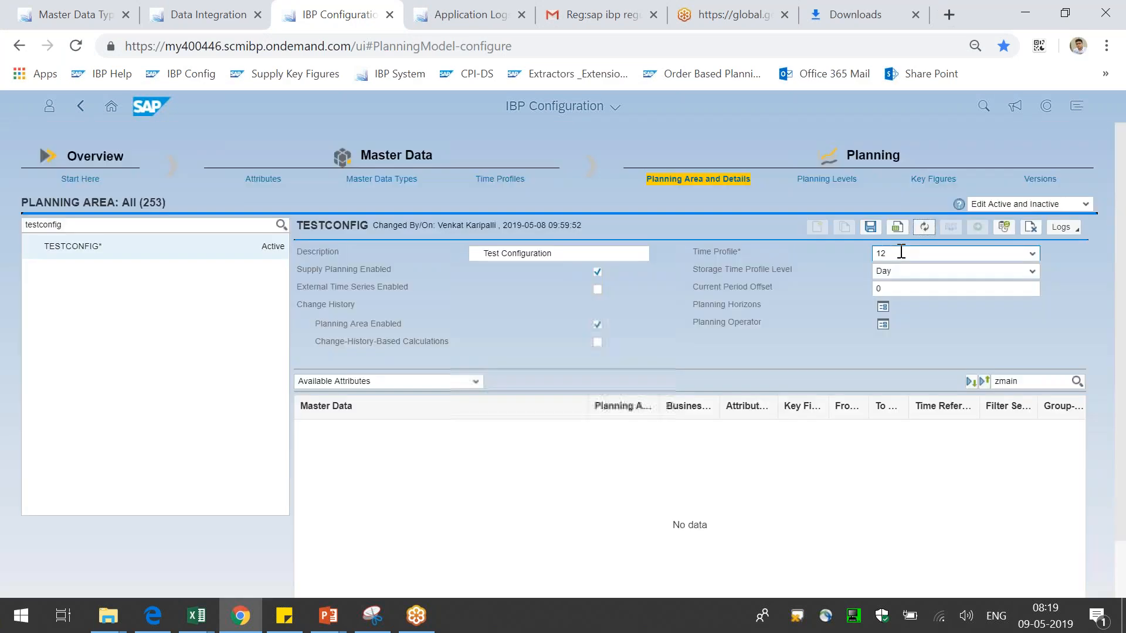
{"action": "left_click", "coordinate": [924, 227]}
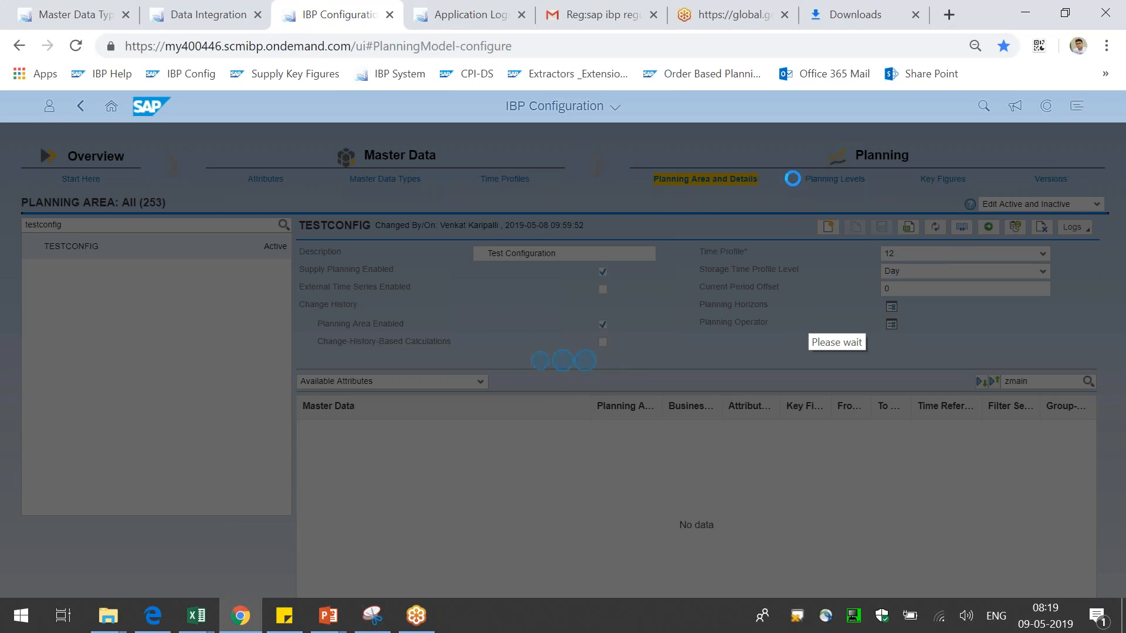
Step: Return to the Maintenance Job master data type, activate it, confirm the activation and check its status
{"action": "left_click", "coordinate": [87, 13]}
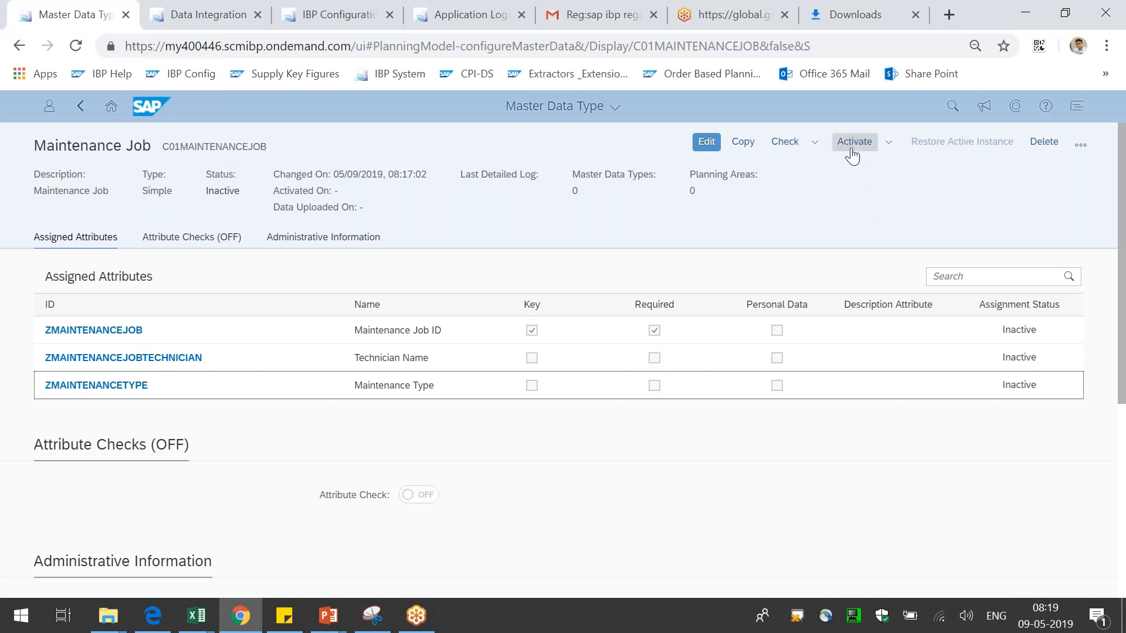
{"action": "triple_click", "coordinate": [206, 195]}
{"action": "left_click", "coordinate": [855, 141]}
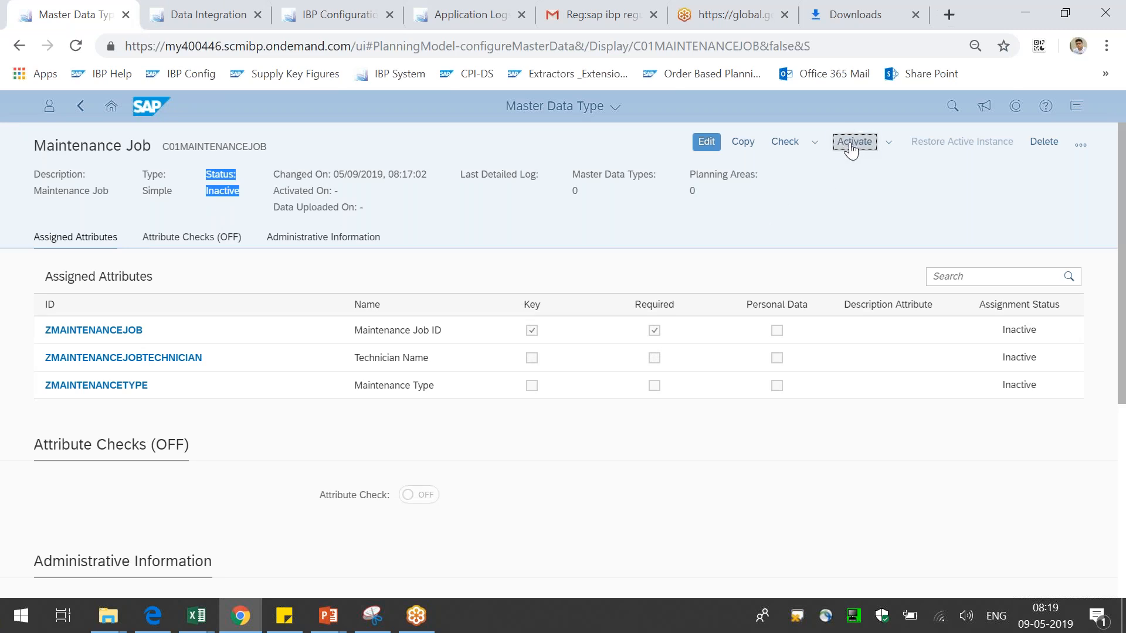
{"action": "left_click", "coordinate": [850, 151]}
{"action": "left_click_drag", "start_coordinate": [441, 349], "coordinate": [676, 343]}
{"action": "left_click", "coordinate": [621, 378]}
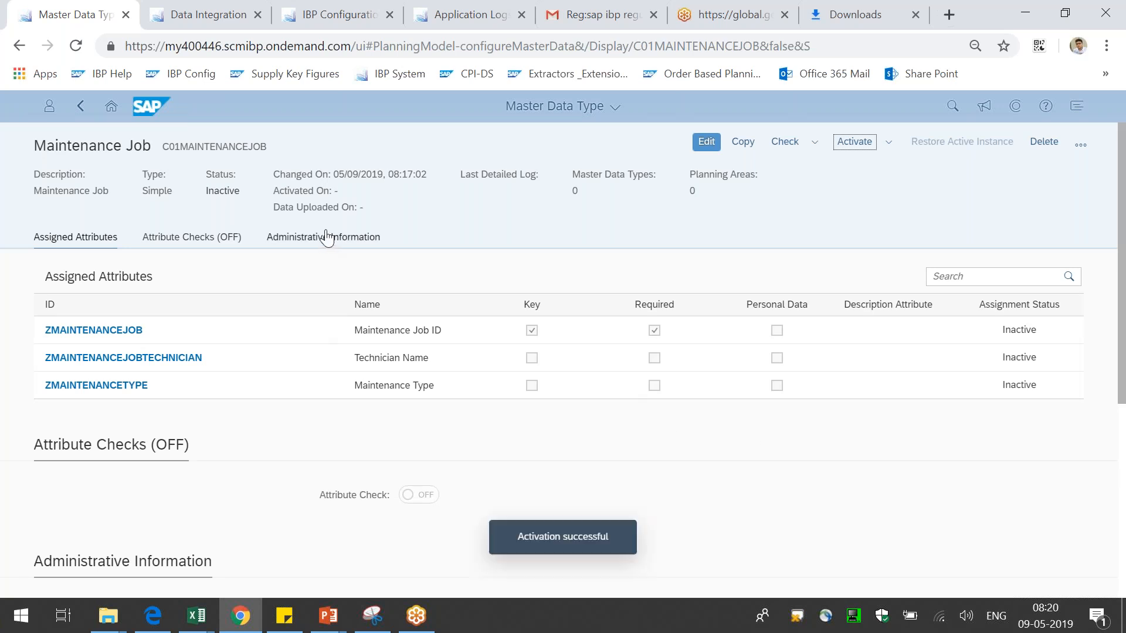
{"action": "left_click_drag", "start_coordinate": [529, 537], "coordinate": [588, 537]}
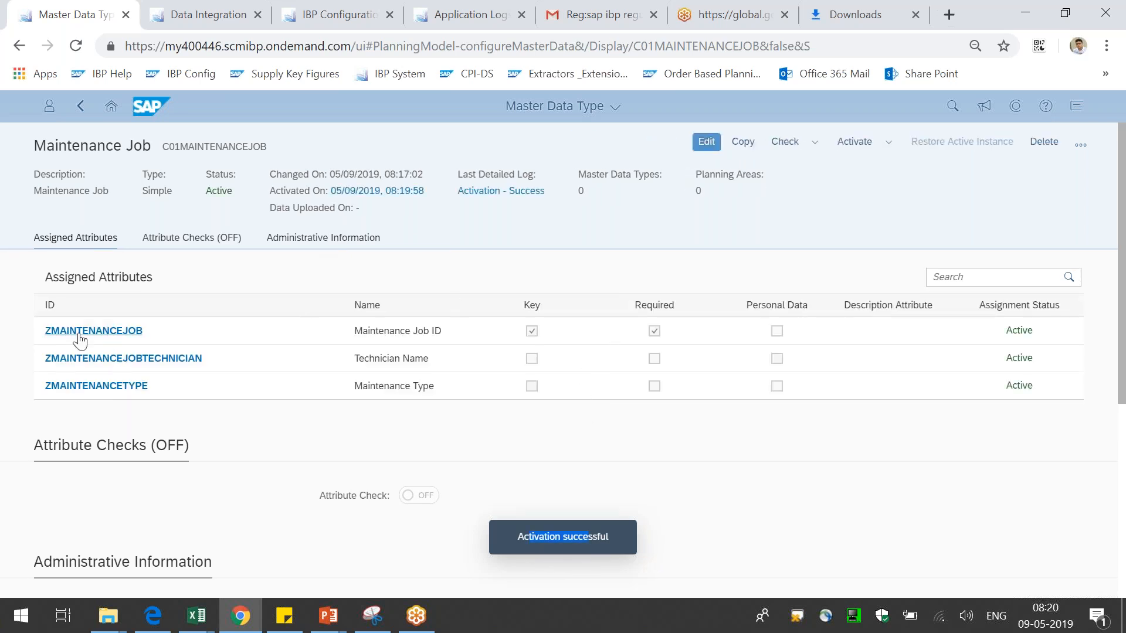
{"action": "left_click_drag", "start_coordinate": [205, 191], "coordinate": [228, 192]}
{"action": "left_click", "coordinate": [278, 195]}
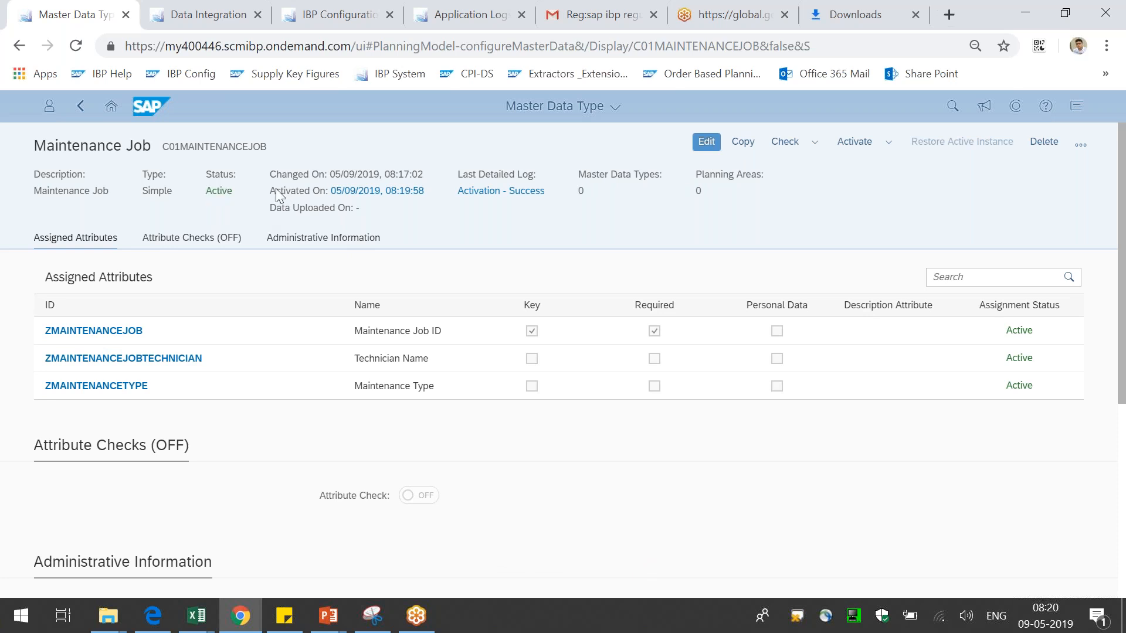
Step: Examine the Maintenance Job's last detailed log, locate Application Logs on the home page and review the maintenance job activation entry
{"action": "left_click_drag", "start_coordinate": [554, 192], "coordinate": [489, 230]}
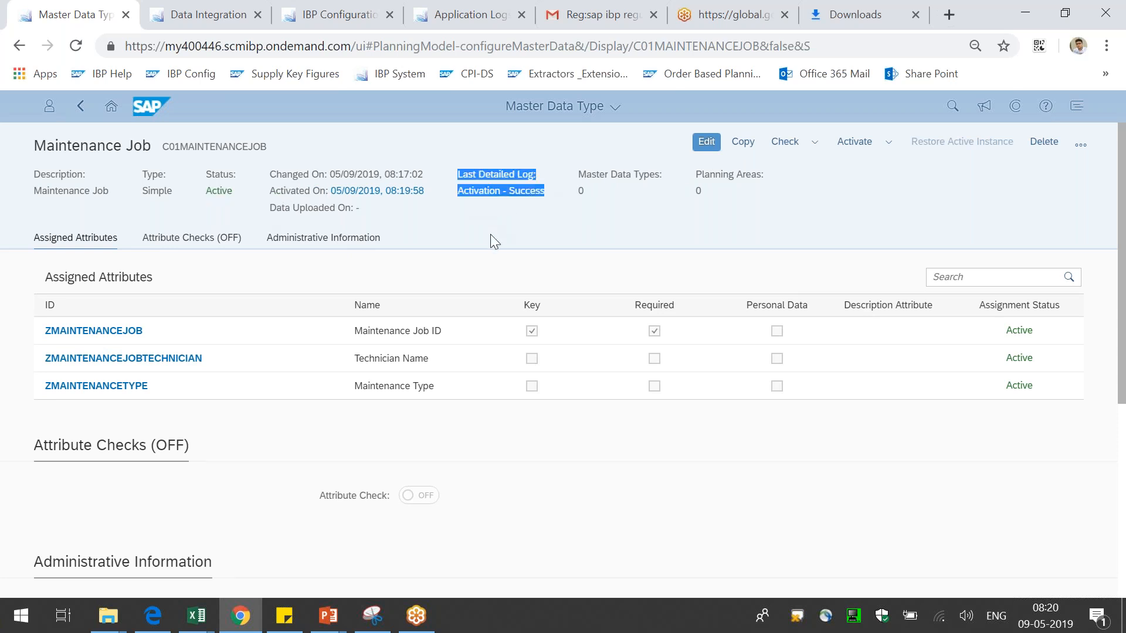
{"action": "left_click", "coordinate": [508, 228]}
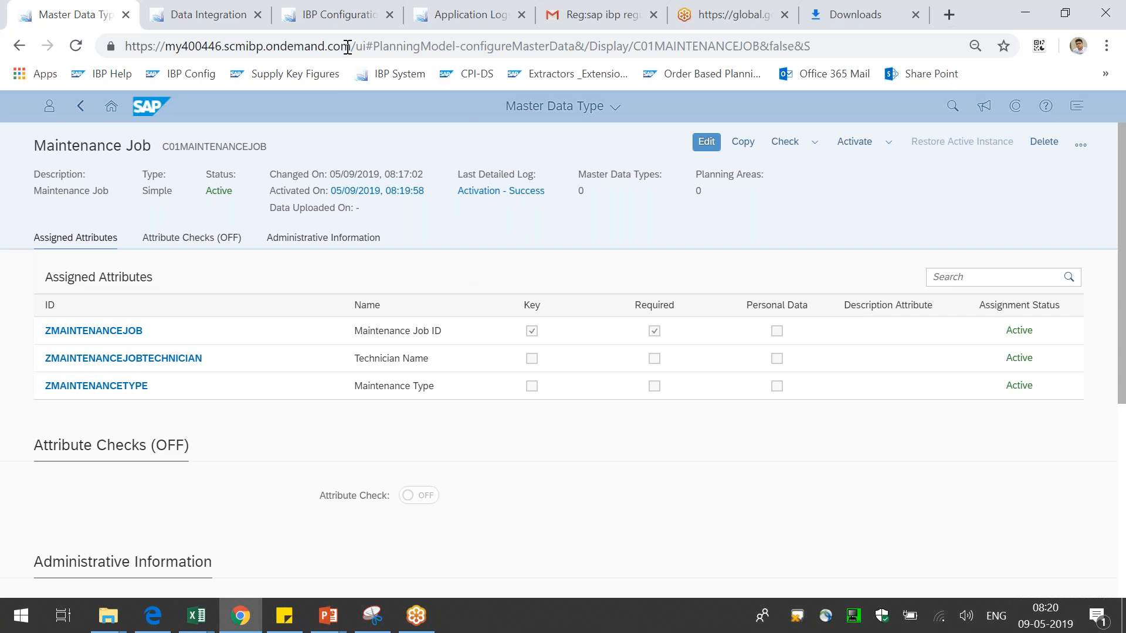
{"action": "left_click", "coordinate": [337, 15]}
{"action": "left_click", "coordinate": [112, 106]}
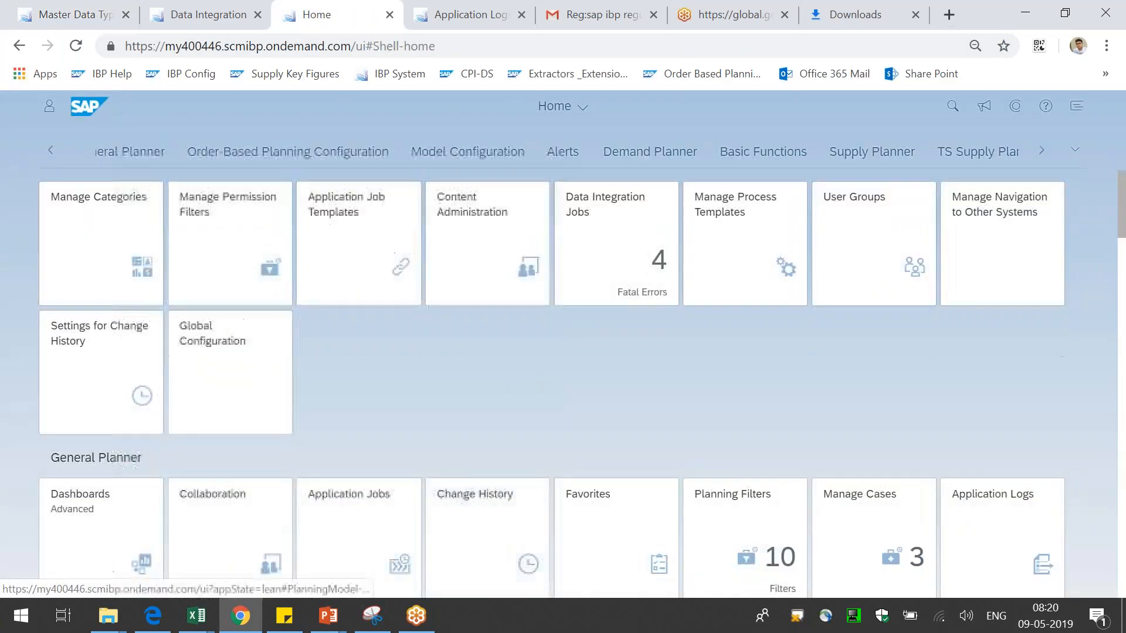
{"action": "scroll", "coordinate": [1005, 356], "scroll_direction": "down", "scroll_amount": 3}
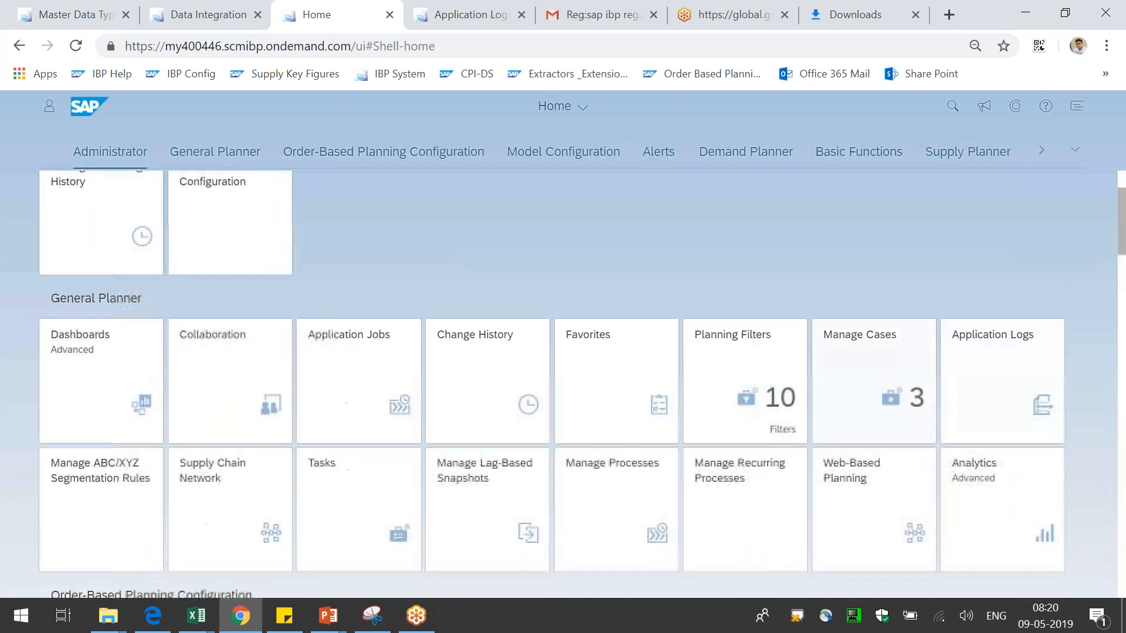
{"action": "left_click_drag", "start_coordinate": [1013, 312], "coordinate": [1053, 369]}
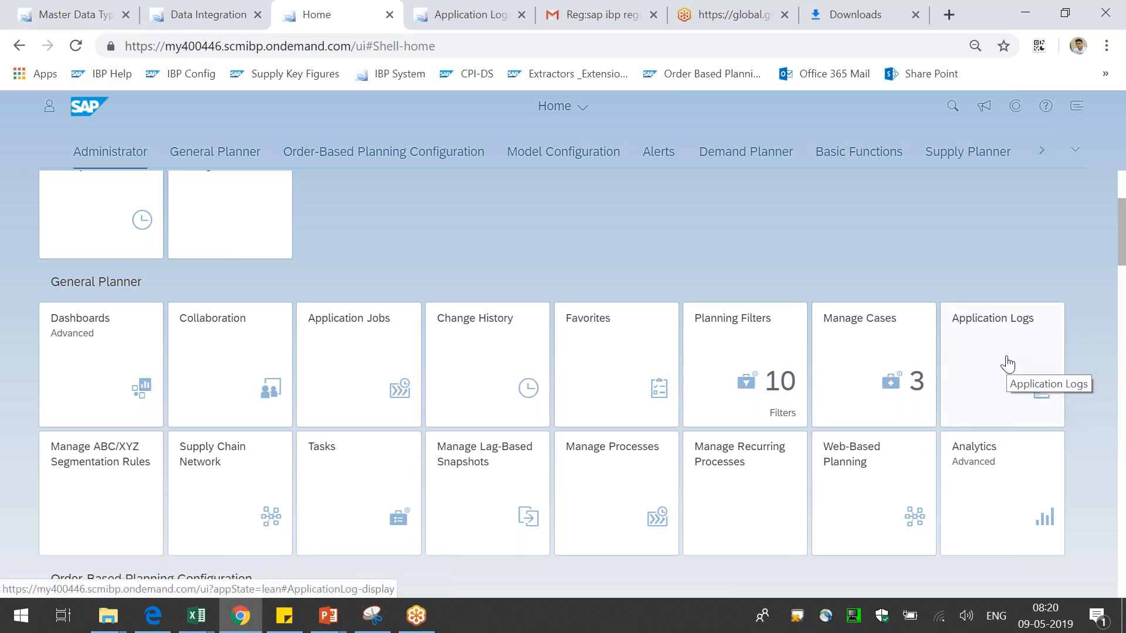
{"action": "left_click", "coordinate": [477, 14]}
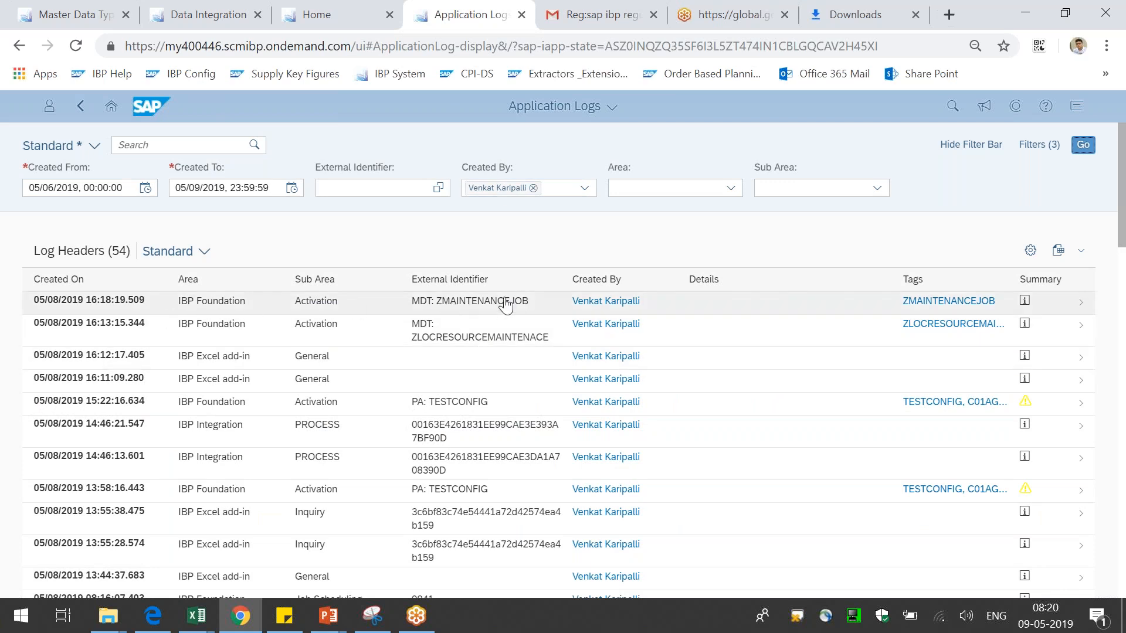
{"action": "left_click_drag", "start_coordinate": [449, 302], "coordinate": [504, 301]}
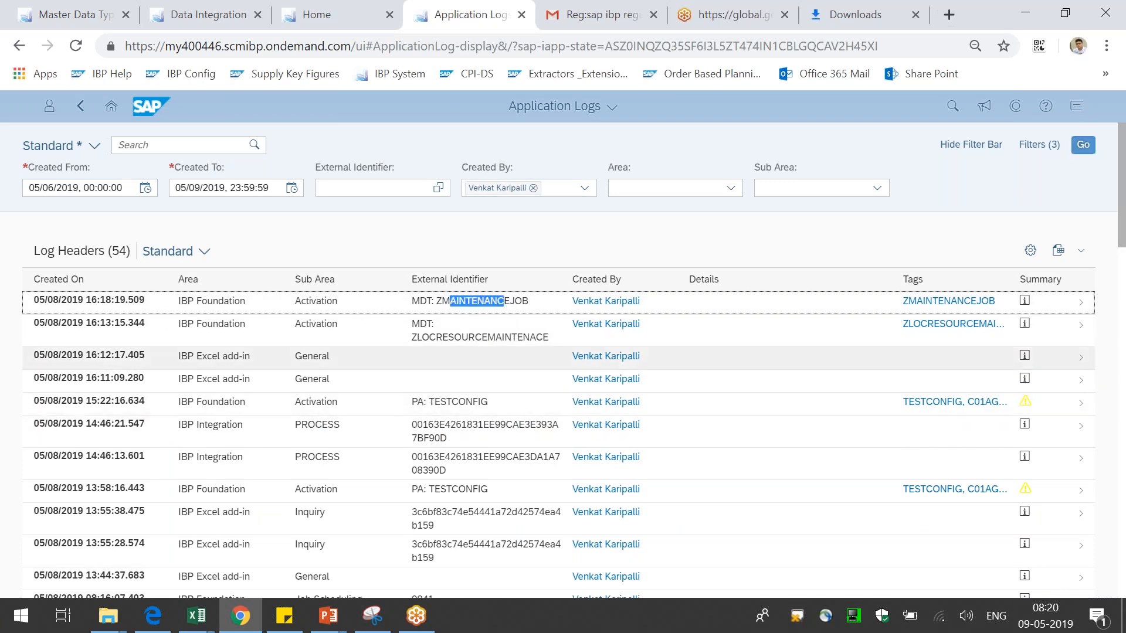
Step: Glance back at the Maintenance Job master data type and open the model configuration overview from the home page
{"action": "left_click", "coordinate": [82, 15]}
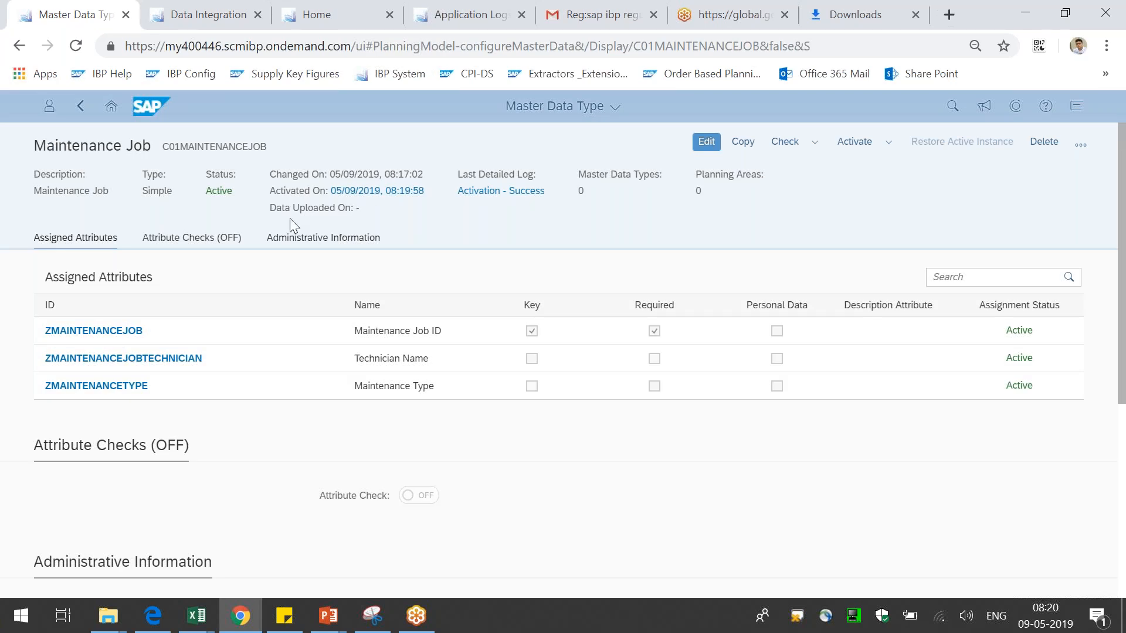
{"action": "left_click", "coordinate": [311, 14]}
{"action": "left_click", "coordinate": [205, 14]}
{"action": "left_click", "coordinate": [317, 14]}
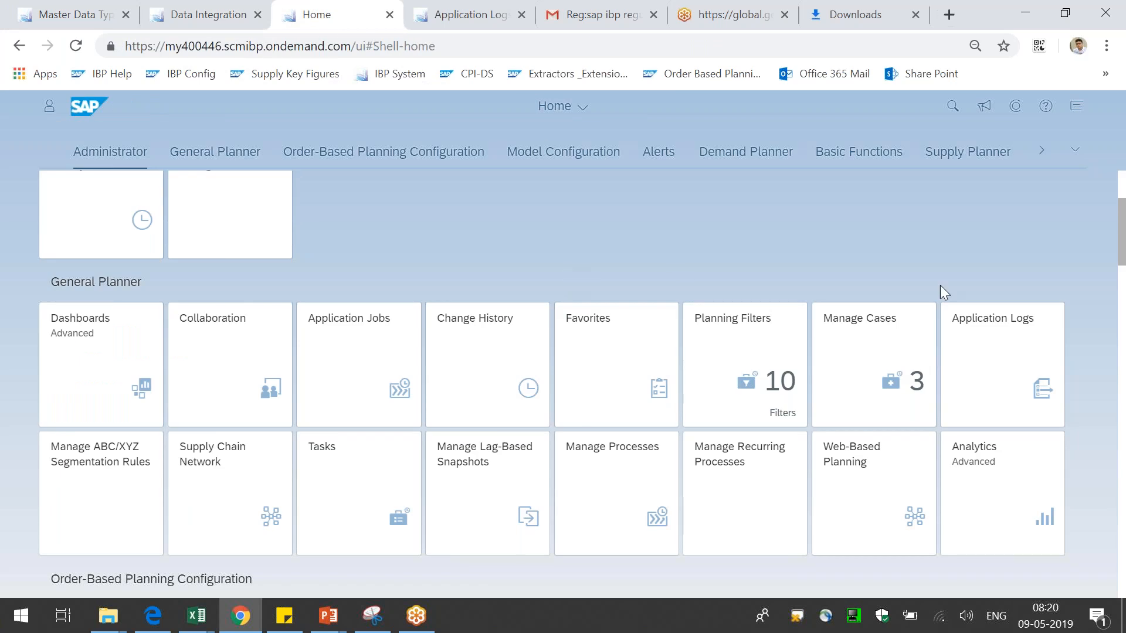
{"action": "left_click", "coordinate": [563, 151]}
{"action": "left_click", "coordinate": [87, 352]}
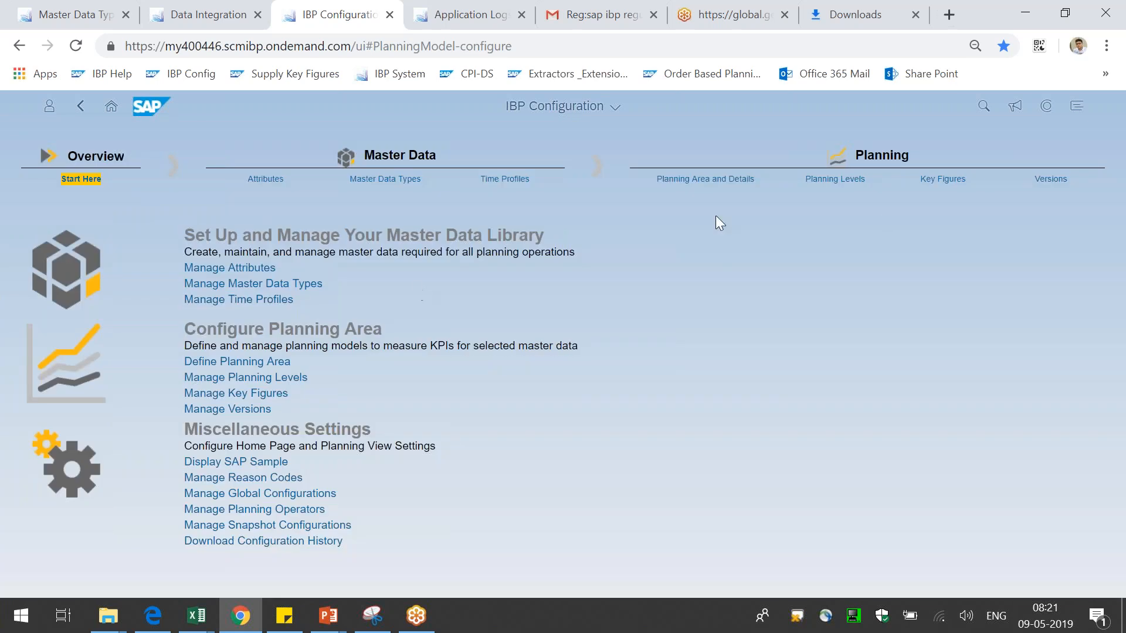
Step: Open the planning area details, find TESTCONFIG with the search term "testconf" and widen its Master Data column
{"action": "left_click", "coordinate": [717, 187]}
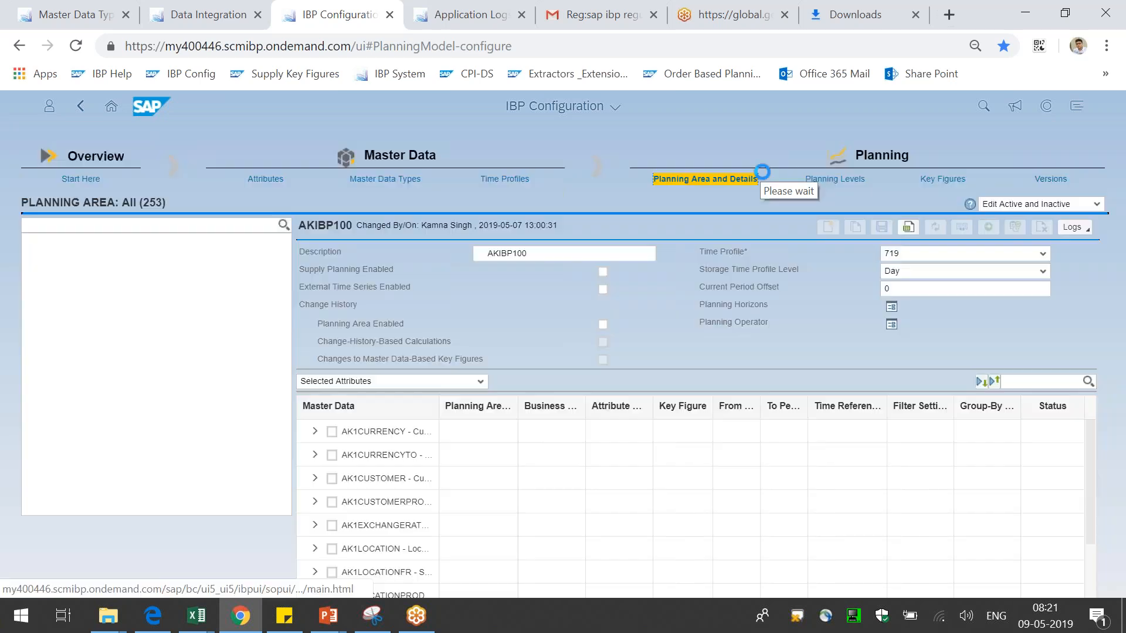
{"action": "left_click", "coordinate": [156, 228]}
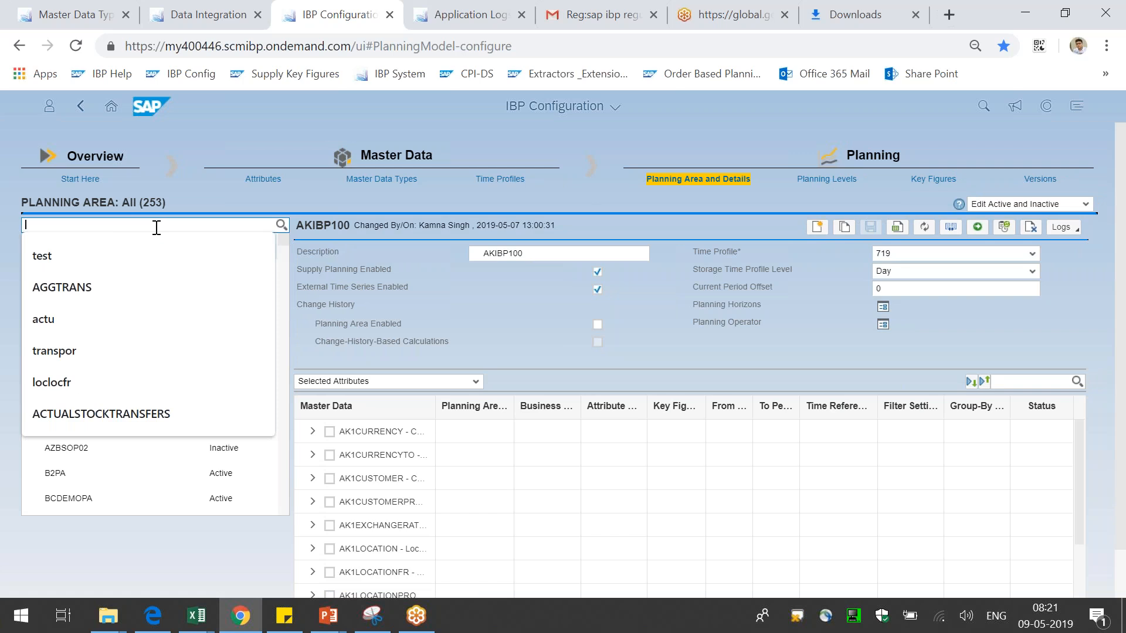
{"action": "type", "text": "testconf"}
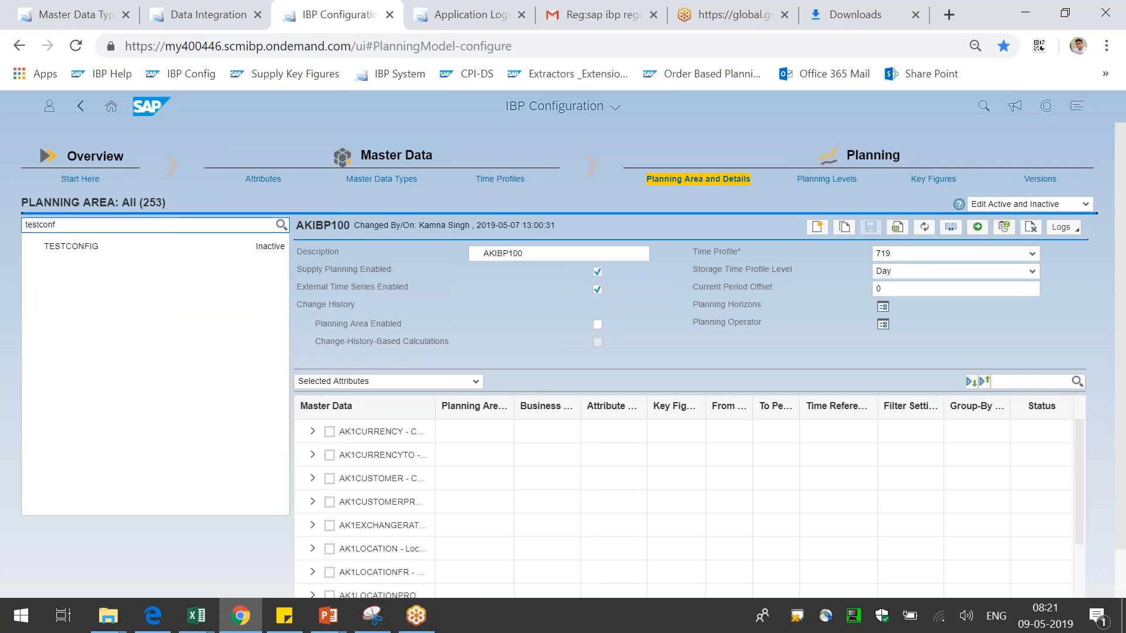
{"action": "left_click", "coordinate": [150, 254]}
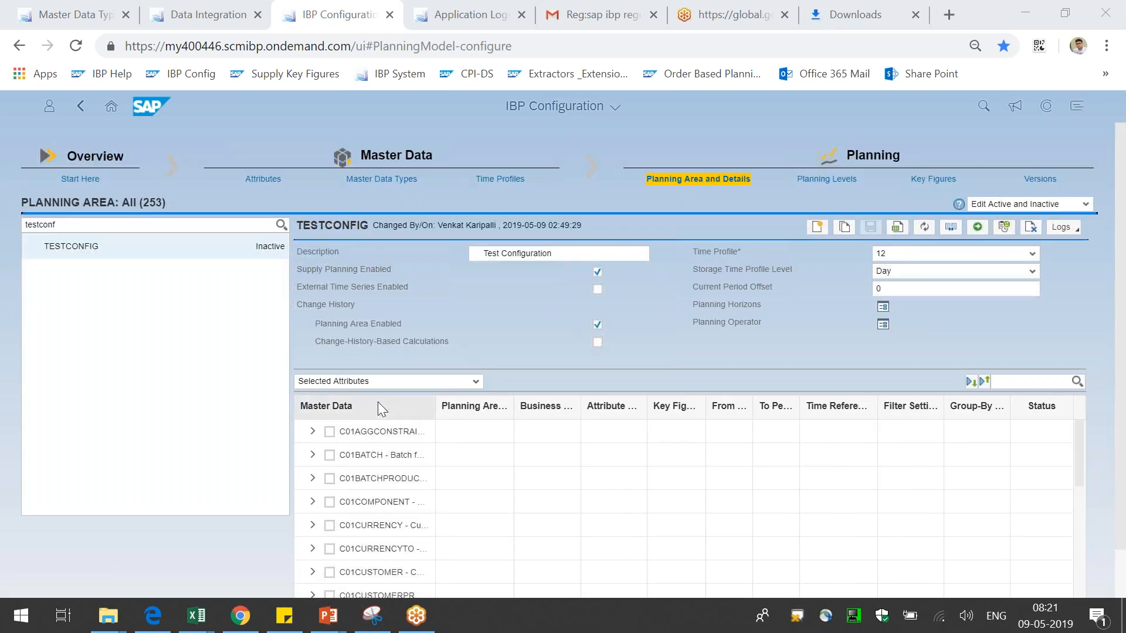
{"action": "left_click_drag", "start_coordinate": [435, 413], "coordinate": [527, 413]}
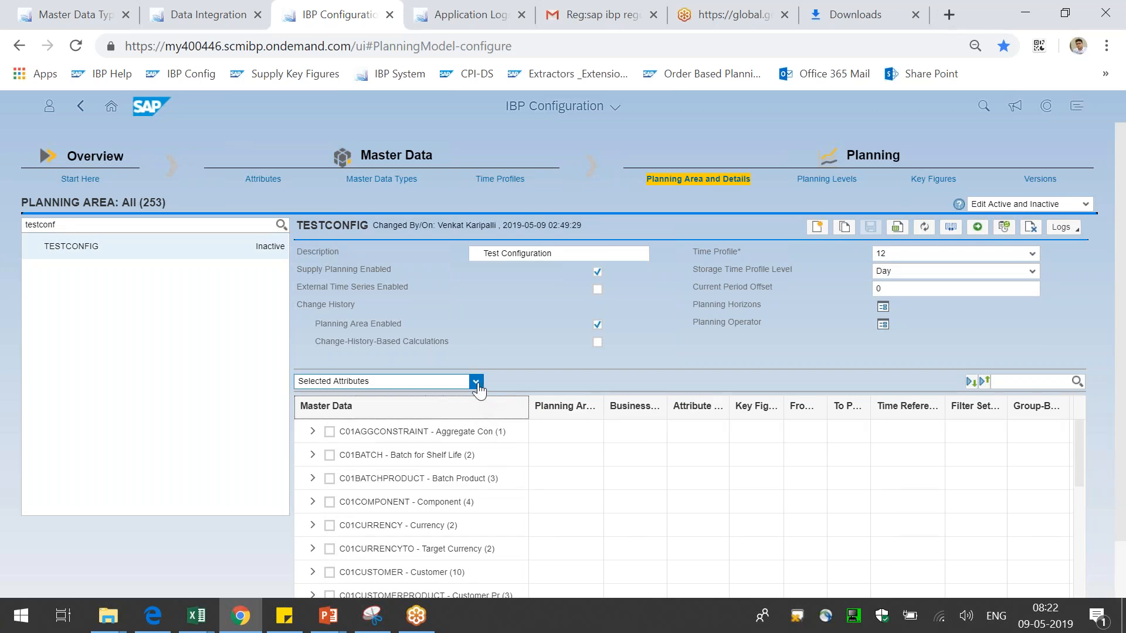
Step: Search TESTCONFIG's available attributes for "main", expand C01MAINTENANCEJOB and widen the attribute description column
{"action": "left_click", "coordinate": [474, 381]}
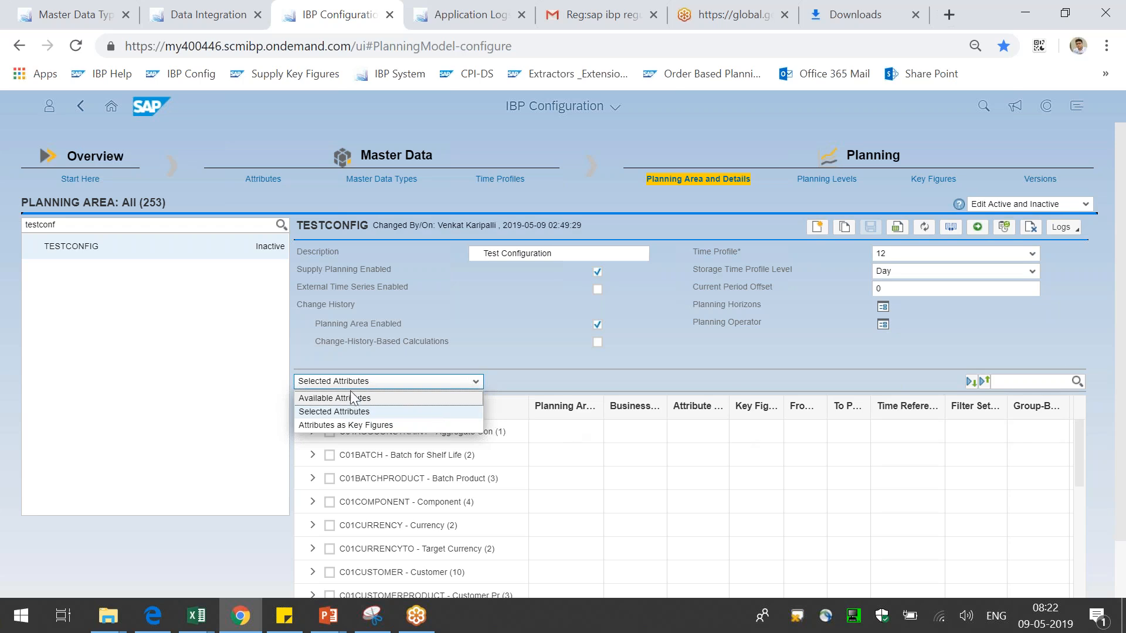
{"action": "left_click", "coordinate": [985, 391]}
{"action": "left_click", "coordinate": [1033, 386]}
{"action": "type", "text": "main"}
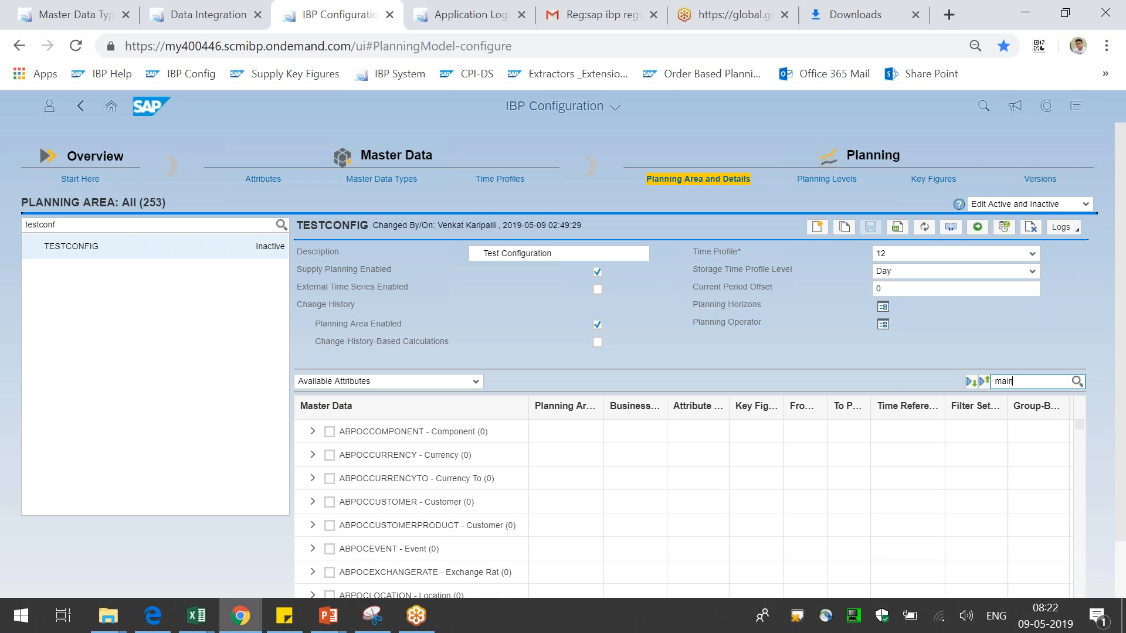
{"action": "left_click", "coordinate": [1076, 382]}
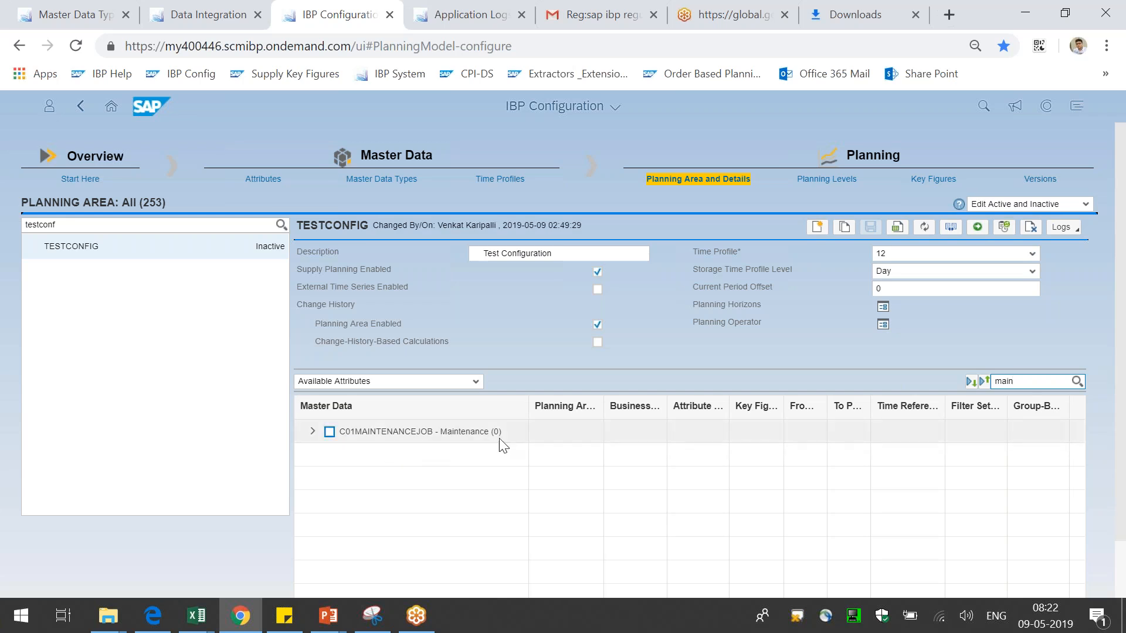
{"action": "left_click", "coordinate": [312, 431]}
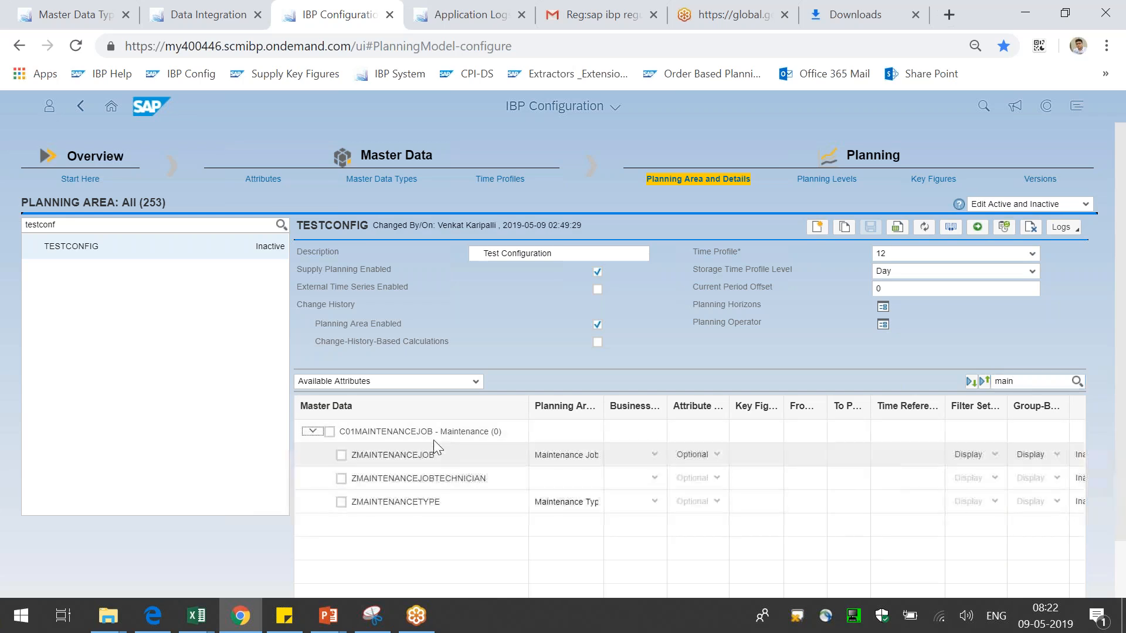
{"action": "left_click_drag", "start_coordinate": [603, 410], "coordinate": [670, 410]}
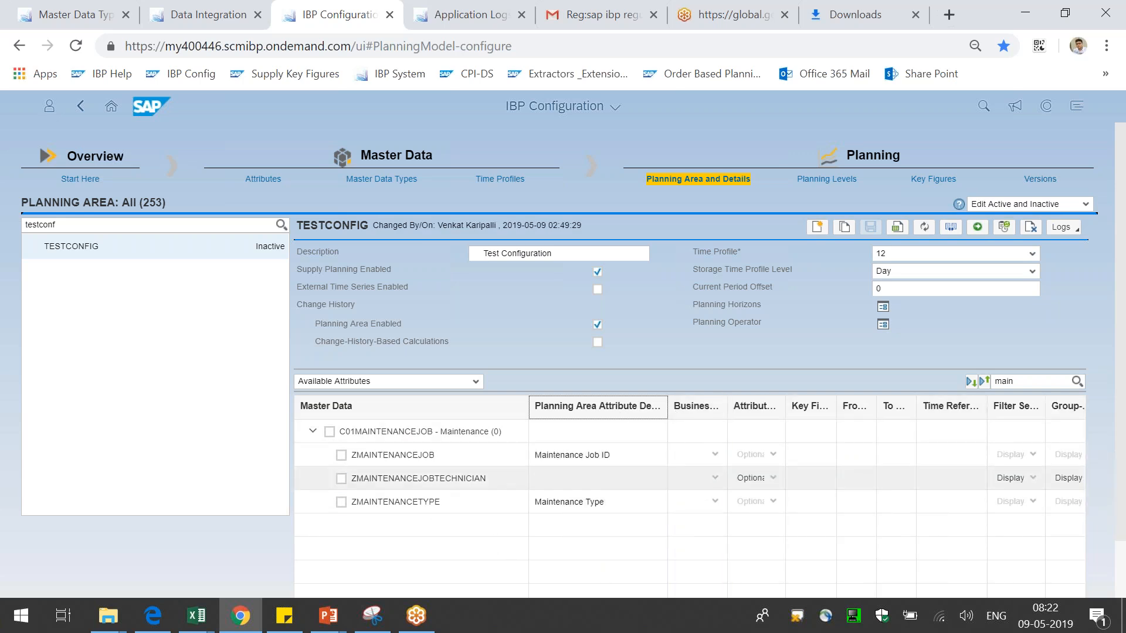
Step: Assign C01MAINTENANCEJOB with its job, technician and maintenance type attributes to TESTCONFIG and save the planning area
{"action": "left_click", "coordinate": [329, 432]}
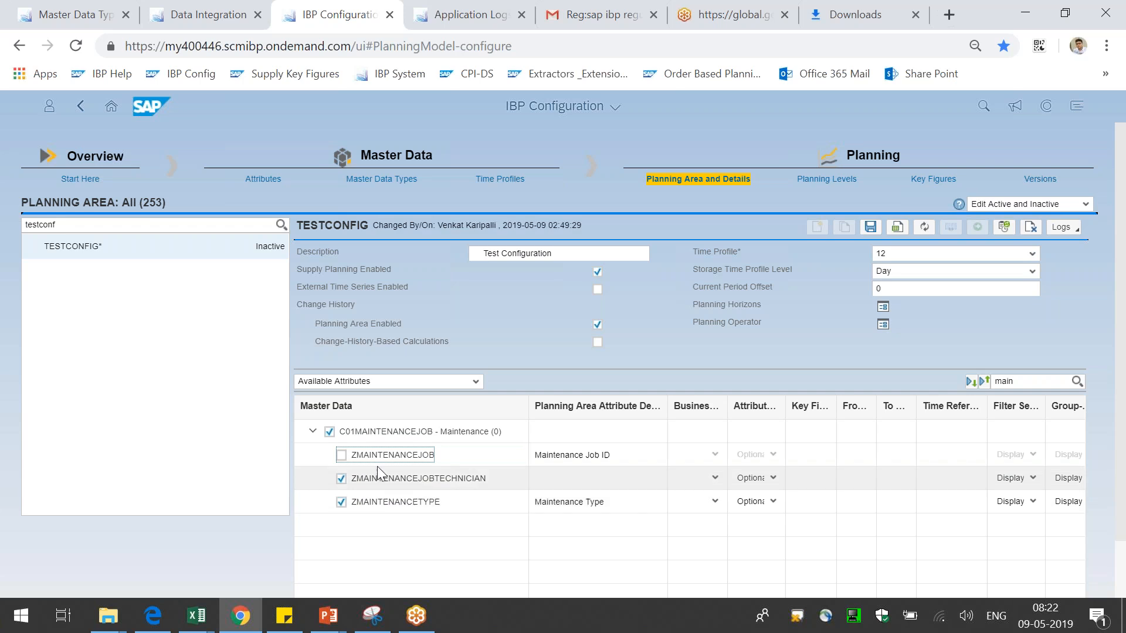
{"action": "left_click", "coordinate": [342, 457]}
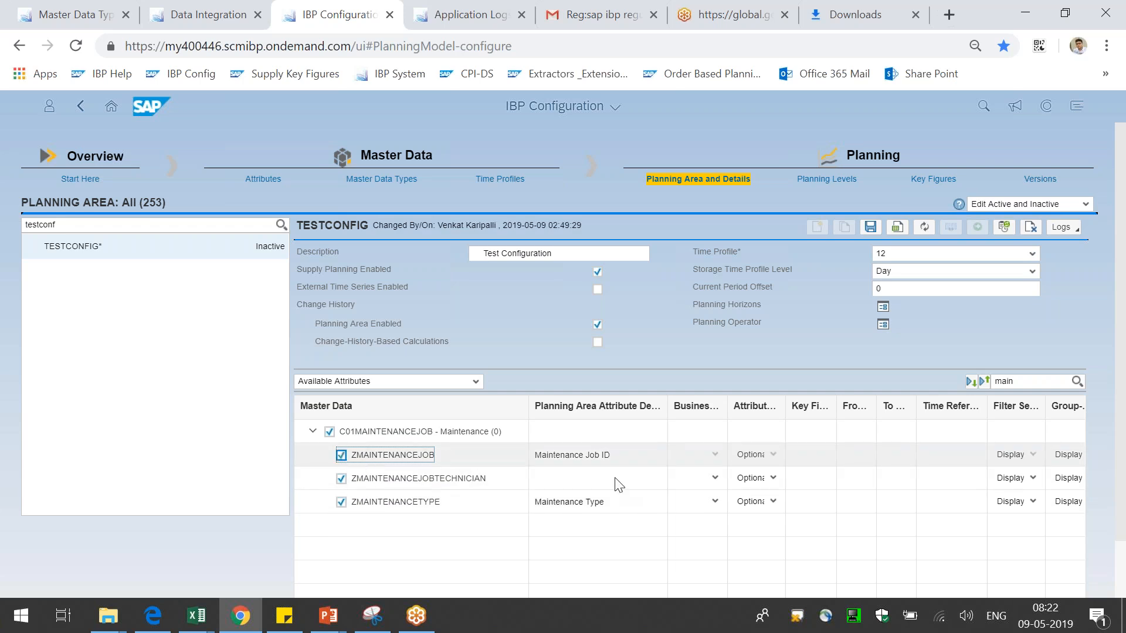
{"action": "left_click", "coordinate": [868, 228]}
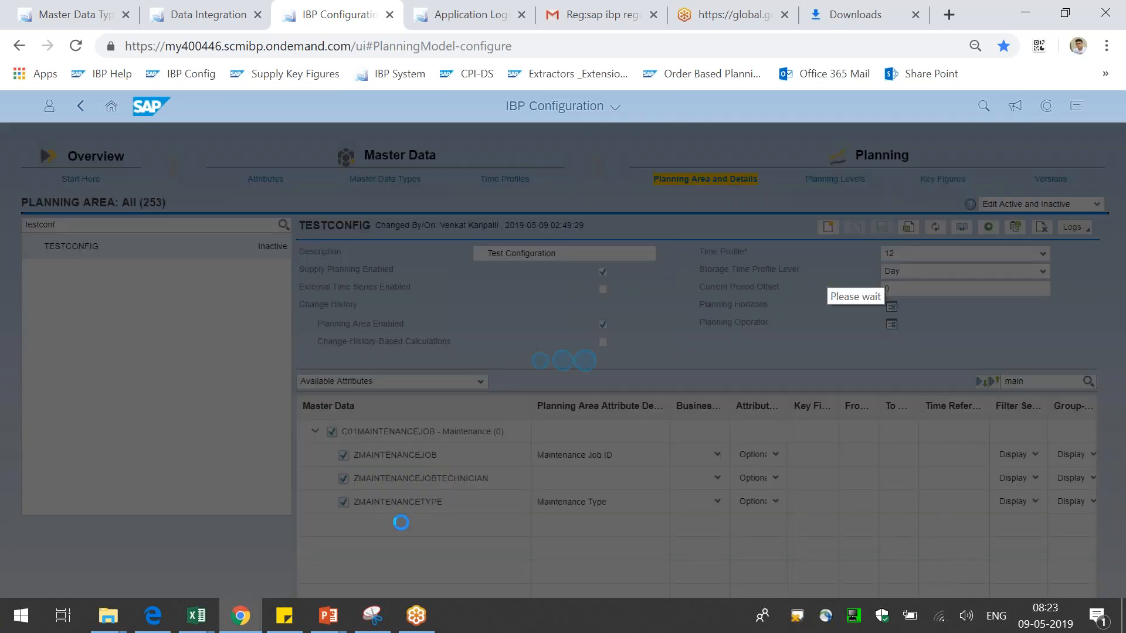
Step: Glance at the model configuration presentation, and clear the "main" filter to list all of TESTCONFIG's selected attributes
{"action": "left_click", "coordinate": [344, 623]}
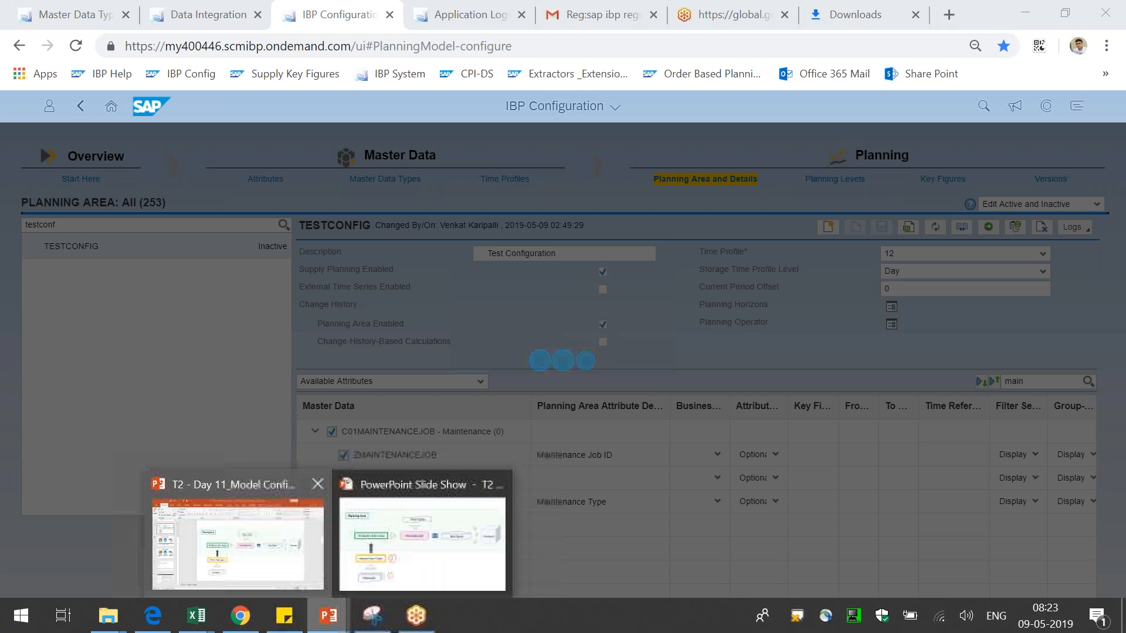
{"action": "left_click", "coordinate": [237, 530]}
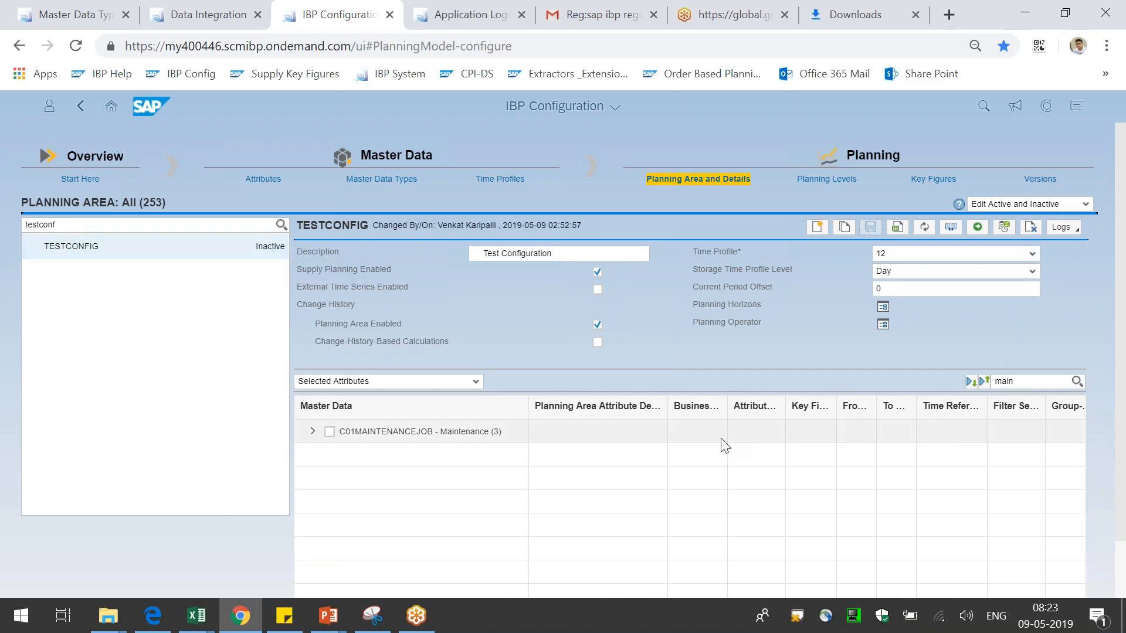
{"action": "double_click", "coordinate": [1023, 381]}
{"action": "key", "text": "BackSpace"}
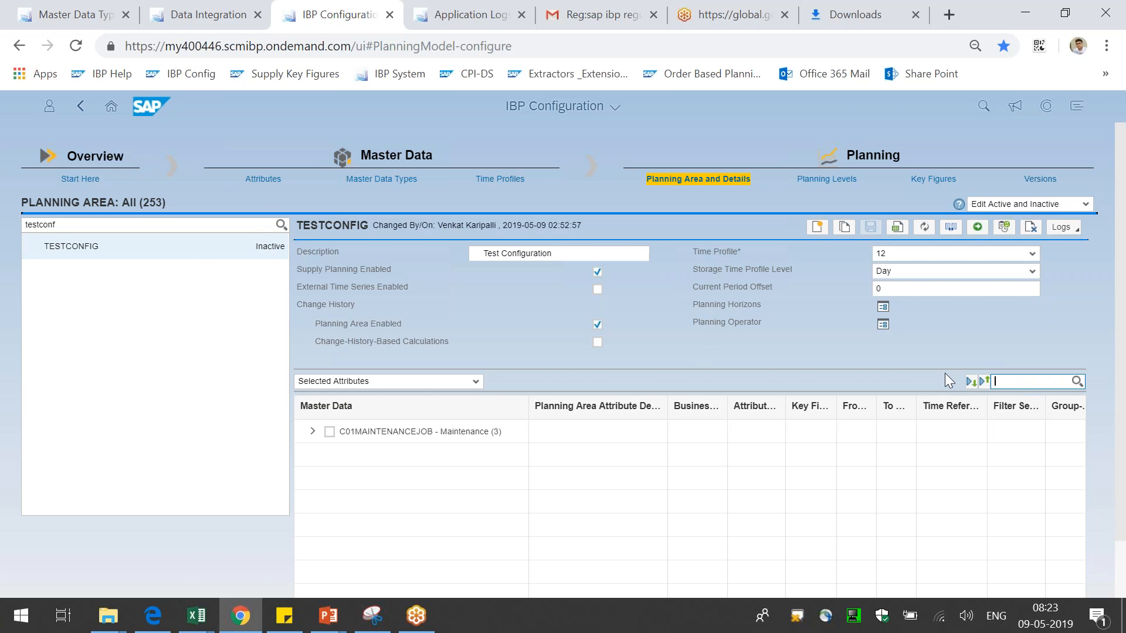
{"action": "key", "text": "Return"}
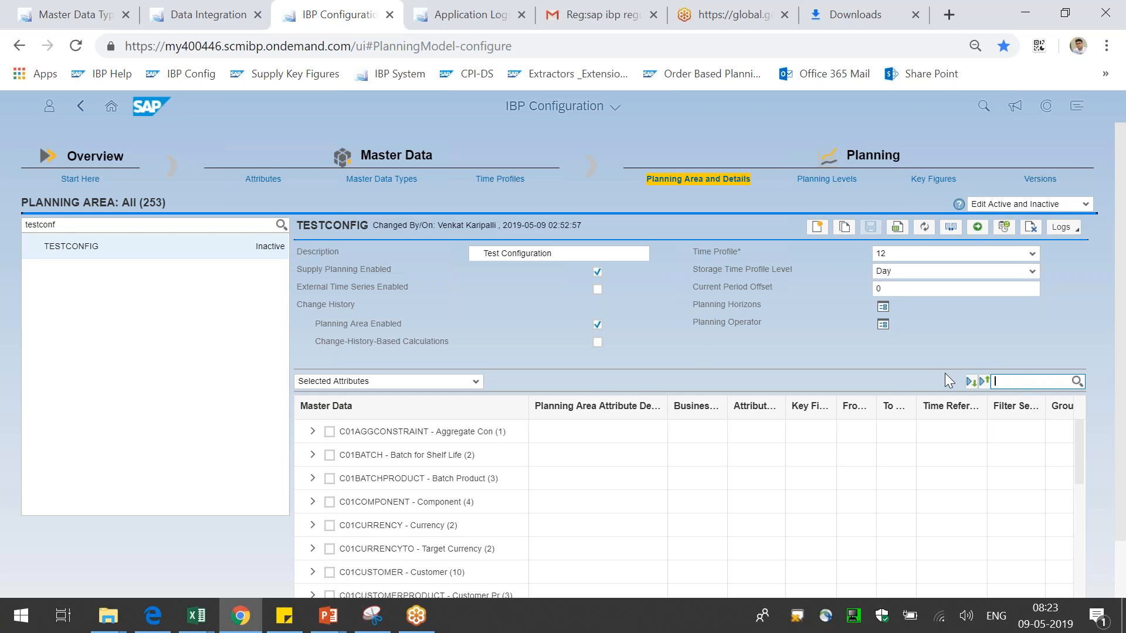
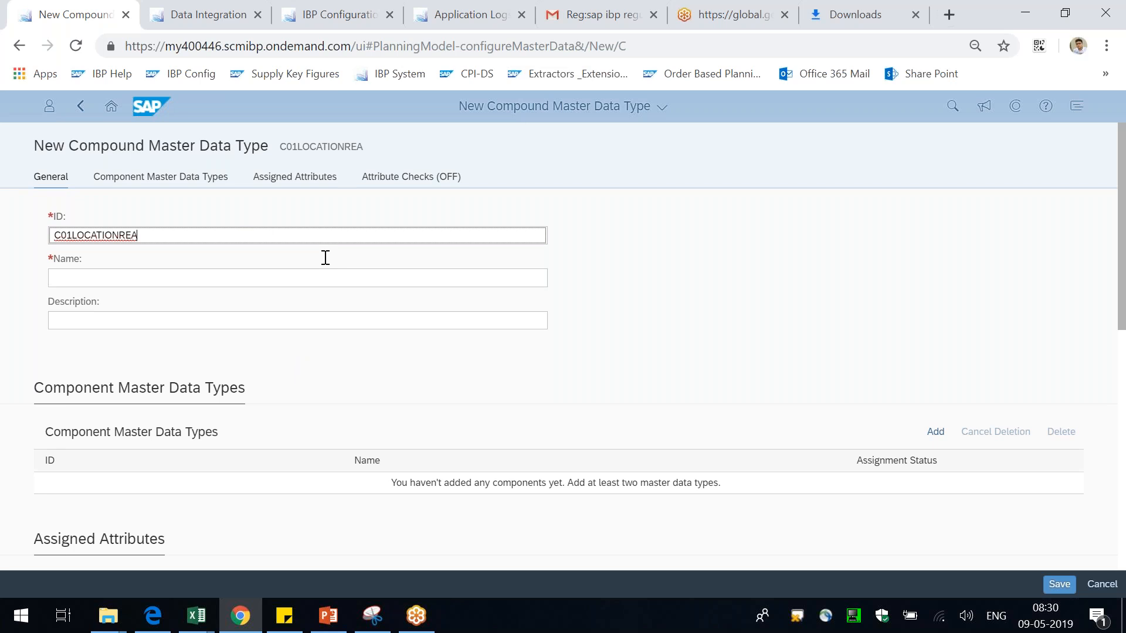
Step: Complete the new compound master data type's ID as C01LOCATIONRESOURCEMAINTENANCEJO and begin its name with "L"
{"action": "type", "text": "MAIN"}
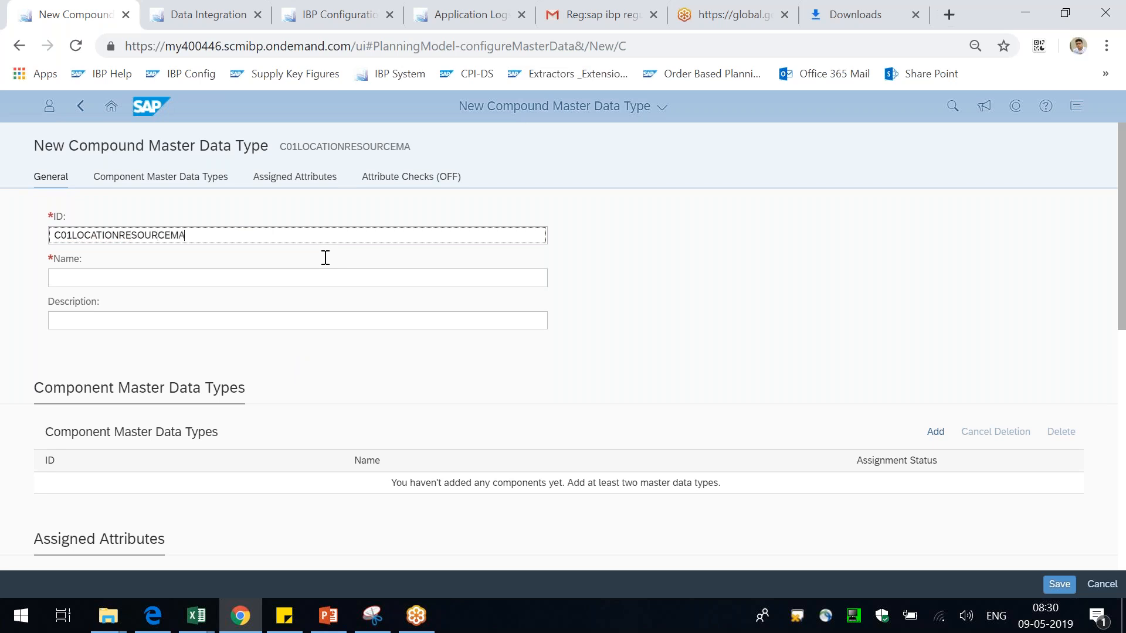
{"action": "type", "text": "TENANCEJO"}
{"action": "key", "text": "Tab"}
{"action": "type", "text": "L"}
Step: Shorten LOCATION to LOC in the ID and complete its ending so it reads C01LOCRESOURCEMAINTENANCEJOB
{"action": "left_click", "coordinate": [315, 233]}
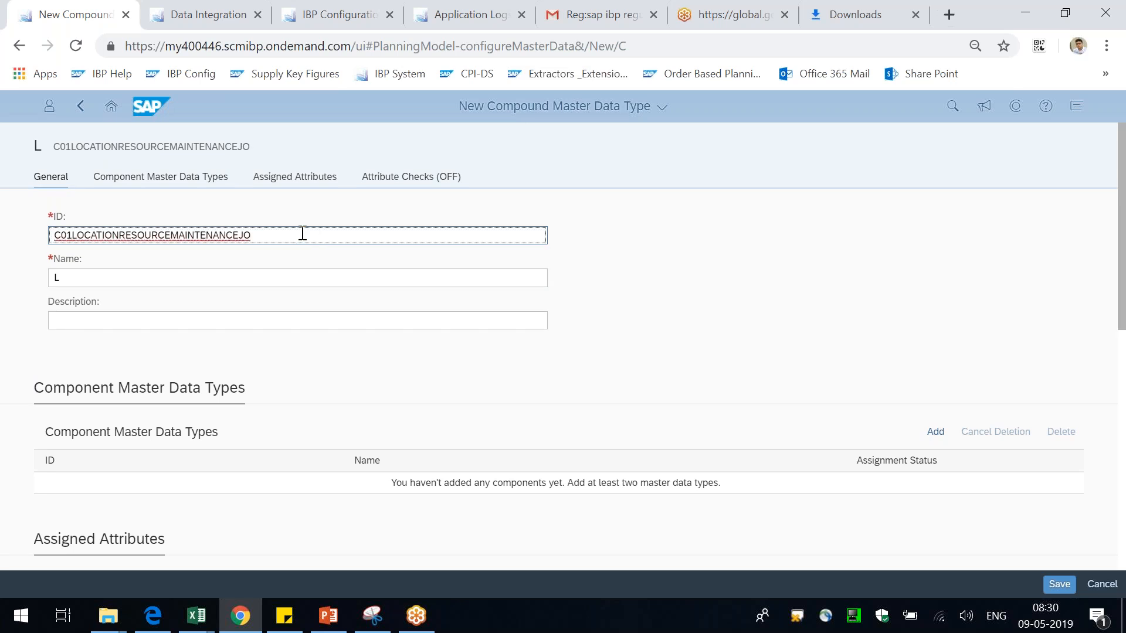
{"action": "left_click", "coordinate": [198, 274]}
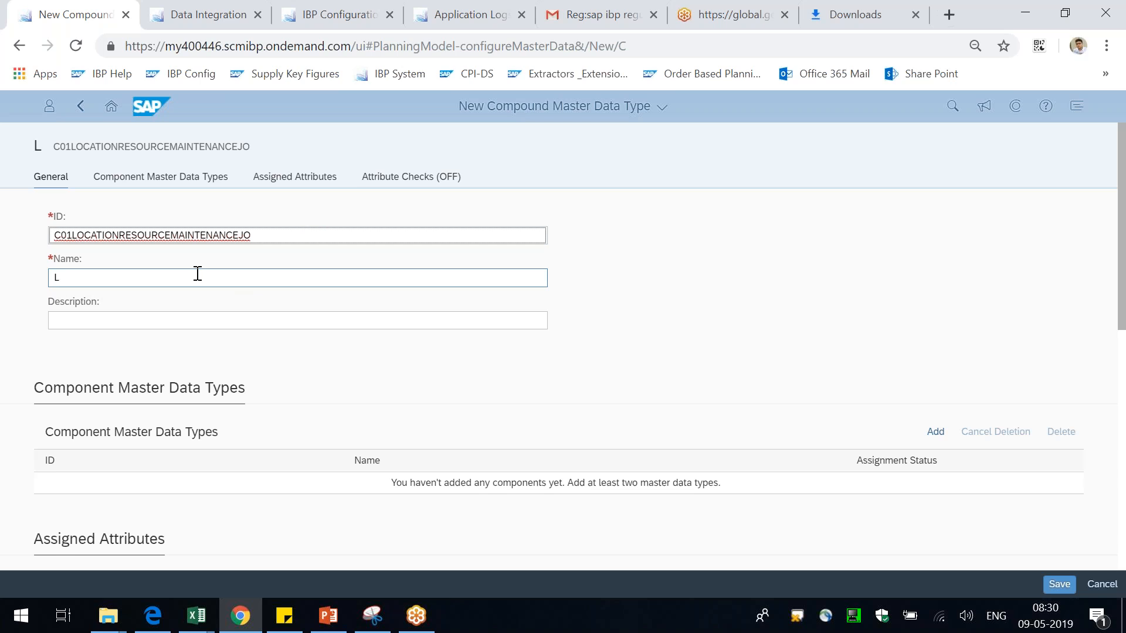
{"action": "left_click", "coordinate": [122, 235]}
{"action": "key", "text": "BackSpace"}
{"action": "key", "text": "BackSpace"}
{"action": "key", "text": "BackSpace"}
{"action": "key", "text": "BackSpace"}
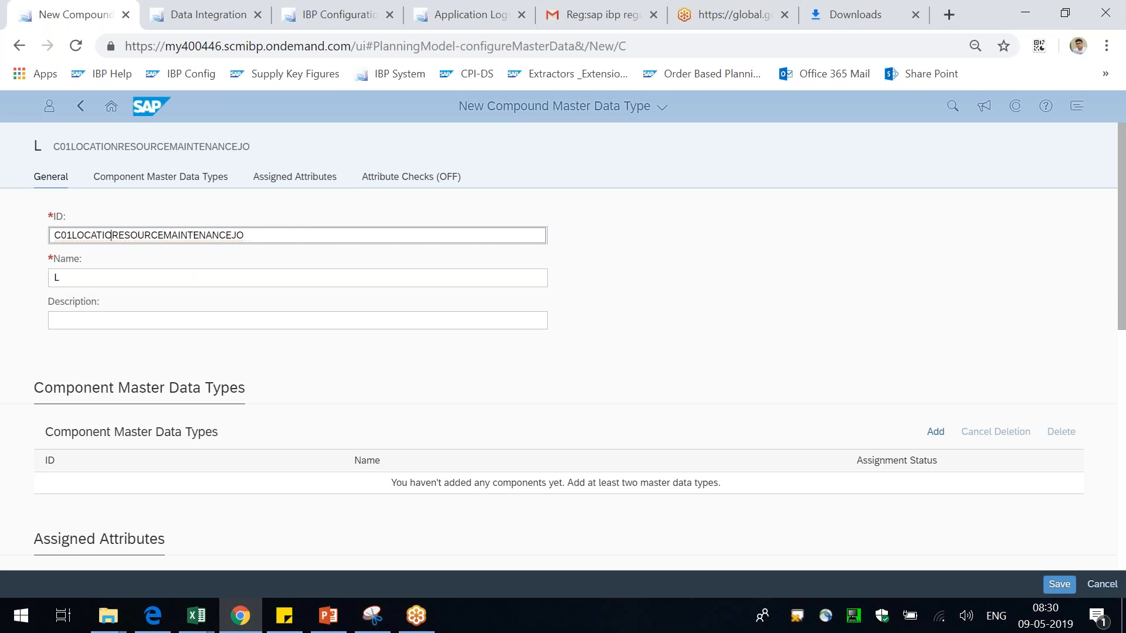
{"action": "key", "text": "BackSpace"}
{"action": "key", "text": "End"}
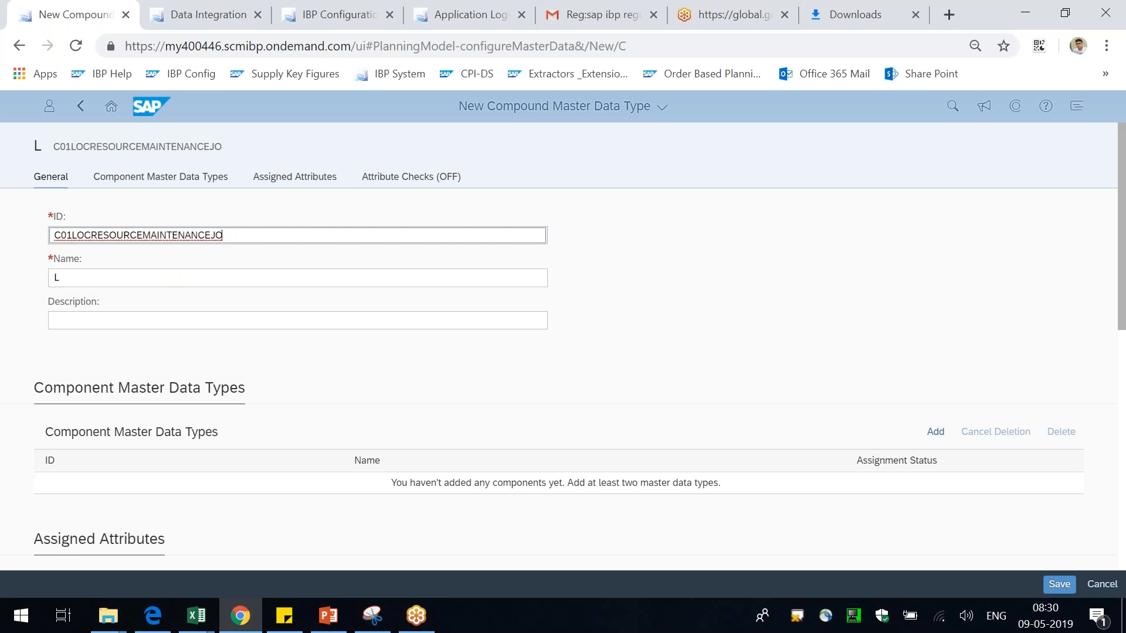
{"action": "type", "text": "B"}
Step: Abbreviate RESOURCE to RESO in the compound master data type's ID, making it C01LOCRESOMAINTENANCEJOB
{"action": "left_click", "coordinate": [140, 235]}
{"action": "key", "text": "BackSpace"}
{"action": "key", "text": "BackSpace"}
{"action": "key", "text": "BackSpace"}
{"action": "key", "text": "BackSpace"}
{"action": "key", "text": "BackSpace"}
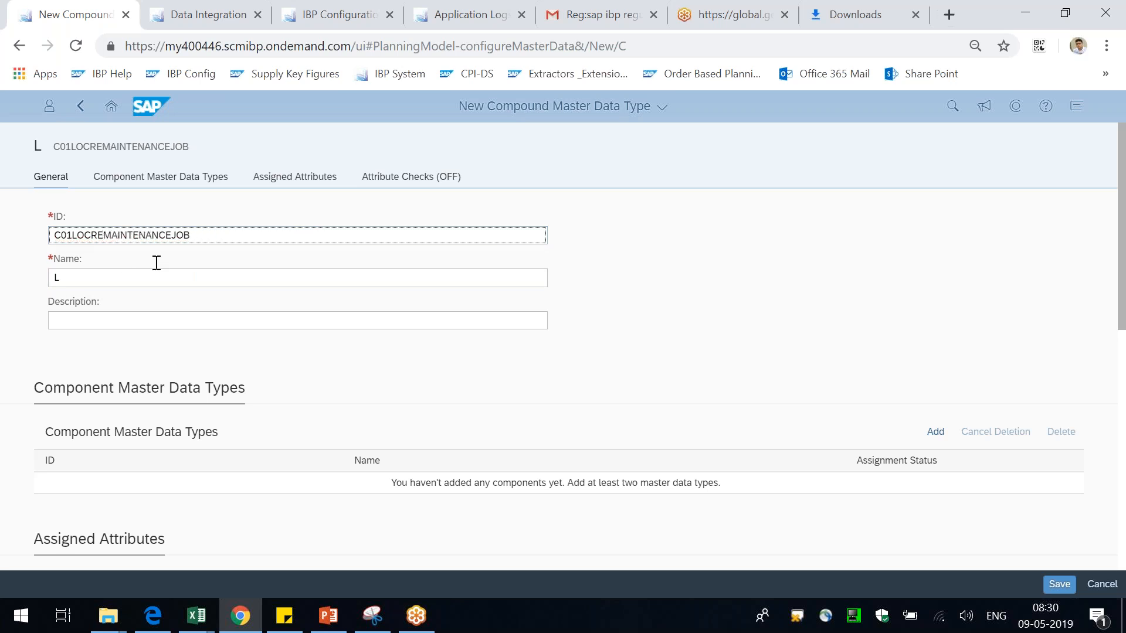
{"action": "type", "text": "O"}
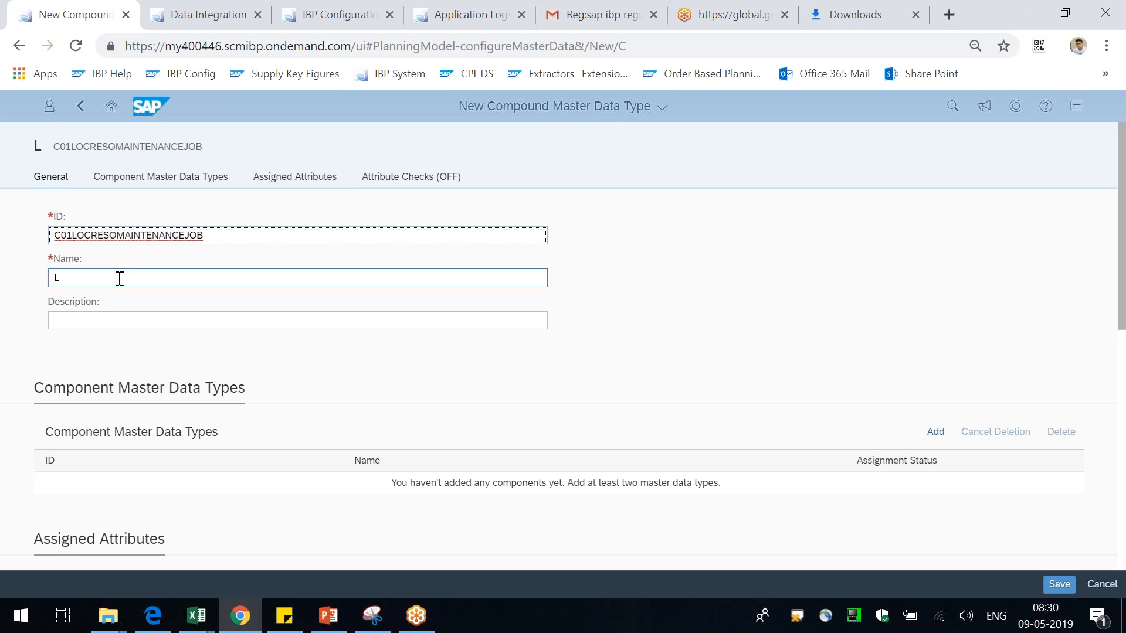
Step: Shorten the compound master data type's ID to C01LOCRESMAINTENANCEJOB and name it Location Resource Maintenance
{"action": "key", "text": "BackSpace"}
{"action": "left_click", "coordinate": [120, 279]}
{"action": "type", "text": "Location Resource Ma"}
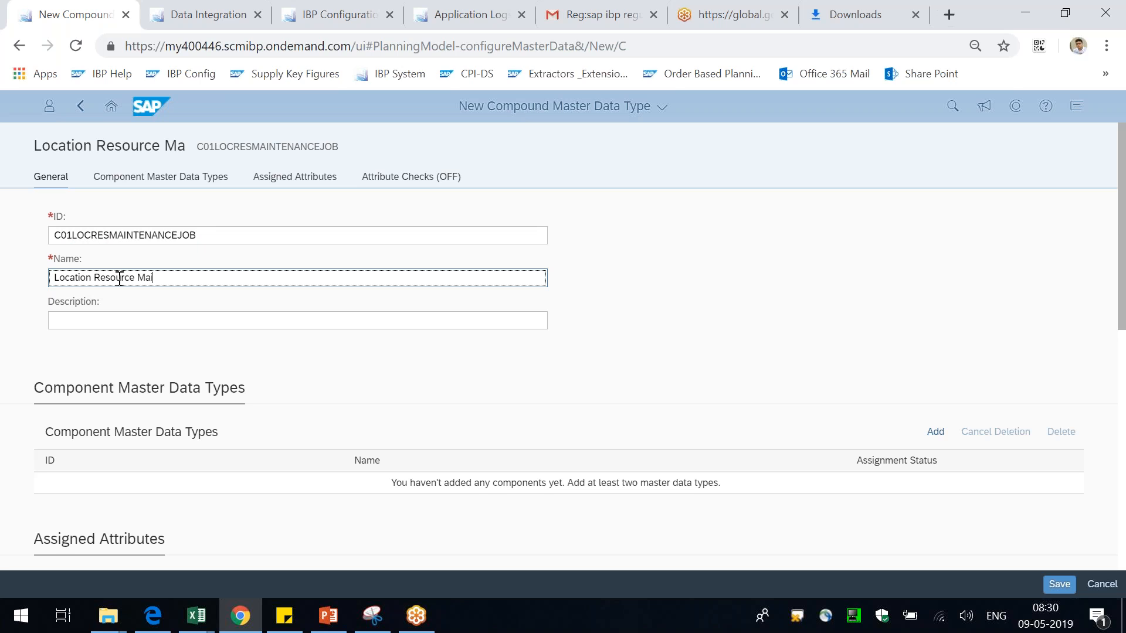
{"action": "type", "text": "intenance "}
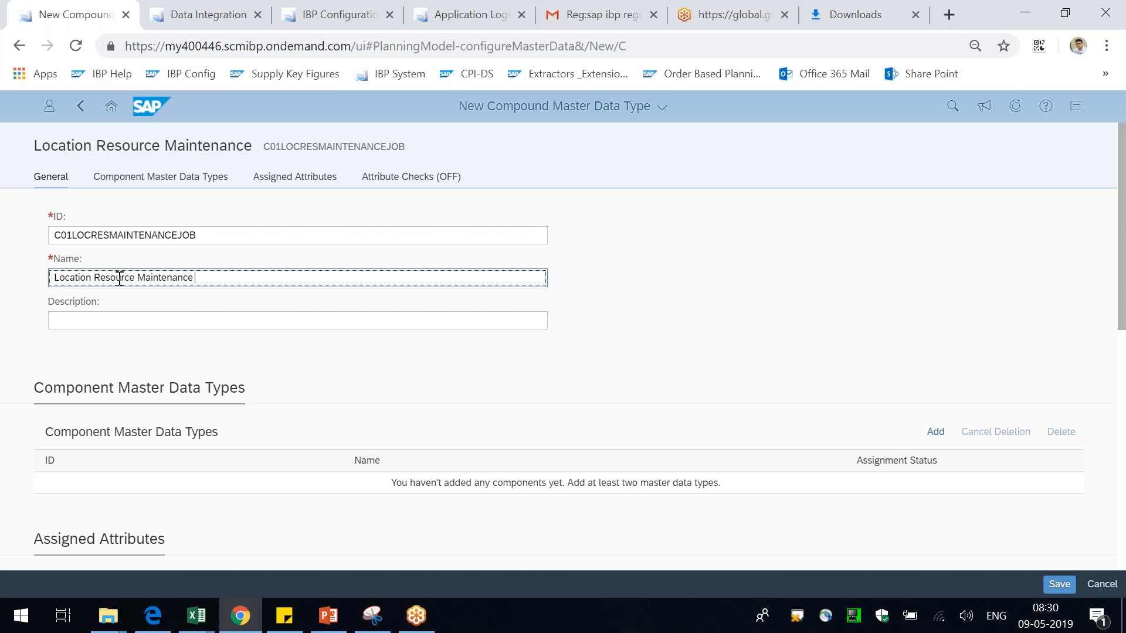
{"action": "type", "text": "Jo"}
{"action": "key", "text": "ctrl+a"}
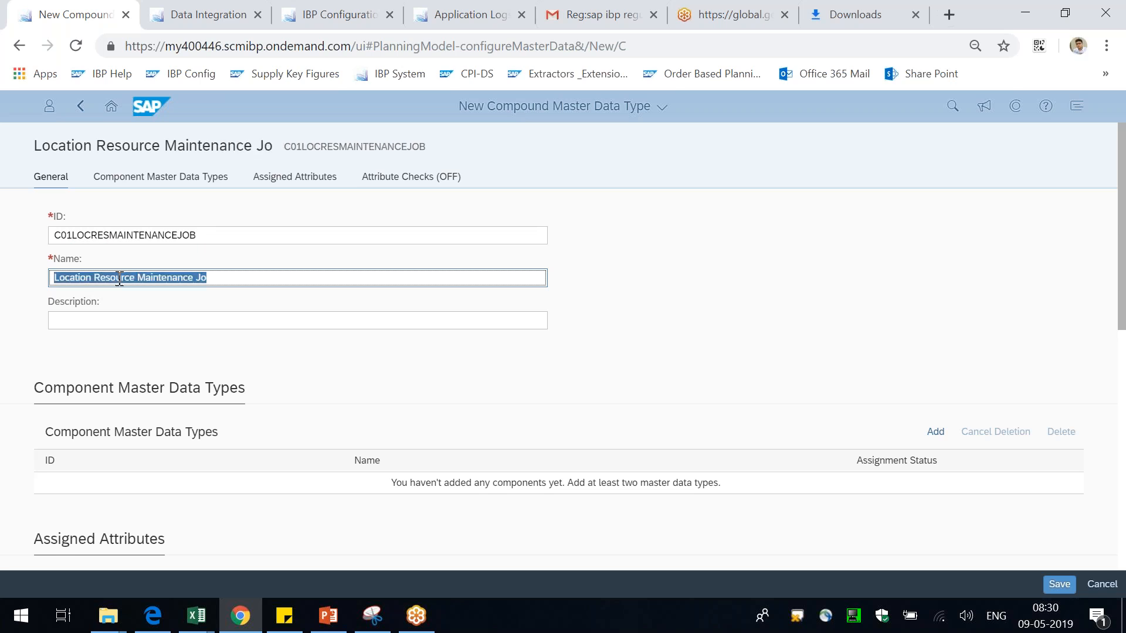
{"action": "key", "text": "Right"}
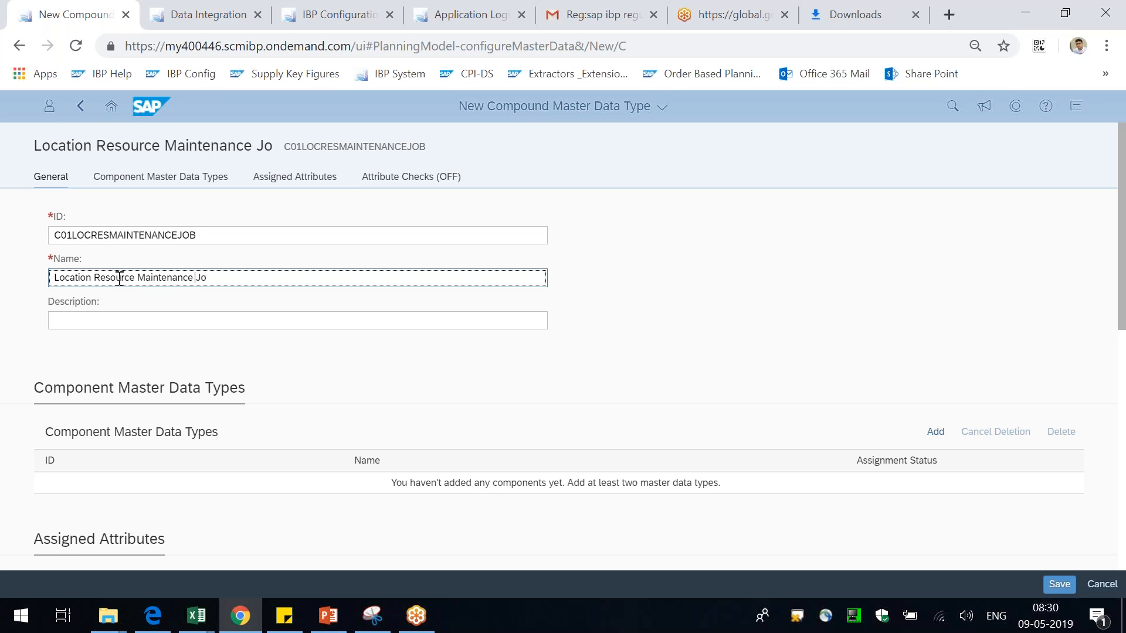
{"action": "key", "text": "BackSpace"}
{"action": "key", "text": "BackSpace"}
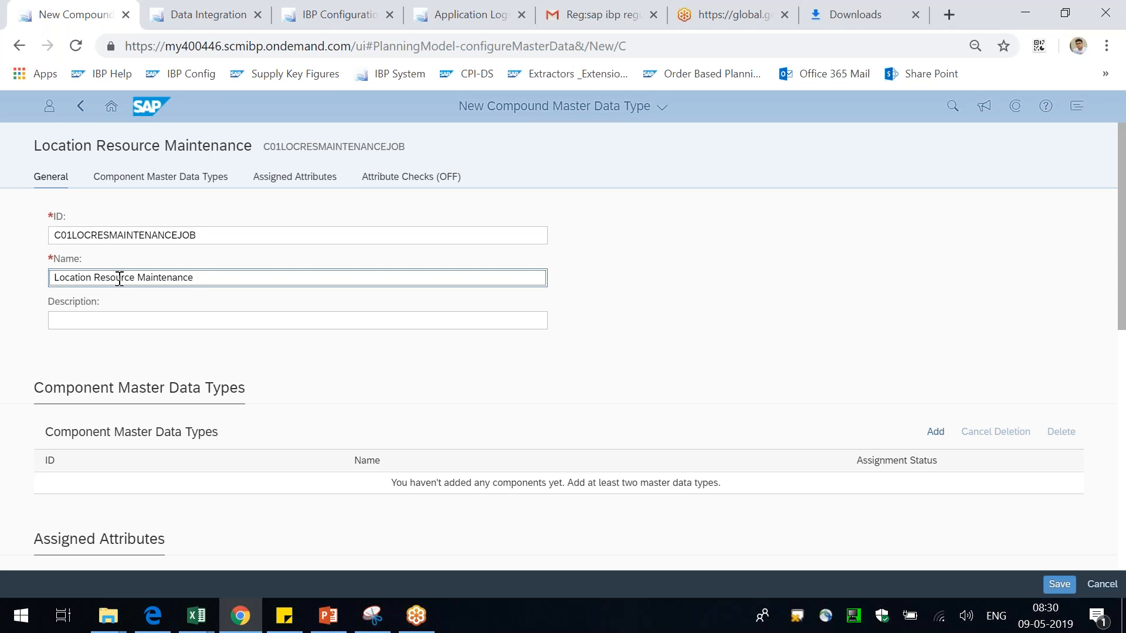
Step: Copy the name into the description and extend it to Location Resource Maintenance Job
{"action": "key", "text": "ctrl+a"}
{"action": "key", "text": "ctrl+c"}
{"action": "key", "text": "Tab"}
{"action": "key", "text": "ctrl+v"}
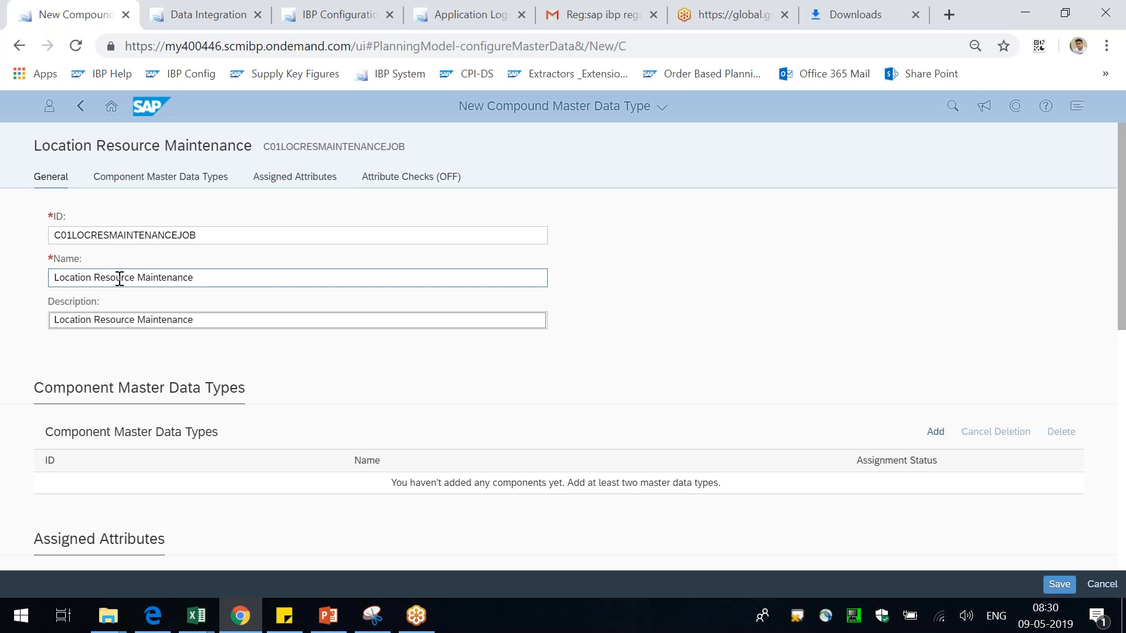
{"action": "type", "text": "Job"}
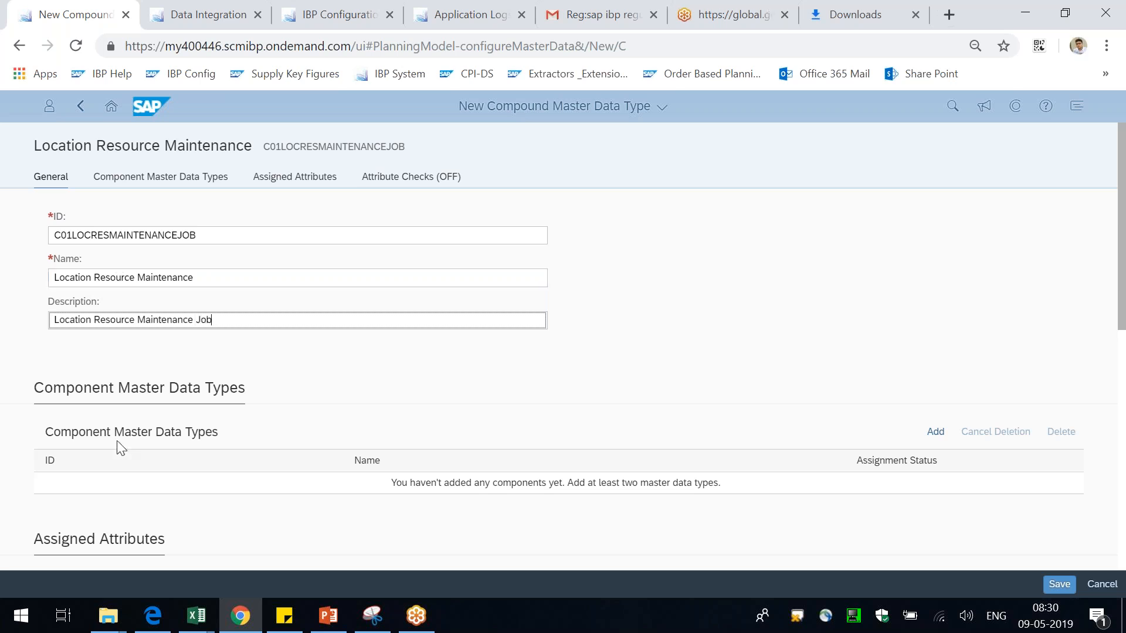
Step: Open the selection of component master data types, search for c01location and select C01LOCATION
{"action": "left_click_drag", "start_coordinate": [33, 387], "coordinate": [232, 390]}
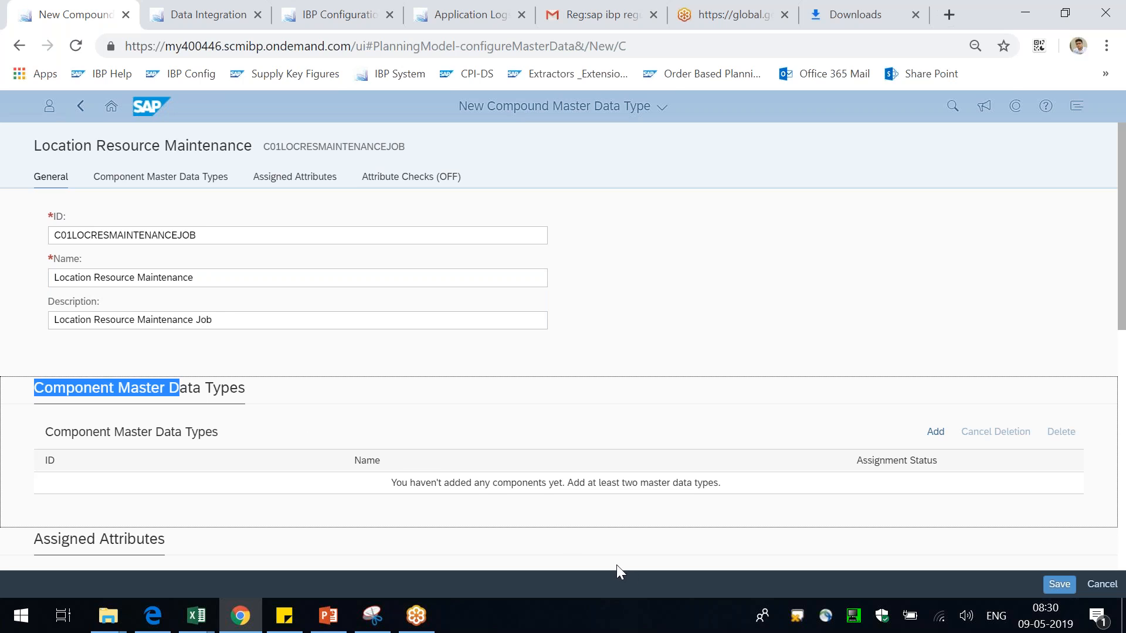
{"action": "left_click_drag", "start_coordinate": [58, 147], "coordinate": [75, 147]}
{"action": "left_click_drag", "start_coordinate": [219, 147], "coordinate": [243, 148]}
{"action": "left_click", "coordinate": [935, 433]}
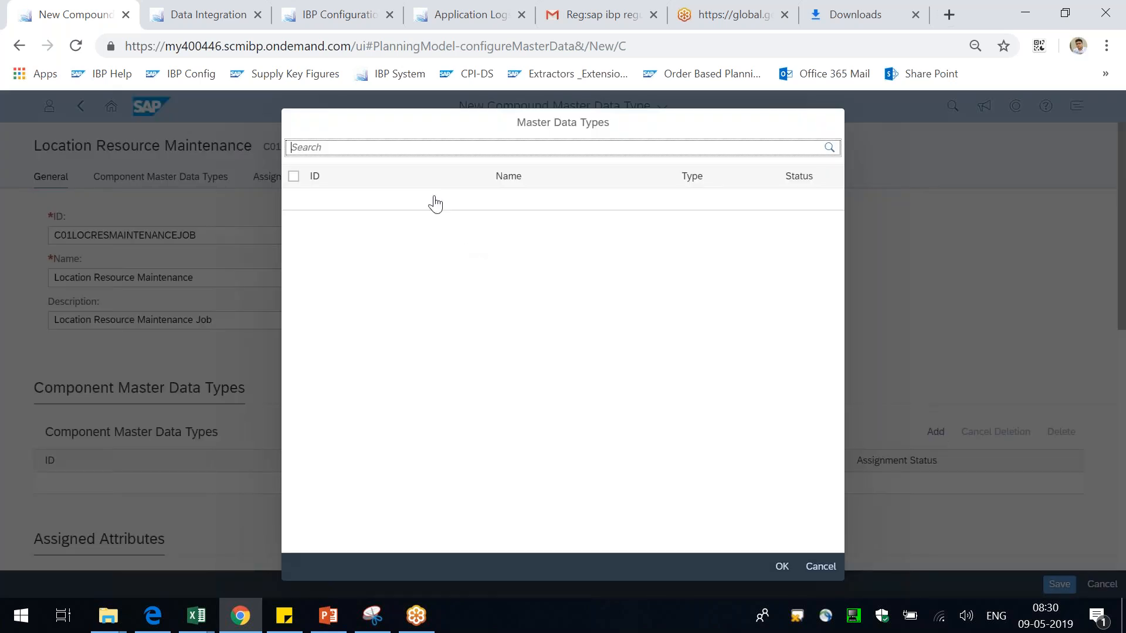
{"action": "type", "text": "location"}
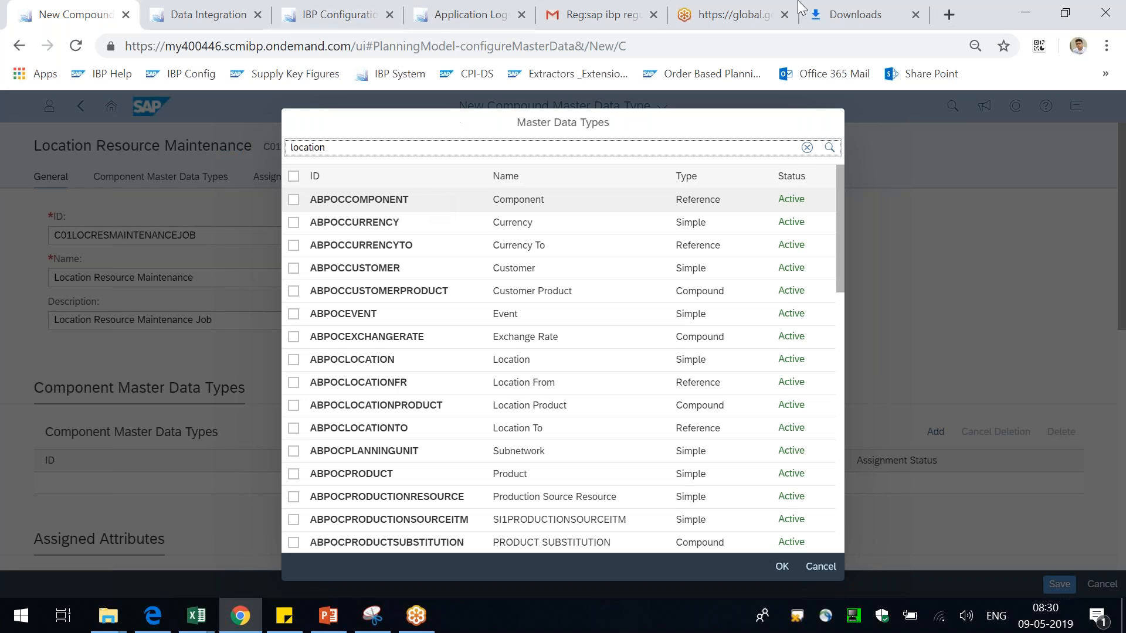
{"action": "key", "text": "Return"}
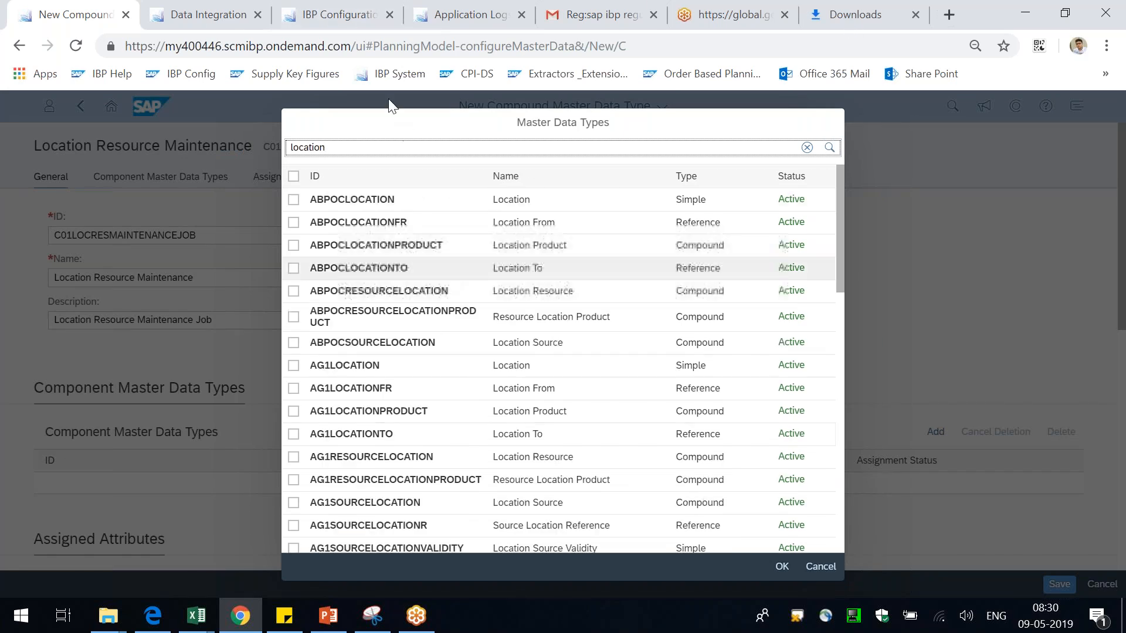
{"action": "type", "text": "c01"}
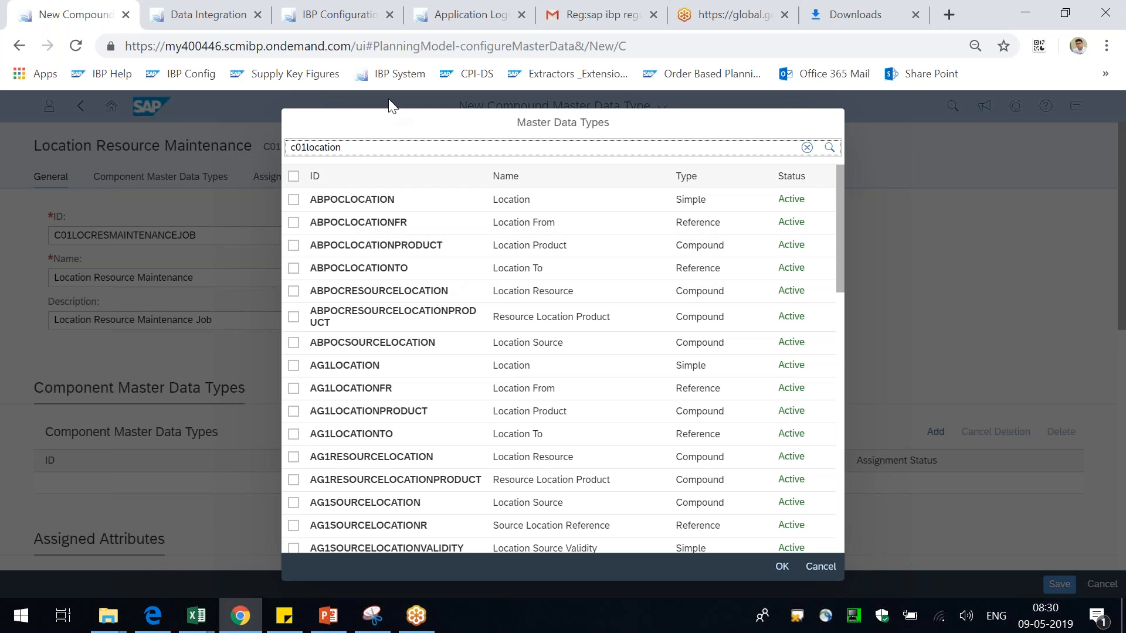
{"action": "key", "text": "Return"}
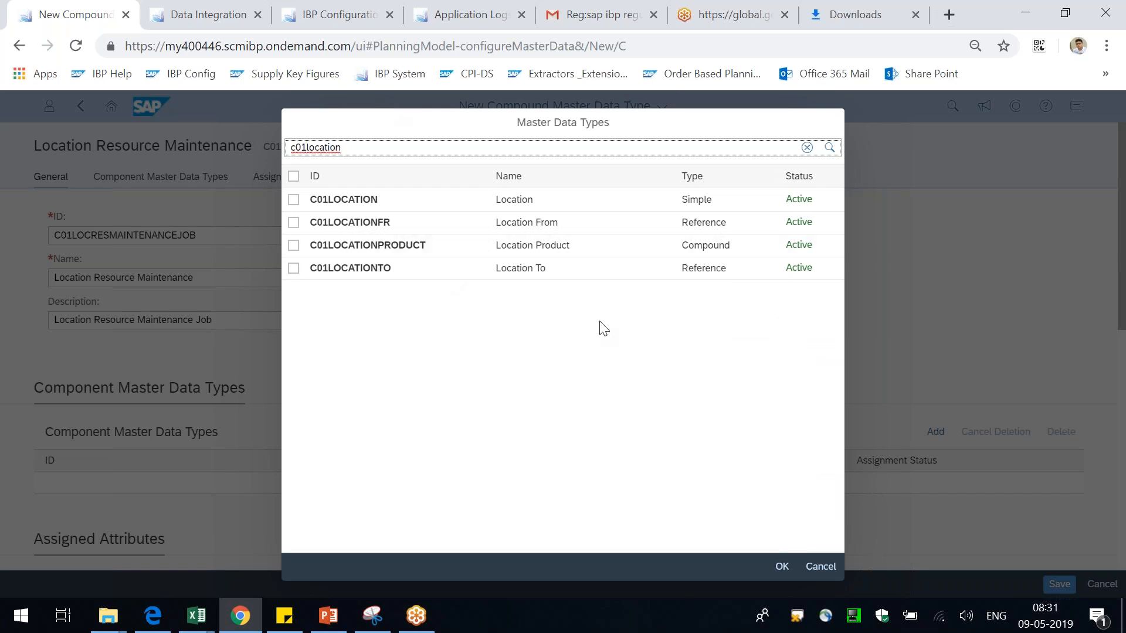
{"action": "left_click", "coordinate": [293, 199]}
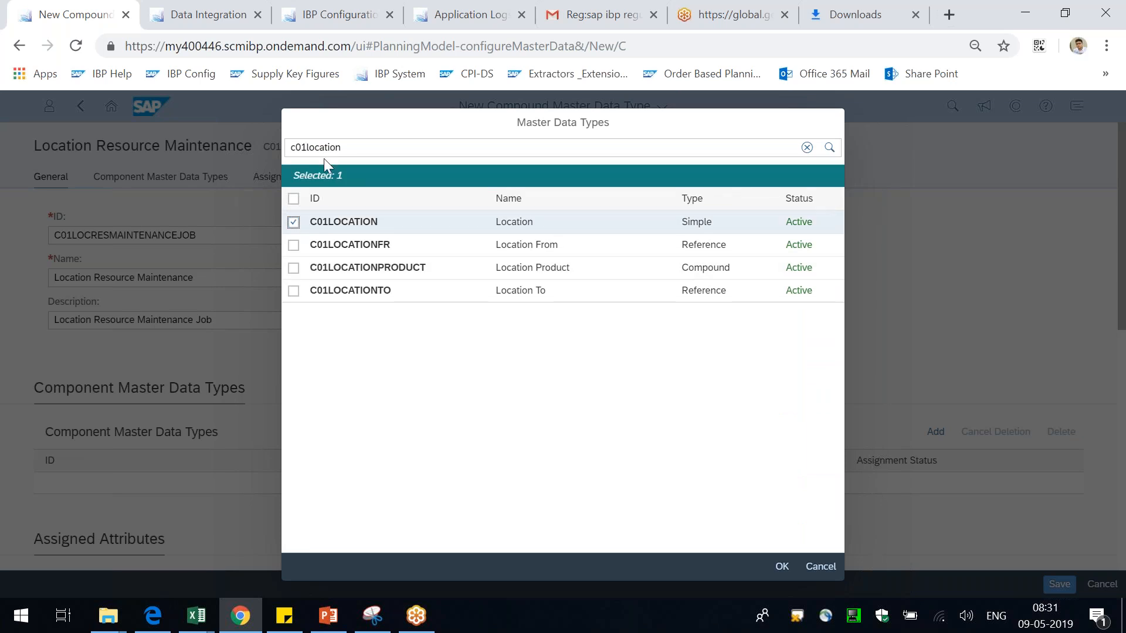
Step: Search for c01resource and c01main to also select C01RESOURCE and C01MAINTENANCEJOB, and add the selected types as components
{"action": "left_click_drag", "start_coordinate": [348, 148], "coordinate": [306, 147]}
{"action": "type", "text": "resource"}
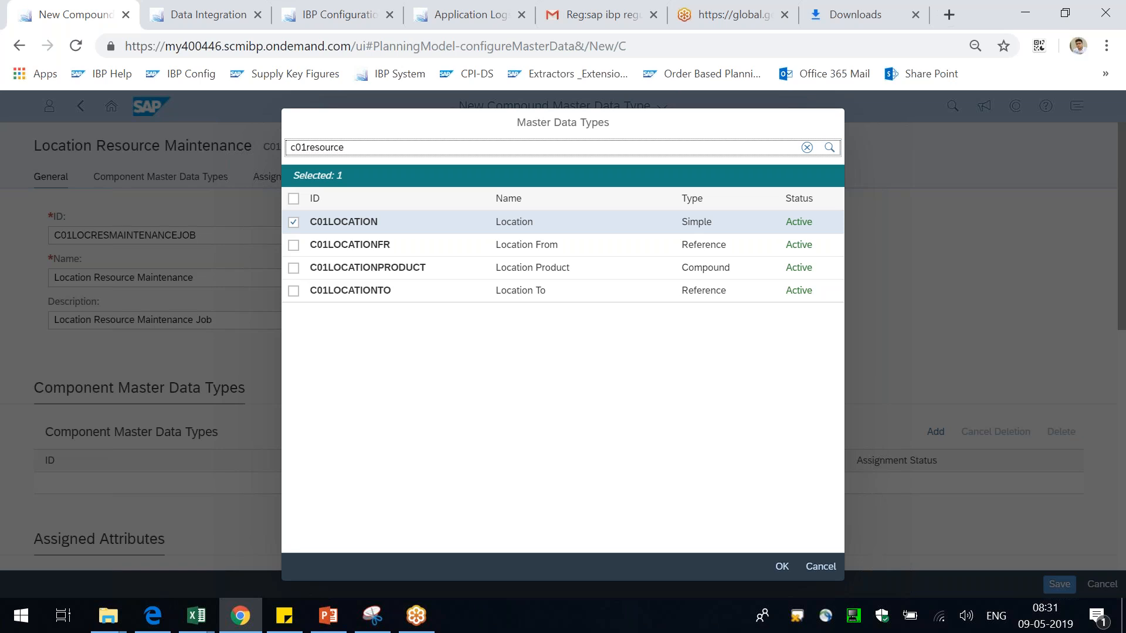
{"action": "left_click", "coordinate": [293, 222]}
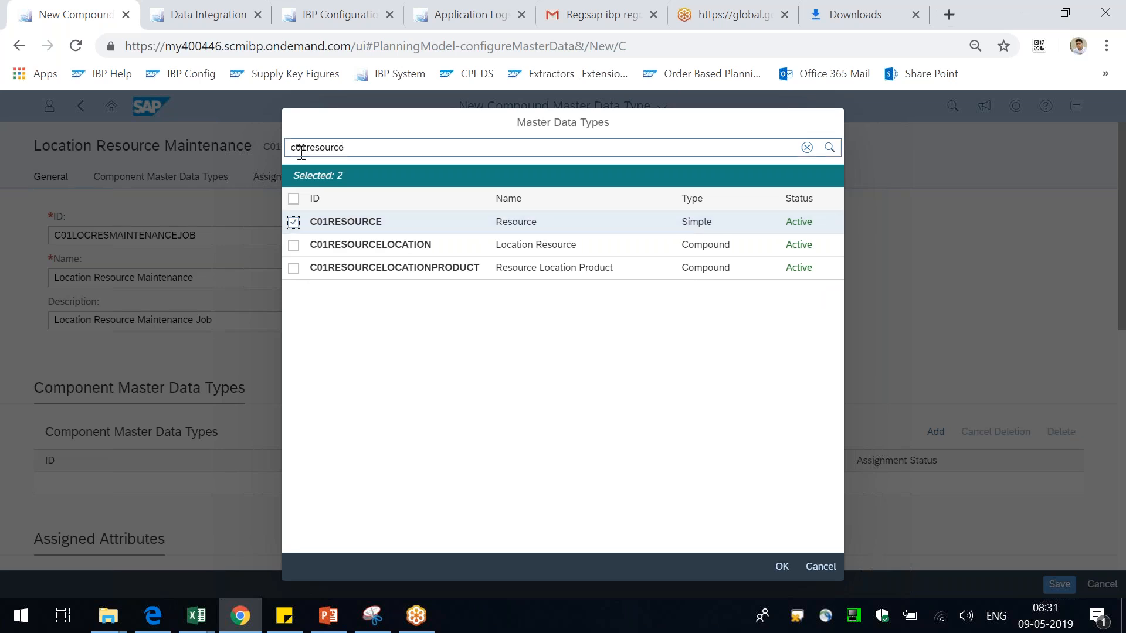
{"action": "left_click_drag", "start_coordinate": [305, 147], "coordinate": [428, 155]}
{"action": "type", "text": "main"}
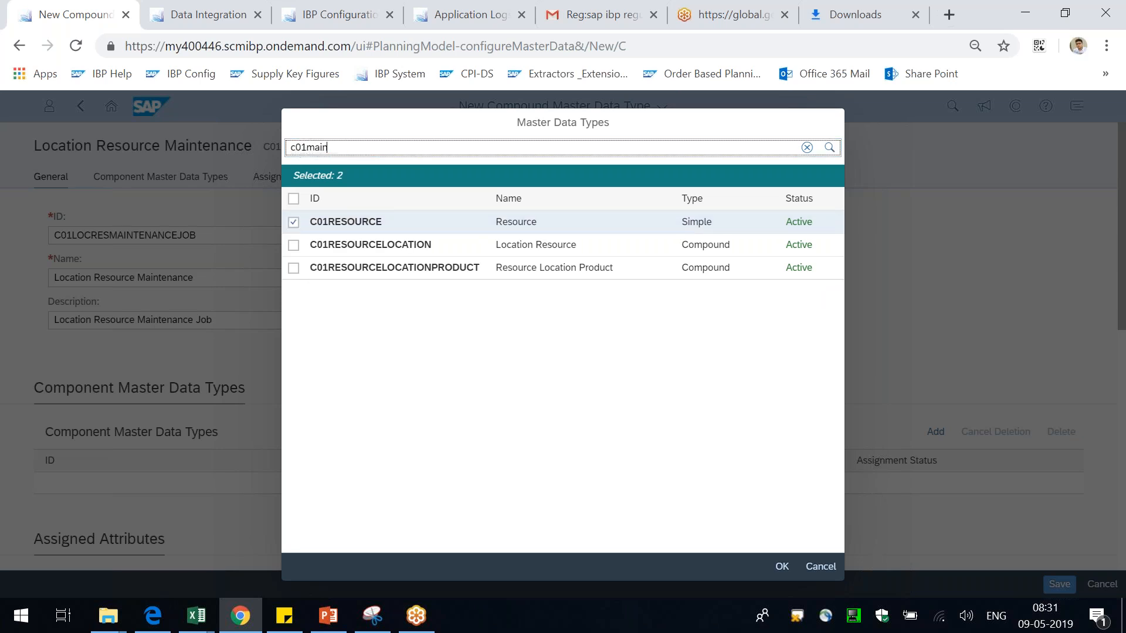
{"action": "left_click", "coordinate": [310, 213]}
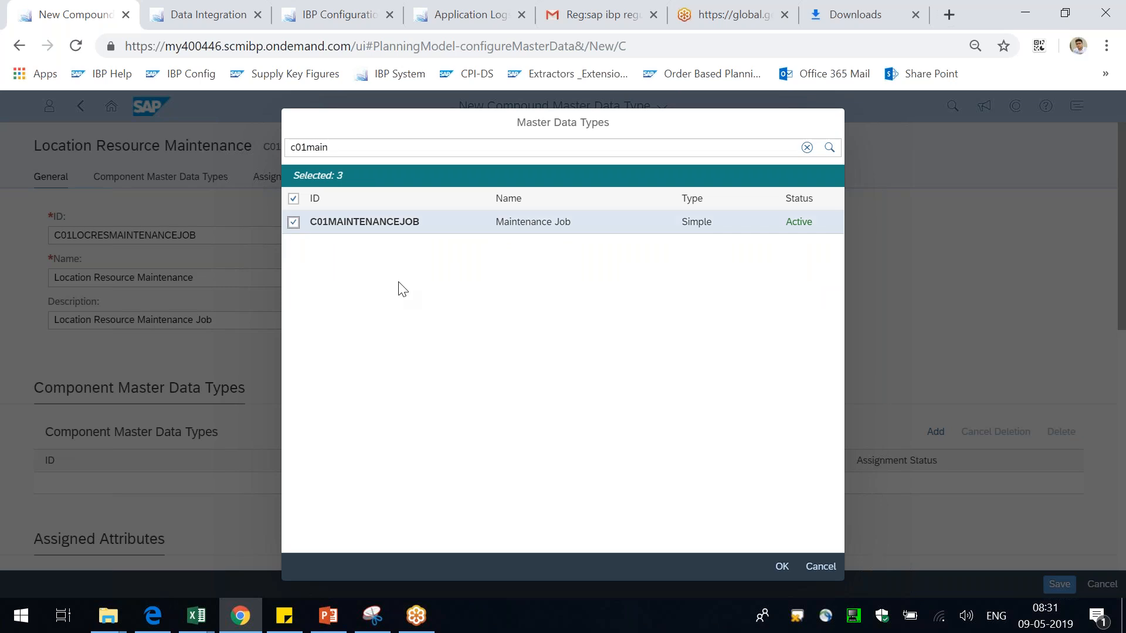
{"action": "left_click", "coordinate": [781, 566]}
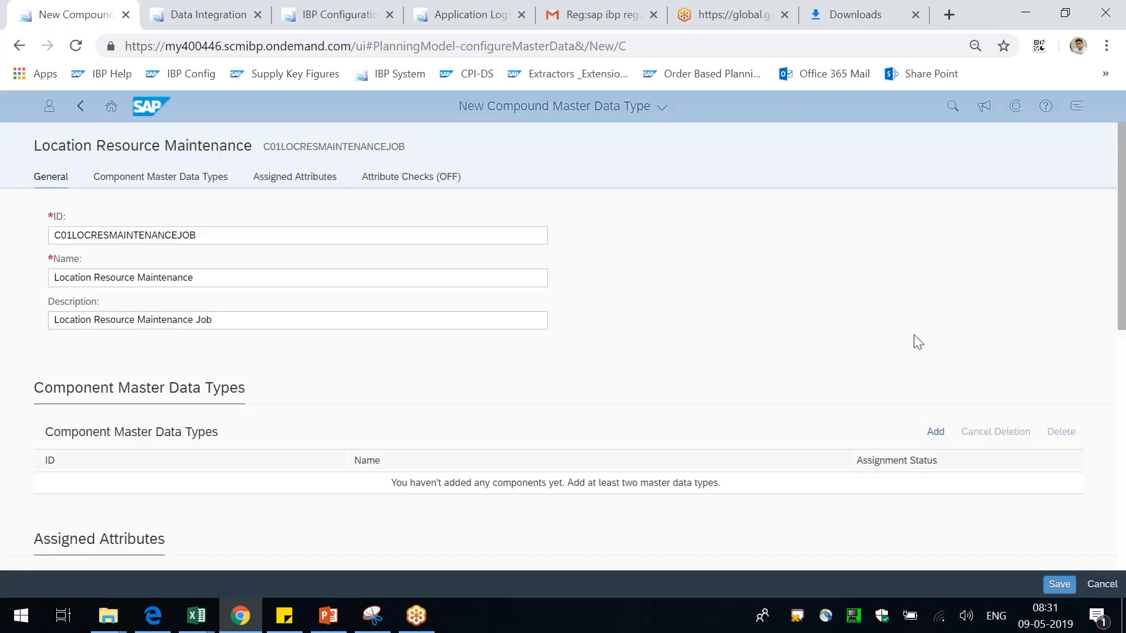
Step: Review the added component master data types and the key attributes assigned to the compound master data type
{"action": "scroll", "coordinate": [846, 305], "scroll_direction": "down", "scroll_amount": 2}
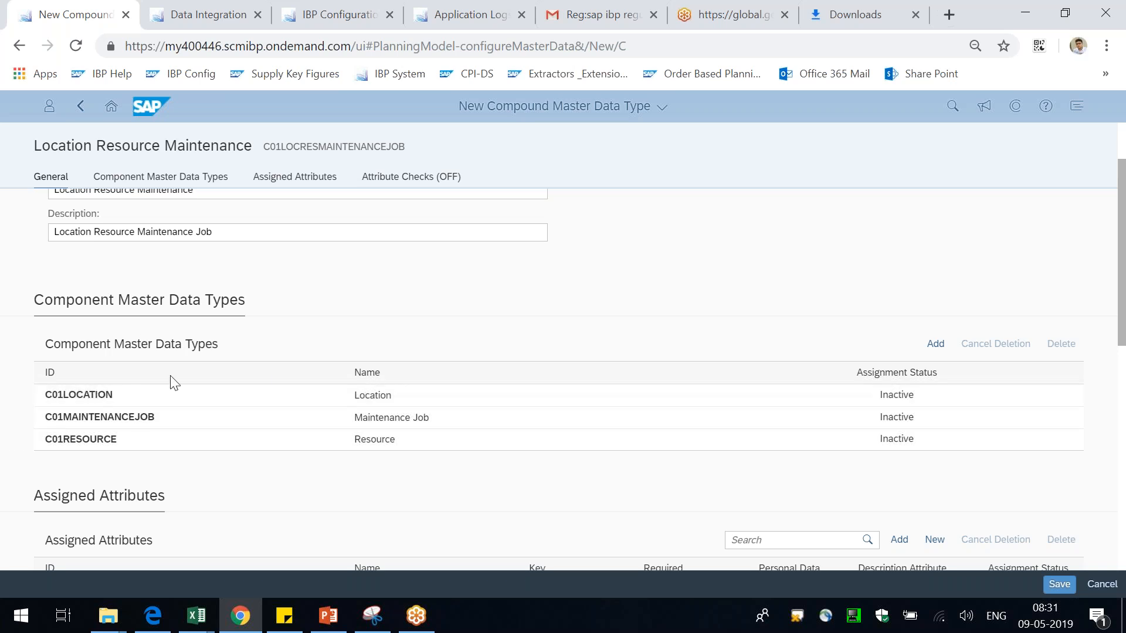
{"action": "left_click_drag", "start_coordinate": [71, 347], "coordinate": [193, 344]}
{"action": "scroll", "coordinate": [645, 451], "scroll_direction": "up", "scroll_amount": 1}
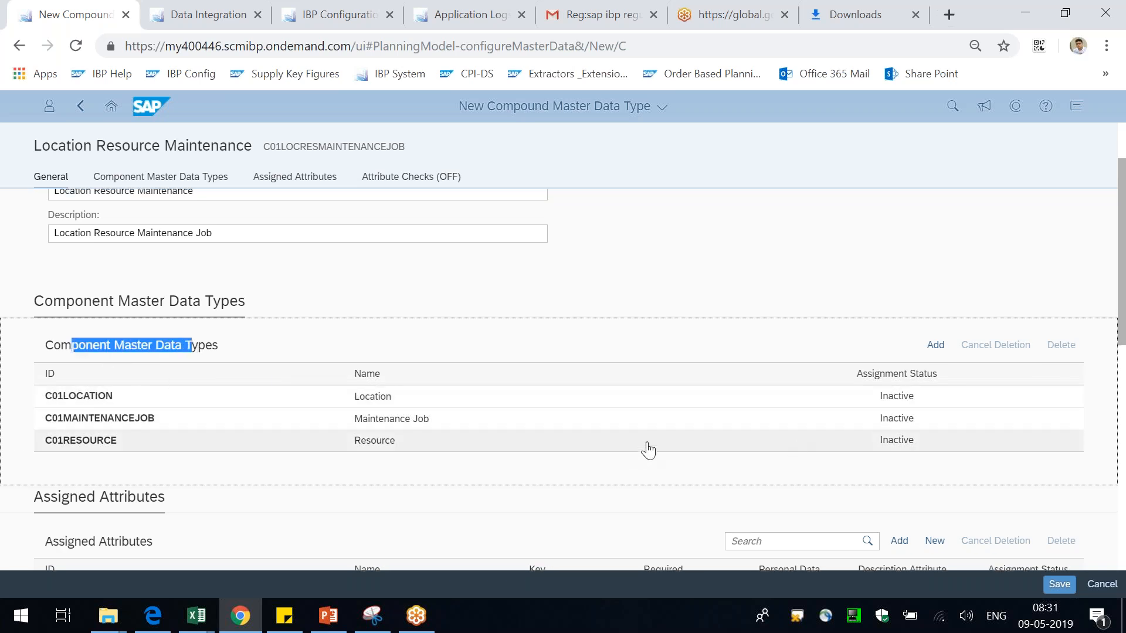
{"action": "left_click_drag", "start_coordinate": [50, 153], "coordinate": [598, 407]}
{"action": "scroll", "coordinate": [600, 407], "scroll_direction": "down", "scroll_amount": 4}
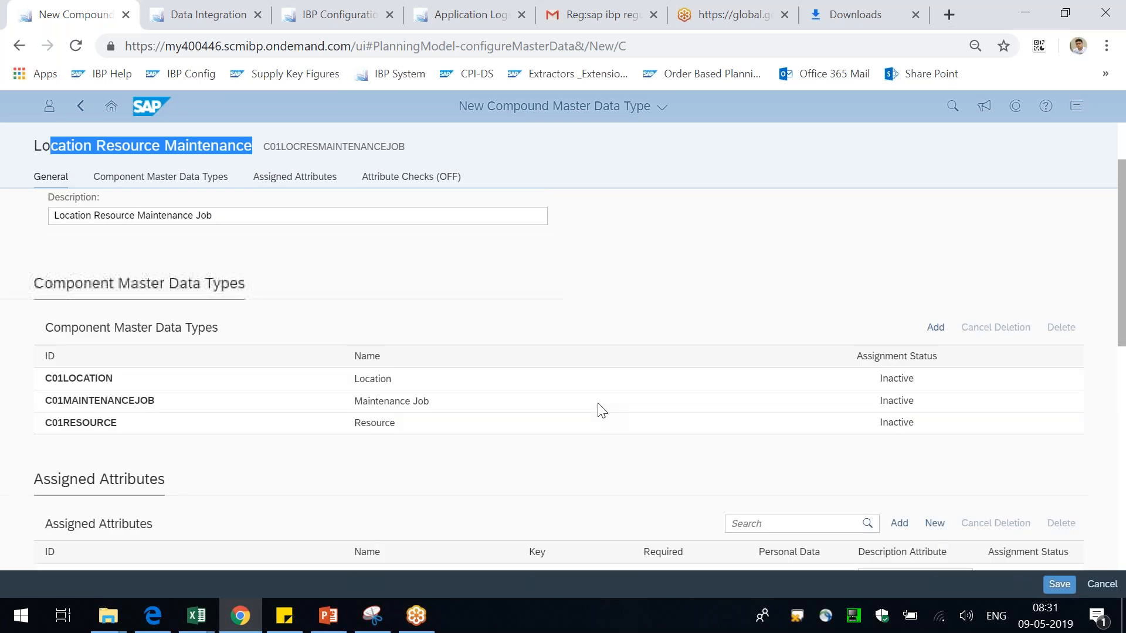
{"action": "left_click_drag", "start_coordinate": [45, 321], "coordinate": [115, 322]}
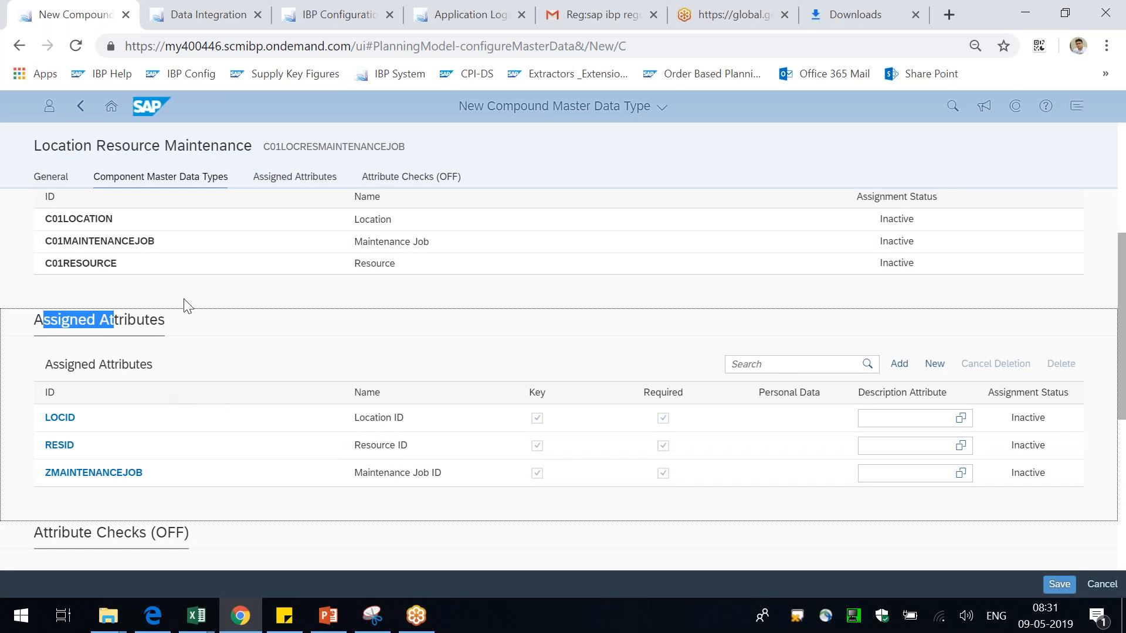
{"action": "left_click_drag", "start_coordinate": [44, 153], "coordinate": [160, 147]}
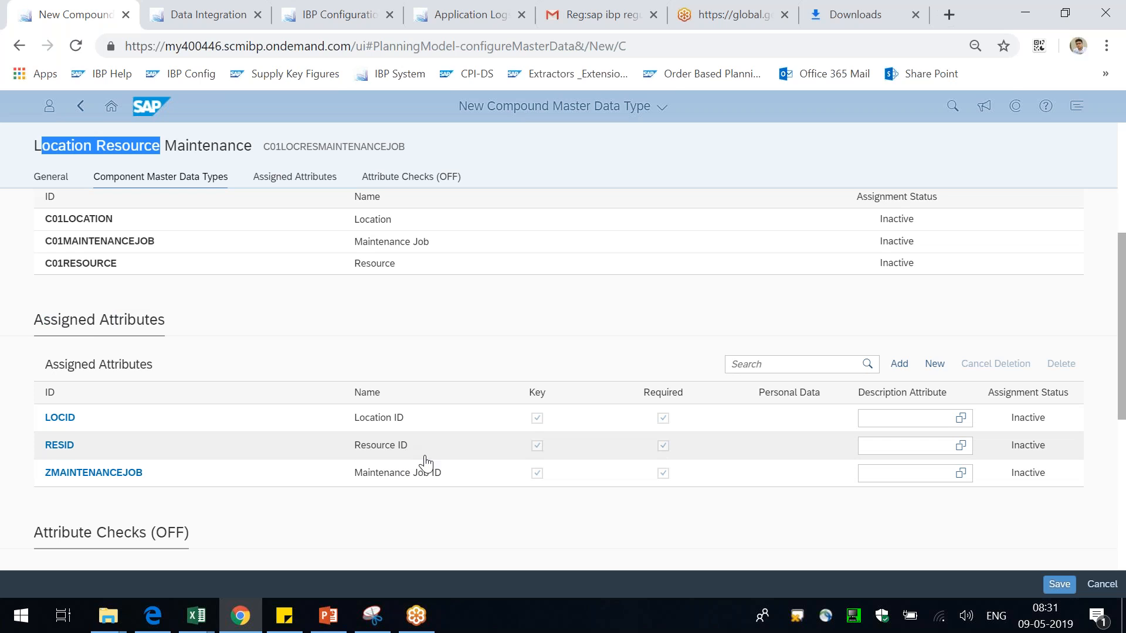
{"action": "left_click_drag", "start_coordinate": [255, 151], "coordinate": [30, 145]}
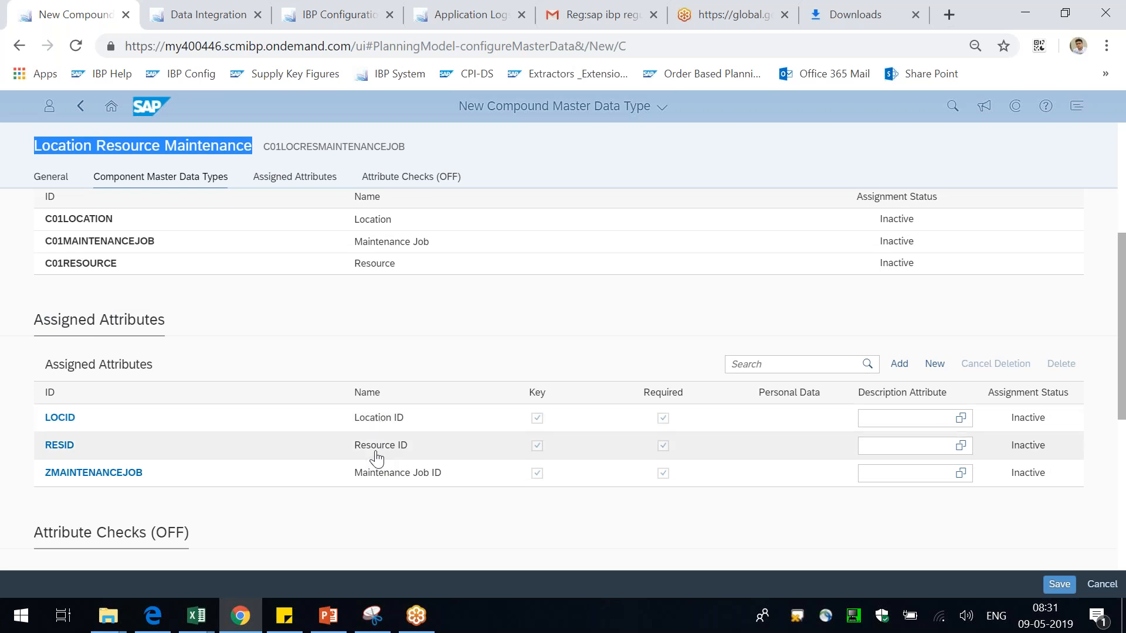
{"action": "left_click_drag", "start_coordinate": [375, 473], "coordinate": [432, 478]}
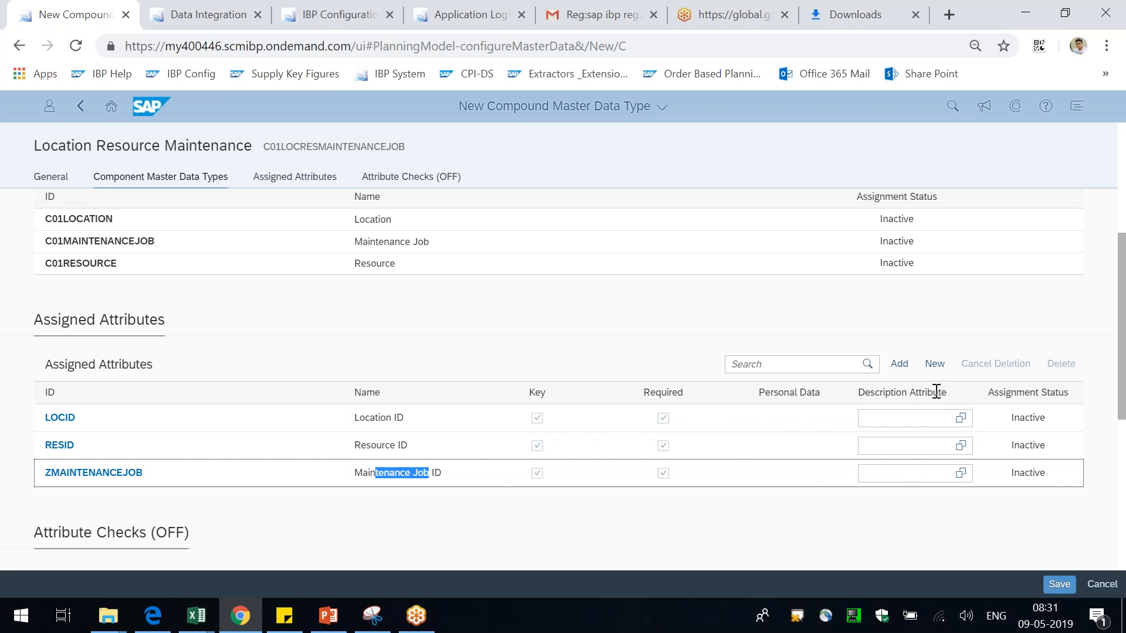
Step: Start a new attribute for the compound master data type with the ID ZMAINTENANCEJOBPRIORITY
{"action": "left_click", "coordinate": [934, 365]}
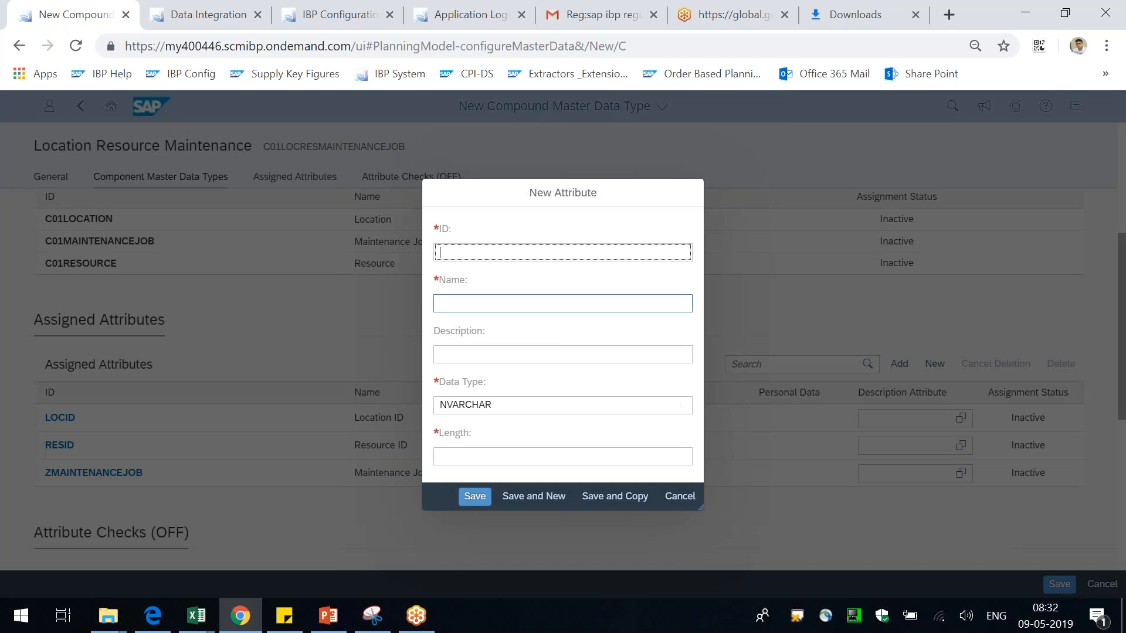
{"action": "type", "text": "ZMAINTENANCEJOBPRIOR"}
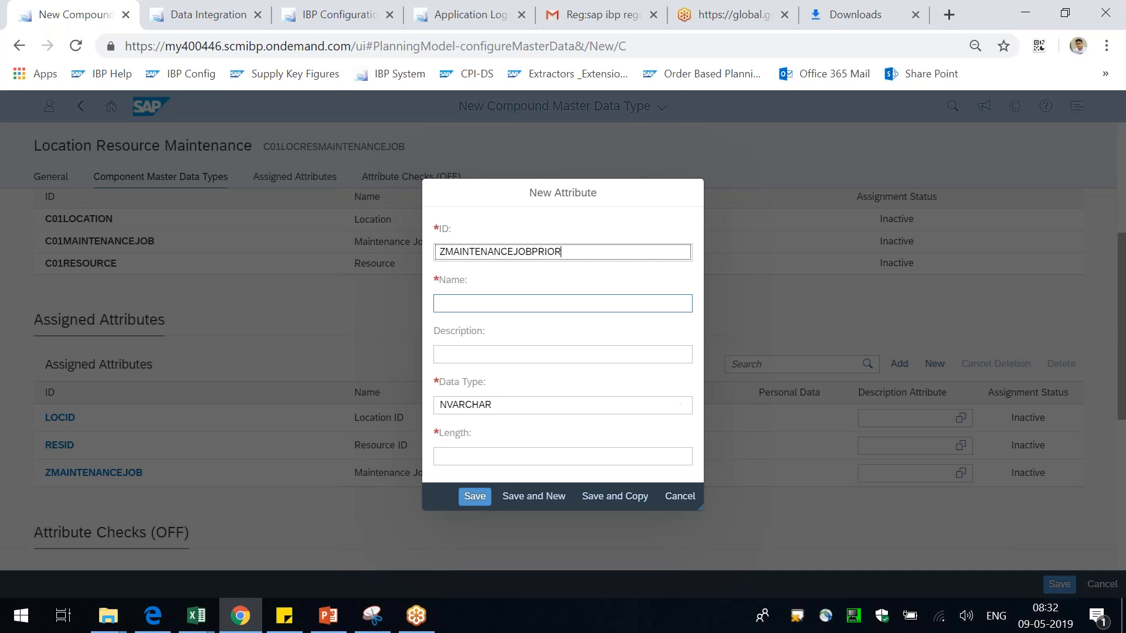
{"action": "type", "text": "ITY"}
{"action": "key", "text": "ctrl+a"}
{"action": "key", "text": "ctrl+c"}
{"action": "key", "text": "Tab"}
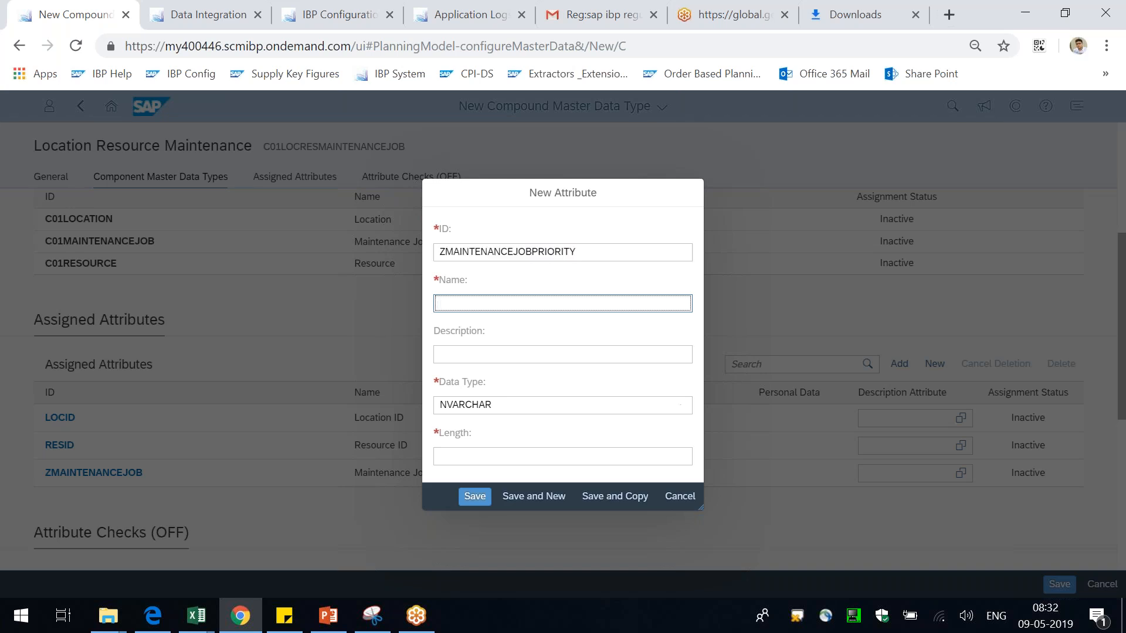
Step: Set both the new attribute's name and description to Maintenance Job Priority
{"action": "key", "text": "ctrl+v"}
{"action": "key", "text": "ctrl+a"}
{"action": "type", "text": "Main"}
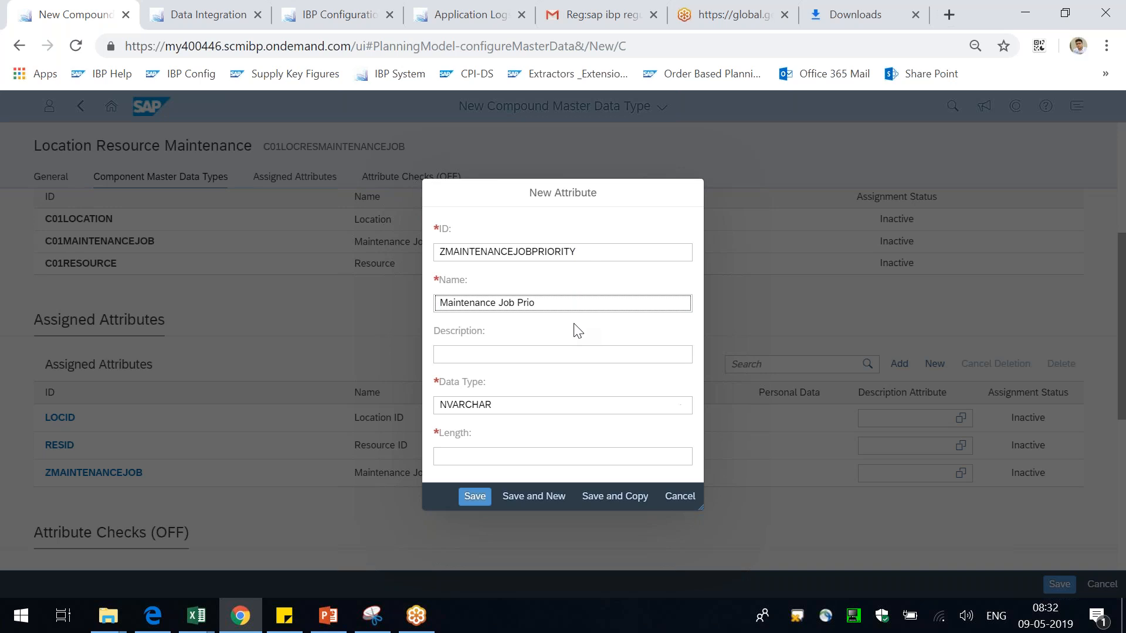
{"action": "key", "text": "ctrl+a"}
{"action": "key", "text": "ctrl+c"}
{"action": "key", "text": "Tab"}
{"action": "key", "text": "ctrl+v"}
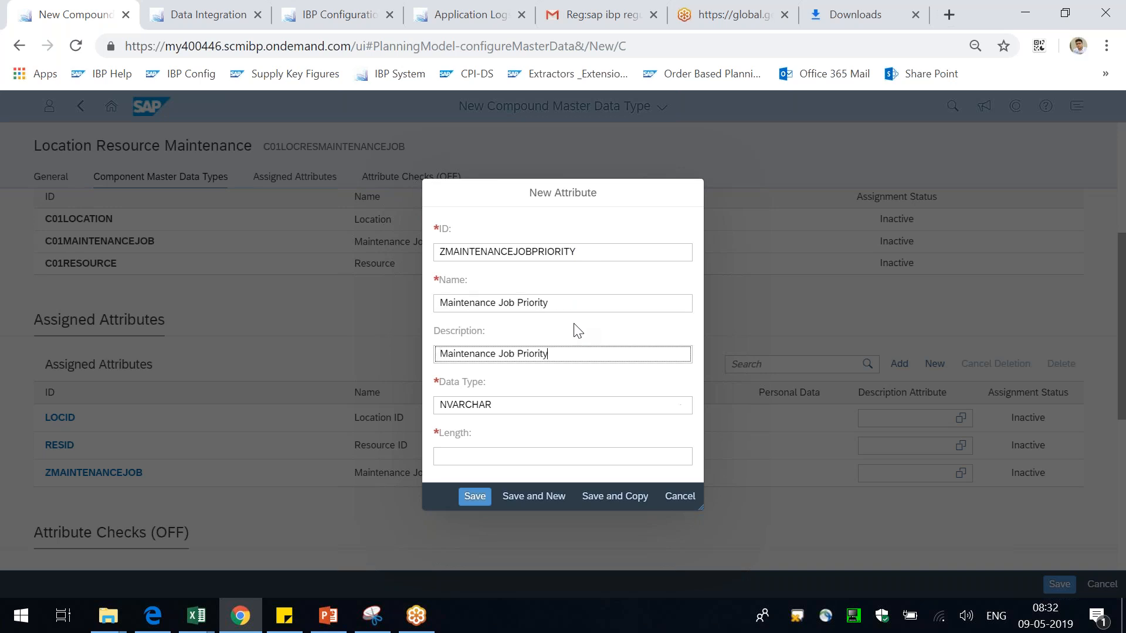
Step: Fill in the length of the NVARCHAR priority attribute and save it to the assigned attributes
{"action": "left_click", "coordinate": [535, 459]}
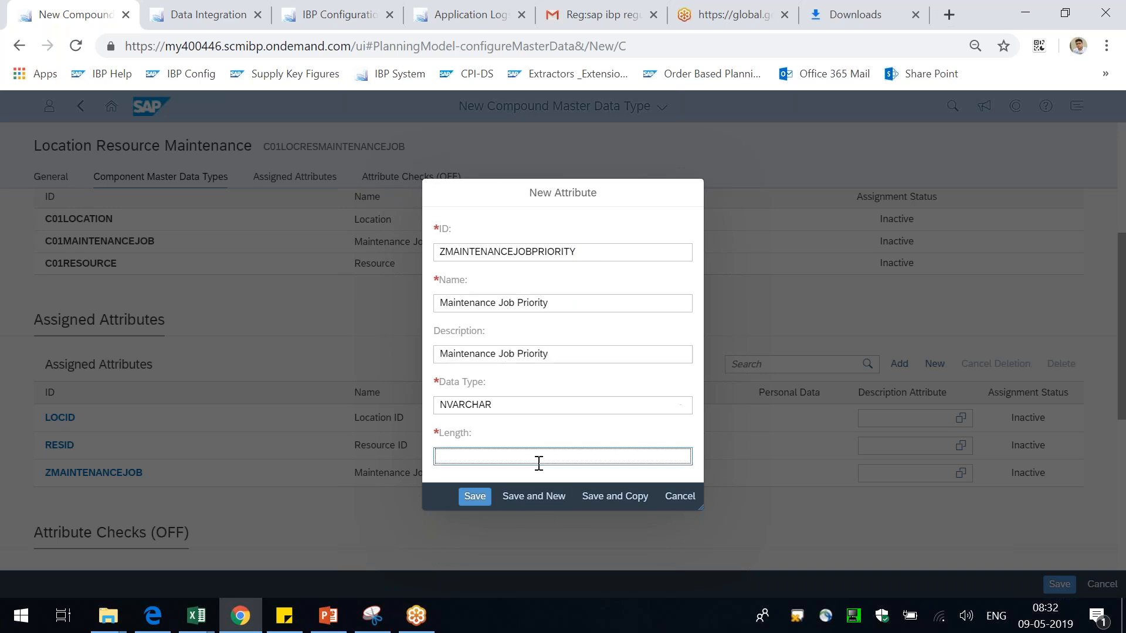
{"action": "left_click", "coordinate": [473, 496]}
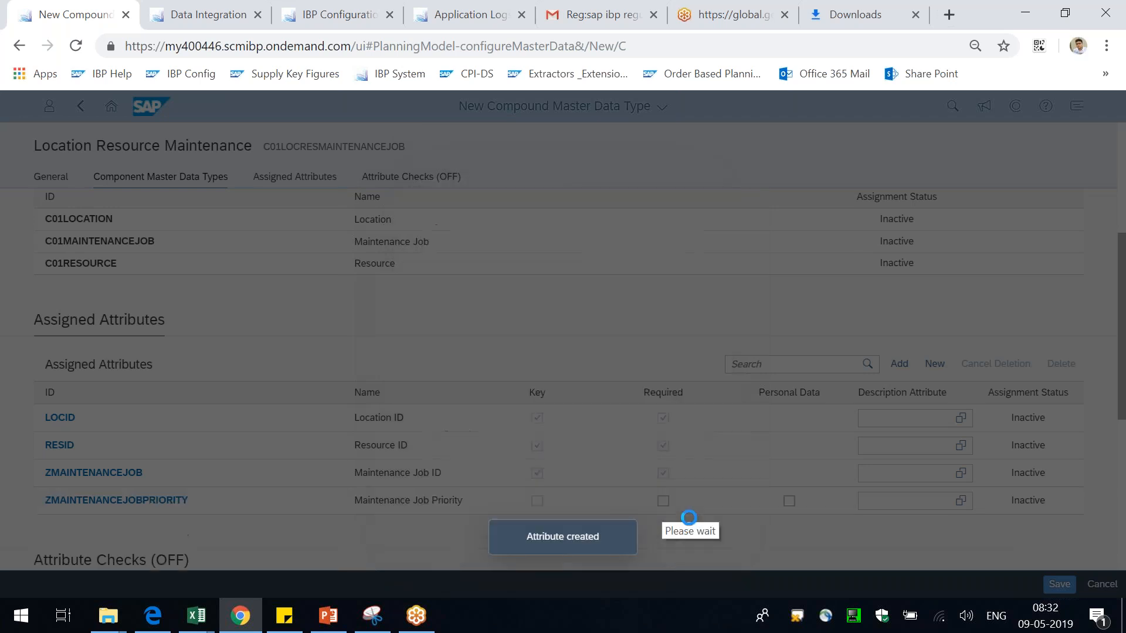
{"action": "scroll", "coordinate": [737, 394], "scroll_direction": "down", "scroll_amount": 1}
{"action": "scroll", "coordinate": [842, 447], "scroll_direction": "down", "scroll_amount": 2}
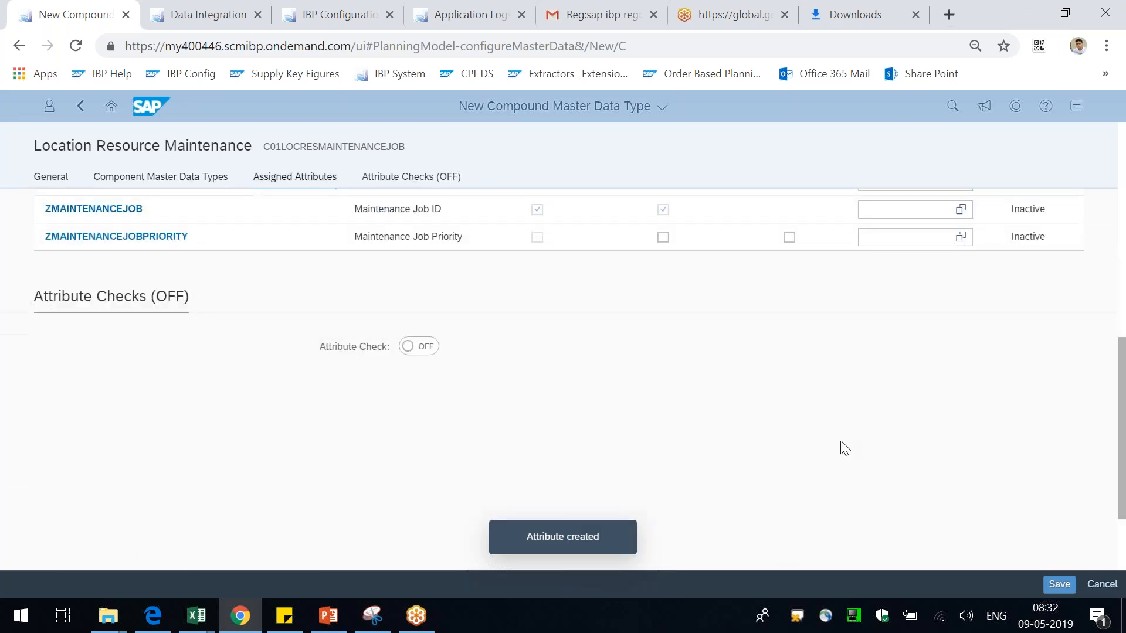
{"action": "scroll", "coordinate": [842, 447], "scroll_direction": "up", "scroll_amount": 1}
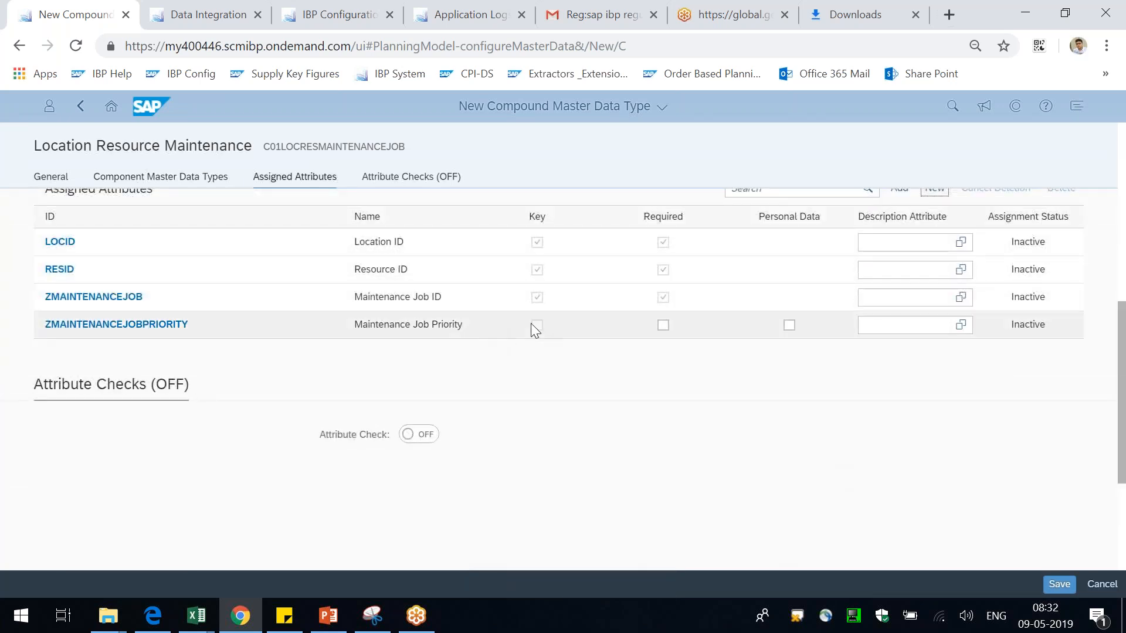
Step: Save the compound master data type C01LOCRESMAINTENANCEJOB, activate it and check its status
{"action": "left_click", "coordinate": [1062, 588]}
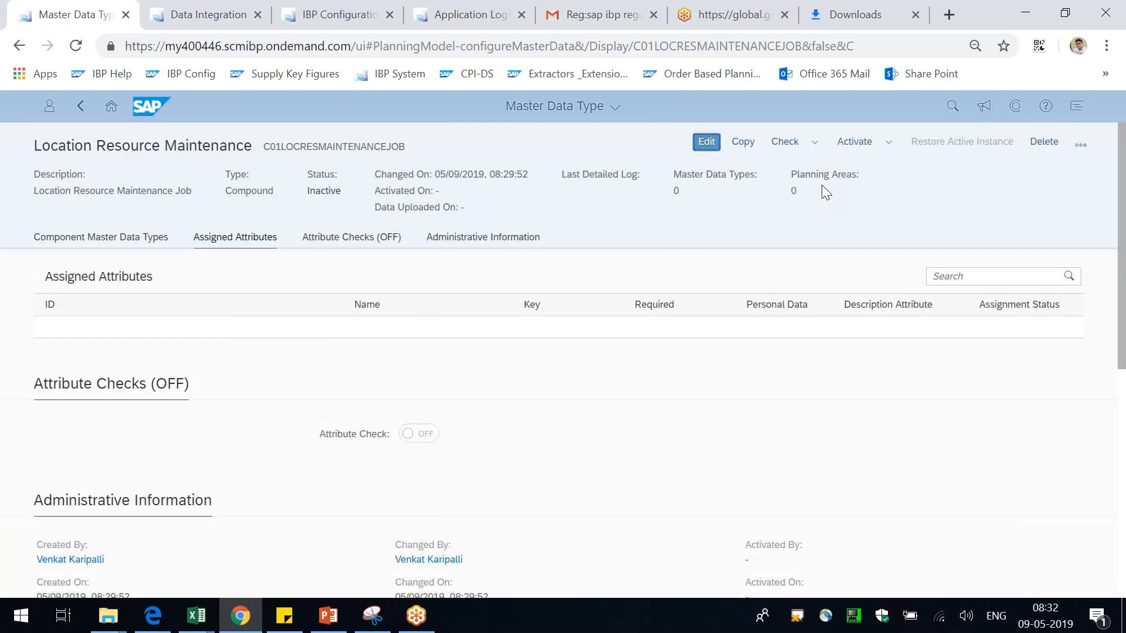
{"action": "left_click", "coordinate": [853, 142]}
{"action": "left_click", "coordinate": [619, 377]}
{"action": "double_click", "coordinate": [311, 192]}
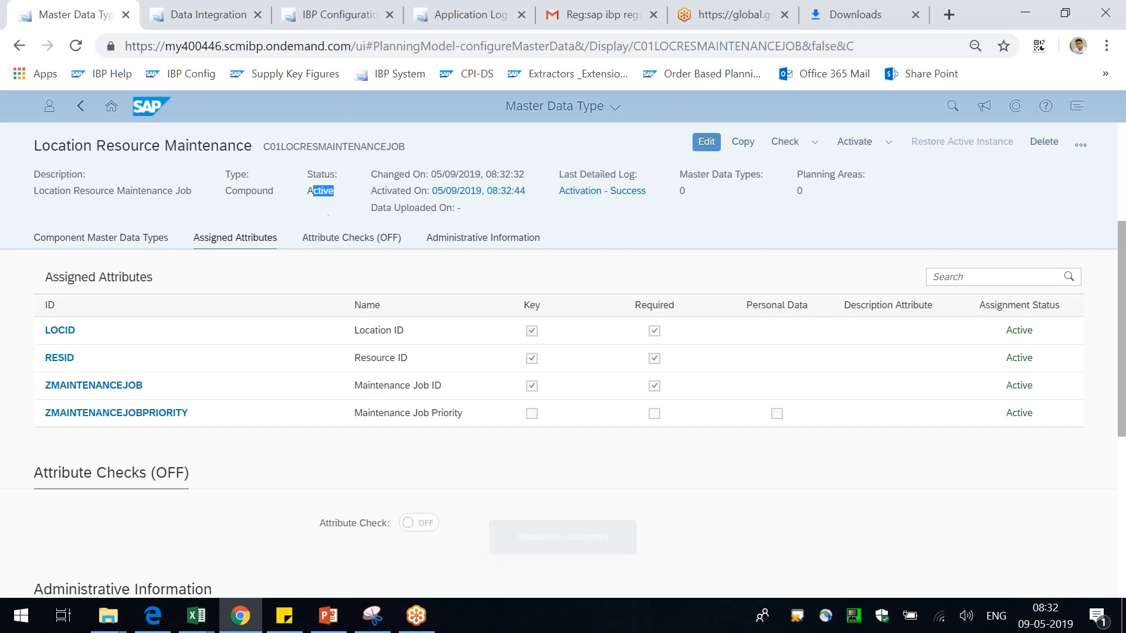
Step: Refresh the TESTCONFIG planning area in IBP Configuration and search its available attributes for zmain
{"action": "left_click", "coordinate": [337, 15]}
{"action": "left_click", "coordinate": [924, 230]}
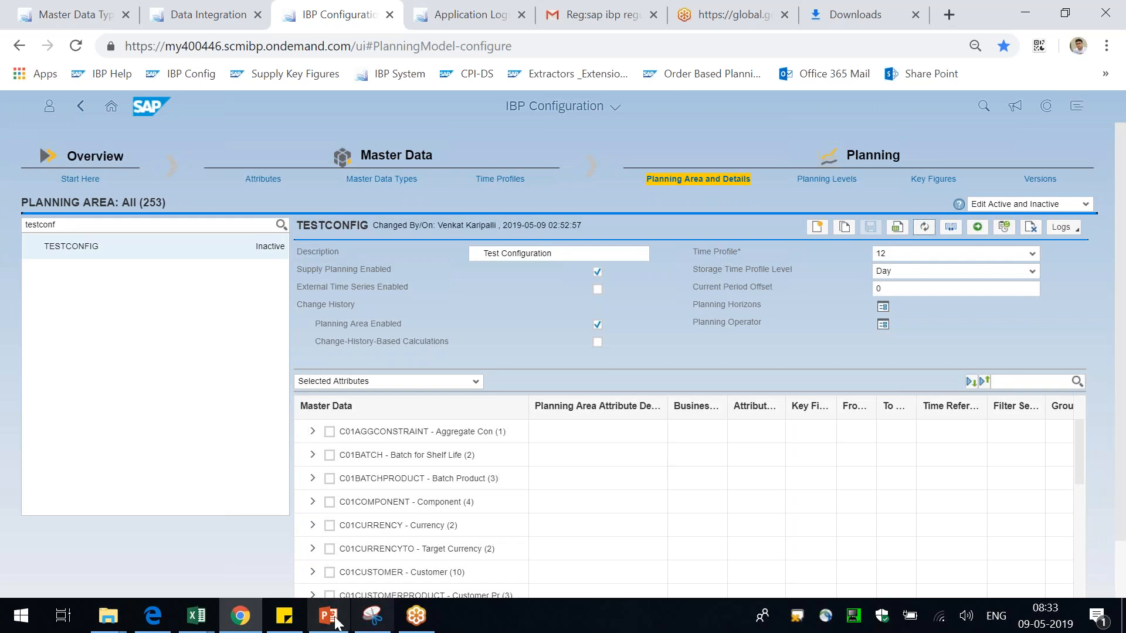
{"action": "left_click", "coordinate": [476, 383]}
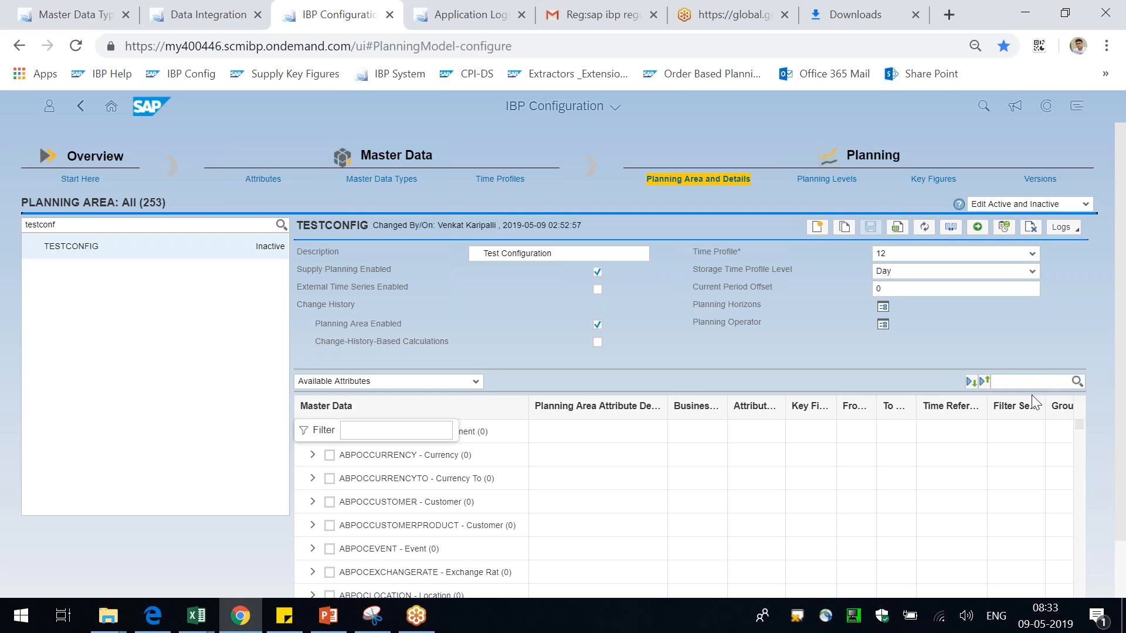
{"action": "left_click", "coordinate": [1017, 381]}
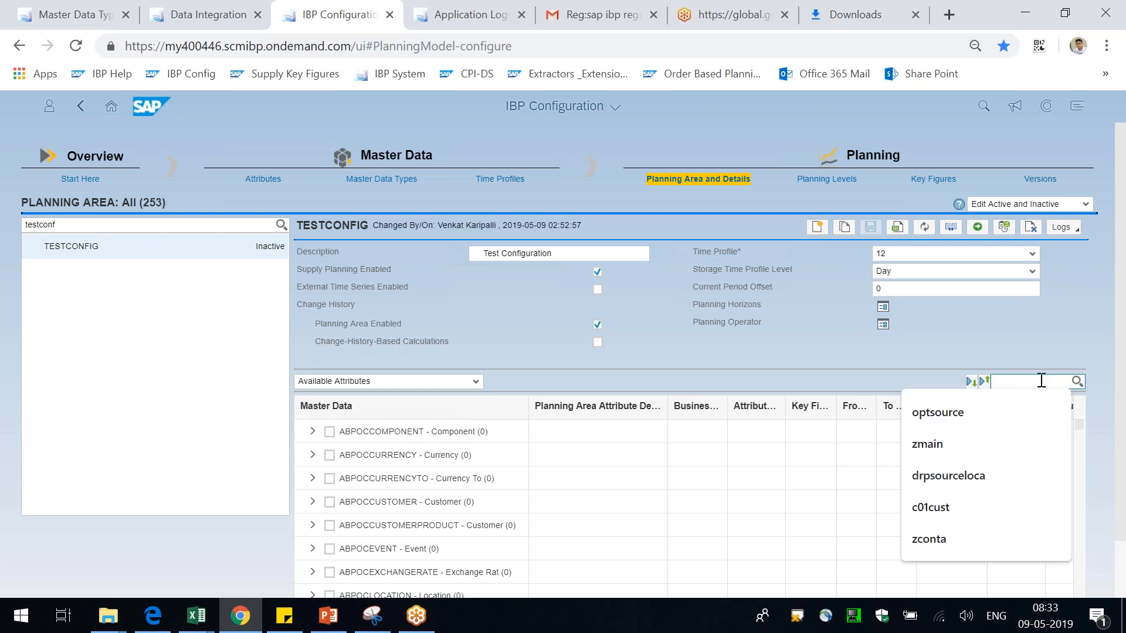
{"action": "type", "text": "zmain"}
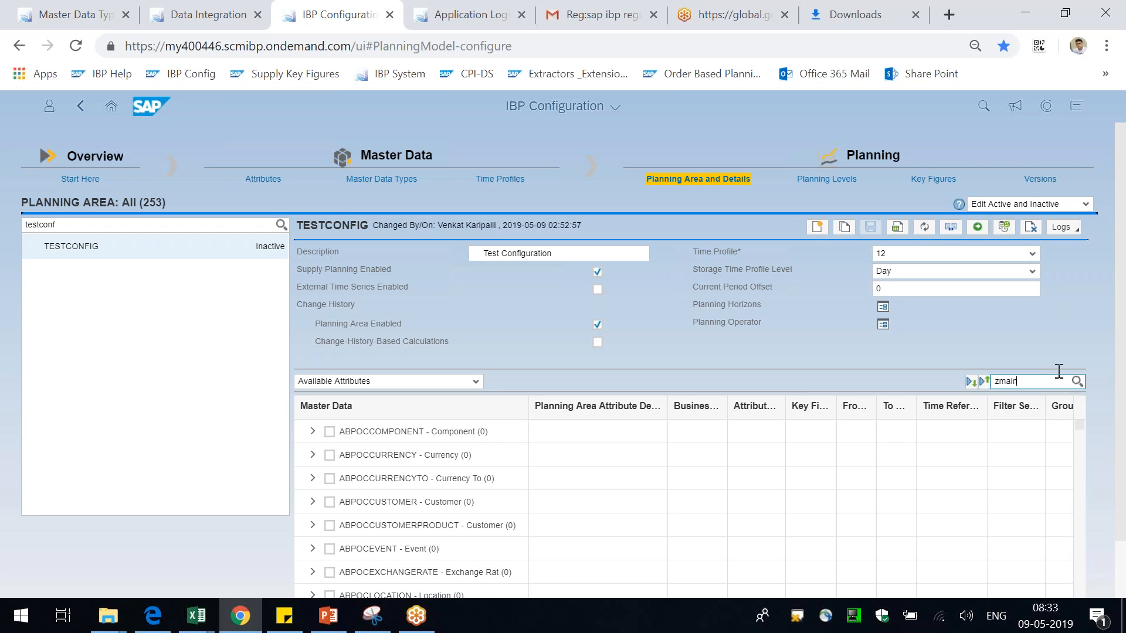
{"action": "left_click", "coordinate": [1076, 381]}
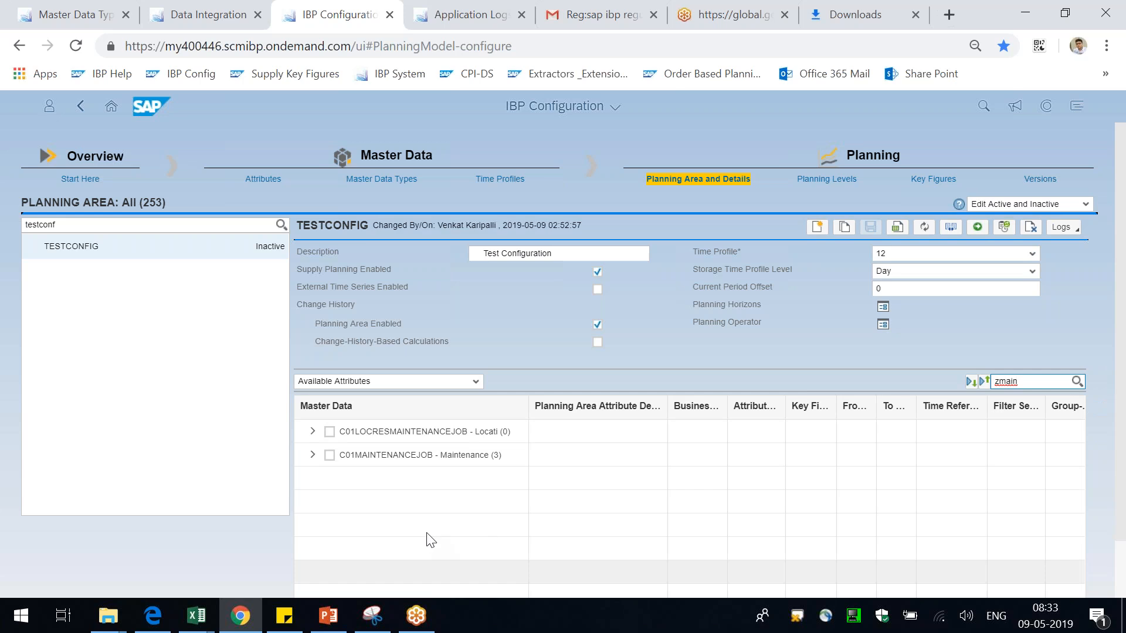
Step: Select the attribute ZMAINTENANCEJOBPRIORITY under C01LOCRESMAINTENANCEJOB for the planning area and save
{"action": "left_click", "coordinate": [312, 432]}
{"action": "left_click", "coordinate": [340, 479]}
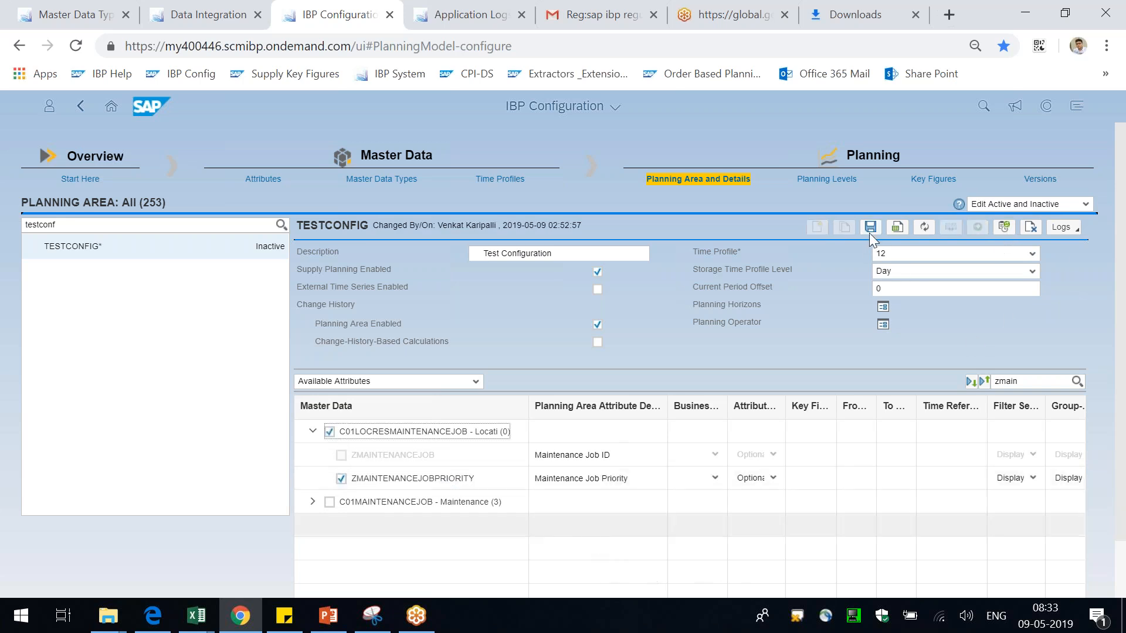
{"action": "left_click", "coordinate": [868, 228]}
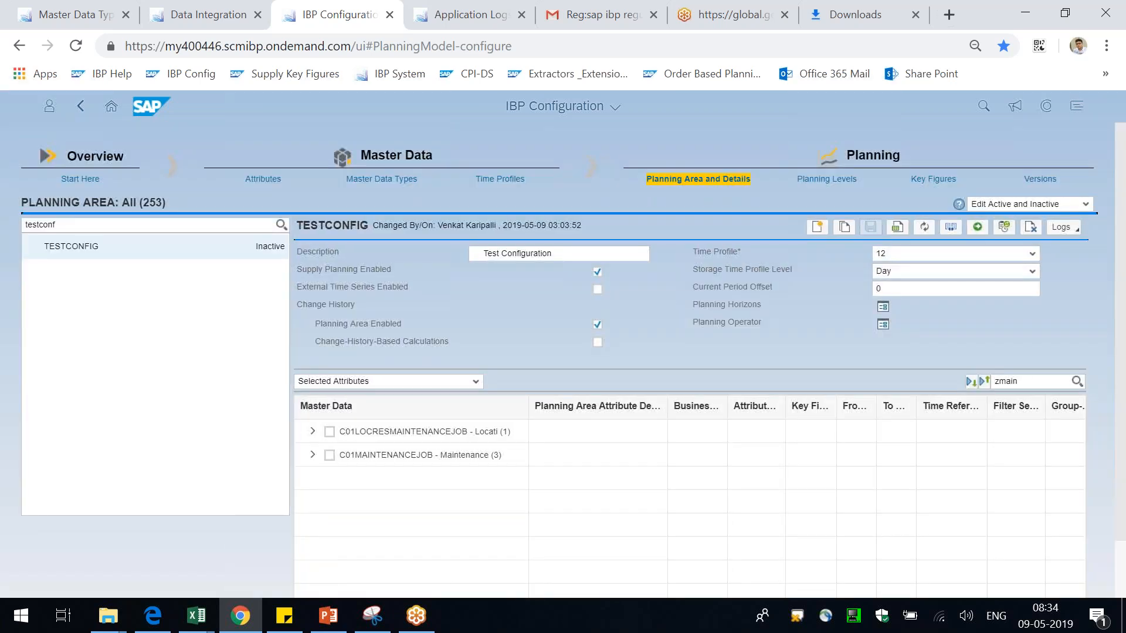
Step: Expand C01LOCRESMAINTENANCEJOB and C01MAINTENANCEJOB to examine their selected attributes in the planning area
{"action": "left_click_drag", "start_coordinate": [1029, 381], "coordinate": [954, 372]}
{"action": "left_click", "coordinate": [312, 431]}
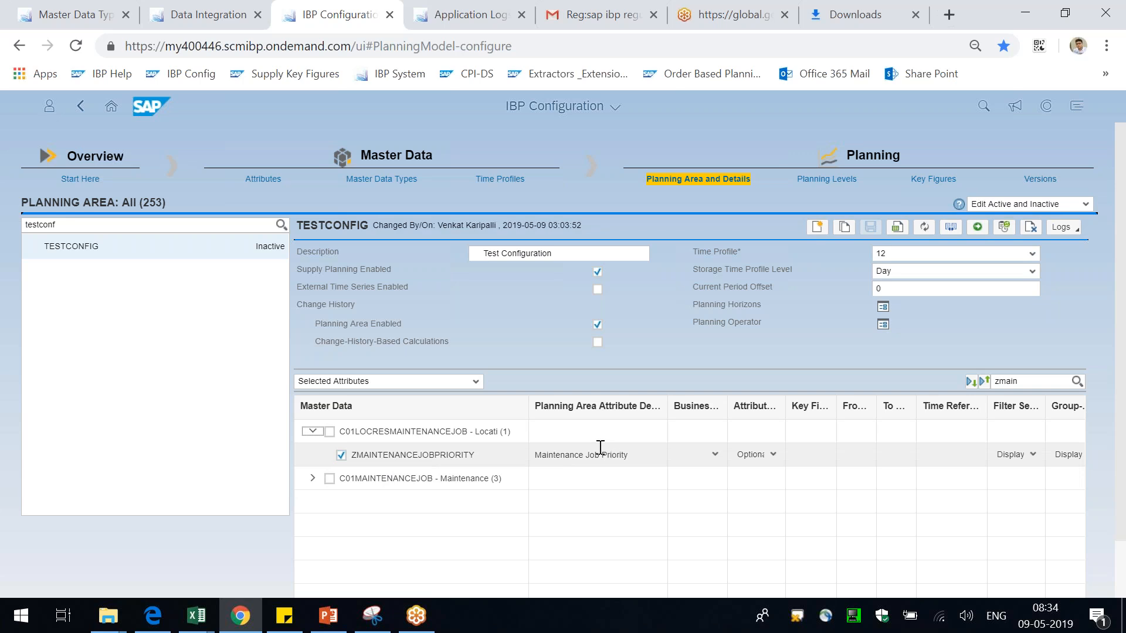
{"action": "left_click", "coordinate": [313, 478]}
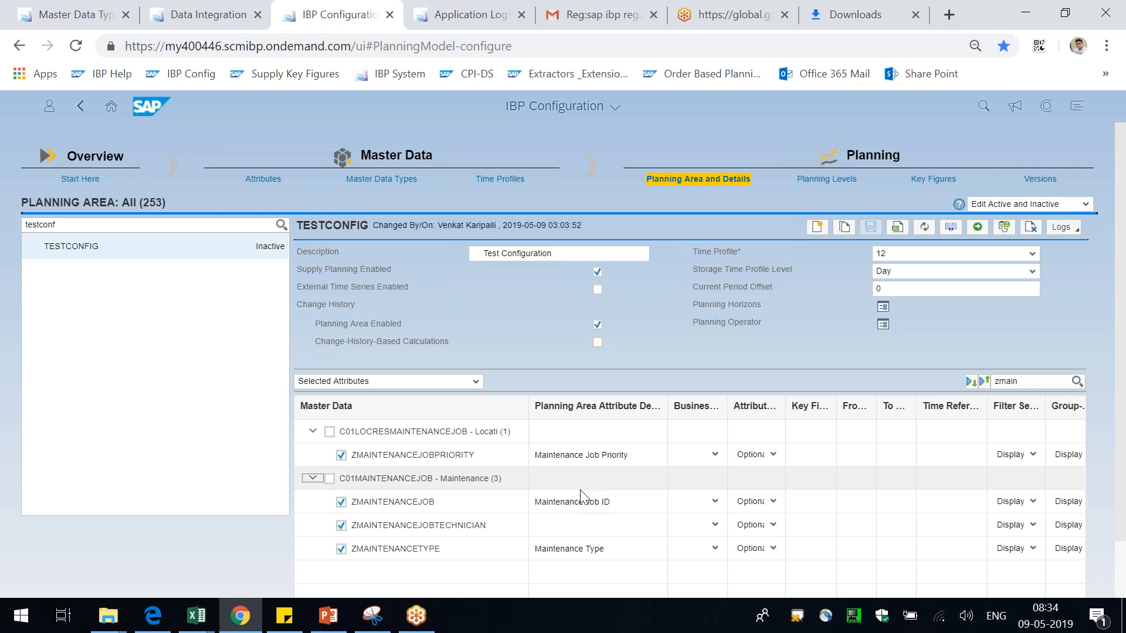
{"action": "left_click_drag", "start_coordinate": [362, 478], "coordinate": [390, 479]}
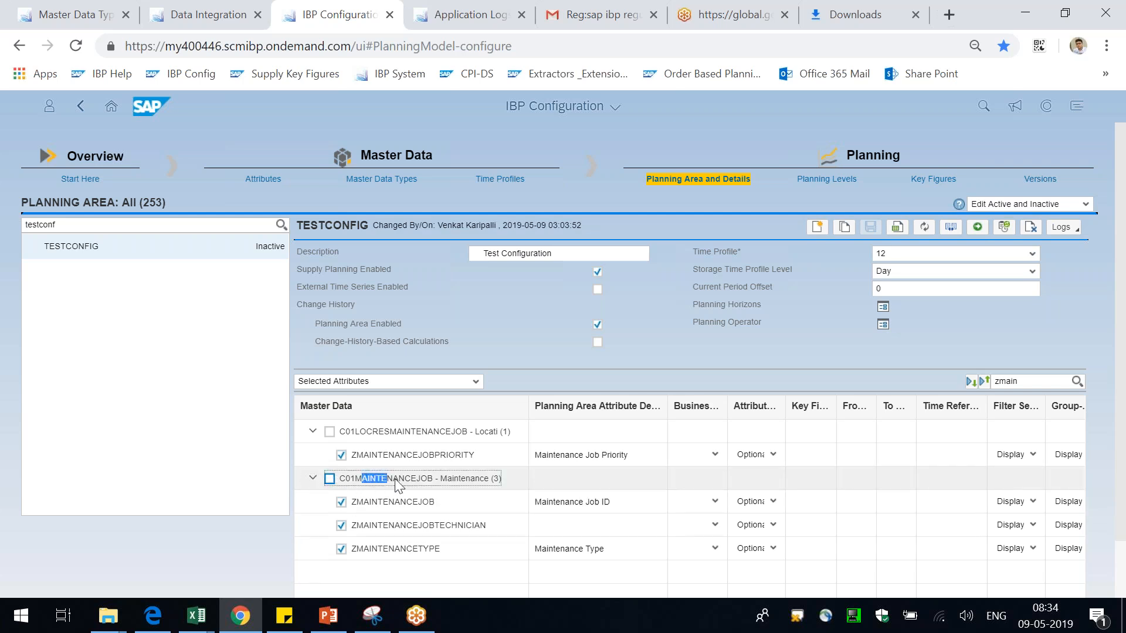
{"action": "left_click", "coordinate": [425, 479]}
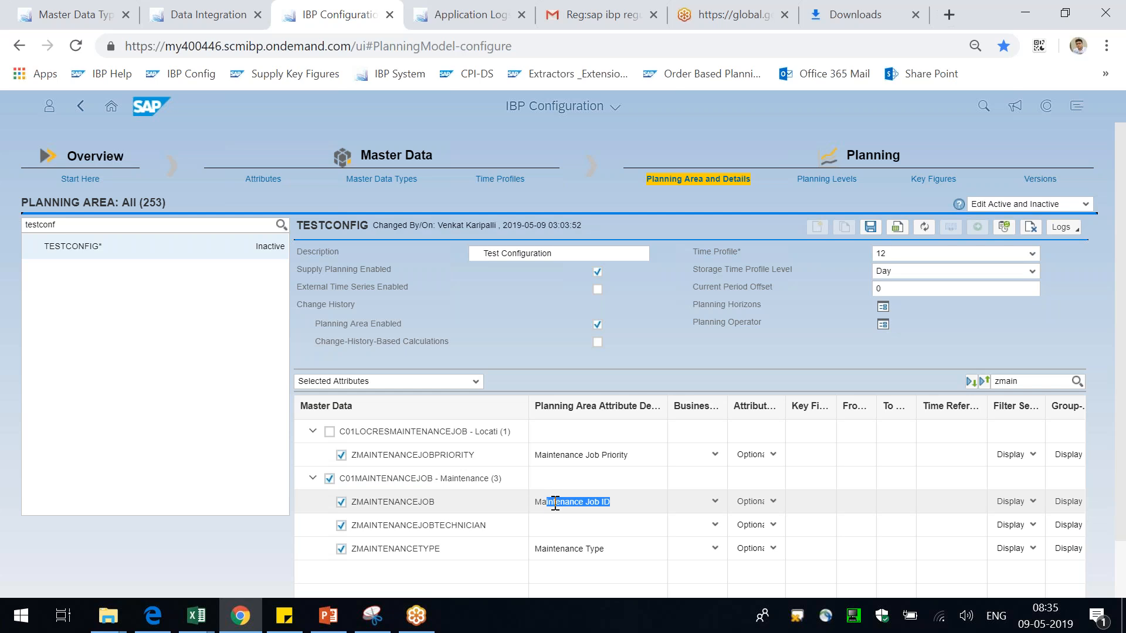
Step: Clear the attribute search filter and save the TESTCONFIG planning area
{"action": "key", "text": "BackSpace"}
{"action": "key", "text": "BackSpace"}
{"action": "key", "text": "BackSpace"}
{"action": "key", "text": "BackSpace"}
{"action": "key", "text": "BackSpace"}
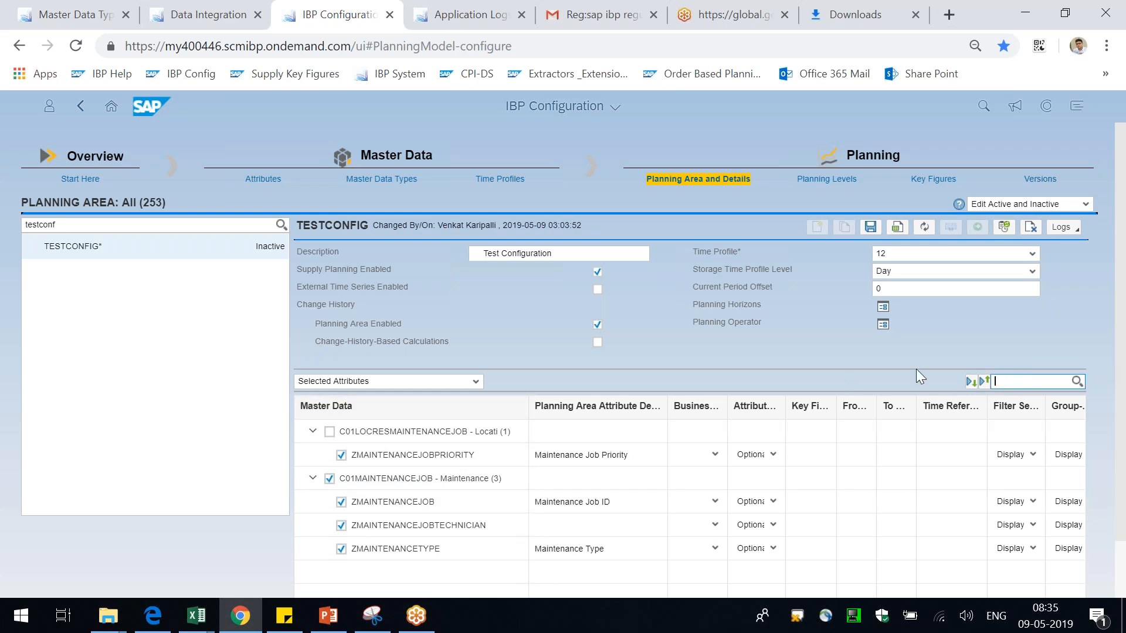
{"action": "left_click", "coordinate": [871, 227]}
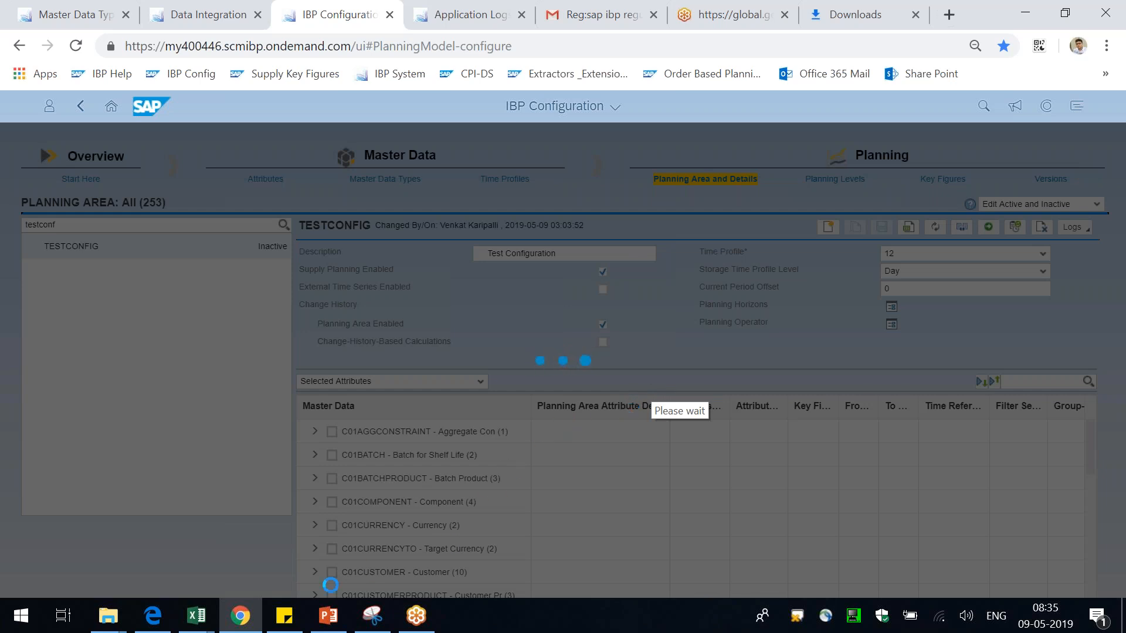
Step: Switch to PowerPoint, present the Planning Area diagram on slide 3 full screen and enable the ink pointer
{"action": "left_click", "coordinate": [329, 616]}
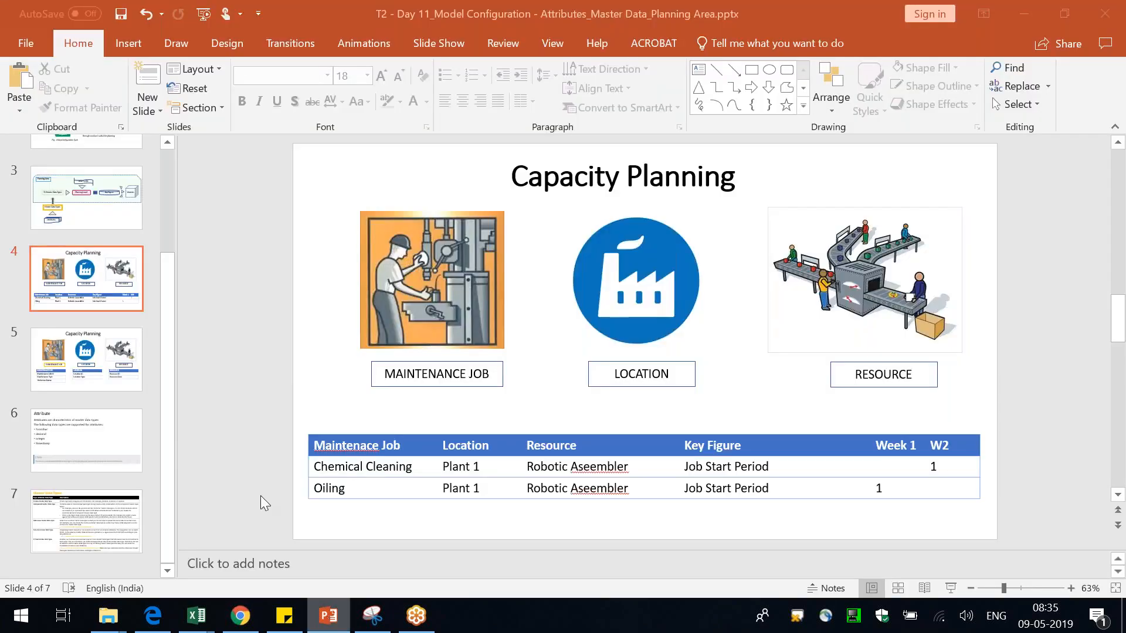
{"action": "left_click", "coordinate": [108, 199]}
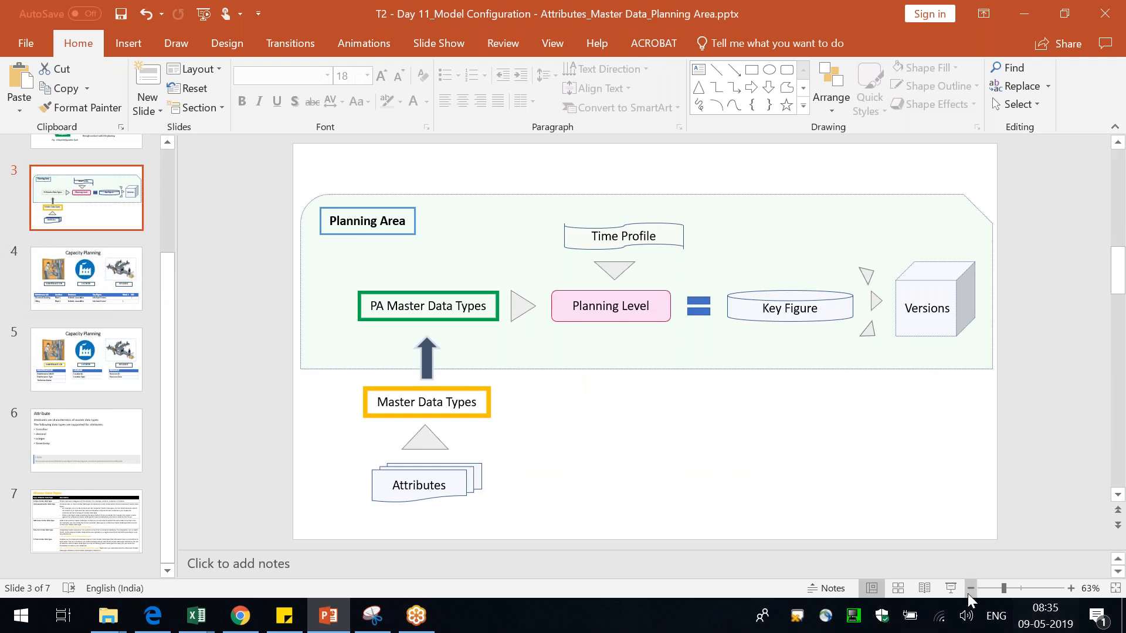
{"action": "left_click", "coordinate": [951, 588]}
{"action": "right_click", "coordinate": [703, 479]}
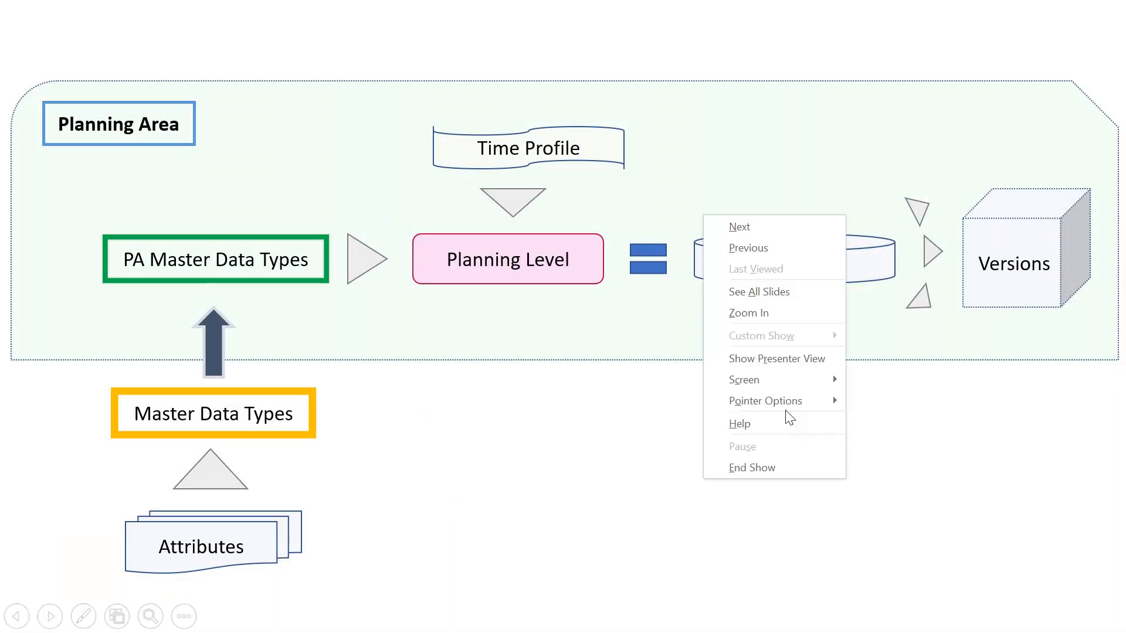
{"action": "mouse_move", "coordinate": [807, 399]}
{"action": "left_click", "coordinate": [879, 420]}
Step: Draw tick marks beside Attributes, Master Data Types and PA Master Data Types on the presented slide
{"action": "left_click_drag", "start_coordinate": [324, 546], "coordinate": [356, 533]}
{"action": "left_click_drag", "start_coordinate": [328, 421], "coordinate": [352, 400]}
{"action": "left_click_drag", "start_coordinate": [69, 234], "coordinate": [94, 216]}
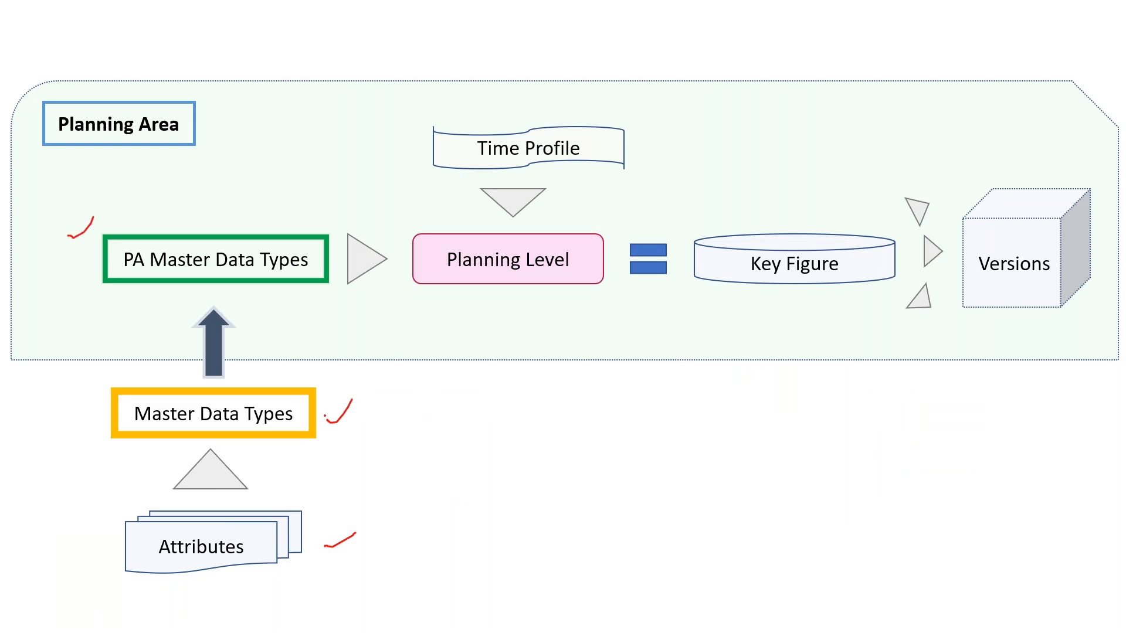
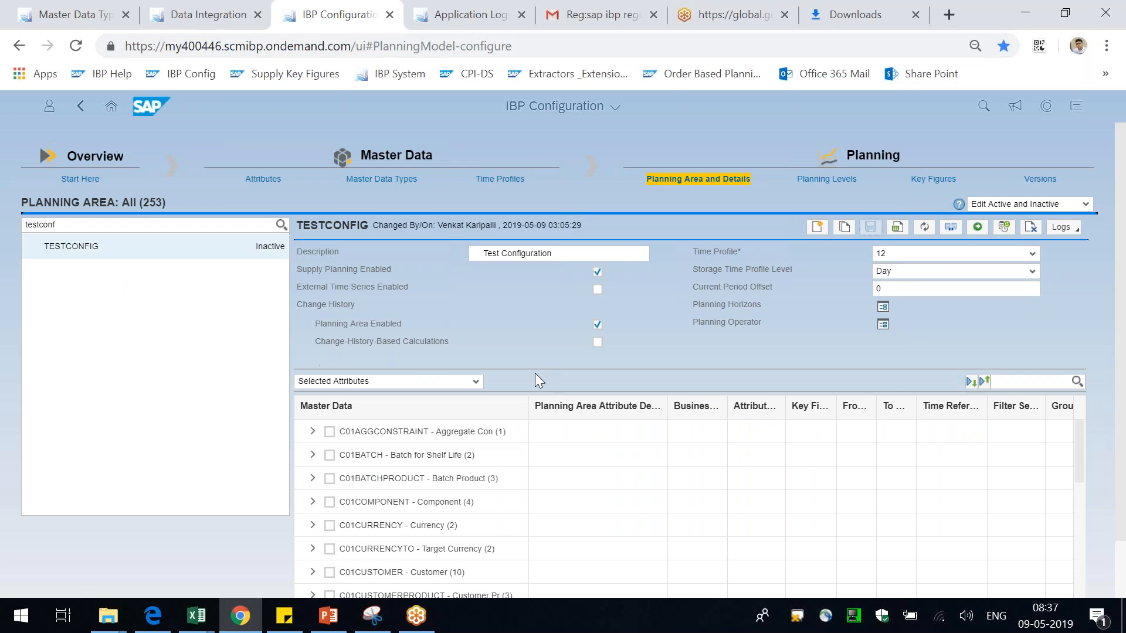
Step: Open the planning levels in IBP, and review Planning Level, Time Profile and PA Master Data Types on the PowerPoint diagram
{"action": "left_click", "coordinate": [823, 181]}
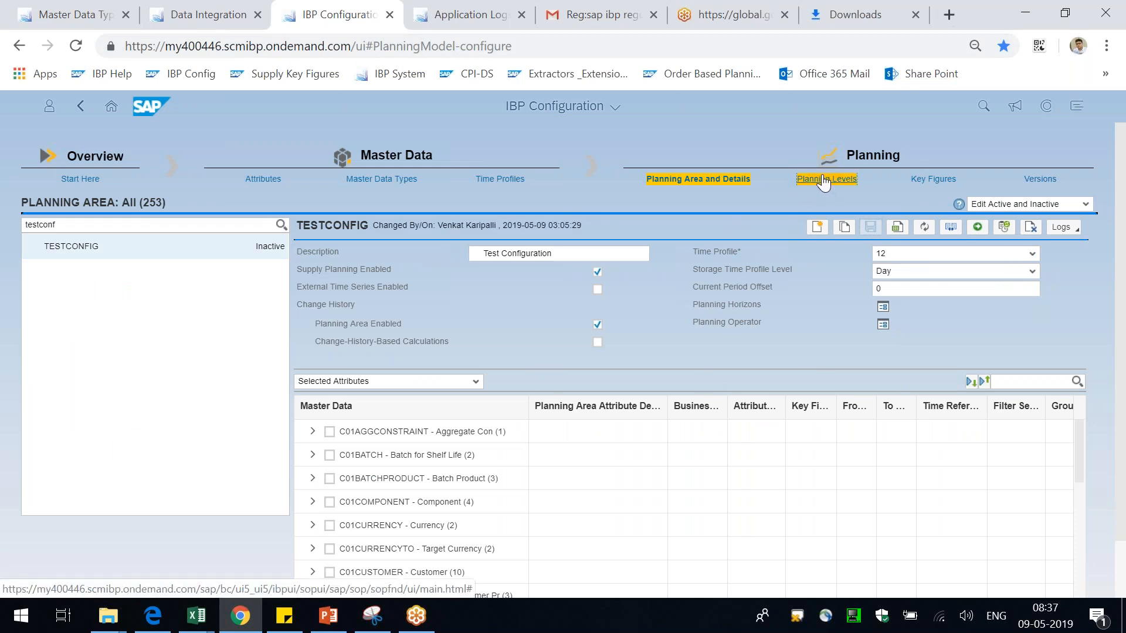
{"action": "key", "text": "alt+Tab"}
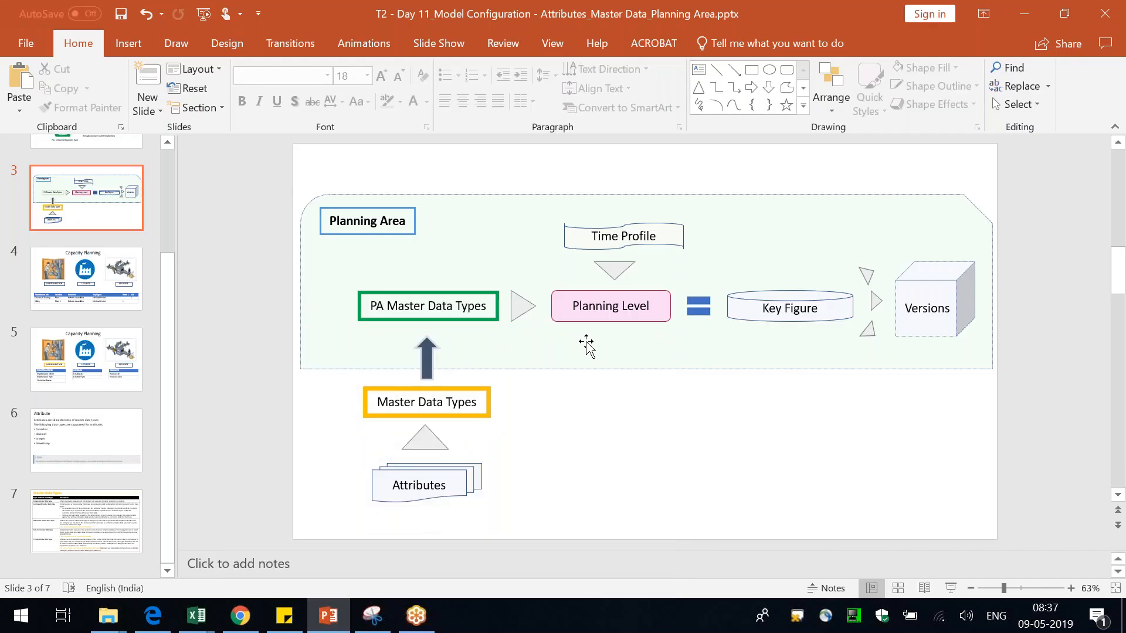
{"action": "left_click", "coordinate": [622, 301]}
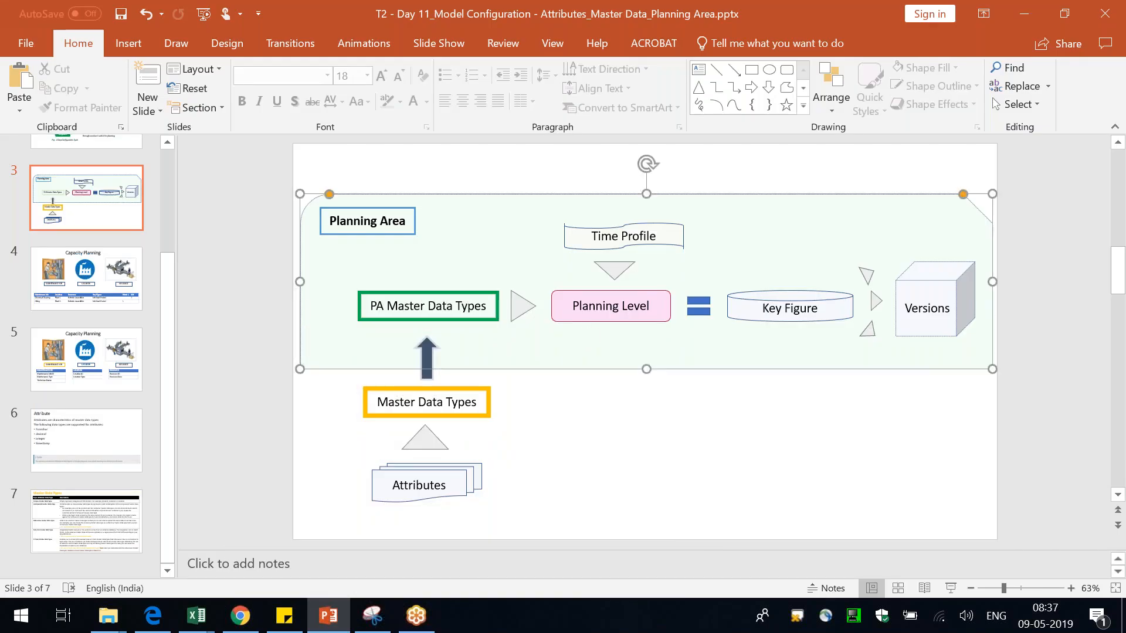
{"action": "left_click", "coordinate": [630, 298]}
{"action": "left_click", "coordinate": [652, 231]}
{"action": "left_click", "coordinate": [641, 233]}
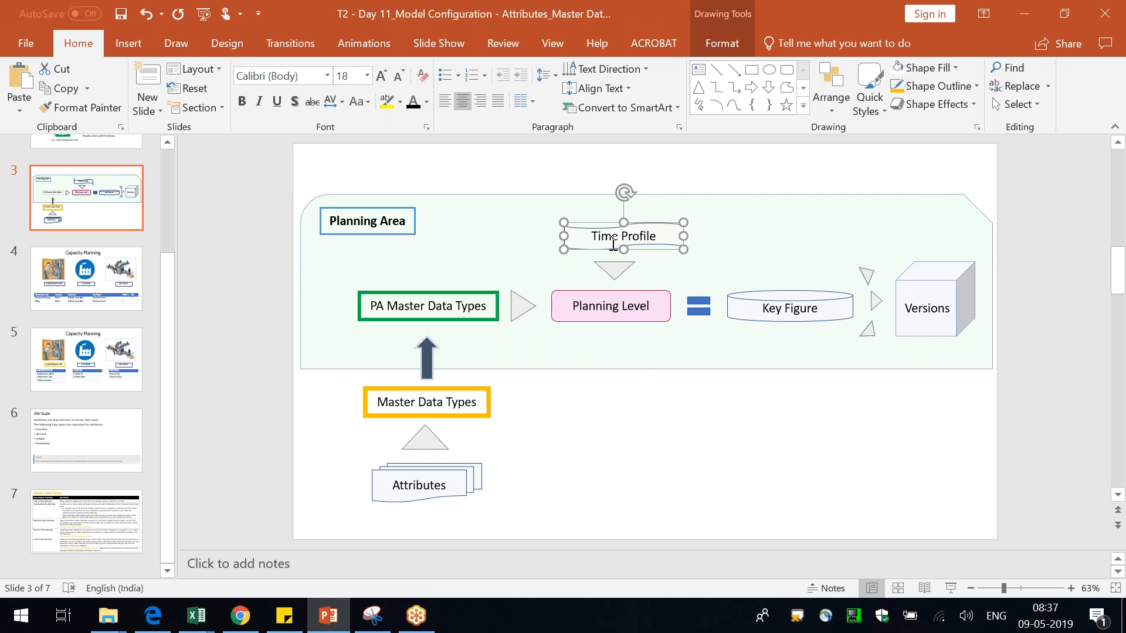
{"action": "left_click", "coordinate": [492, 318]}
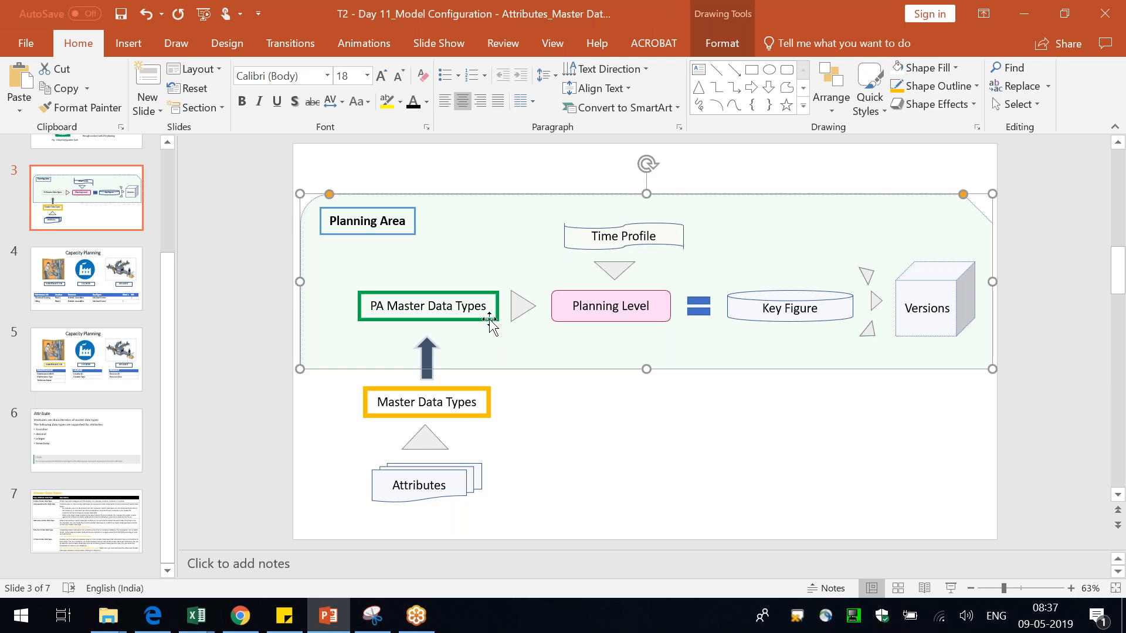
{"action": "left_click", "coordinate": [491, 320]}
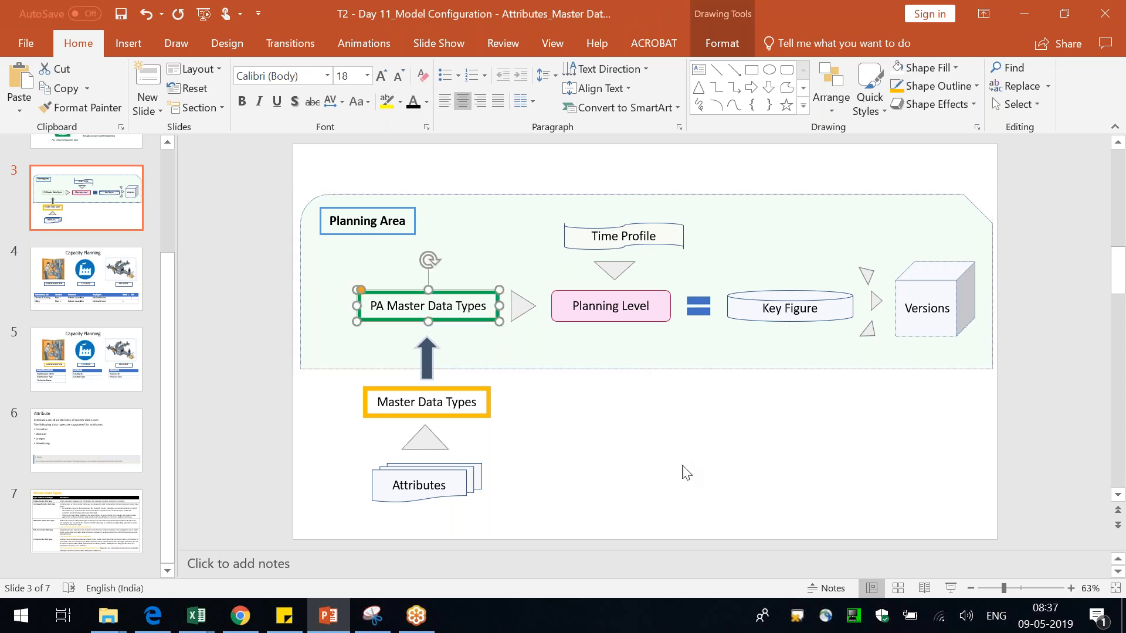
Step: Switch back to IBP Configuration and search TESTCONFIG's planning levels for wkprodloc
{"action": "key", "text": "alt+Tab"}
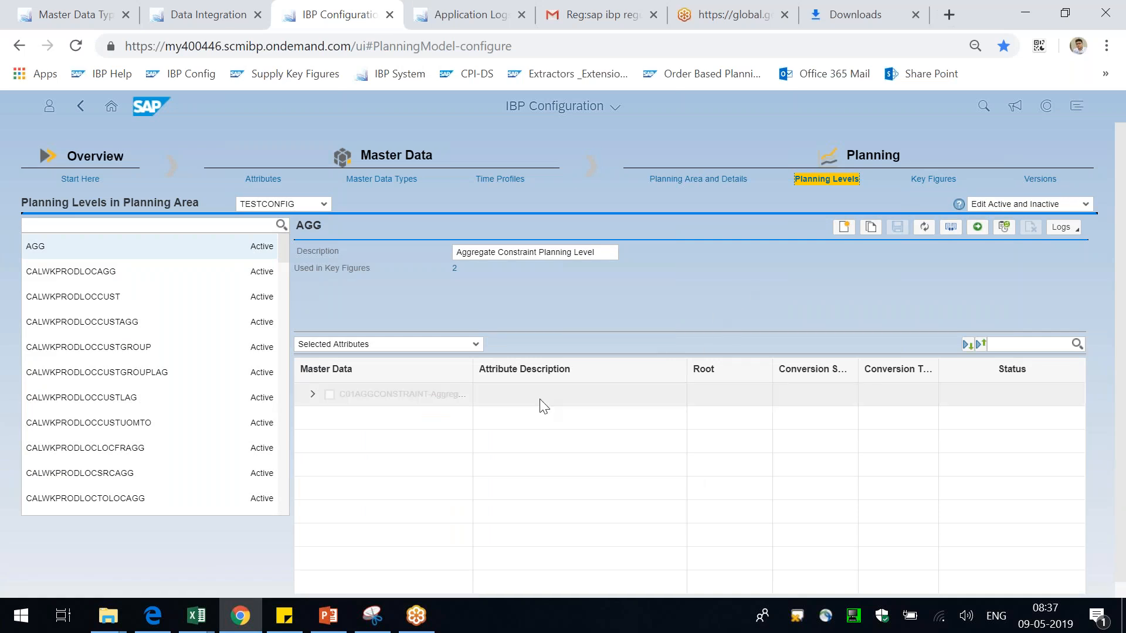
{"action": "left_click_drag", "start_coordinate": [283, 245], "coordinate": [307, 249]}
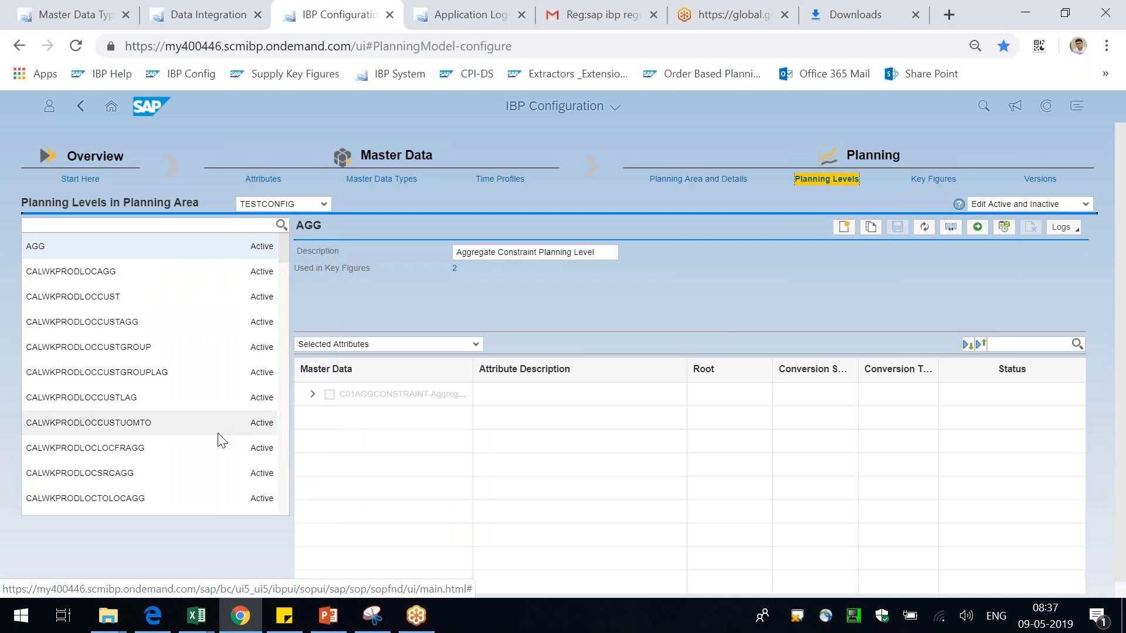
{"action": "scroll", "coordinate": [176, 311], "scroll_direction": "down", "scroll_amount": 5}
{"action": "left_click", "coordinate": [123, 224]}
{"action": "type", "text": "w"}
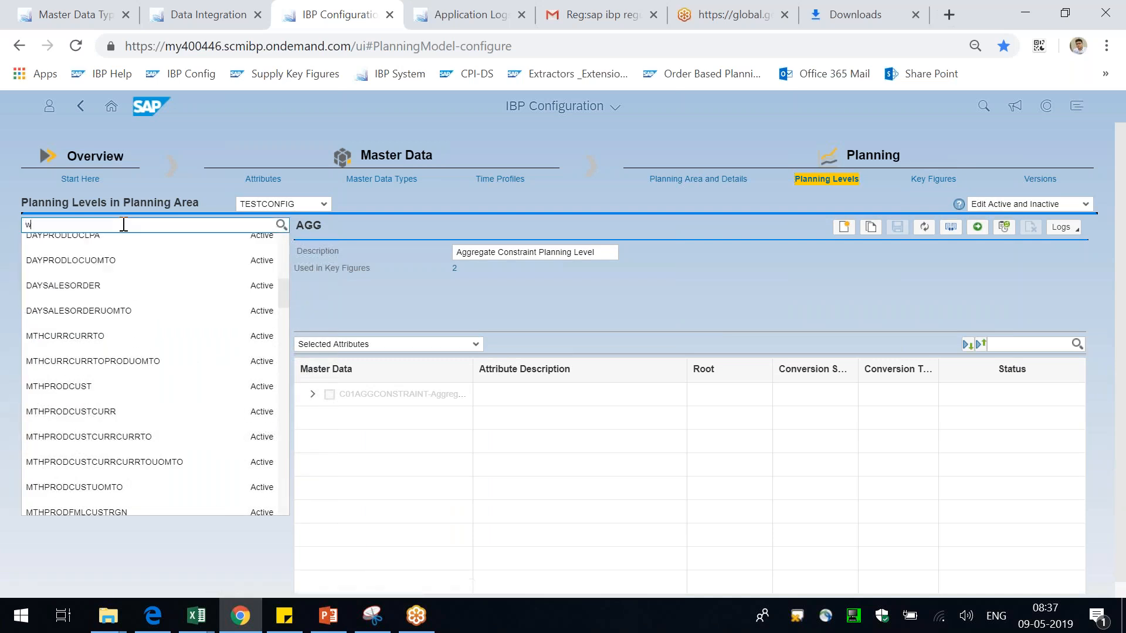
{"action": "type", "text": "kprodloc"}
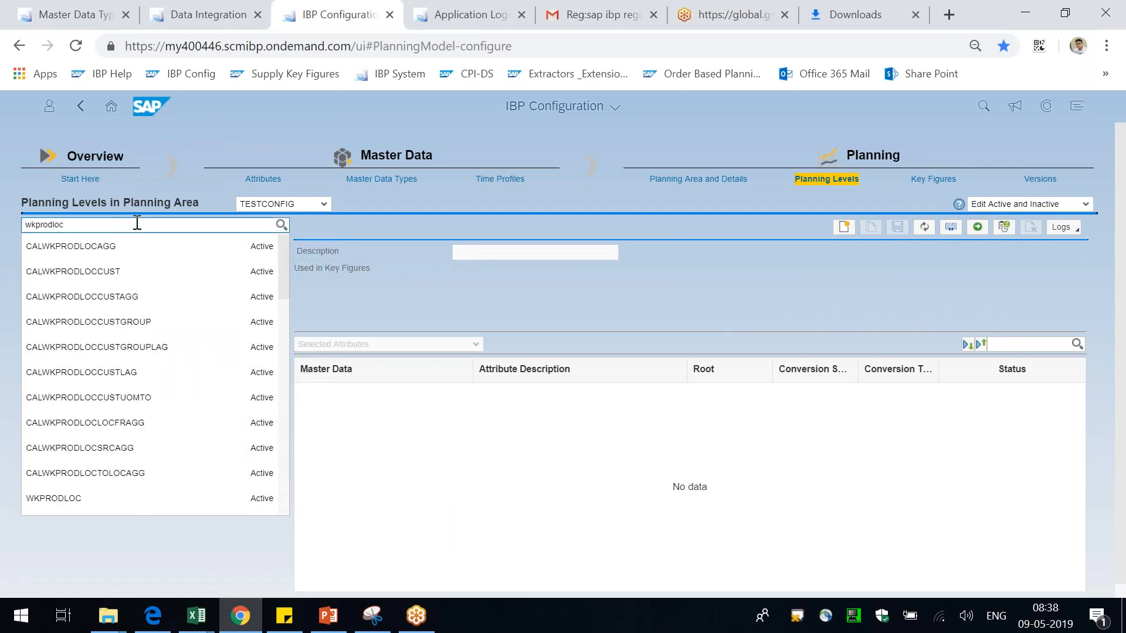
Step: Open the planning level WKPRODLOC and examine its name and description
{"action": "left_click", "coordinate": [73, 491]}
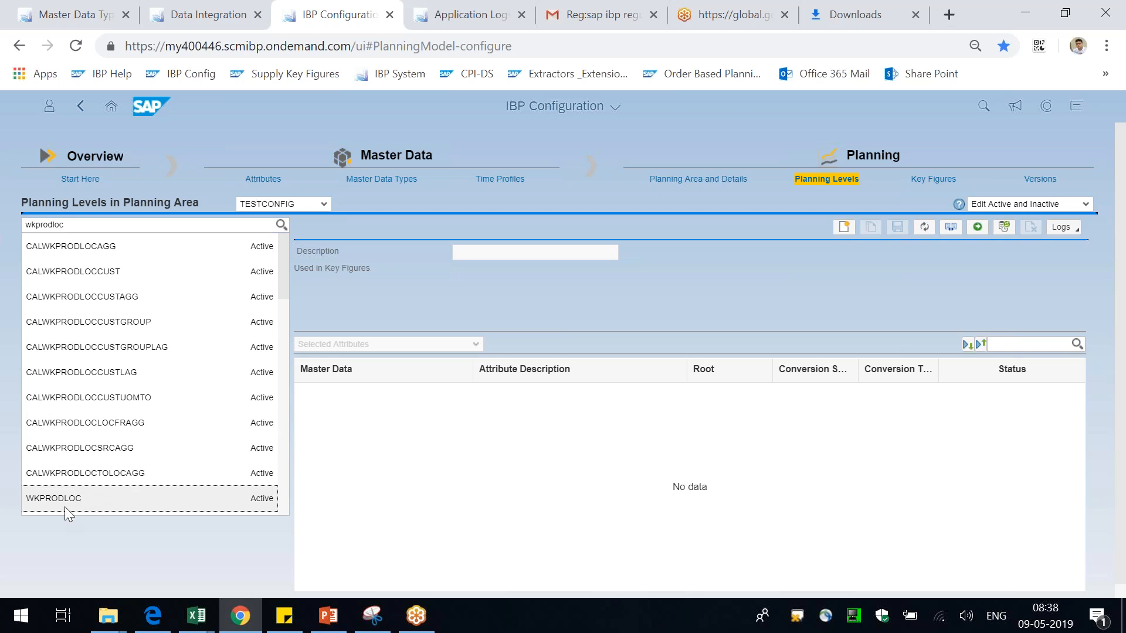
{"action": "left_click", "coordinate": [59, 508]}
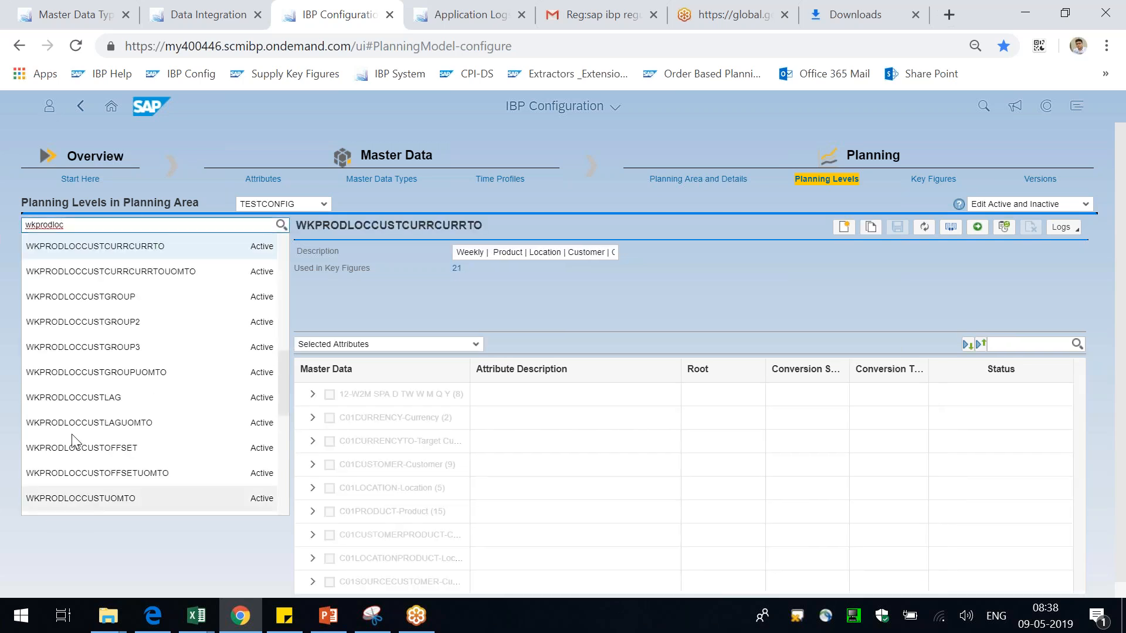
{"action": "scroll", "coordinate": [149, 371], "scroll_direction": "up", "scroll_amount": 5}
{"action": "left_click", "coordinate": [56, 347]}
{"action": "left_click_drag", "start_coordinate": [307, 226], "coordinate": [348, 227]}
{"action": "left_click", "coordinate": [481, 253]}
{"action": "left_click", "coordinate": [545, 253]}
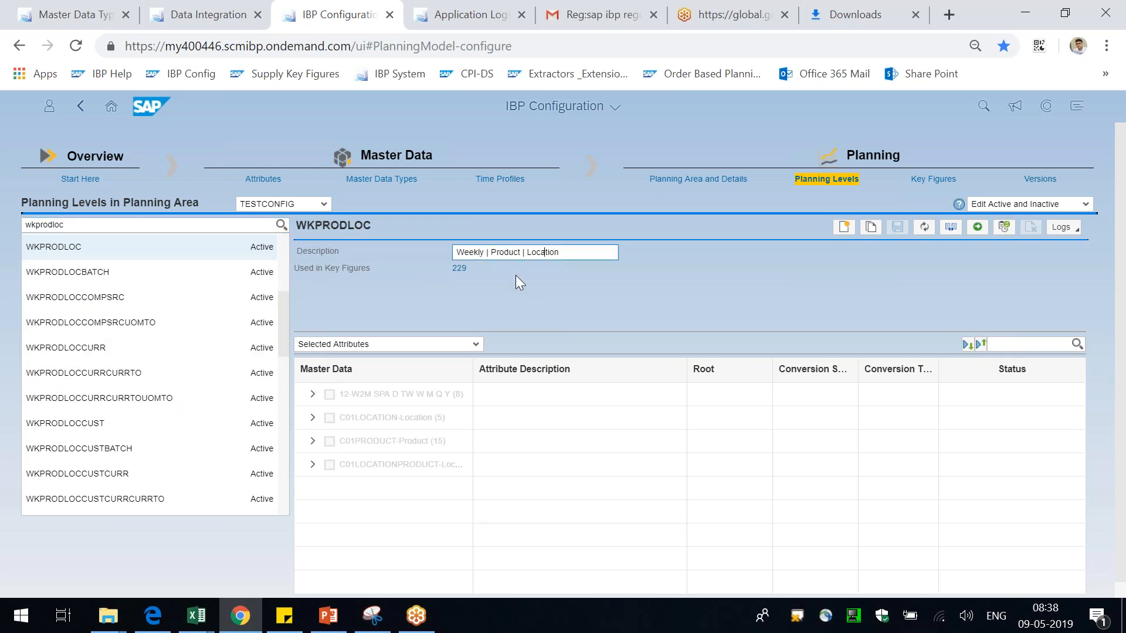
Step: Display the list of key figures that use WKPRODLOC and enlarge its window for reading
{"action": "left_click", "coordinate": [458, 270]}
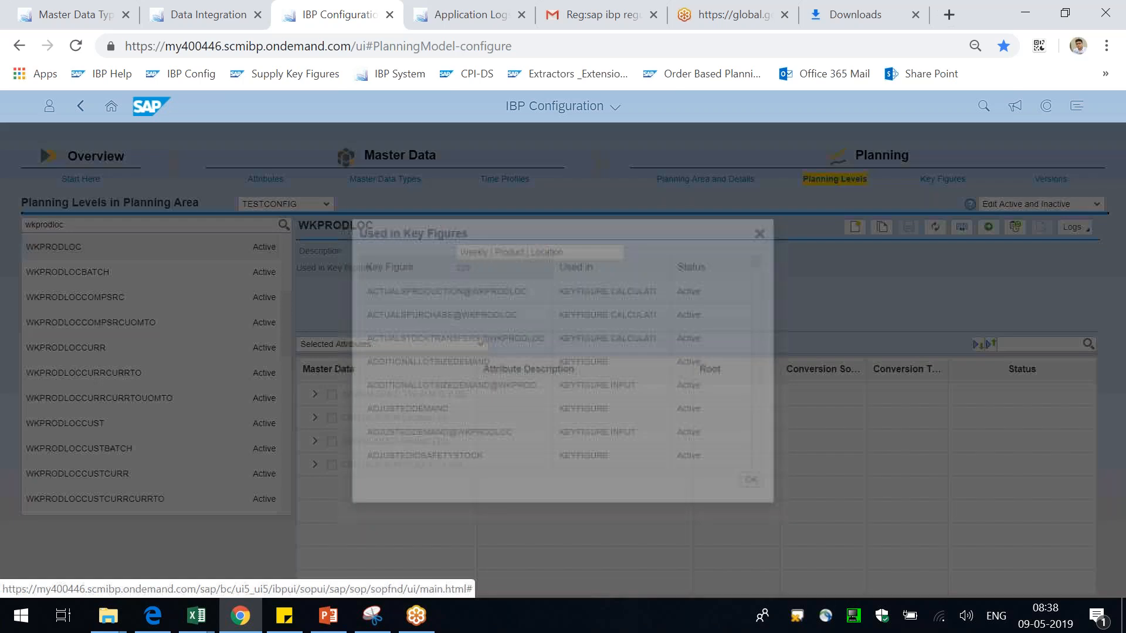
{"action": "left_click_drag", "start_coordinate": [769, 503], "coordinate": [1071, 567]}
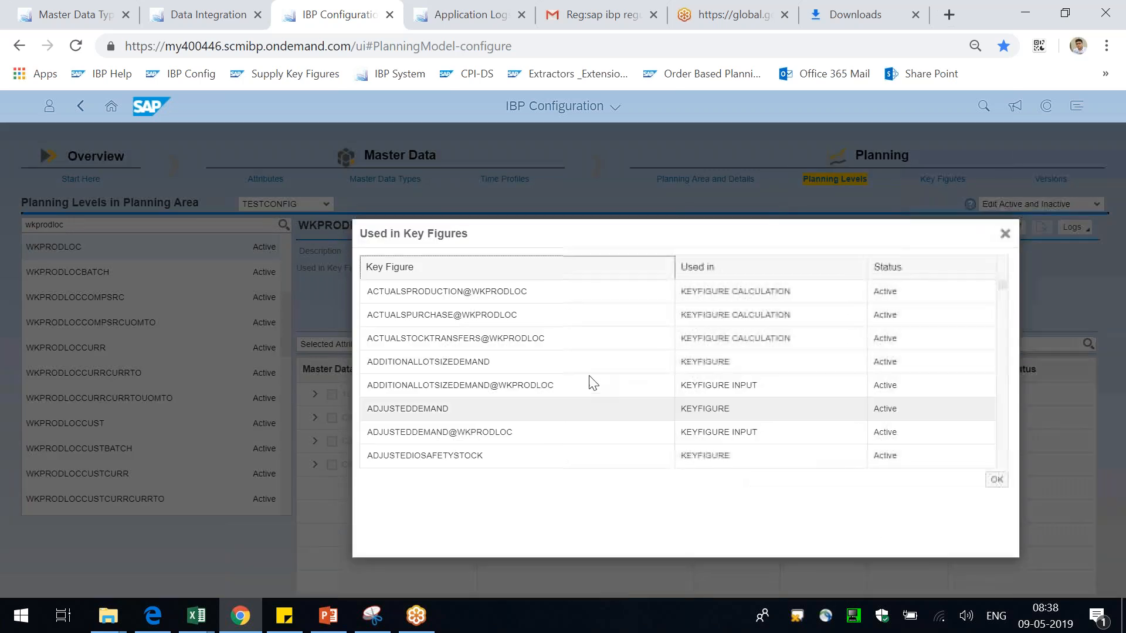
Step: Read the key figures in WKPRODLOC's usage list, close the list, and check the C01PRODUCT group among the selected attributes
{"action": "left_click_drag", "start_coordinate": [384, 409], "coordinate": [427, 438]}
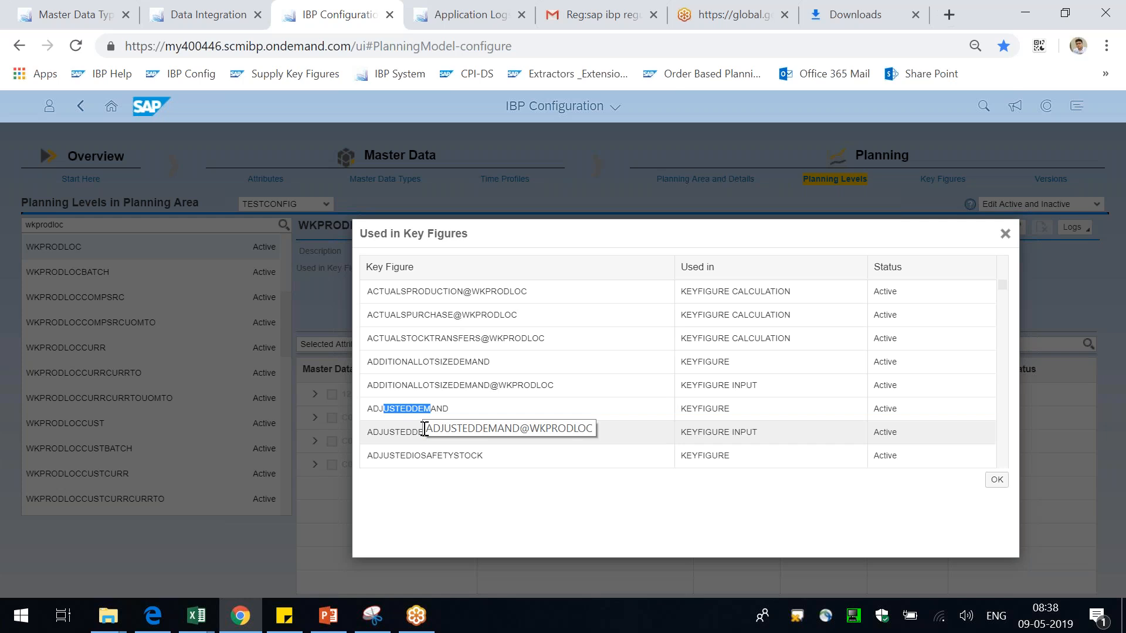
{"action": "left_click", "coordinate": [462, 290]}
{"action": "left_click_drag", "start_coordinate": [462, 290], "coordinate": [367, 291]}
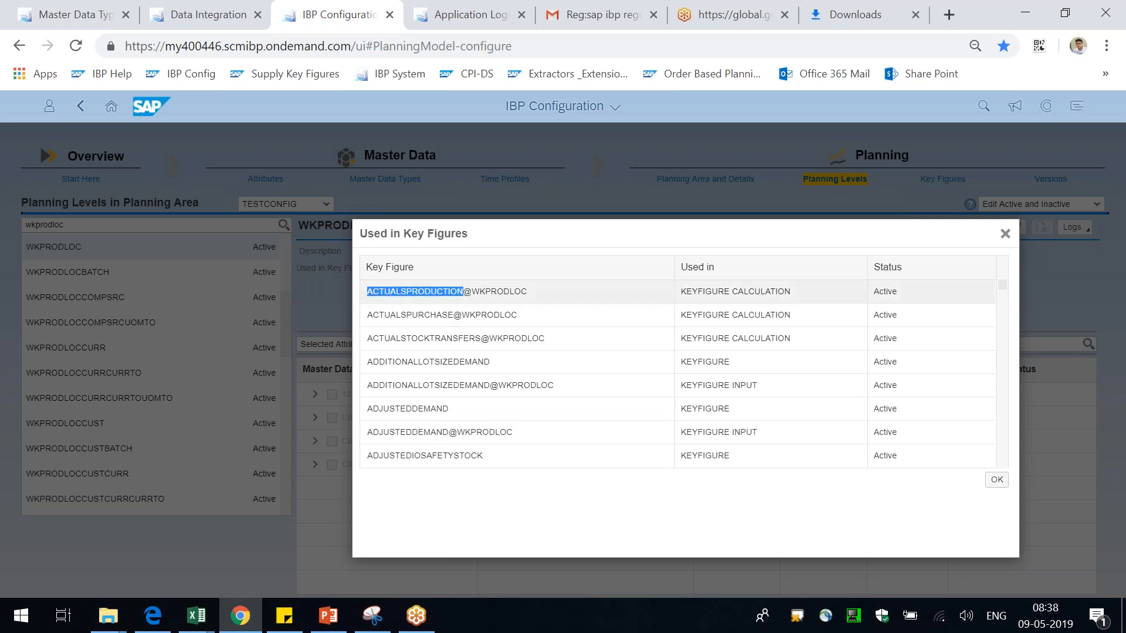
{"action": "left_click_drag", "start_coordinate": [447, 315], "coordinate": [379, 317]}
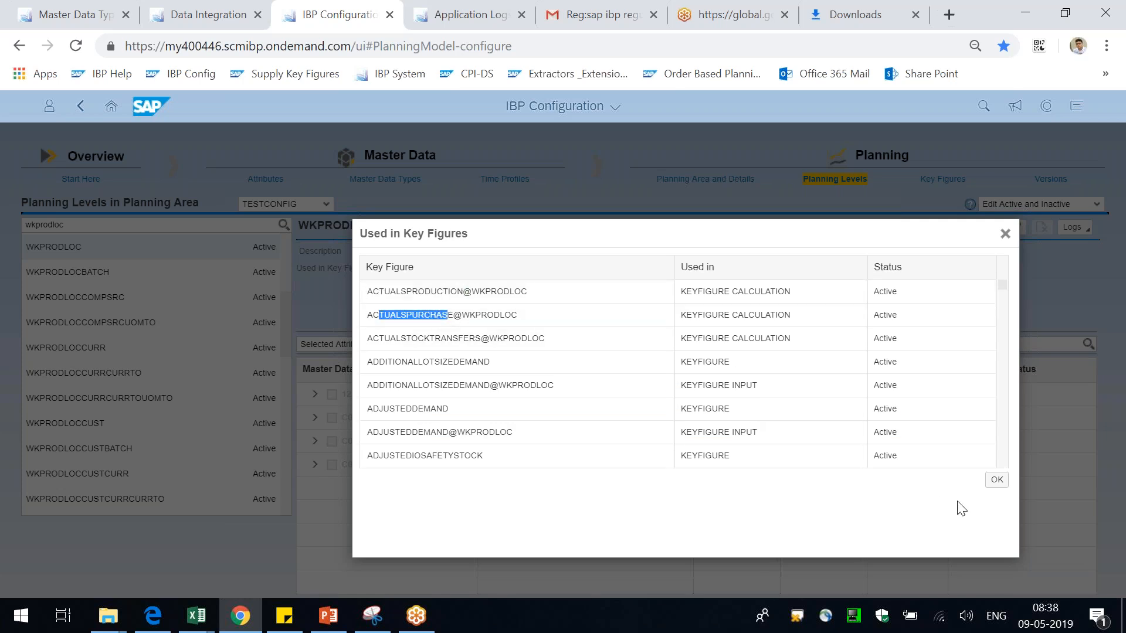
{"action": "left_click", "coordinate": [995, 481]}
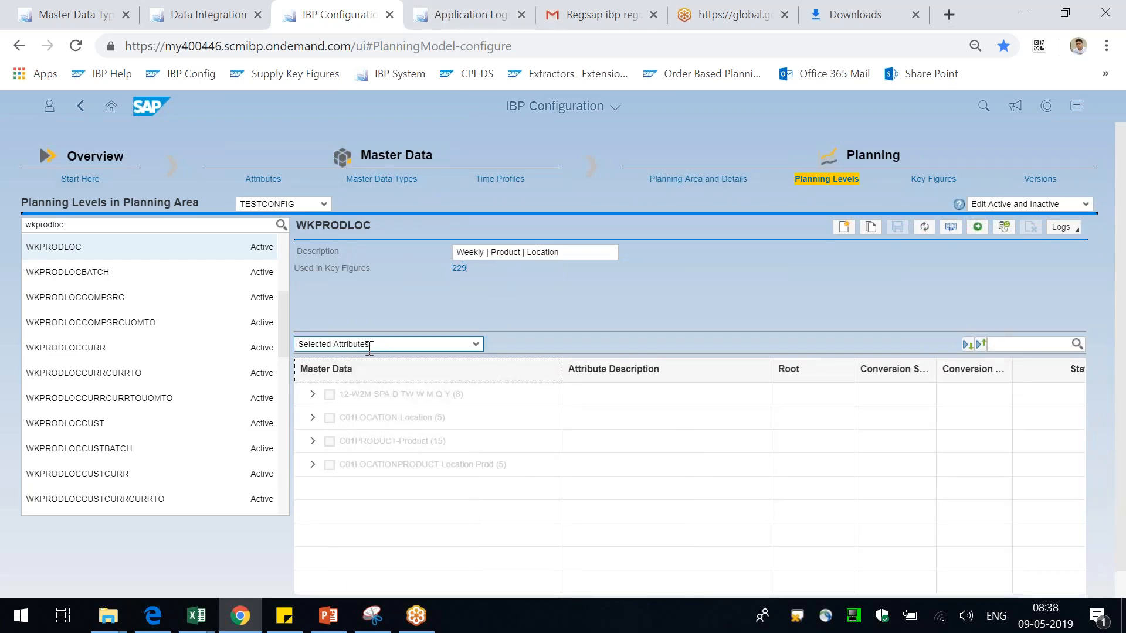
{"action": "left_click", "coordinate": [314, 442]}
{"action": "left_click", "coordinate": [314, 441]}
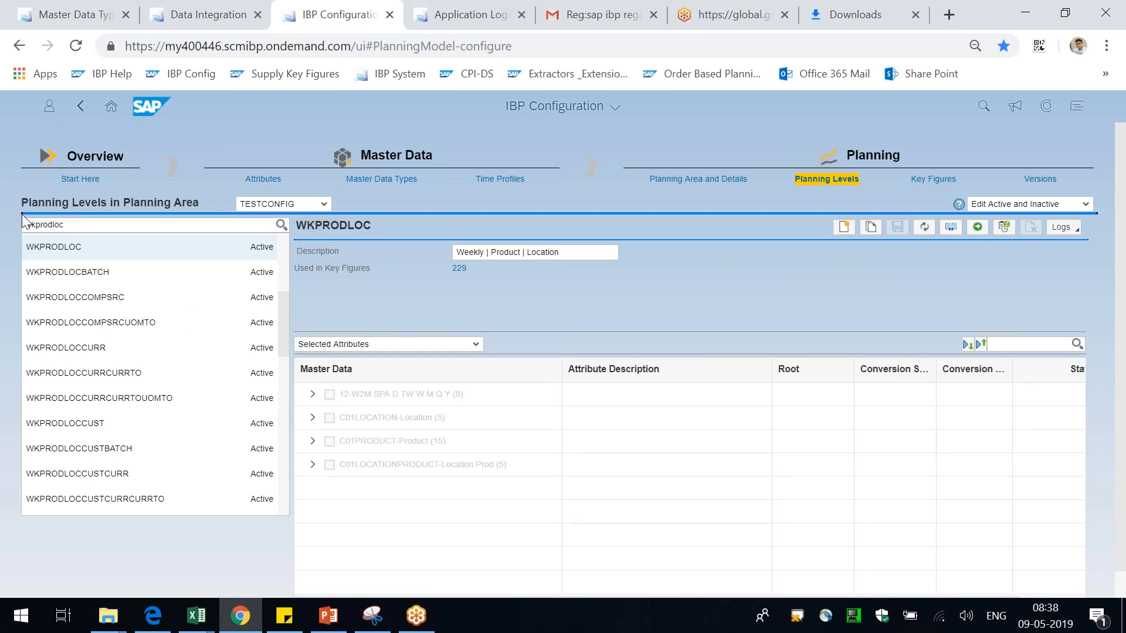
Step: Search the planning levels for wkresloc, open WKRESLOC, and examine its attributes from time profile 12
{"action": "left_click_drag", "start_coordinate": [37, 226], "coordinate": [150, 242]}
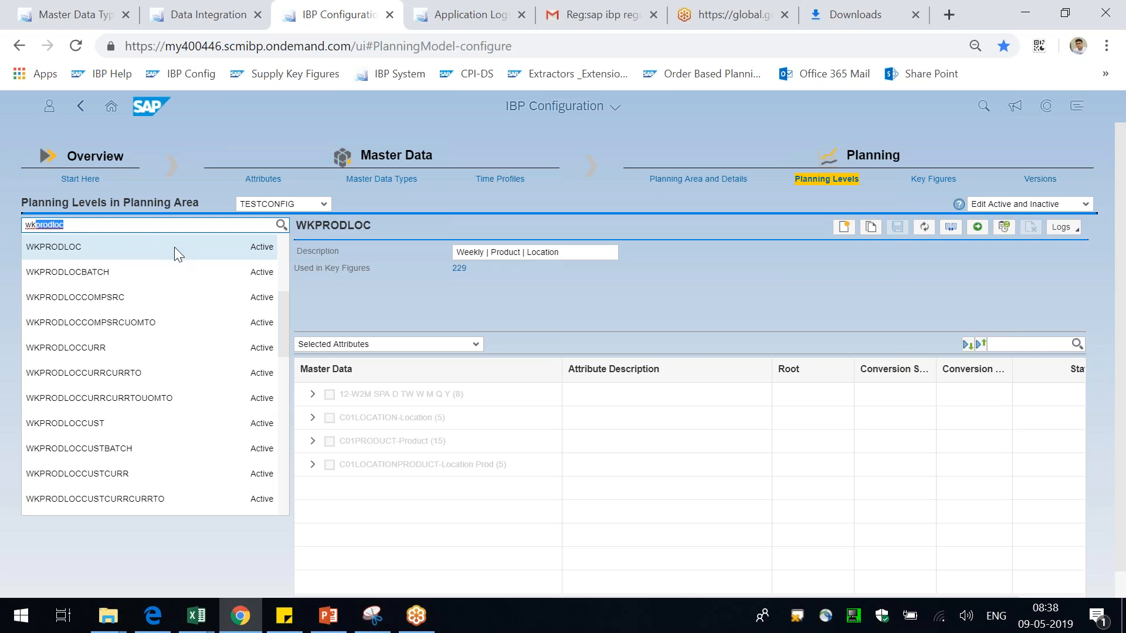
{"action": "type", "text": "resloc"}
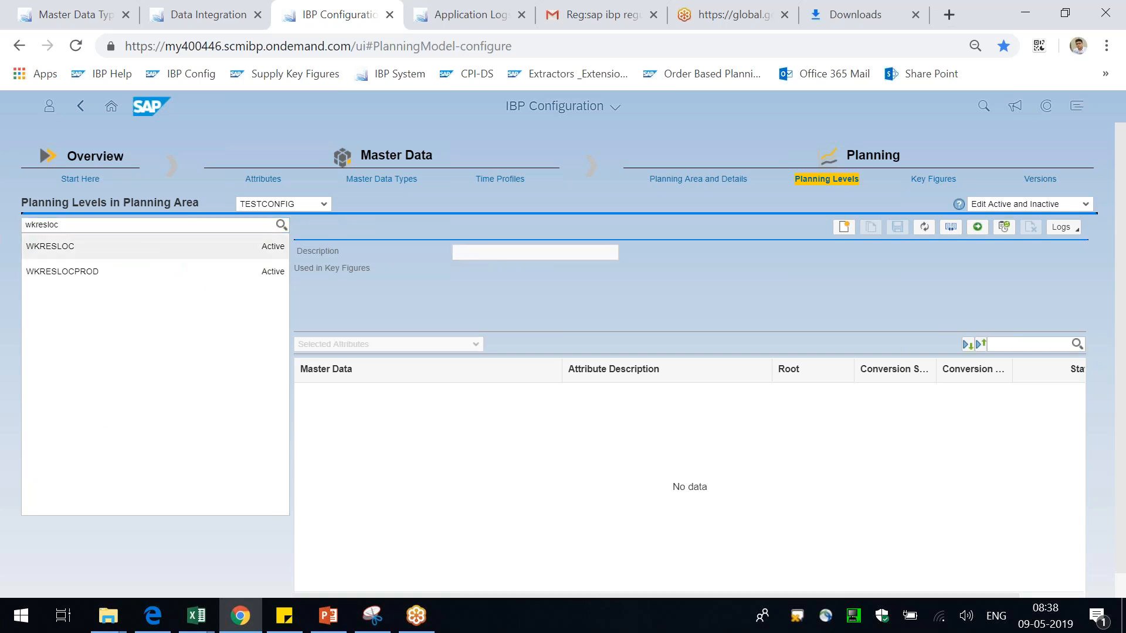
{"action": "left_click", "coordinate": [145, 243]}
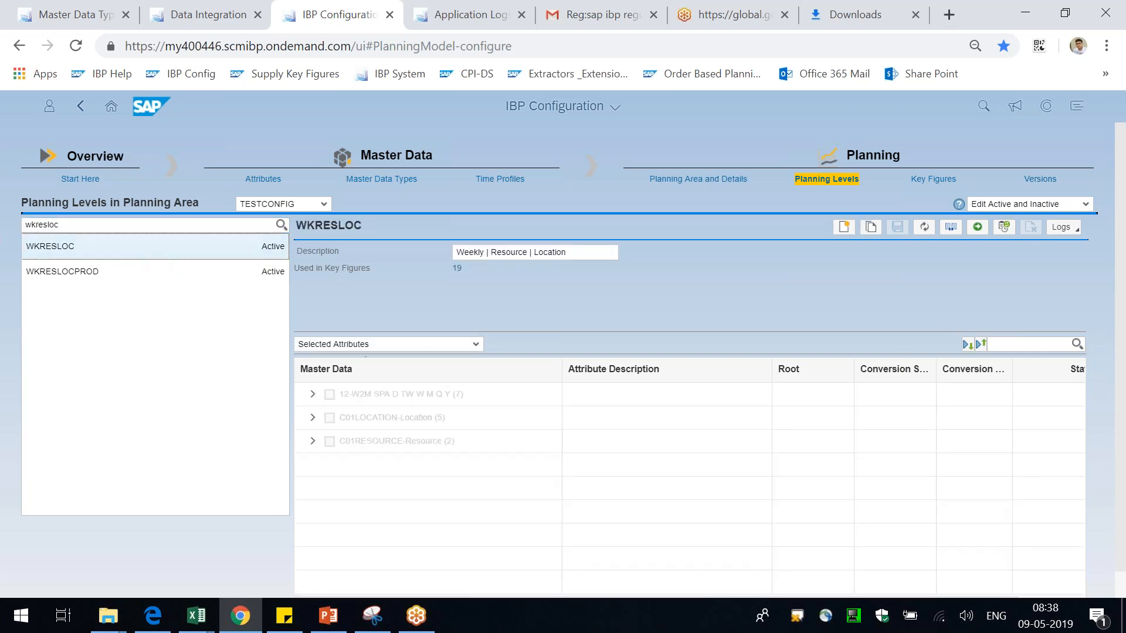
{"action": "left_click", "coordinate": [313, 394]}
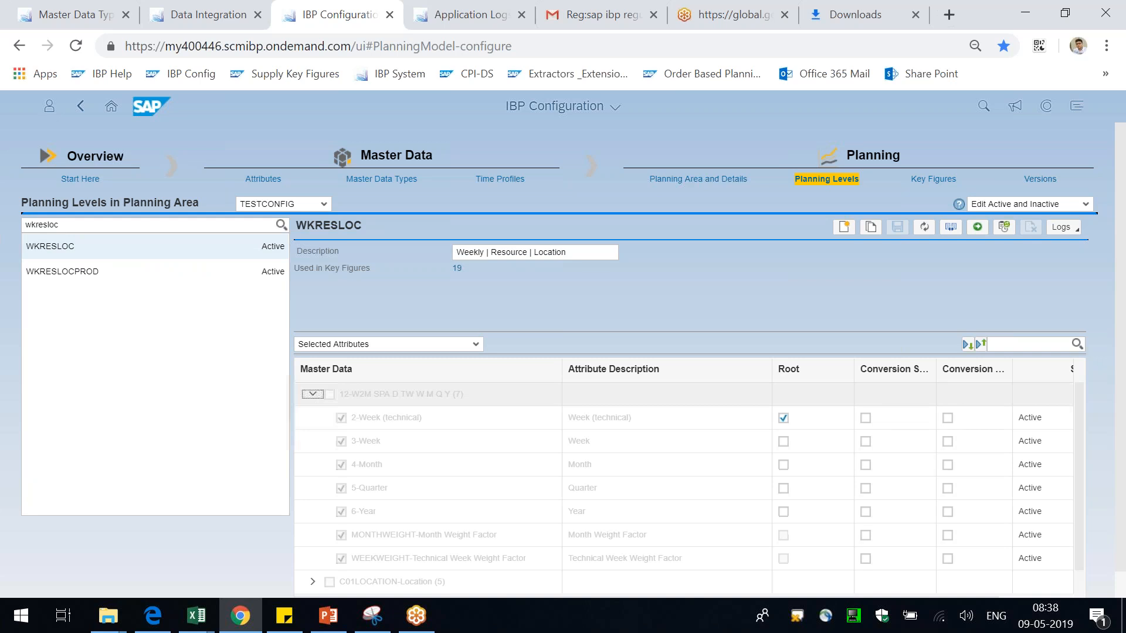
Step: Create a new planning level with the ID WKLOCRESMJOB in planning area TESTCONFIG
{"action": "left_click", "coordinate": [845, 227]}
{"action": "type", "text": "WK"}
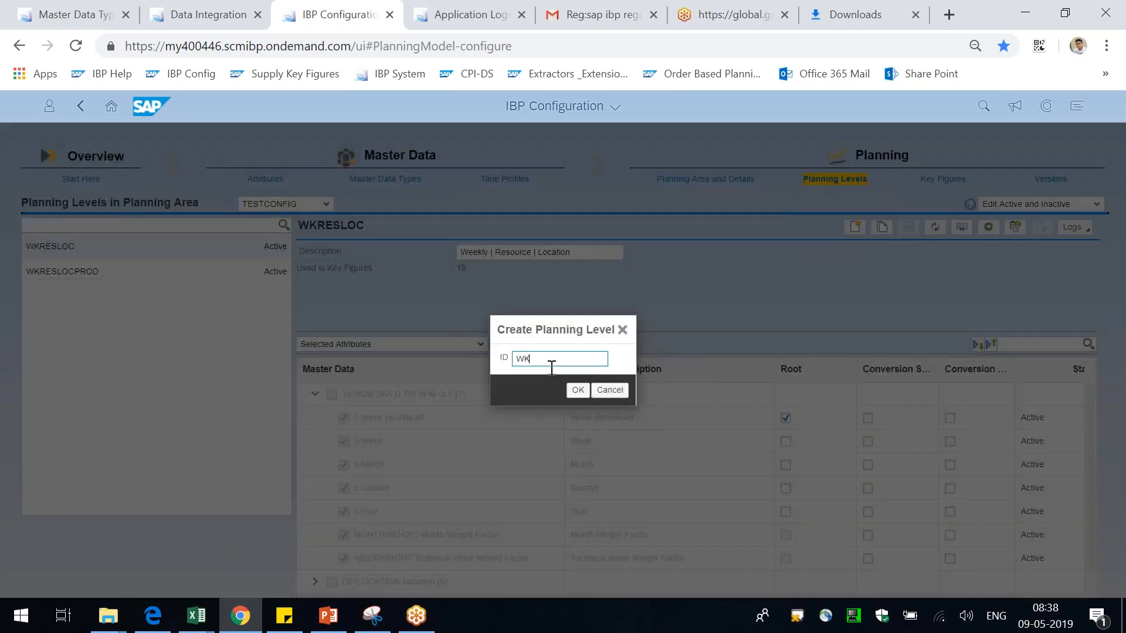
{"action": "type", "text": "RES"}
{"action": "key", "text": "BackSpace"}
{"action": "key", "text": "BackSpace"}
{"action": "key", "text": "BackSpace"}
{"action": "type", "text": "LOCRESMJOB"}
{"action": "left_click", "coordinate": [577, 390]}
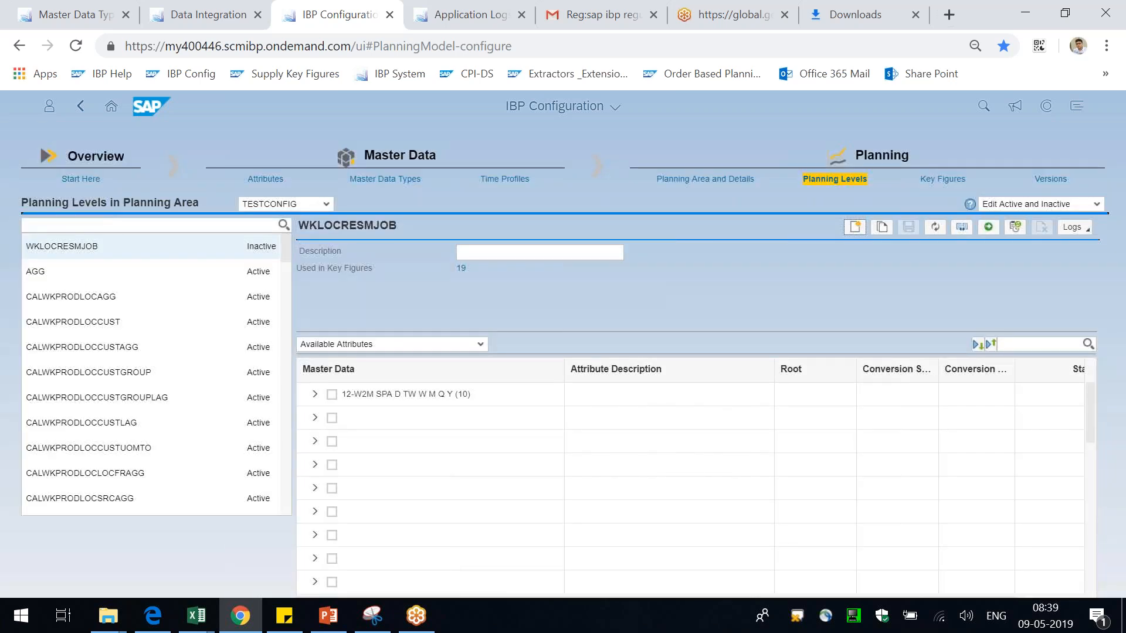
Step: Describe planning level WKLOCRESMJOB as "Location | Resource | Maintenance Job"
{"action": "left_click", "coordinate": [580, 253]}
{"action": "type", "text": "Location Re"}
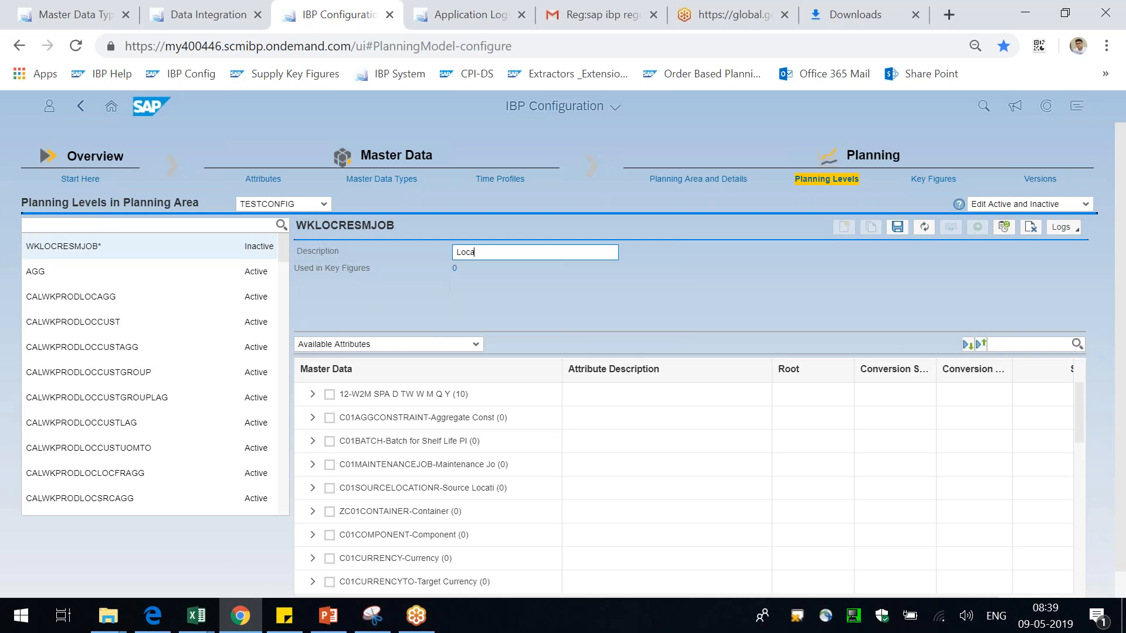
{"action": "key", "text": "BackSpace"}
{"action": "key", "text": "BackSpace"}
{"action": "type", "text": "| Resource | Maintenance JOb"}
{"action": "key", "text": "BackSpace"}
{"action": "key", "text": "BackSpace"}
{"action": "type", "text": "on"}
{"action": "key", "text": "BackSpace"}
{"action": "type", "text": "b"}
Step: Include time profile 12 in the planning level, make 2-Week (technical) its root attribute, and review the selected time attributes
{"action": "left_click", "coordinate": [329, 395]}
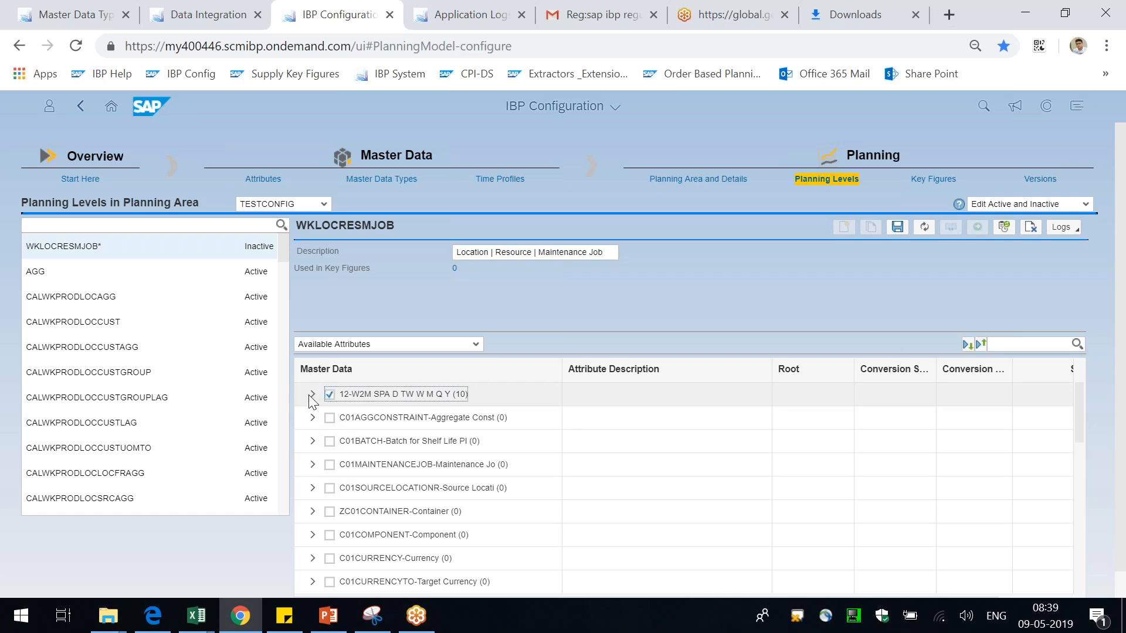
{"action": "left_click", "coordinate": [312, 395]}
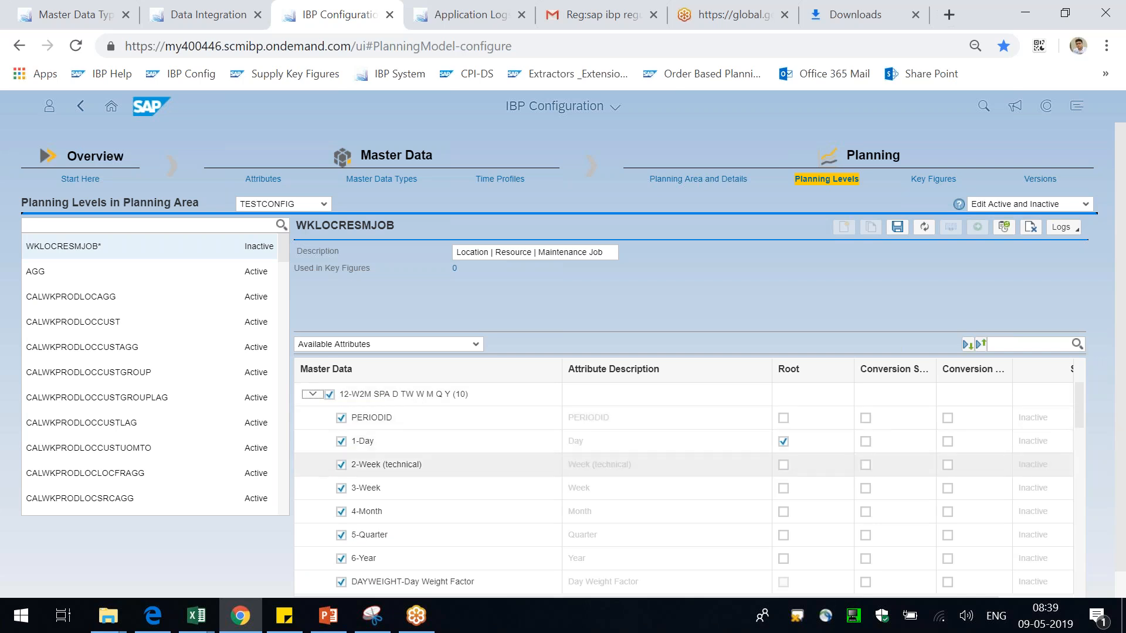
{"action": "left_click", "coordinate": [783, 464]}
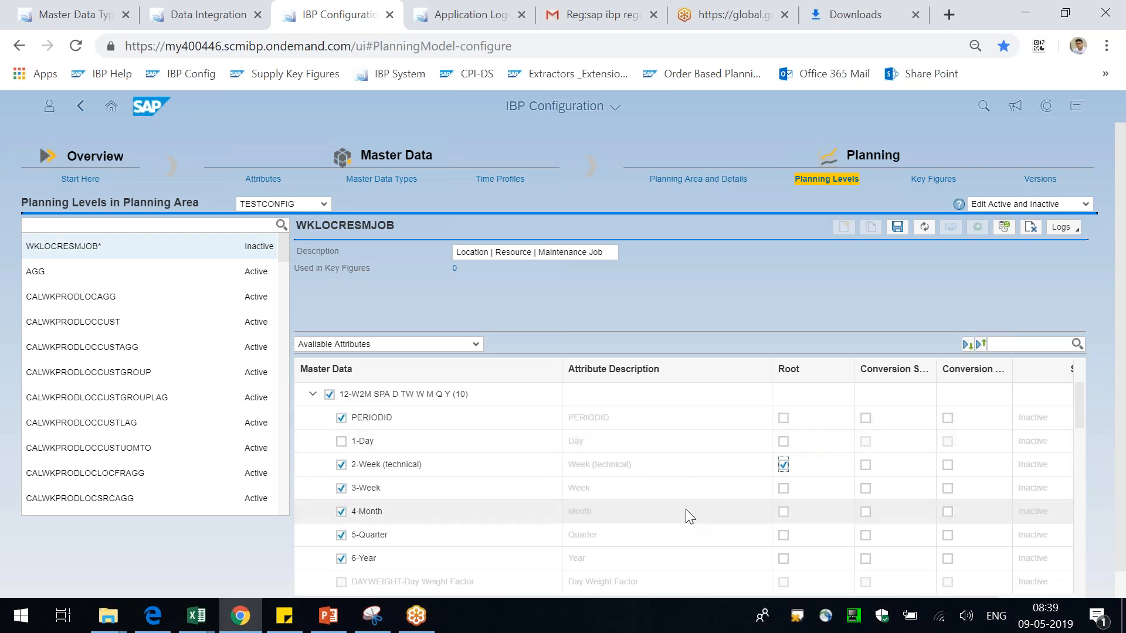
{"action": "scroll", "coordinate": [686, 528], "scroll_direction": "down", "scroll_amount": 2}
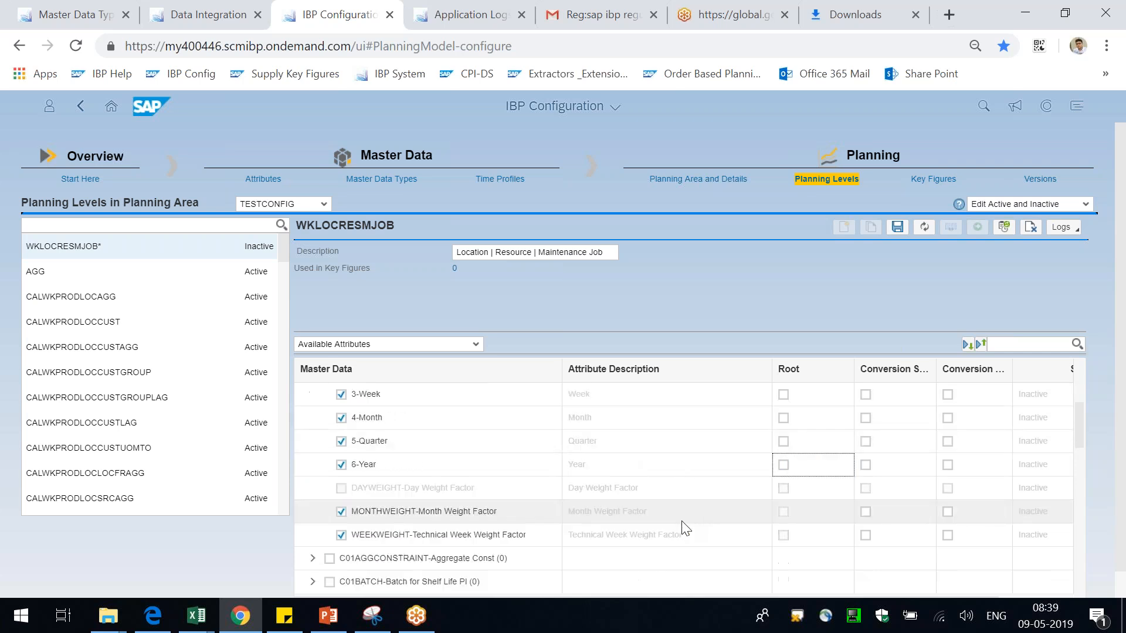
{"action": "scroll", "coordinate": [404, 481], "scroll_direction": "up", "scroll_amount": 2}
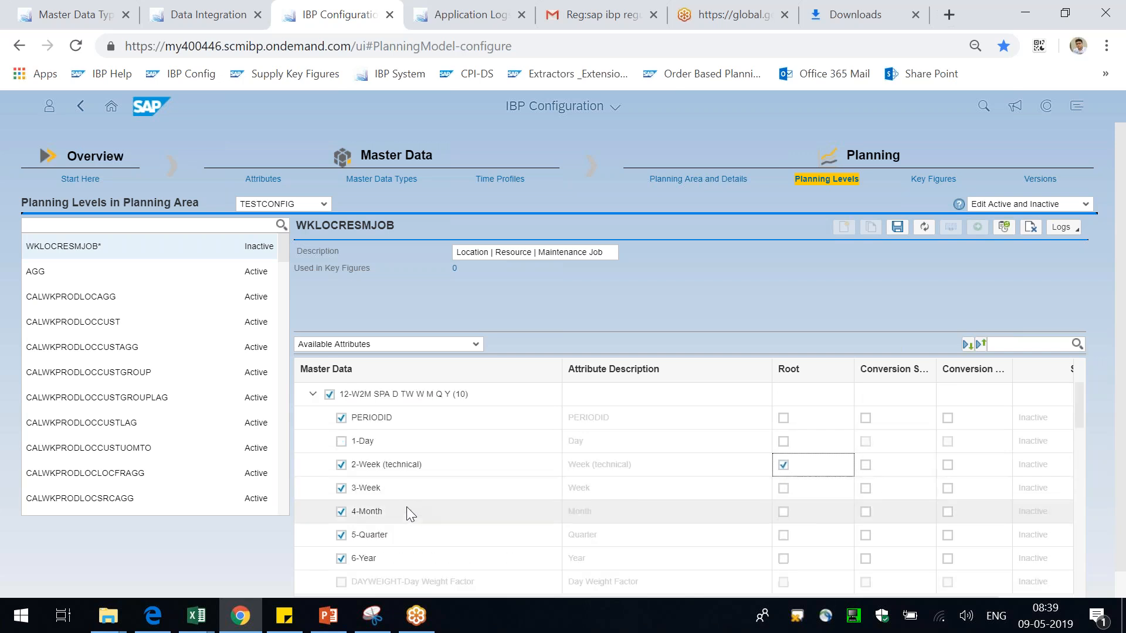
{"action": "left_click", "coordinate": [312, 394]}
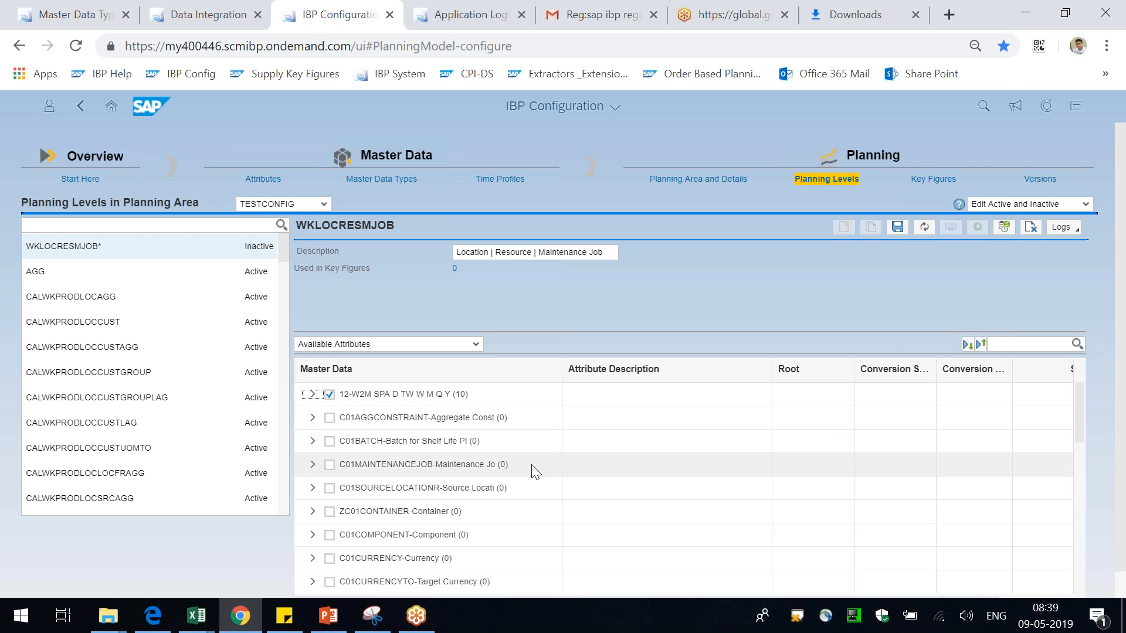
Step: Filter the available attributes by c01loc, select all C01LOCATION attributes, and mark LOCID as root
{"action": "left_click", "coordinate": [1030, 343]}
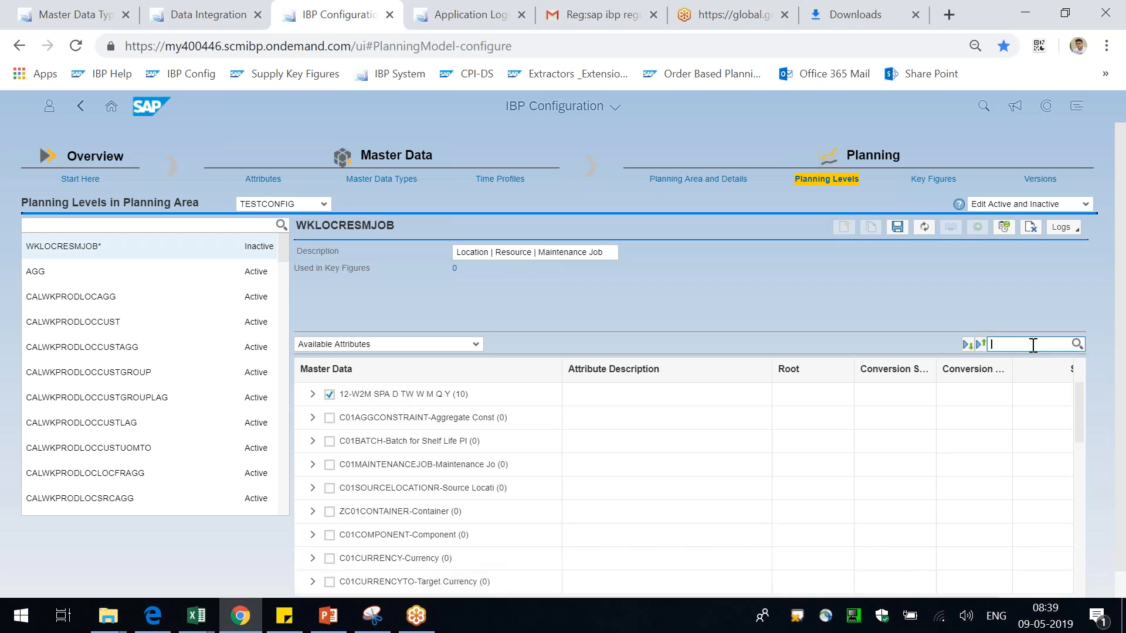
{"action": "type", "text": "c0"}
{"action": "type", "text": "1loc"}
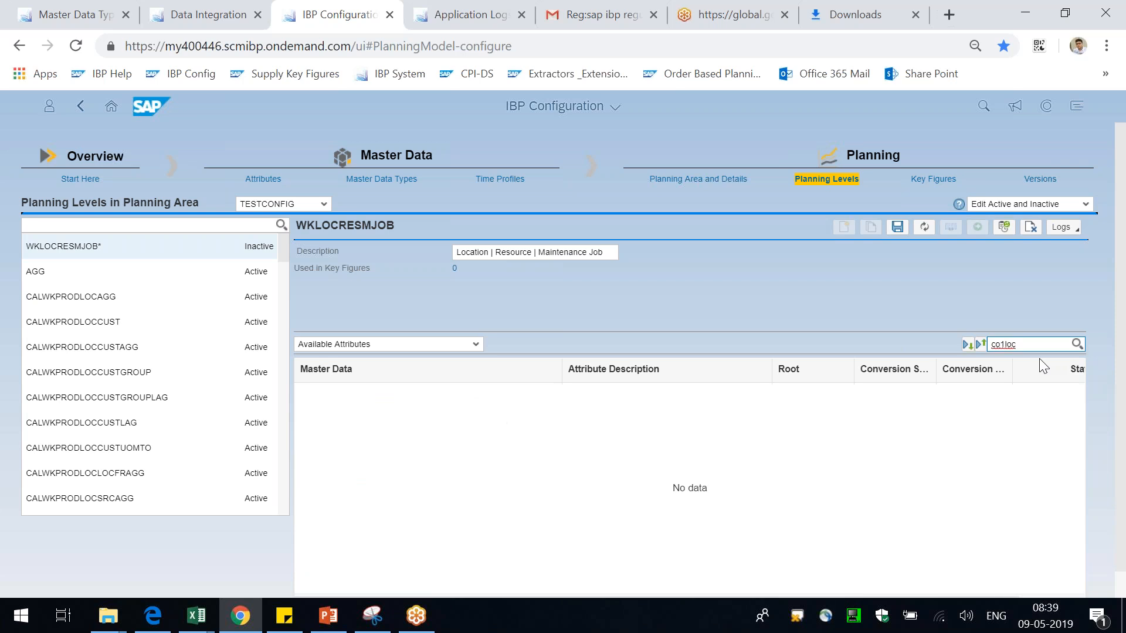
{"action": "key", "text": "BackSpace"}
{"action": "key", "text": "BackSpace"}
{"action": "key", "text": "BackSpace"}
{"action": "key", "text": "BackSpace"}
{"action": "key", "text": "BackSpace"}
{"action": "type", "text": "01loc"}
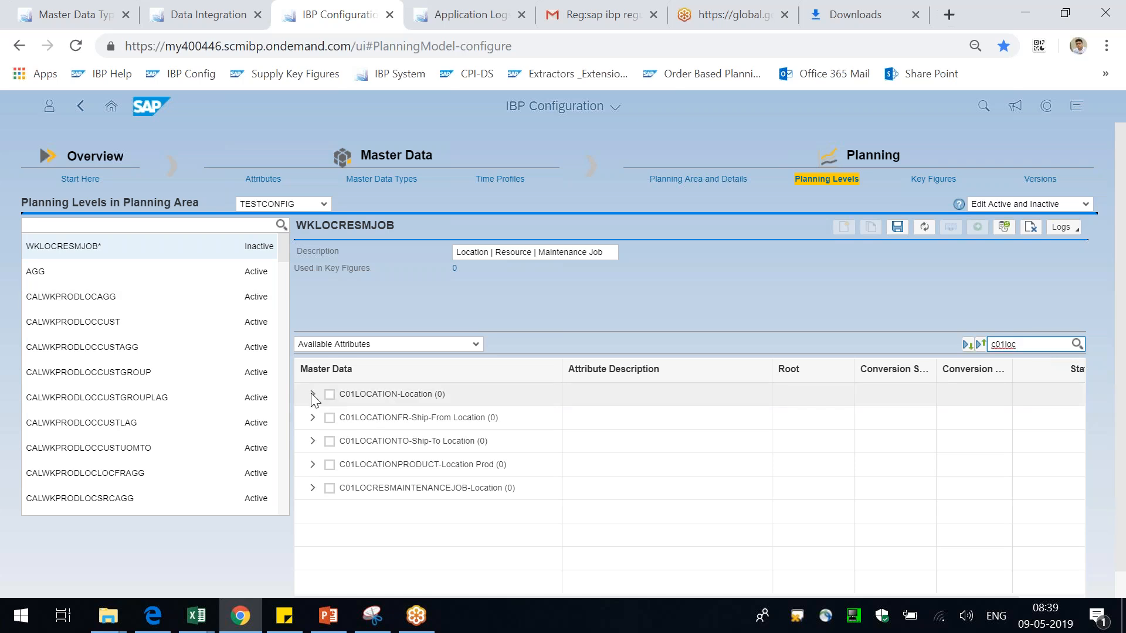
{"action": "left_click", "coordinate": [312, 394]}
{"action": "left_click", "coordinate": [329, 394]}
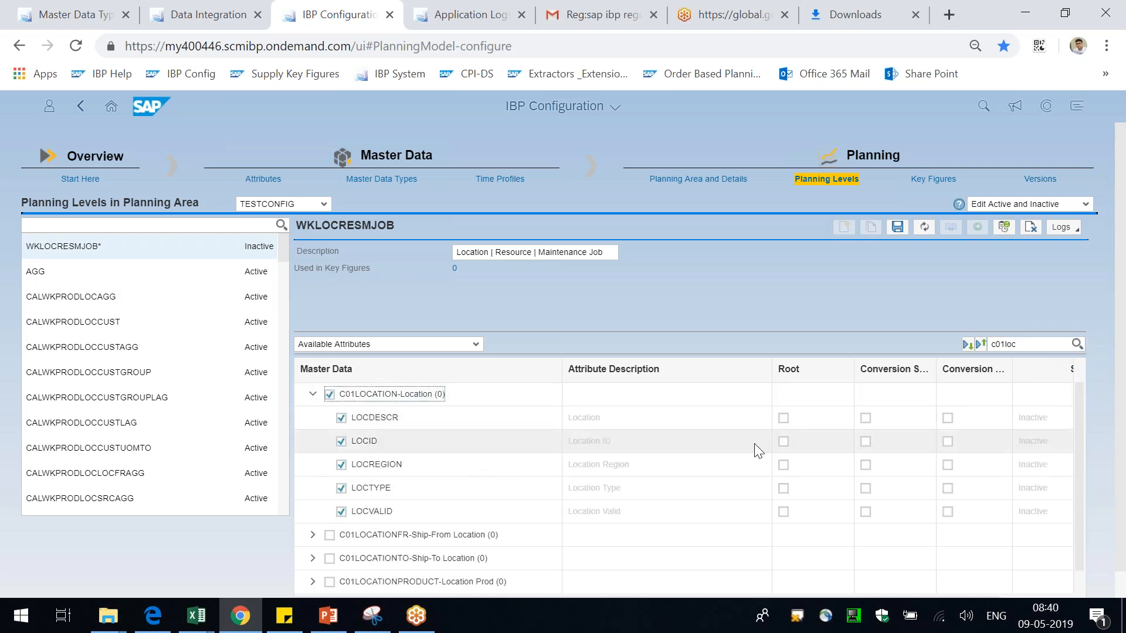
{"action": "left_click", "coordinate": [784, 443]}
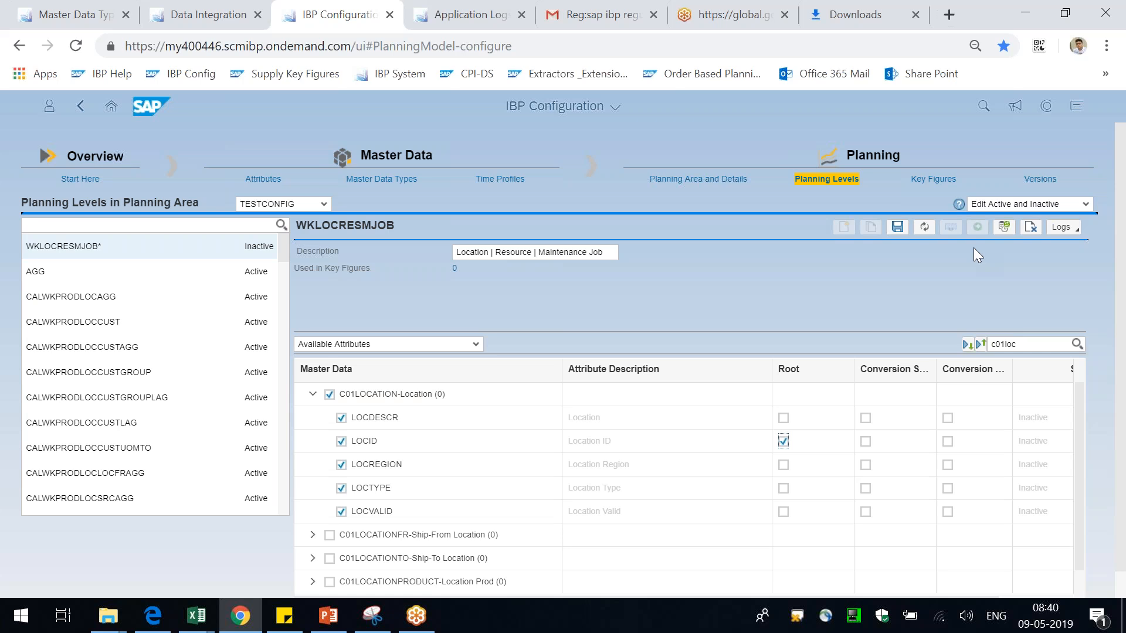
Step: Filter the available attributes by c01res, select all C01RESOURCE attributes, and mark RESID as root
{"action": "left_click", "coordinate": [1030, 345]}
{"action": "key", "text": "BackSpace"}
{"action": "key", "text": "BackSpace"}
{"action": "key", "text": "BackSpace"}
{"action": "type", "text": "res"}
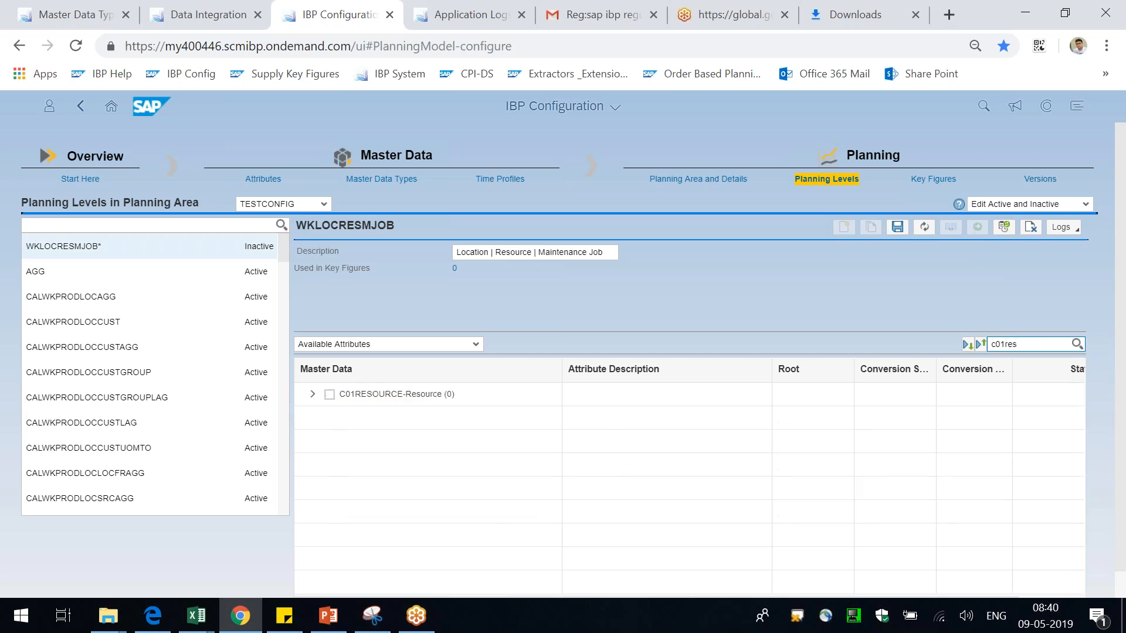
{"action": "left_click", "coordinate": [312, 394]}
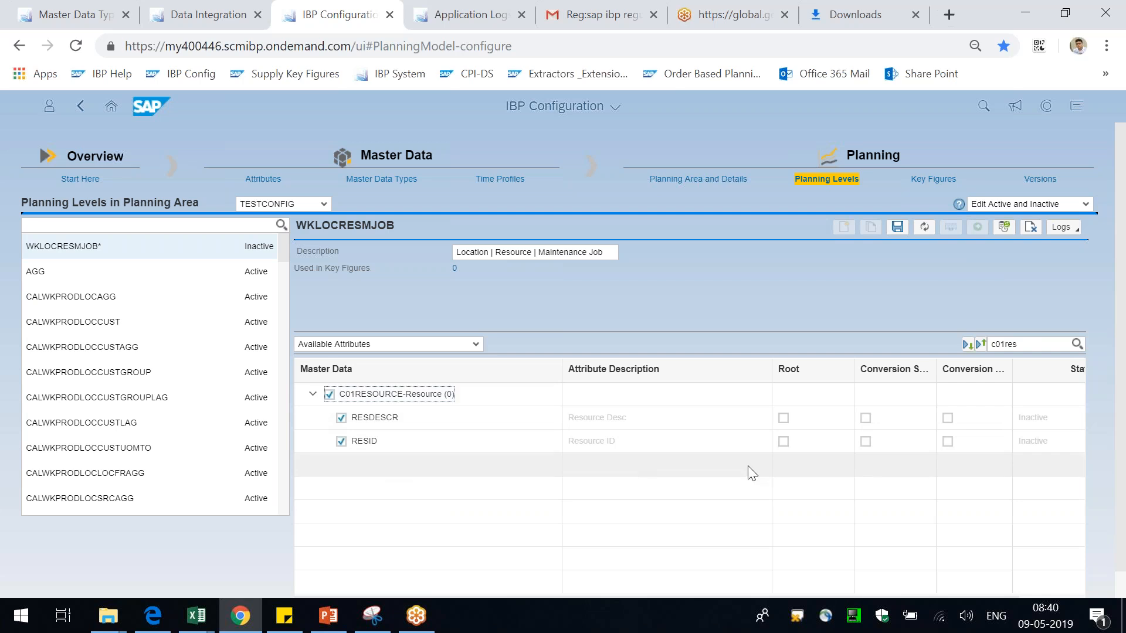
{"action": "left_click", "coordinate": [783, 442]}
Step: Filter the available attributes by c01main, select all C01MAINTENANCEJOB attributes, and mark ZMAINTENANCEJOB as root
{"action": "left_click_drag", "start_coordinate": [1022, 344], "coordinate": [934, 333]}
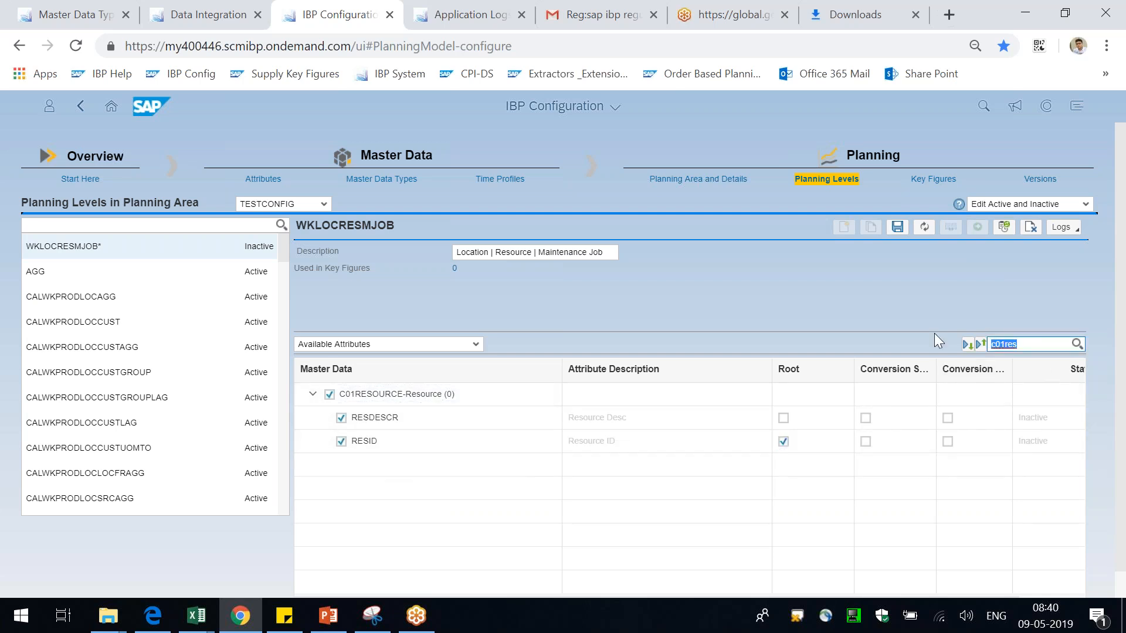
{"action": "type", "text": "c01main"}
{"action": "key", "text": "Return"}
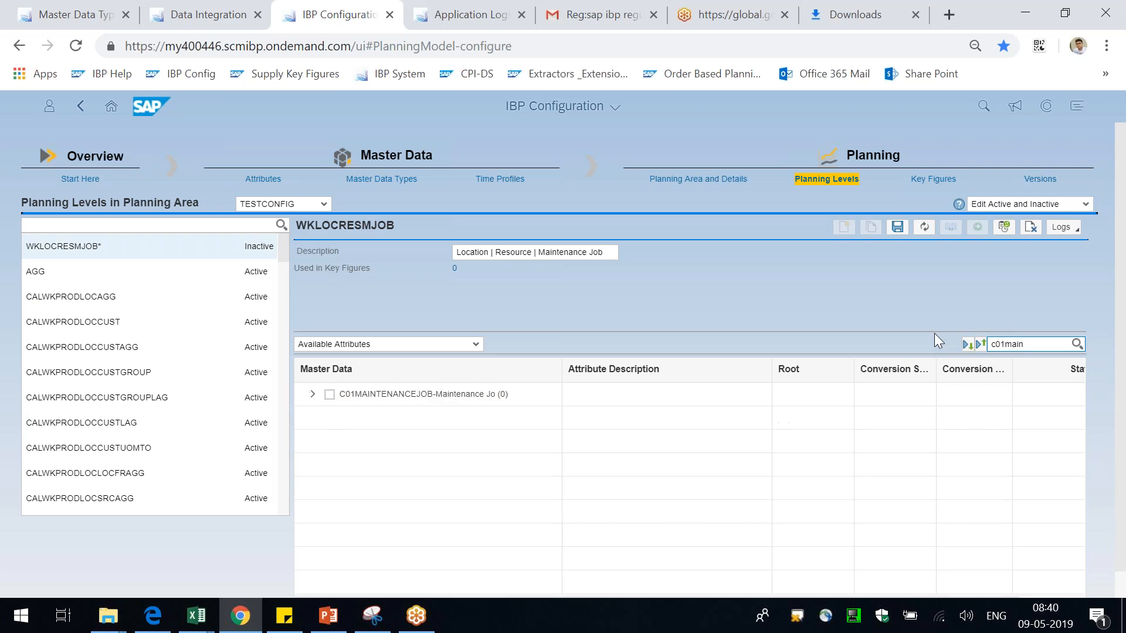
{"action": "left_click", "coordinate": [311, 394]}
{"action": "left_click", "coordinate": [329, 394]}
{"action": "left_click", "coordinate": [784, 418]}
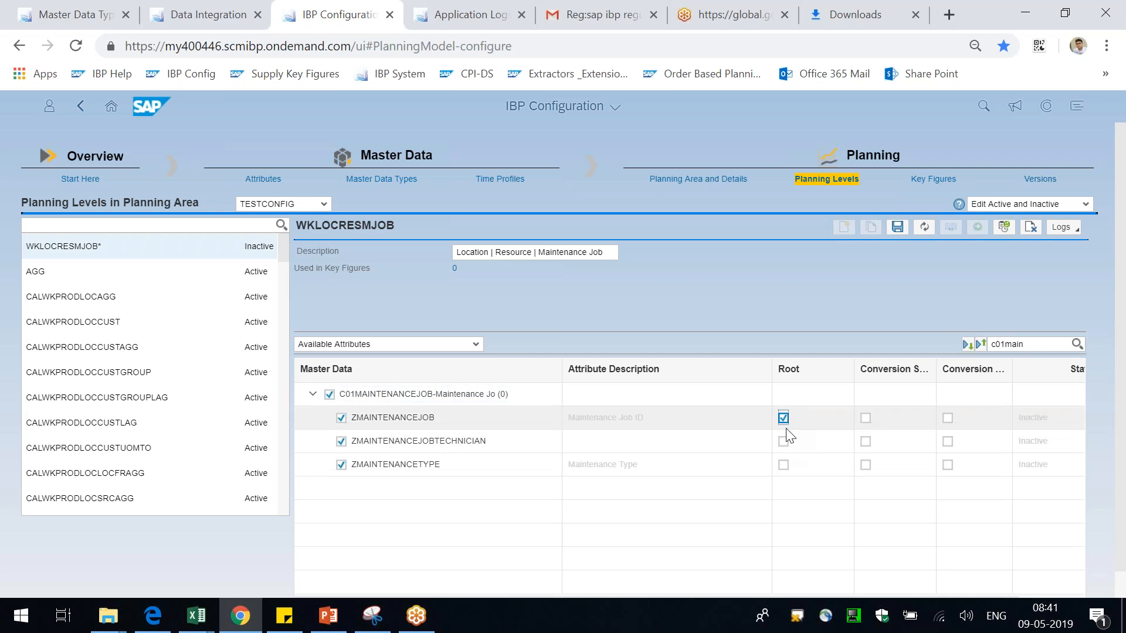
Step: Find the priority attributes, add ZMAINTENANCEJOBPRIORITY from C01LOCRESMAINTENANCEJOB without making it root, and save the planning level
{"action": "left_click", "coordinate": [1051, 342]}
{"action": "key", "text": "BackSpace"}
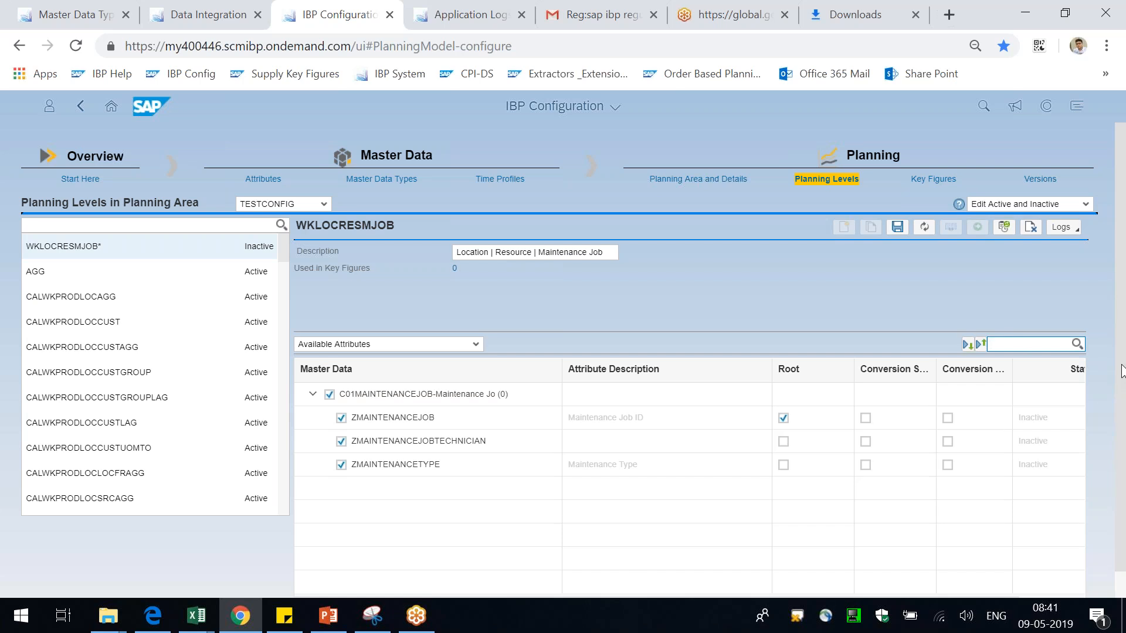
{"action": "type", "text": "priority"}
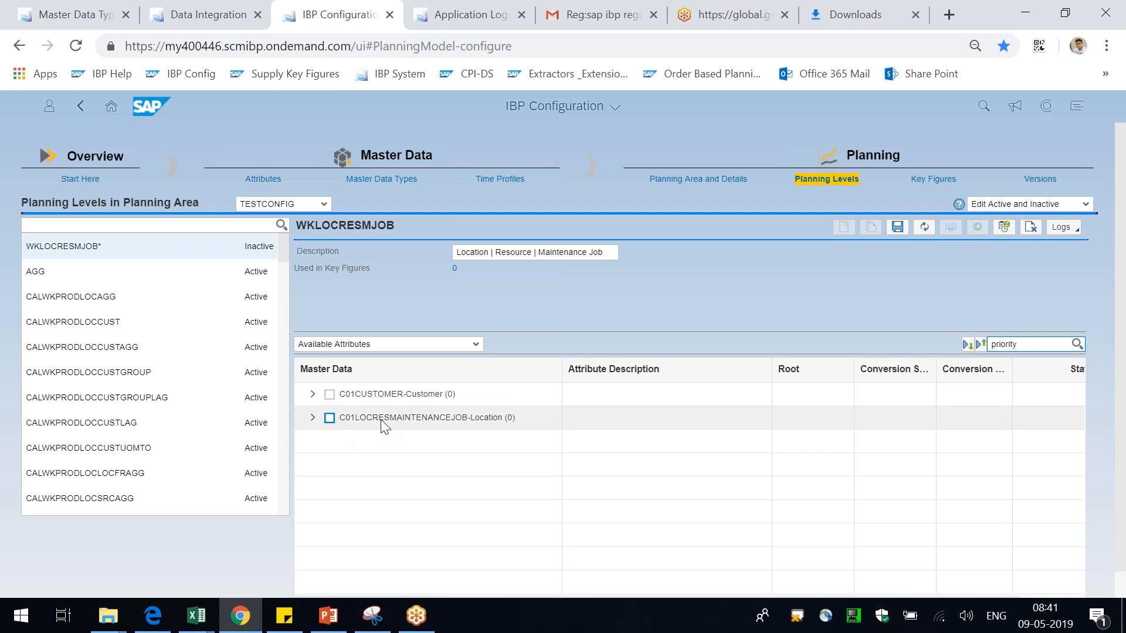
{"action": "left_click", "coordinate": [313, 417]}
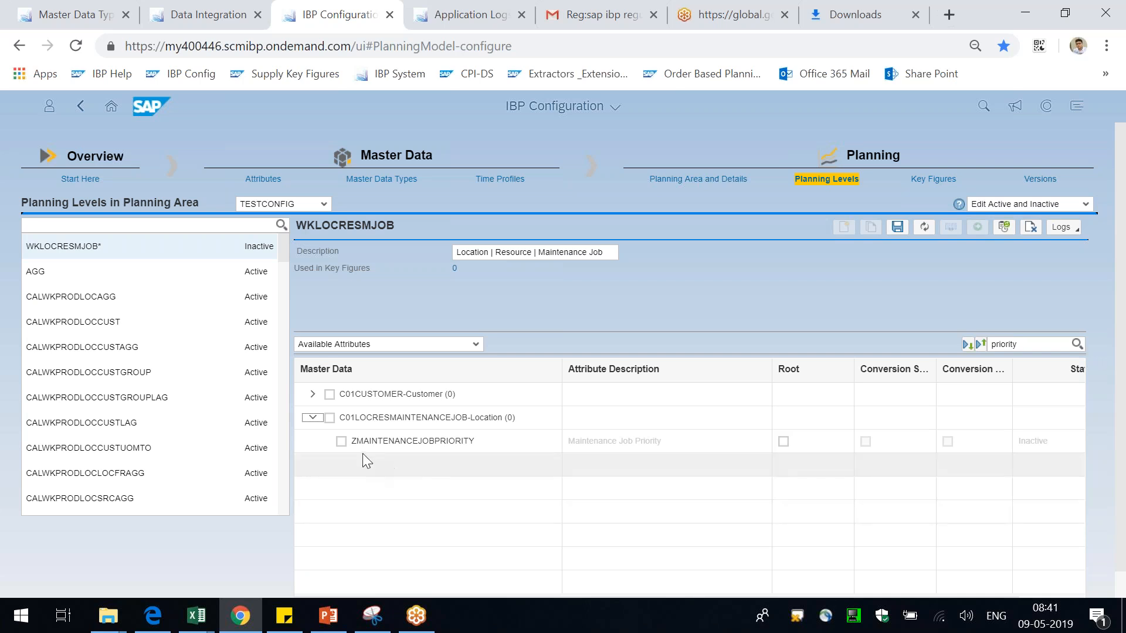
{"action": "left_click", "coordinate": [341, 441]}
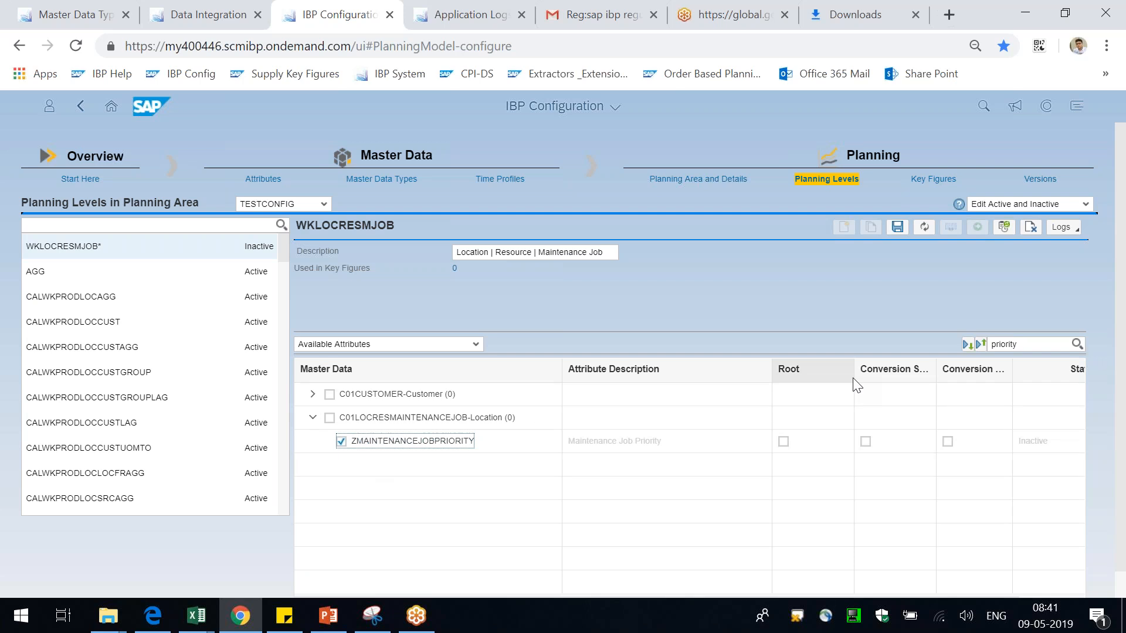
{"action": "left_click", "coordinate": [897, 228]}
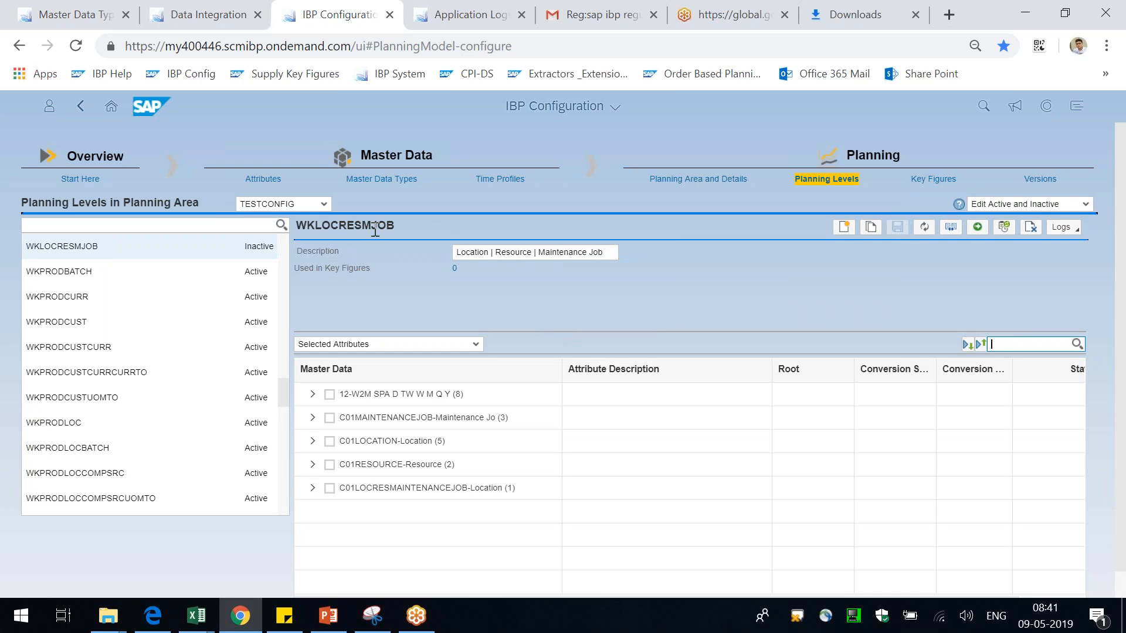
Step: Review the saved planning level's name, key figure usage, and selected C01LOCATION attributes with their root setting
{"action": "left_click_drag", "start_coordinate": [480, 261], "coordinate": [456, 283]}
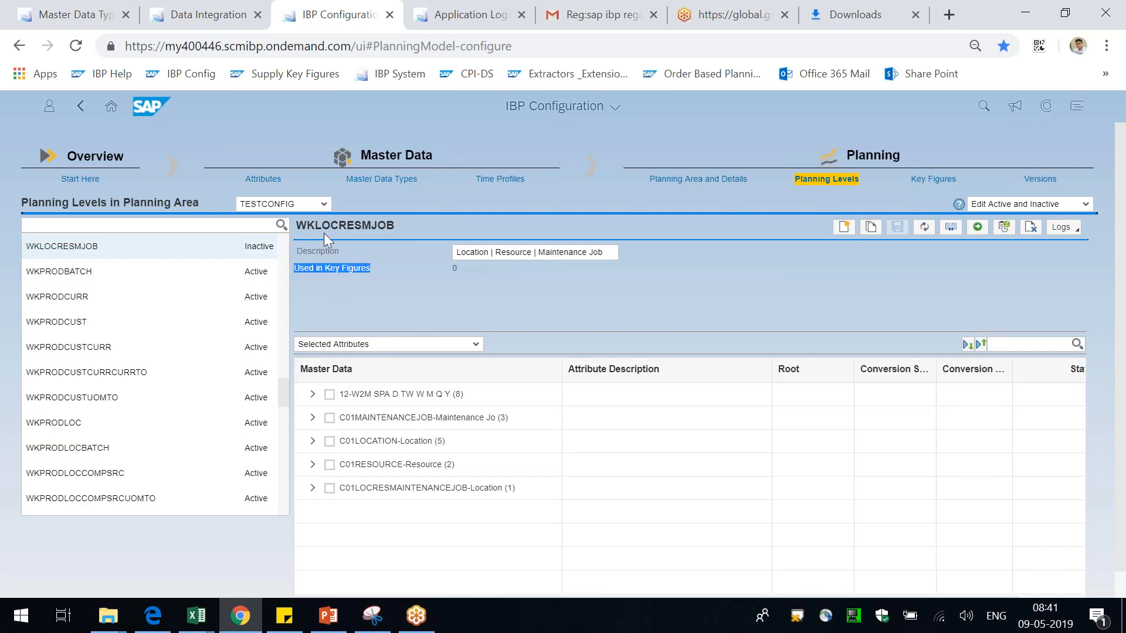
{"action": "left_click_drag", "start_coordinate": [315, 227], "coordinate": [386, 227]}
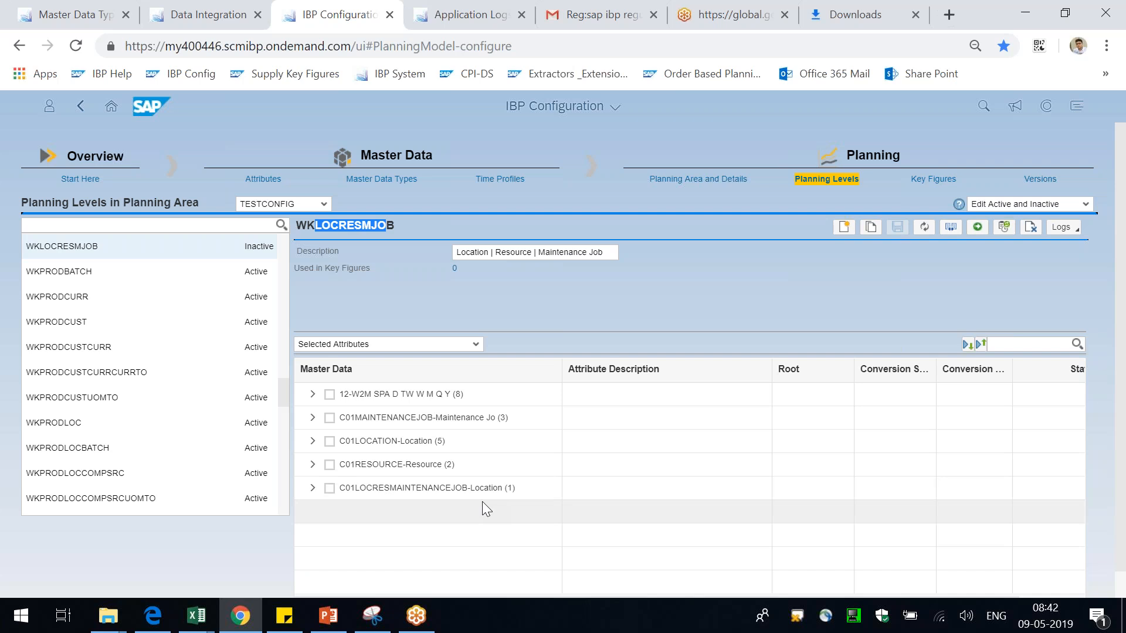
{"action": "left_click", "coordinate": [313, 441]}
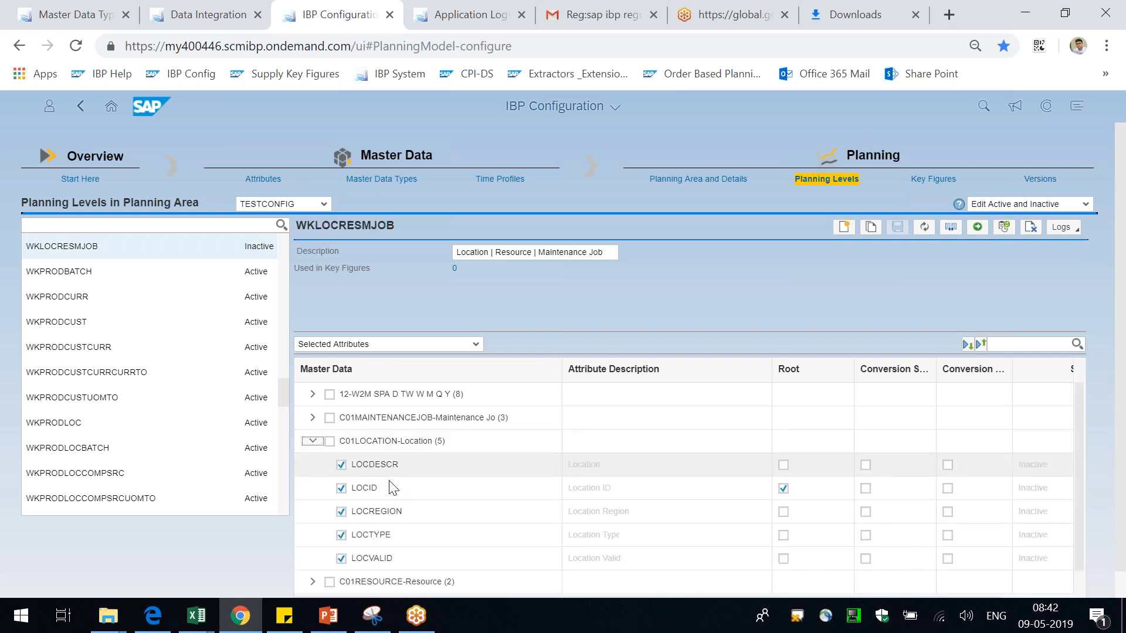
{"action": "left_click", "coordinate": [314, 441]}
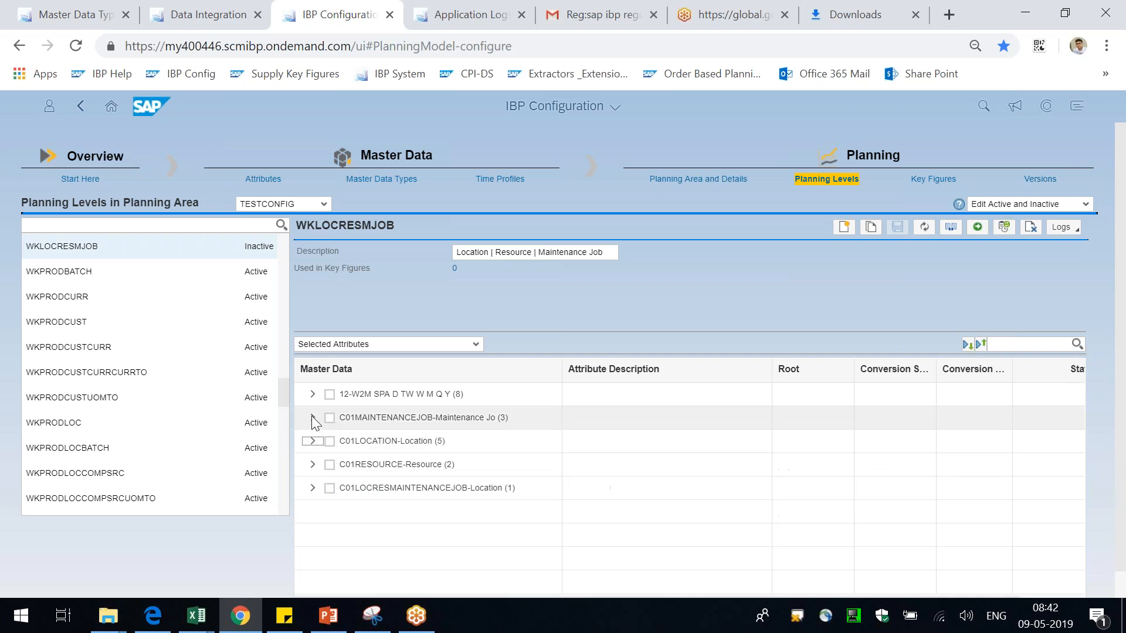
Step: Examine the attributes selected under the maintenance job, resource and location-resource maintenance job master data types of planning level WKLOCRESMJOB
{"action": "left_click", "coordinate": [313, 417]}
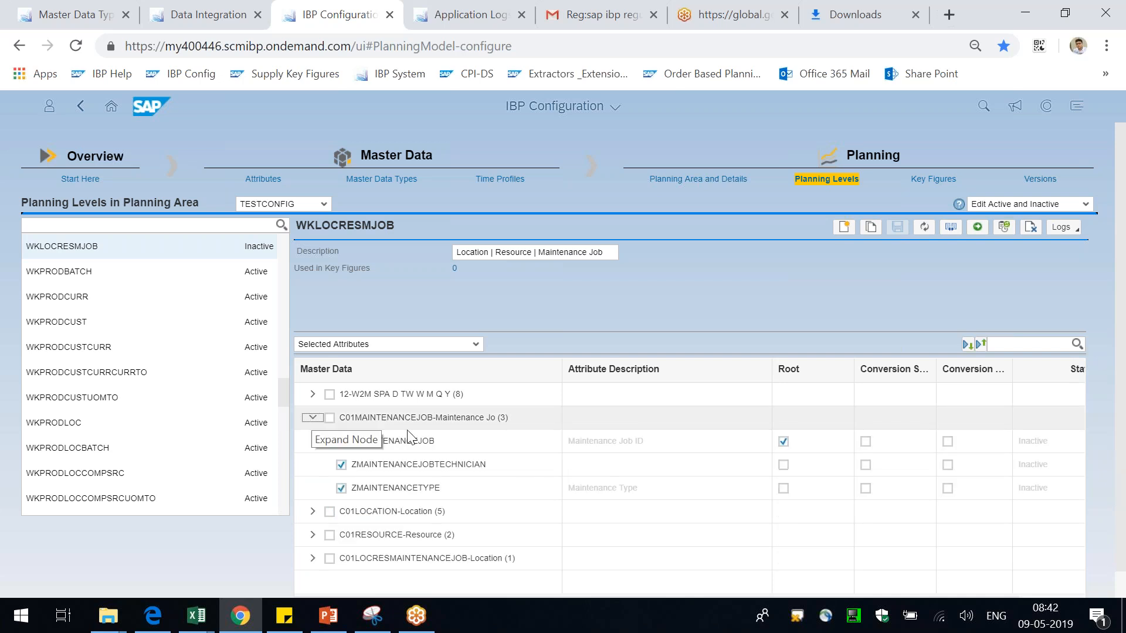
{"action": "left_click", "coordinate": [313, 418]}
{"action": "left_click", "coordinate": [312, 464]}
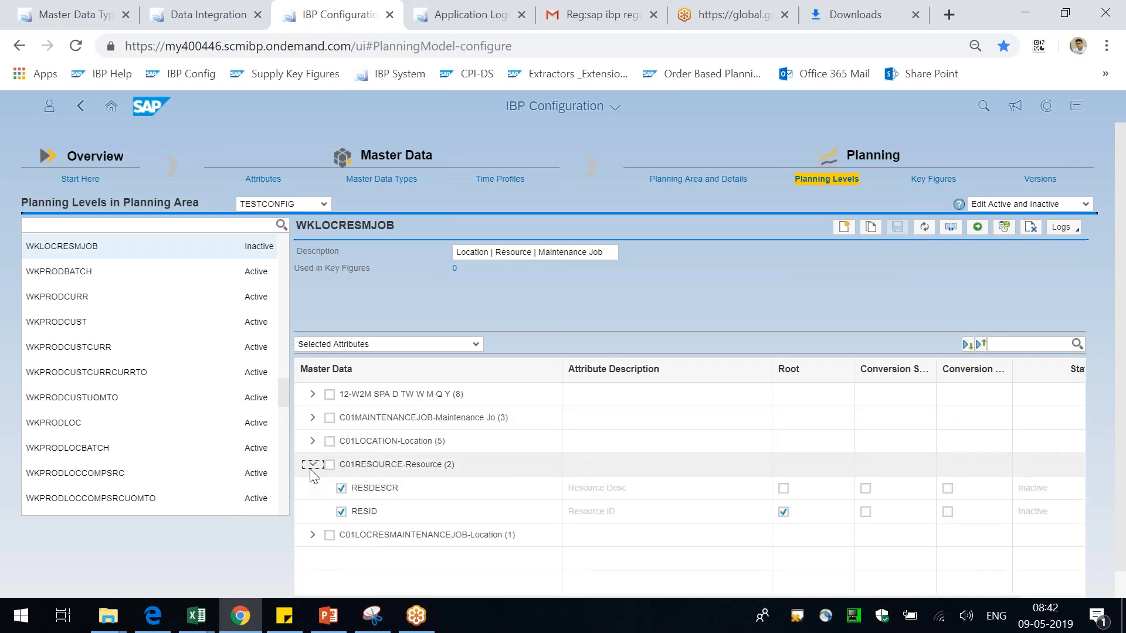
{"action": "left_click", "coordinate": [311, 468]}
{"action": "left_click", "coordinate": [312, 488]}
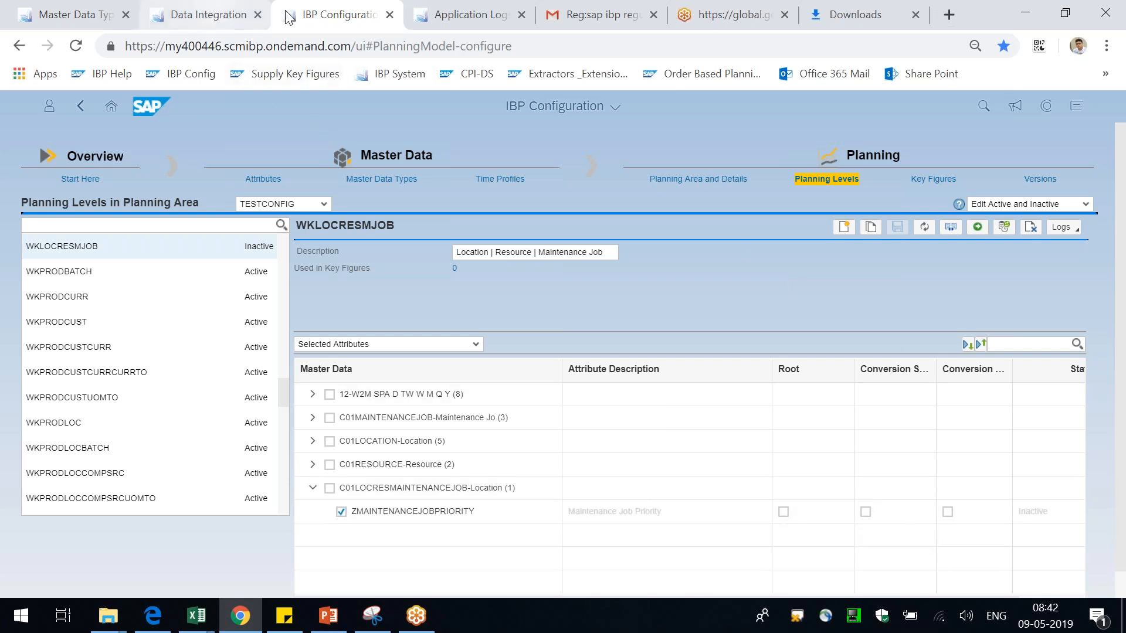
Step: Leave the Location Resource Maintenance master data type and open the key figures configuration
{"action": "left_click", "coordinate": [103, 12]}
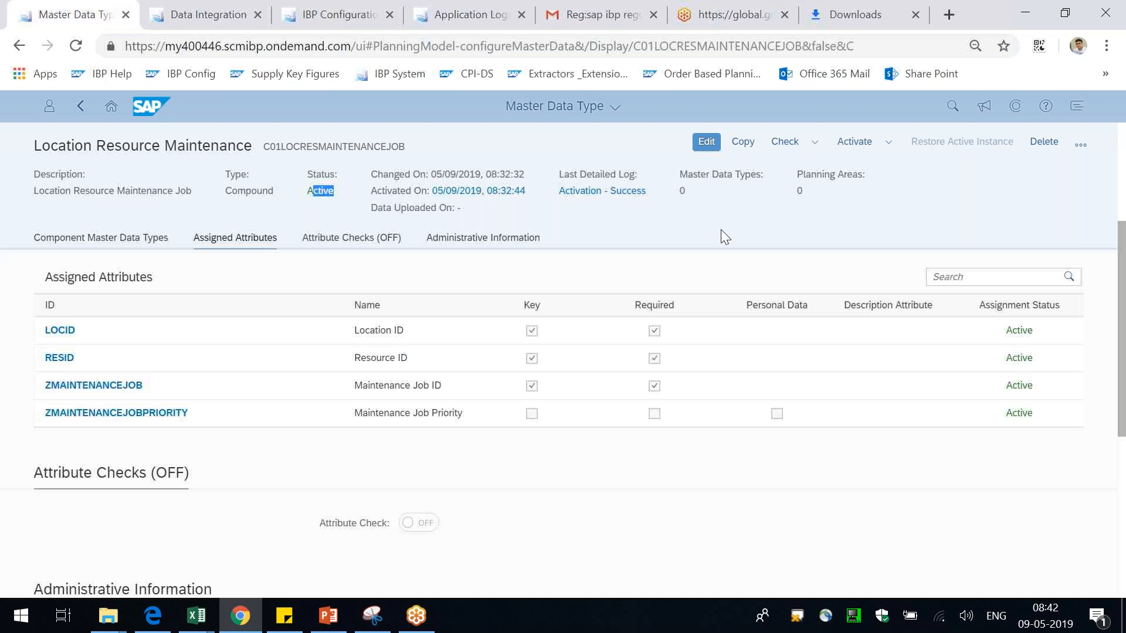
{"action": "left_click", "coordinate": [111, 106]}
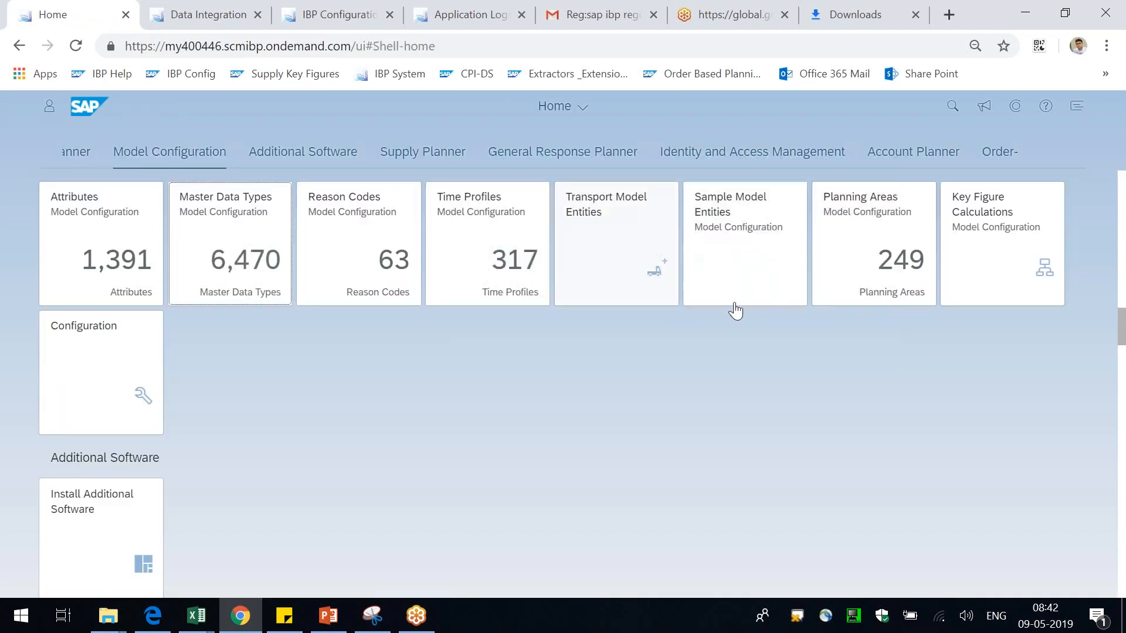
{"action": "left_click", "coordinate": [141, 367]}
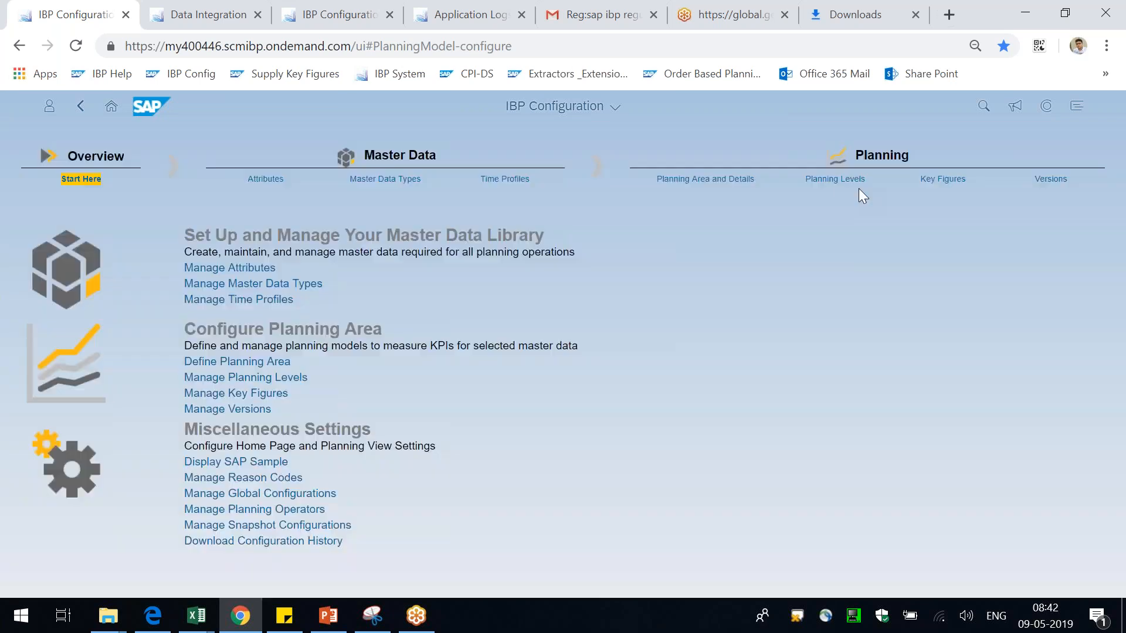
{"action": "left_click", "coordinate": [919, 189]}
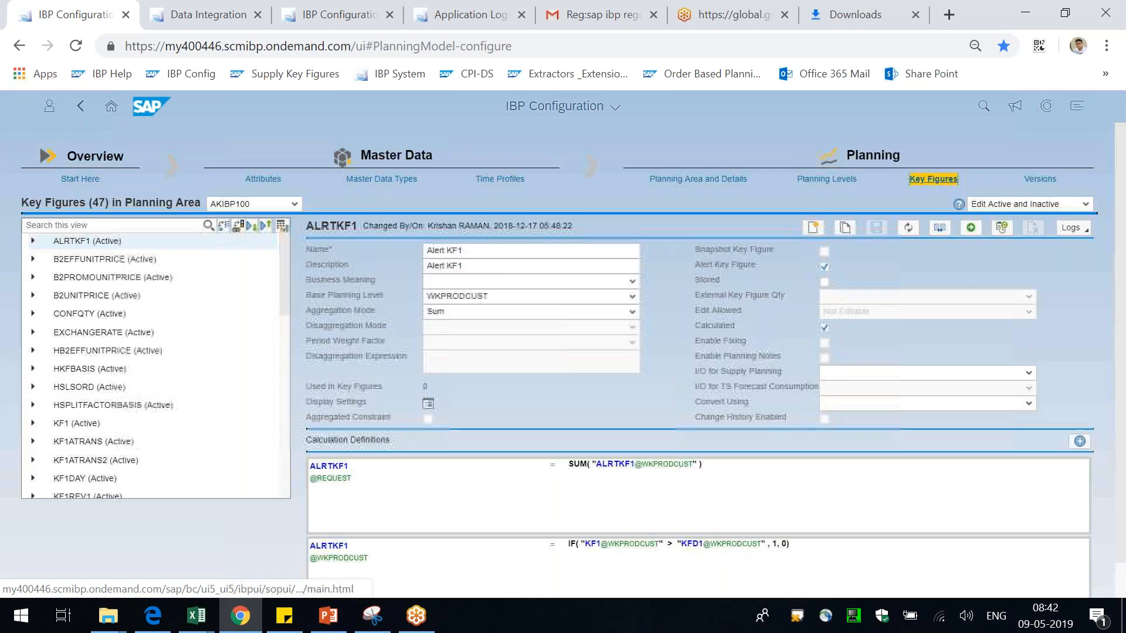
Step: Switch the key figures view to planning area TESTCONFIG and reload the page
{"action": "left_click", "coordinate": [294, 205]}
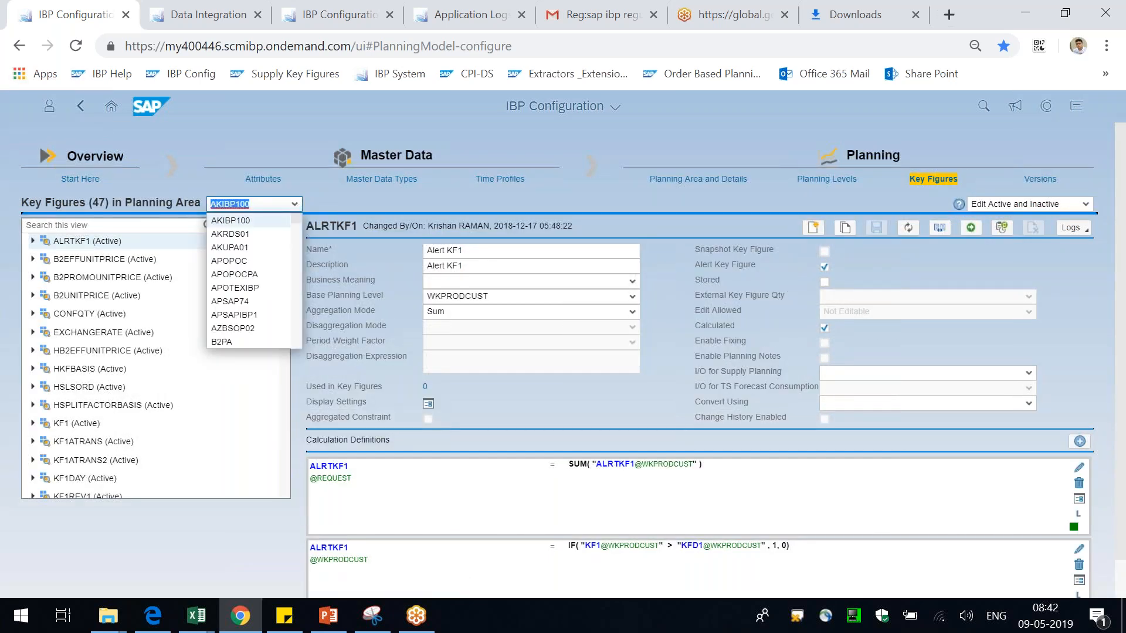
{"action": "type", "text": "TEST99PA"}
{"action": "key", "text": "Down"}
{"action": "key", "text": "Down"}
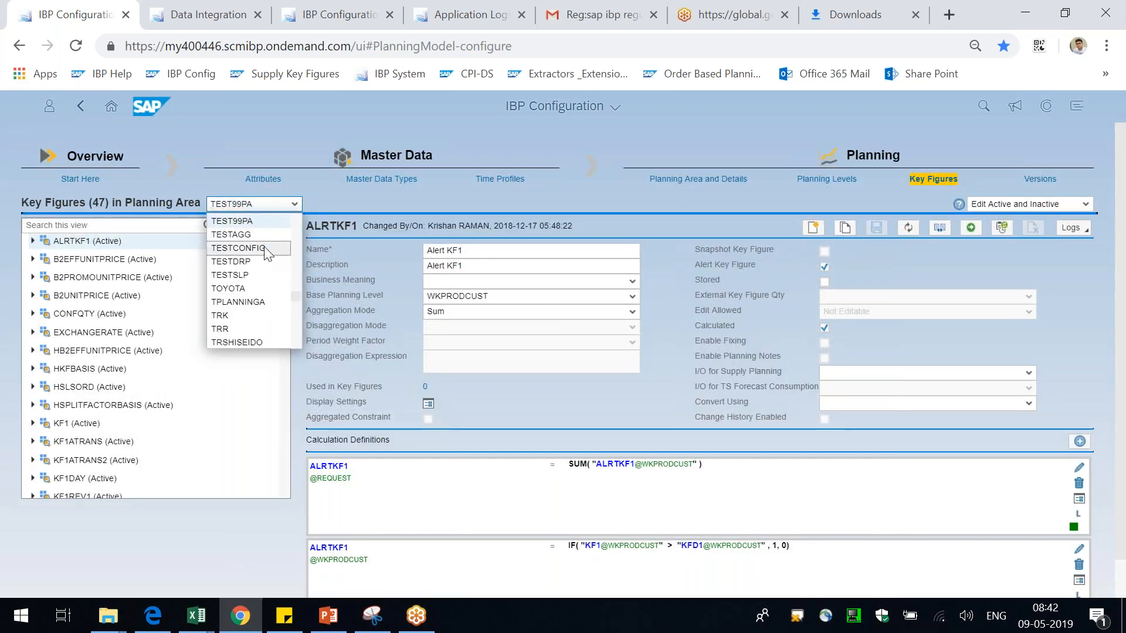
{"action": "key", "text": "Return"}
{"action": "left_click", "coordinate": [185, 9]}
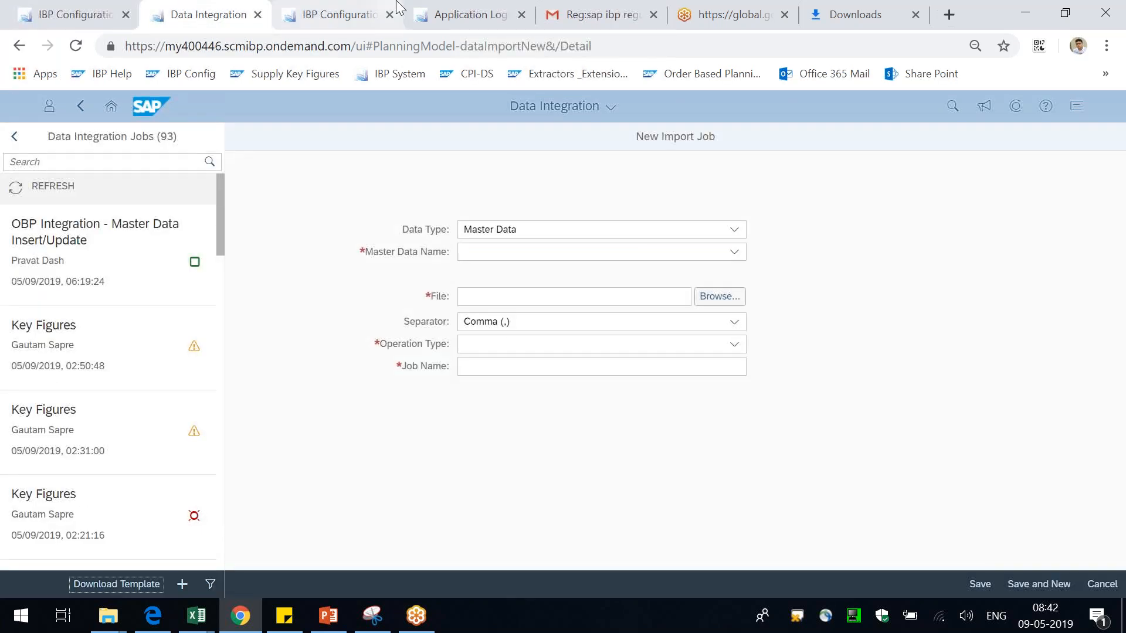
{"action": "left_click", "coordinate": [340, 15]}
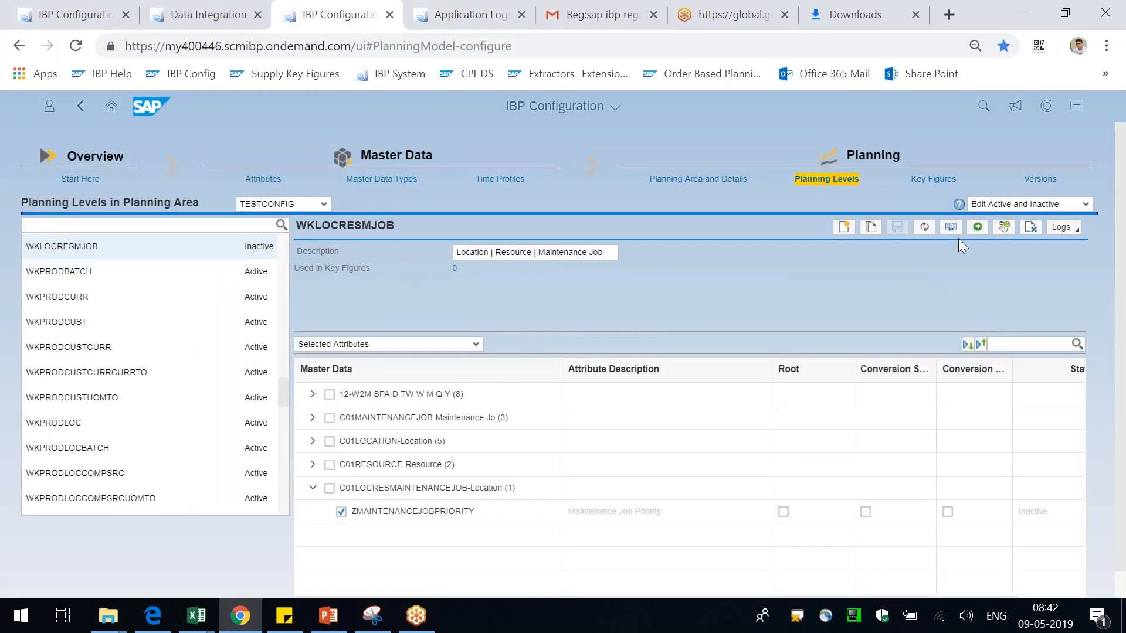
{"action": "left_click", "coordinate": [85, 8]}
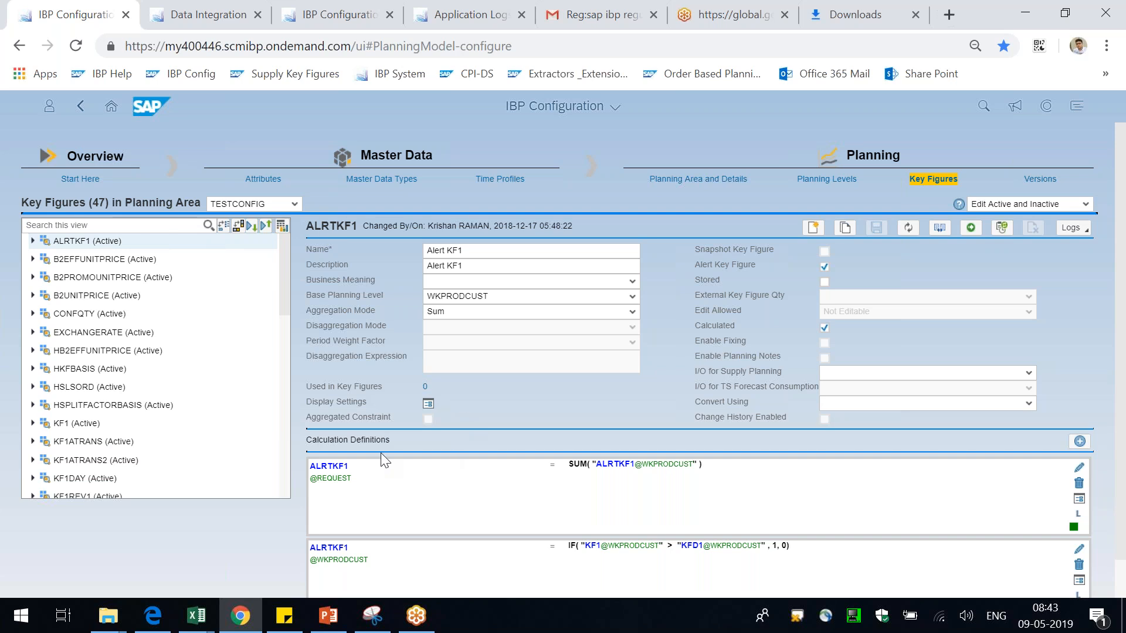
{"action": "left_click", "coordinate": [76, 45]}
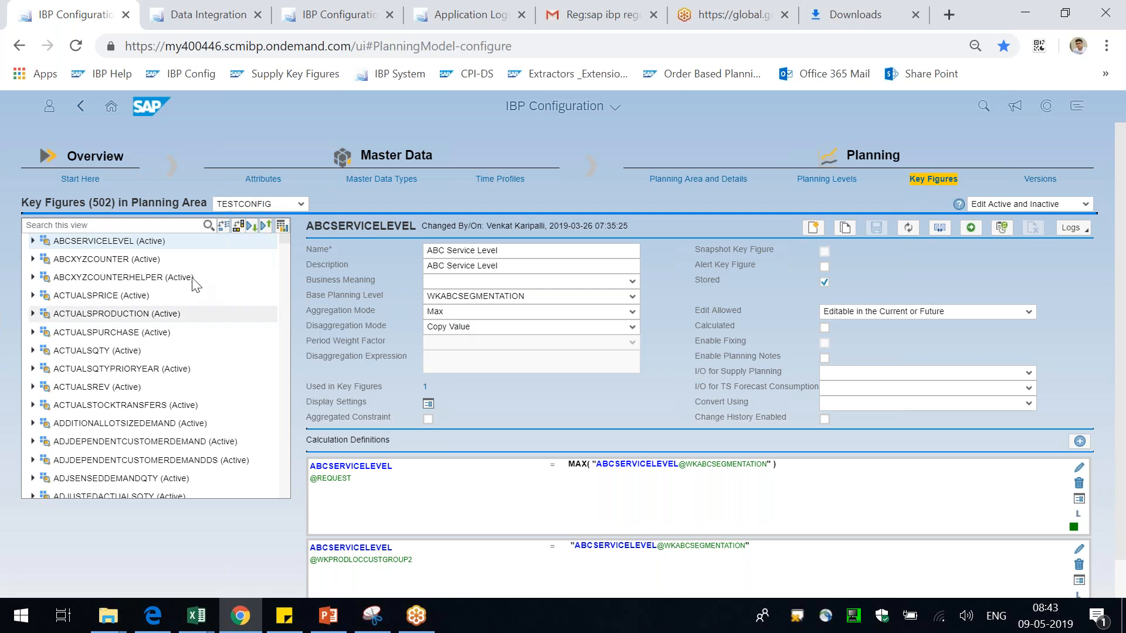
Step: Display the key figure names alongside their IDs in the TESTCONFIG key figure list
{"action": "left_click_drag", "start_coordinate": [99, 205], "coordinate": [112, 205]}
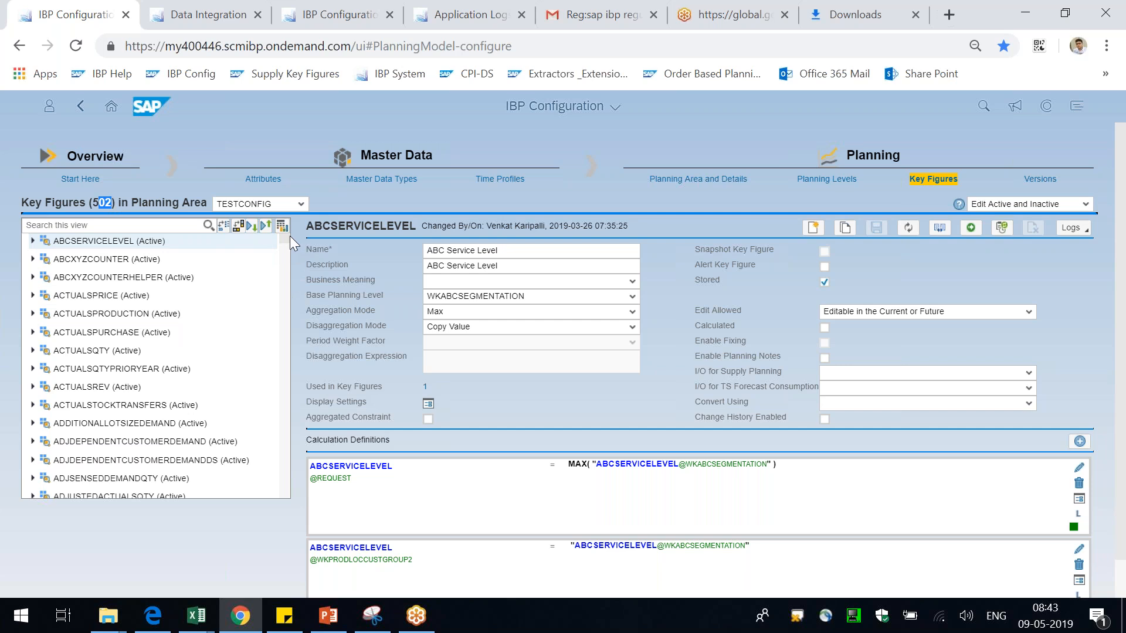
{"action": "mouse_move", "coordinate": [283, 237]}
{"action": "left_mouse_down"}
{"action": "mouse_move", "coordinate": [290, 328]}
{"action": "mouse_move", "coordinate": [276, 483]}
{"action": "mouse_move", "coordinate": [296, 224]}
{"action": "left_mouse_up"}
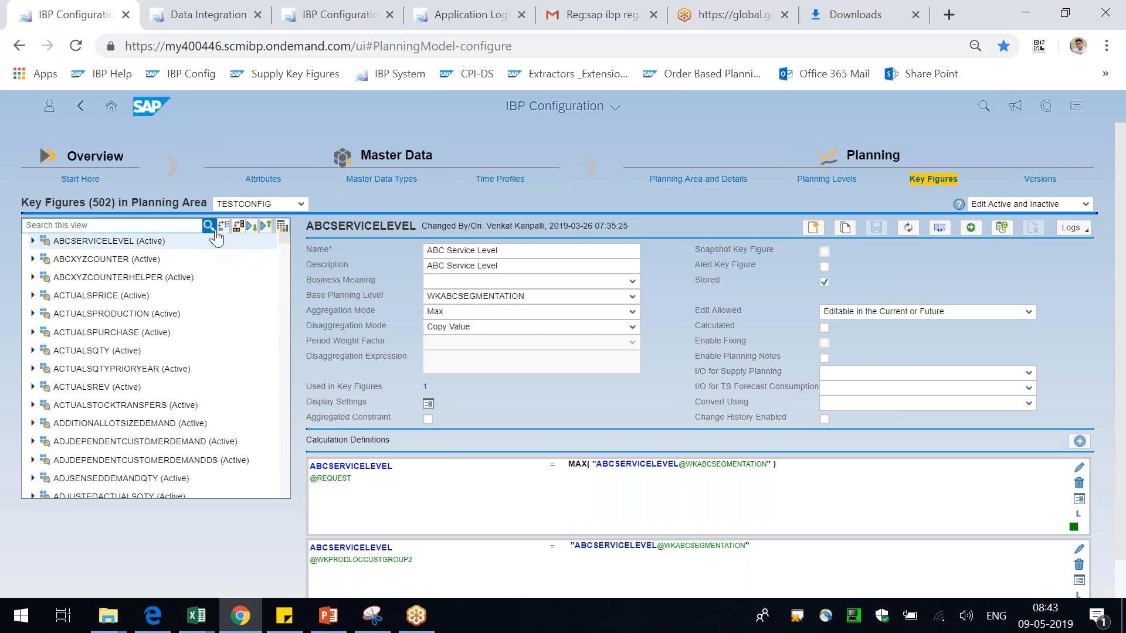
{"action": "left_click", "coordinate": [113, 225]}
{"action": "left_click", "coordinate": [337, 294]}
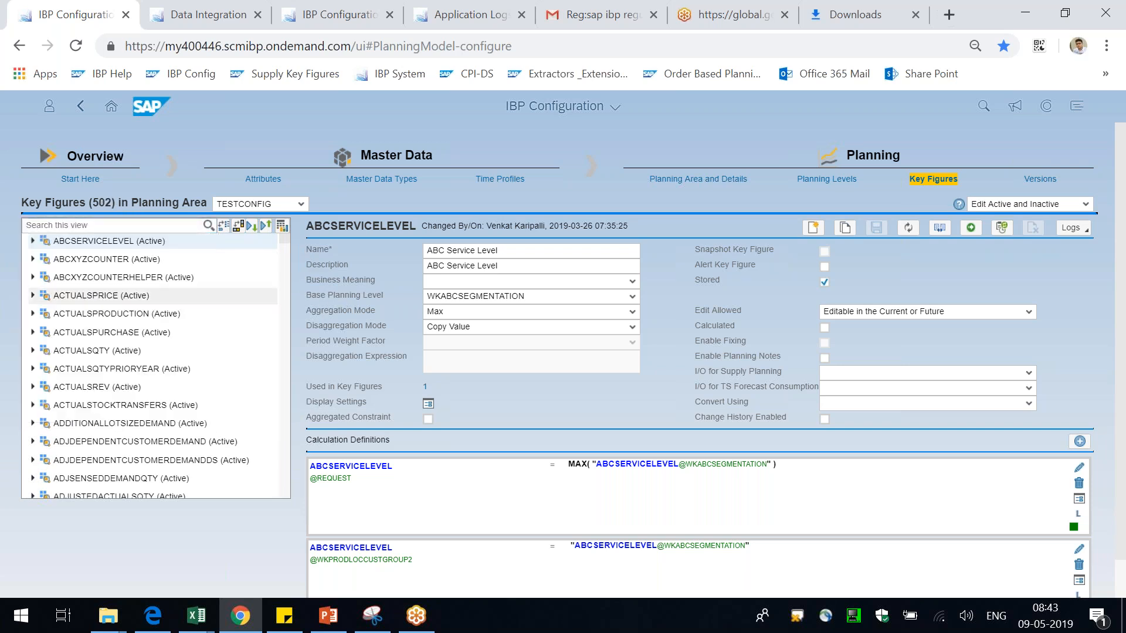
{"action": "left_click", "coordinate": [224, 227]}
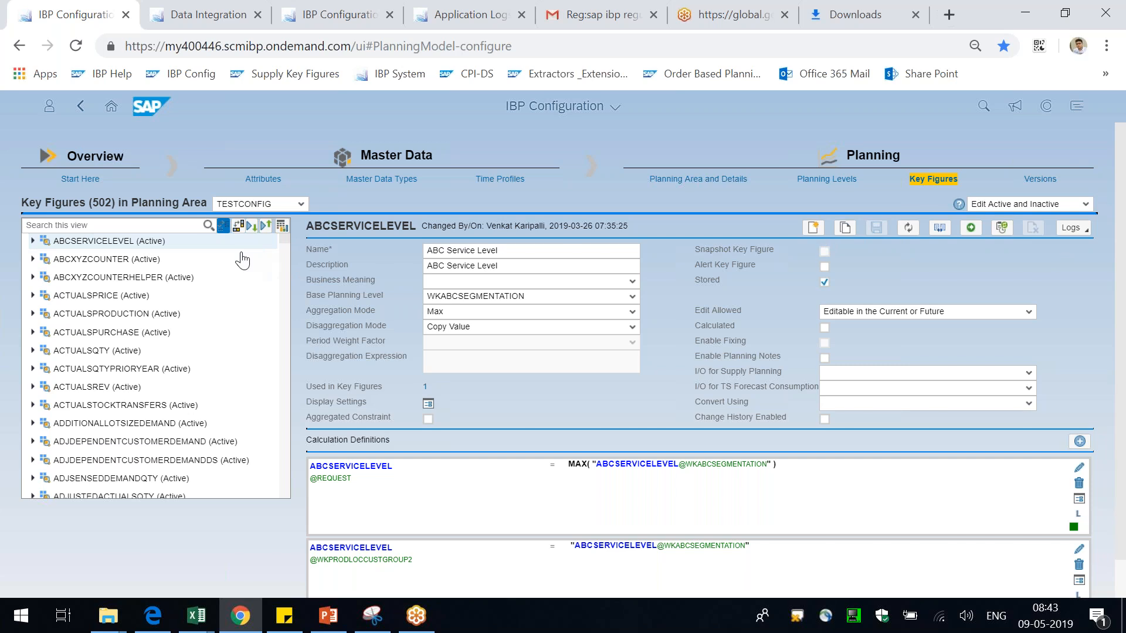
{"action": "left_click", "coordinate": [224, 226]}
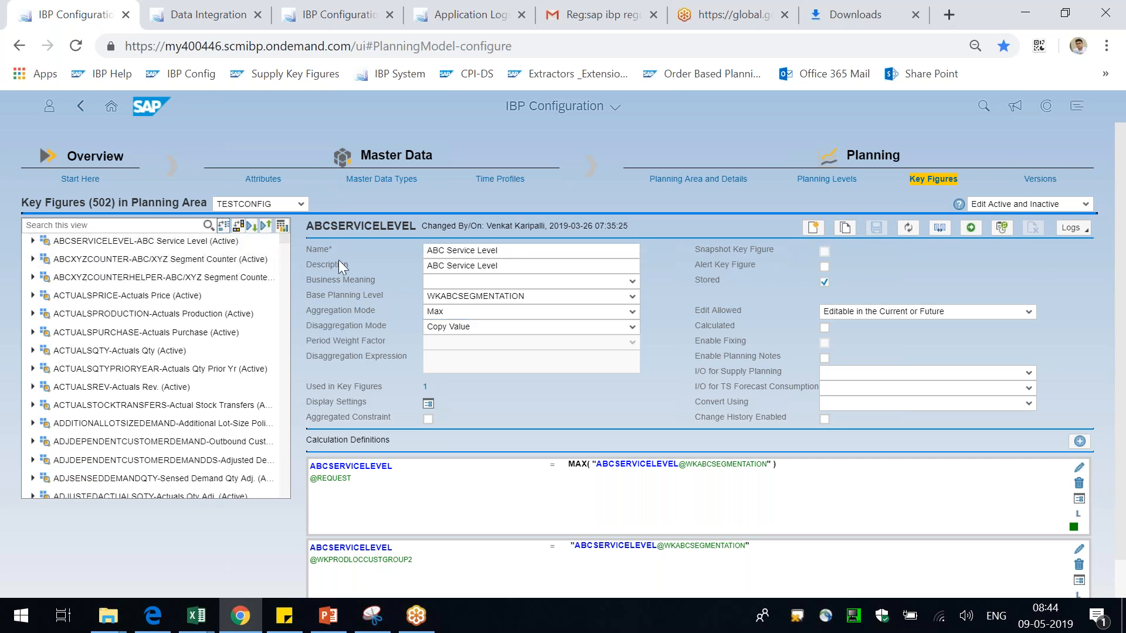
{"action": "left_click_drag", "start_coordinate": [322, 225], "coordinate": [362, 227]}
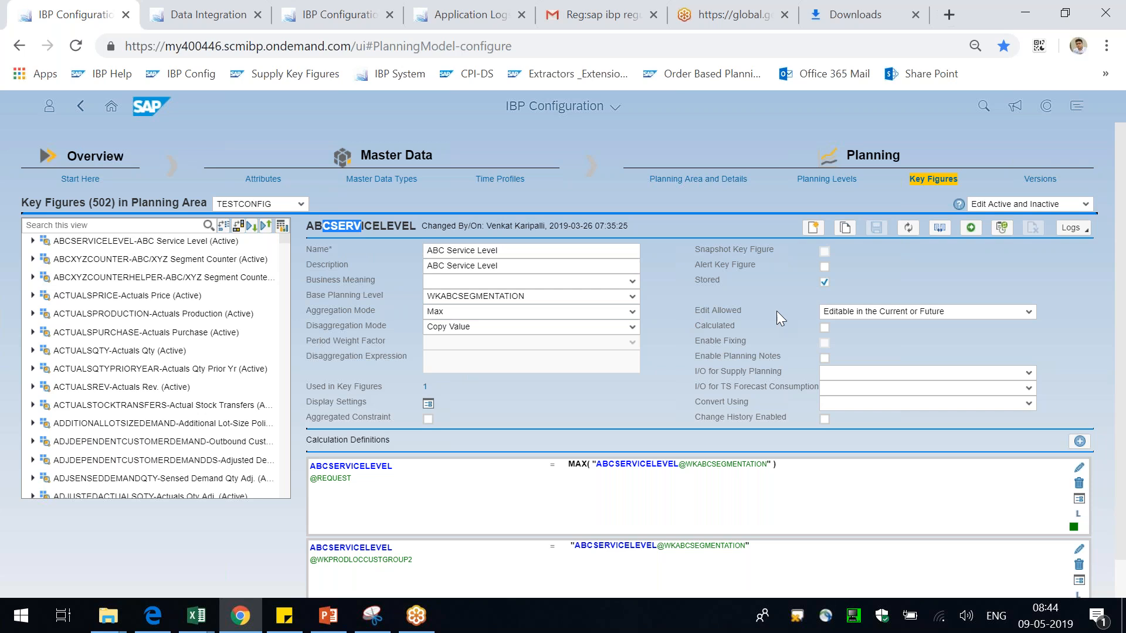
Step: Start creating a new object of type Key Figure with the ID ZMAINTENANCECOST
{"action": "left_click", "coordinate": [813, 228]}
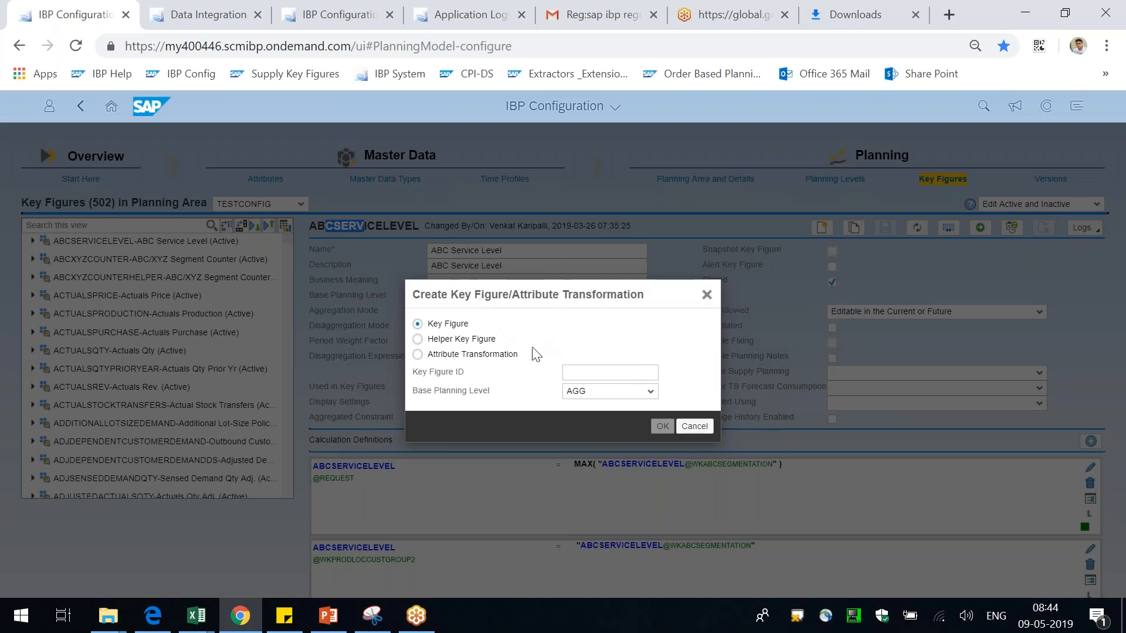
{"action": "left_click", "coordinate": [483, 339]}
{"action": "left_click", "coordinate": [501, 354]}
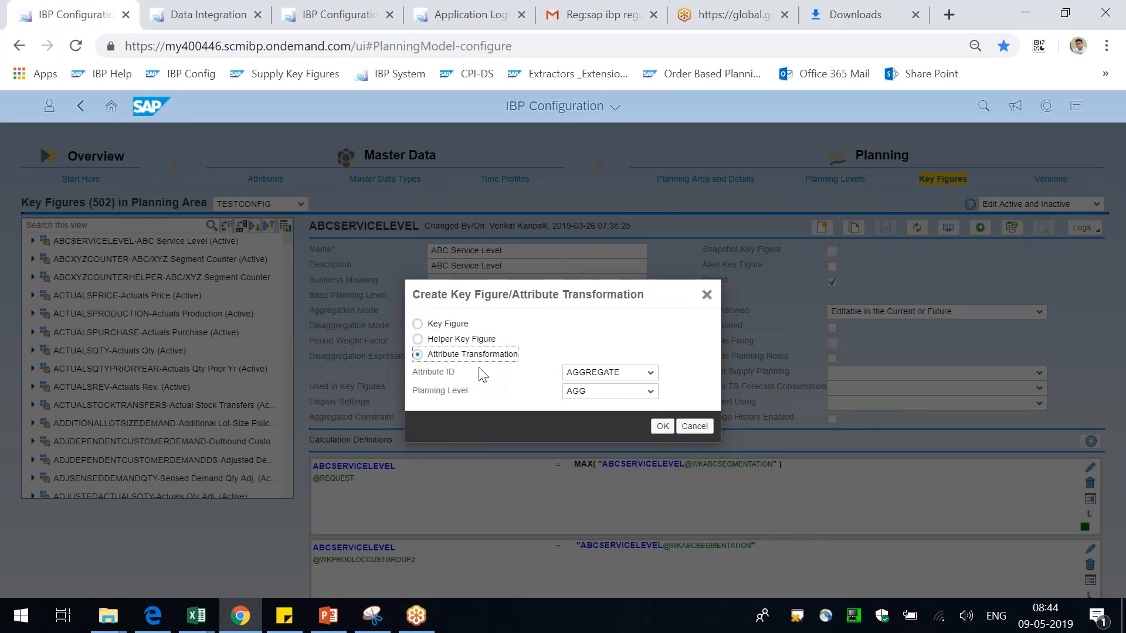
{"action": "left_click", "coordinate": [444, 324]}
{"action": "left_click", "coordinate": [593, 374]}
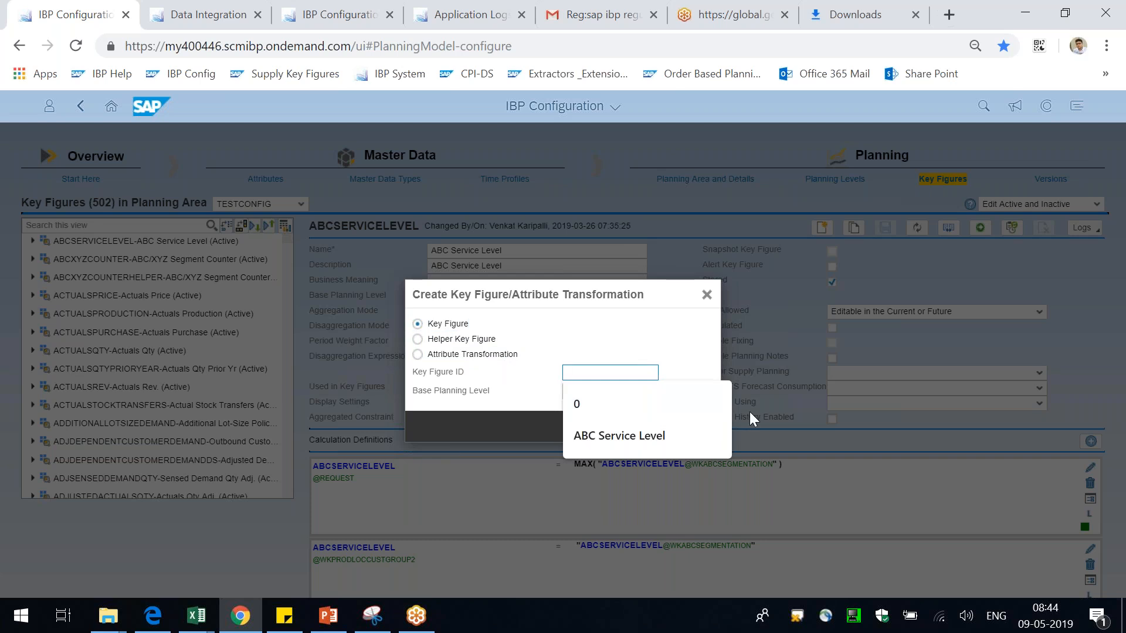
{"action": "type", "text": "Z"}
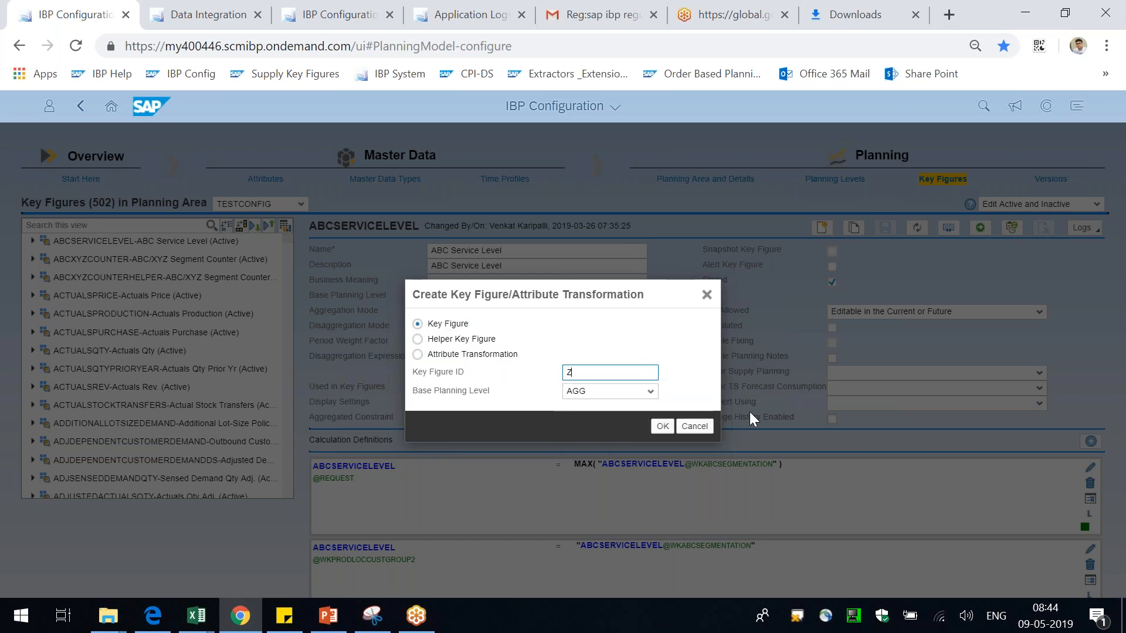
{"action": "type", "text": "MAINTENANCECOST"}
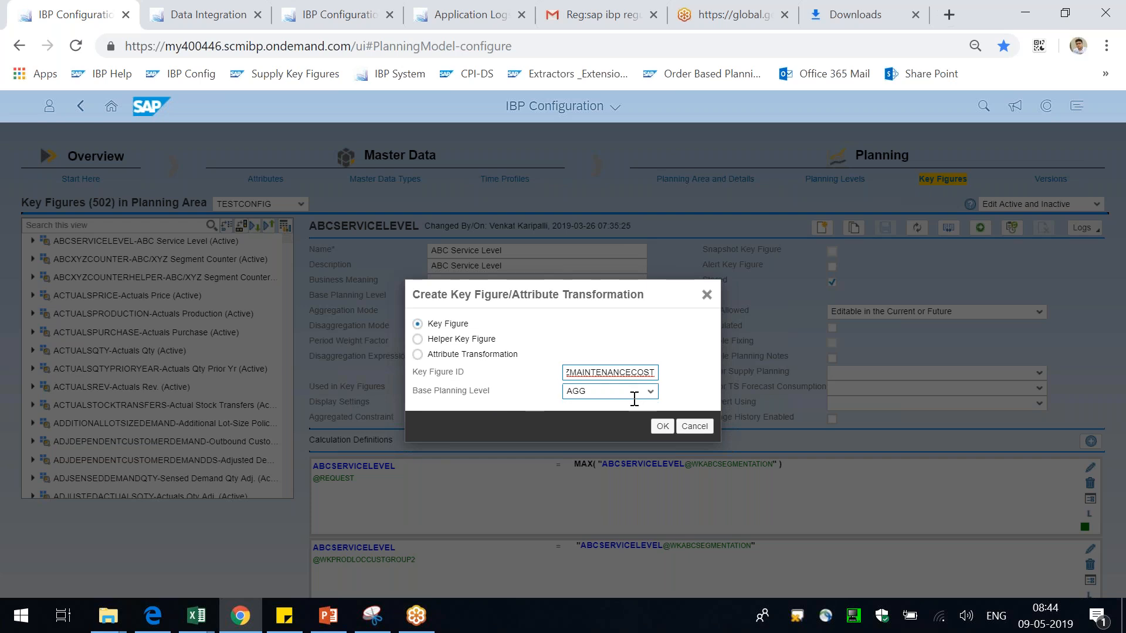
Step: Set the base planning level to WKLOCRESMJOB and create the key figure
{"action": "left_click", "coordinate": [649, 392]}
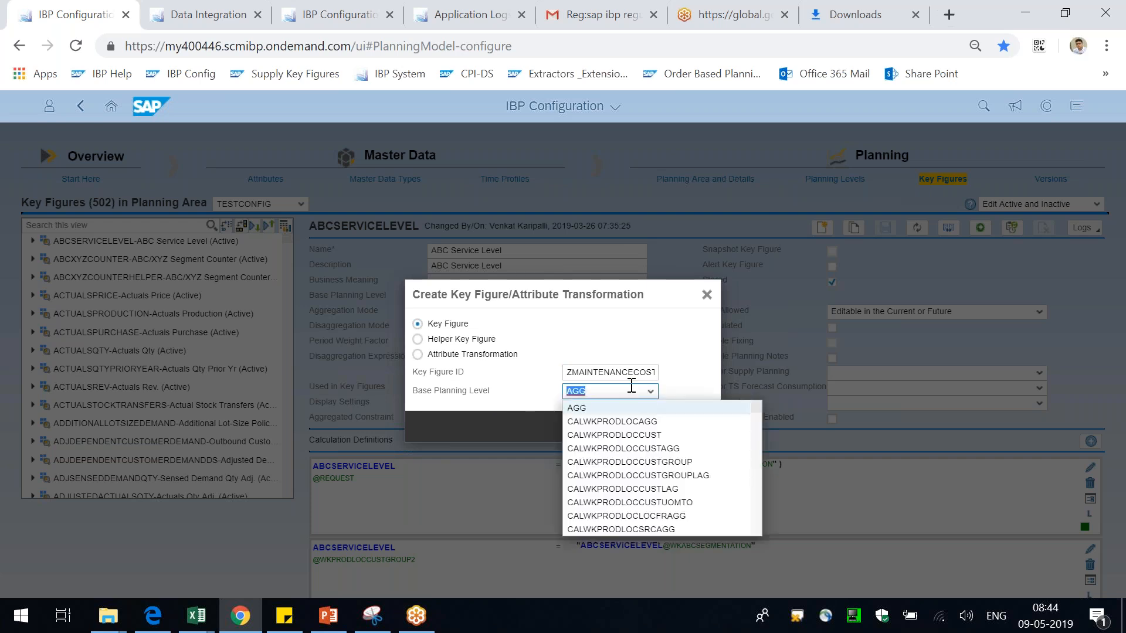
{"action": "type", "text": "WK"}
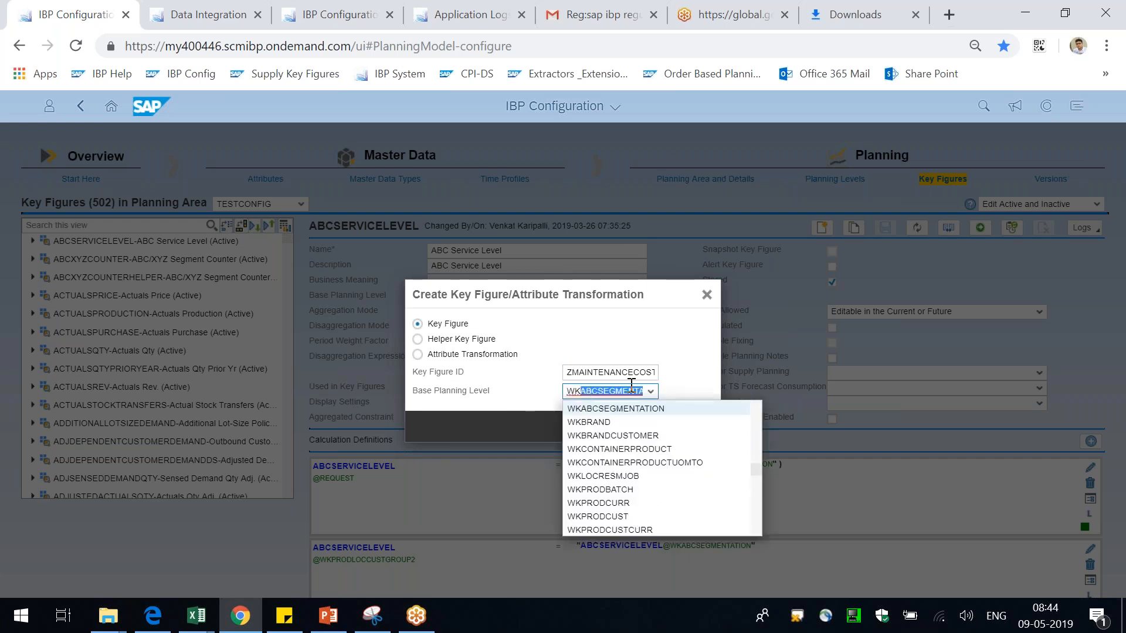
{"action": "type", "text": "LOCRESMJOB"}
{"action": "left_click_drag", "start_coordinate": [635, 417], "coordinate": [680, 374]}
{"action": "left_click", "coordinate": [680, 374]}
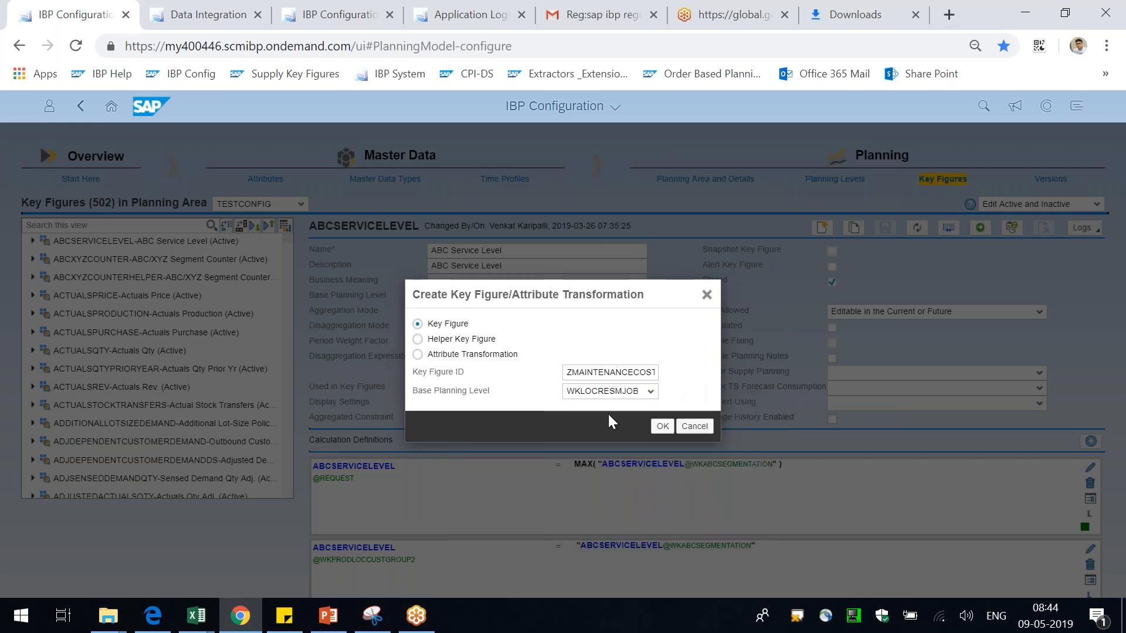
{"action": "left_click", "coordinate": [663, 429]}
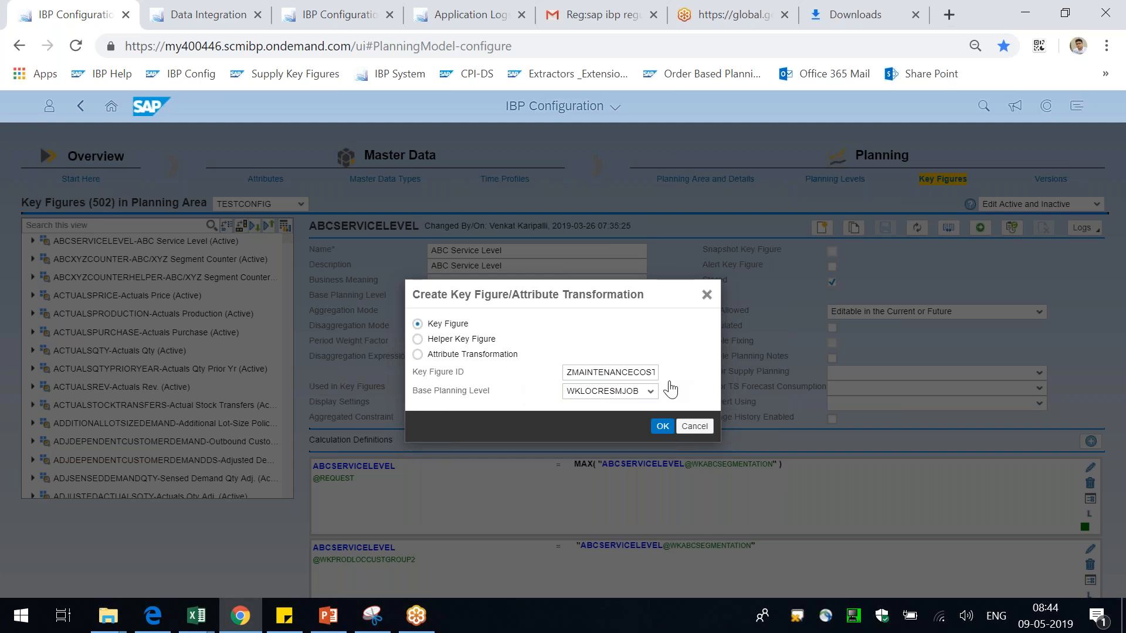
{"action": "left_click", "coordinate": [663, 427]}
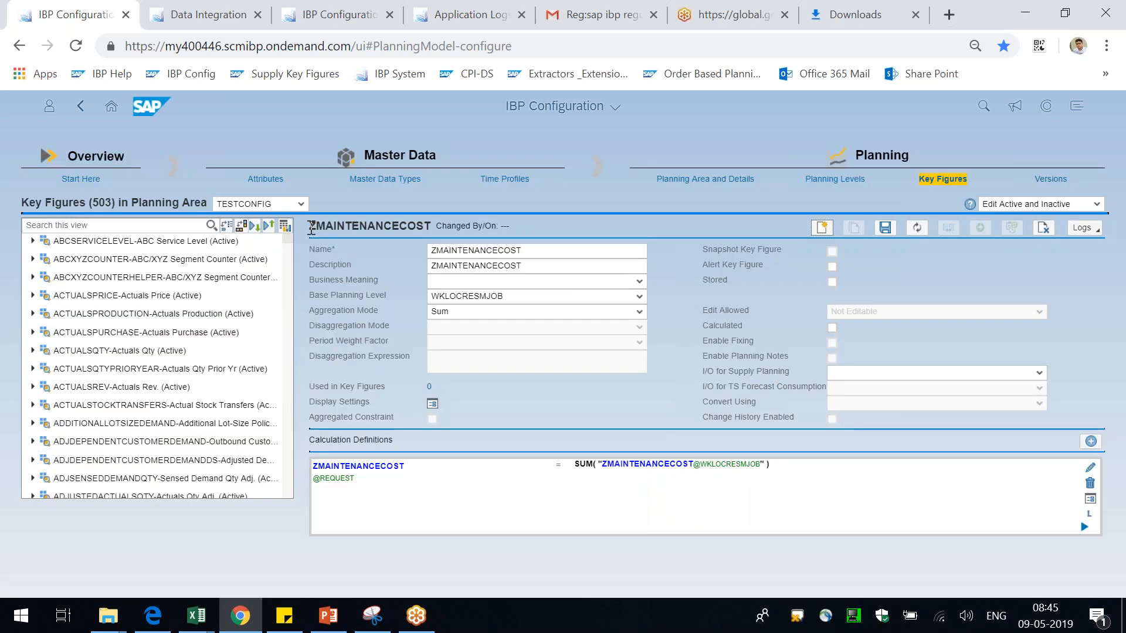
Step: Set both the name and the description of ZMAINTENANCECOST to "Maintenance Job Costs"
{"action": "left_click_drag", "start_coordinate": [310, 226], "coordinate": [406, 226]}
{"action": "left_click_drag", "start_coordinate": [524, 251], "coordinate": [274, 234]}
{"action": "type", "text": "M"}
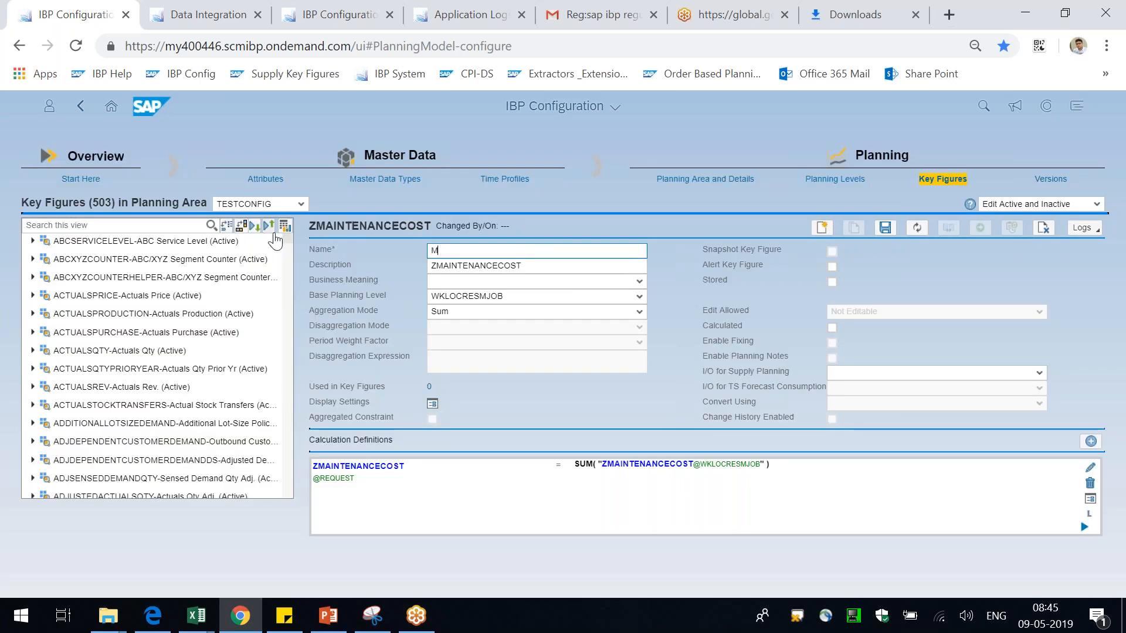
{"action": "type", "text": "aintenance Jo"}
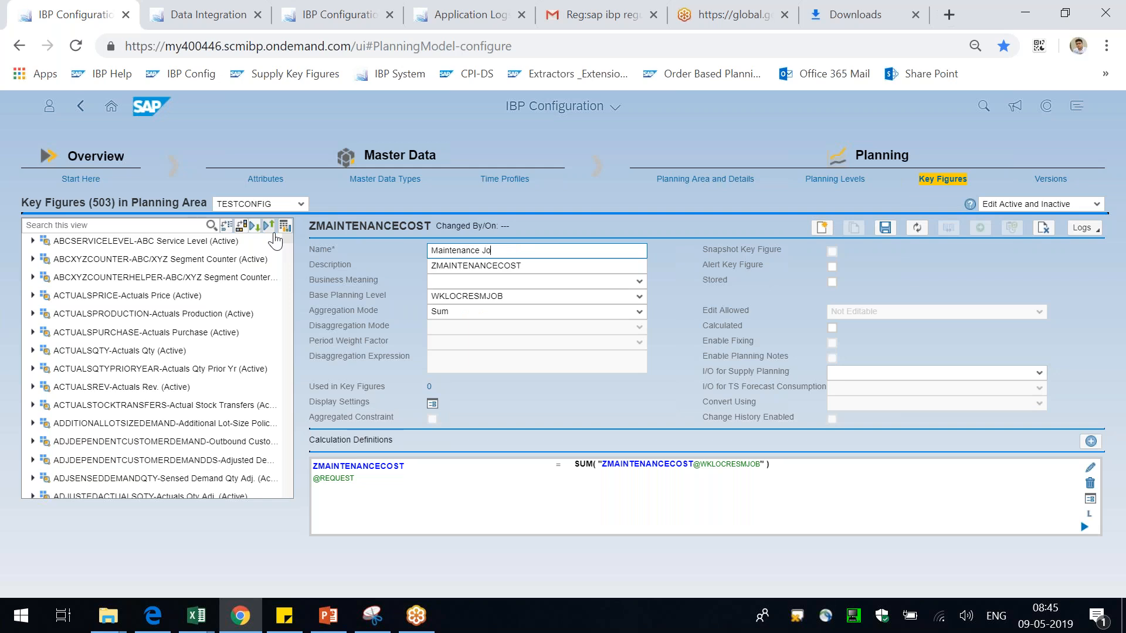
{"action": "type", "text": "b Costs"}
{"action": "key", "text": "ctrl+a"}
{"action": "key", "text": "ctrl+c"}
{"action": "key", "text": "Tab"}
{"action": "key", "text": "ctrl+v"}
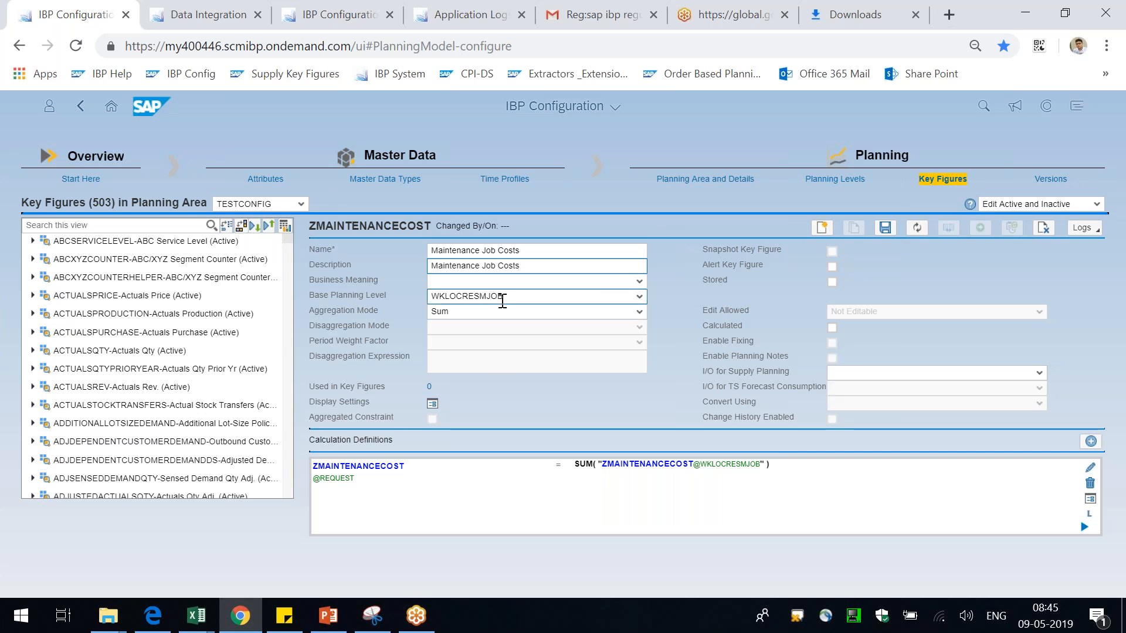
Step: Make the ZMAINTENANCECOST key figure stored and set its allowed editing to All Editable
{"action": "left_click", "coordinate": [831, 281]}
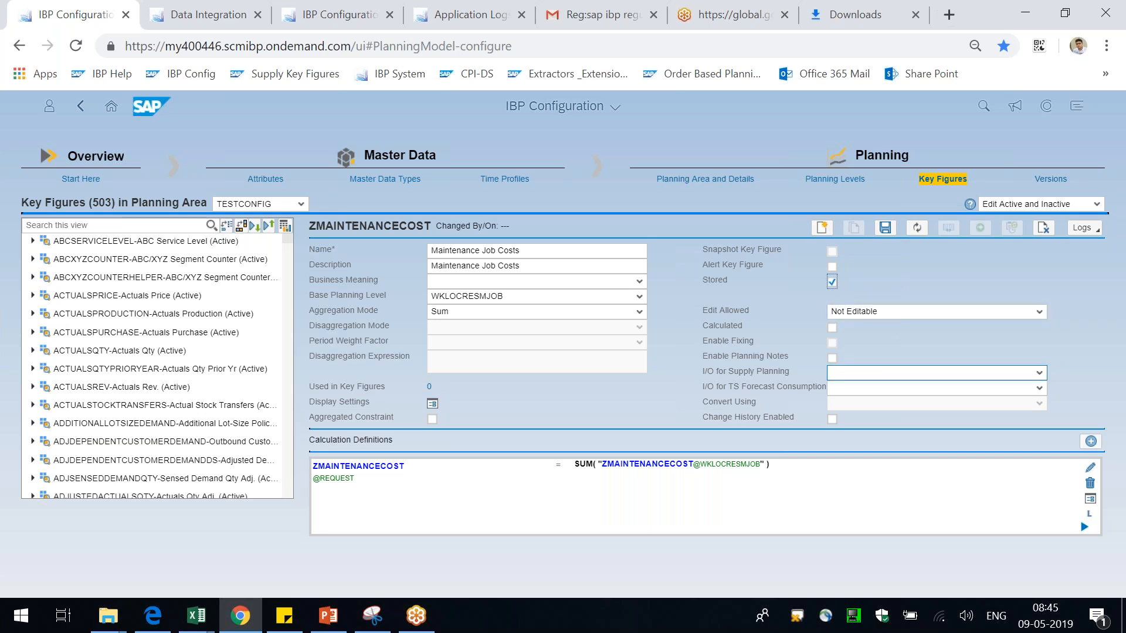
{"action": "left_click", "coordinate": [1039, 311]}
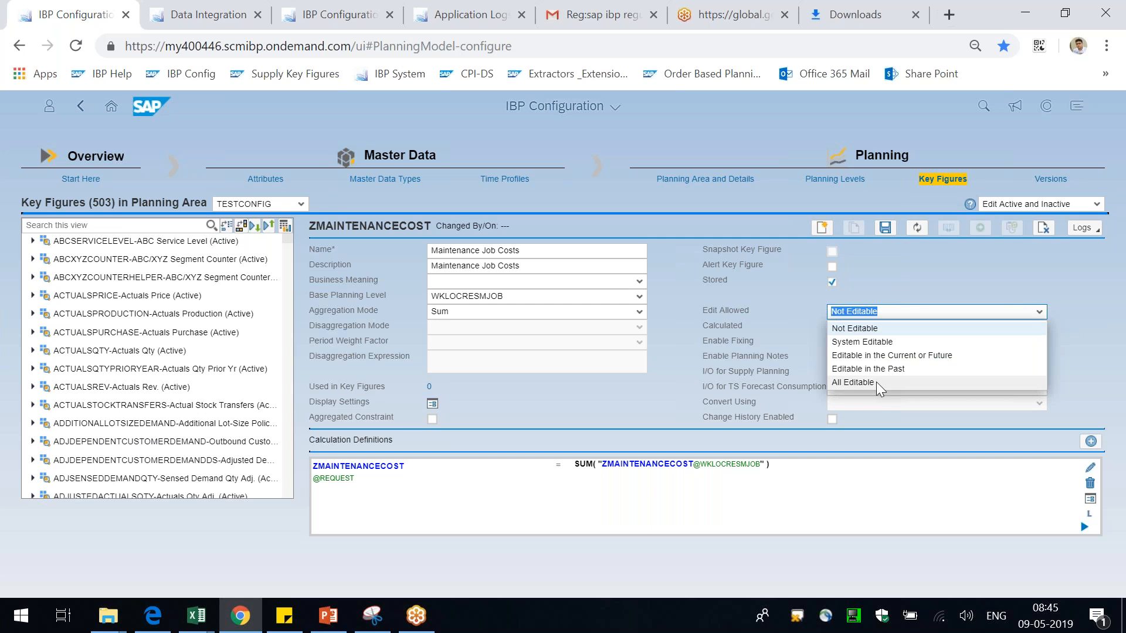
{"action": "left_click", "coordinate": [876, 381]}
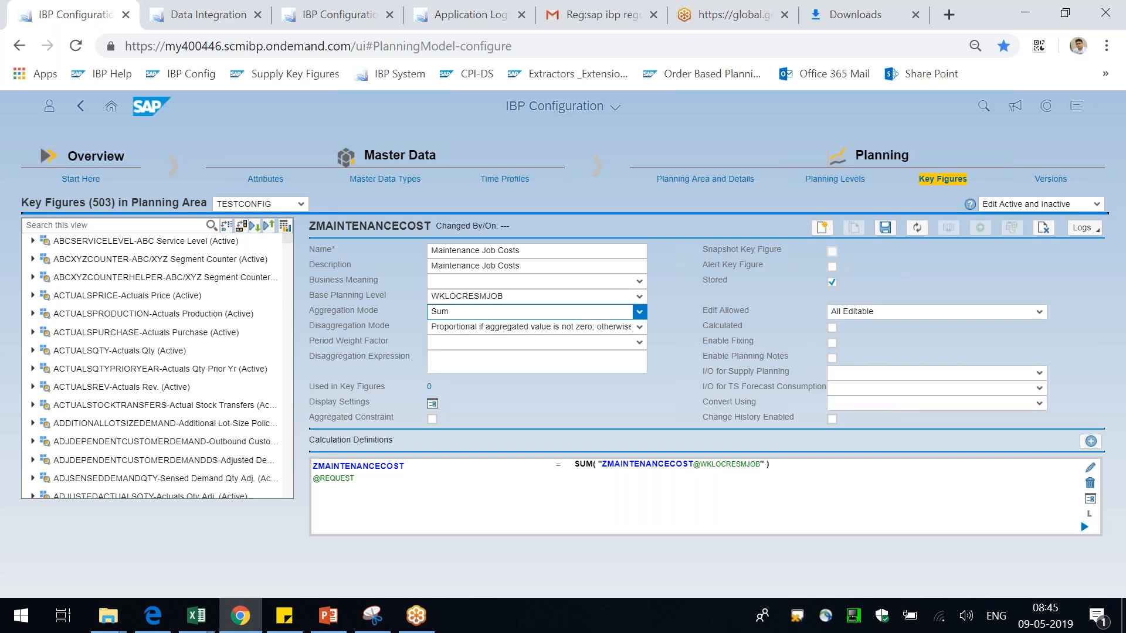
Step: Set the disaggregation mode to "Proportional if aggregated value is not zero; otherwise, equal distribution"
{"action": "left_click", "coordinate": [639, 326]}
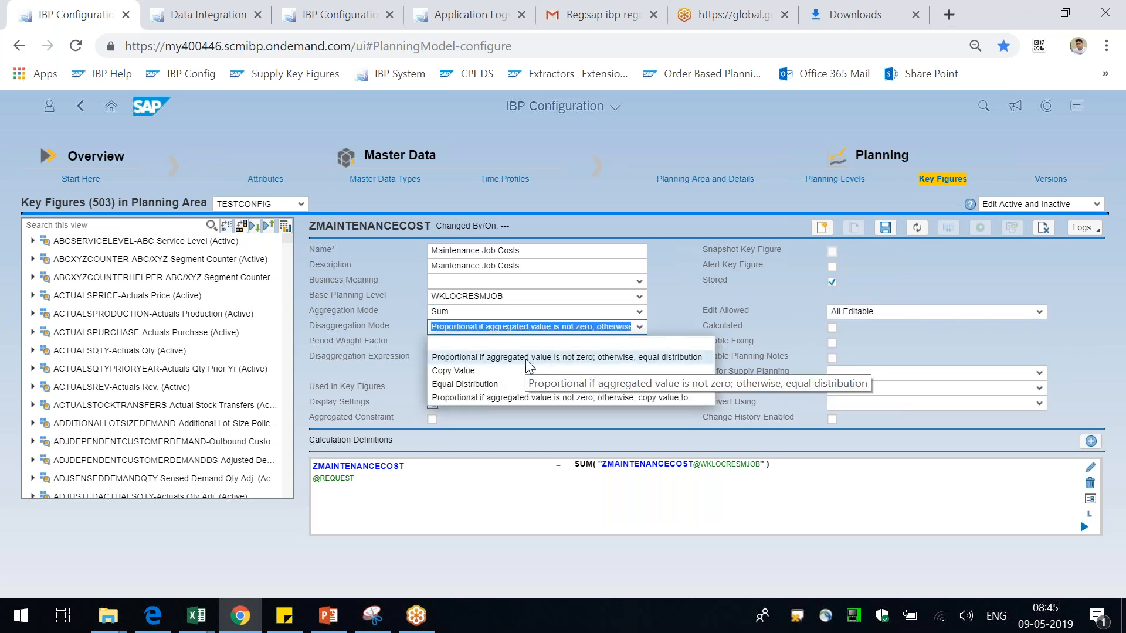
{"action": "left_click", "coordinate": [581, 358]}
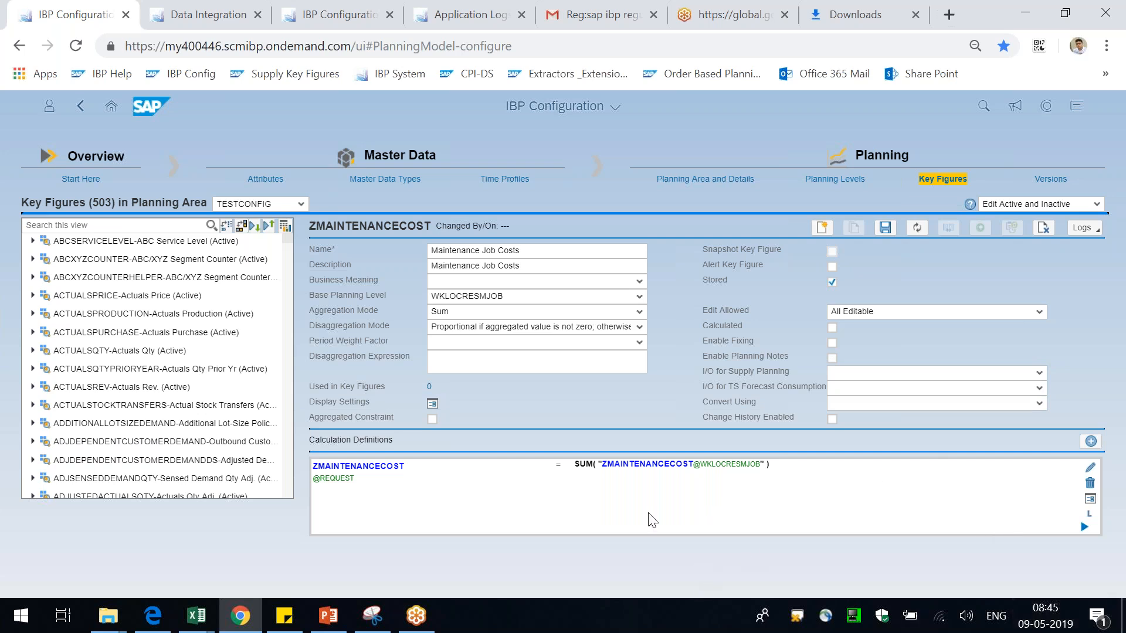
{"action": "left_click_drag", "start_coordinate": [321, 442], "coordinate": [360, 440]}
{"action": "left_click_drag", "start_coordinate": [370, 483], "coordinate": [313, 481]}
{"action": "left_click", "coordinate": [393, 566]}
Step: Switch to PowerPoint and review the maintenance job and key figure table on the Capacity Planning slide, then return to IBP Configuration
{"action": "left_click", "coordinate": [328, 626]}
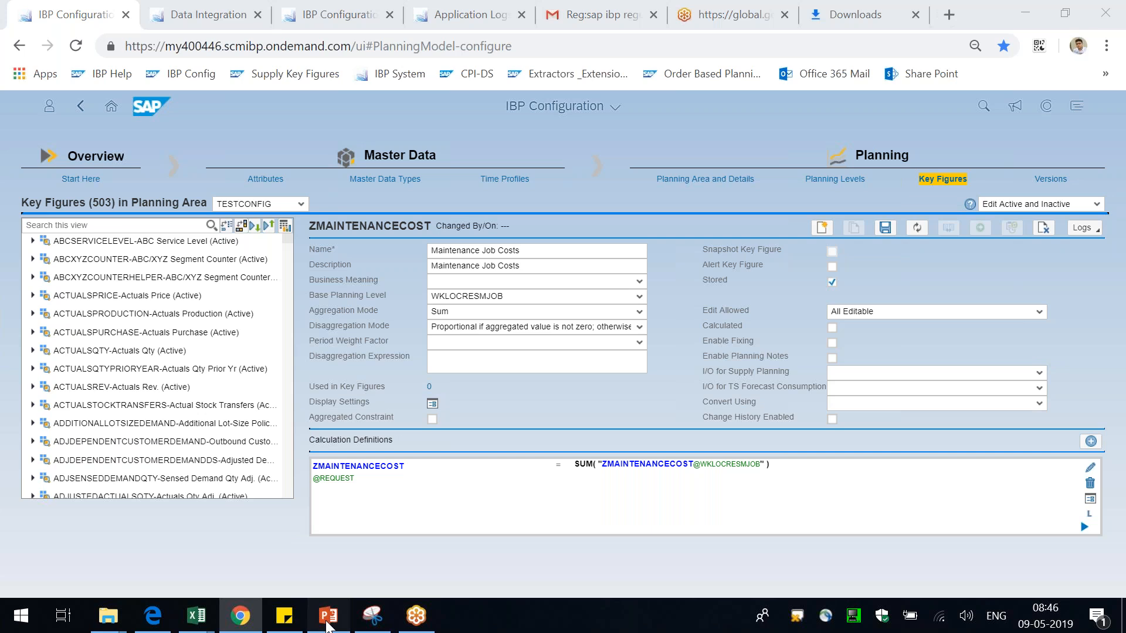
{"action": "scroll", "coordinate": [578, 363], "scroll_direction": "down", "scroll_amount": 1}
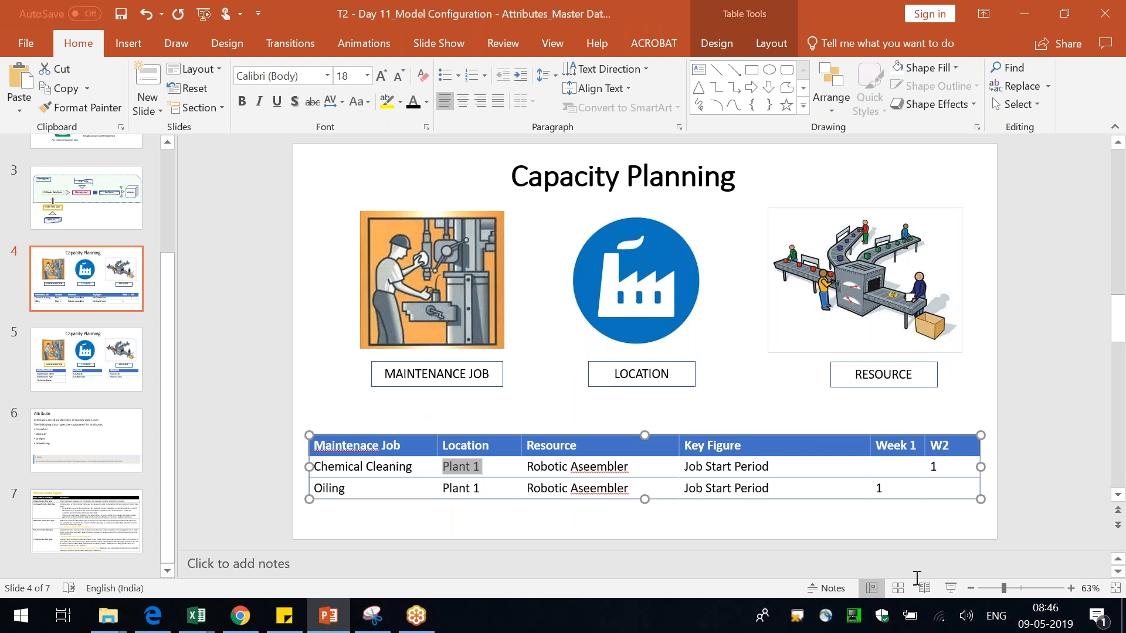
{"action": "left_click_drag", "start_coordinate": [409, 492], "coordinate": [402, 464]}
{"action": "left_click_drag", "start_coordinate": [769, 467], "coordinate": [726, 465]}
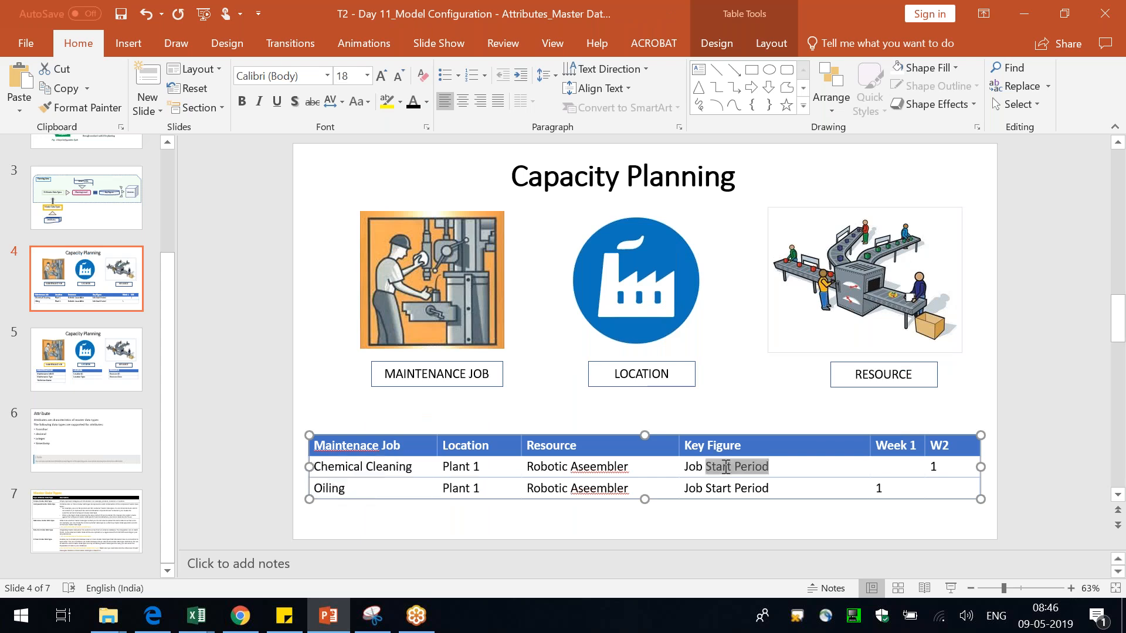
{"action": "left_click", "coordinate": [1065, 428]}
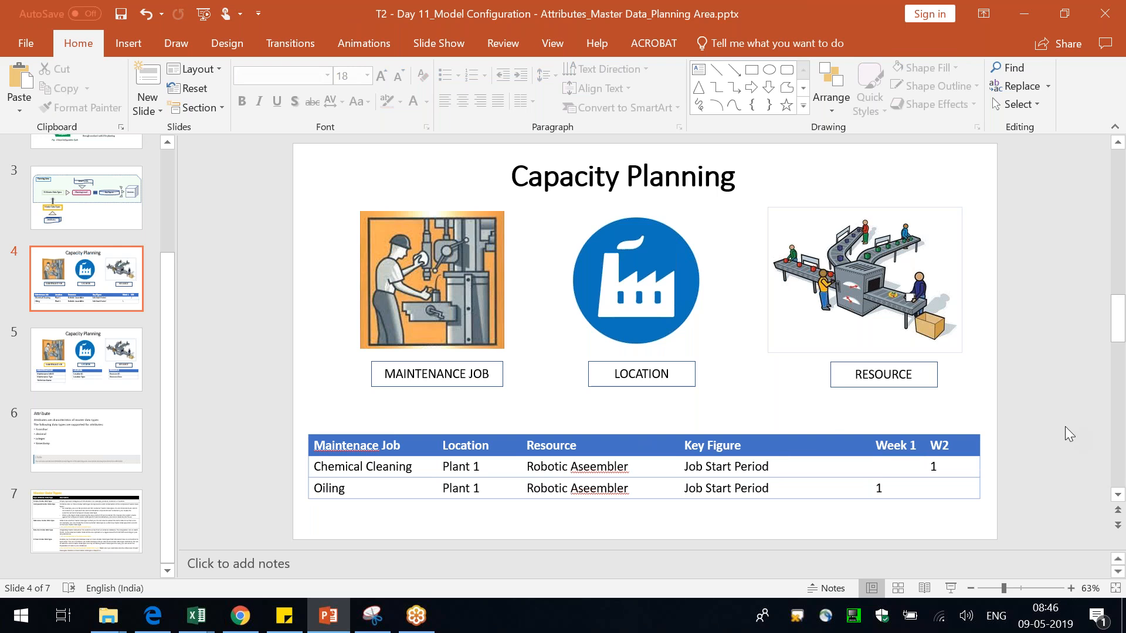
{"action": "key", "text": "alt+Tab"}
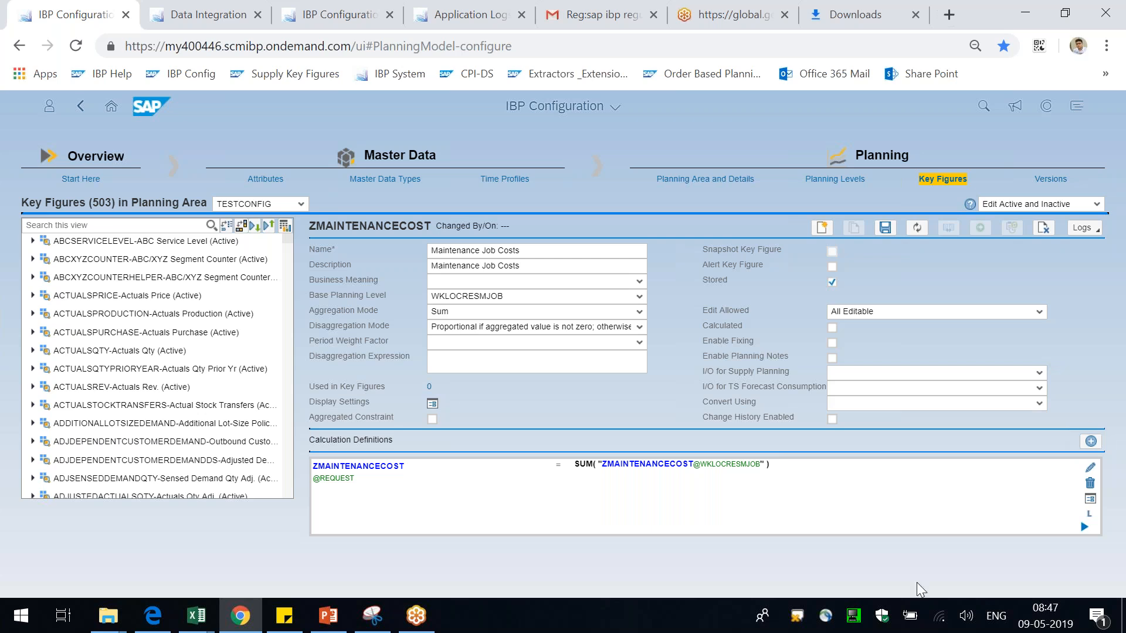
{"action": "double_click", "coordinate": [582, 464]}
{"action": "key", "text": "shift+Right"}
{"action": "left_click_drag", "start_coordinate": [773, 467], "coordinate": [700, 467]}
{"action": "left_click", "coordinate": [903, 483]}
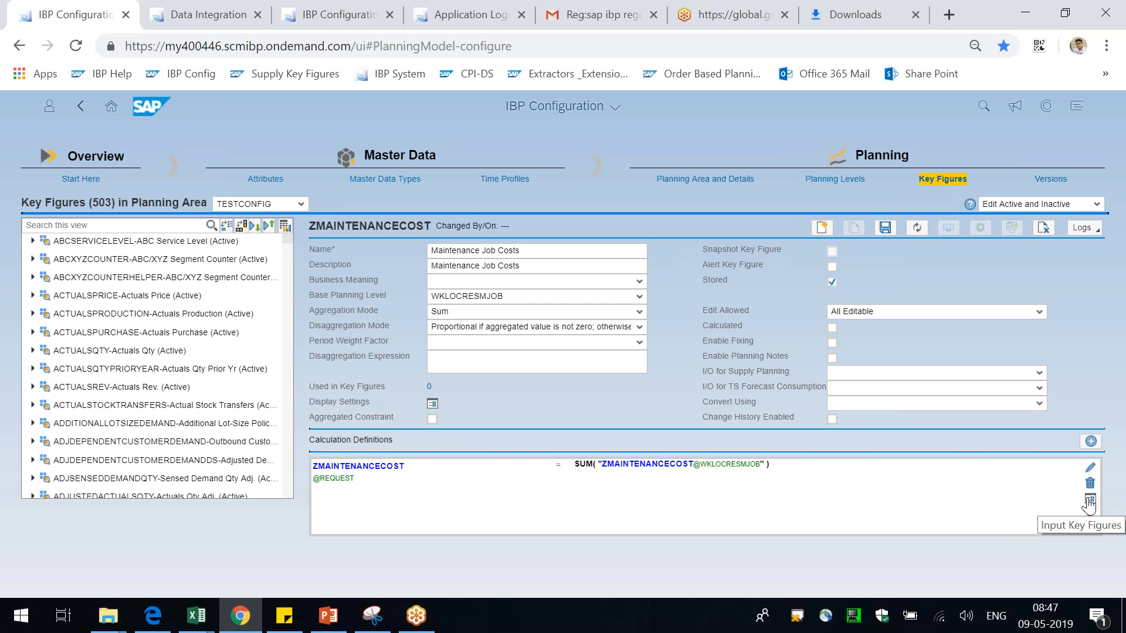
{"action": "left_click_drag", "start_coordinate": [806, 462], "coordinate": [395, 478]}
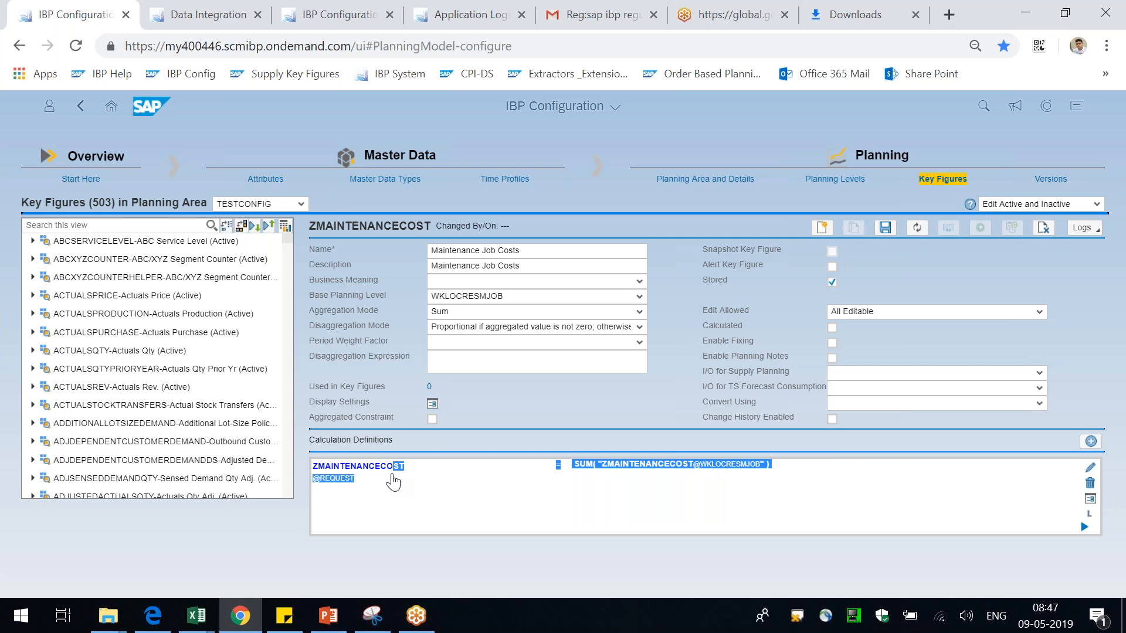
{"action": "left_click", "coordinate": [806, 536]}
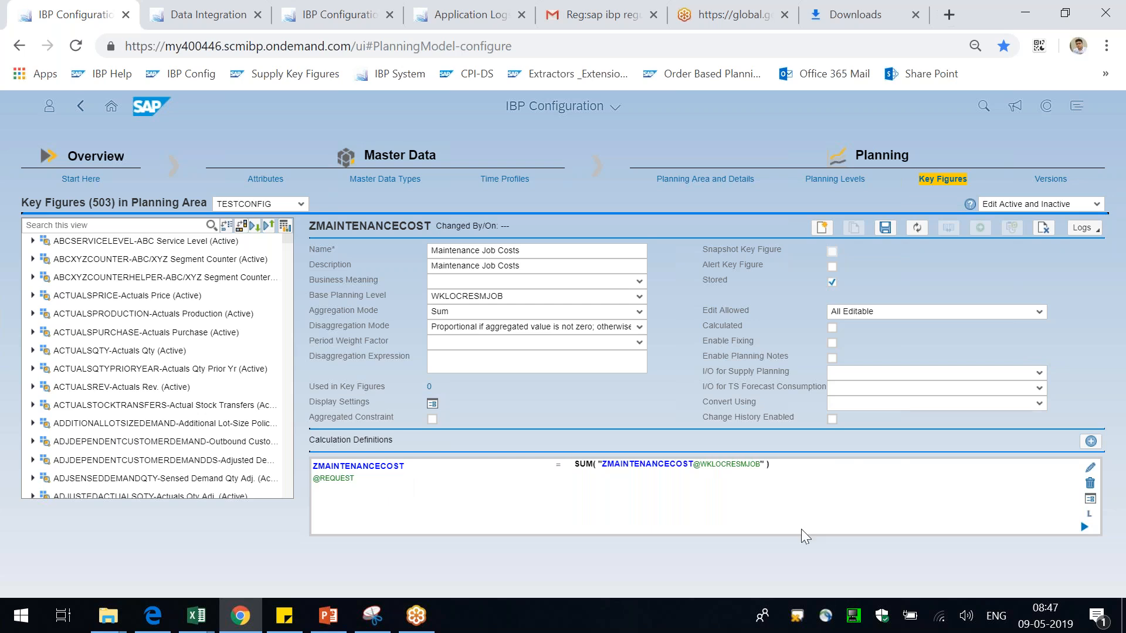
{"action": "left_click", "coordinate": [1091, 501]}
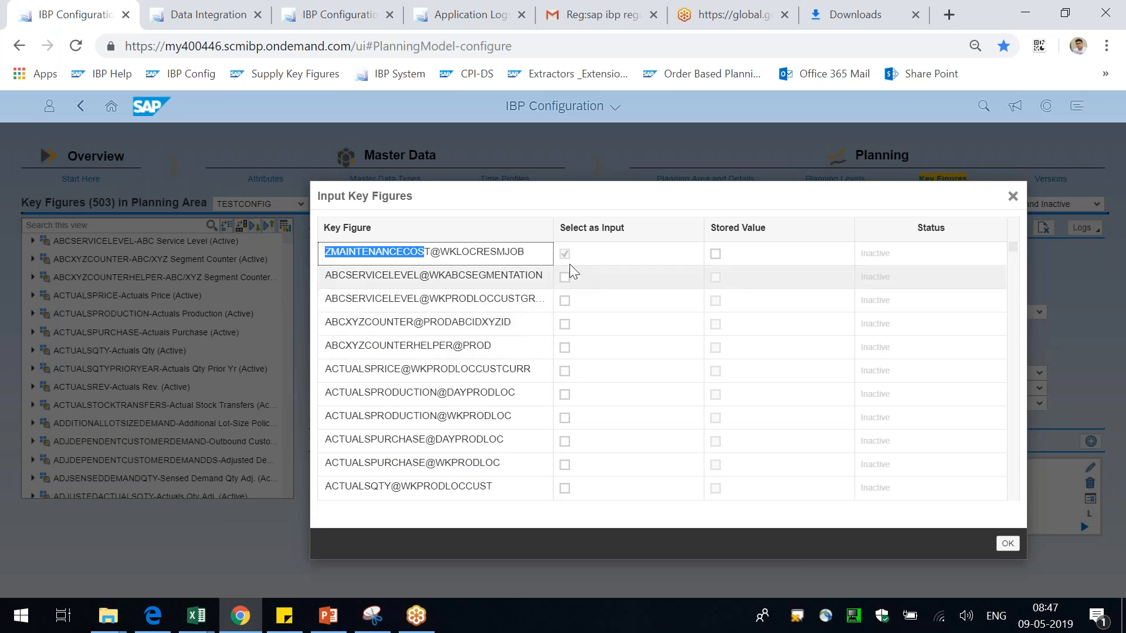
{"action": "left_click", "coordinate": [590, 229]}
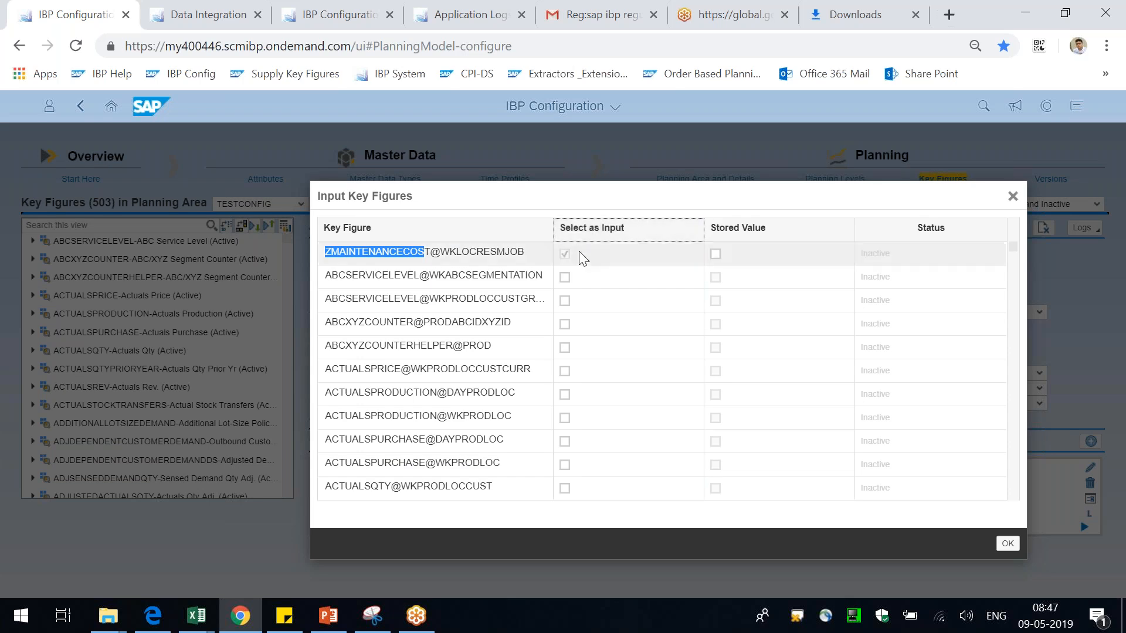
{"action": "left_click_drag", "start_coordinate": [434, 250], "coordinate": [320, 247]}
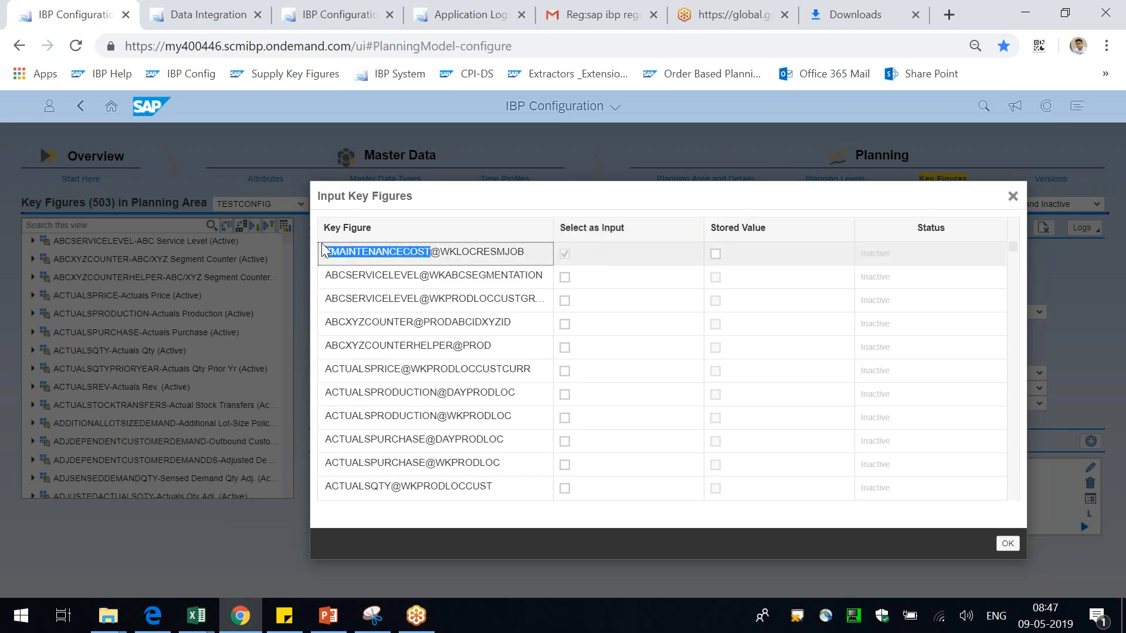
{"action": "left_click", "coordinate": [715, 254]}
{"action": "left_click", "coordinate": [1004, 544]}
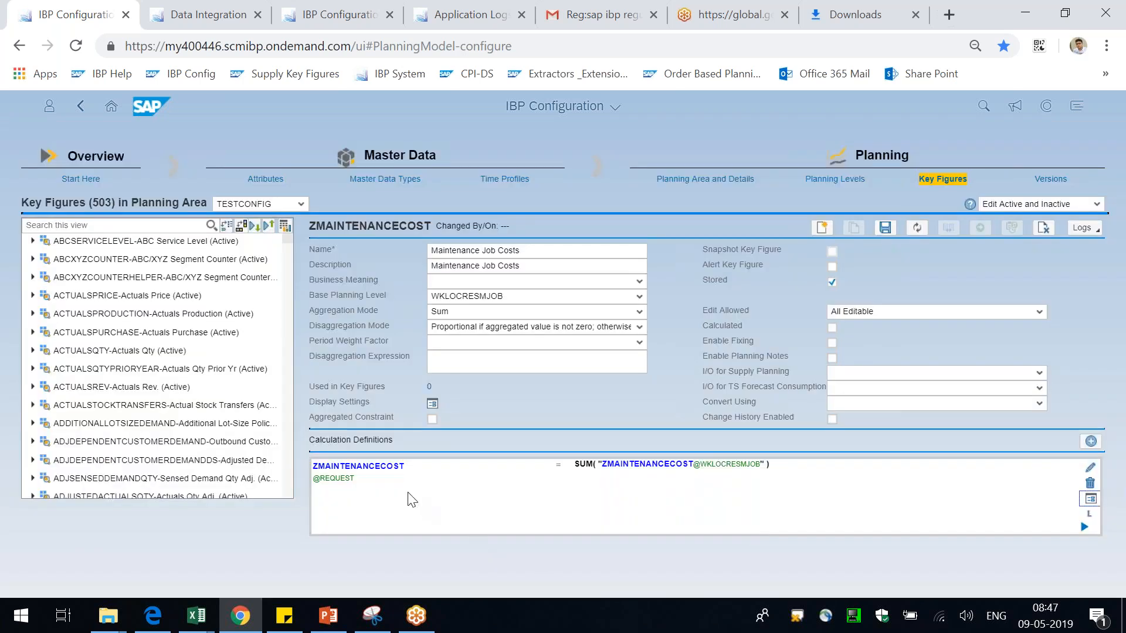
{"action": "left_click_drag", "start_coordinate": [355, 479], "coordinate": [330, 478]}
{"action": "left_click_drag", "start_coordinate": [615, 476], "coordinate": [664, 466]}
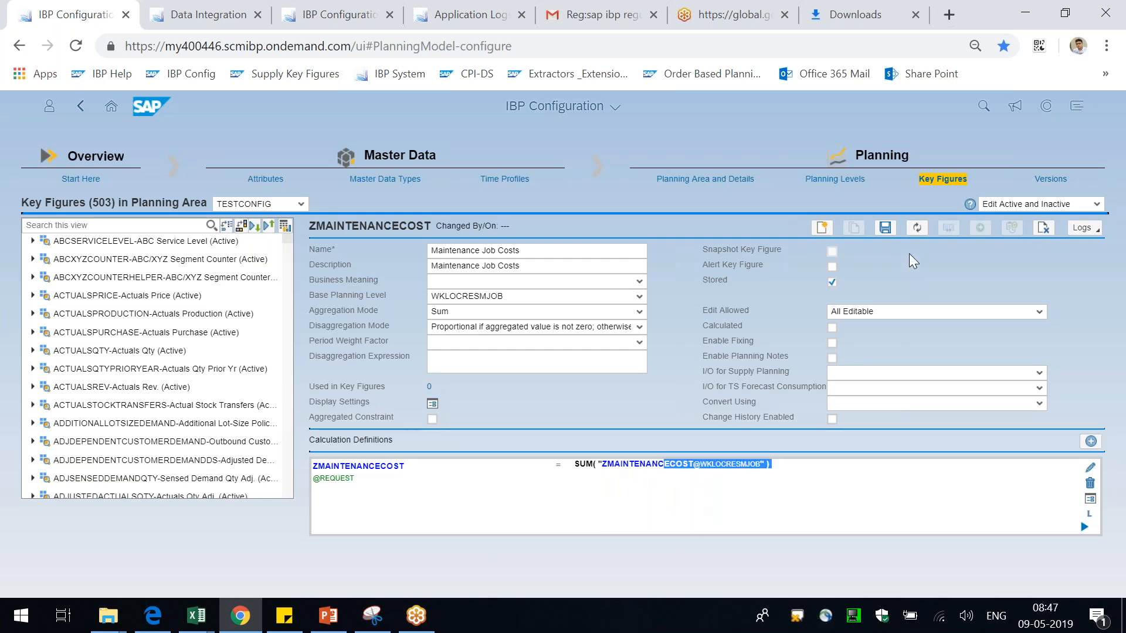
{"action": "left_click", "coordinate": [884, 228]}
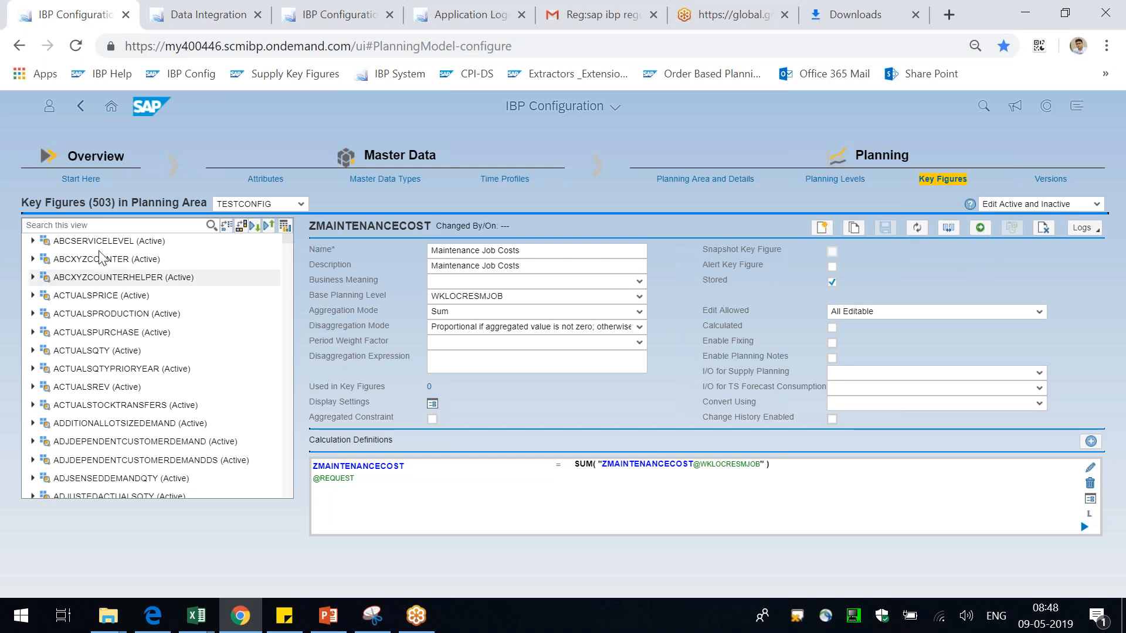
Step: Find the key figure with the search term "zmain", select ZMAINTENANCECOST and start its activation
{"action": "left_click", "coordinate": [104, 230]}
{"action": "type", "text": "zmain"}
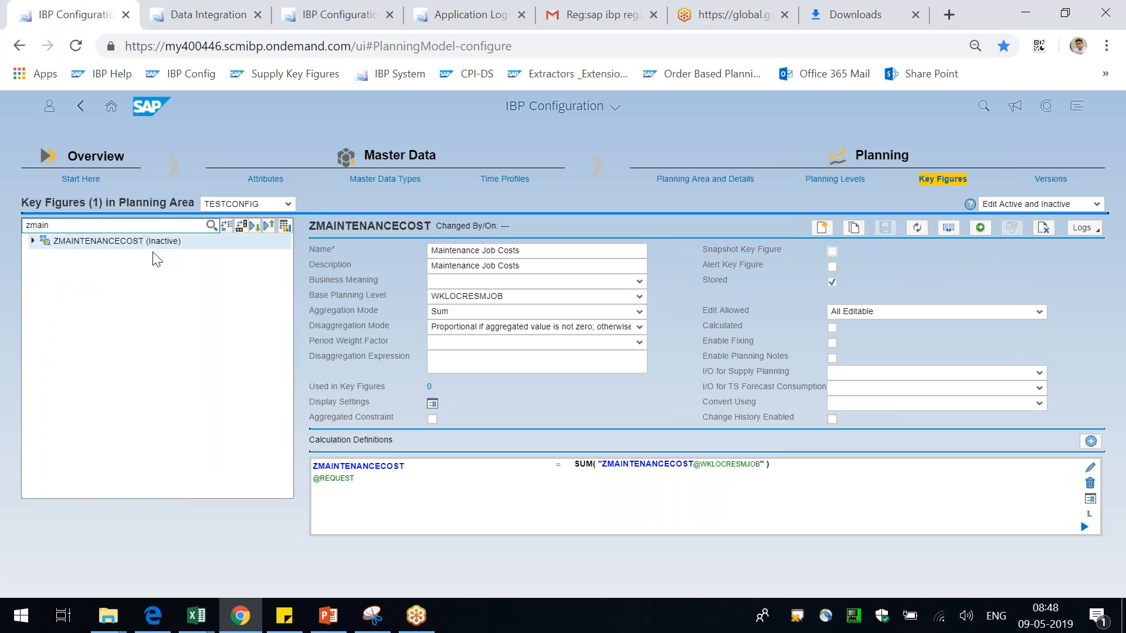
{"action": "left_click", "coordinate": [153, 242]}
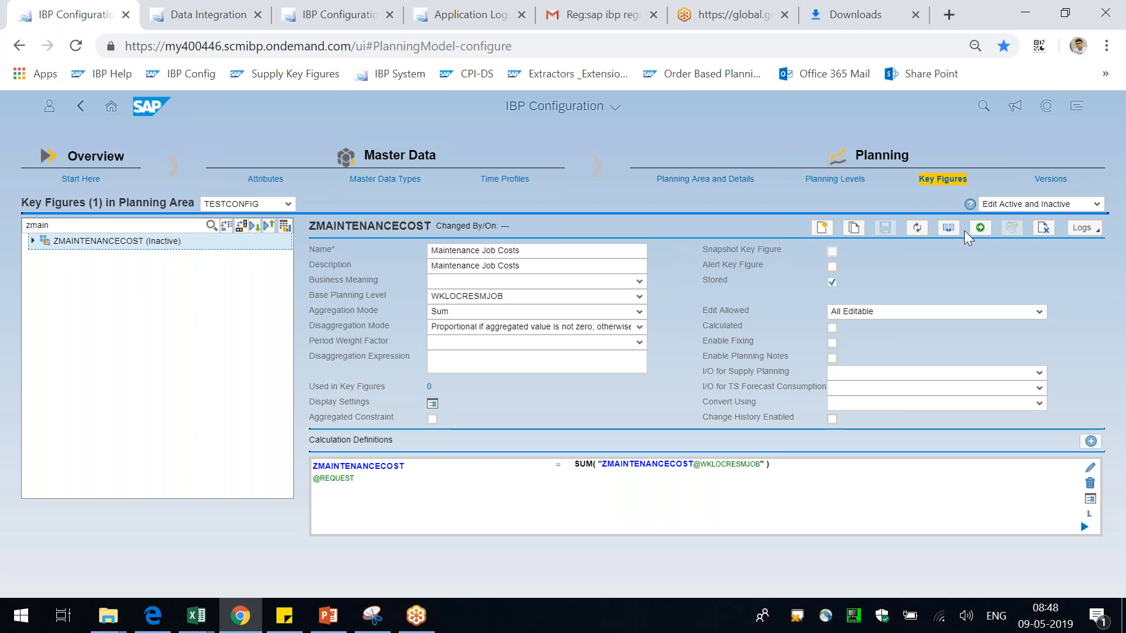
{"action": "left_click", "coordinate": [980, 227]}
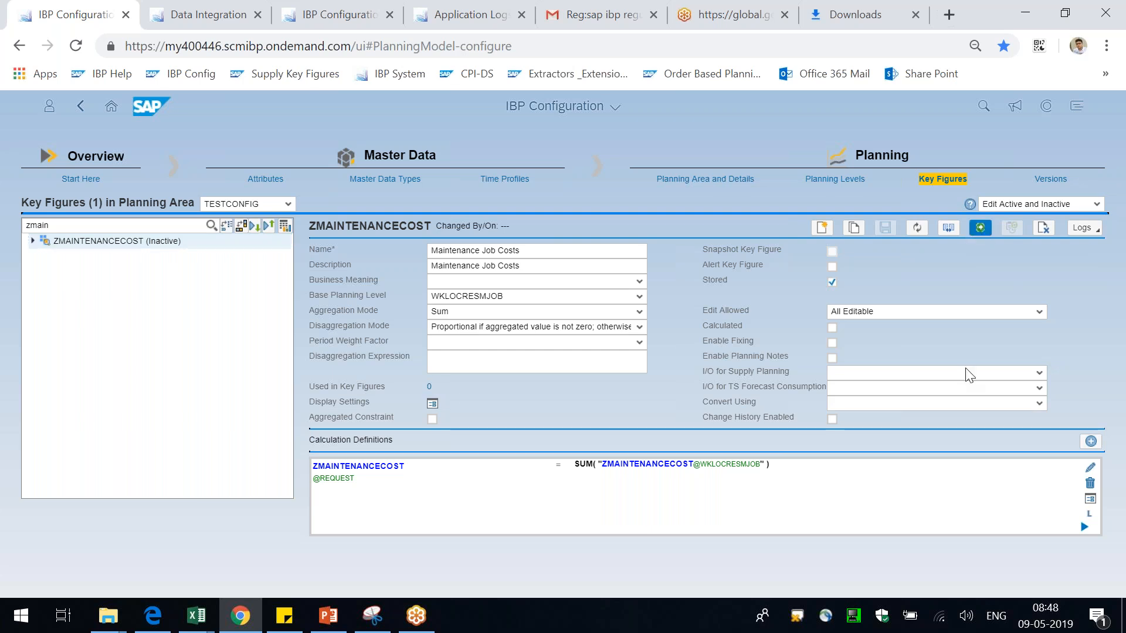
{"action": "left_click_drag", "start_coordinate": [327, 326], "coordinate": [547, 349]}
{"action": "left_click", "coordinate": [314, 354]}
{"action": "left_click", "coordinate": [764, 421]}
{"action": "left_click_drag", "start_coordinate": [526, 512], "coordinate": [582, 536]}
{"action": "left_click", "coordinate": [633, 577]}
Step: Switch to PowerPoint and view the planning area structure diagram on slide 3 in full screen, then return to IBP Configuration
{"action": "left_click", "coordinate": [329, 615]}
{"action": "left_click", "coordinate": [87, 206]}
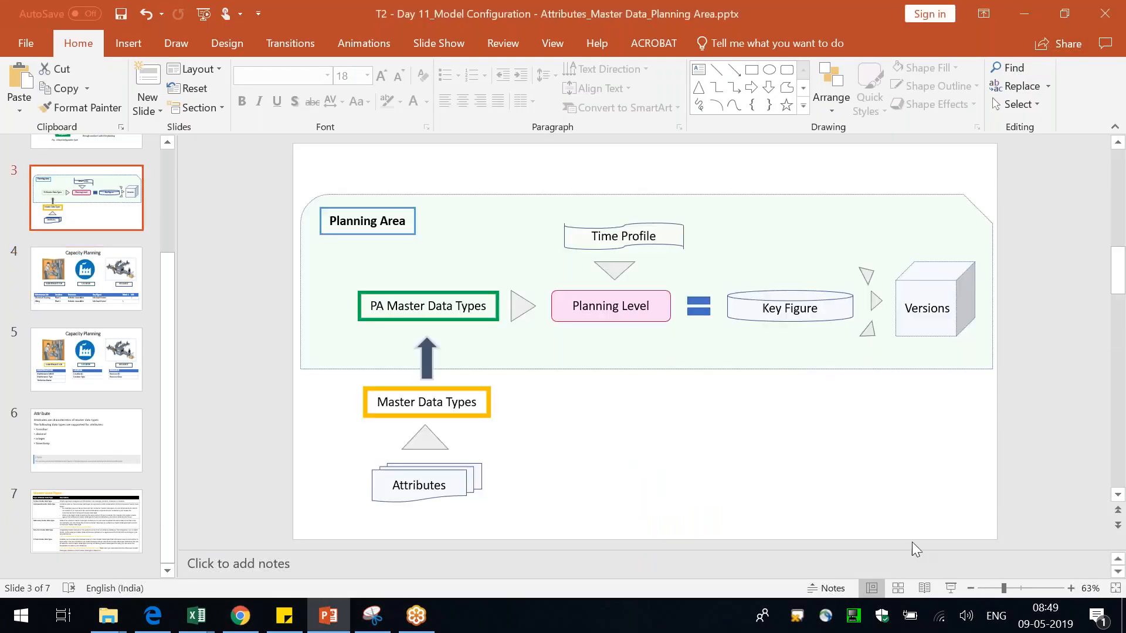
{"action": "left_click", "coordinate": [951, 588]}
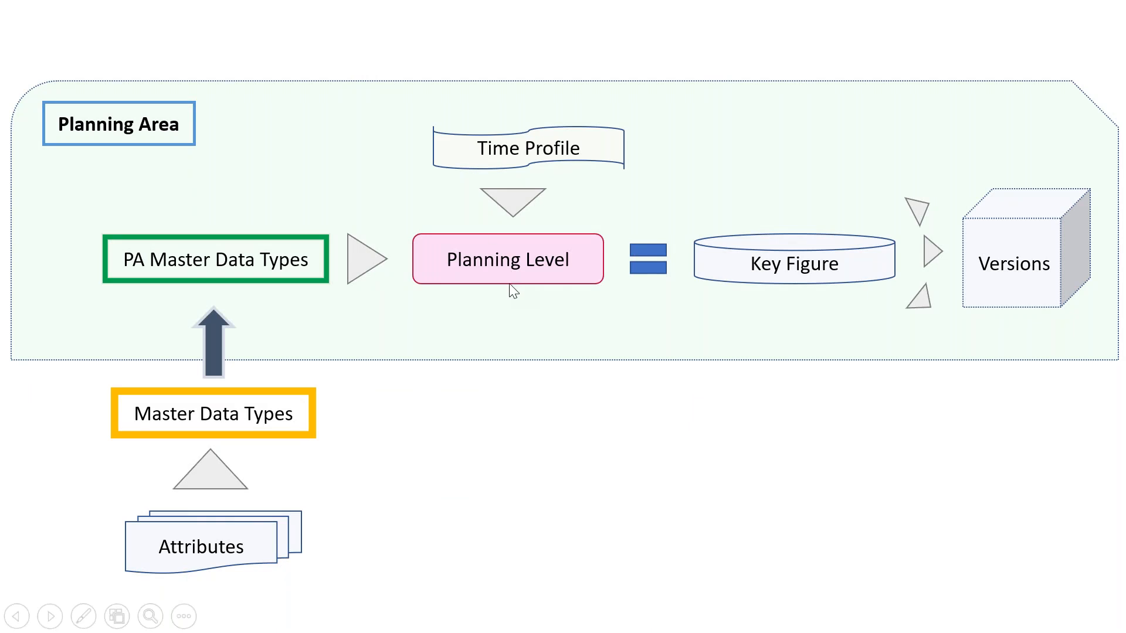
{"action": "key", "text": "Escape"}
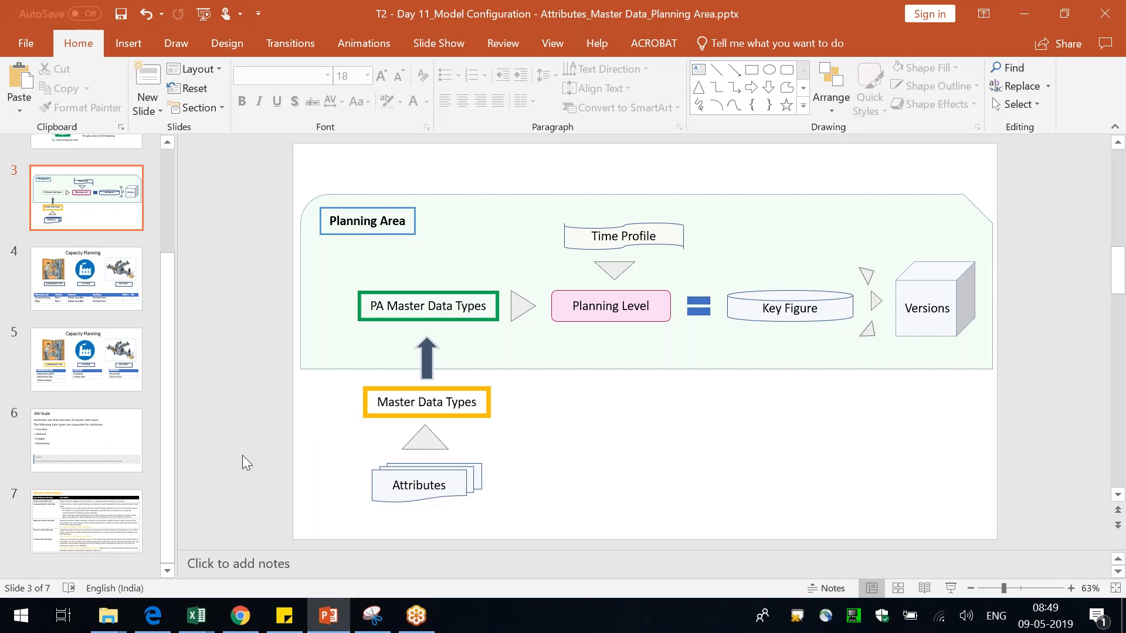
{"action": "key", "text": "alt+Tab"}
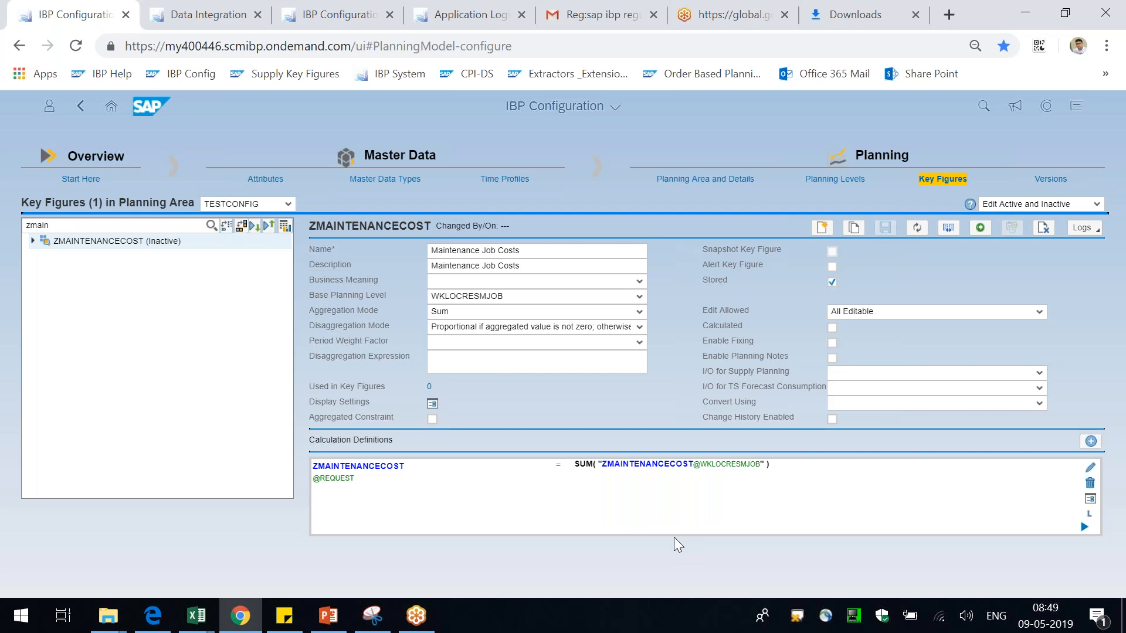
Step: Switch to Application Logs, refresh the list and open the newest activation log for PA: TESTCONFIG
{"action": "left_click", "coordinate": [449, 12]}
{"action": "left_click", "coordinate": [1084, 146]}
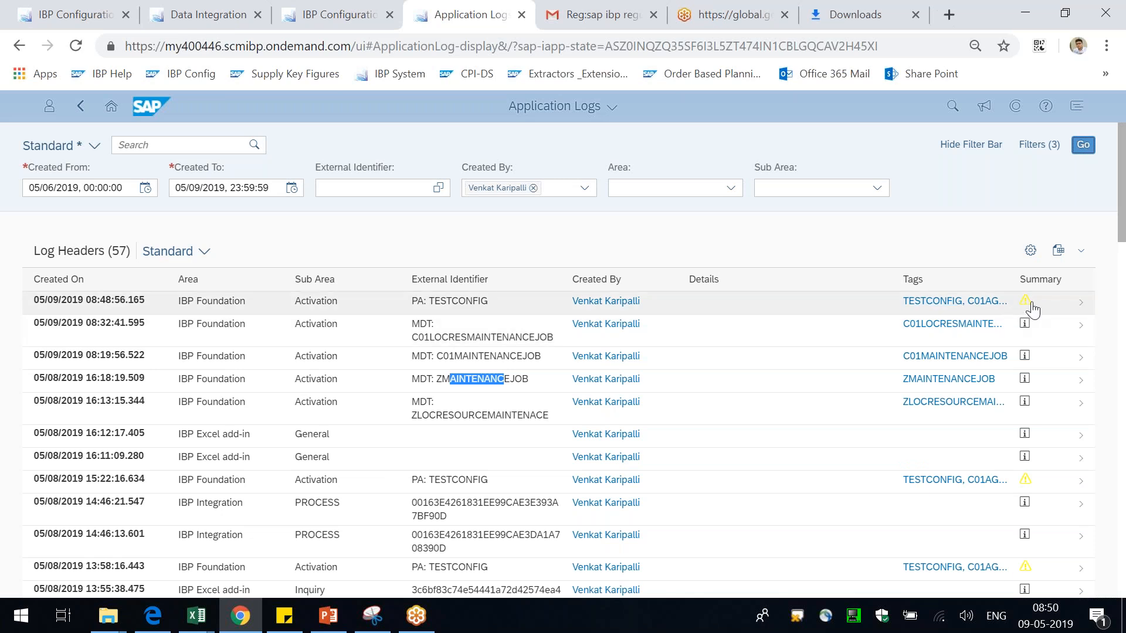
{"action": "left_click", "coordinate": [1062, 309]}
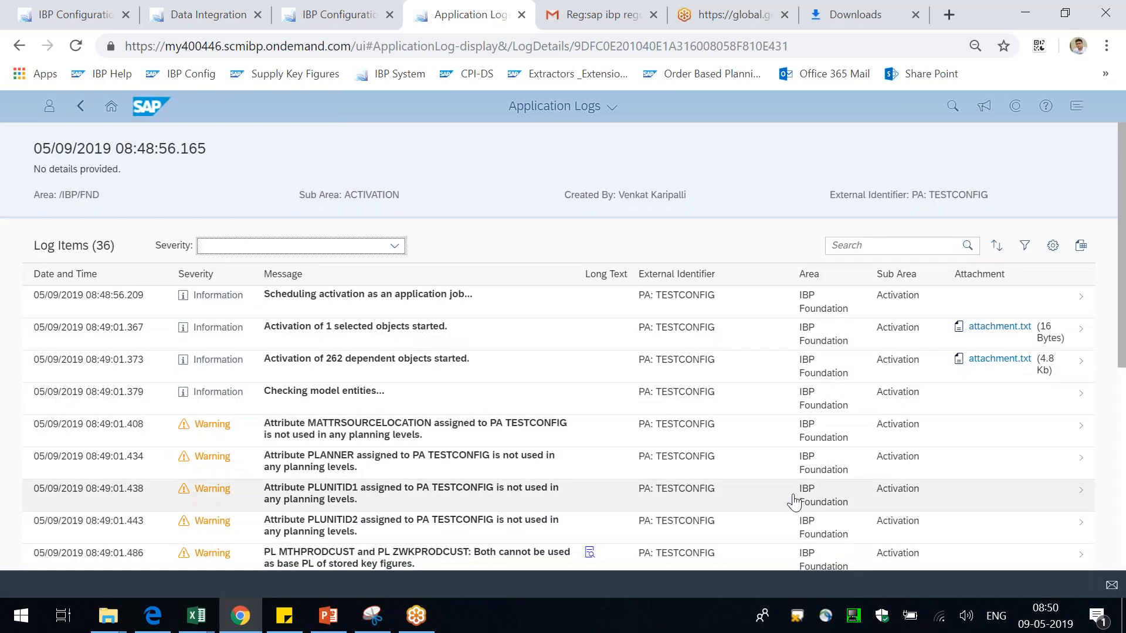
Step: Examine the TESTCONFIG activation log items from the dependent objects message through the warnings to the latest relationship check
{"action": "scroll", "coordinate": [568, 492], "scroll_direction": "down", "scroll_amount": 2}
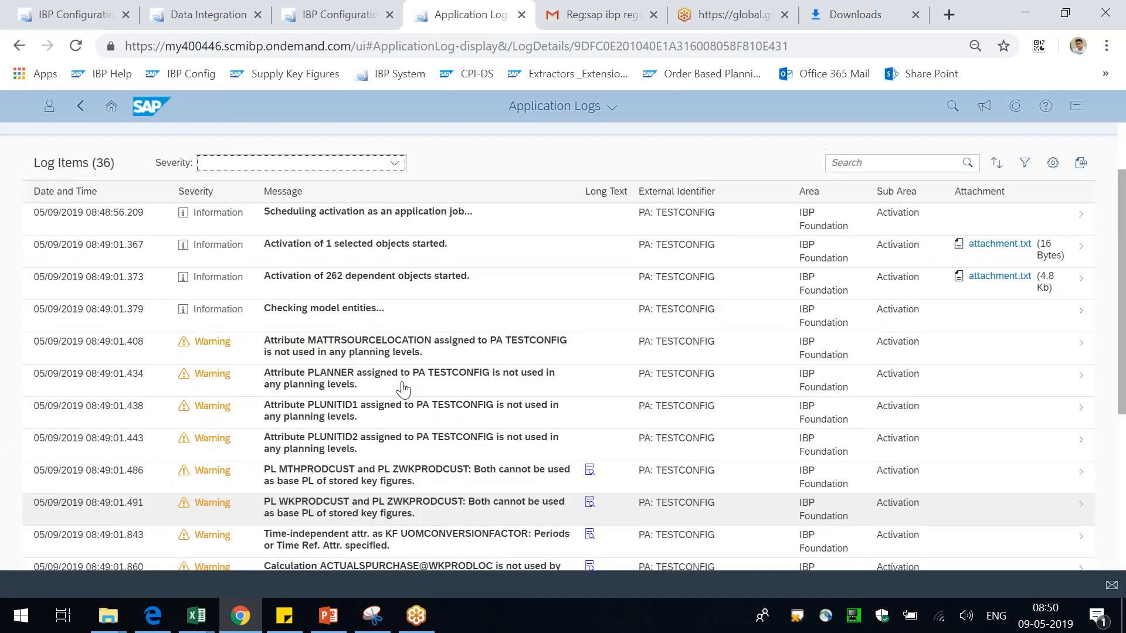
{"action": "scroll", "coordinate": [402, 377], "scroll_direction": "up", "scroll_amount": 2}
{"action": "left_click_drag", "start_coordinate": [287, 360], "coordinate": [452, 370]}
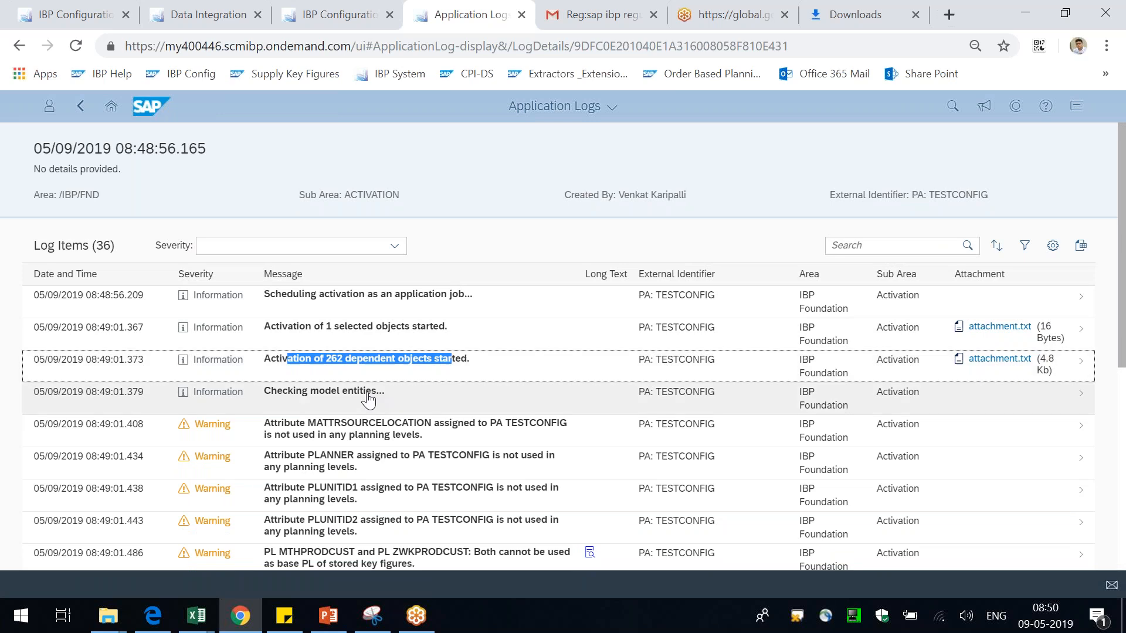
{"action": "left_click_drag", "start_coordinate": [302, 395], "coordinate": [405, 396]}
{"action": "scroll", "coordinate": [405, 398], "scroll_direction": "down", "scroll_amount": 4}
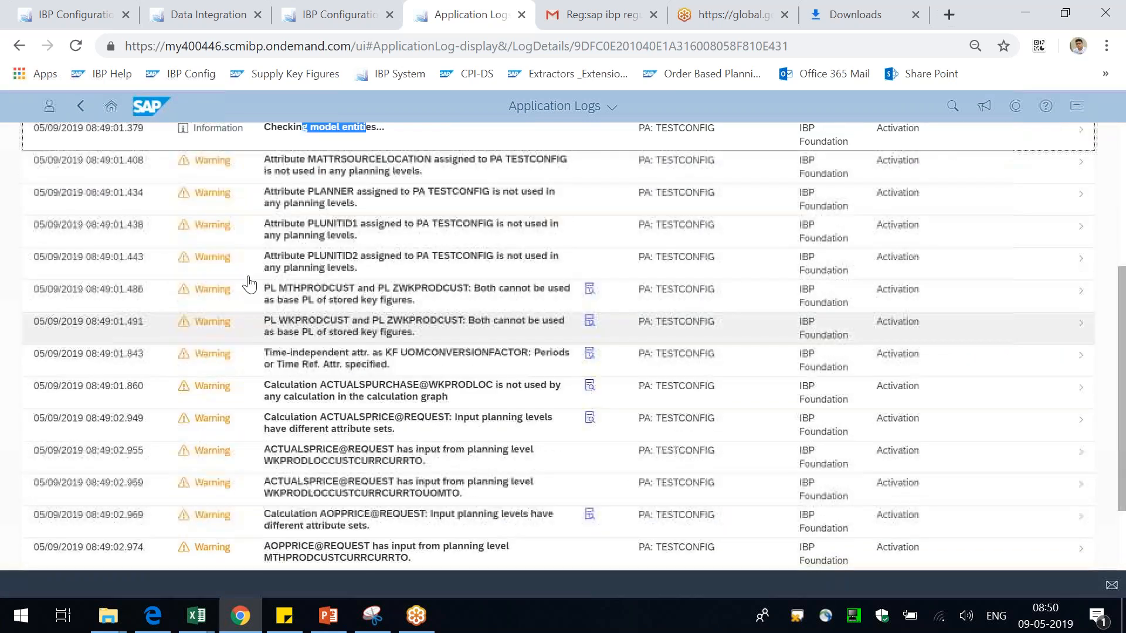
{"action": "left_click_drag", "start_coordinate": [303, 171], "coordinate": [369, 160]}
{"action": "scroll", "coordinate": [399, 370], "scroll_direction": "down", "scroll_amount": 2}
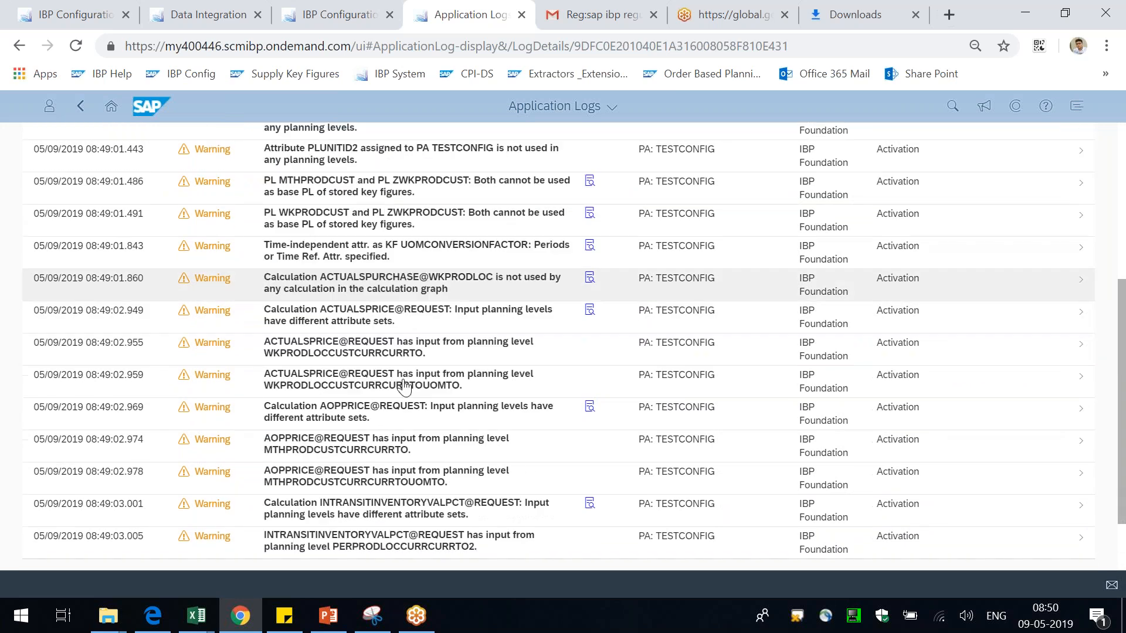
{"action": "scroll", "coordinate": [403, 387], "scroll_direction": "down", "scroll_amount": 9}
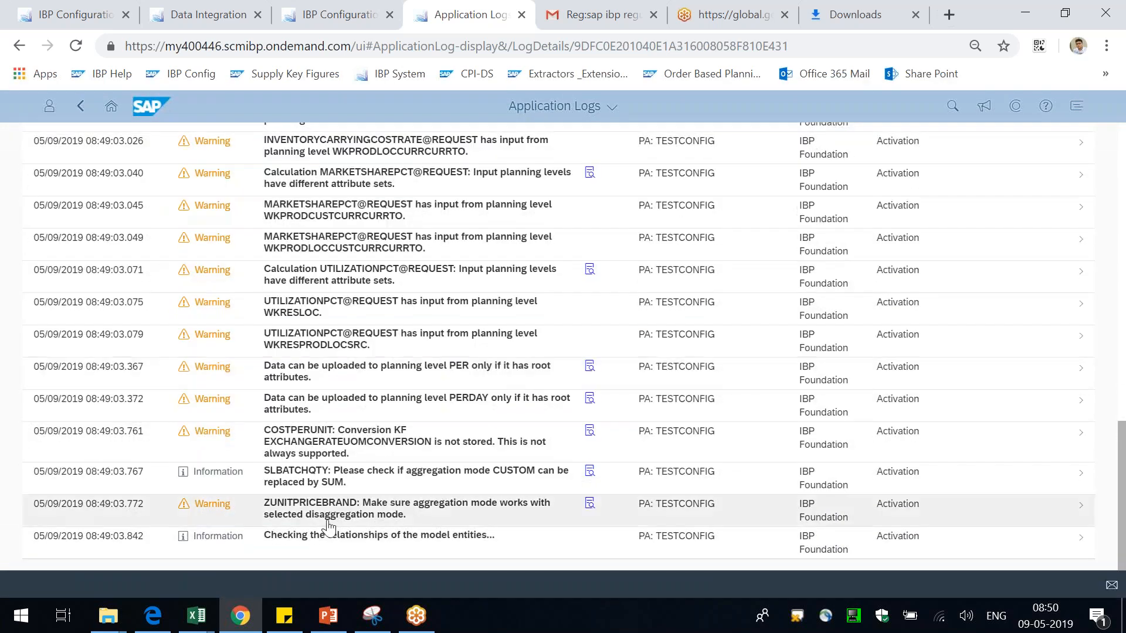
{"action": "left_click_drag", "start_coordinate": [295, 542], "coordinate": [464, 540]}
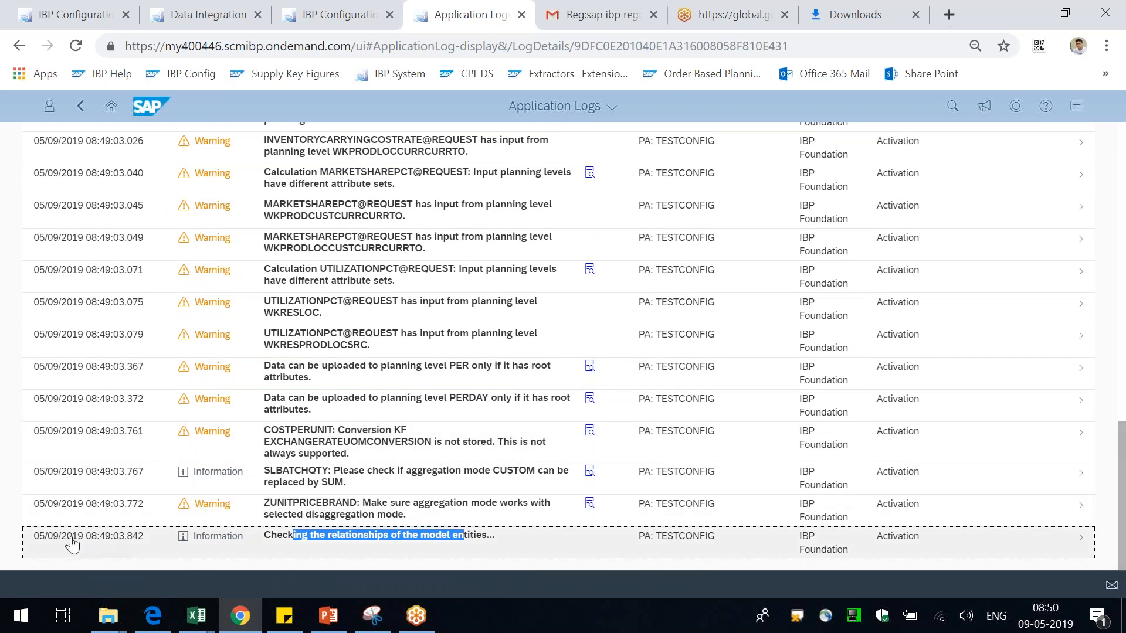
{"action": "left_click_drag", "start_coordinate": [66, 538], "coordinate": [179, 552]}
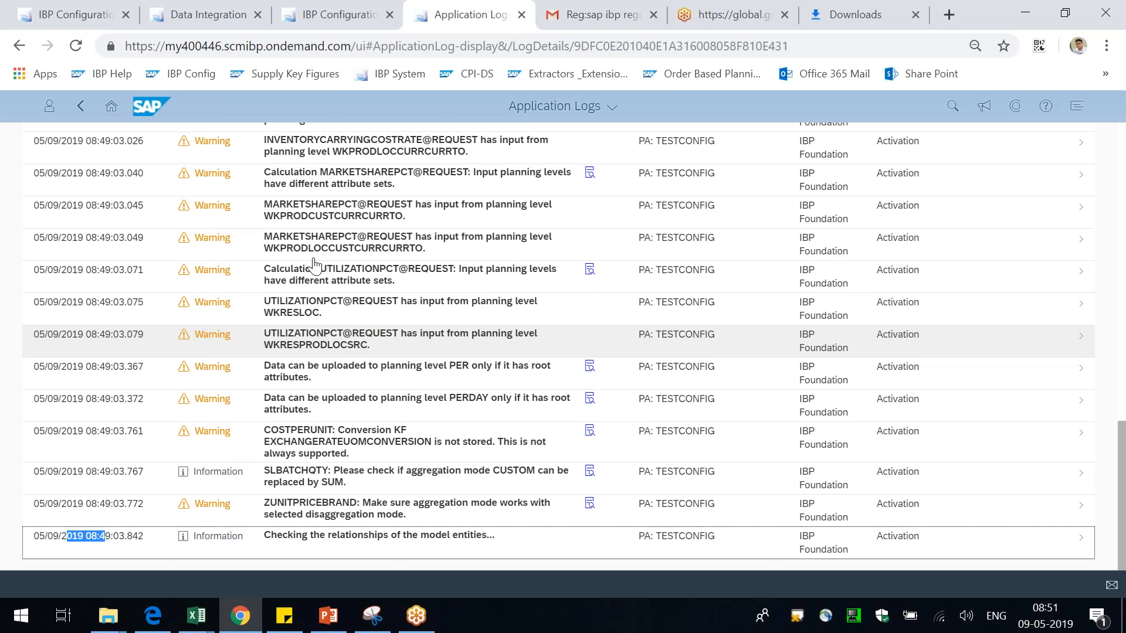
Step: Switch to the Planning View Heuristic workbook in Excel and try to log on to IBP with the Configuration connection
{"action": "left_click", "coordinate": [198, 626]}
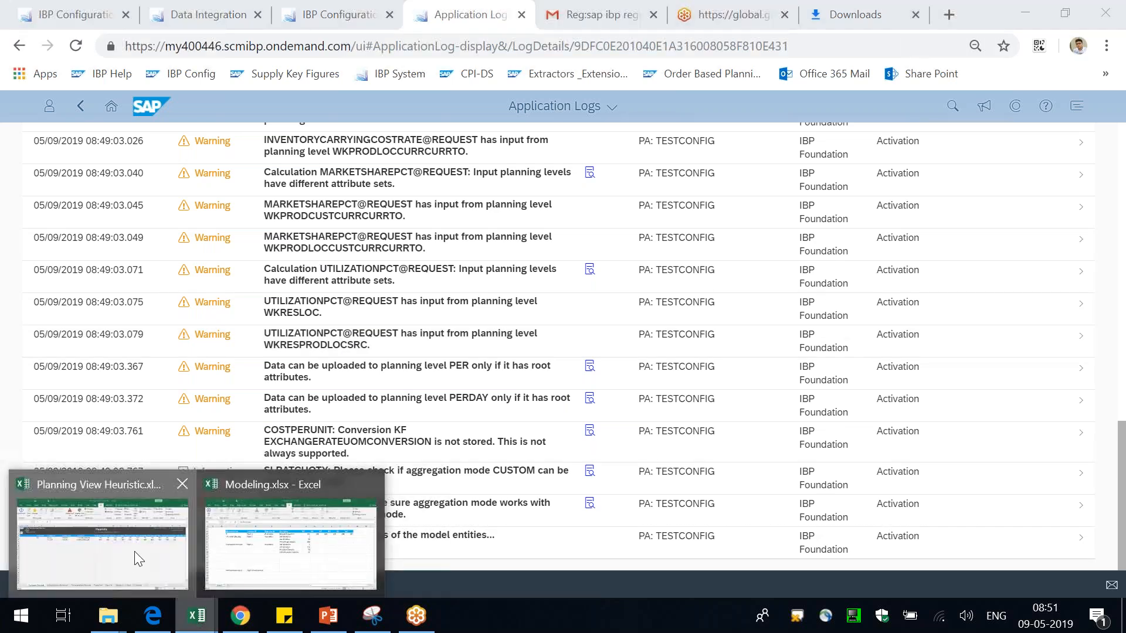
{"action": "left_click", "coordinate": [130, 556]}
{"action": "left_click", "coordinate": [24, 88]}
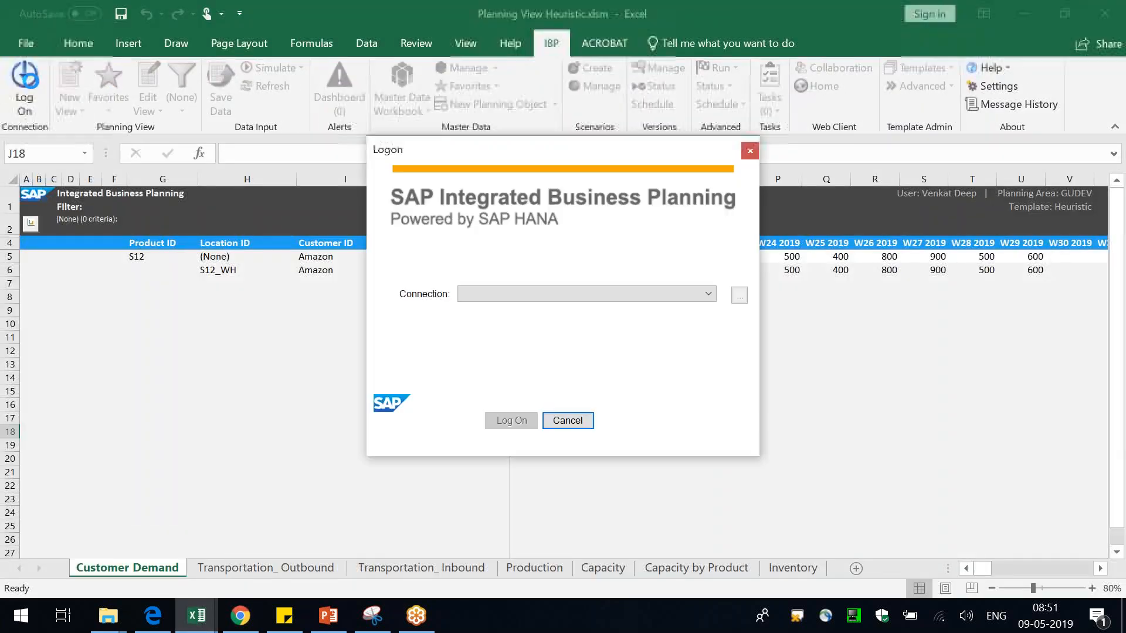
{"action": "left_click", "coordinate": [546, 293]}
{"action": "left_click", "coordinate": [509, 322]}
{"action": "left_click", "coordinate": [505, 421]}
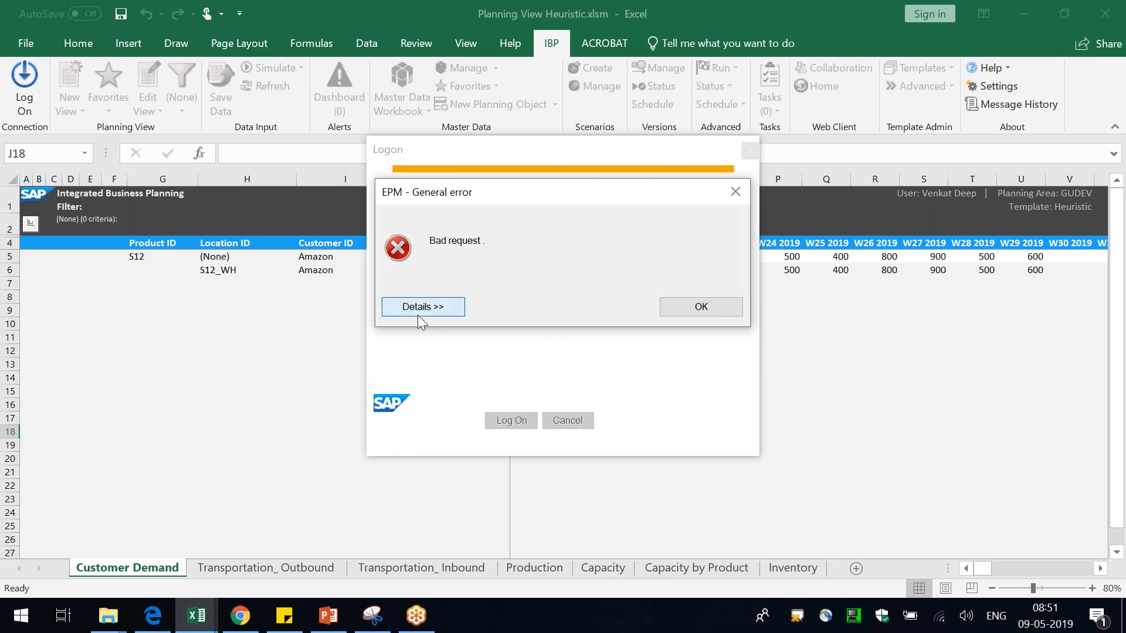
Step: Expand the logon error to examine the server message's code and description, and cancel the logon
{"action": "left_click", "coordinate": [423, 306]}
{"action": "left_click_drag", "start_coordinate": [744, 418], "coordinate": [910, 500]}
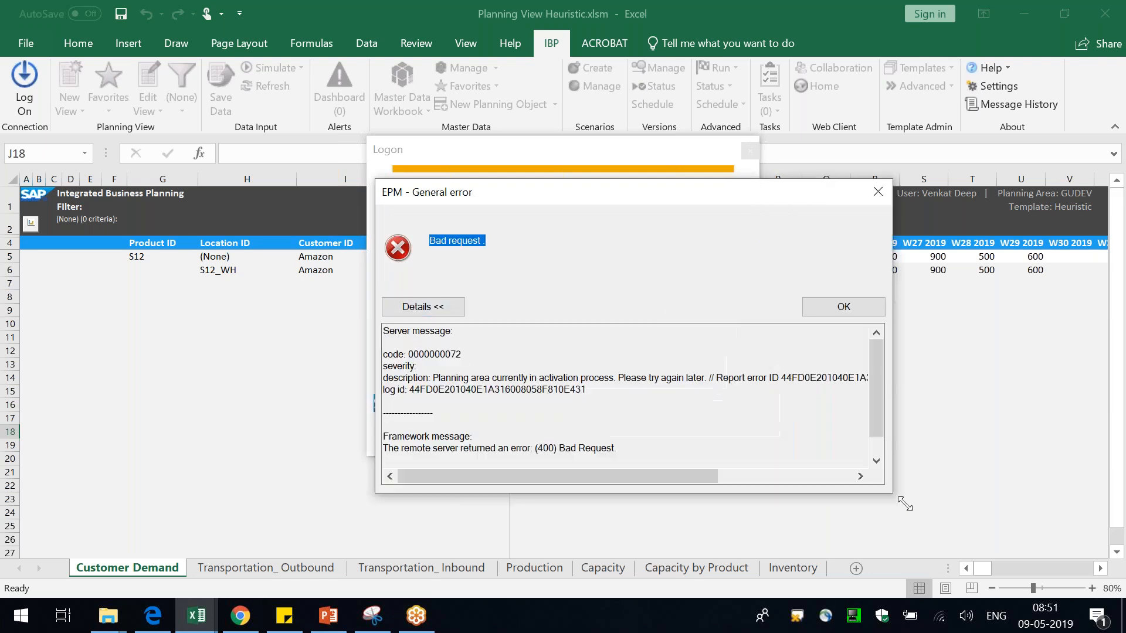
{"action": "left_click_drag", "start_coordinate": [418, 354], "coordinate": [624, 379]}
{"action": "left_click", "coordinate": [896, 192]}
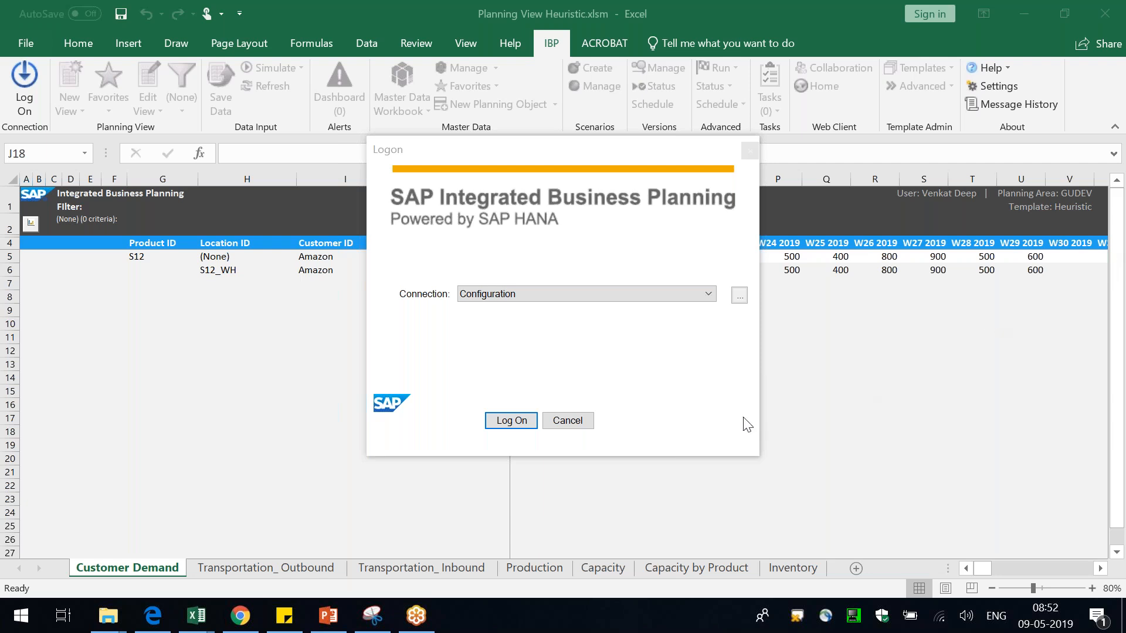
{"action": "left_click", "coordinate": [588, 425]}
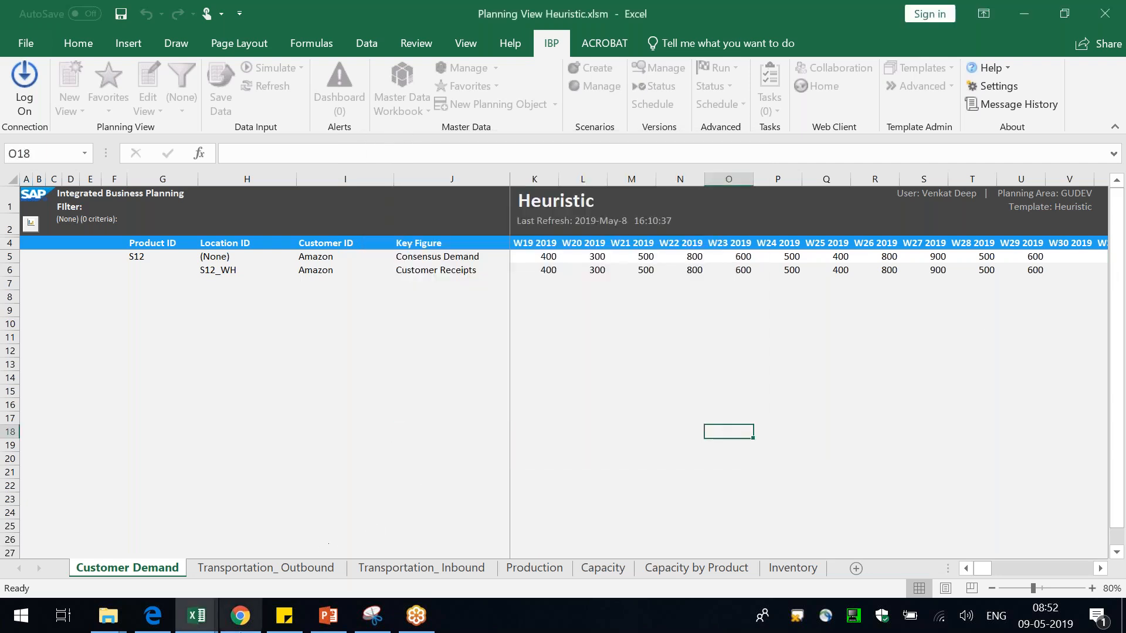
Step: Return to the TESTCONFIG activation log in Chrome, reload it and examine the most recent log items
{"action": "left_click", "coordinate": [240, 616]}
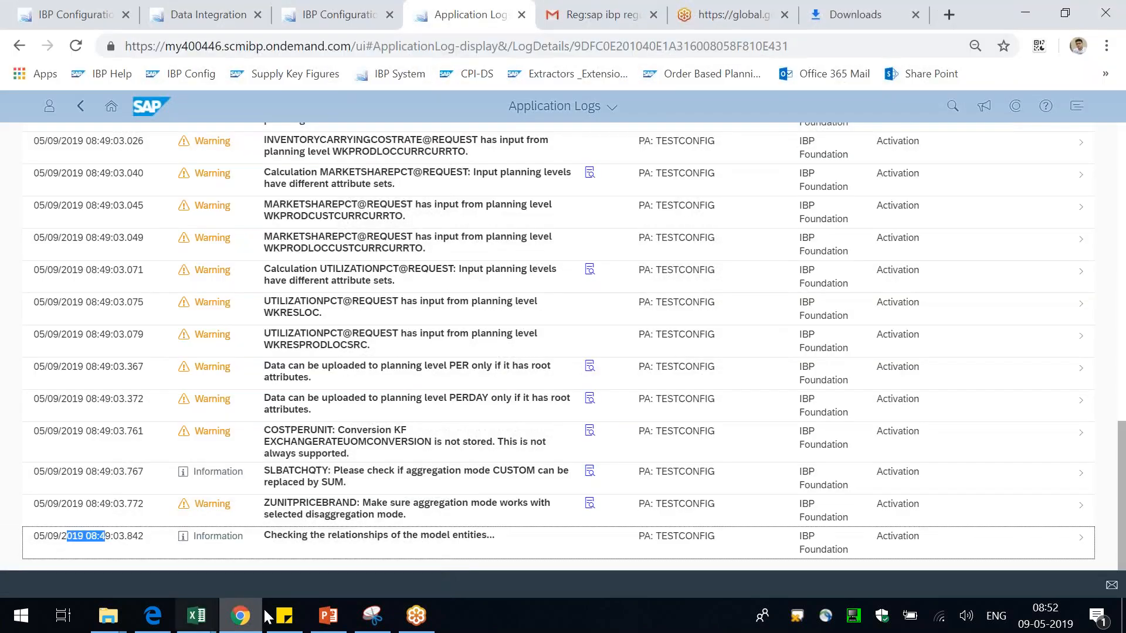
{"action": "left_click", "coordinate": [76, 45]}
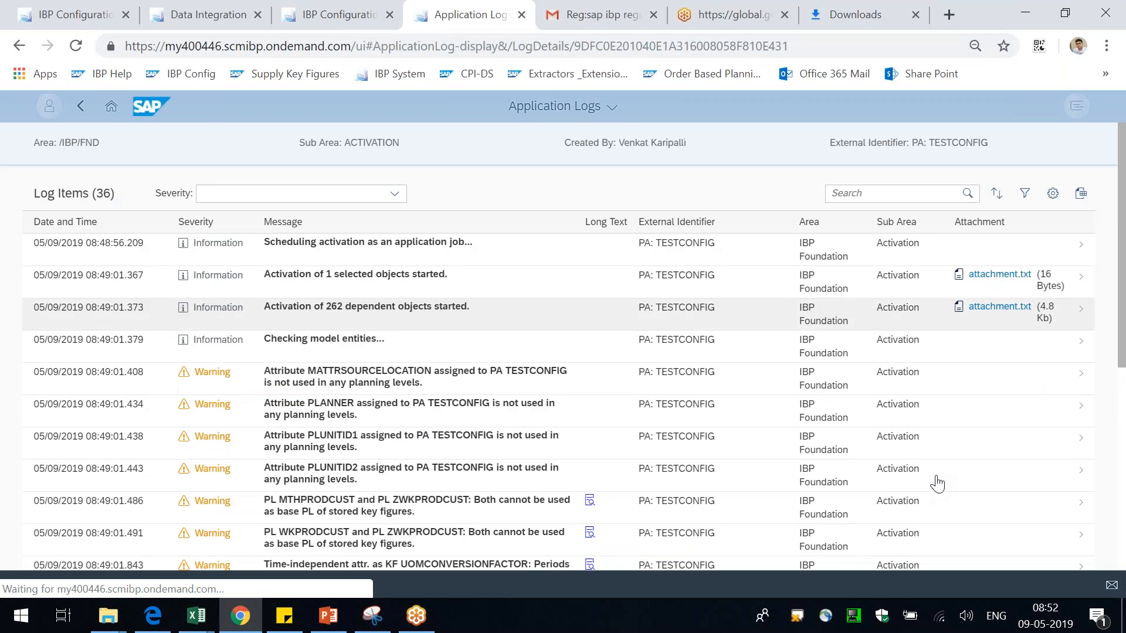
{"action": "scroll", "coordinate": [1121, 333], "scroll_direction": "down", "scroll_amount": 5}
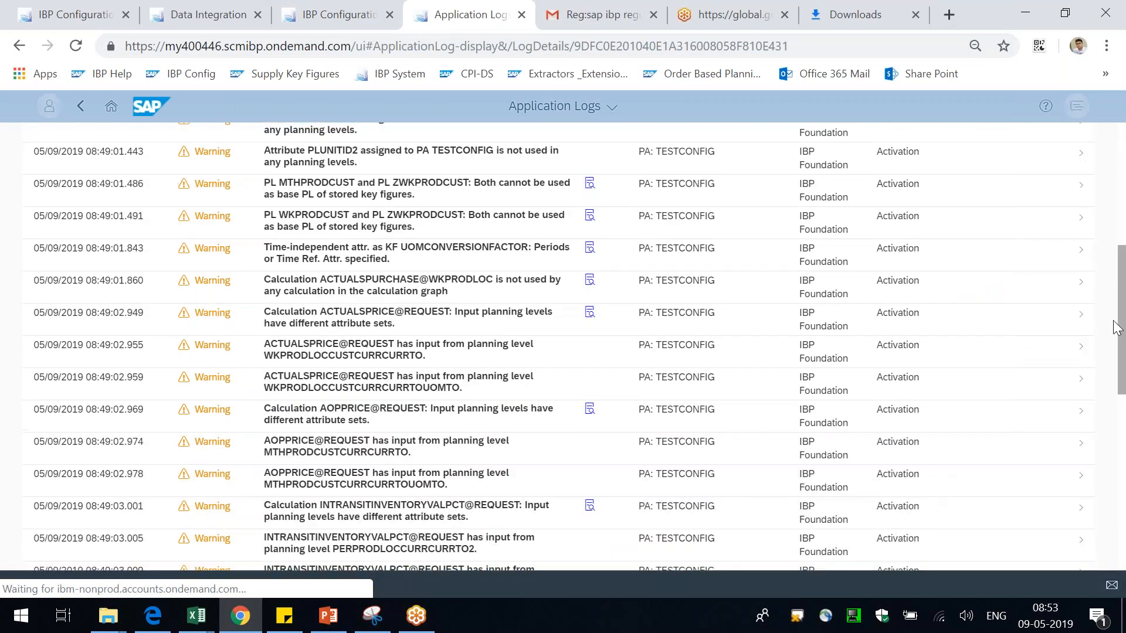
{"action": "scroll", "coordinate": [1110, 480], "scroll_direction": "down", "scroll_amount": 4}
{"action": "scroll", "coordinate": [1110, 479], "scroll_direction": "down", "scroll_amount": 4}
{"action": "left_click_drag", "start_coordinate": [441, 536], "coordinate": [346, 536]}
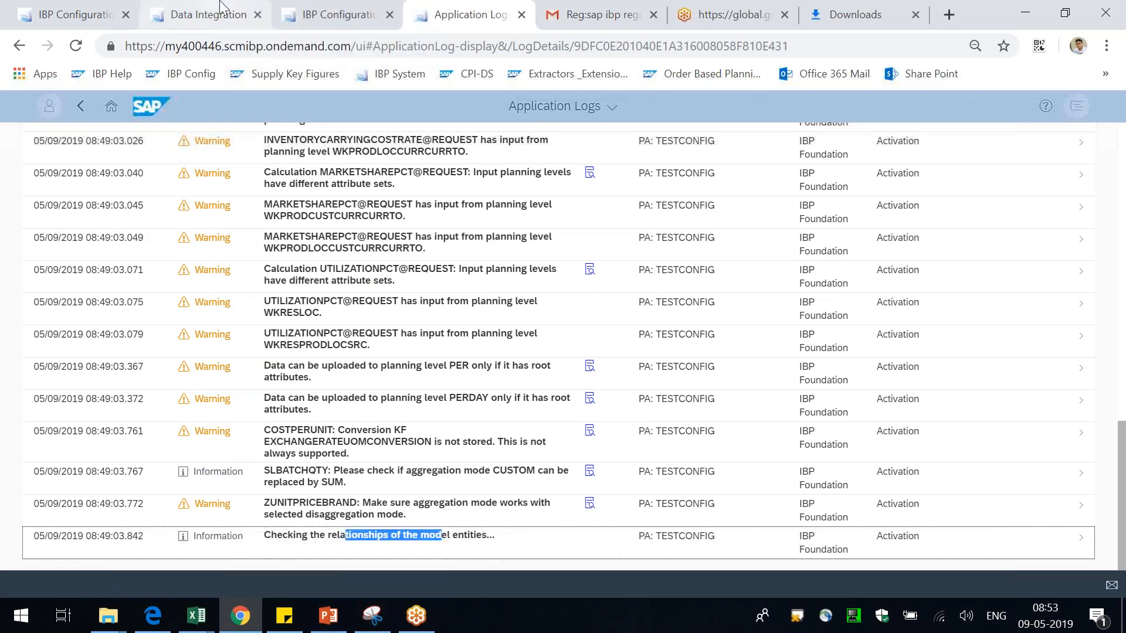
Step: Open the template download dialog in Data Integration, and return to the activation log
{"action": "left_click", "coordinate": [205, 15]}
{"action": "left_click", "coordinate": [116, 584]}
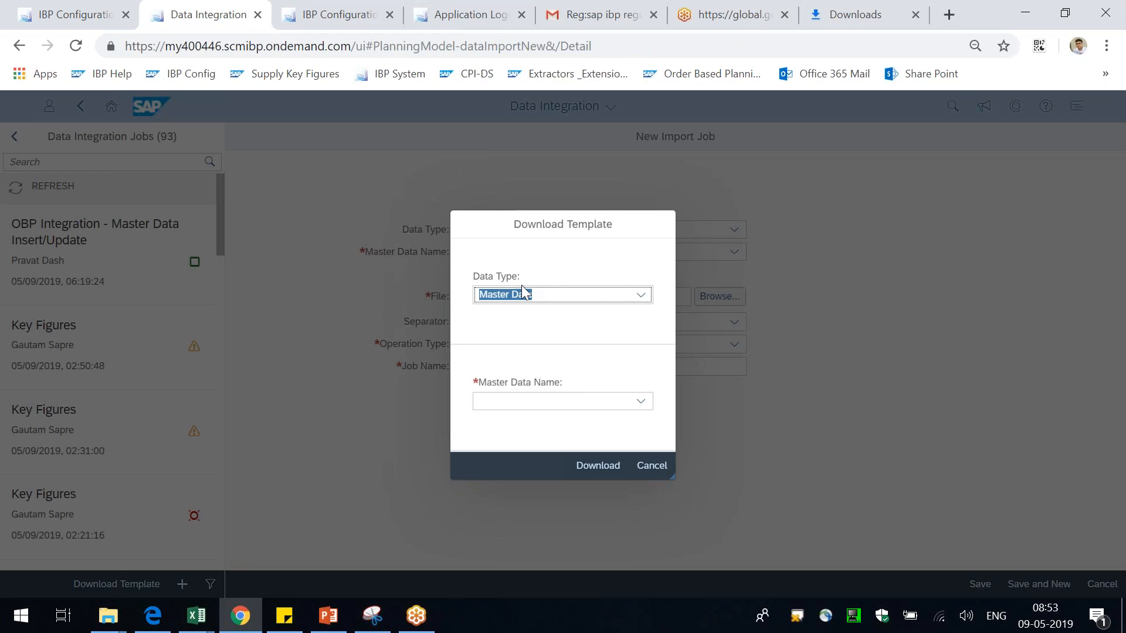
{"action": "left_click", "coordinate": [134, 15]}
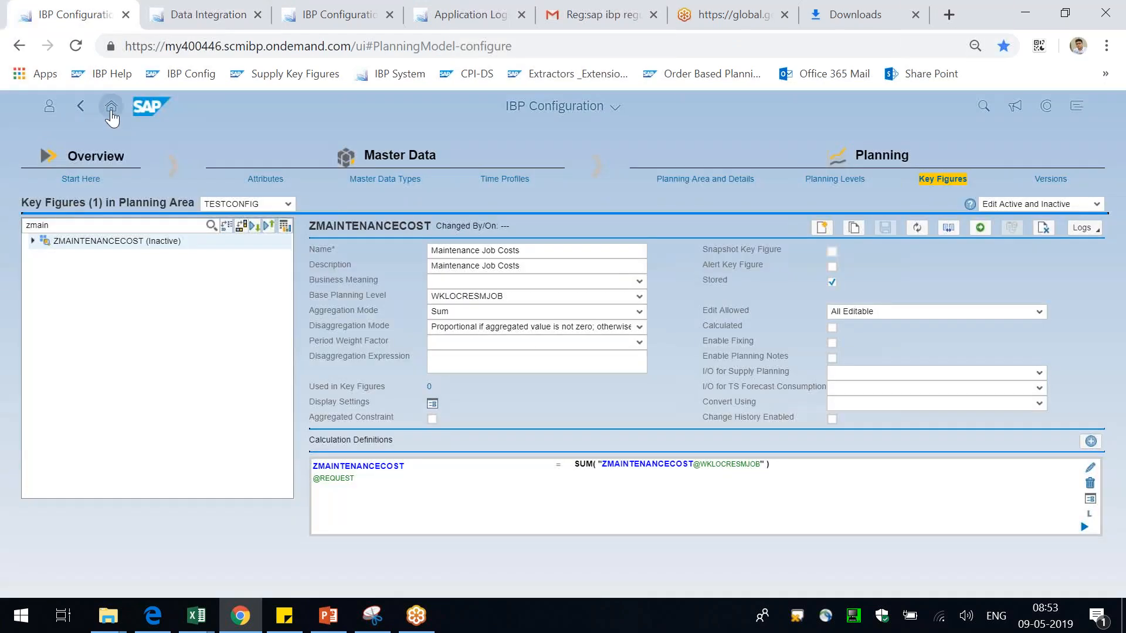
{"action": "left_click", "coordinate": [469, 14]}
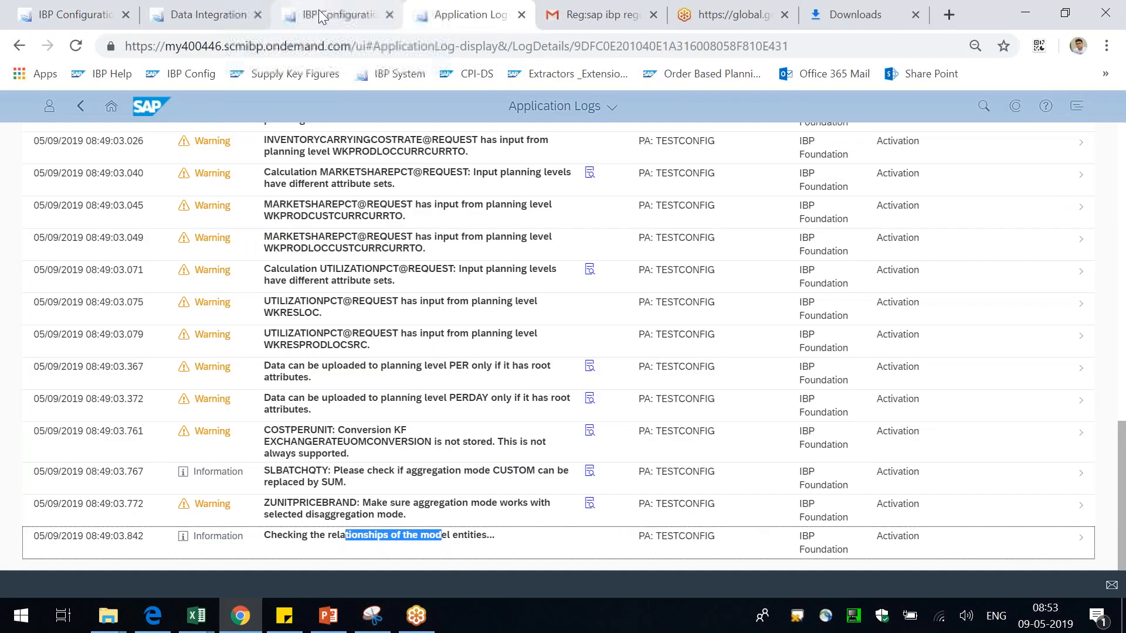
Step: Go from the WKLOCRESMJOB planning level page to Home and move the Data Integration Jobs tile to the end of the Administrator group
{"action": "left_click", "coordinate": [318, 13]}
{"action": "left_click", "coordinate": [106, 109]}
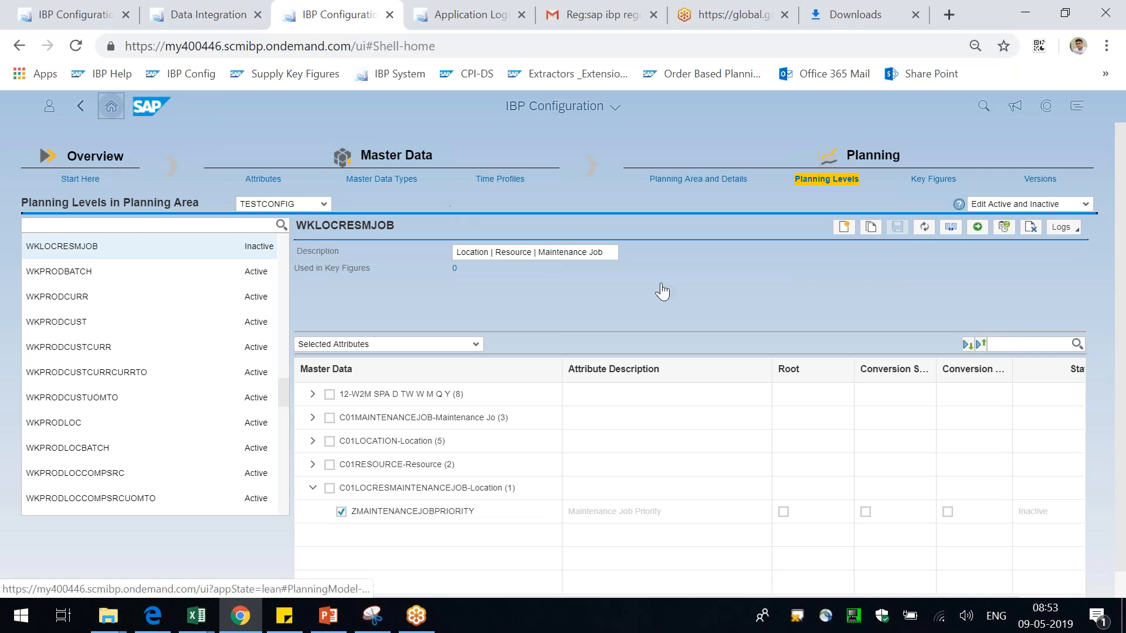
{"action": "scroll", "coordinate": [820, 411], "scroll_direction": "up", "scroll_amount": 2}
{"action": "scroll", "coordinate": [816, 432], "scroll_direction": "up", "scroll_amount": 10}
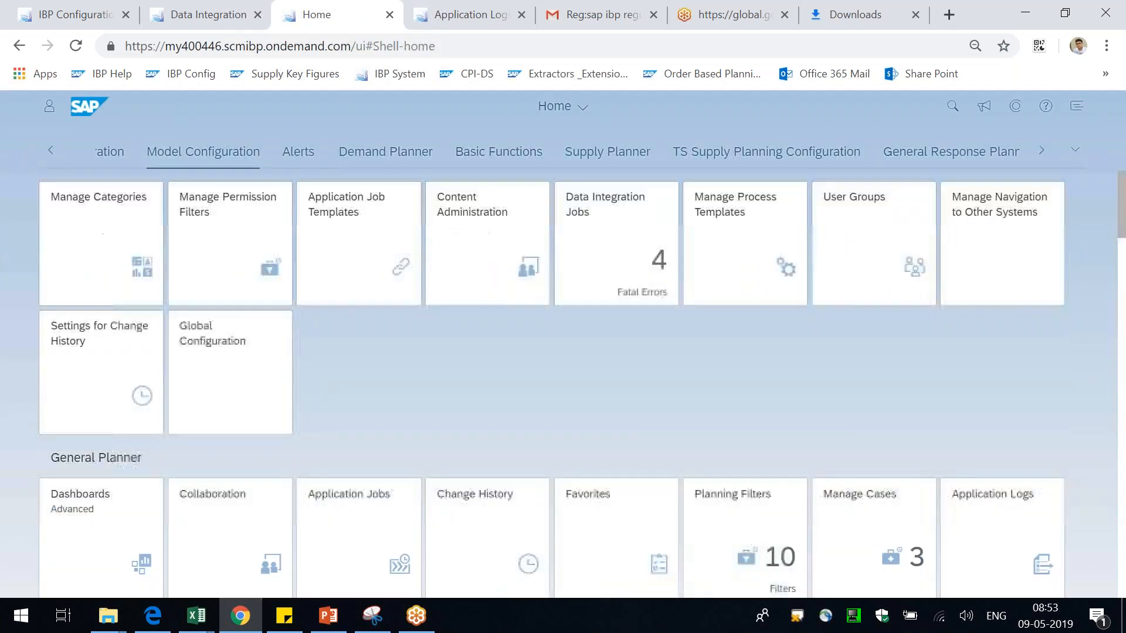
{"action": "scroll", "coordinate": [819, 426], "scroll_direction": "down", "scroll_amount": 3}
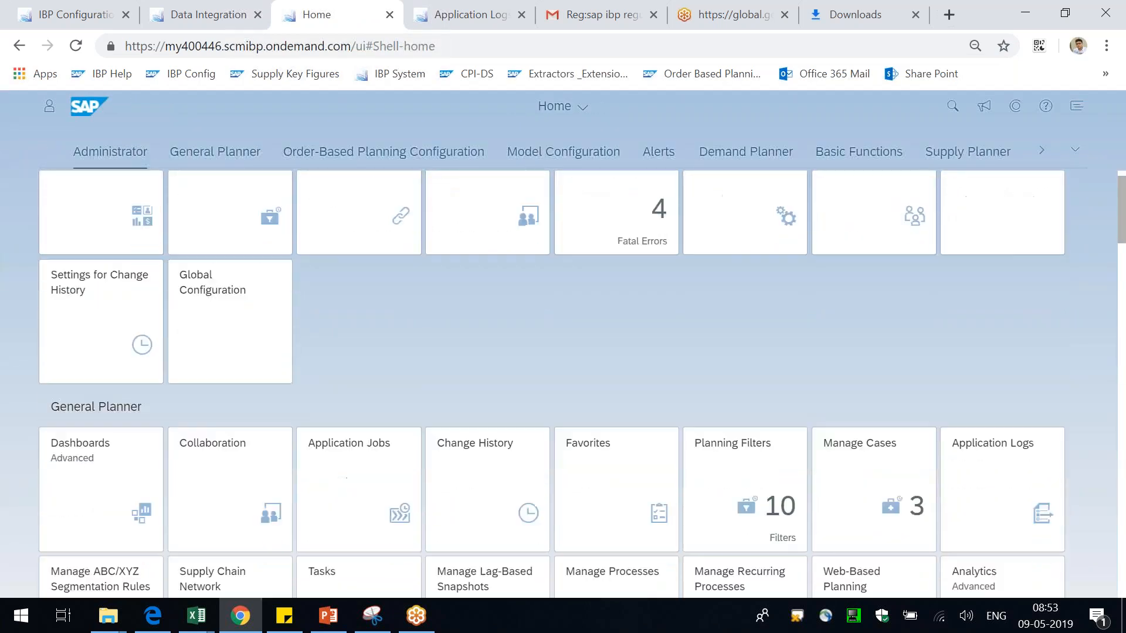
{"action": "scroll", "coordinate": [833, 510], "scroll_direction": "down", "scroll_amount": 1}
{"action": "scroll", "coordinate": [794, 551], "scroll_direction": "up", "scroll_amount": 4}
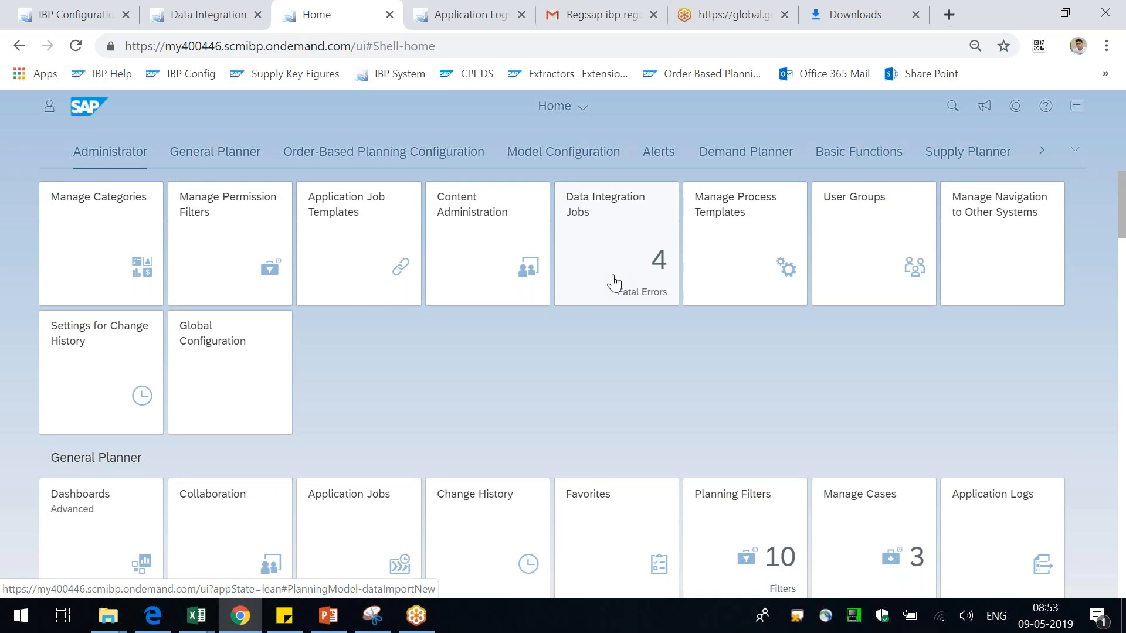
{"action": "left_click_drag", "start_coordinate": [616, 214], "coordinate": [185, 359]}
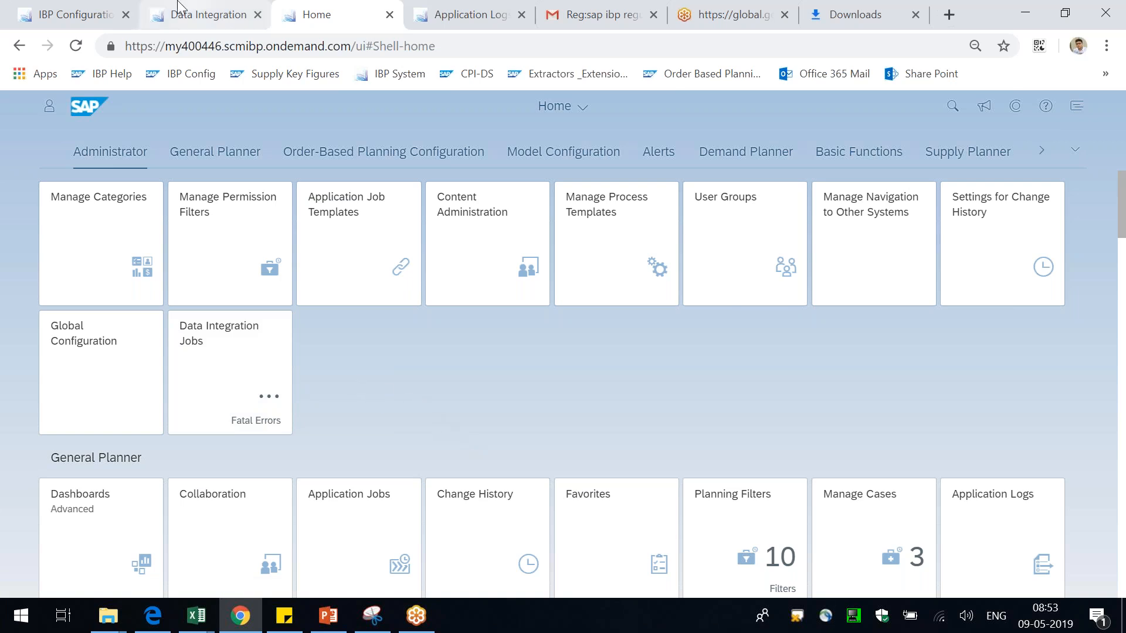
Step: Return to the TESTCONFIG activation log, reload it and examine its items down to the latest activation check
{"action": "left_click", "coordinate": [230, 21]}
{"action": "left_click", "coordinate": [401, 7]}
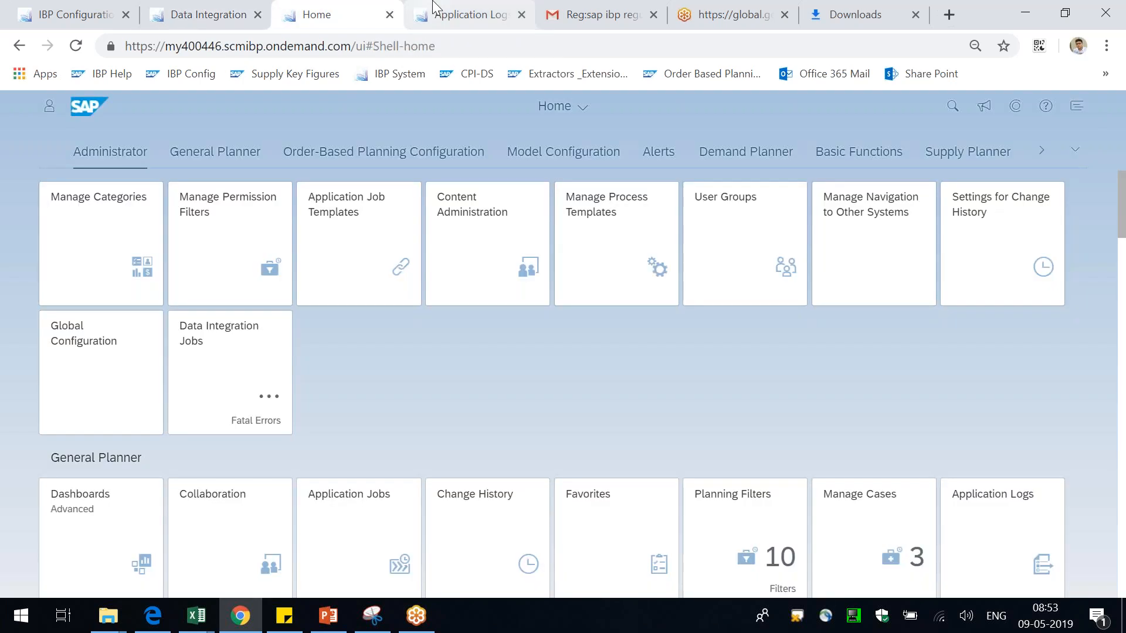
{"action": "left_click", "coordinate": [469, 15]}
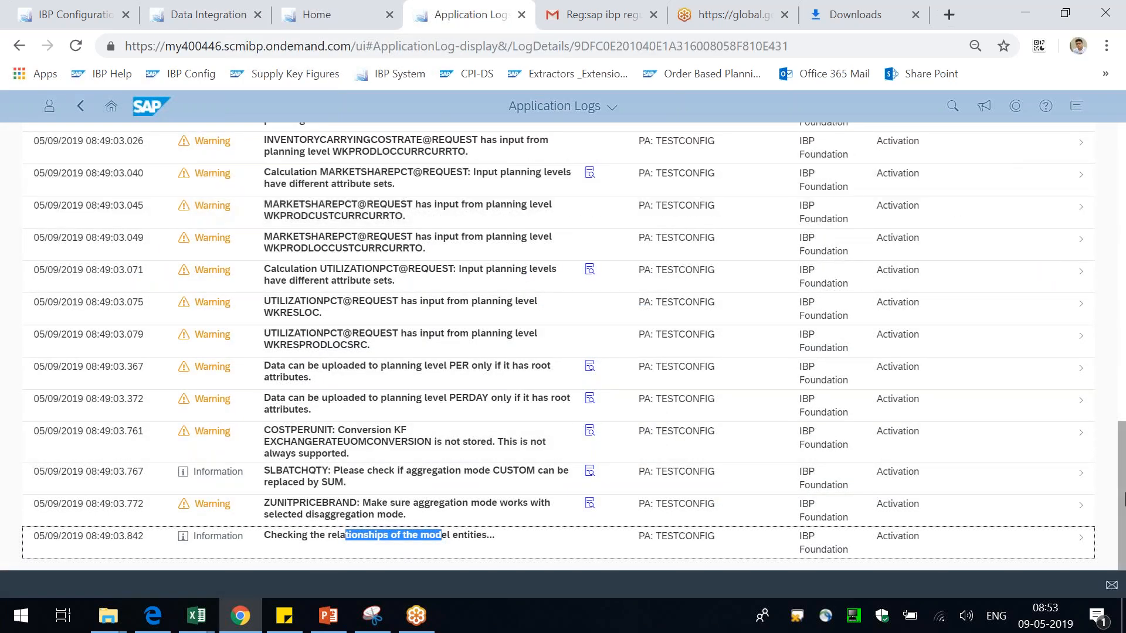
{"action": "scroll", "coordinate": [1105, 309], "scroll_direction": "up", "scroll_amount": 1}
{"action": "scroll", "coordinate": [1104, 308], "scroll_direction": "up", "scroll_amount": 10}
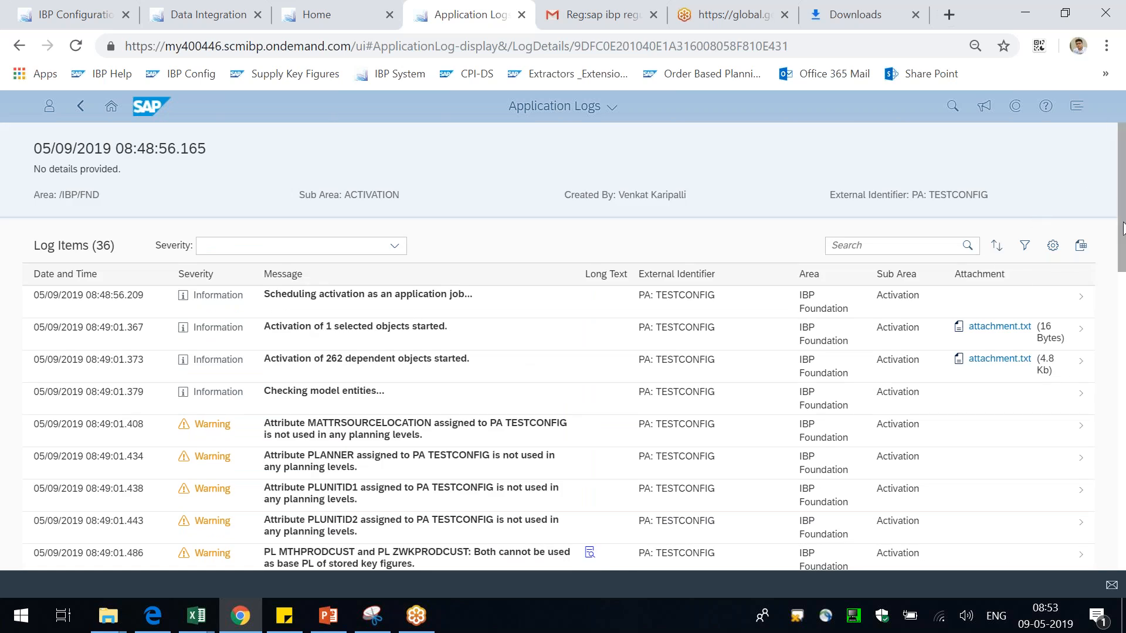
{"action": "scroll", "coordinate": [1112, 472], "scroll_direction": "down", "scroll_amount": 5}
{"action": "scroll", "coordinate": [1113, 472], "scroll_direction": "down", "scroll_amount": 5}
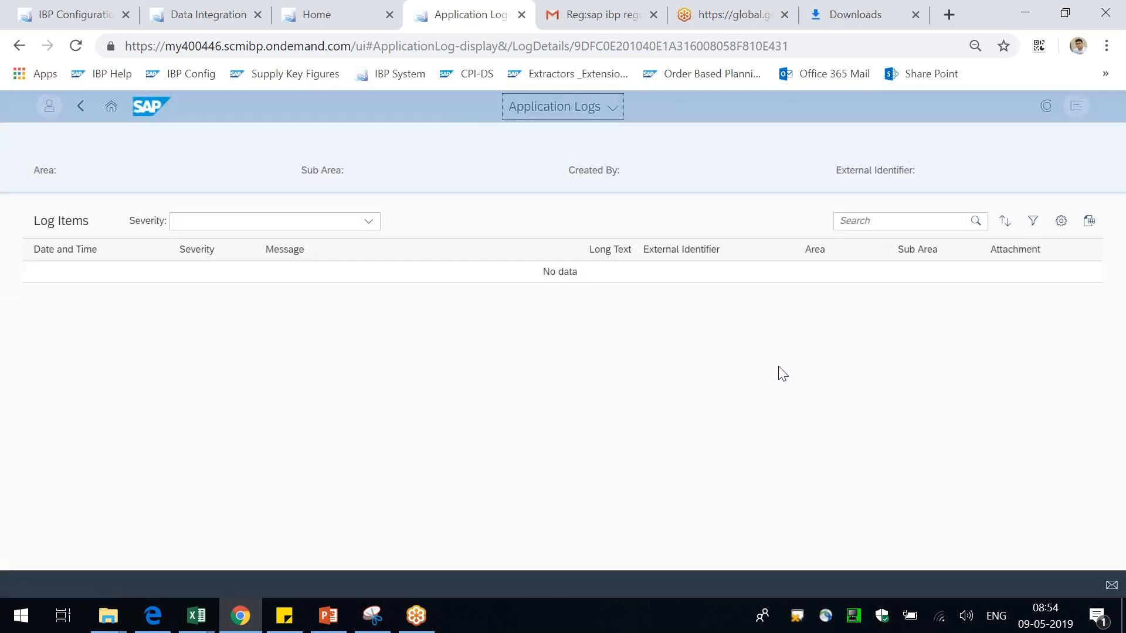
{"action": "scroll", "coordinate": [769, 374], "scroll_direction": "down", "scroll_amount": 6}
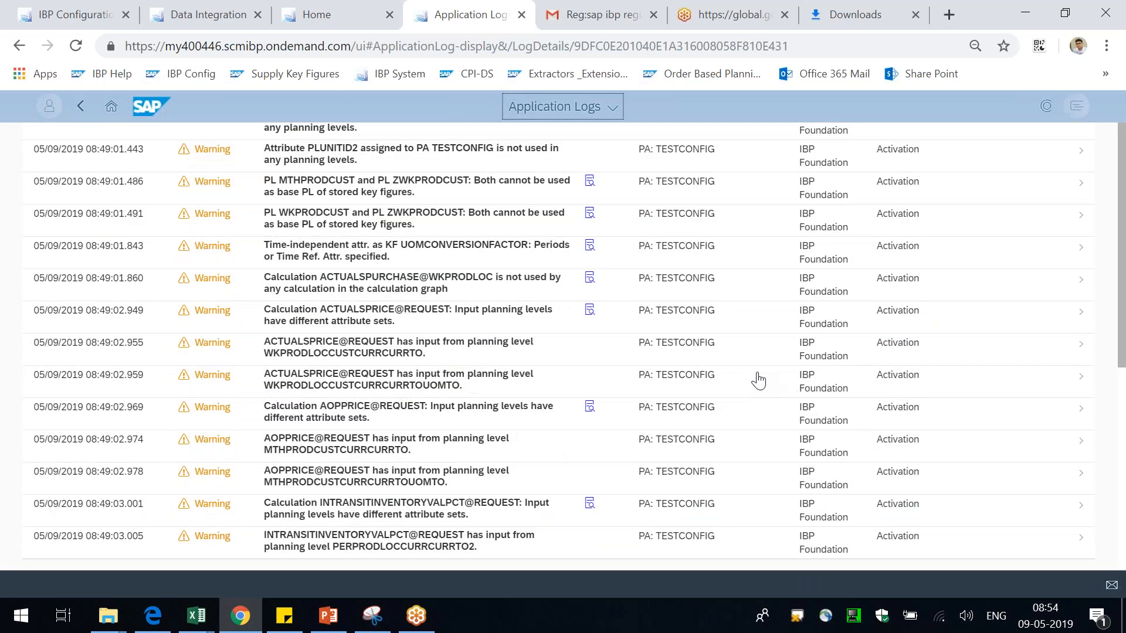
{"action": "left_click_drag", "start_coordinate": [1121, 323], "coordinate": [1113, 520]}
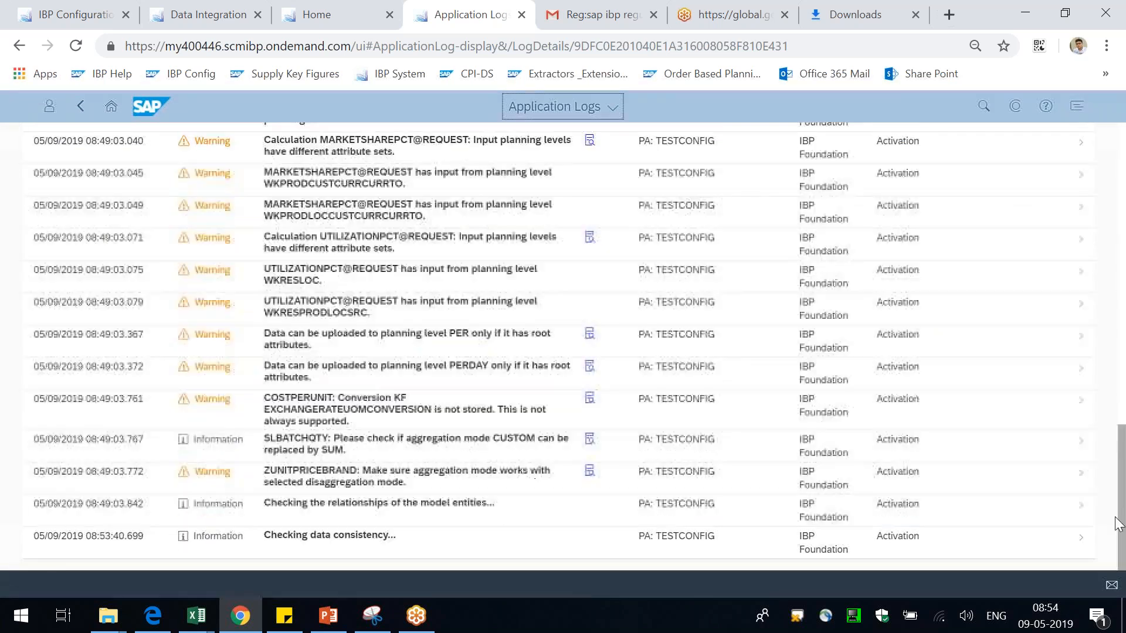
{"action": "left_click_drag", "start_coordinate": [300, 544], "coordinate": [402, 543]}
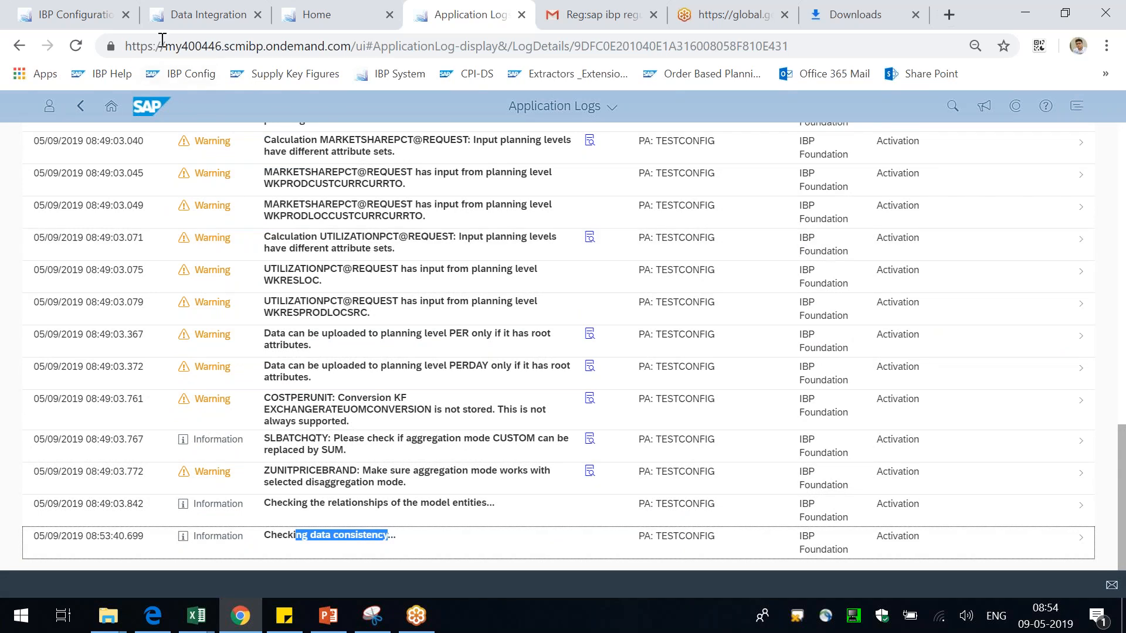
Step: Download the Master Data template for C01MAINTENANCEJOB (Maintenance Job) in Data Integration and return to the activation log
{"action": "left_click", "coordinate": [211, 17]}
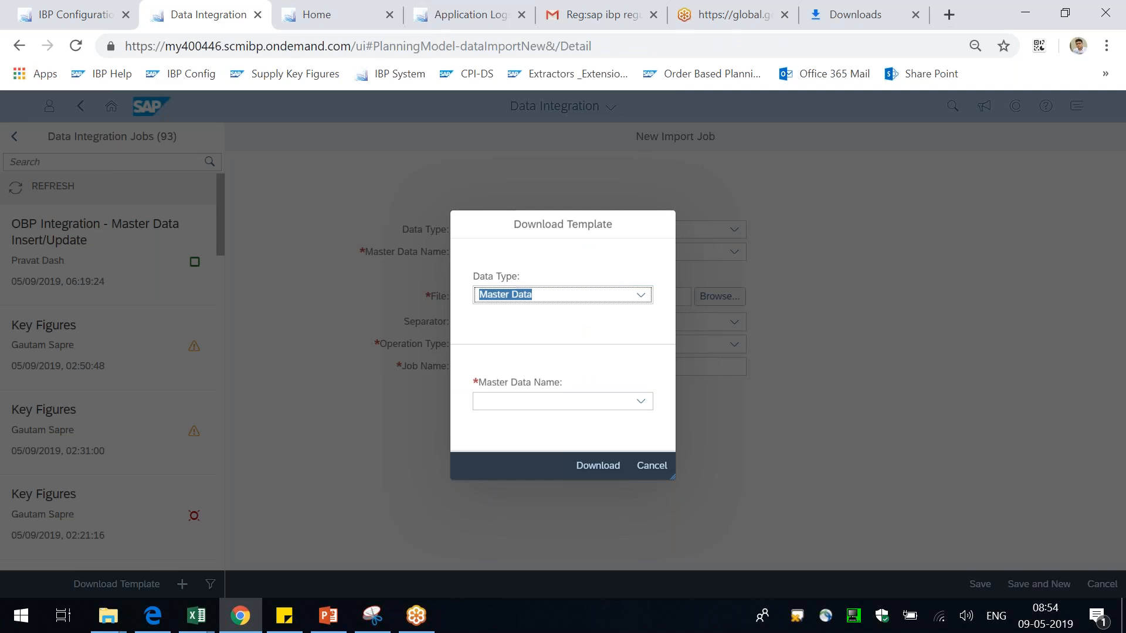
{"action": "left_click_drag", "start_coordinate": [604, 224], "coordinate": [508, 224]}
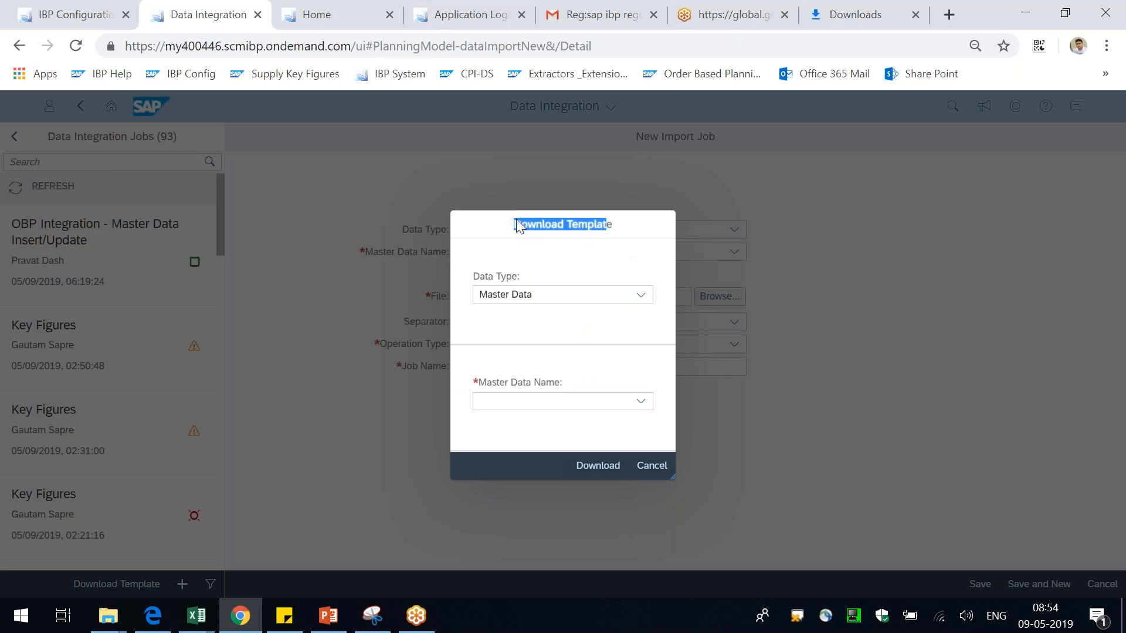
{"action": "left_click", "coordinate": [645, 403]}
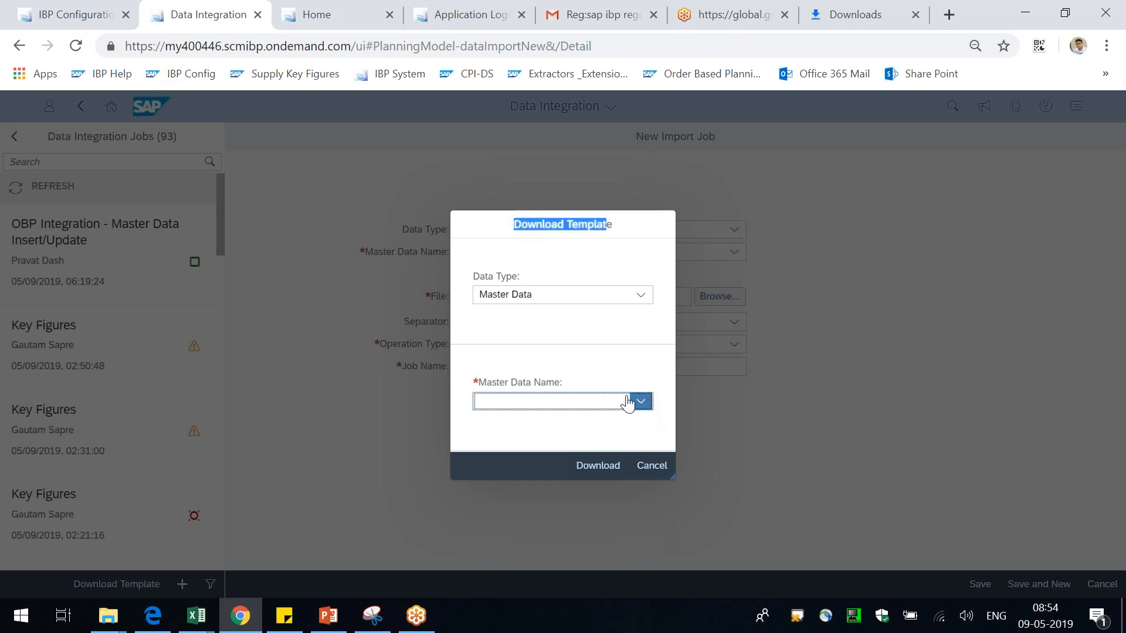
{"action": "left_click", "coordinate": [655, 409]}
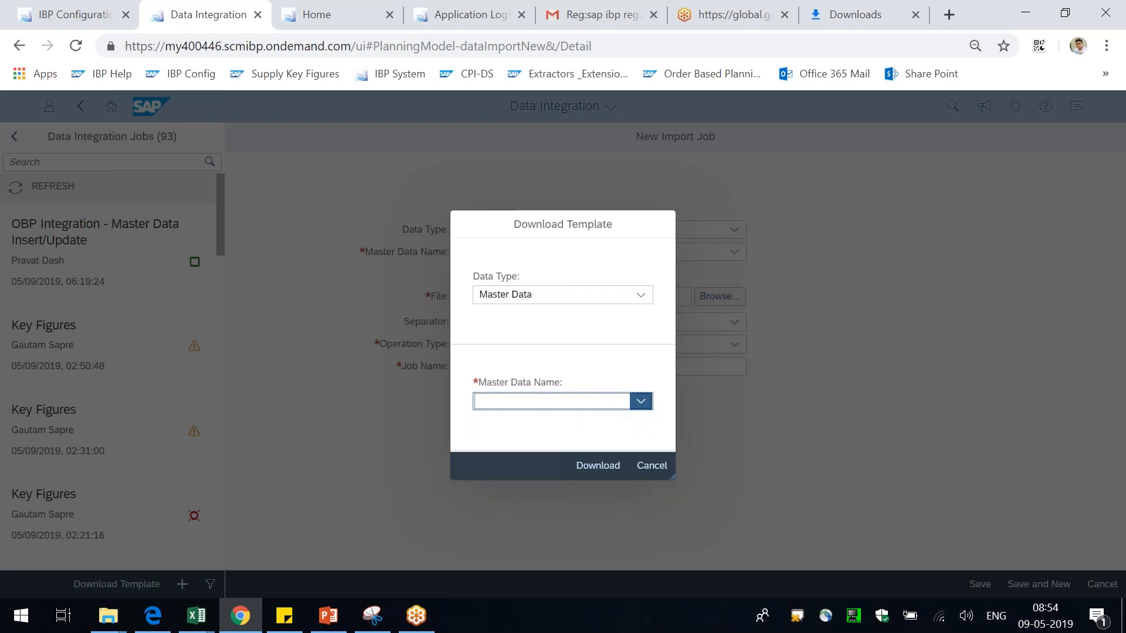
{"action": "type", "text": "C"}
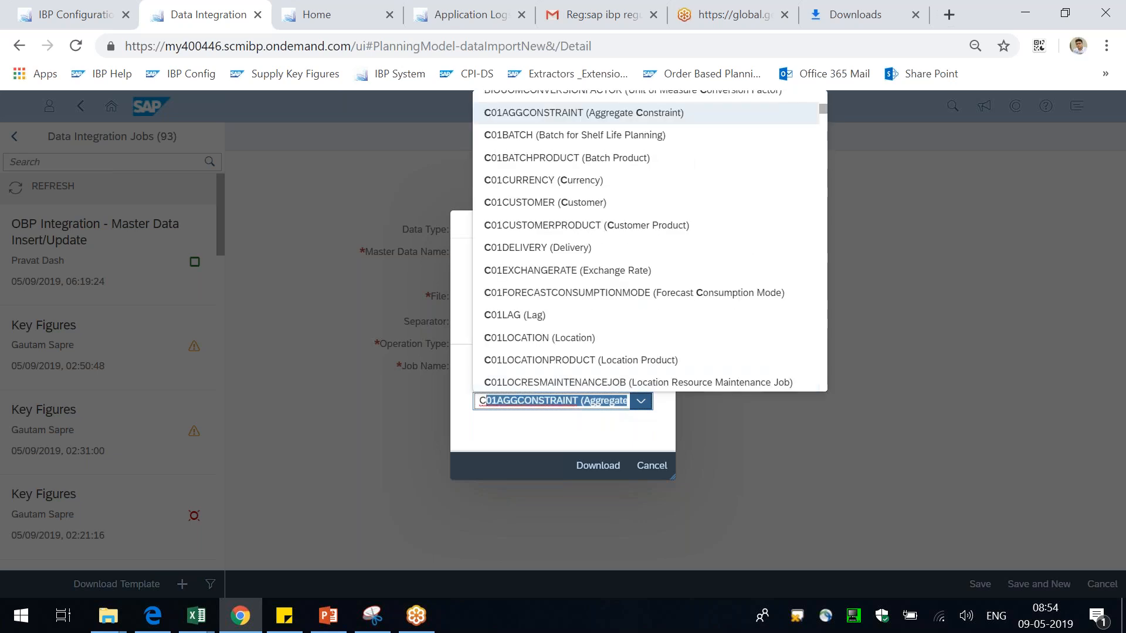
{"action": "type", "text": "01"}
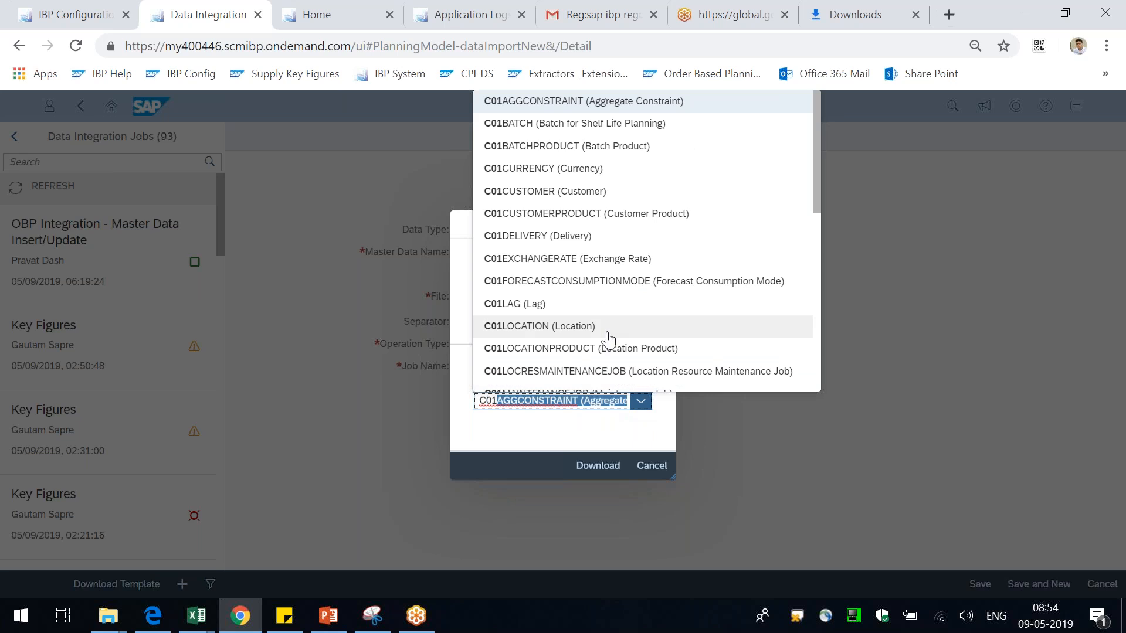
{"action": "type", "text": "M"}
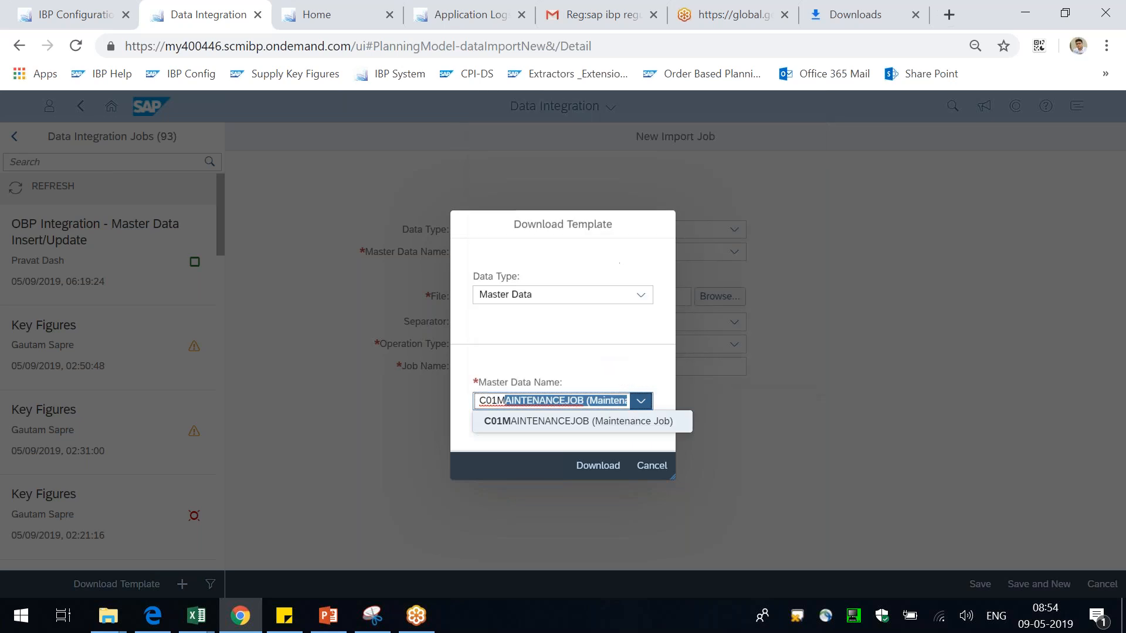
{"action": "left_click", "coordinate": [584, 423]}
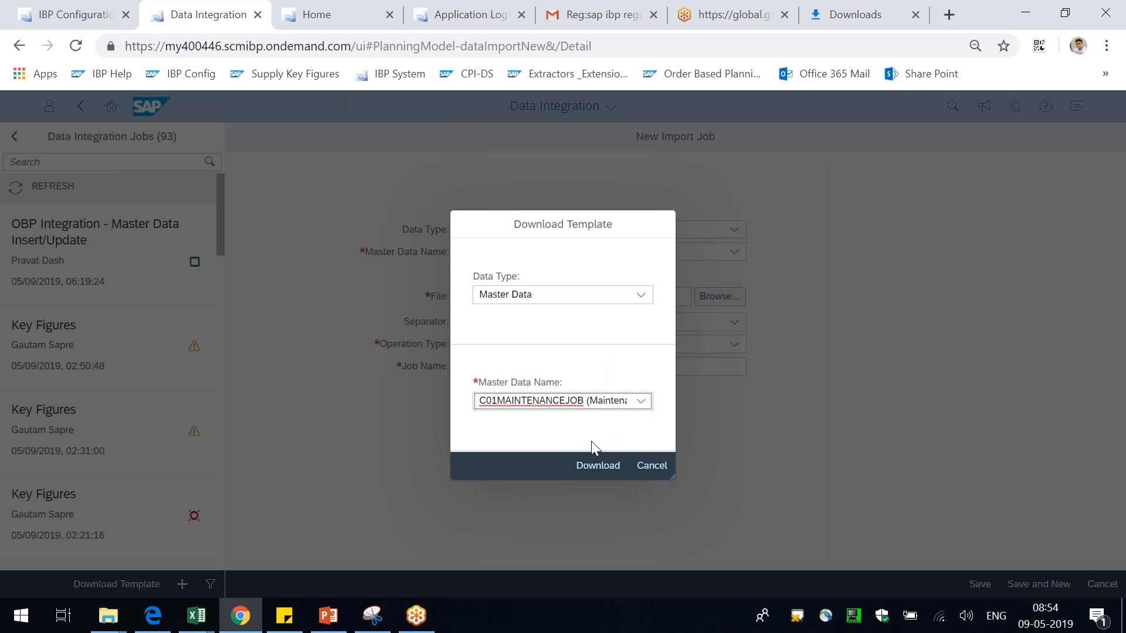
{"action": "left_click", "coordinate": [597, 467]}
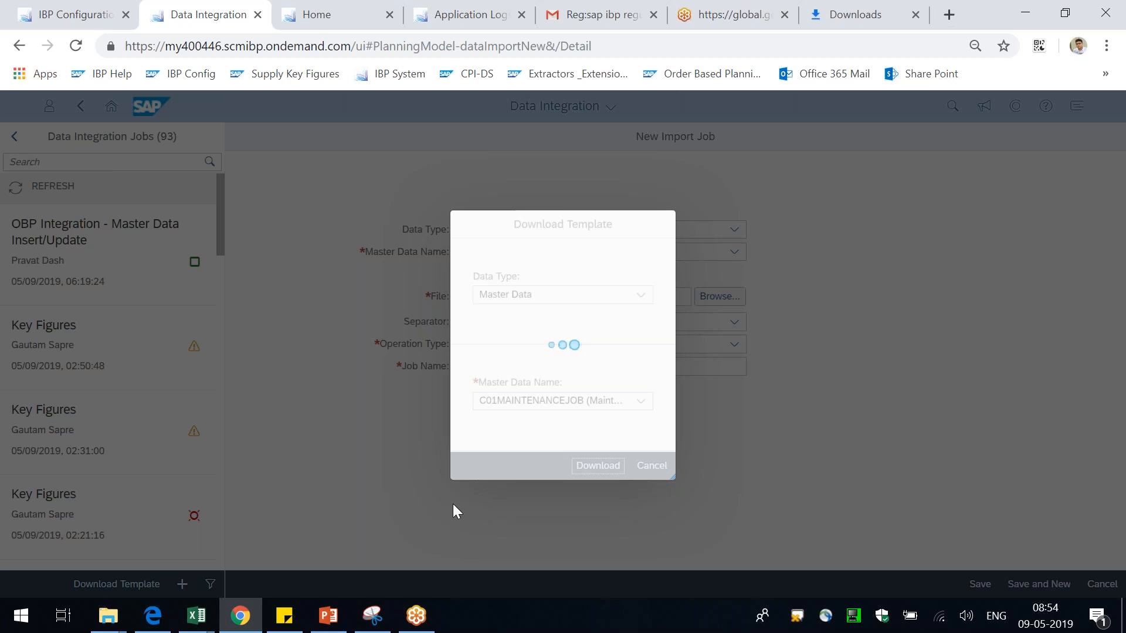
{"action": "left_click", "coordinate": [444, 19]}
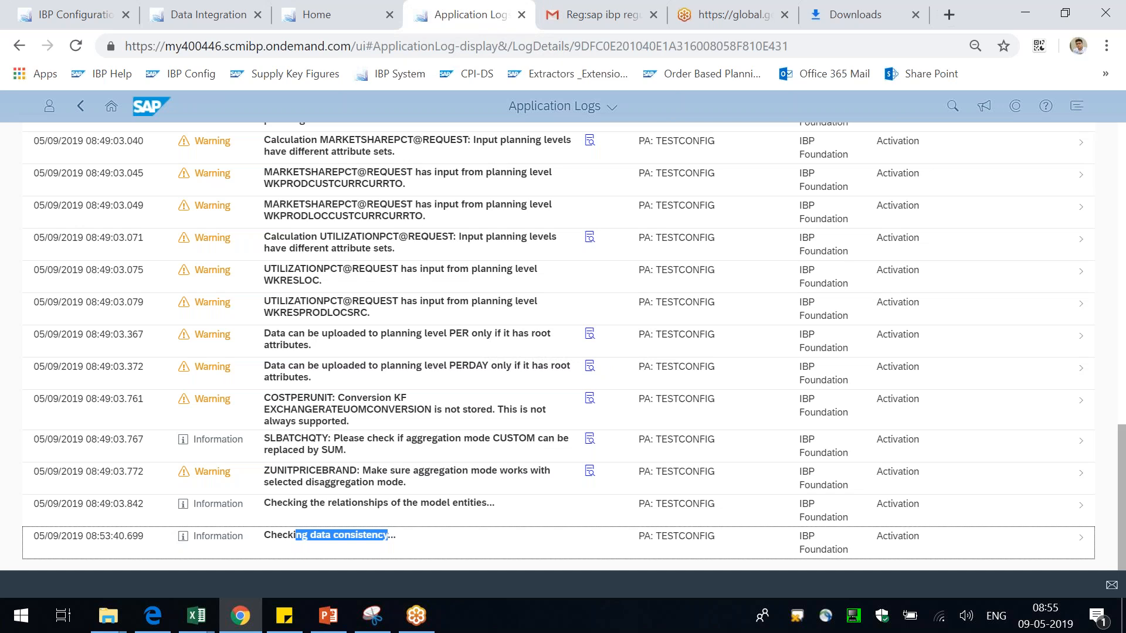
Step: Reload the TESTCONFIG activation log, examine its latest items, and check the template download in Data Integration
{"action": "left_click", "coordinate": [75, 46]}
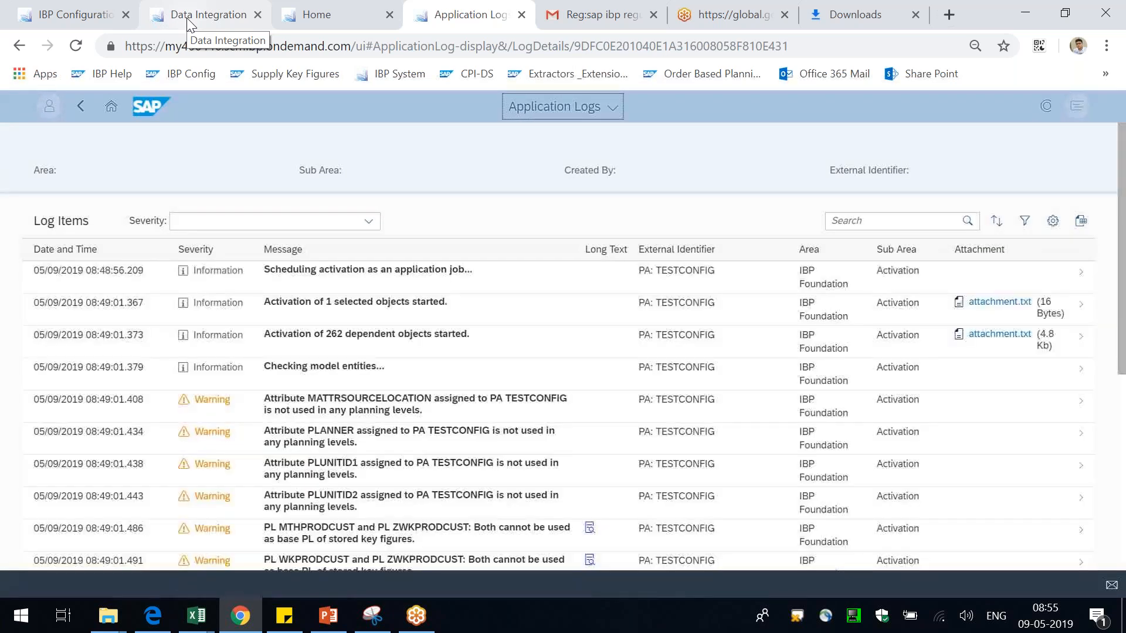
{"action": "scroll", "coordinate": [1122, 363], "scroll_direction": "down", "scroll_amount": 6}
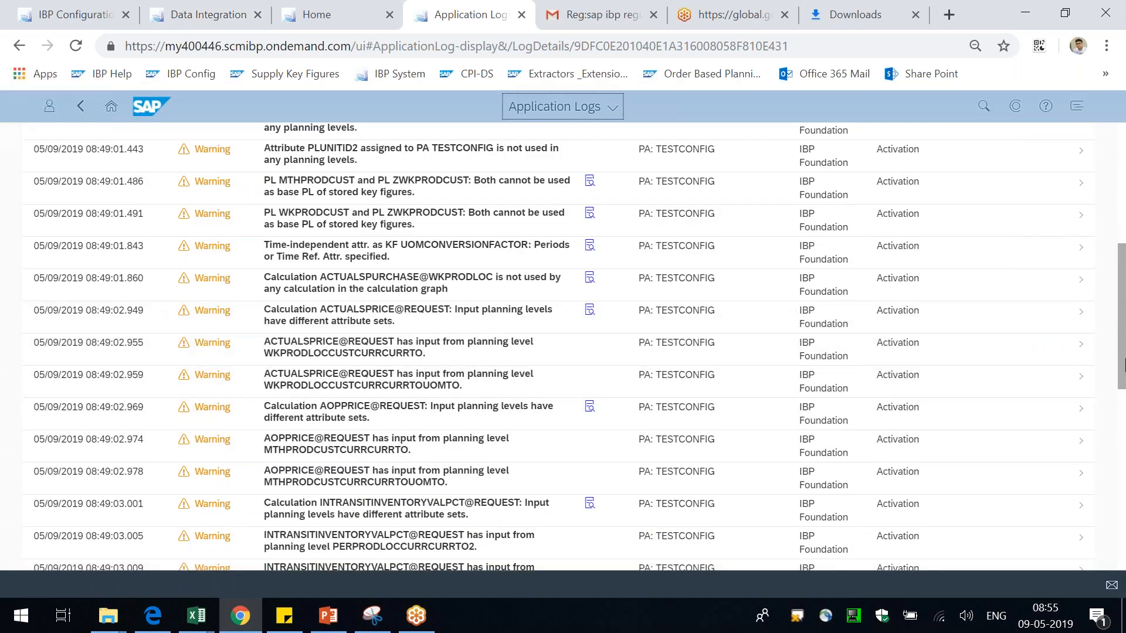
{"action": "scroll", "coordinate": [1123, 364], "scroll_direction": "down", "scroll_amount": 10}
{"action": "left_click", "coordinate": [207, 15]}
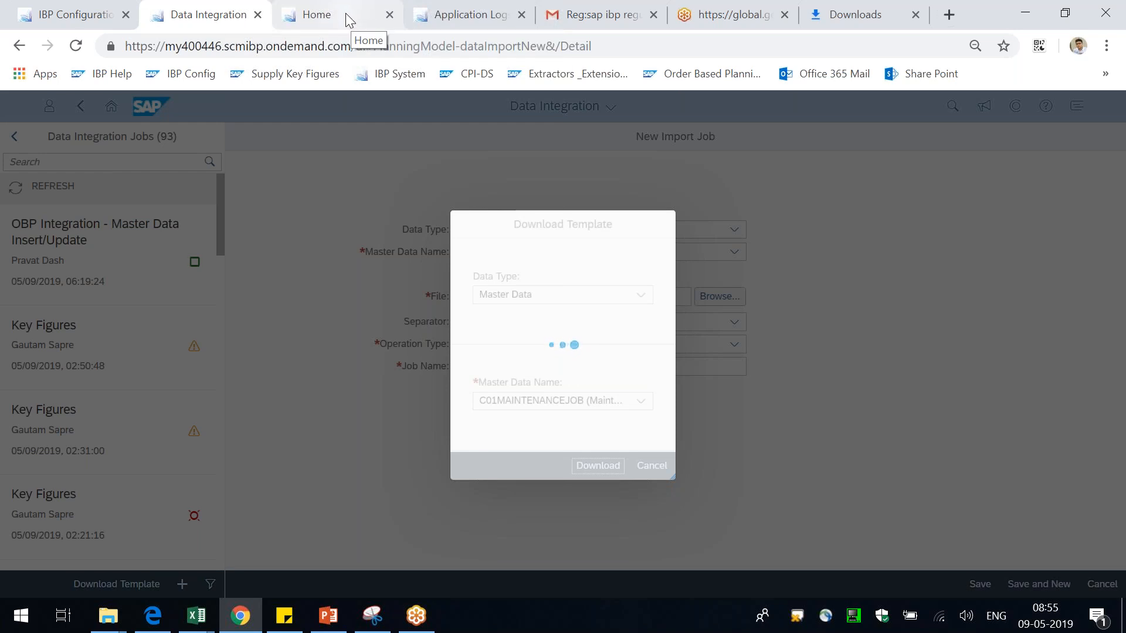
{"action": "left_click", "coordinate": [434, 24]}
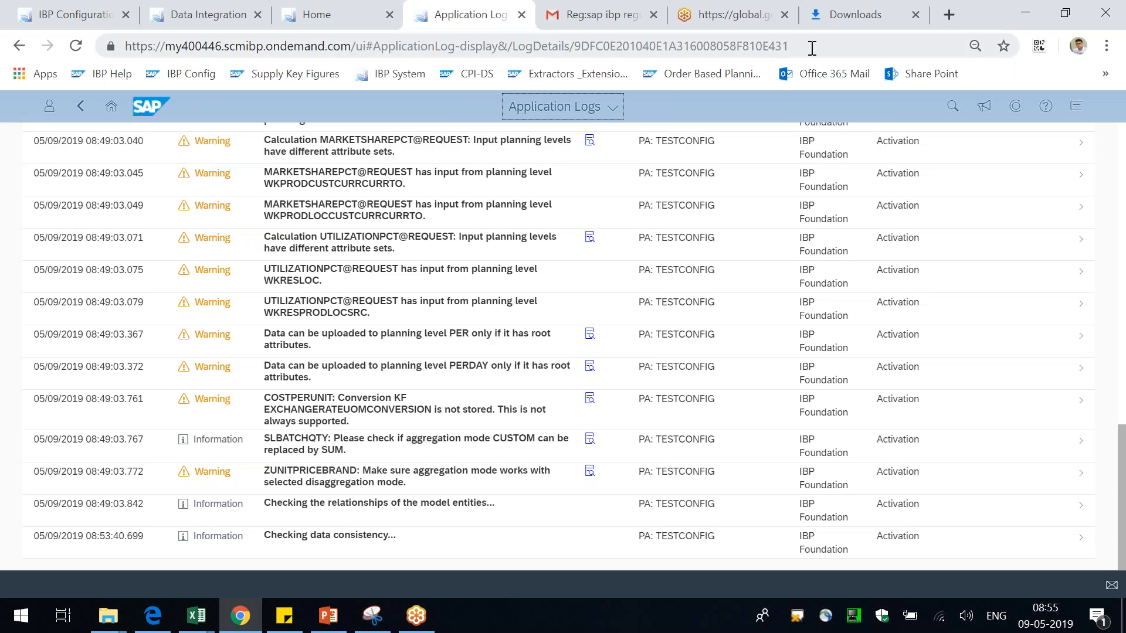
{"action": "left_click", "coordinate": [974, 14]}
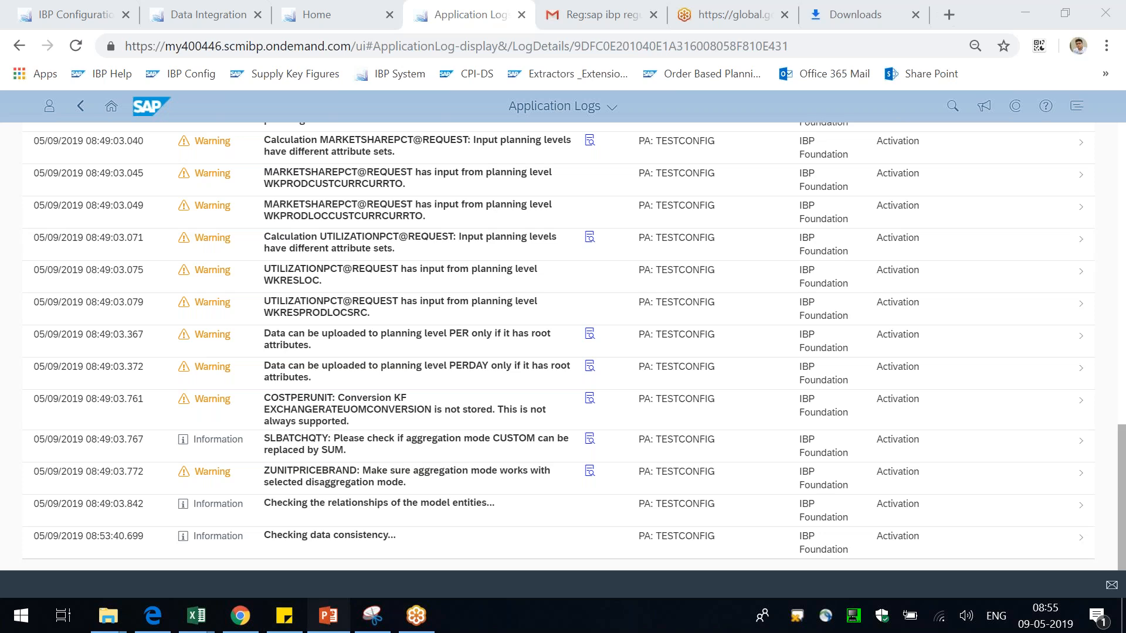
Step: Switch to the PowerPoint presentation, add a new slide after slide 7, and remove its title placeholder
{"action": "left_click", "coordinate": [327, 616]}
{"action": "right_click", "coordinate": [124, 565]}
{"action": "left_click", "coordinate": [160, 535]}
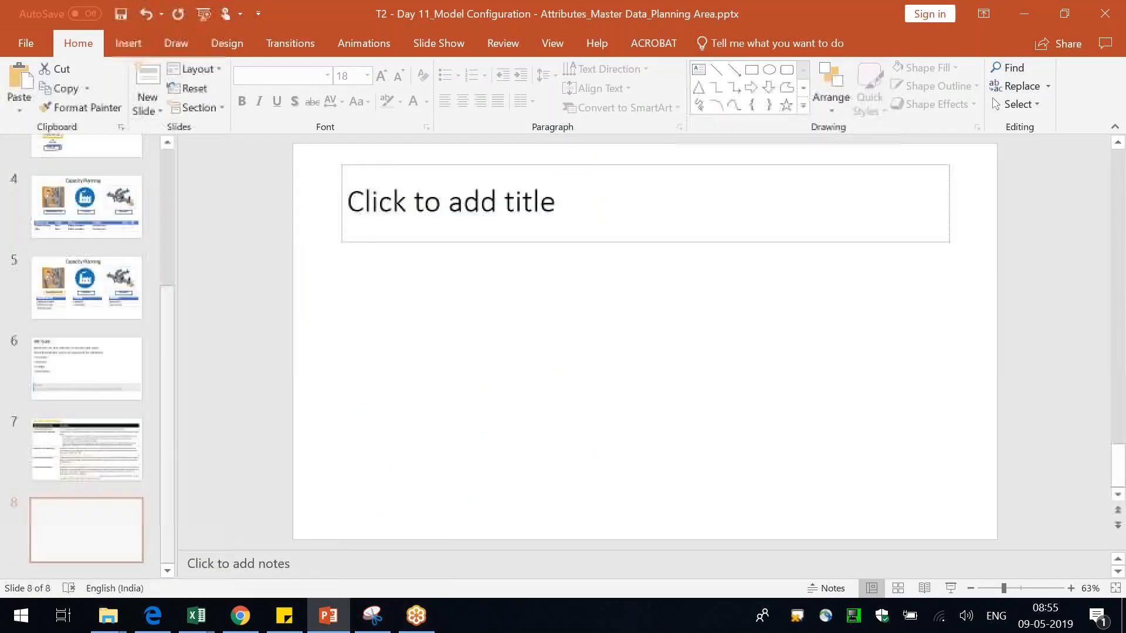
{"action": "left_click", "coordinate": [607, 169]}
{"action": "key", "text": "Escape"}
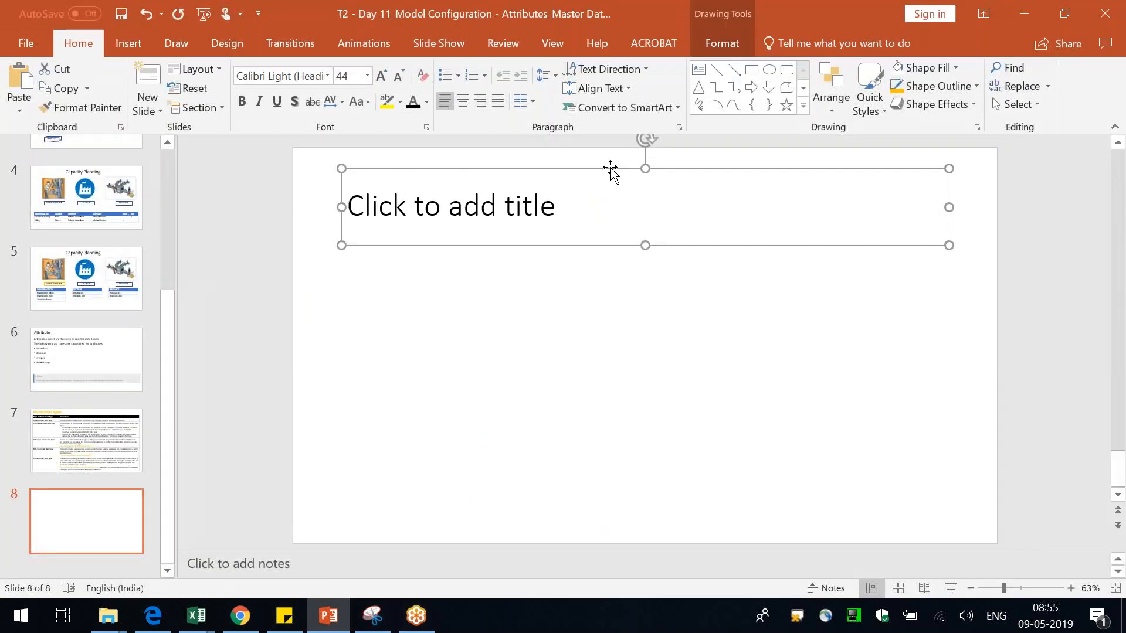
{"action": "key", "text": "Delete"}
Step: Draw a rectangle about 2.68 cm high and 3.56 cm wide in the slide's upper part and label it PRD
{"action": "left_click", "coordinate": [123, 41]}
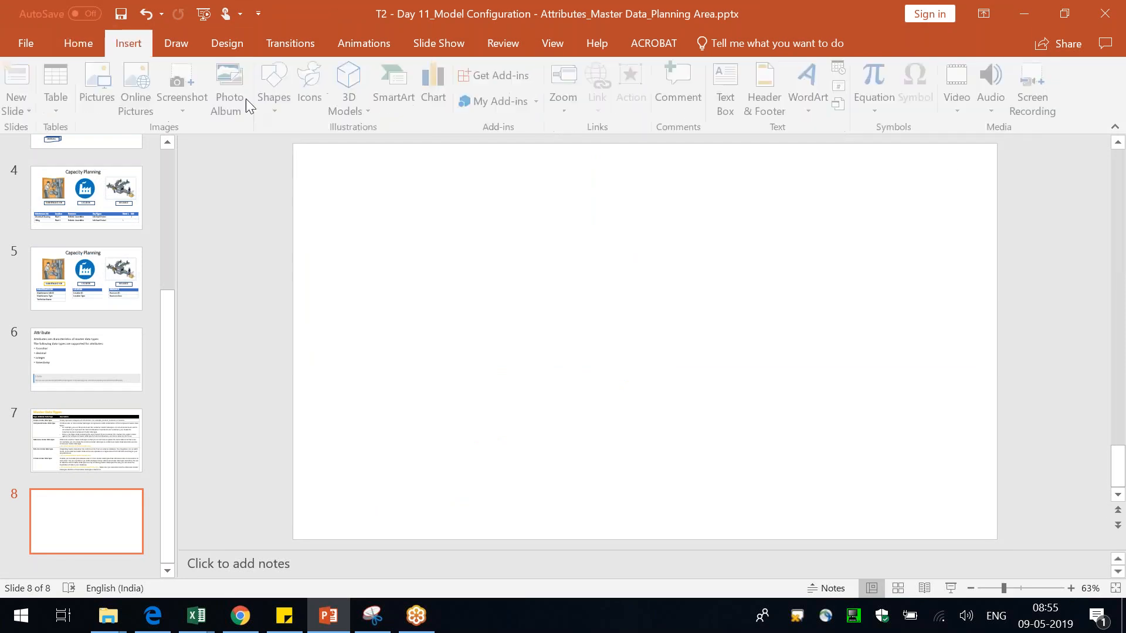
{"action": "left_click", "coordinate": [283, 107]}
{"action": "left_click", "coordinate": [269, 235]}
{"action": "left_click_drag", "start_coordinate": [556, 207], "coordinate": [630, 262]}
{"action": "type", "text": "PRD"}
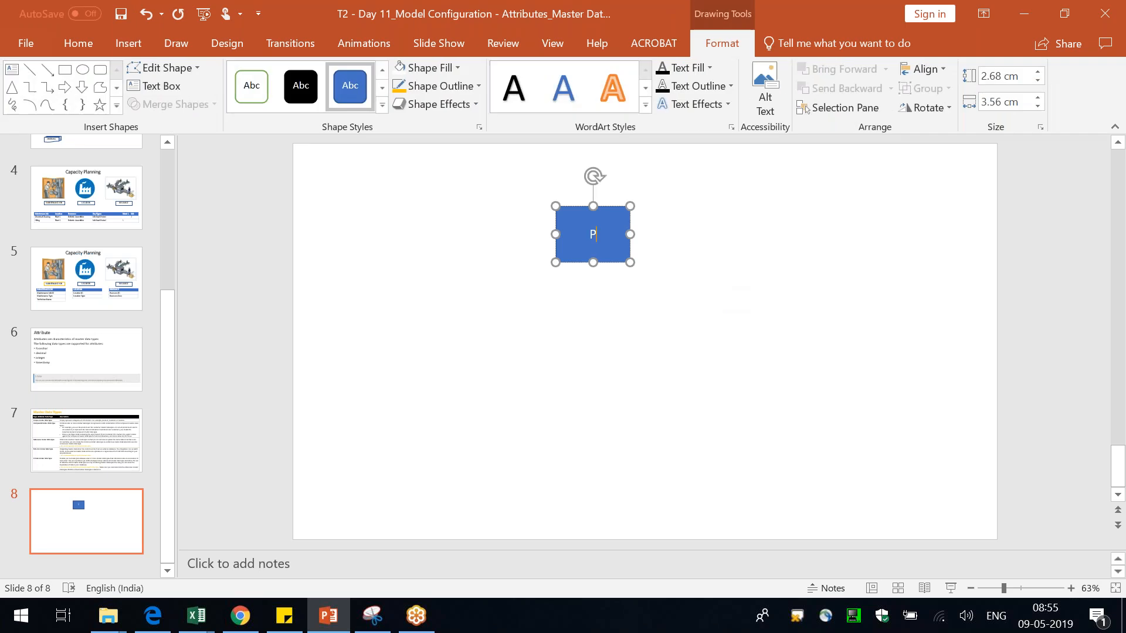
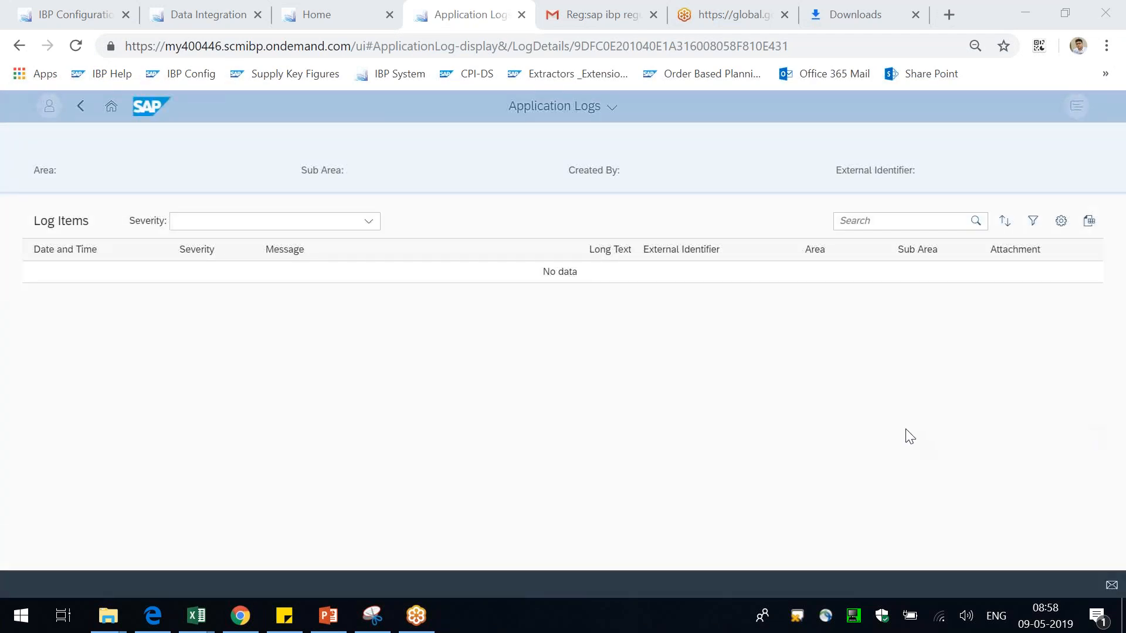
Step: Examine the activation log down to the post-activation entry, reload it, and check the template download in Data Integration
{"action": "scroll", "coordinate": [833, 463], "scroll_direction": "down", "scroll_amount": 5}
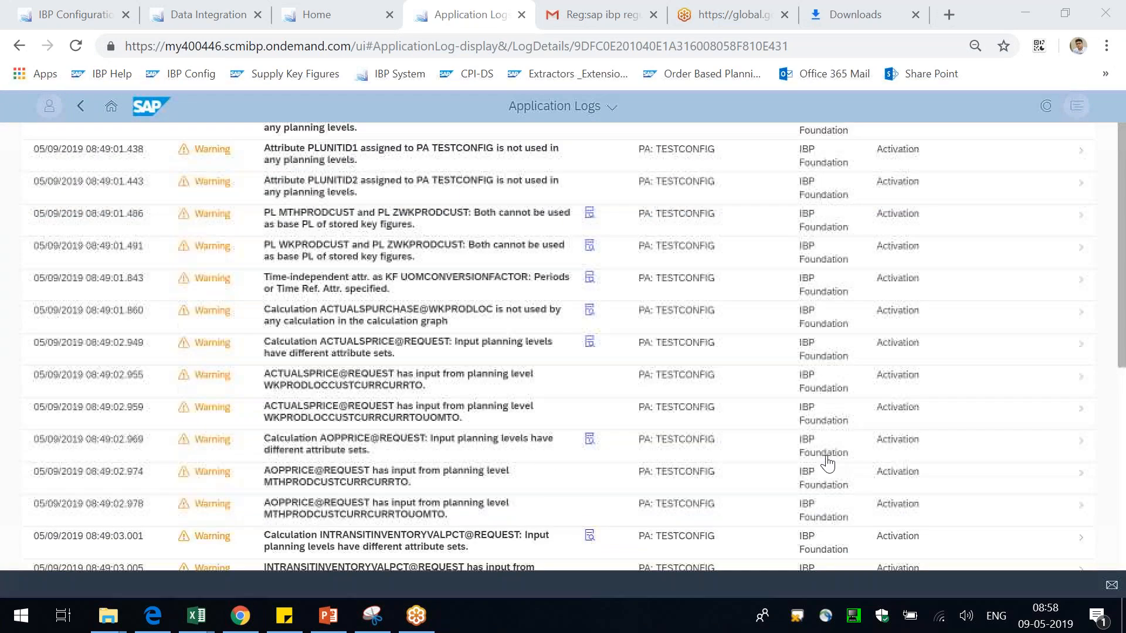
{"action": "left_click_drag", "start_coordinate": [1124, 279], "coordinate": [1124, 536]}
{"action": "left_click_drag", "start_coordinate": [277, 472], "coordinate": [372, 472]}
{"action": "left_click_drag", "start_coordinate": [291, 505], "coordinate": [397, 506]}
{"action": "left_click_drag", "start_coordinate": [299, 536], "coordinate": [368, 536]}
{"action": "left_click", "coordinate": [76, 46]}
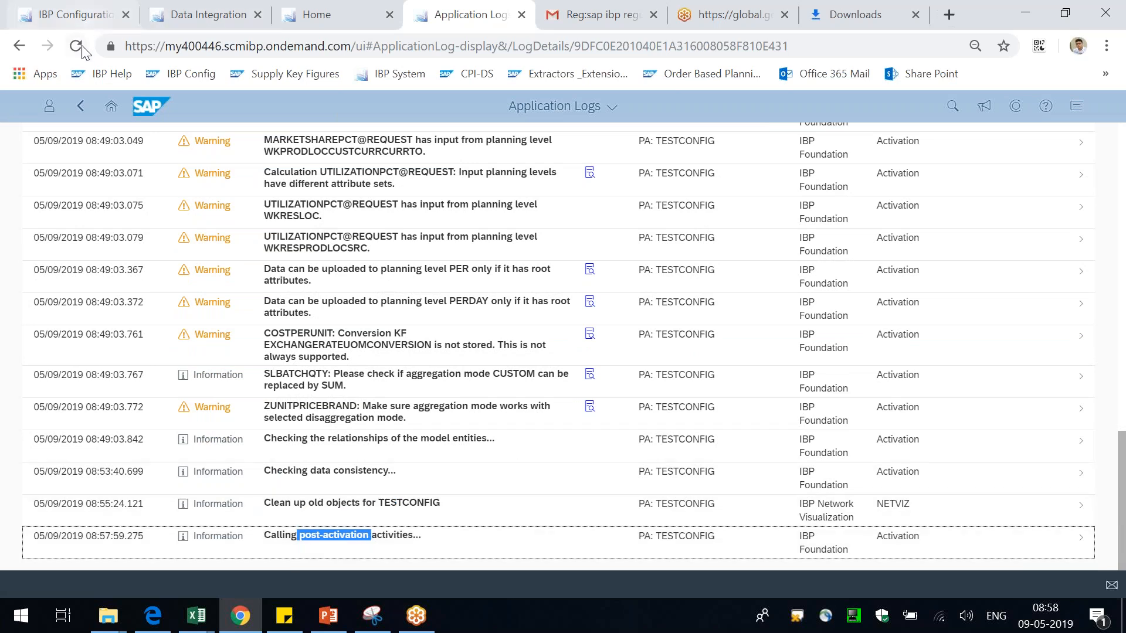
{"action": "left_click", "coordinate": [217, 8]}
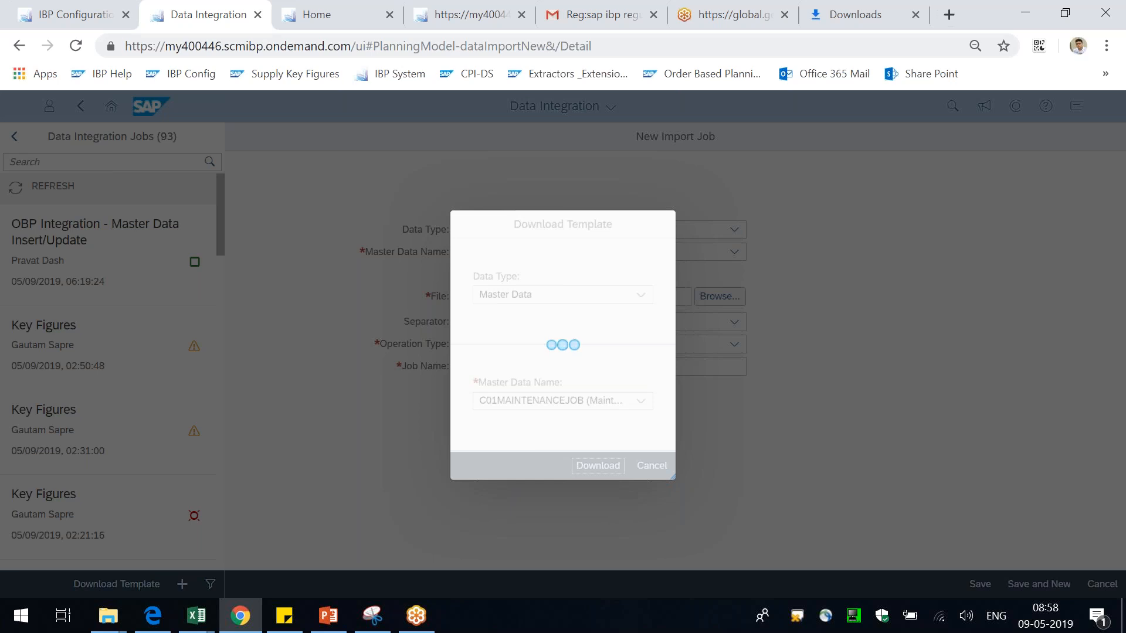
{"action": "left_click", "coordinate": [455, 8]}
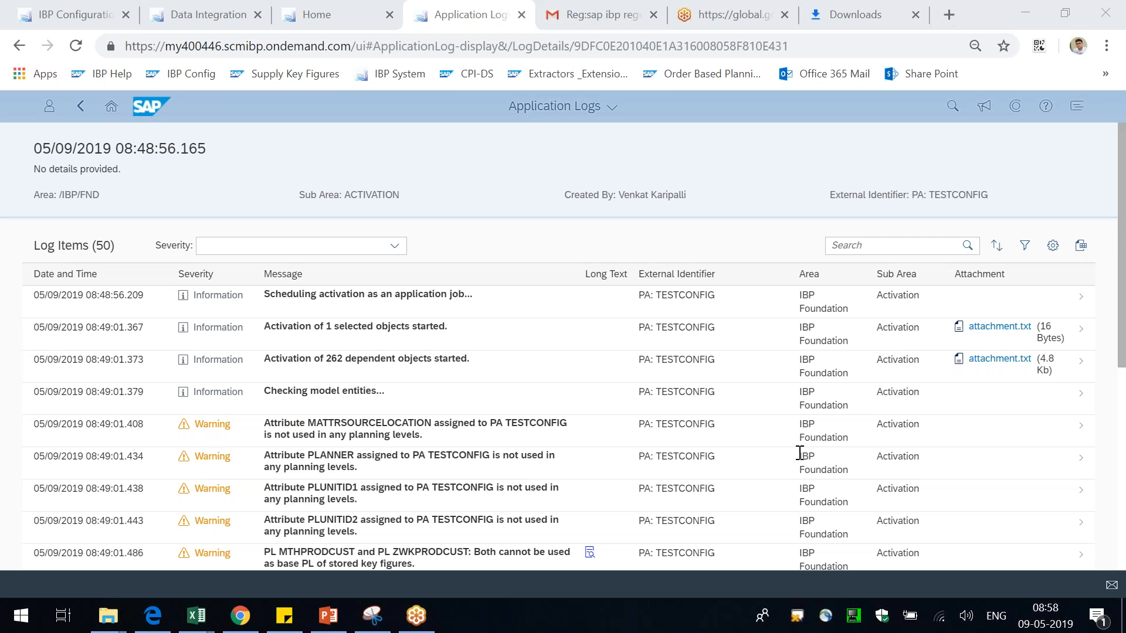
Step: Switch to the PowerPoint presentation and relabel the black Dev PA box as QA PA
{"action": "left_click", "coordinate": [328, 615]}
{"action": "left_click_drag", "start_coordinate": [559, 463], "coordinate": [555, 473]}
{"action": "double_click", "coordinate": [527, 454]}
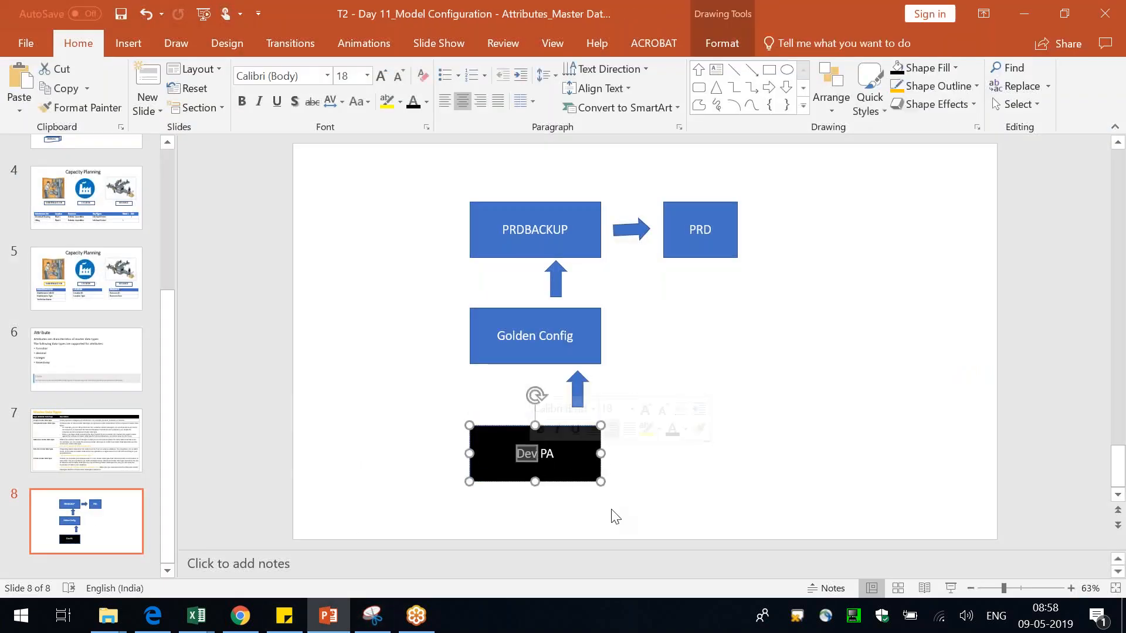
{"action": "type", "text": "QA"}
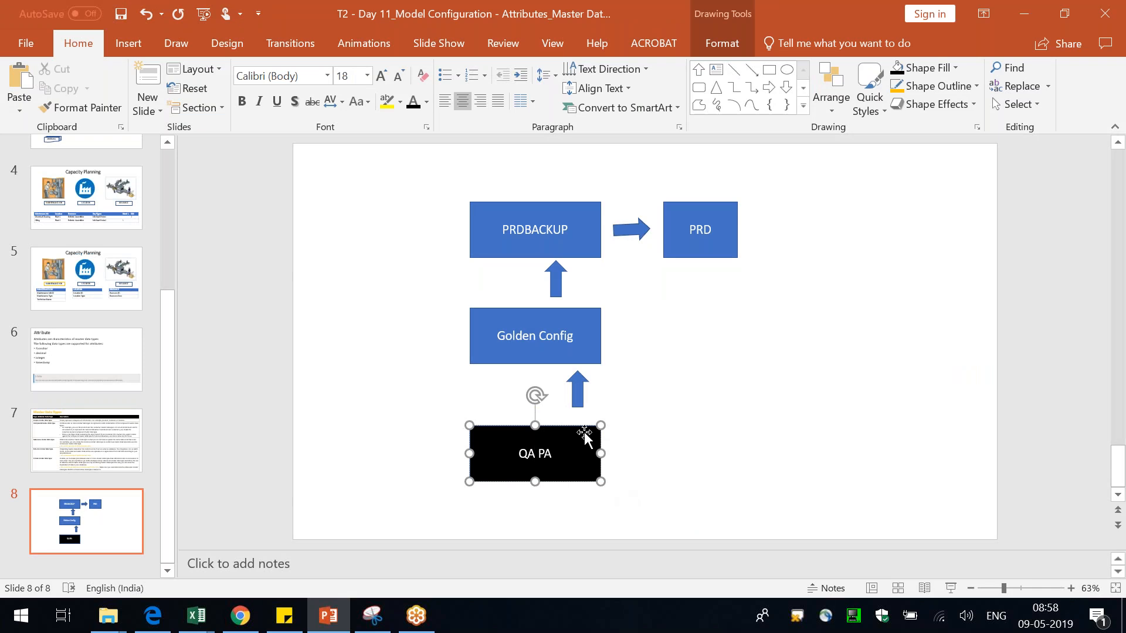
Step: Duplicate the QA PA box, place the copy to its right in the same row, and label it DEV PA
{"action": "key", "text": "ctrl+c"}
{"action": "key", "text": "ctrl+v"}
{"action": "left_click_drag", "start_coordinate": [581, 437], "coordinate": [733, 429]}
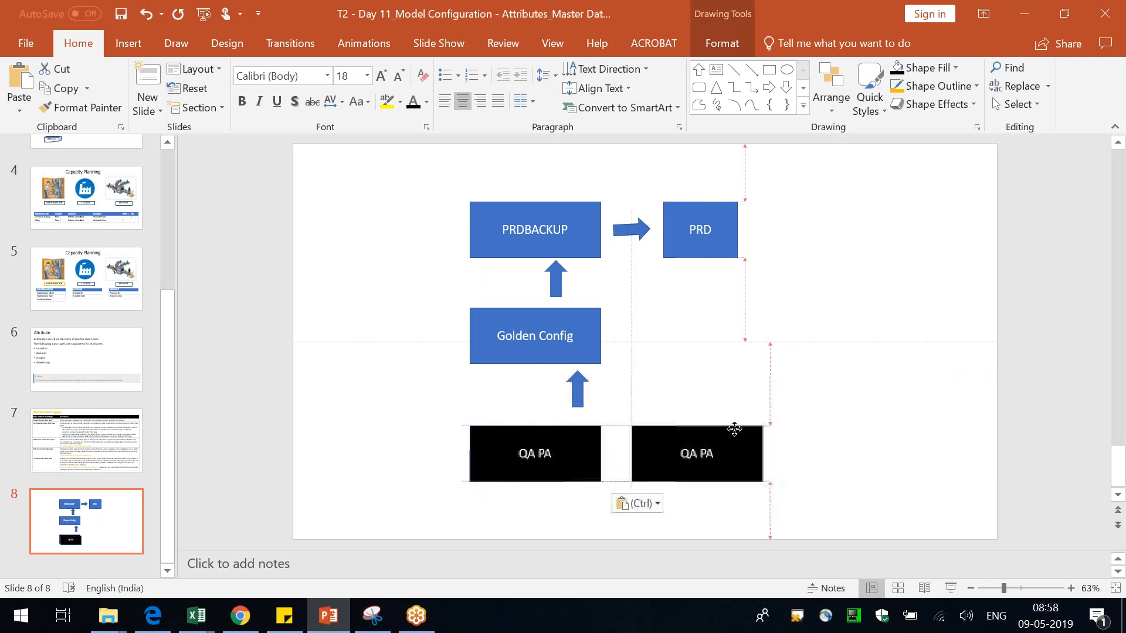
{"action": "left_click", "coordinate": [689, 454]}
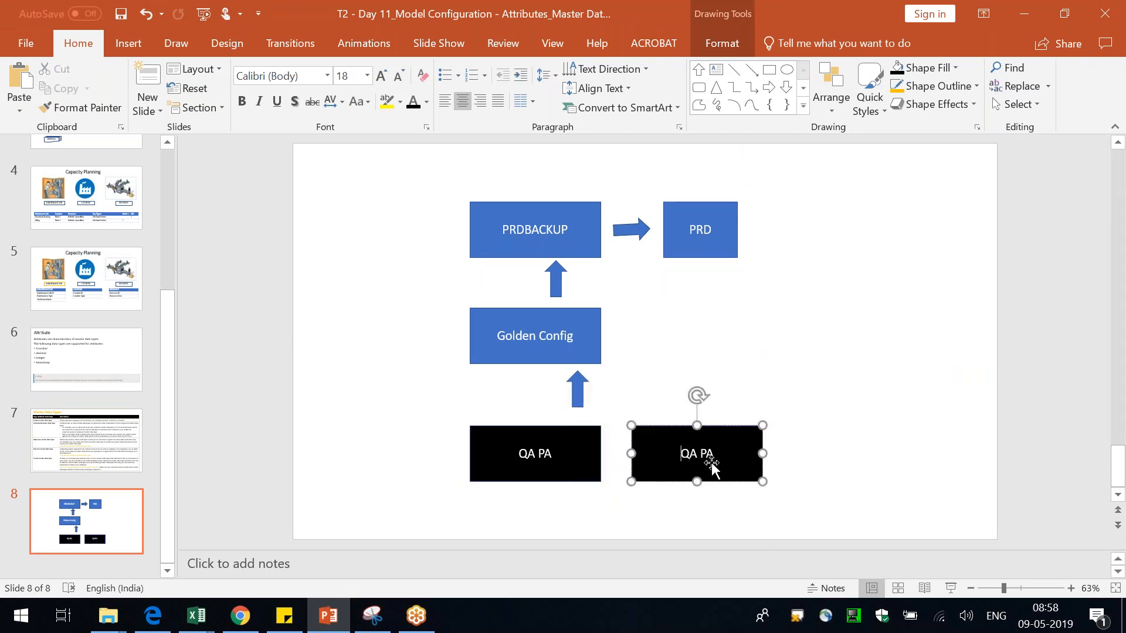
{"action": "key", "text": "shift+Right"}
{"action": "key", "text": "shift+Right"}
{"action": "type", "text": "DEV"}
{"action": "left_click", "coordinate": [598, 457]}
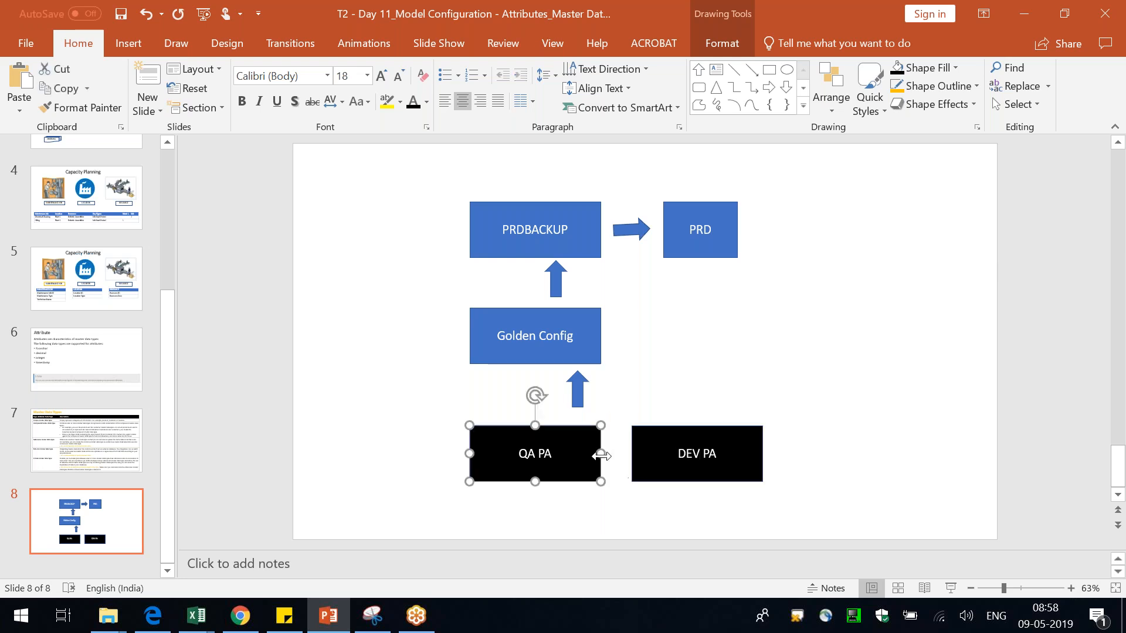
{"action": "left_click", "coordinate": [579, 391]}
{"action": "left_click", "coordinate": [552, 470]}
{"action": "left_click", "coordinate": [571, 317]}
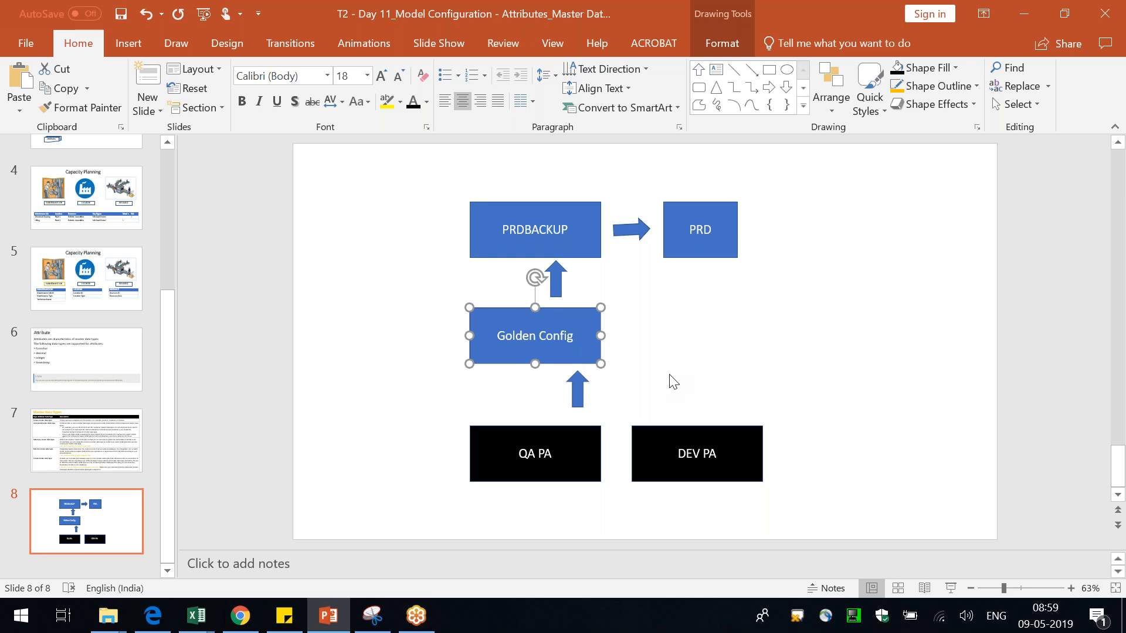
{"action": "key", "text": "Tab"}
{"action": "key", "text": "Tab"}
{"action": "left_click", "coordinate": [585, 253]}
{"action": "left_click", "coordinate": [591, 339]}
Step: Switch to the browser and examine the activation log's newest items, including the profile activation, network view and permission filter entries
{"action": "left_click", "coordinate": [252, 628]}
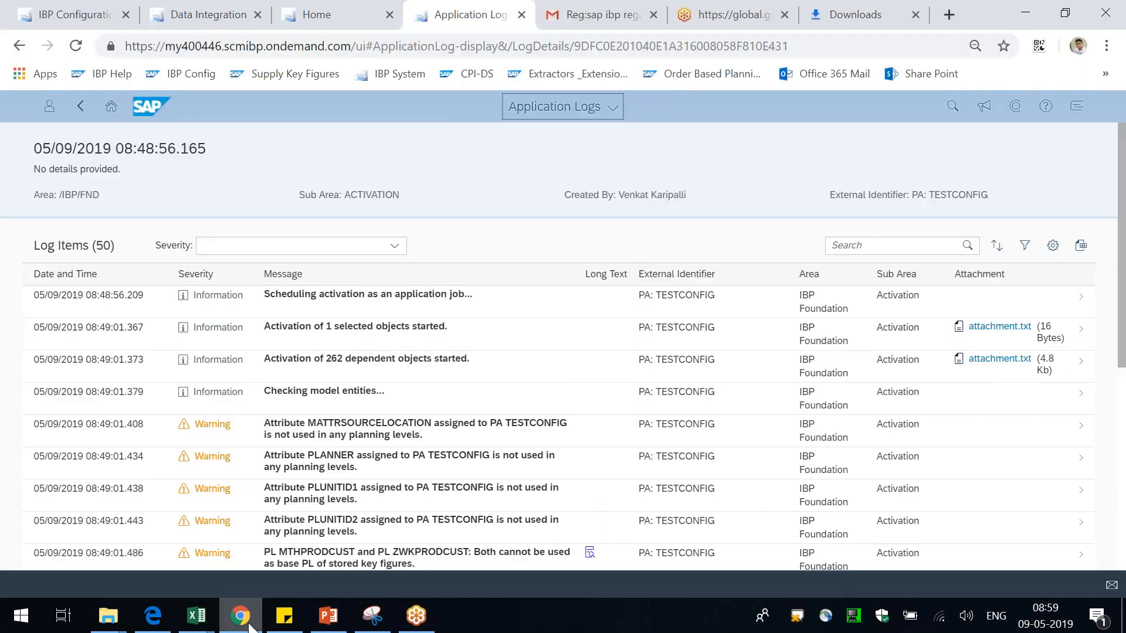
{"action": "scroll", "coordinate": [503, 389], "scroll_direction": "down", "scroll_amount": 7}
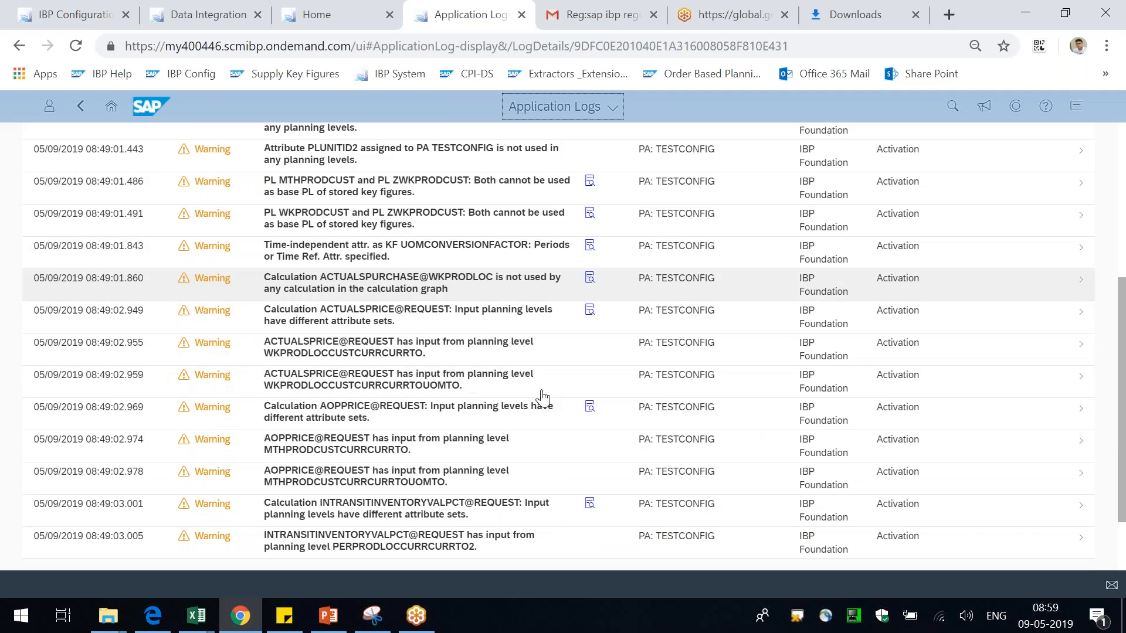
{"action": "scroll", "coordinate": [495, 434], "scroll_direction": "down", "scroll_amount": 8}
{"action": "scroll", "coordinate": [503, 471], "scroll_direction": "down", "scroll_amount": 5}
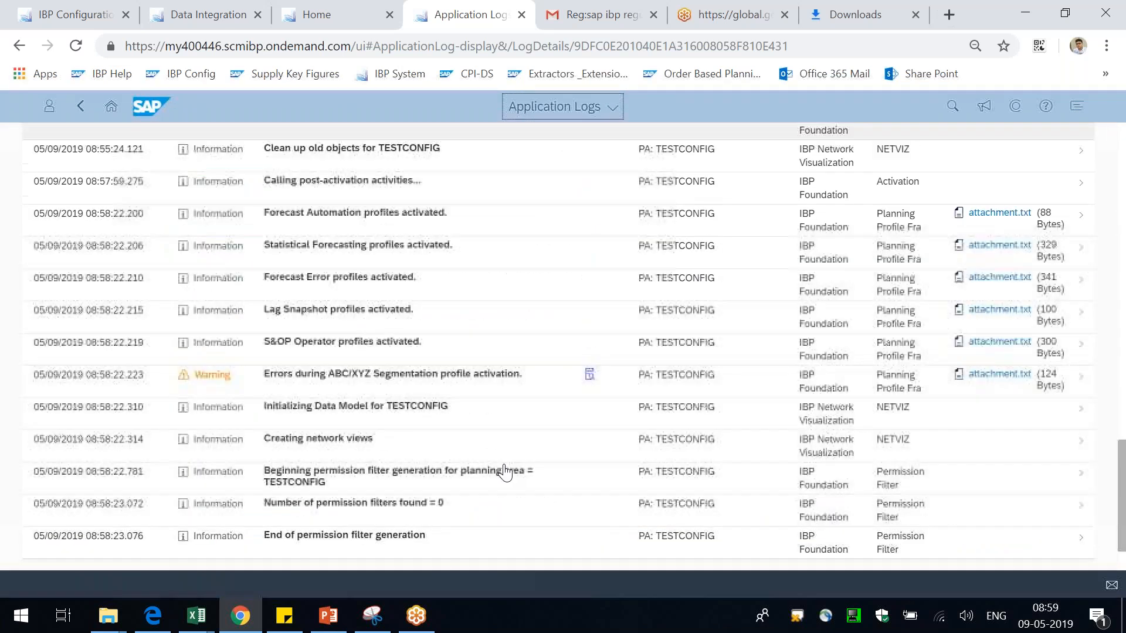
{"action": "left_click_drag", "start_coordinate": [284, 540], "coordinate": [387, 544]}
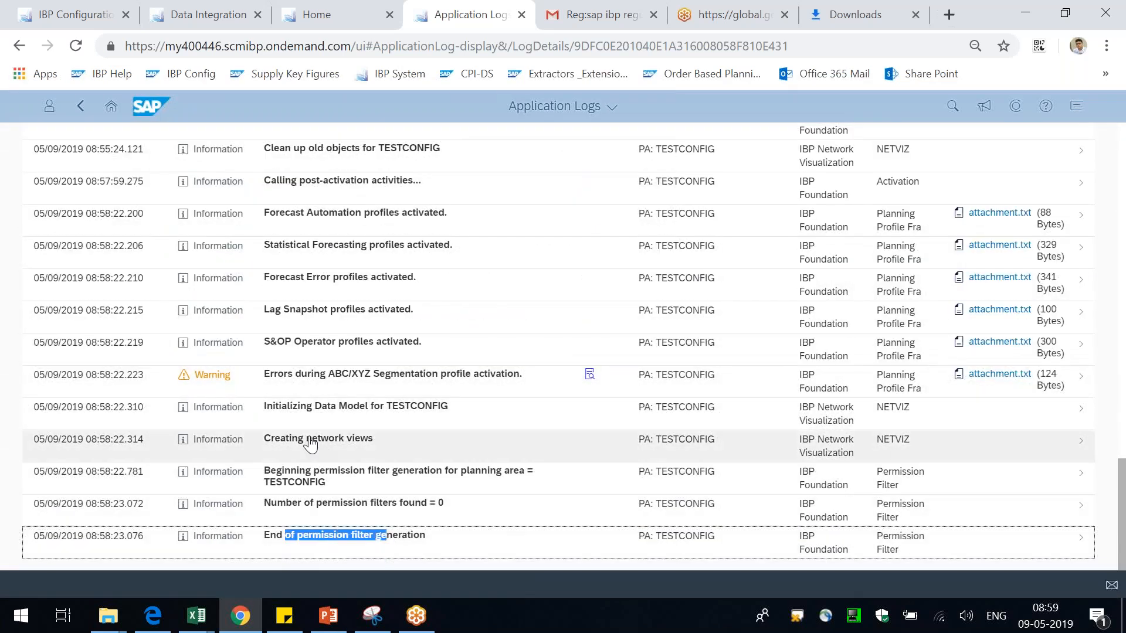
{"action": "left_click_drag", "start_coordinate": [305, 438], "coordinate": [374, 440]}
{"action": "left_click_drag", "start_coordinate": [320, 278], "coordinate": [417, 278]}
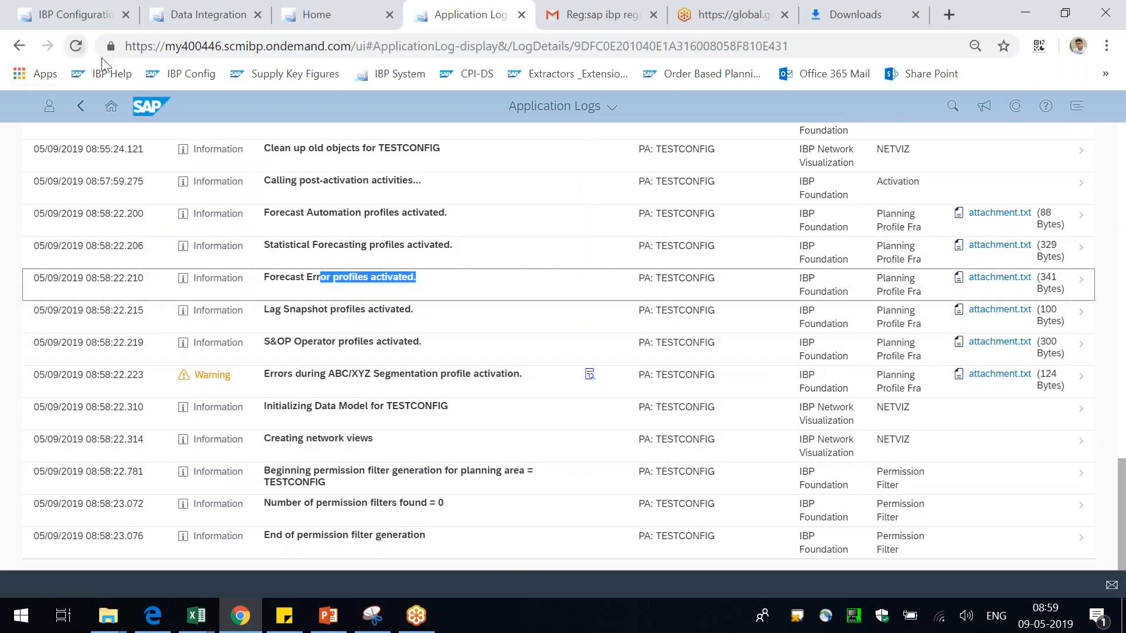
Step: Reload the activation log, go through its items again, and check the Maintenance Job template download in Data Integration
{"action": "left_click", "coordinate": [76, 46]}
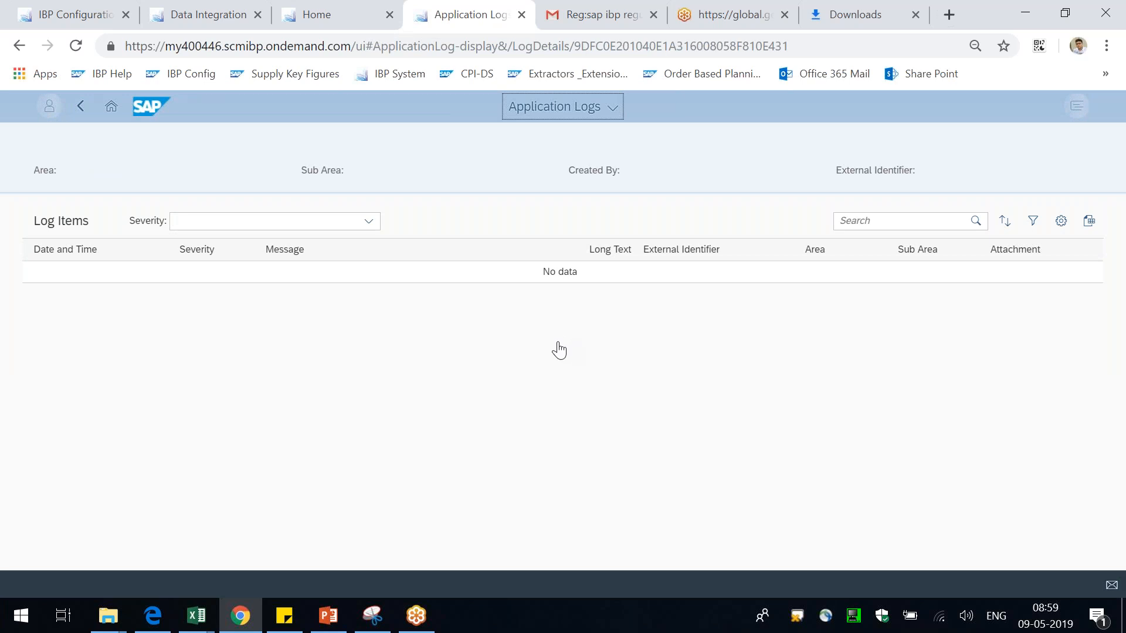
{"action": "scroll", "coordinate": [559, 358], "scroll_direction": "down", "scroll_amount": 6}
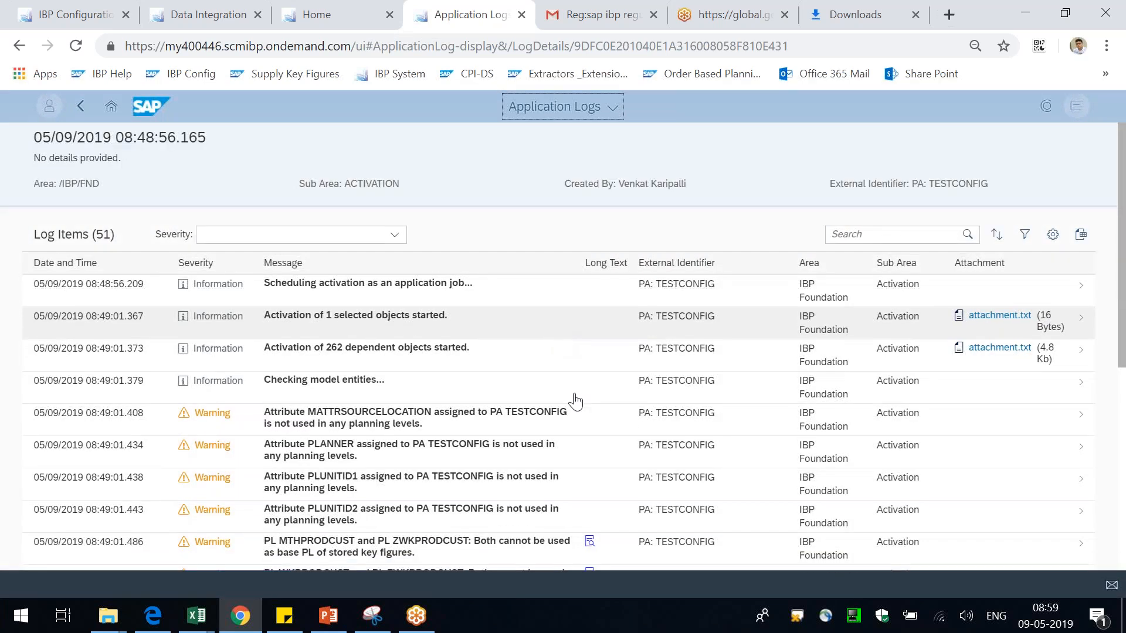
{"action": "scroll", "coordinate": [475, 496], "scroll_direction": "down", "scroll_amount": 15}
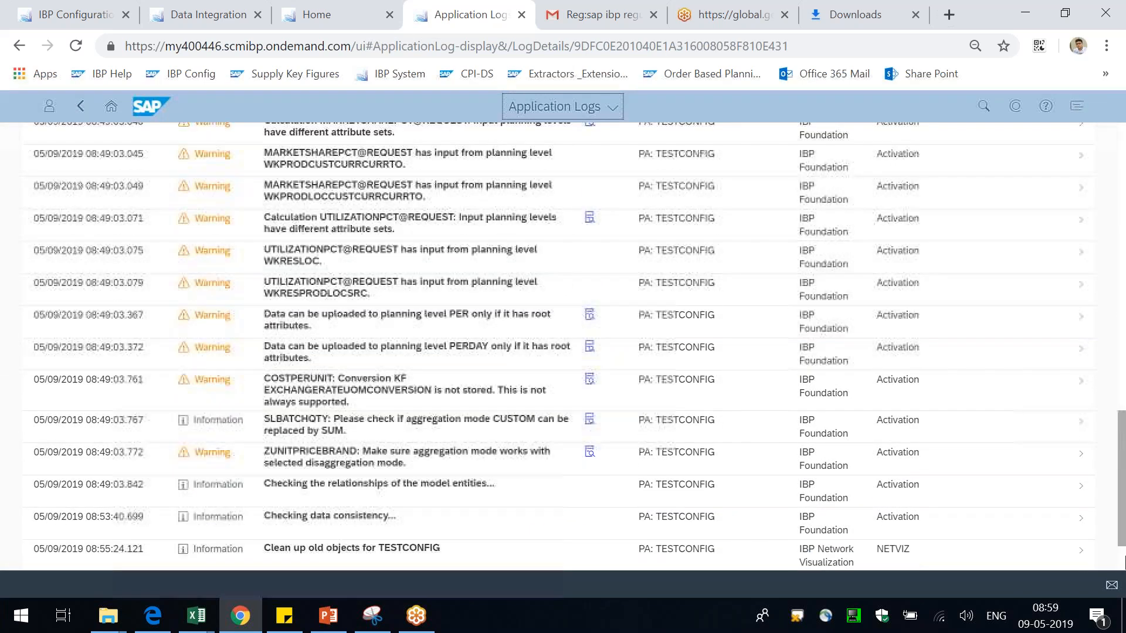
{"action": "mouse_move", "coordinate": [196, 616]}
{"action": "left_click", "coordinate": [200, 15]}
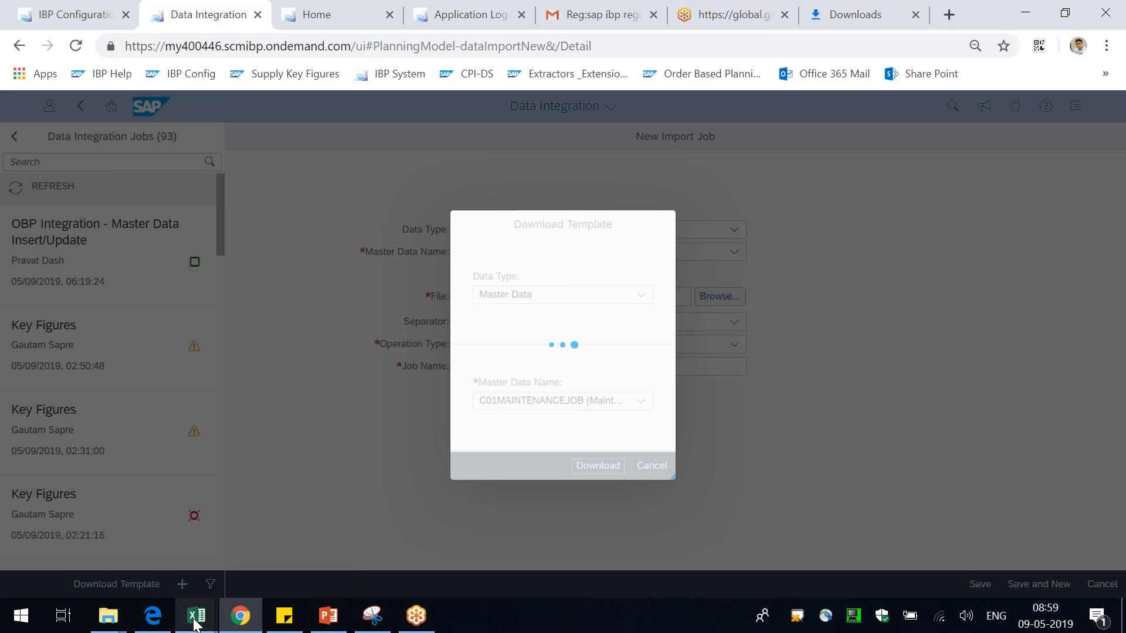
Step: Switch to the Planning View Heuristic workbook in Excel and log on to IBP for planning area TESTCONFIG
{"action": "mouse_move", "coordinate": [197, 614]}
{"action": "left_click", "coordinate": [135, 558]}
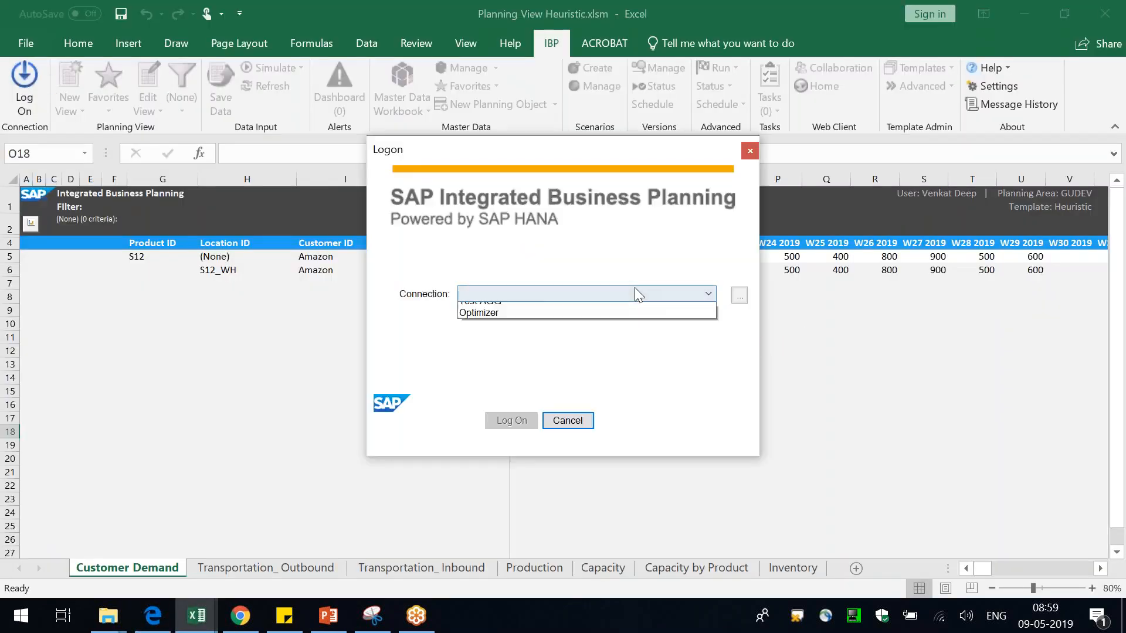
{"action": "left_click", "coordinate": [633, 293]}
{"action": "left_click", "coordinate": [497, 321]}
{"action": "left_click", "coordinate": [510, 420]}
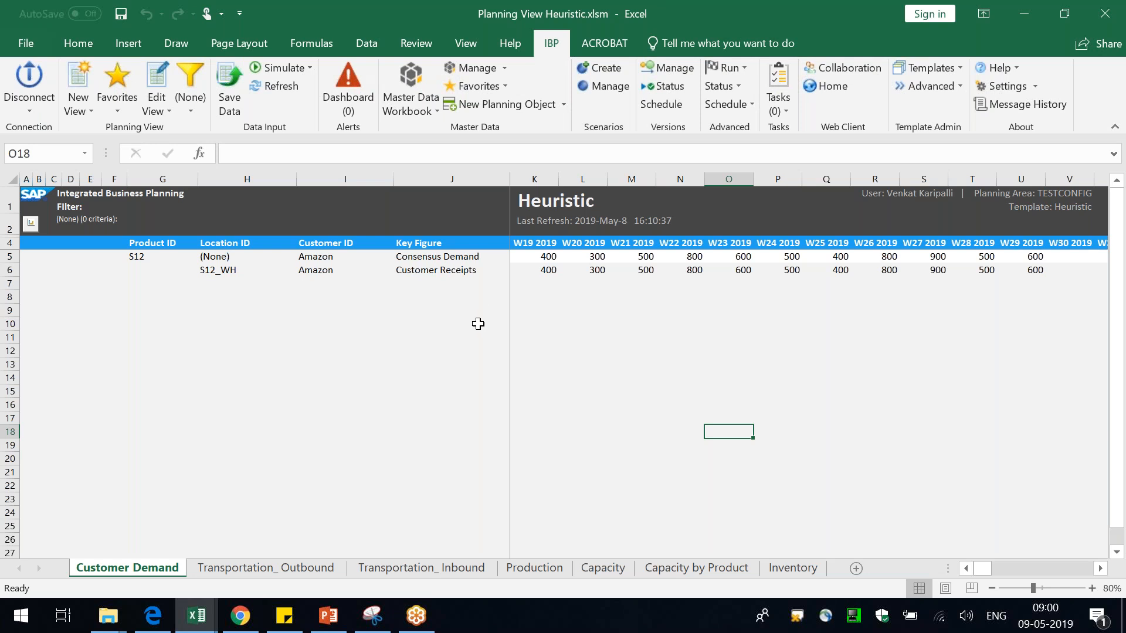
Step: Start a master data workbook and set its first sheet to the Maintenance Job type with editing enabled
{"action": "left_click", "coordinate": [410, 78]}
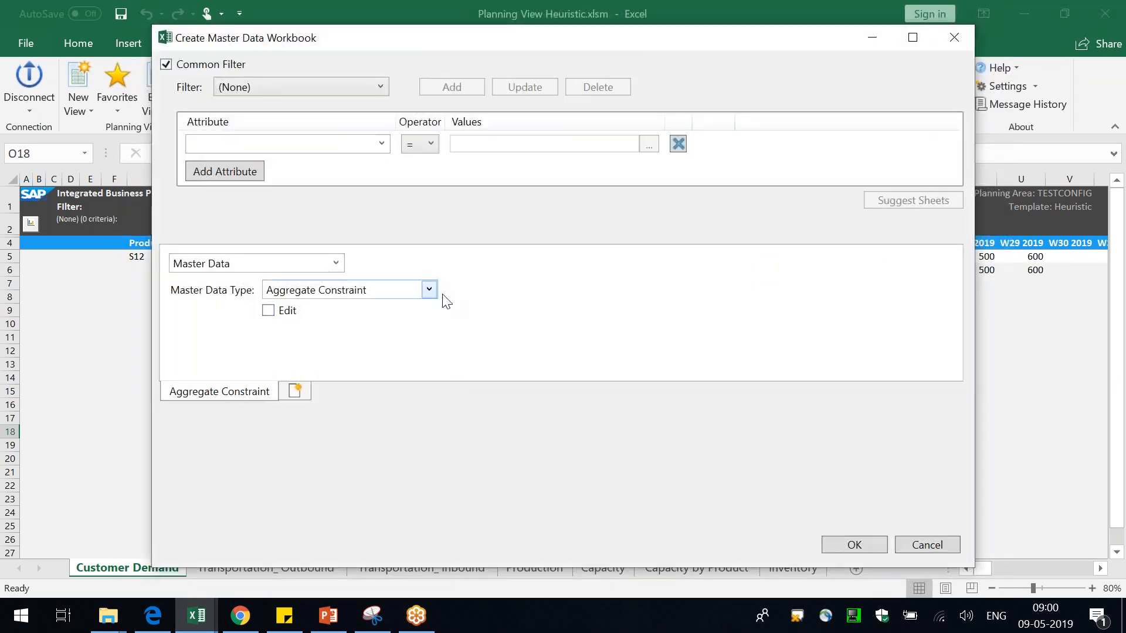
{"action": "left_click", "coordinate": [429, 289]}
{"action": "type", "text": "Maintenance Job"}
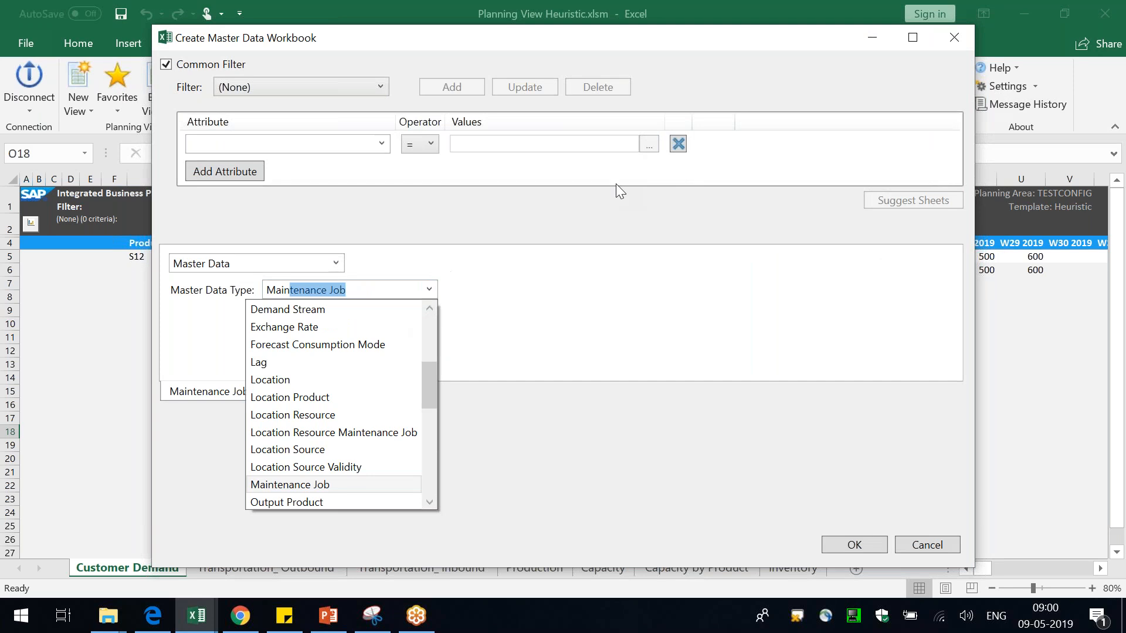
{"action": "key", "text": "Return"}
{"action": "left_click", "coordinate": [288, 310]}
Step: Add a second sheet to the master data workbook for the Location type with editing enabled
{"action": "left_click", "coordinate": [276, 390]}
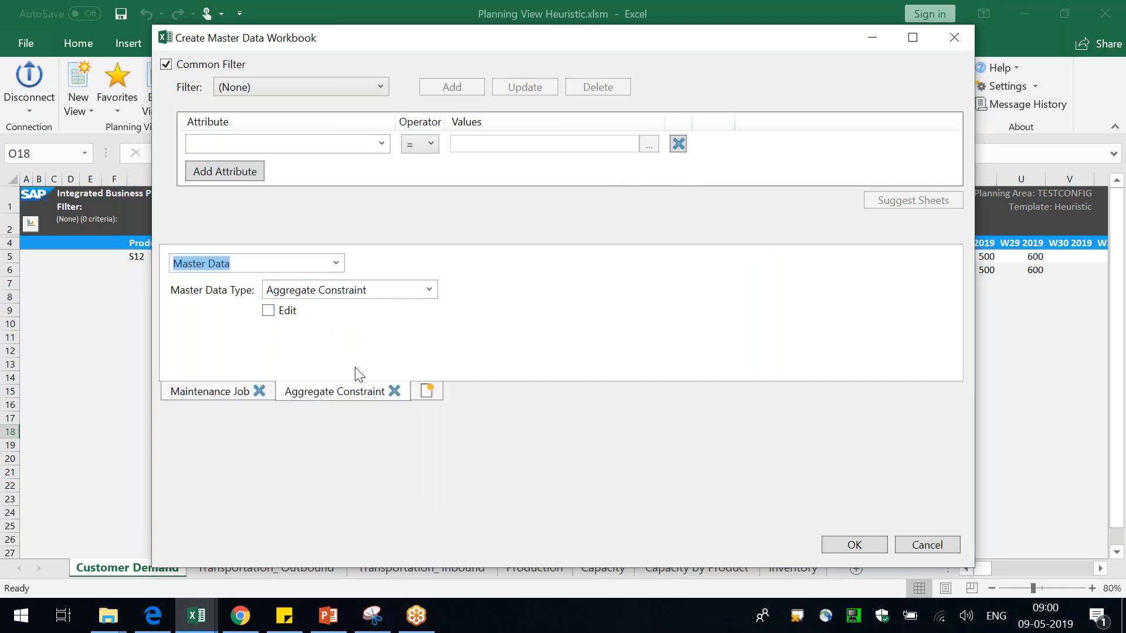
{"action": "left_click", "coordinate": [430, 288]}
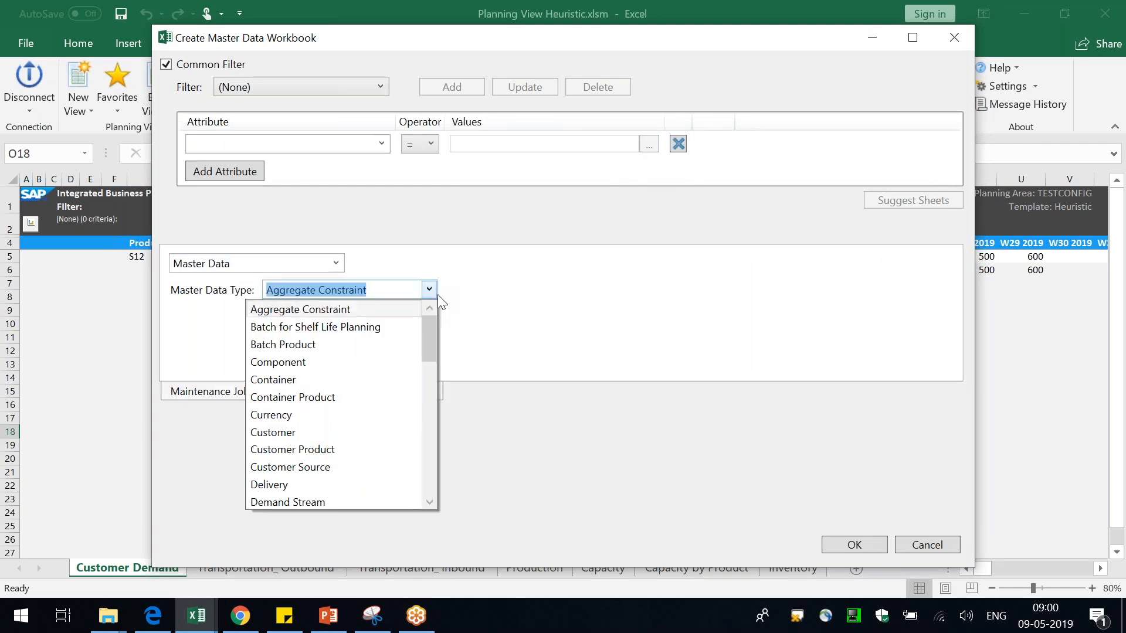
{"action": "type", "text": "Location"}
{"action": "key", "text": "Return"}
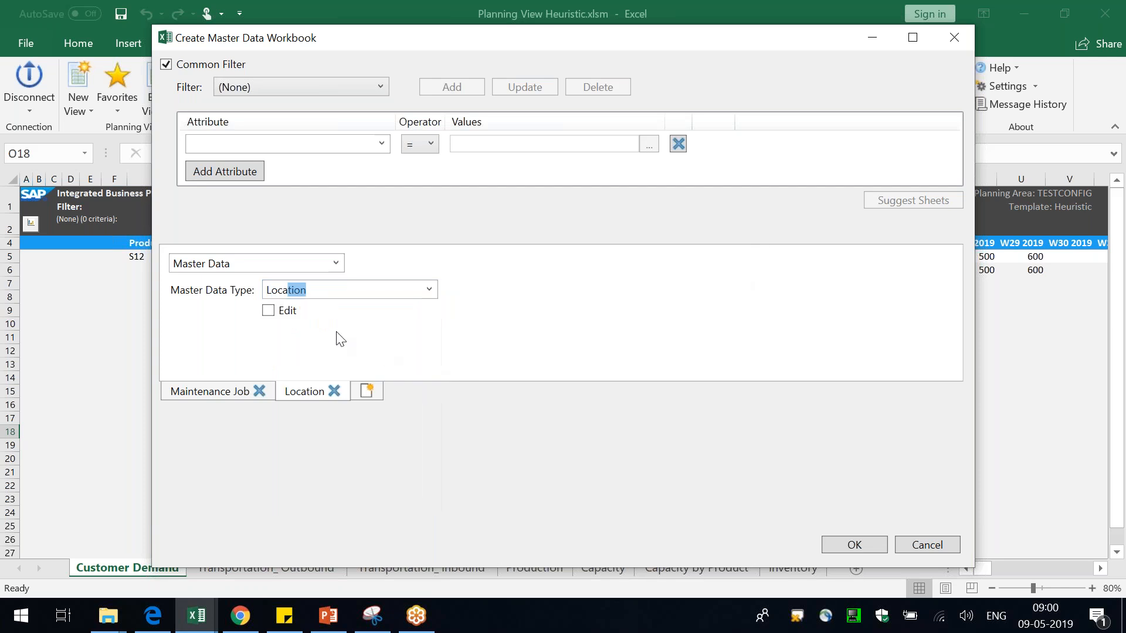
{"action": "left_click", "coordinate": [288, 311]}
Step: Add a third sheet for the Resource master data type with editing enabled
{"action": "left_click", "coordinate": [367, 392]}
{"action": "left_click", "coordinate": [369, 292]}
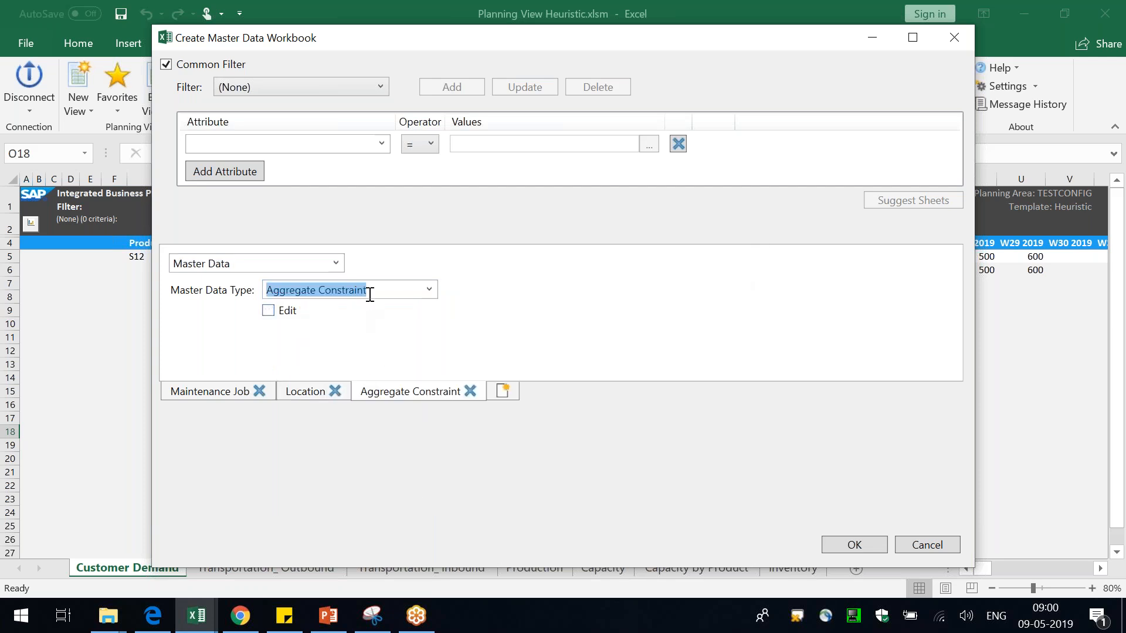
{"action": "type", "text": "Resource"}
{"action": "left_click", "coordinate": [287, 312]}
Step: Add a fourth sheet for the Location Resource Maintenance Job type with editing enabled
{"action": "left_click", "coordinate": [450, 390]}
{"action": "key", "text": "Tab"}
{"action": "type", "text": "Location"}
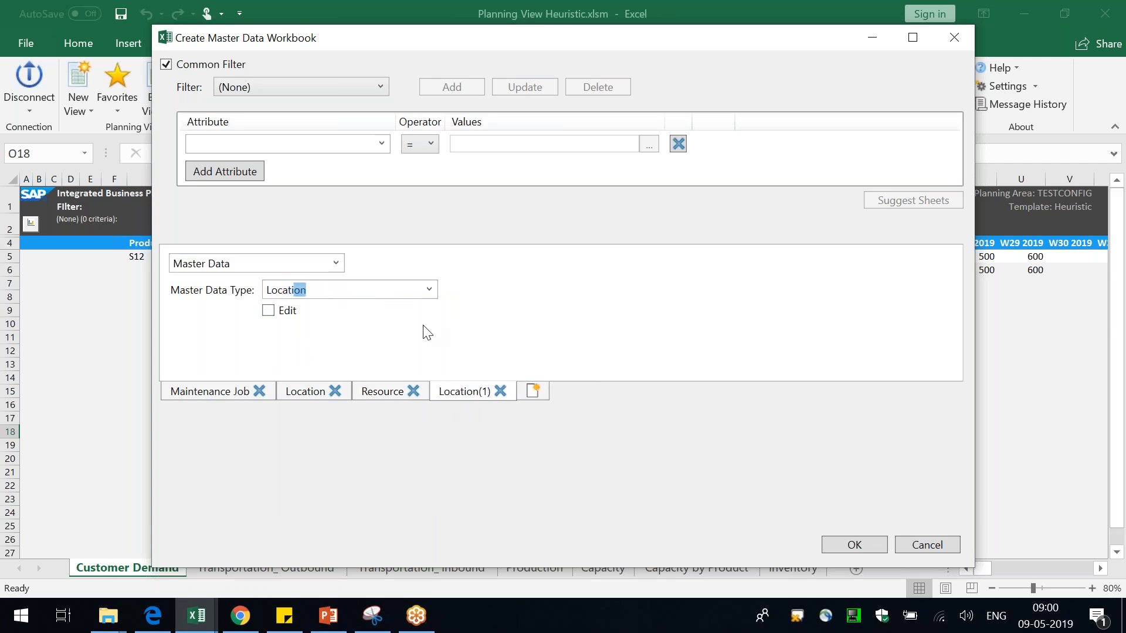
{"action": "type", "text": " Res mource"}
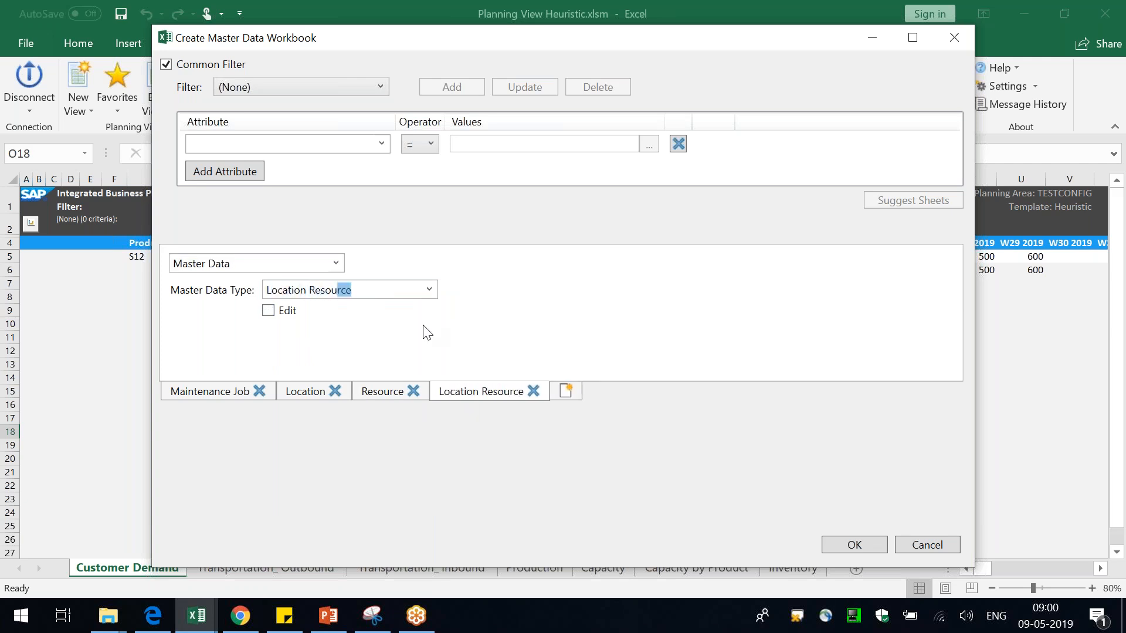
{"action": "type", "text": " M"}
{"action": "left_click", "coordinate": [287, 312]}
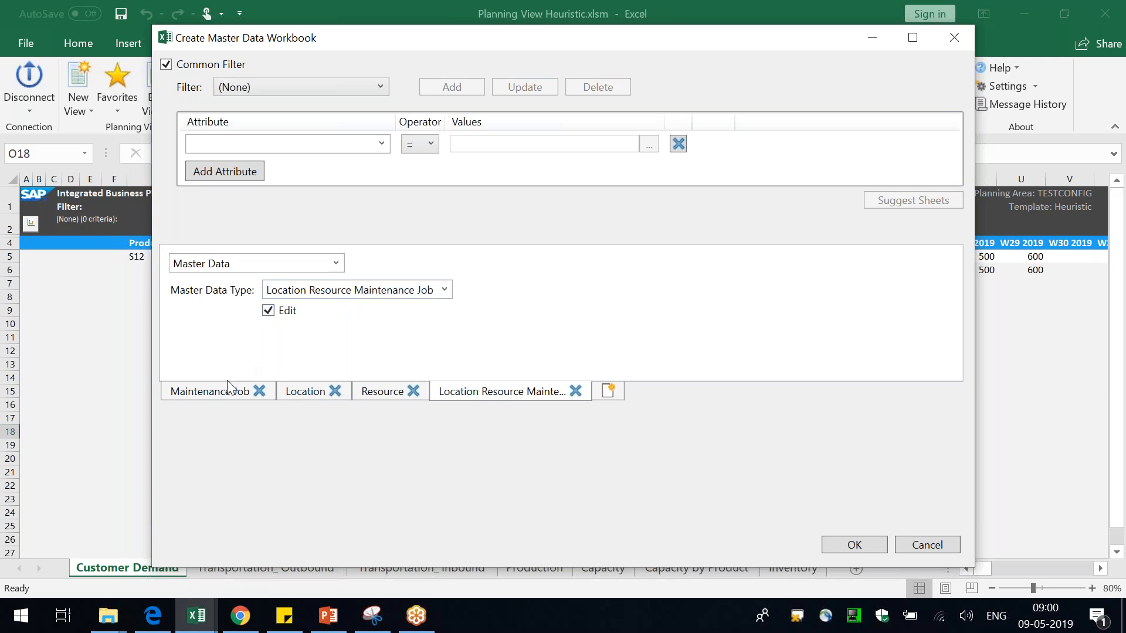
Step: Create the master data workbook from the four configured sheets and dismiss the information notice
{"action": "left_click", "coordinate": [267, 398]}
{"action": "left_click", "coordinate": [854, 545]}
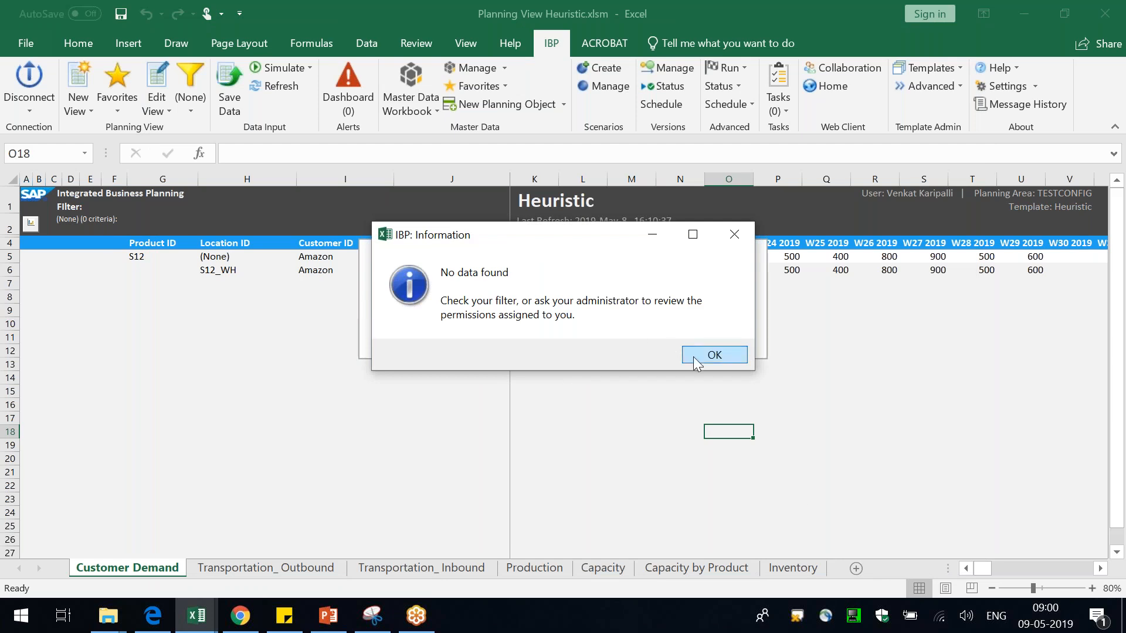
{"action": "left_click", "coordinate": [735, 353]}
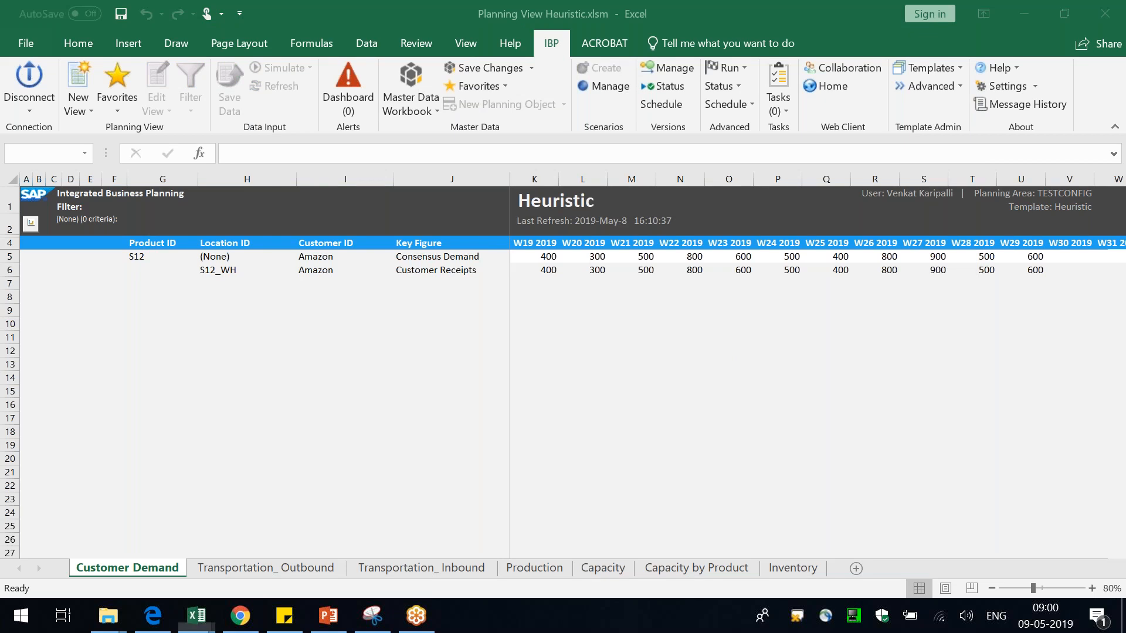
Step: Enter Chemical Cleaning, Dry Vaccum Service and Oiling as the first three Maintenance Job IDs, starting in B3
{"action": "type", "text": "C"}
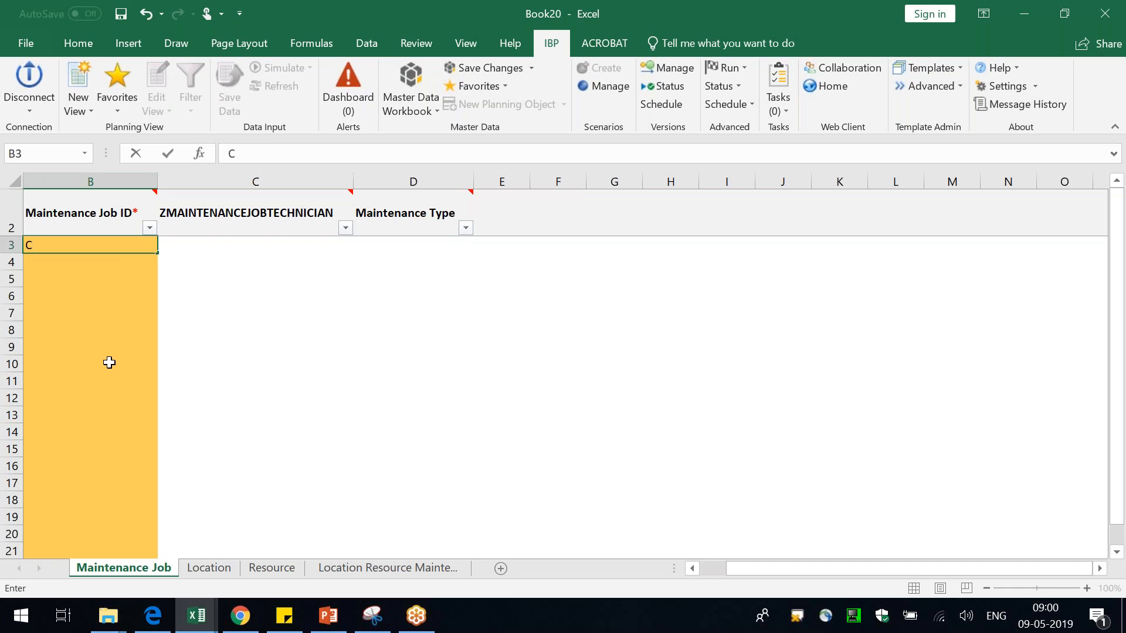
{"action": "mouse_move", "coordinate": [135, 210]}
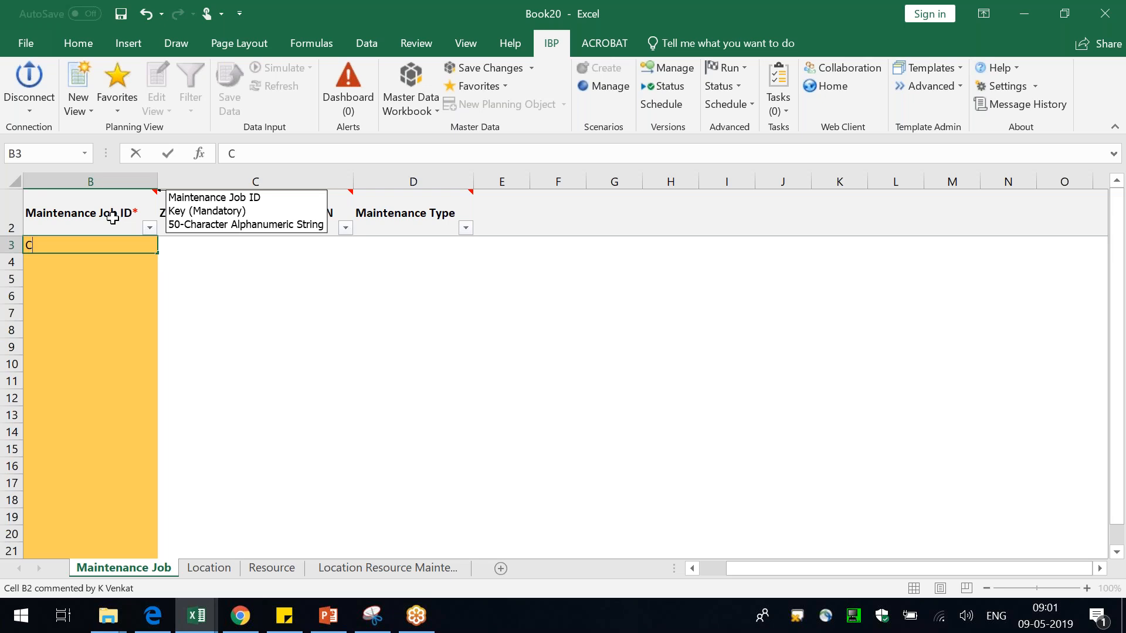
{"action": "type", "text": "hemical Cleaning"}
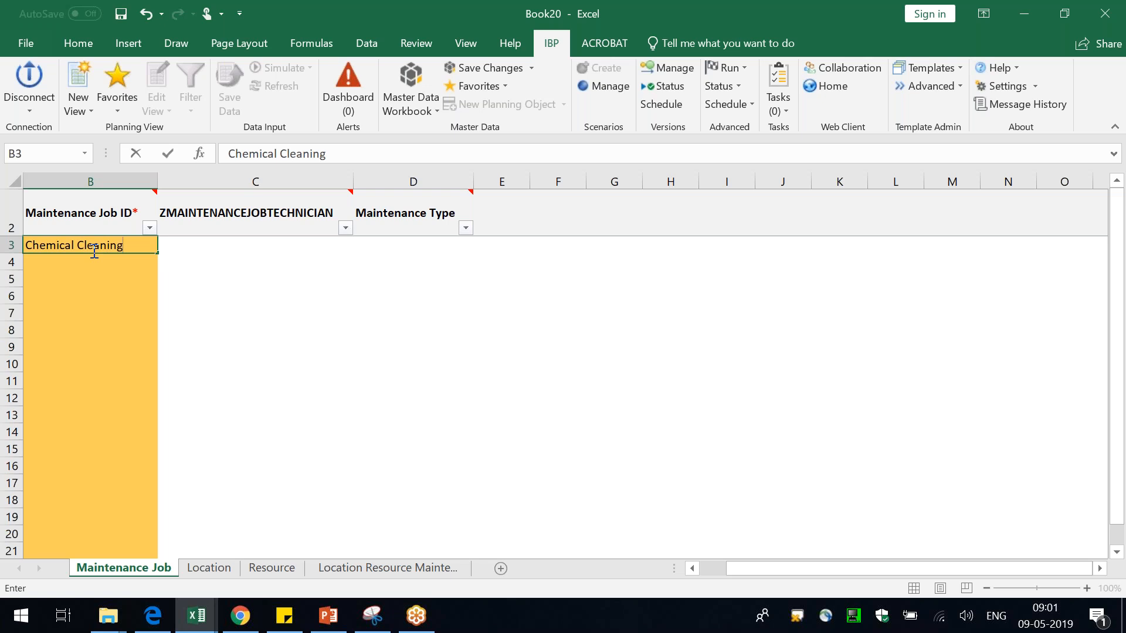
{"action": "key", "text": "Return"}
{"action": "type", "text": "Dry "}
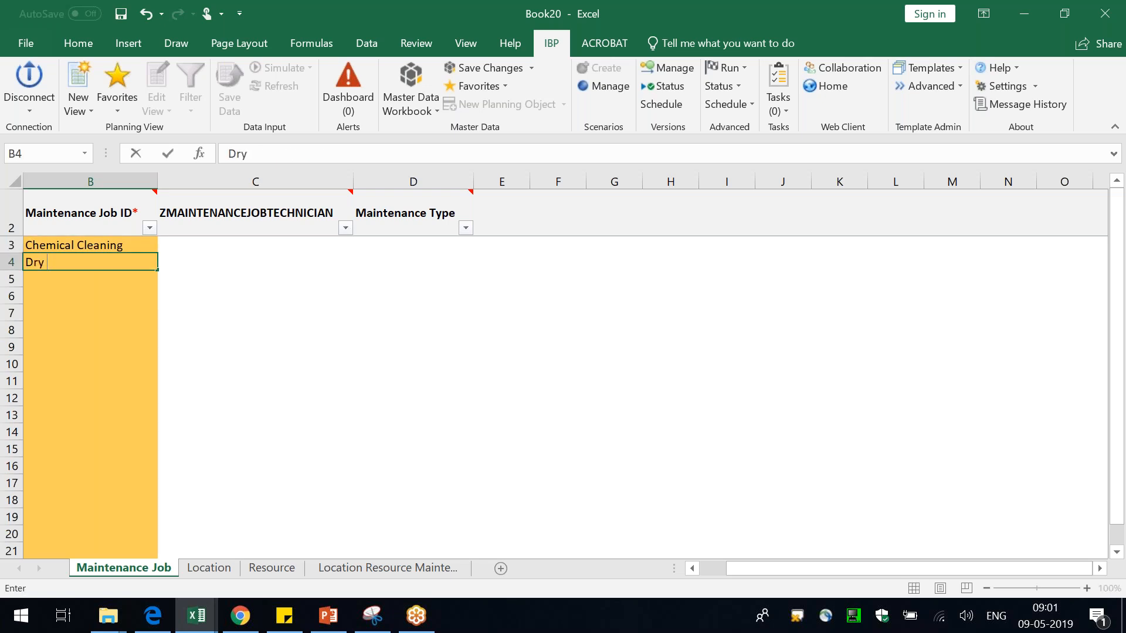
{"action": "type", "text": "Vaccum Service"}
{"action": "key", "text": "Return"}
{"action": "type", "text": "Oiling"}
{"action": "key", "text": "Return"}
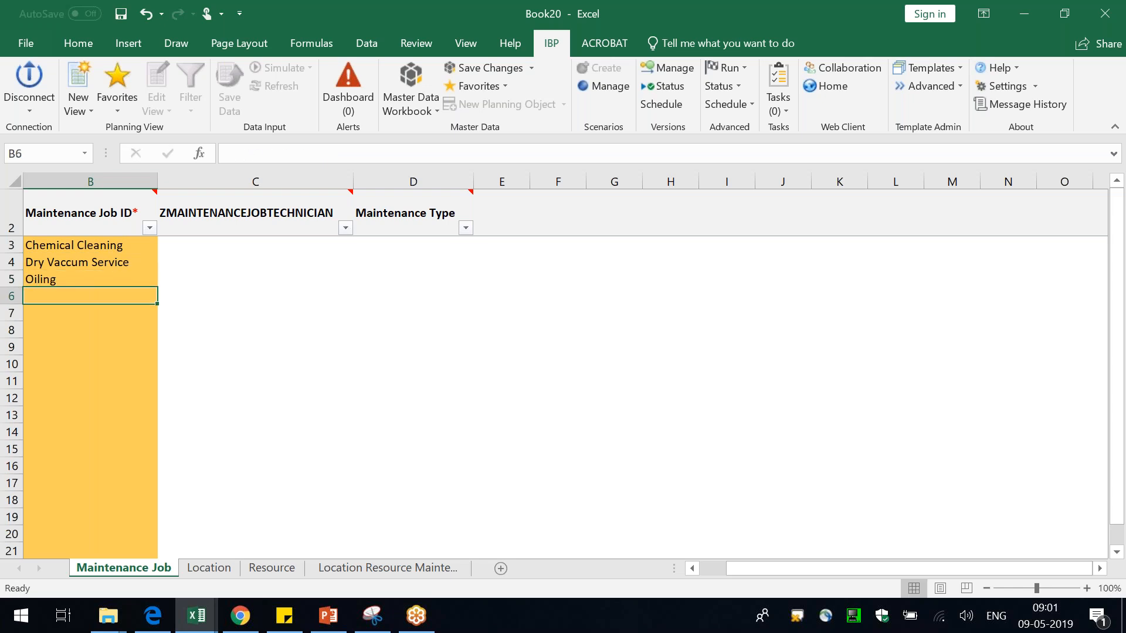
Step: Add Repair XYZ and Pipe Cleaning as Maintenance Job IDs below Oiling
{"action": "type", "text": "Repair XYZ"}
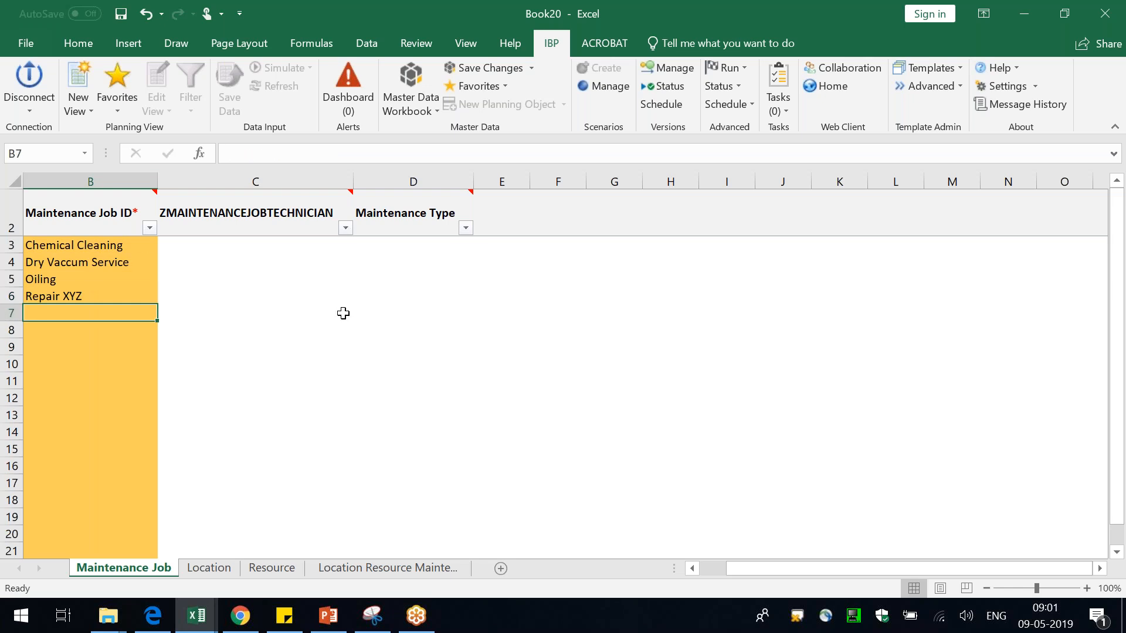
{"action": "type", "text": "Pipe"}
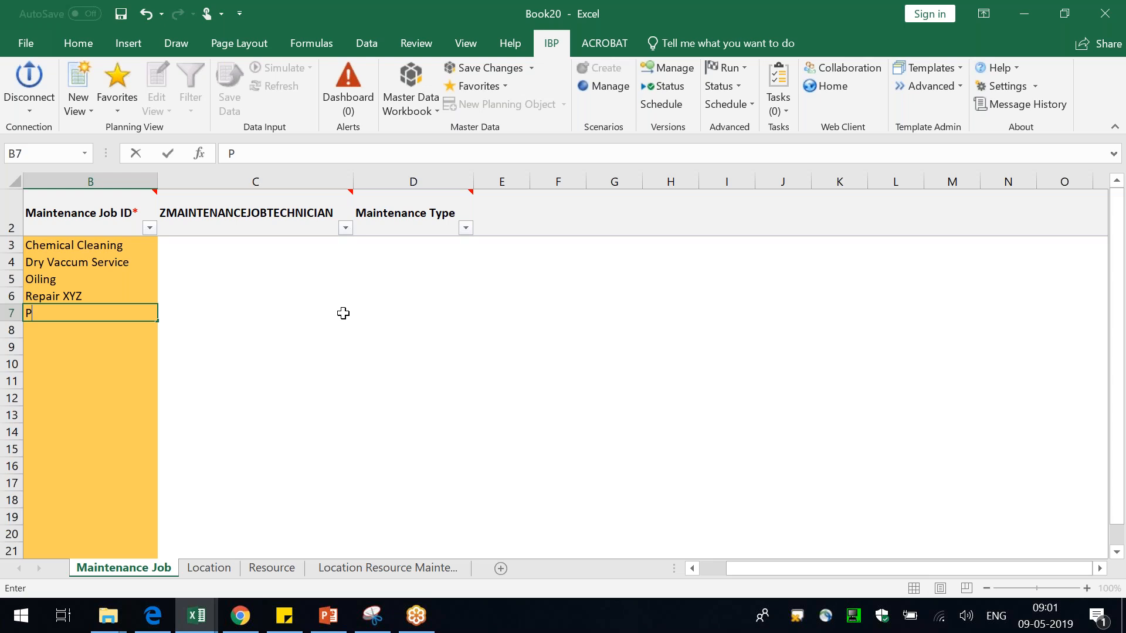
{"action": "key", "text": "BackSpace"}
{"action": "key", "text": "BackSpace"}
{"action": "type", "text": "pe Cleaning"}
{"action": "key", "text": "Return"}
Step: Set the Maintenance Type of Chemical Cleaning and Dry Vaccum Service to Preventive Maintenance, and fit column D to its contents
{"action": "key", "text": "Right"}
{"action": "key", "text": "Up"}
{"action": "key", "text": "Up"}
{"action": "key", "text": "Up"}
{"action": "key", "text": "Up"}
{"action": "key", "text": "Up"}
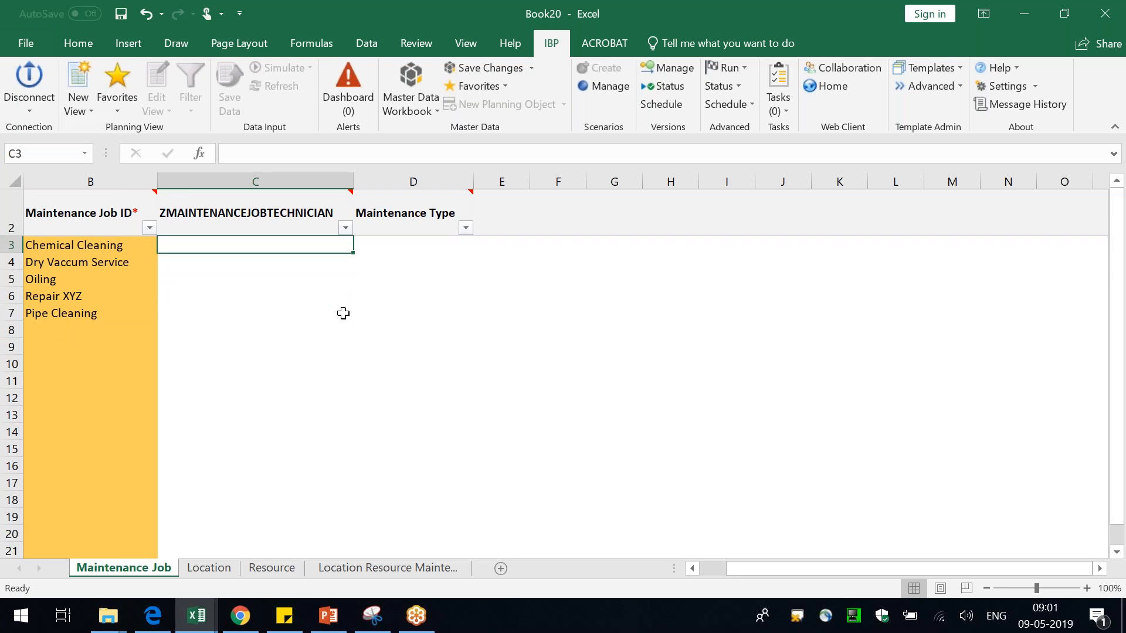
{"action": "key", "text": "Right"}
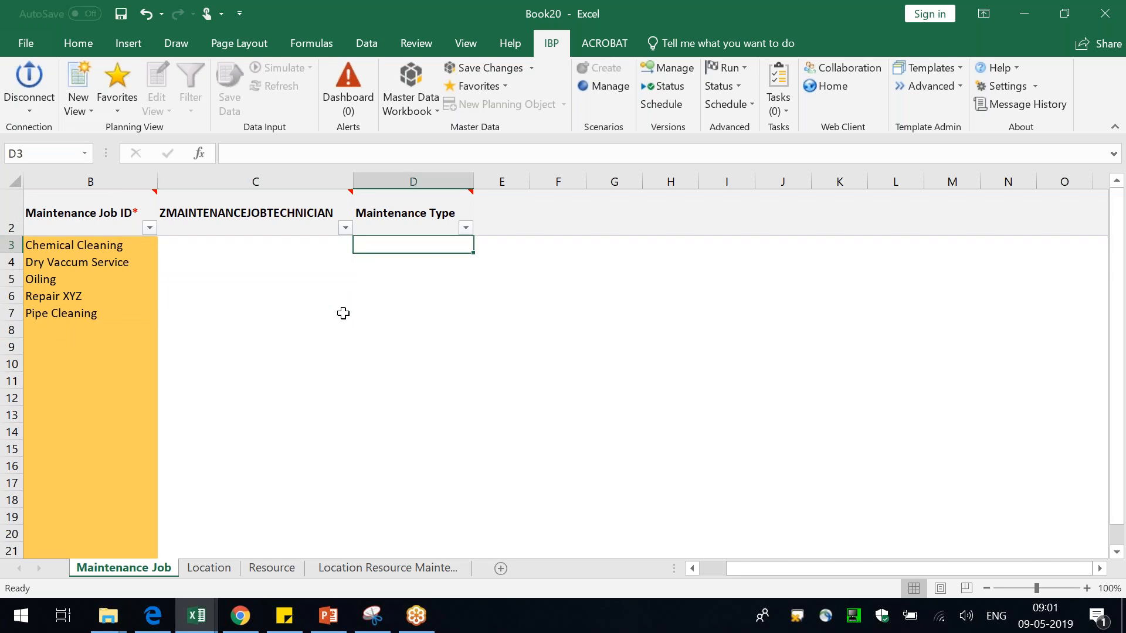
{"action": "type", "text": "Precent"}
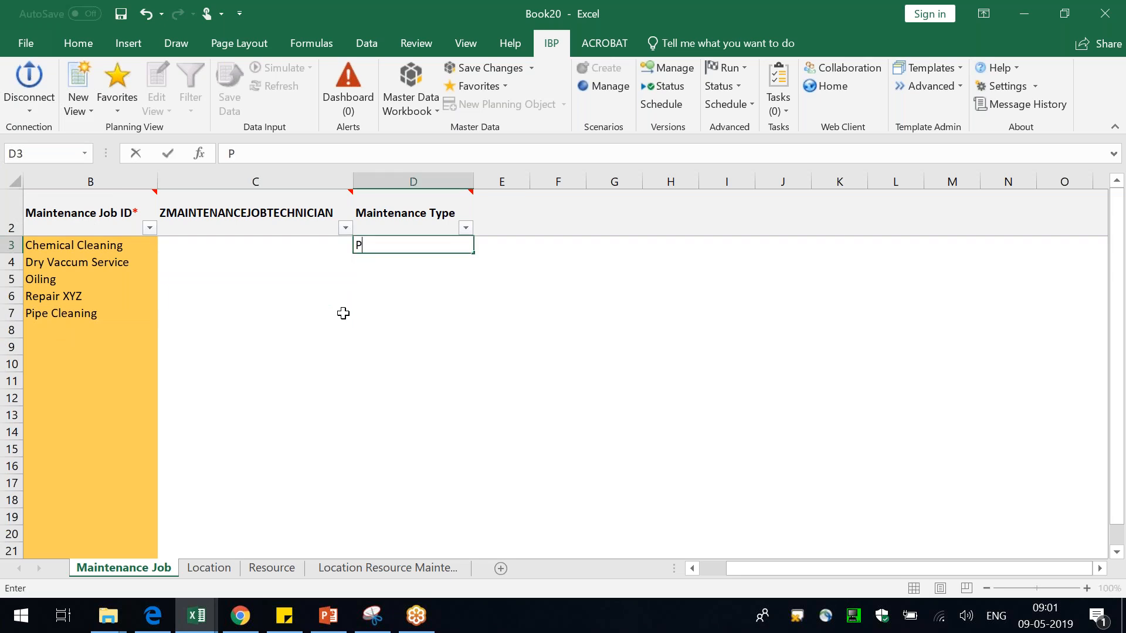
{"action": "key", "text": "BackSpace"}
{"action": "key", "text": "BackSpace"}
{"action": "key", "text": "BackSpace"}
{"action": "key", "text": "BackSpace"}
{"action": "type", "text": "ventive Main"}
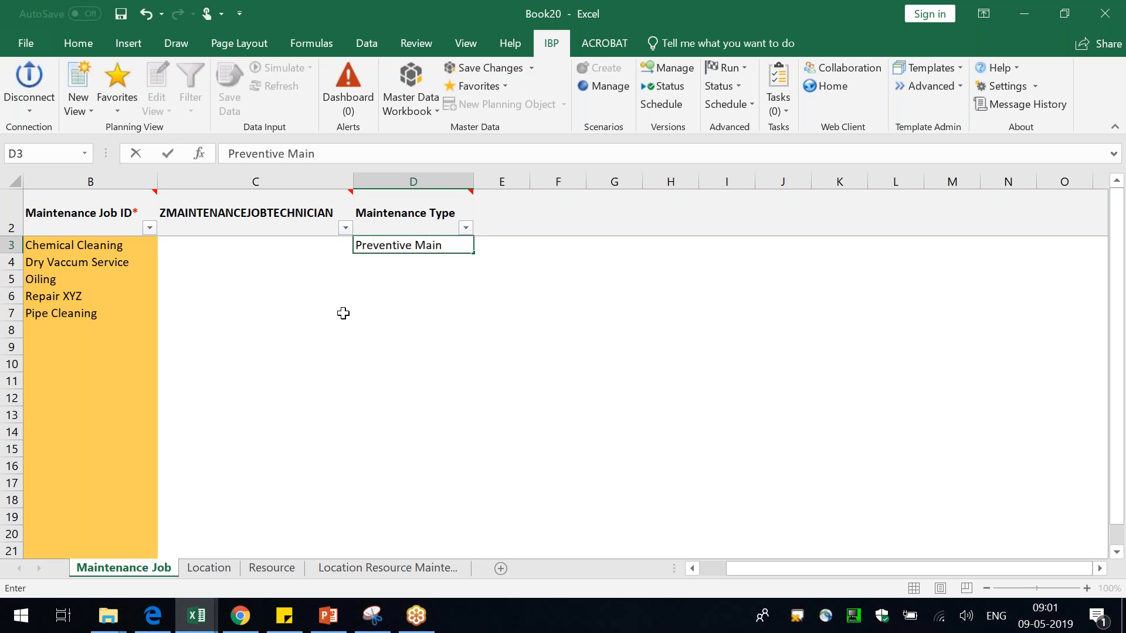
{"action": "type", "text": "tenance"}
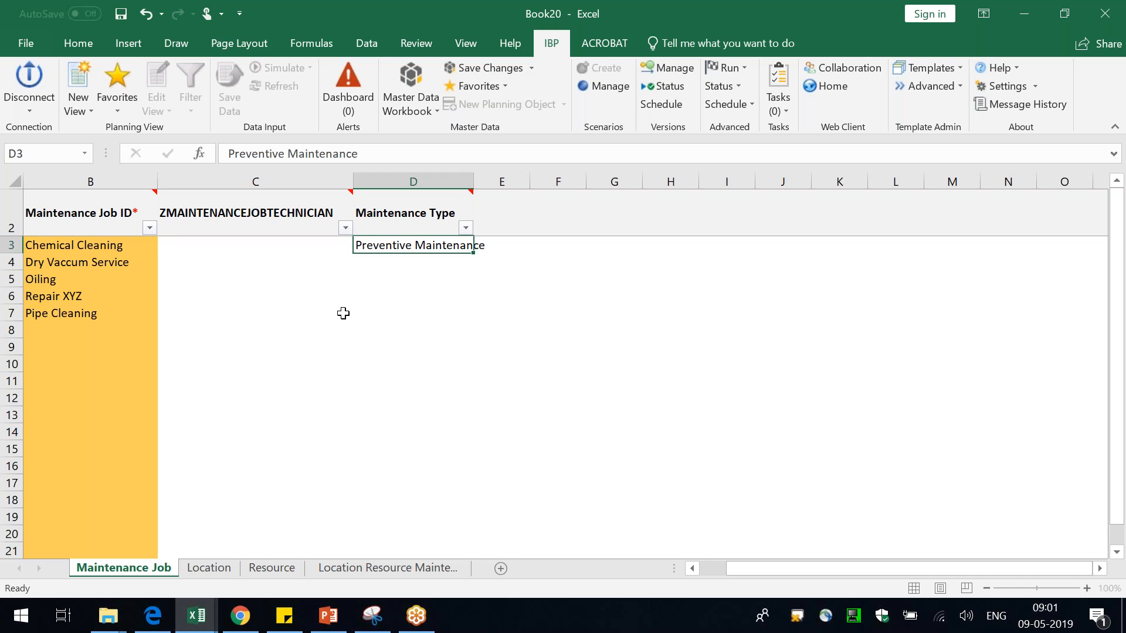
{"action": "key", "text": "Return"}
{"action": "double_click", "coordinate": [473, 181]}
{"action": "key", "text": "ctrl+d"}
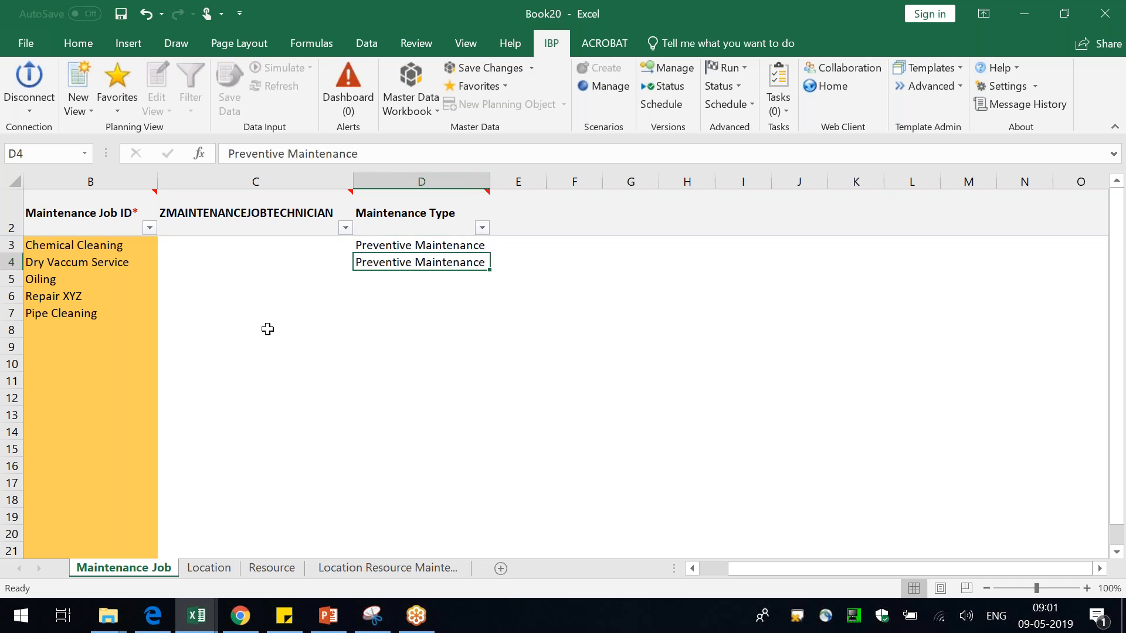
Step: Set the Maintenance Type of Oiling, Repair XYZ and Pipe Cleaning to Shutdown Mainteance
{"action": "left_click", "coordinate": [388, 279]}
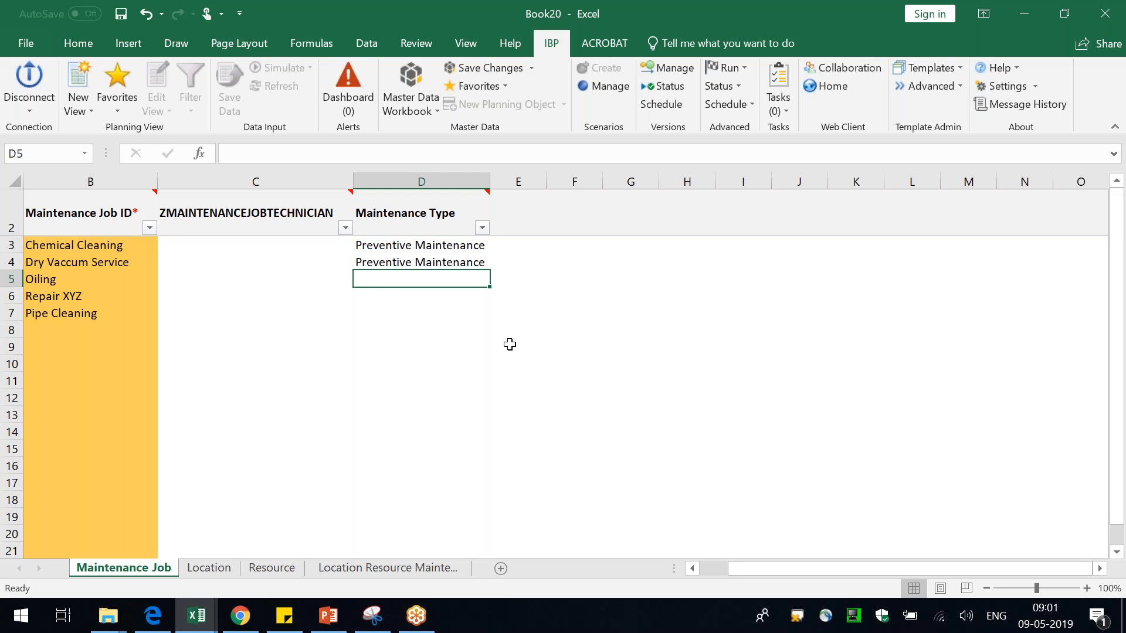
{"action": "type", "text": "Sul"}
{"action": "key", "text": "BackSpace"}
{"action": "key", "text": "BackSpace"}
{"action": "type", "text": "h"}
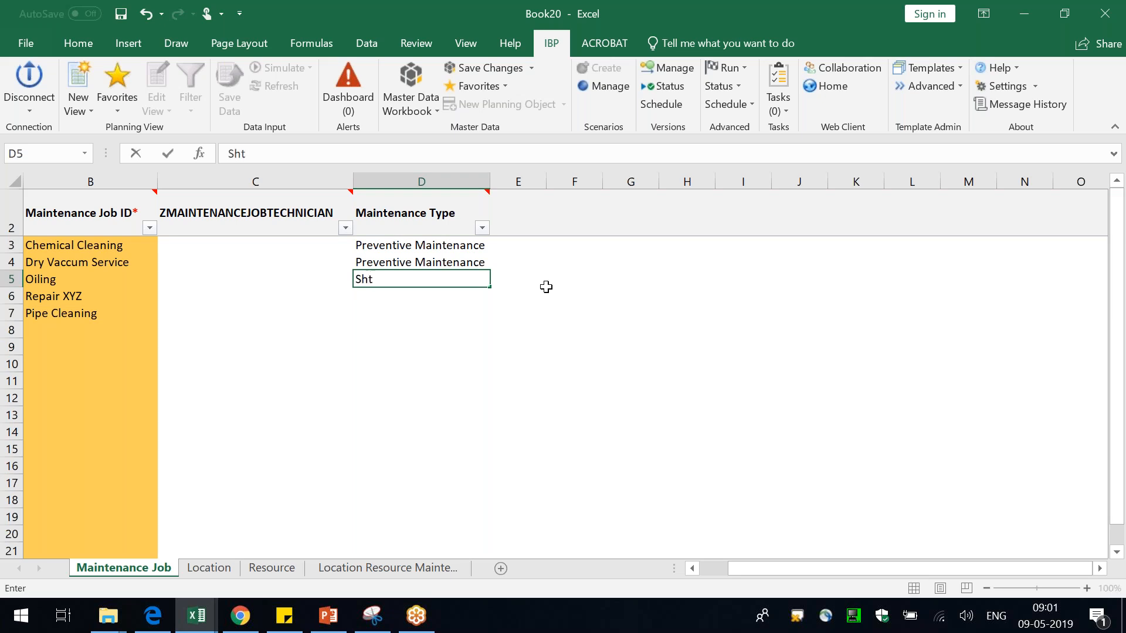
{"action": "type", "text": "utdown Mainteance"}
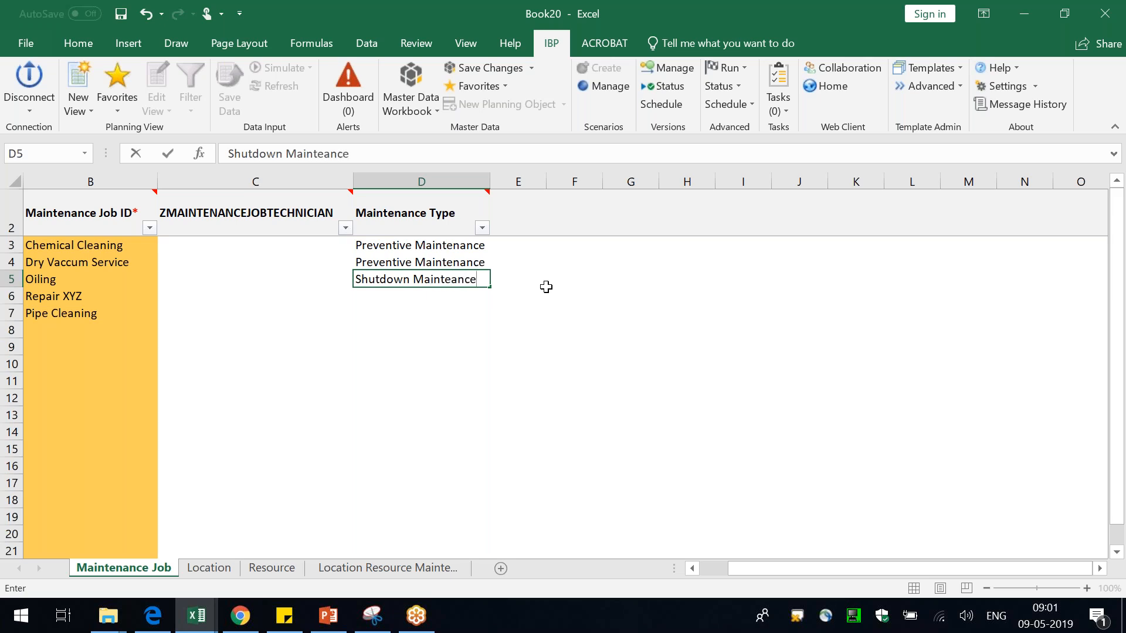
{"action": "key", "text": "Return"}
{"action": "key", "text": "ctrl+d"}
{"action": "key", "text": "Down"}
{"action": "key", "text": "ctrl+d"}
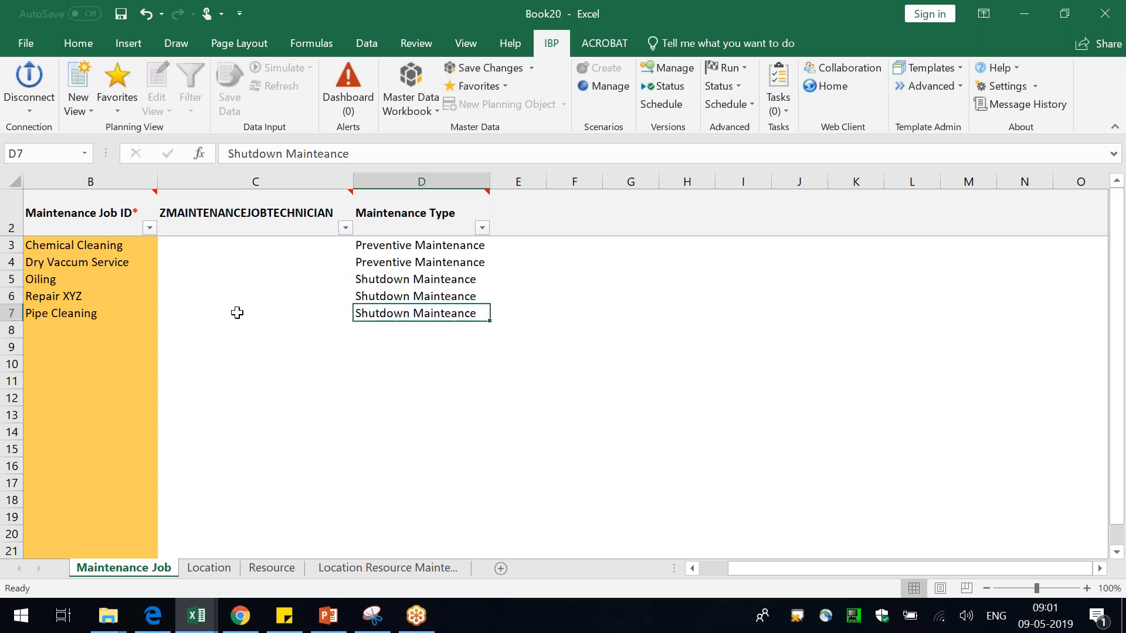
Step: Enter the same technician's first name for Chemical Cleaning and Dry Vaccum Service under ZMAINTENANCEJOBTECHNICIAN
{"action": "left_click", "coordinate": [216, 247]}
{"action": "type", "text": "j"}
{"action": "key", "text": "BackSpace"}
{"action": "type", "text": "J"}
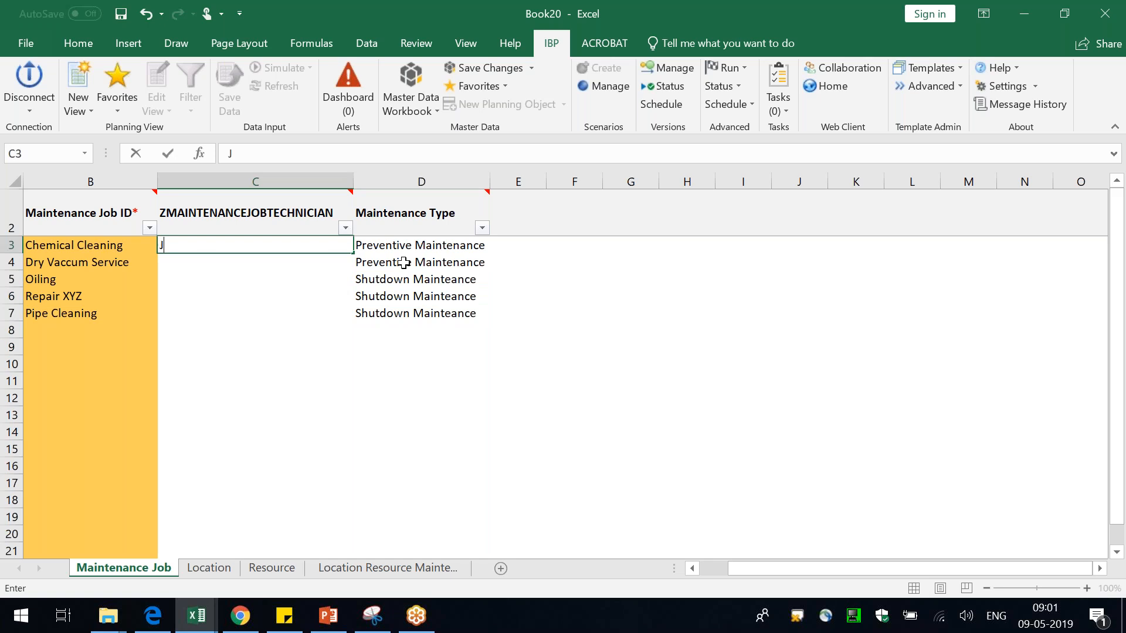
{"action": "type", "text": "onn"}
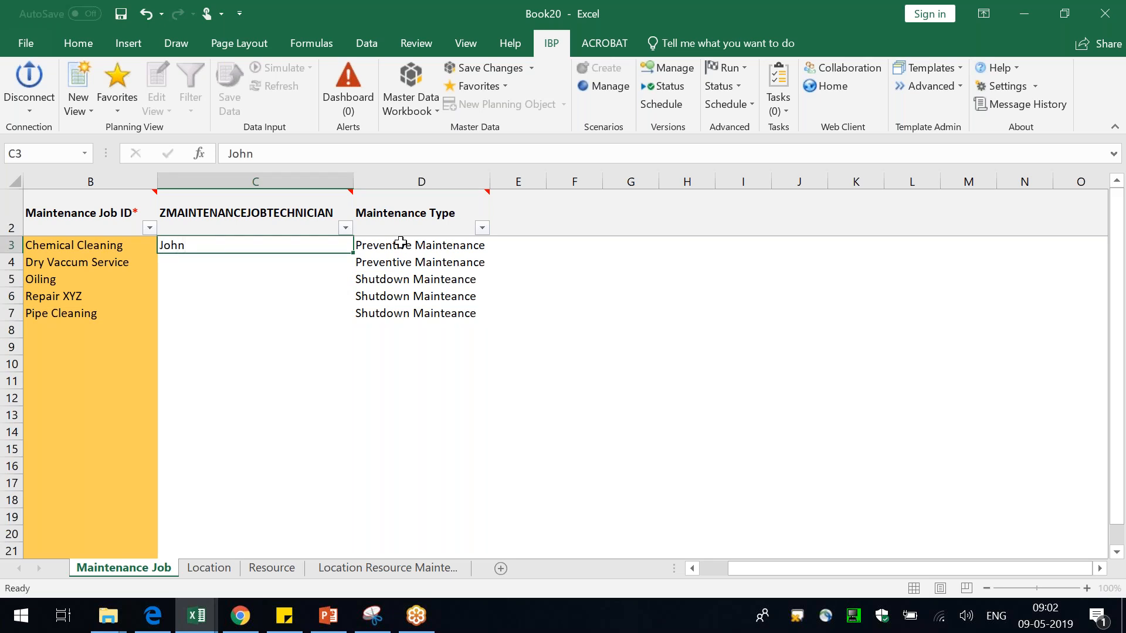
{"action": "key", "text": "Return"}
{"action": "key", "text": "ctrl+d"}
{"action": "key", "text": "Down"}
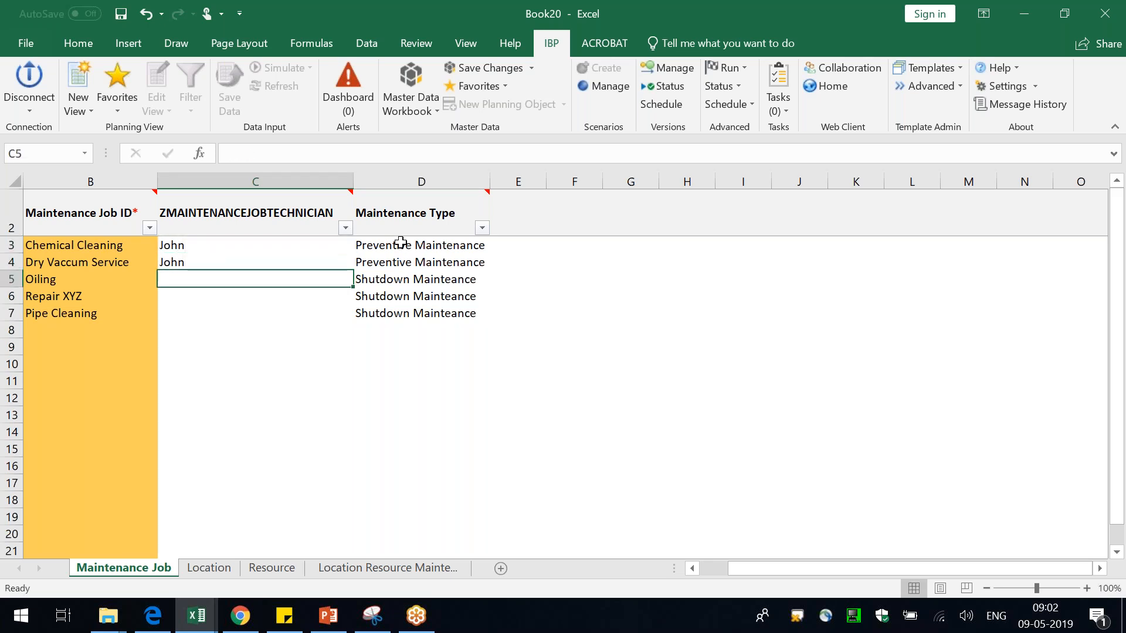
Step: Enter a second technician's name for Oiling and Repair XYZ, and a third technician's name for Pipe Cleaning
{"action": "type", "text": "RObert"}
{"action": "key", "text": "Return"}
{"action": "key", "text": "ctrl+d"}
{"action": "key", "text": "Down"}
{"action": "type", "text": "Peter"}
{"action": "key", "text": "Return"}
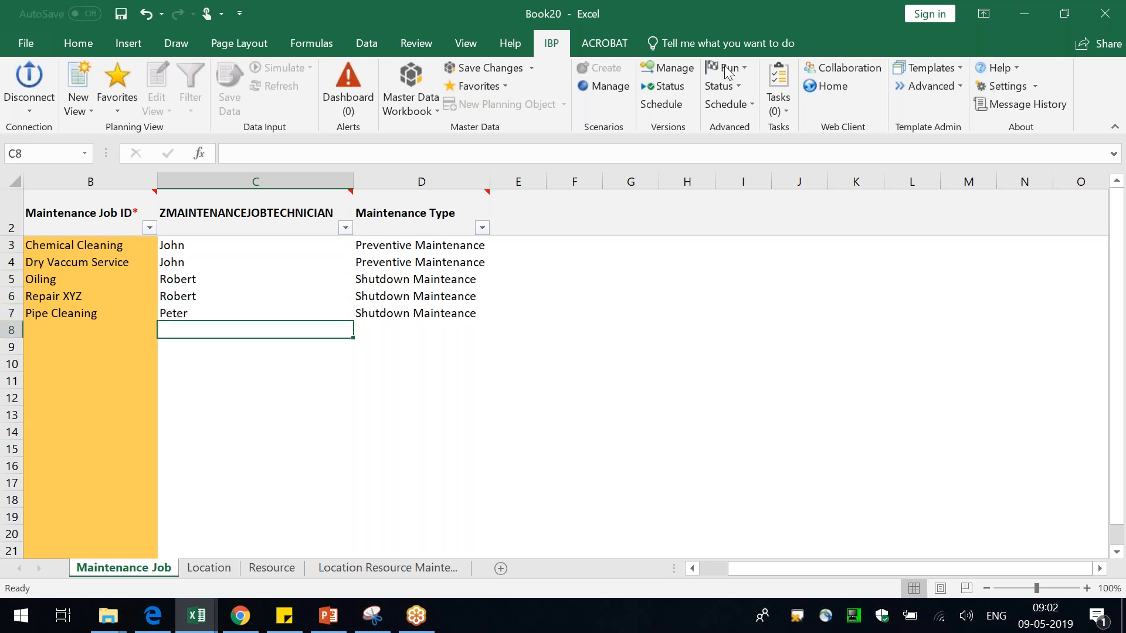
Step: Save the Maintenance Job master data changes to IBP
{"action": "left_click_drag", "start_coordinate": [126, 244], "coordinate": [405, 299]}
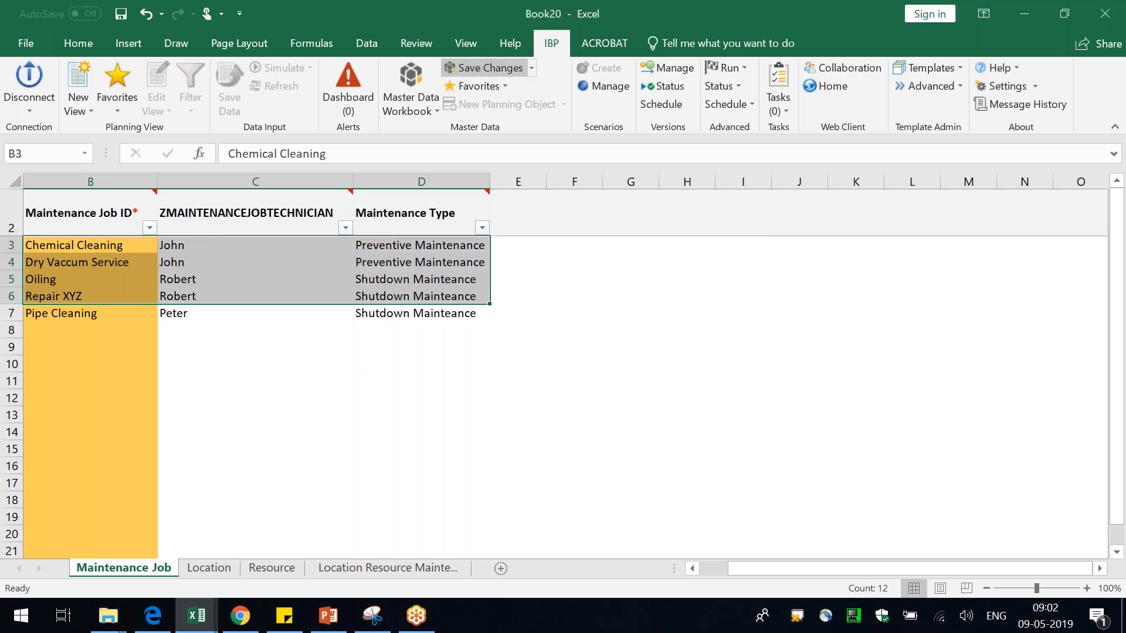
{"action": "left_click", "coordinate": [484, 67]}
{"action": "left_click", "coordinate": [651, 406]}
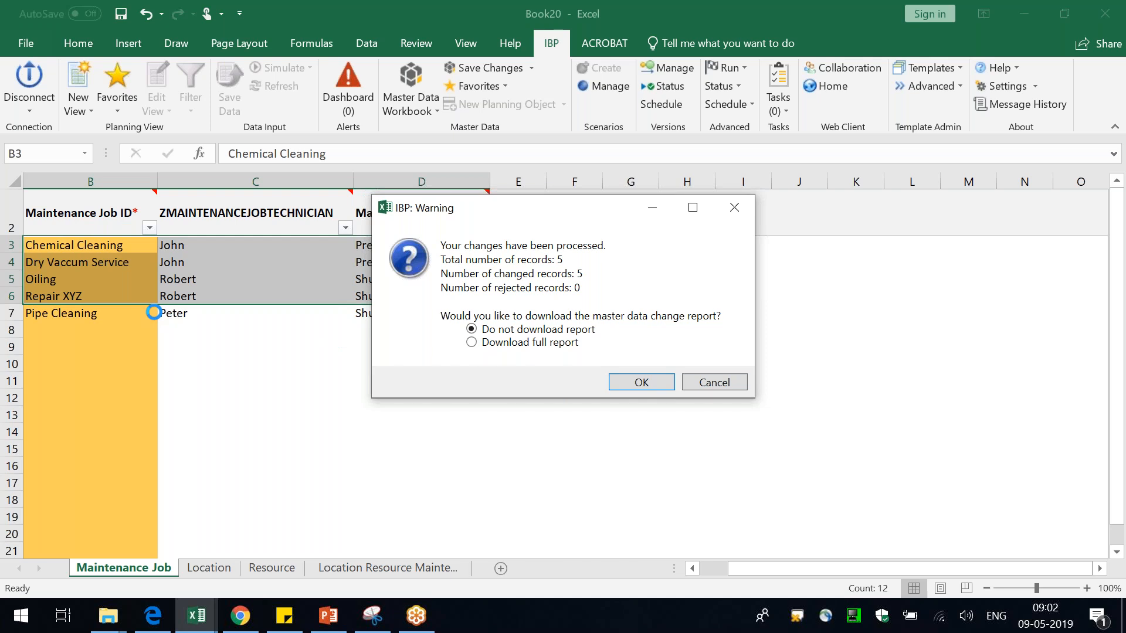
Step: Check the total, changed and rejected record counts, and close the save summary without downloading the change report
{"action": "left_click_drag", "start_coordinate": [464, 246], "coordinate": [605, 256]}
{"action": "left_click", "coordinate": [533, 288]}
{"action": "left_click_drag", "start_coordinate": [465, 259], "coordinate": [582, 259]}
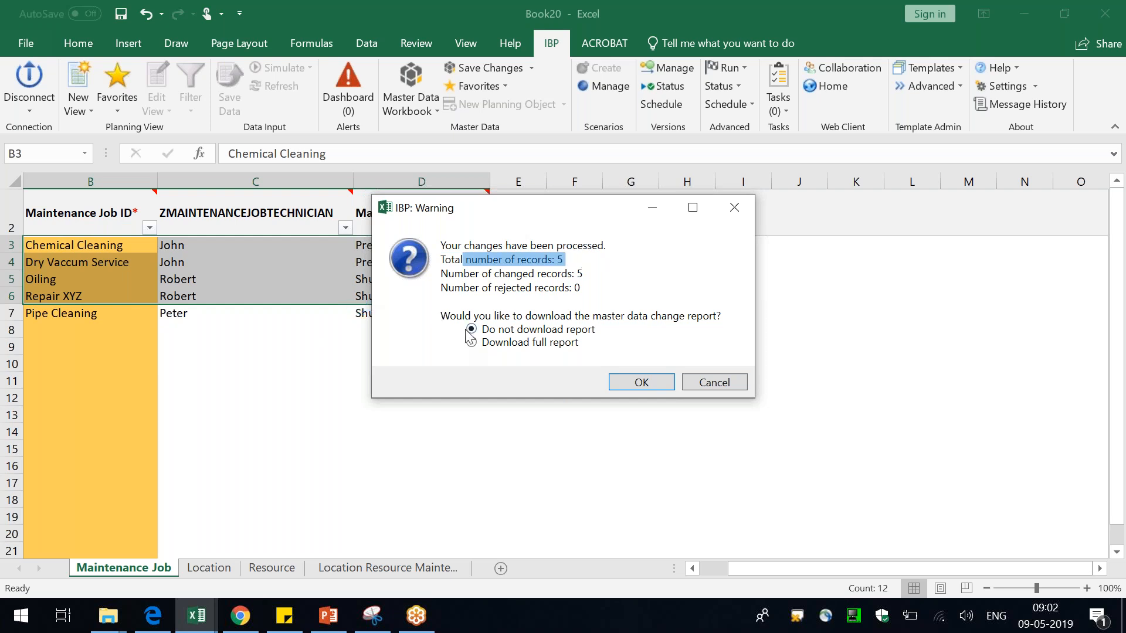
{"action": "left_click_drag", "start_coordinate": [470, 273], "coordinate": [583, 273]}
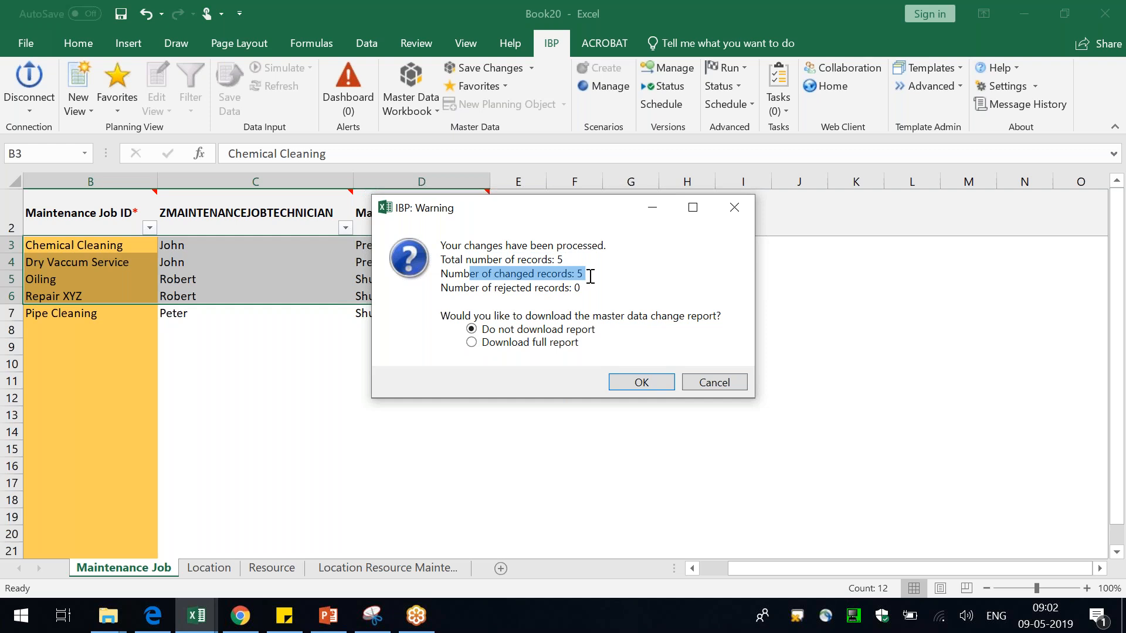
{"action": "left_click_drag", "start_coordinate": [516, 288], "coordinate": [584, 288]}
{"action": "left_click", "coordinate": [644, 381]}
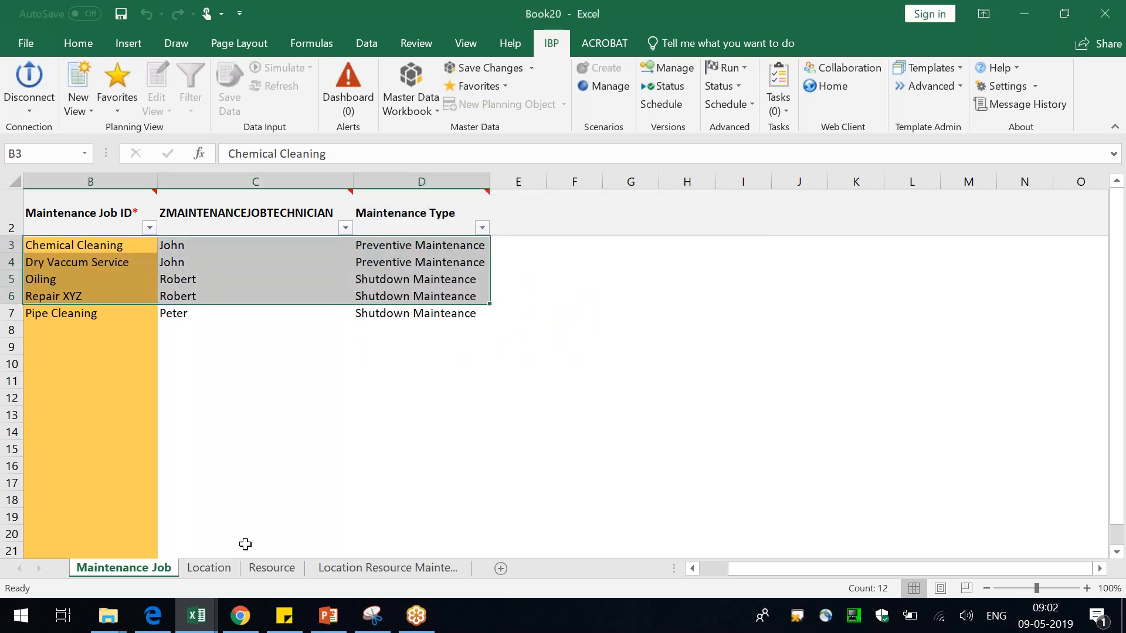
Step: Go to the Location sheet and select the first empty Location ID cell below SN-PLANT1
{"action": "left_click", "coordinate": [215, 570]}
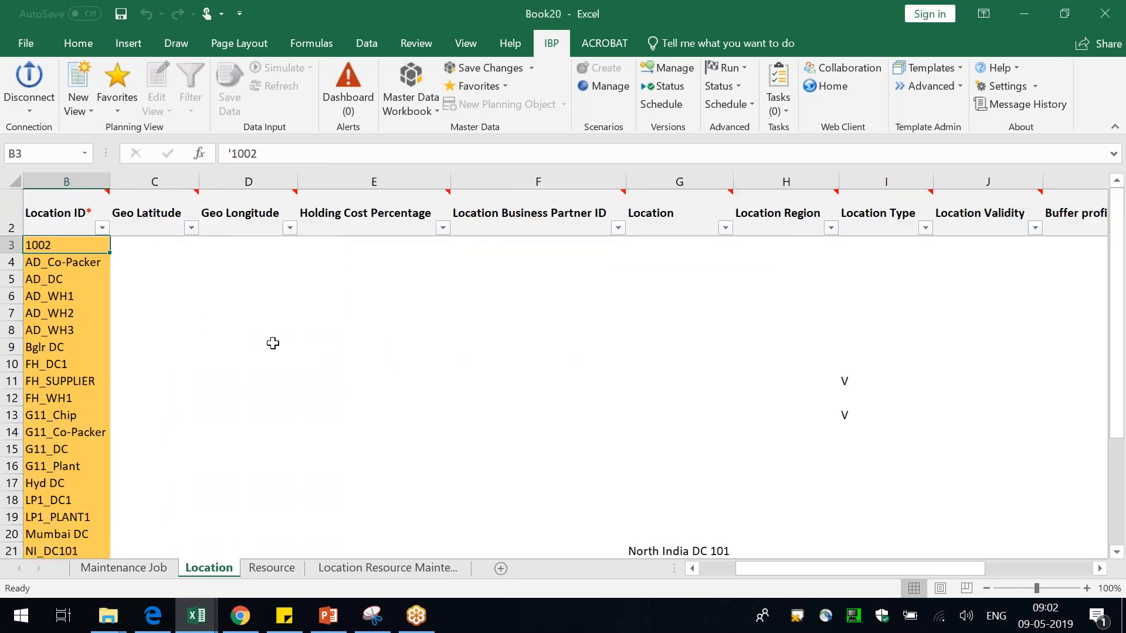
{"action": "key", "text": "ctrl+Down"}
{"action": "scroll", "coordinate": [200, 421], "scroll_direction": "down", "scroll_amount": 4}
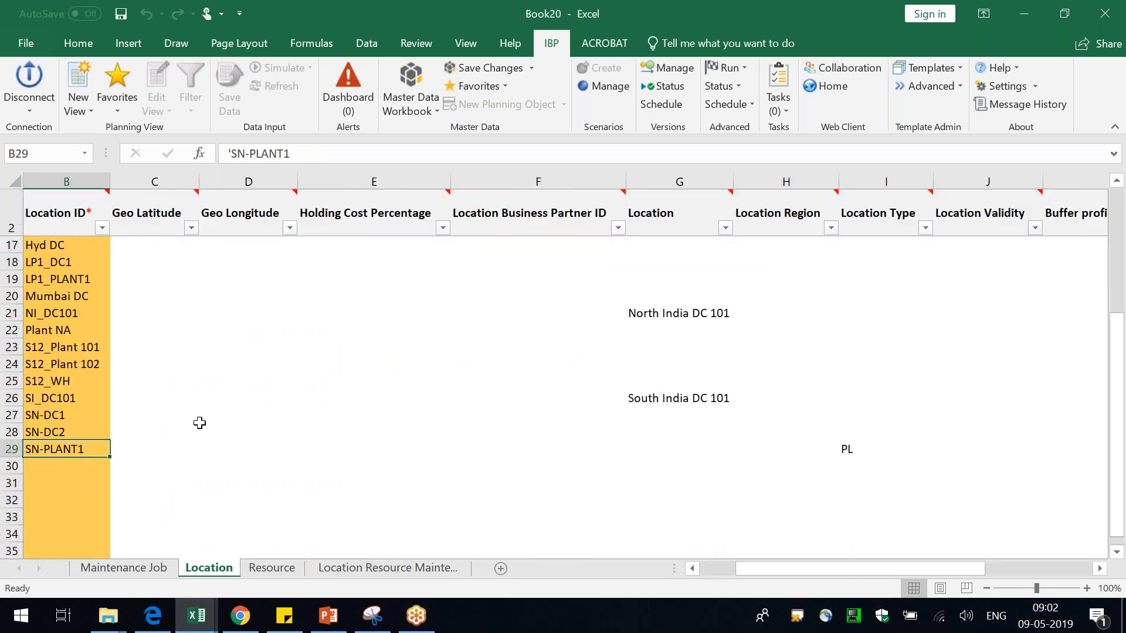
{"action": "scroll", "coordinate": [64, 387], "scroll_direction": "down", "scroll_amount": 2}
{"action": "left_click", "coordinate": [44, 261]}
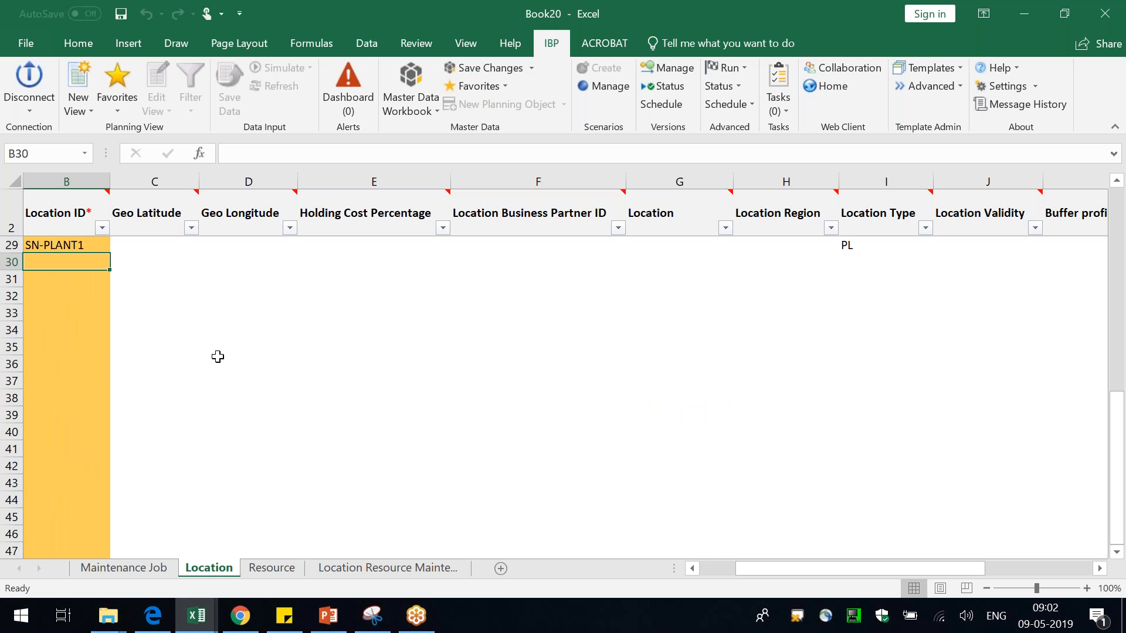
{"action": "type", "text": "SWPlant"}
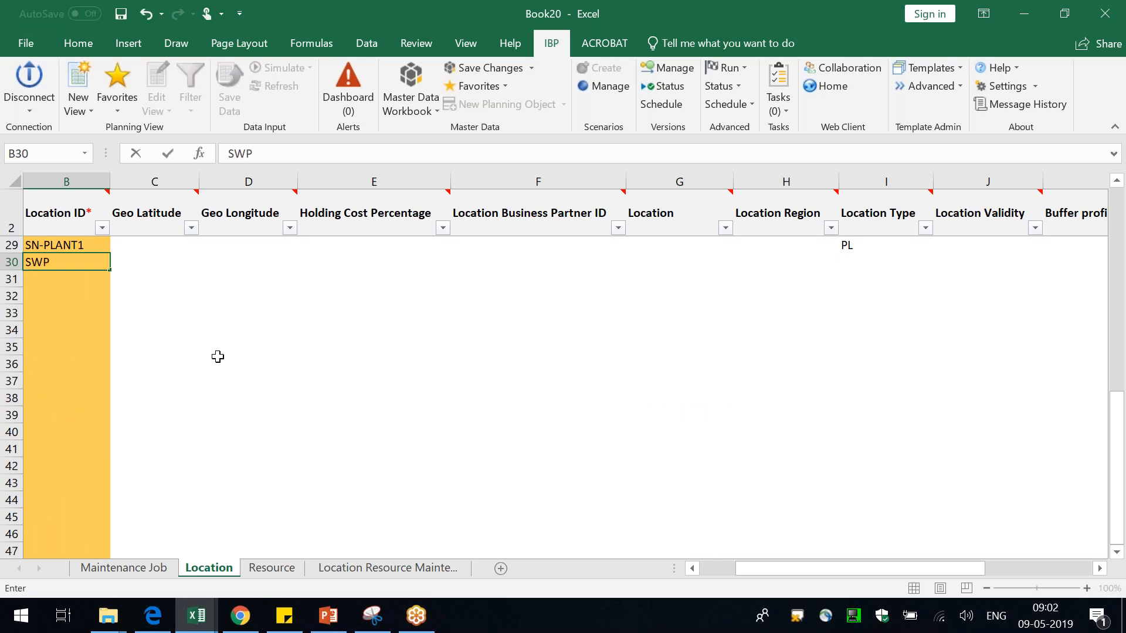
{"action": "key", "text": "BackSpace"}
{"action": "key", "text": "BackSpace"}
{"action": "key", "text": "BackSpace"}
{"action": "key", "text": "BackSpace"}
{"action": "key", "text": "BackSpace"}
{"action": "key", "text": "BackSpace"}
{"action": "type", "text": "-P"}
{"action": "key", "text": "Escape"}
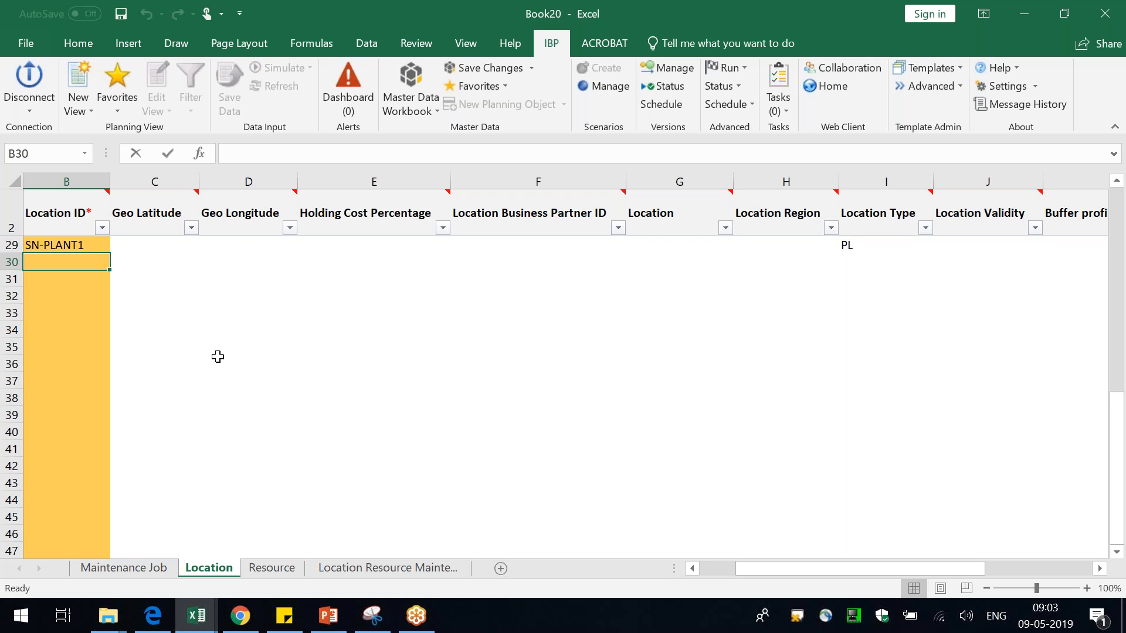
Step: Enter Mill1 as a new Location ID directly below SN-PLANT1
{"action": "type", "text": "Mill1"}
{"action": "key", "text": "Return"}
{"action": "type", "text": "Mill"}
{"action": "key", "text": "BackSpace"}
{"action": "key", "text": "BackSpace"}
{"action": "key", "text": "BackSpace"}
{"action": "key", "text": "BackSpace"}
{"action": "key", "text": "BackSpace"}
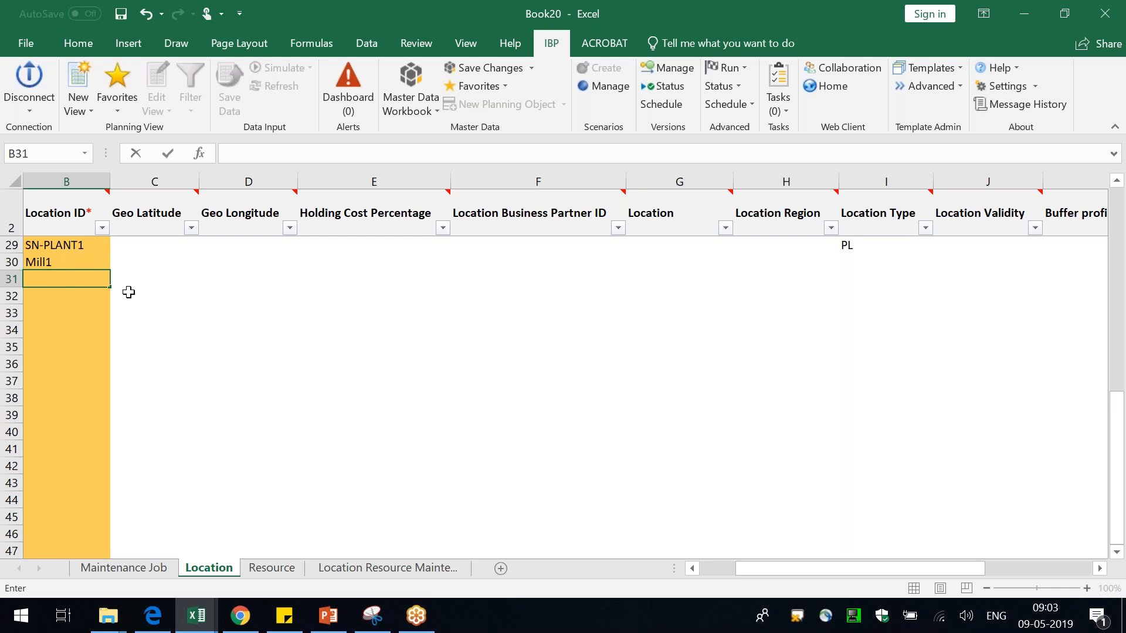
Step: Change the Location ID Mill1 to Mill- NW
{"action": "left_click", "coordinate": [71, 257]}
{"action": "key", "text": "F2"}
{"action": "key", "text": "BackSpace"}
{"action": "type", "text": "- NA"}
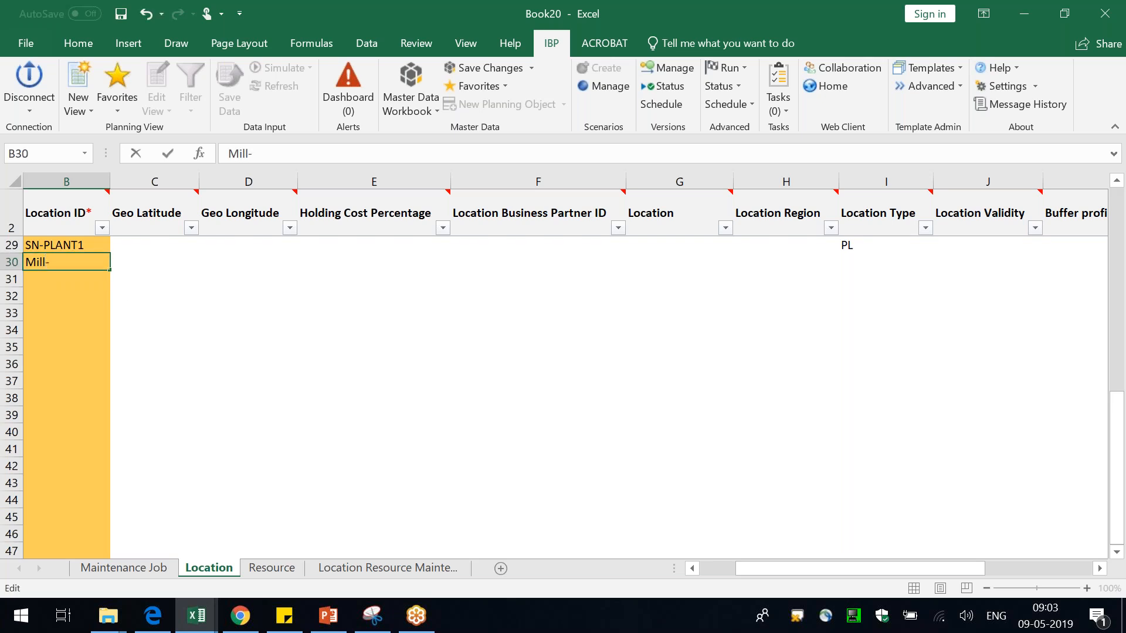
{"action": "key", "text": "Return"}
{"action": "key", "text": "Up"}
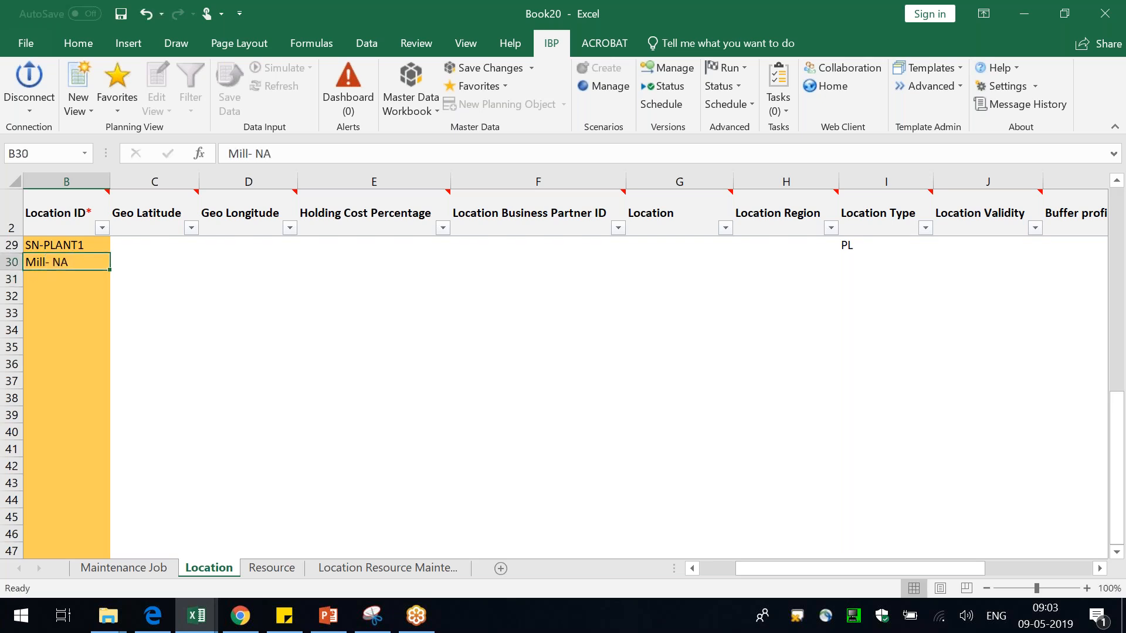
{"action": "key", "text": "F2"}
{"action": "key", "text": "BackSpace"}
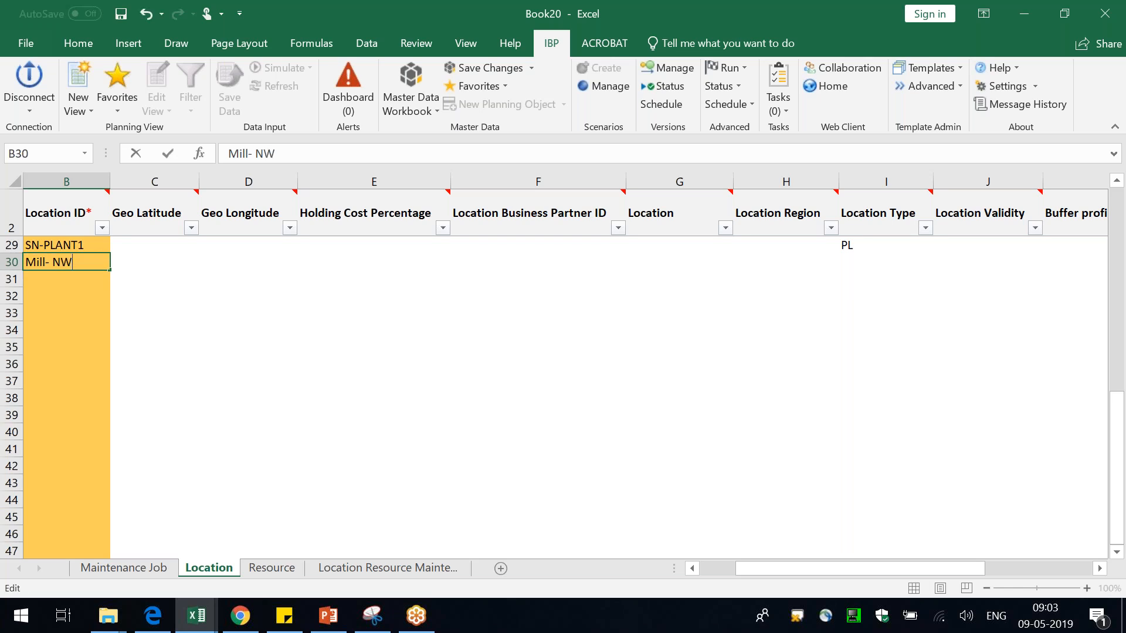
{"action": "type", "text": "W"}
{"action": "key", "text": "Return"}
Step: Add Mill - SE as the next Location ID and adjust the spacing of the one above to Mill - NW
{"action": "type", "text": "Mill -"}
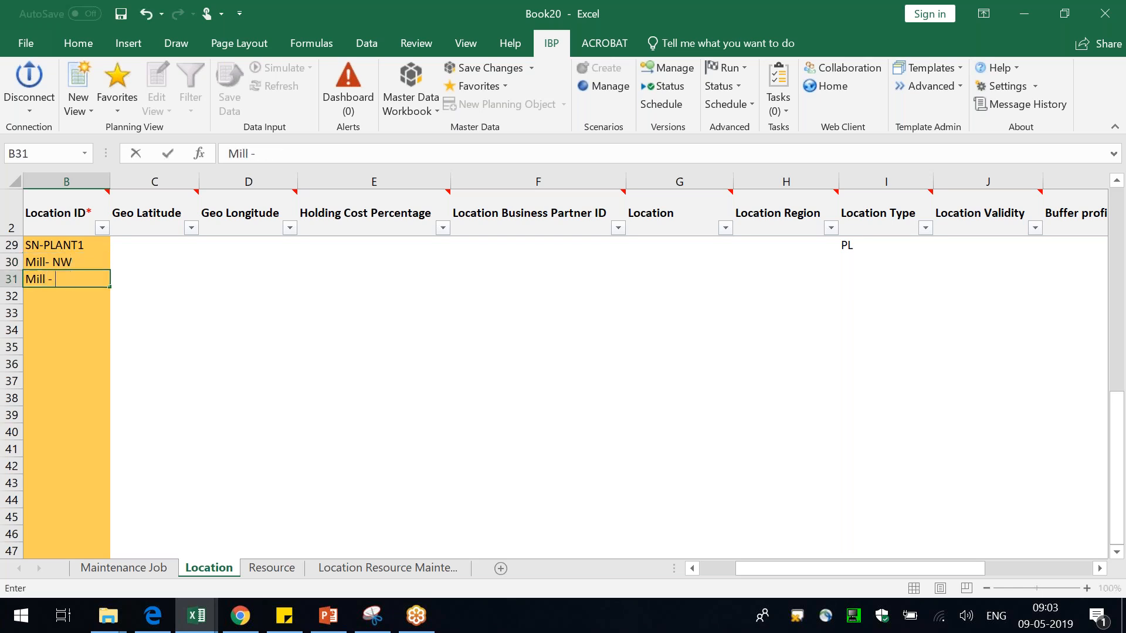
{"action": "double_click", "coordinate": [46, 262]}
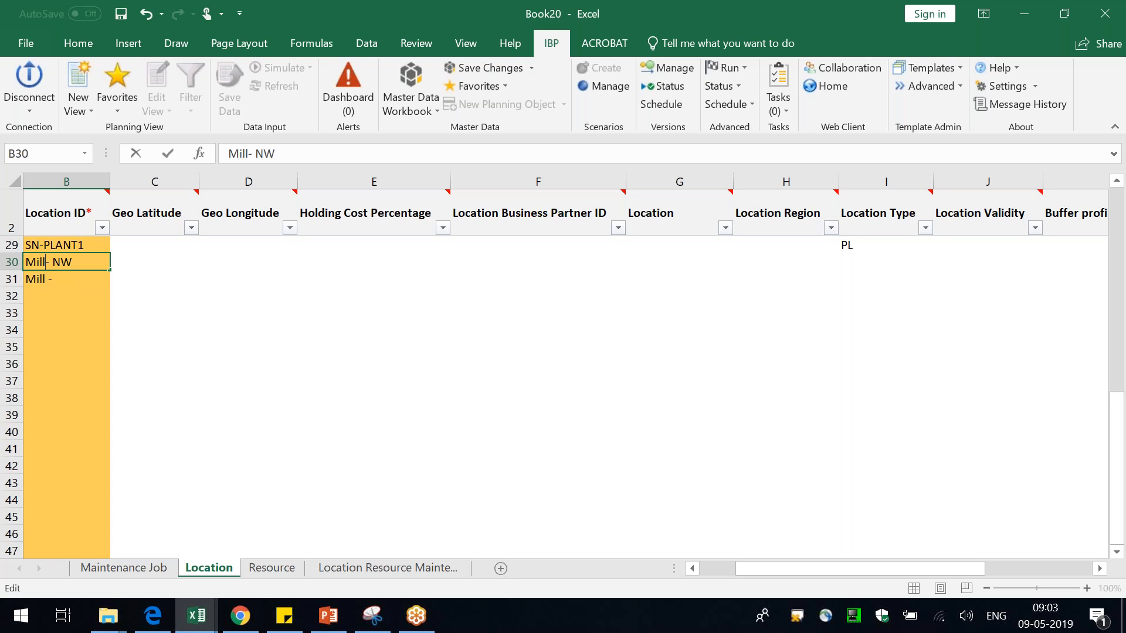
{"action": "double_click", "coordinate": [70, 275]}
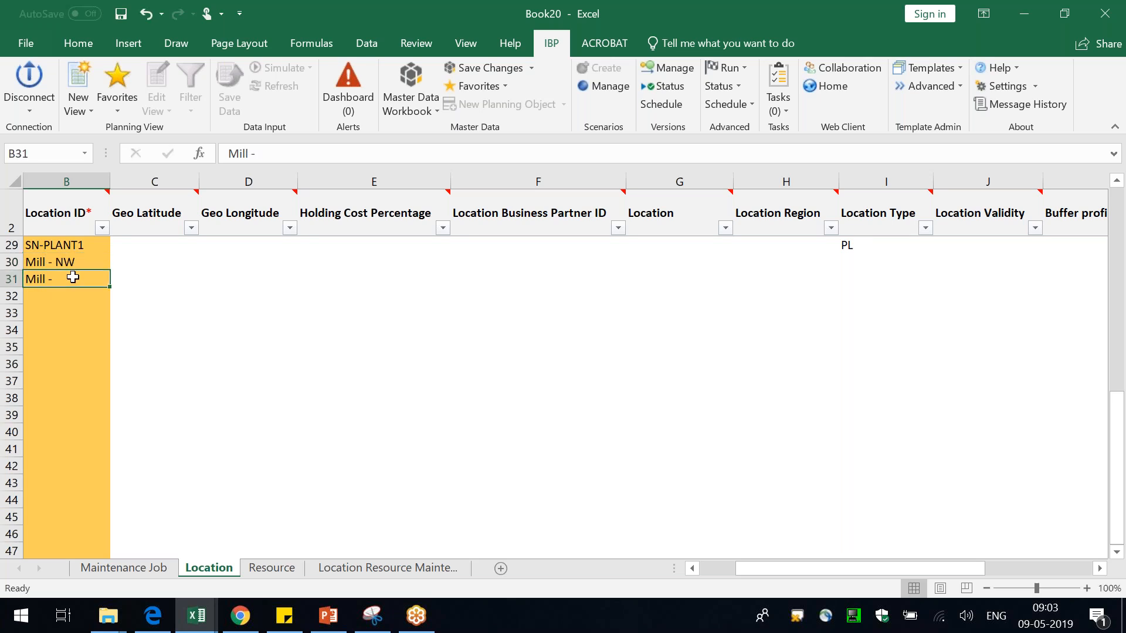
{"action": "type", "text": "SE"}
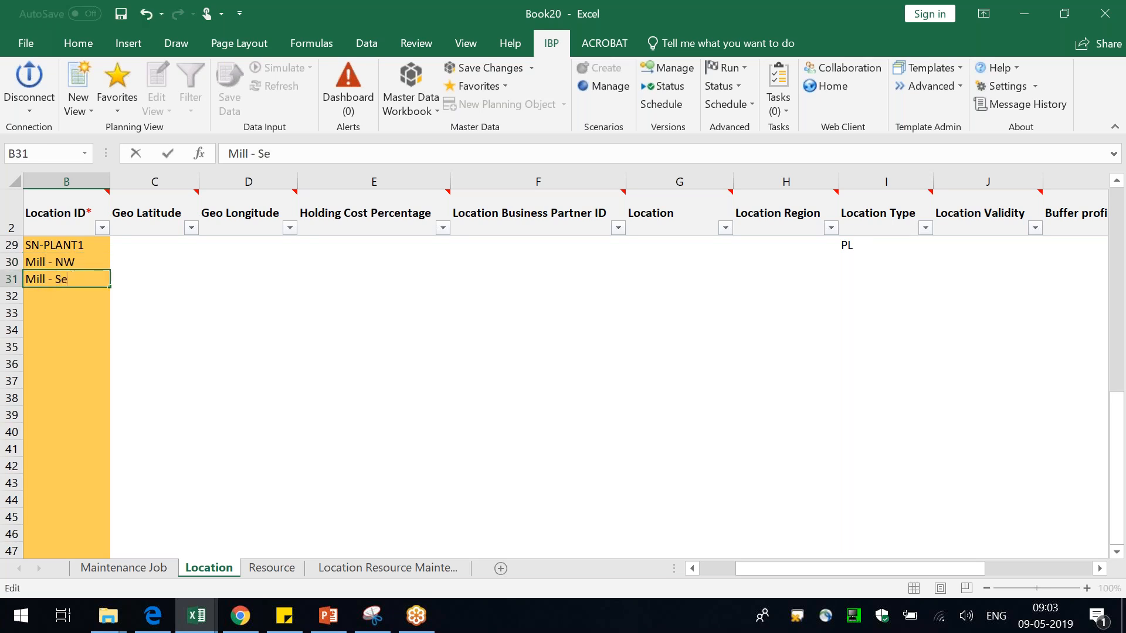
{"action": "key", "text": "Return"}
Step: Save the Location master data changes to IBP
{"action": "left_click", "coordinate": [490, 68]}
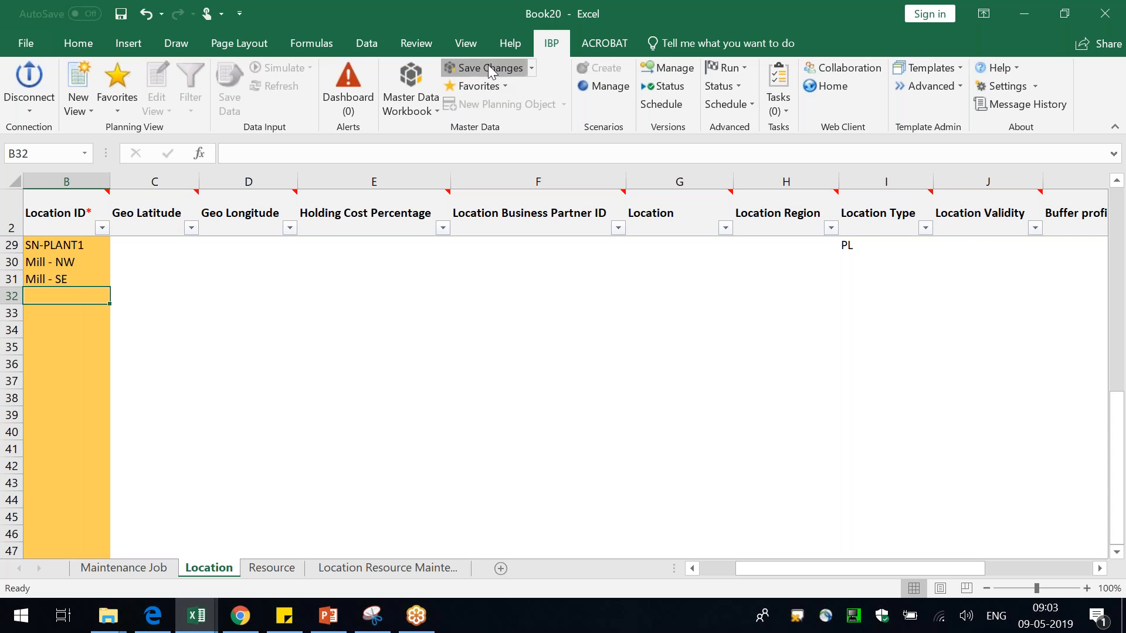
{"action": "left_click", "coordinate": [662, 406]}
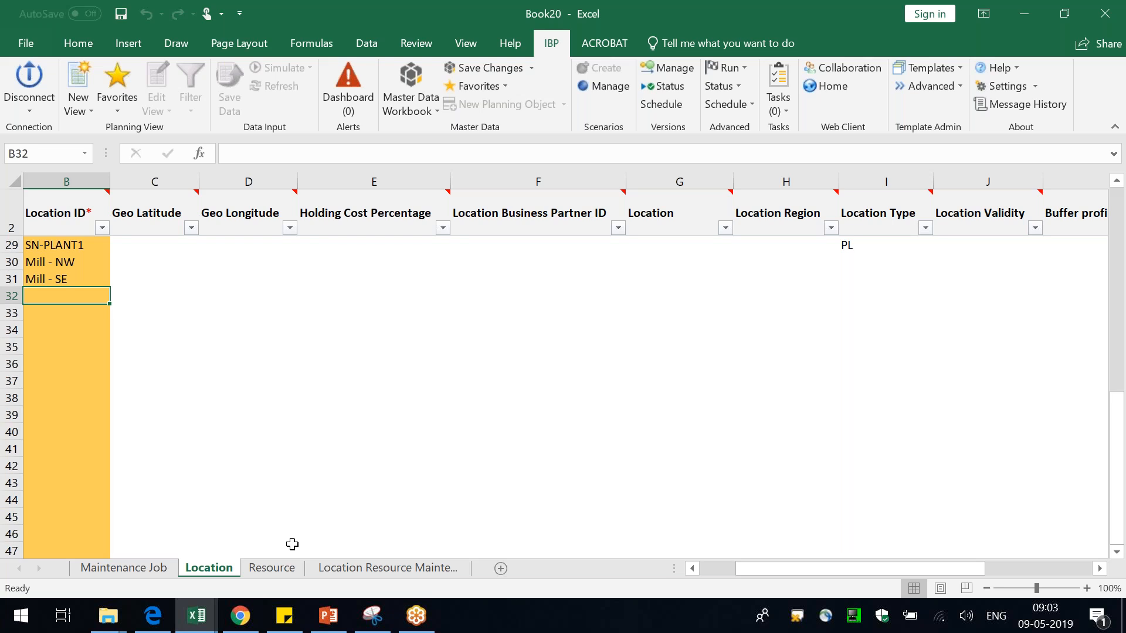
Step: Add WC101-Robotic Assembler below SN-RES on the Resource sheet and fit the Resource ID column to its contents
{"action": "left_click", "coordinate": [271, 568]}
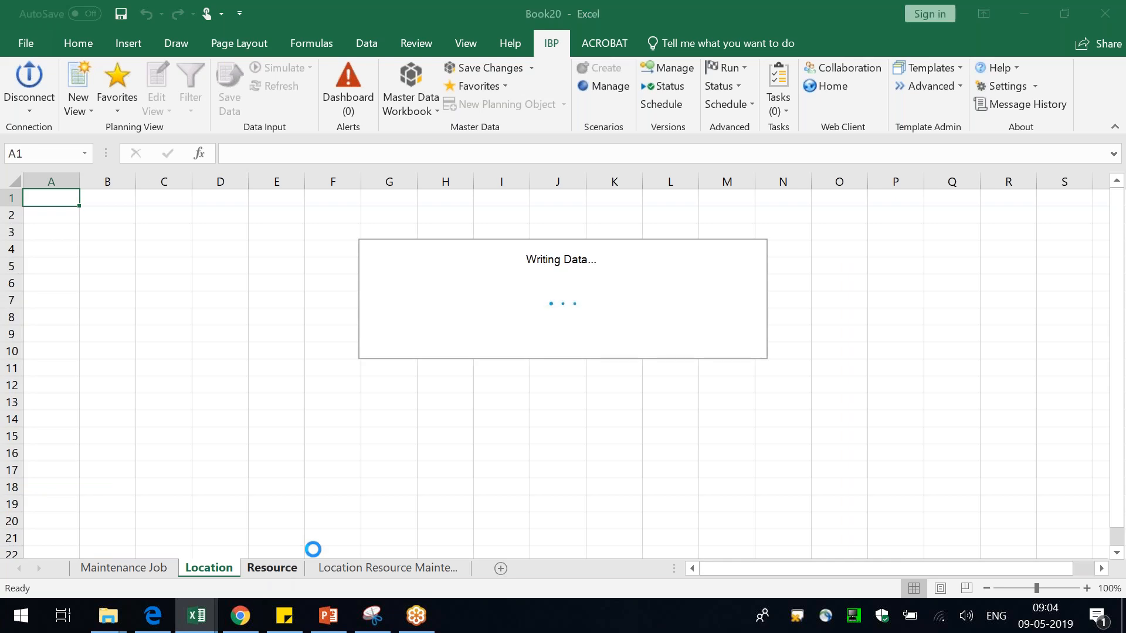
{"action": "key", "text": "ctrl+Down"}
{"action": "key", "text": "Down"}
{"action": "type", "text": "W"}
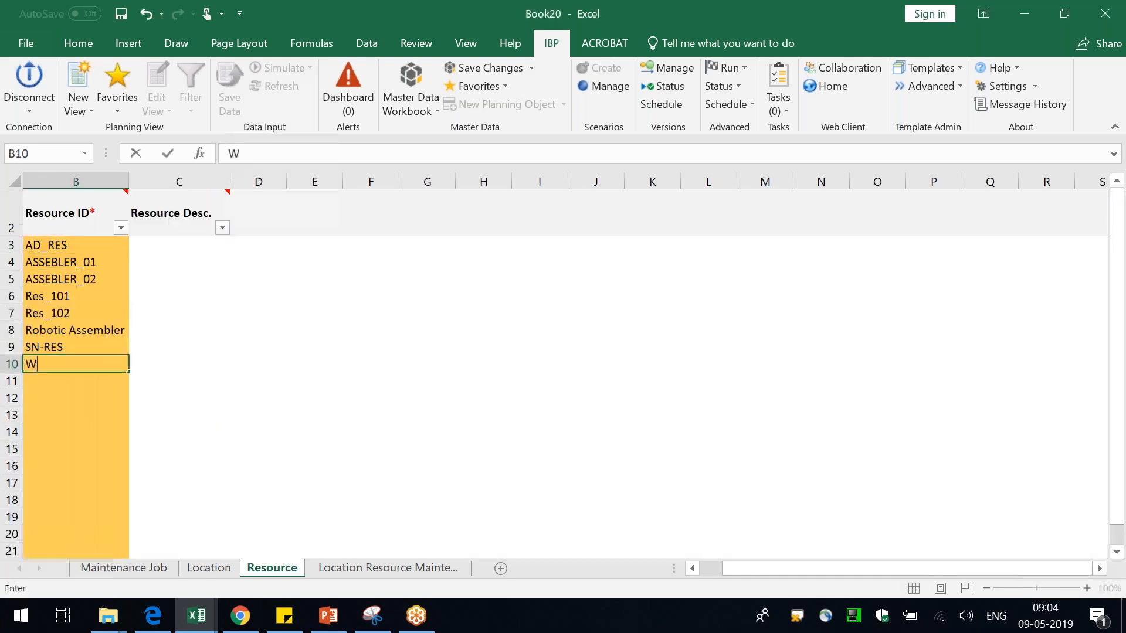
{"action": "type", "text": "C101-Robotic Asse"}
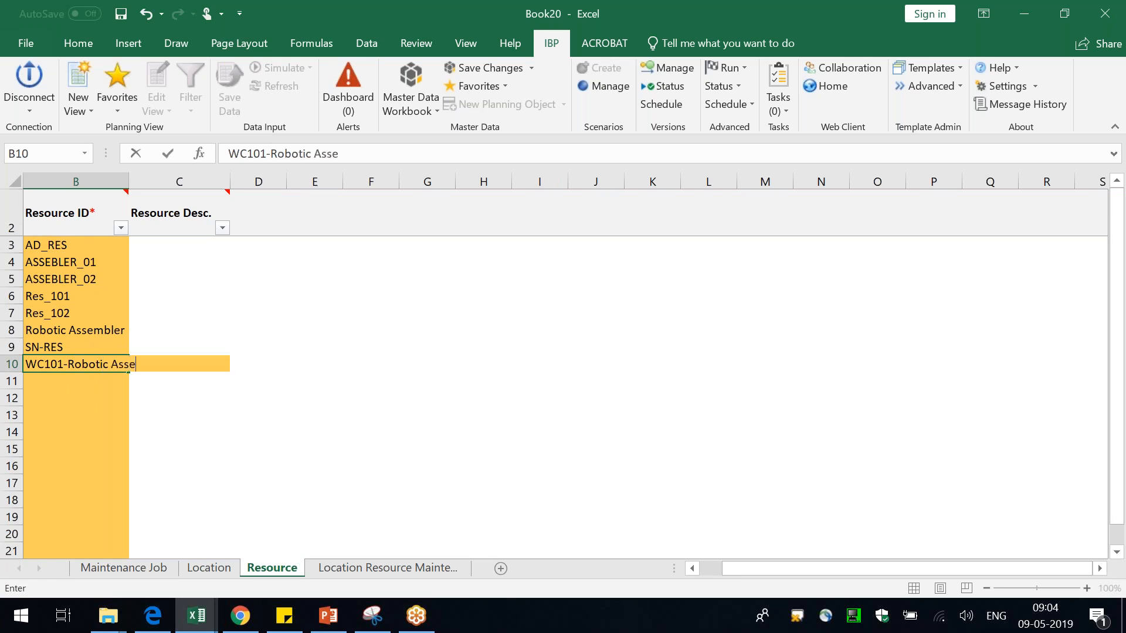
{"action": "type", "text": "mbler"}
{"action": "key", "text": "Return"}
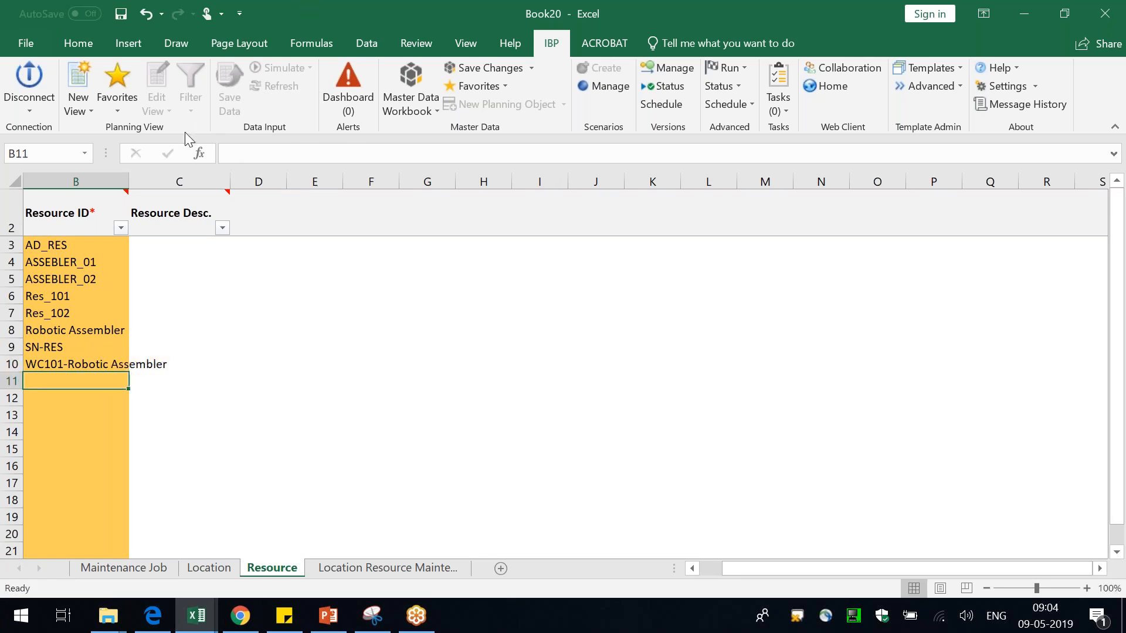
{"action": "double_click", "coordinate": [129, 180]}
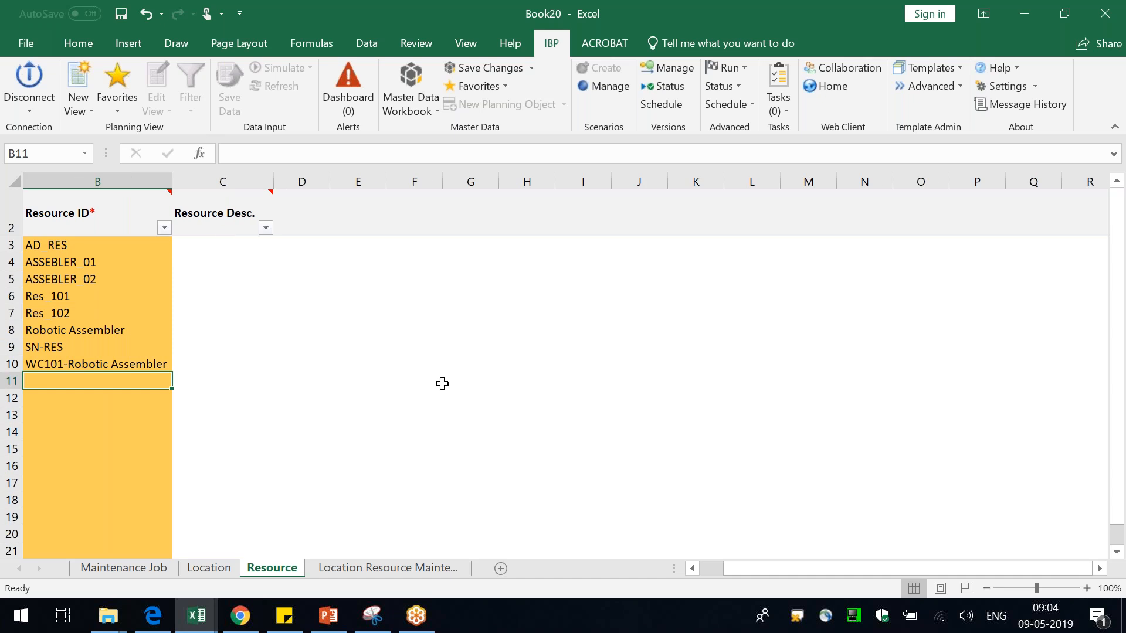
Step: Add WC101-Manual Assembler and WC102-Robotic Assembler as the next two Resource IDs
{"action": "type", "text": "WC101"}
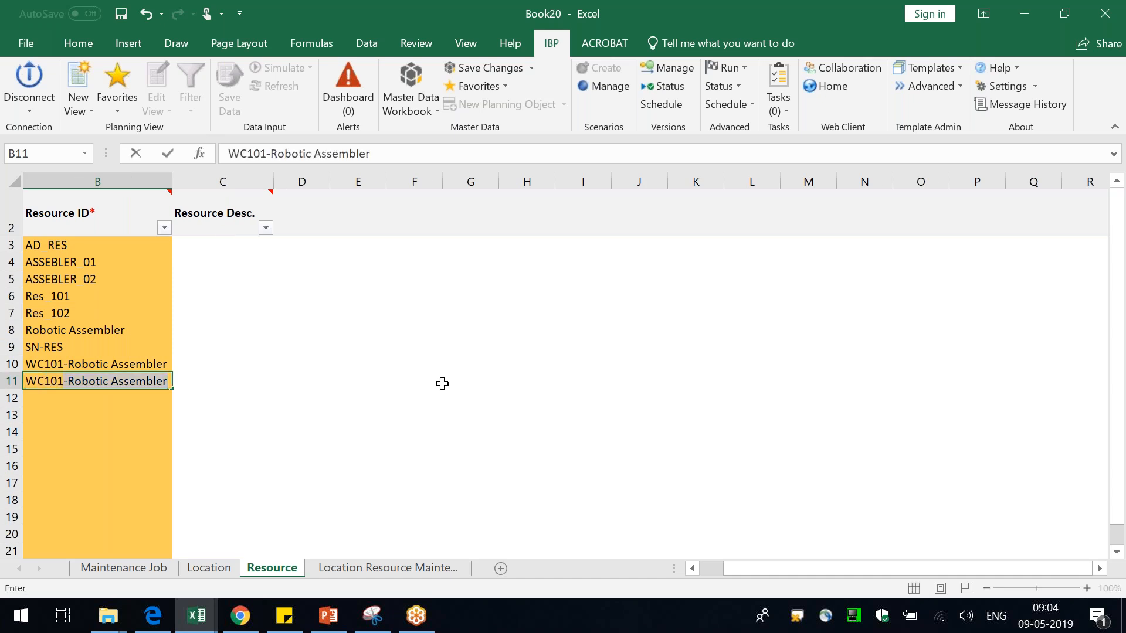
{"action": "type", "text": "-Manual"}
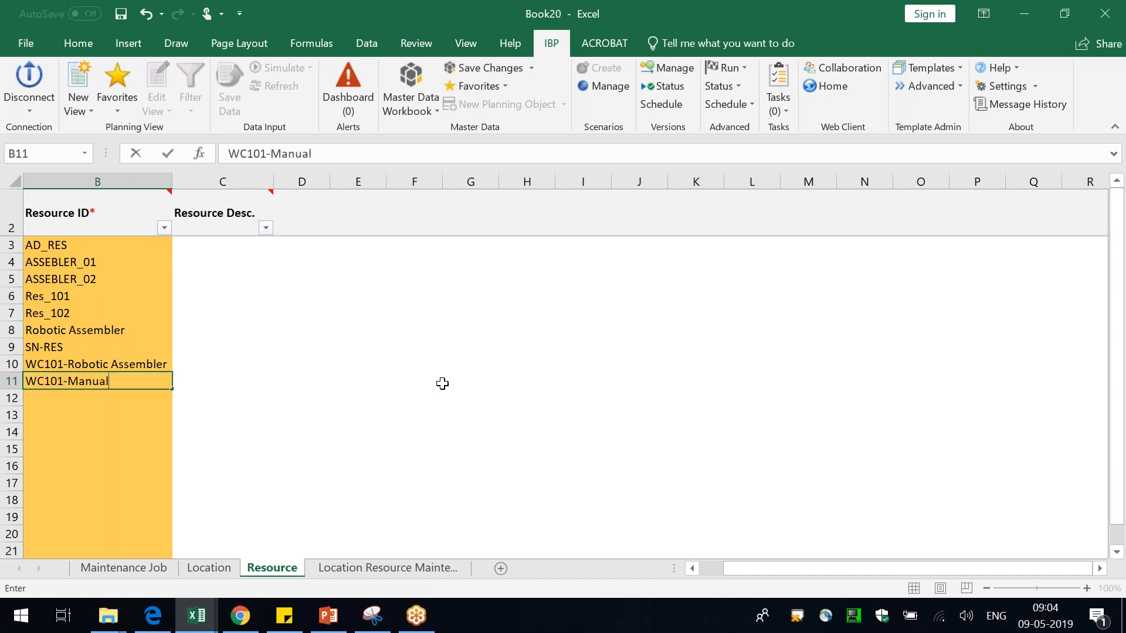
{"action": "type", "text": " Assembler"}
{"action": "key", "text": "Return"}
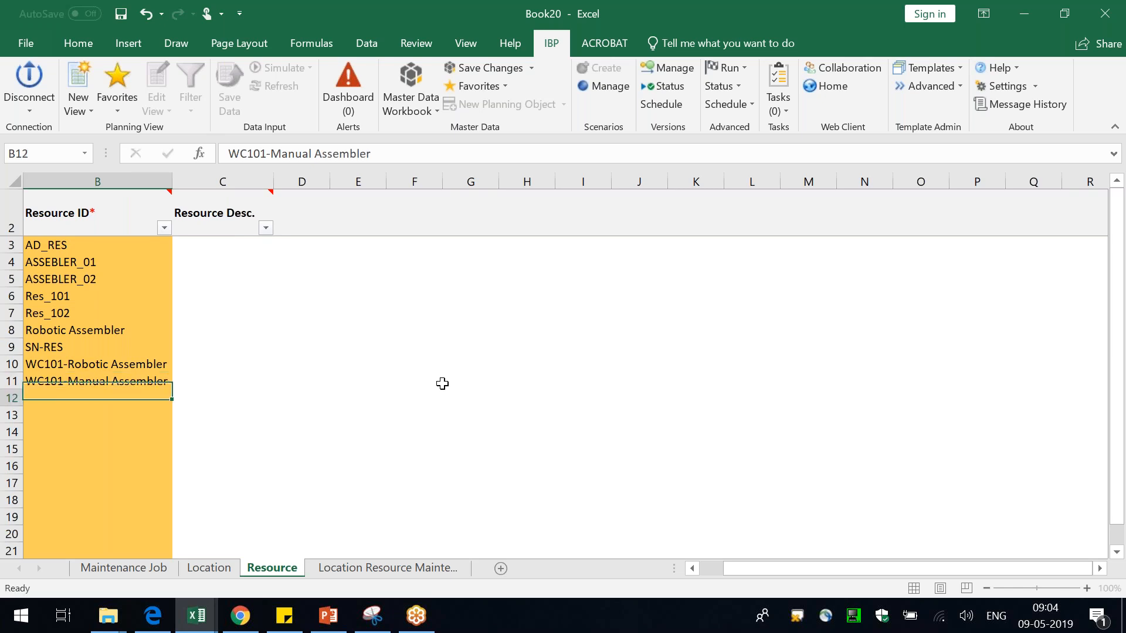
{"action": "type", "text": "WC102-Robotic "}
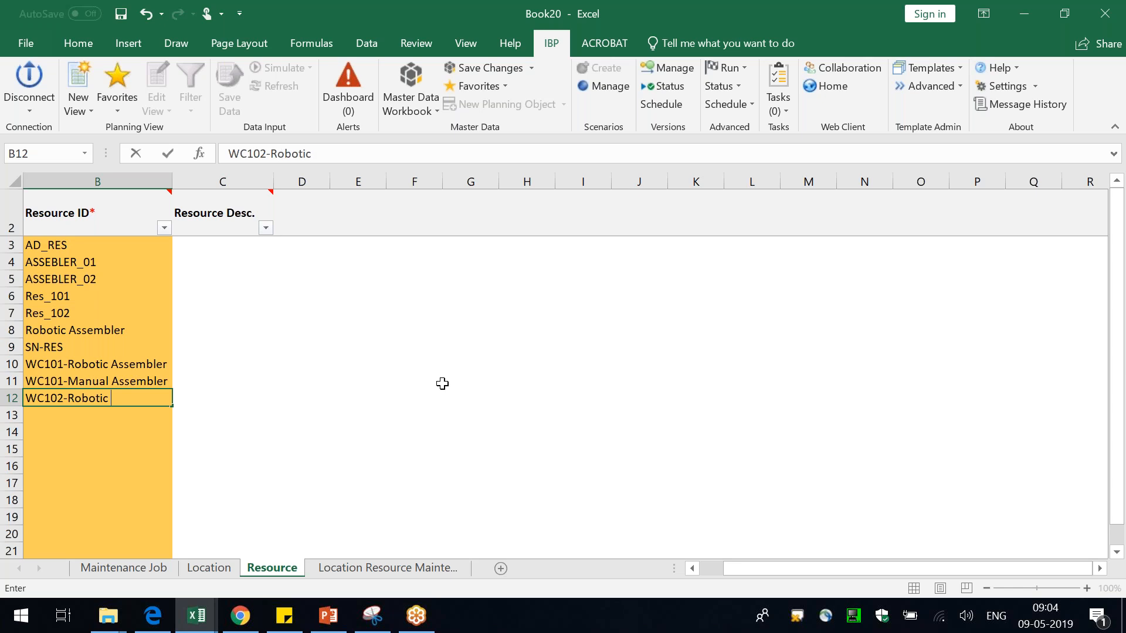
{"action": "type", "text": "Assembler"}
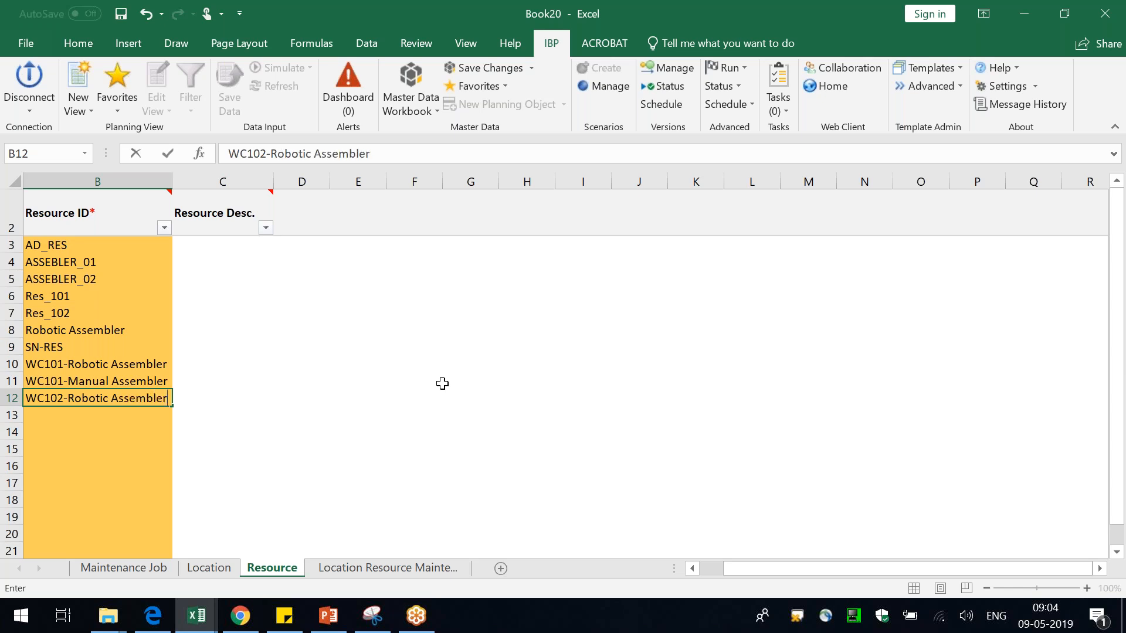
{"action": "key", "text": "Return"}
Step: Save the Resource master data changes to IBP without downloading the change report
{"action": "left_click", "coordinate": [491, 69]}
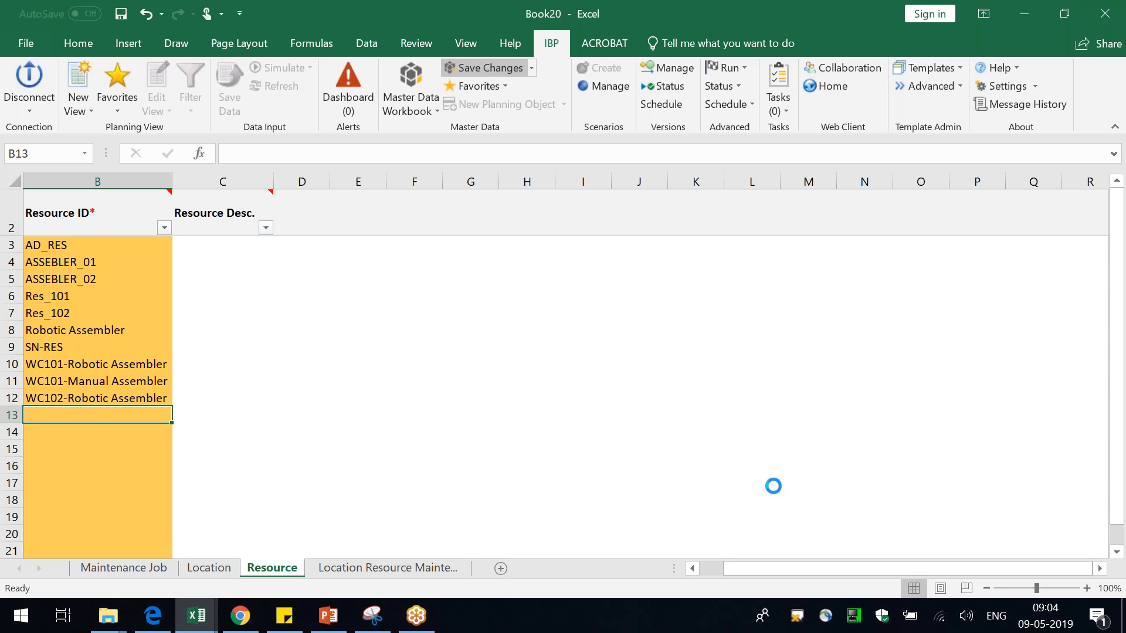
{"action": "left_click", "coordinate": [673, 409]}
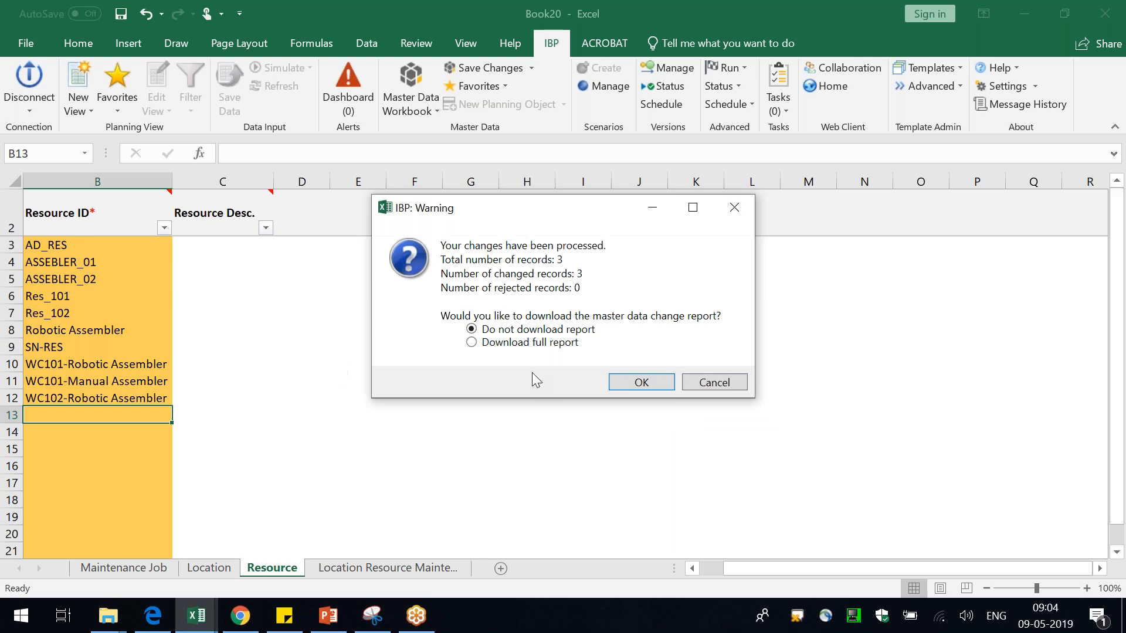
{"action": "key", "text": "Return"}
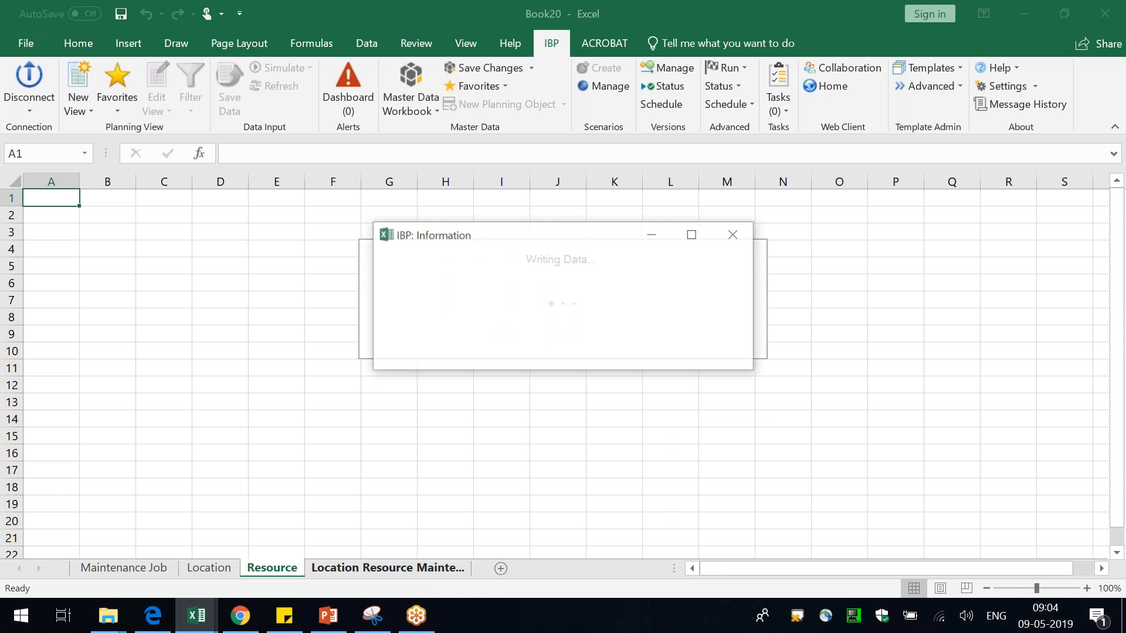
{"action": "left_click", "coordinate": [713, 352]}
Step: Copy the location IDs Mill - NW and Mill - SE from the Location sheet for the Location Resource Maintenance sheet
{"action": "left_click", "coordinate": [402, 567]}
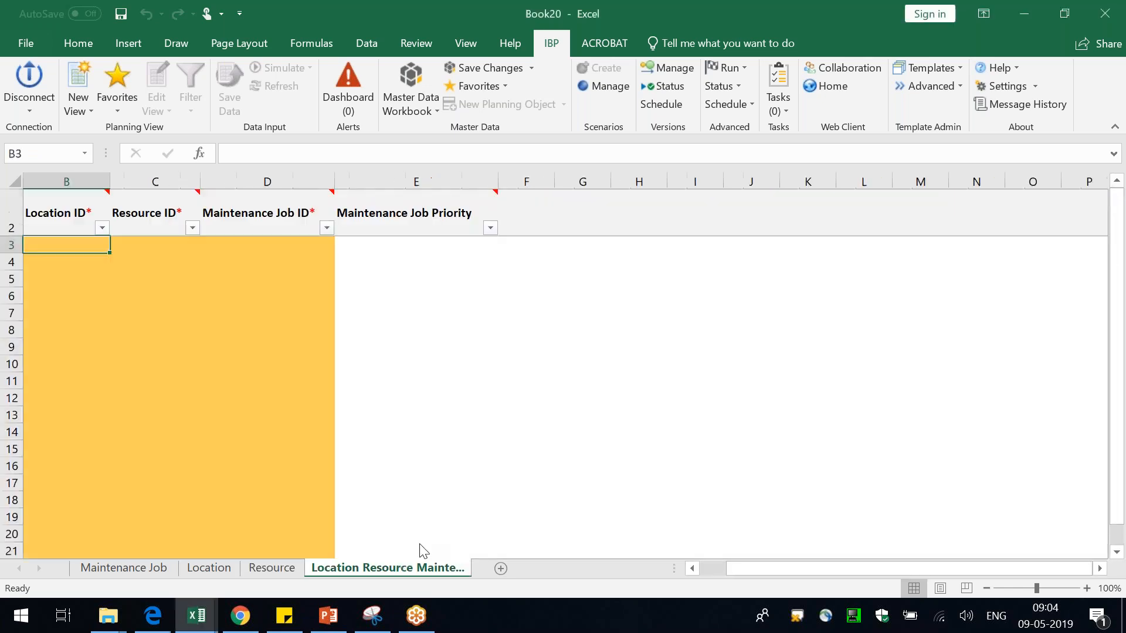
{"action": "left_click", "coordinate": [208, 568]}
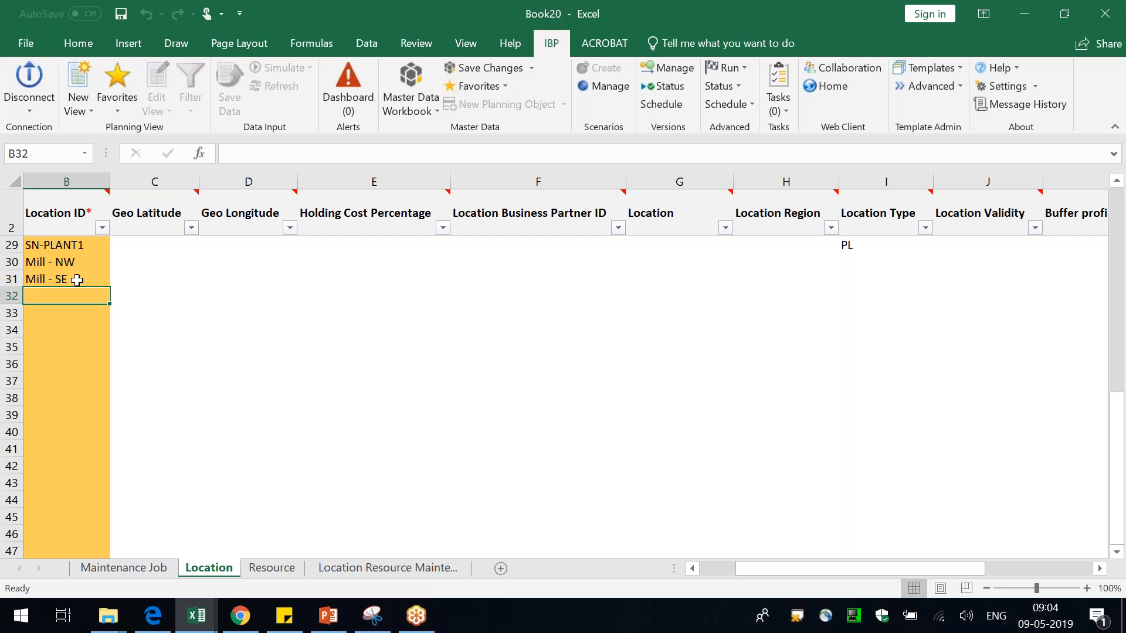
{"action": "left_click_drag", "start_coordinate": [59, 263], "coordinate": [76, 279]}
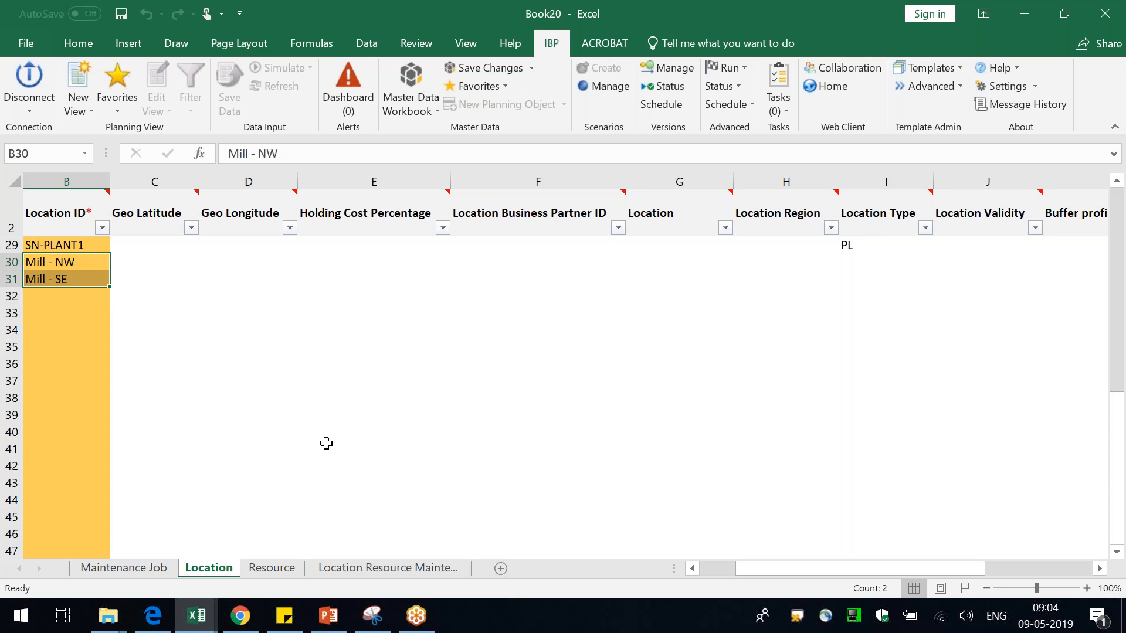
{"action": "key", "text": "ctrl+c"}
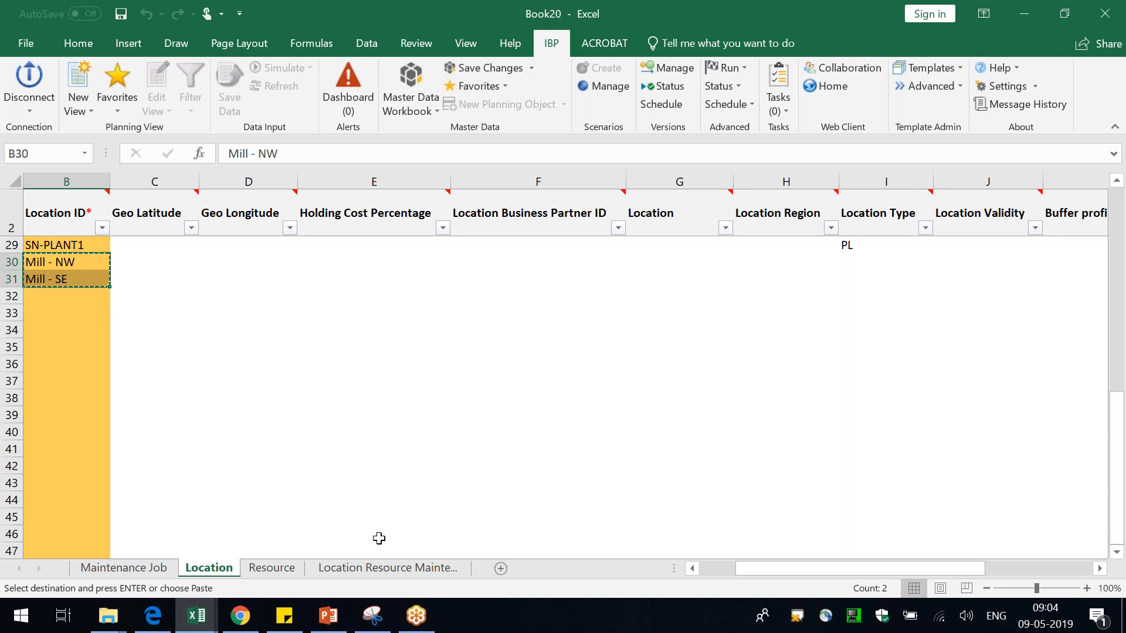
{"action": "key", "text": "ctrl+Page_Down"}
{"action": "key", "text": "ctrl+Page_Down"}
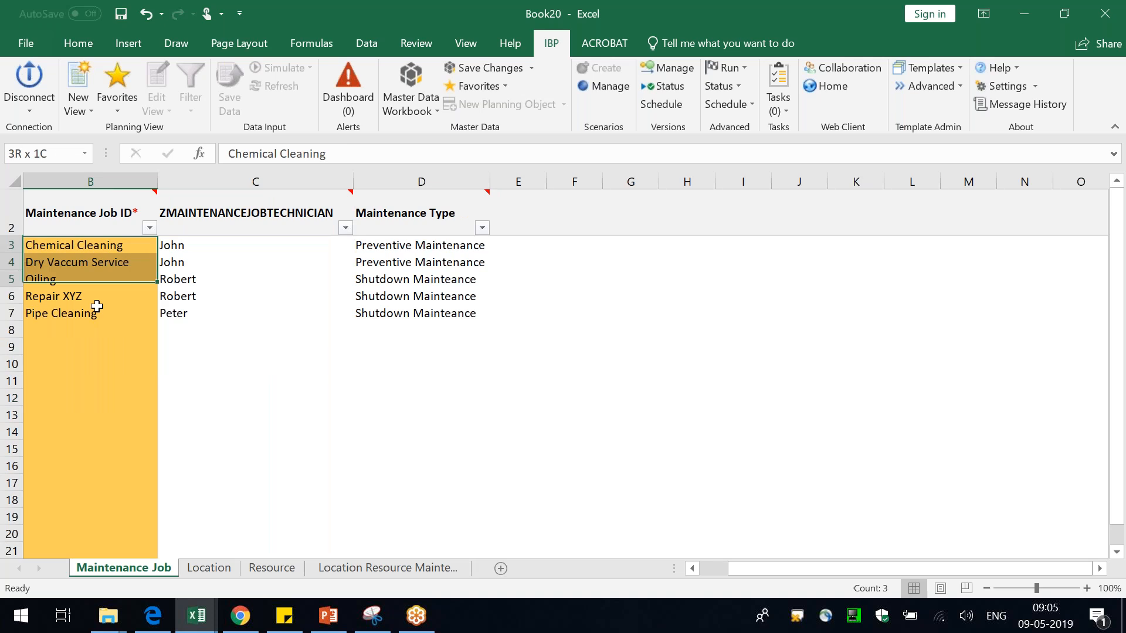
Step: Copy the five maintenance job IDs, Chemical Cleaning through Pipe Cleaning, into the Maintenance Job ID column of the Location Resource Maintenance sheet
{"action": "left_click_drag", "start_coordinate": [97, 306], "coordinate": [94, 316]}
{"action": "key", "text": "ctrl+c"}
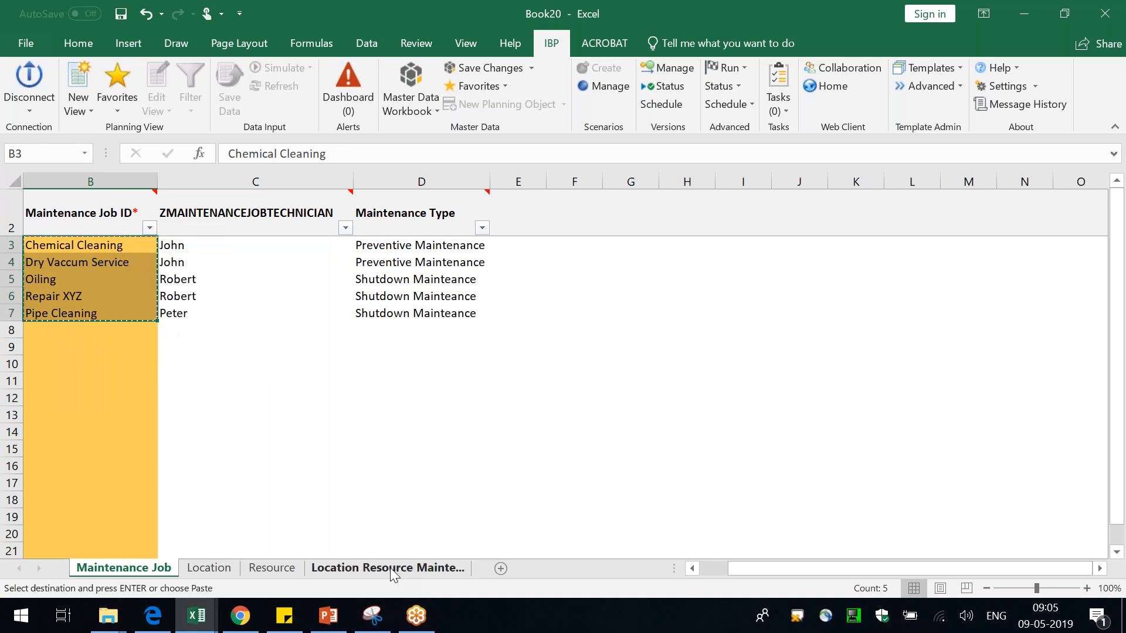
{"action": "key", "text": "ctrl+Page_Down"}
{"action": "key", "text": "ctrl+Page_Down"}
{"action": "key", "text": "ctrl+Page_Down"}
{"action": "key", "text": "ctrl+v"}
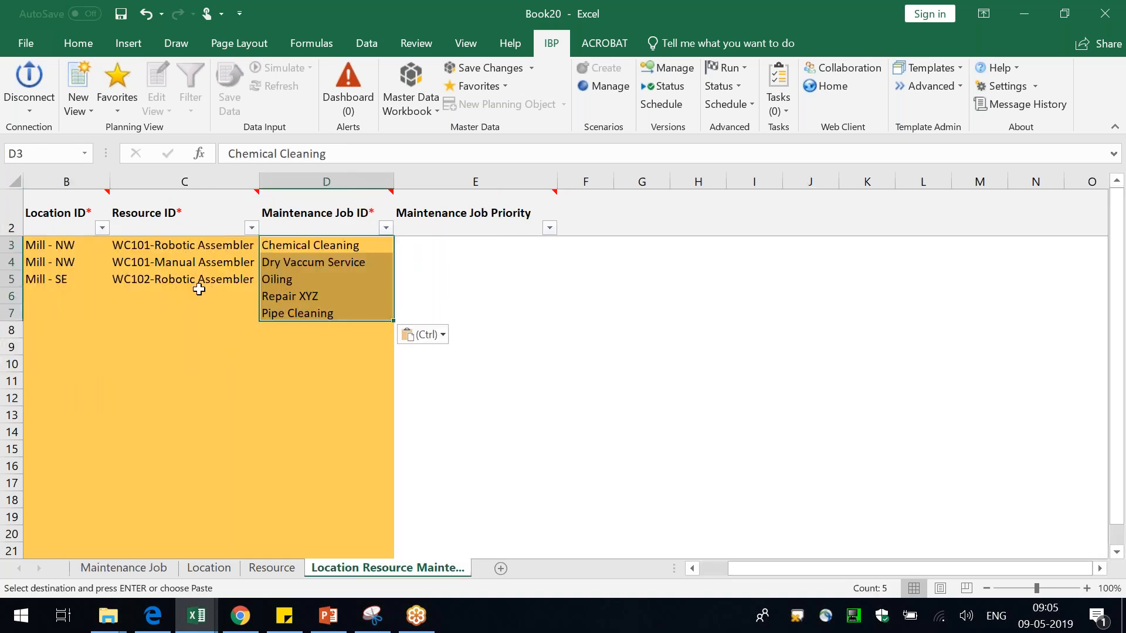
Step: Move the WC101-Manual Assembler and WC102-Robotic Assembler location rows down to start at row 8, and copy the five maintenance job IDs into D8:D12
{"action": "left_click_drag", "start_coordinate": [90, 267], "coordinate": [150, 276]}
{"action": "key", "text": "ctrl+c"}
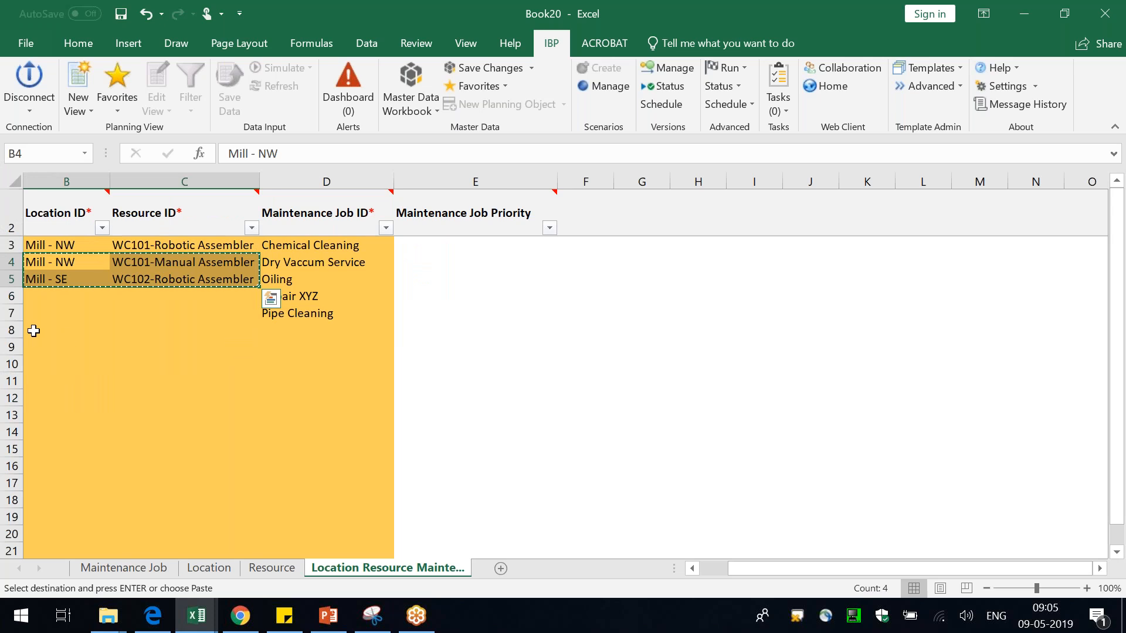
{"action": "left_click", "coordinate": [32, 333]}
{"action": "key", "text": "ctrl+v"}
{"action": "left_click_drag", "start_coordinate": [296, 246], "coordinate": [302, 317]}
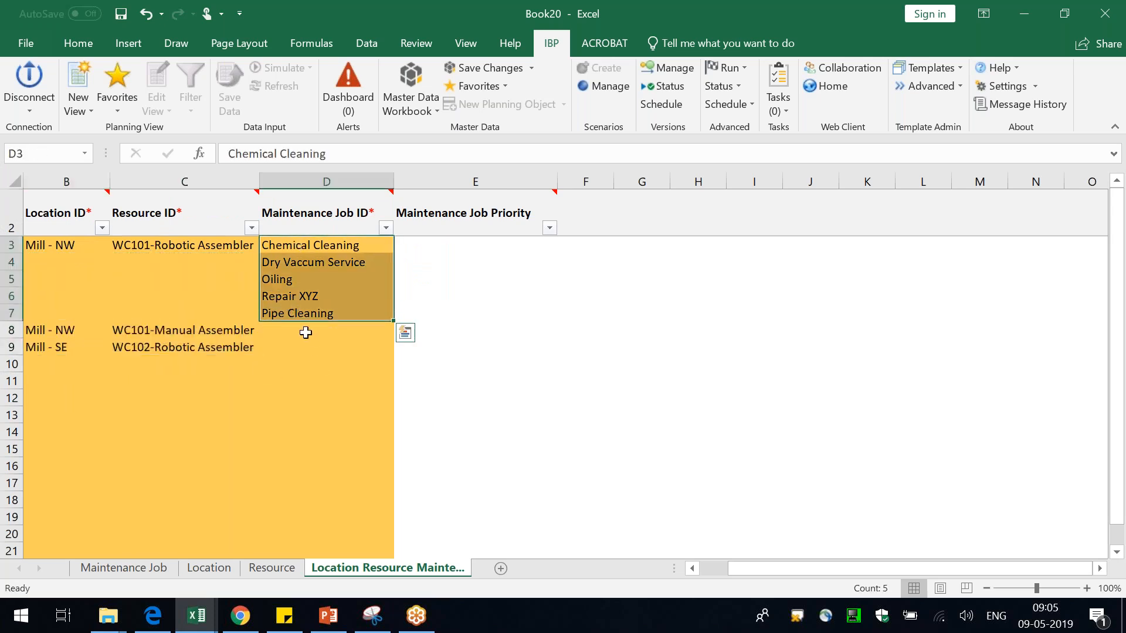
{"action": "key", "text": "ctrl+c"}
{"action": "left_click", "coordinate": [307, 337]}
{"action": "key", "text": "ctrl+v"}
Step: Move the Mill - SE and WC102-Robotic Assembler entry down to row 13
{"action": "left_click_drag", "start_coordinate": [36, 331], "coordinate": [194, 349]}
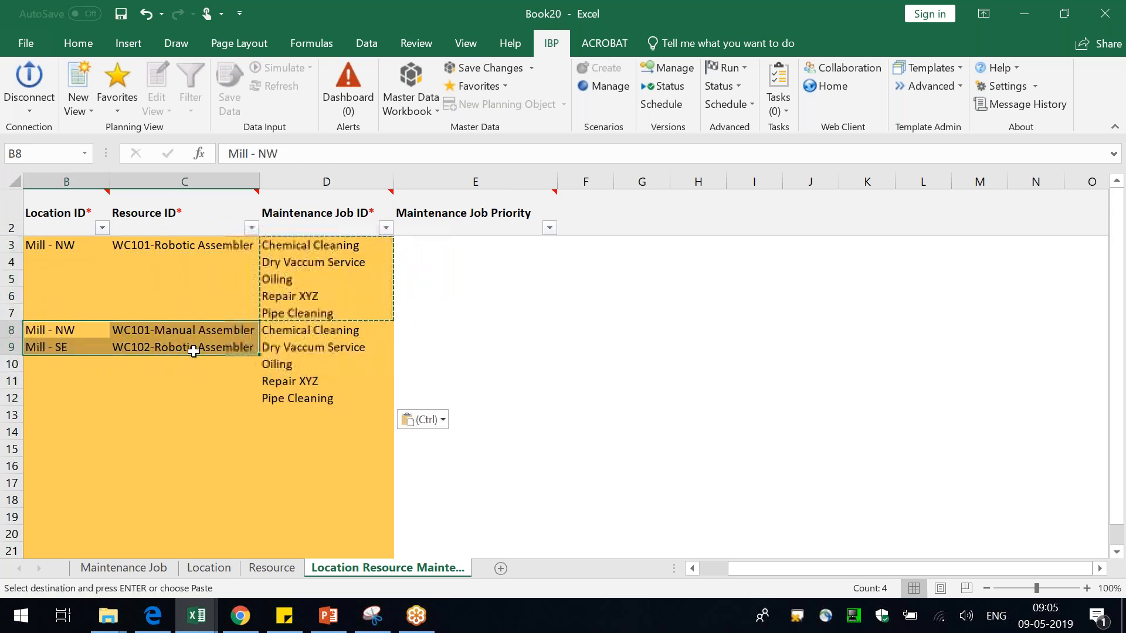
{"action": "left_click", "coordinate": [194, 364]}
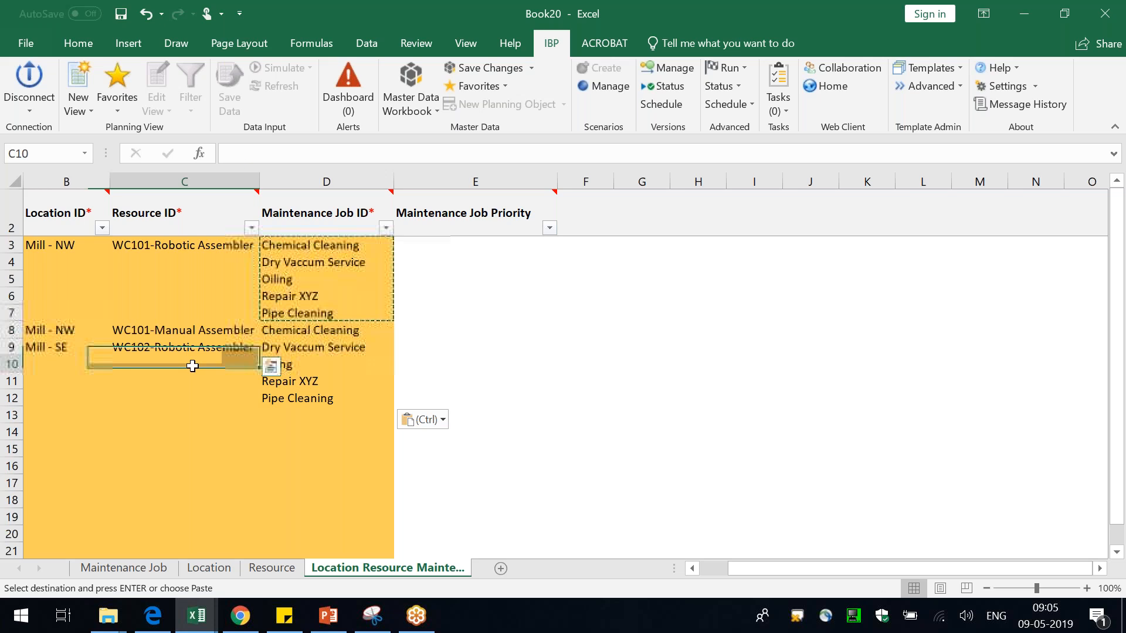
{"action": "left_click_drag", "start_coordinate": [58, 346], "coordinate": [187, 348]}
{"action": "key", "text": "ctrl+x"}
{"action": "left_click", "coordinate": [37, 414]}
{"action": "key", "text": "ctrl+v"}
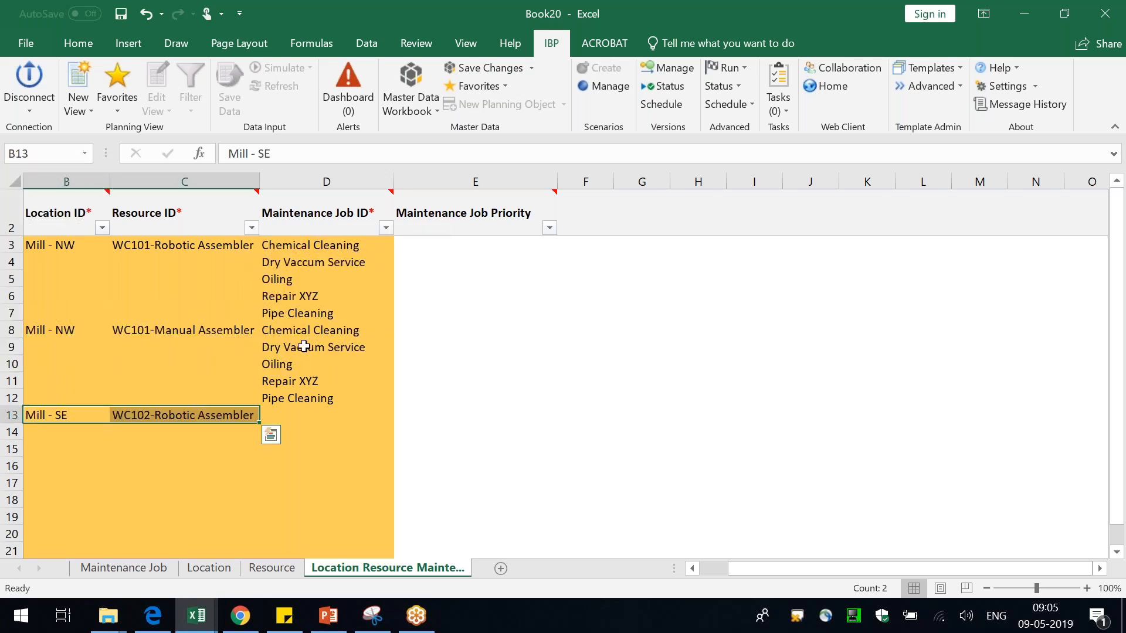
Step: Copy the Chemical Cleaning and Dry Vaccum Service job IDs into D13:D14 for the Mill - SE resource
{"action": "left_click", "coordinate": [304, 347]}
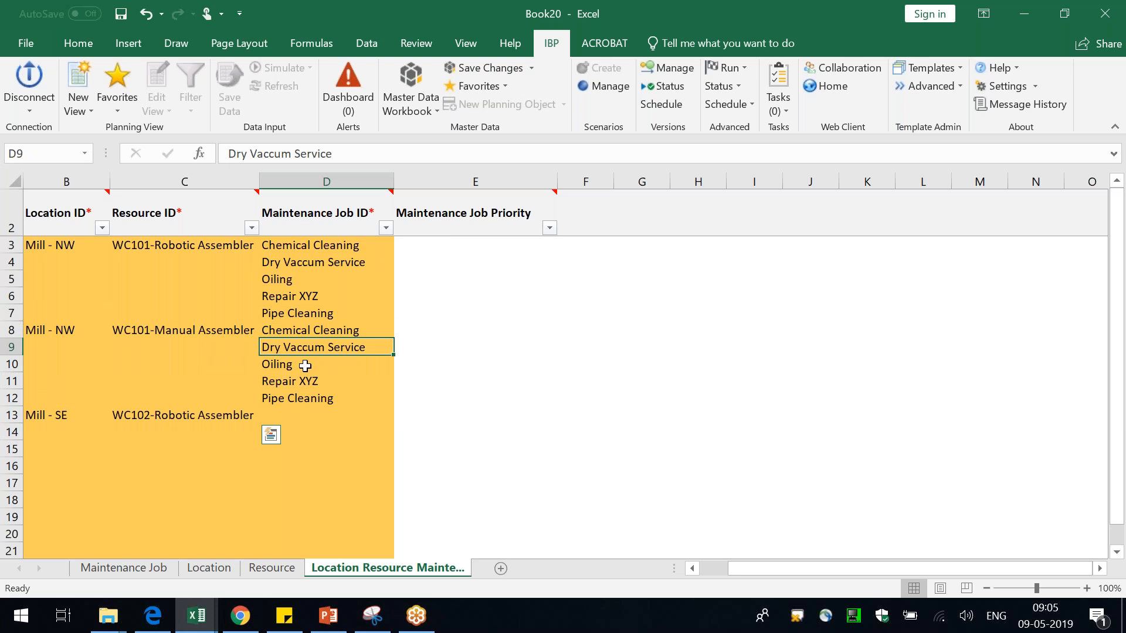
{"action": "left_click_drag", "start_coordinate": [305, 366], "coordinate": [305, 398]}
{"action": "left_click_drag", "start_coordinate": [304, 330], "coordinate": [303, 347]}
{"action": "key", "text": "ctrl+c"}
{"action": "left_click", "coordinate": [289, 418]}
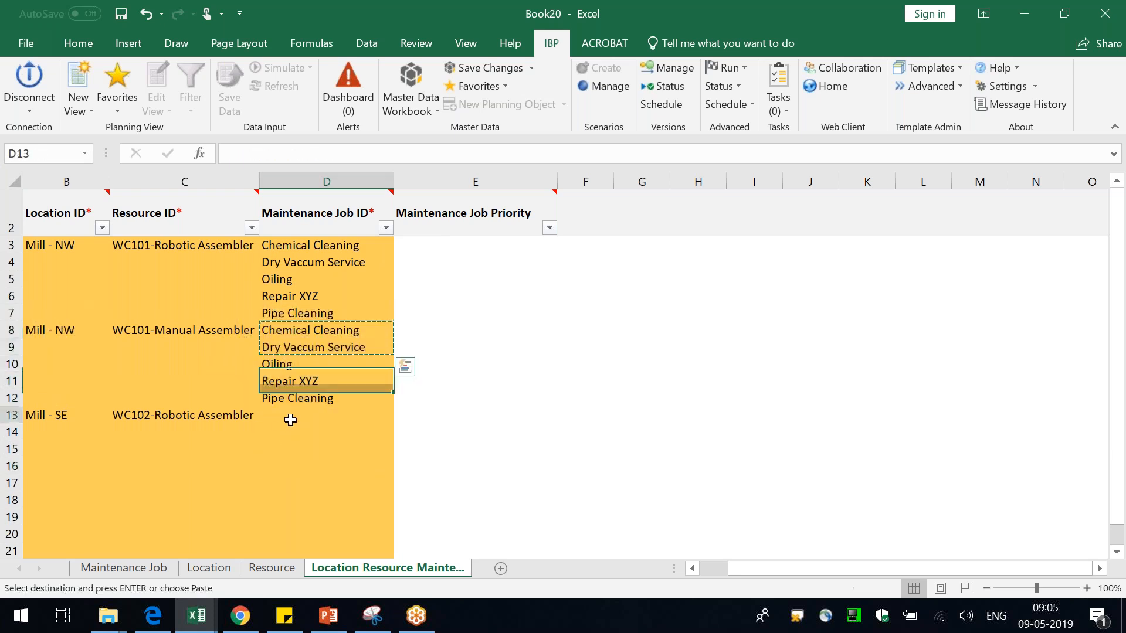
{"action": "key", "text": "ctrl+v"}
Step: Fill Mill - SE with WC102-Robotic Assembler into row 14, and Mill - NW with WC101-Robotic Assembler into rows 4 to 7 and 9 to 12
{"action": "left_click_drag", "start_coordinate": [88, 433], "coordinate": [166, 431]}
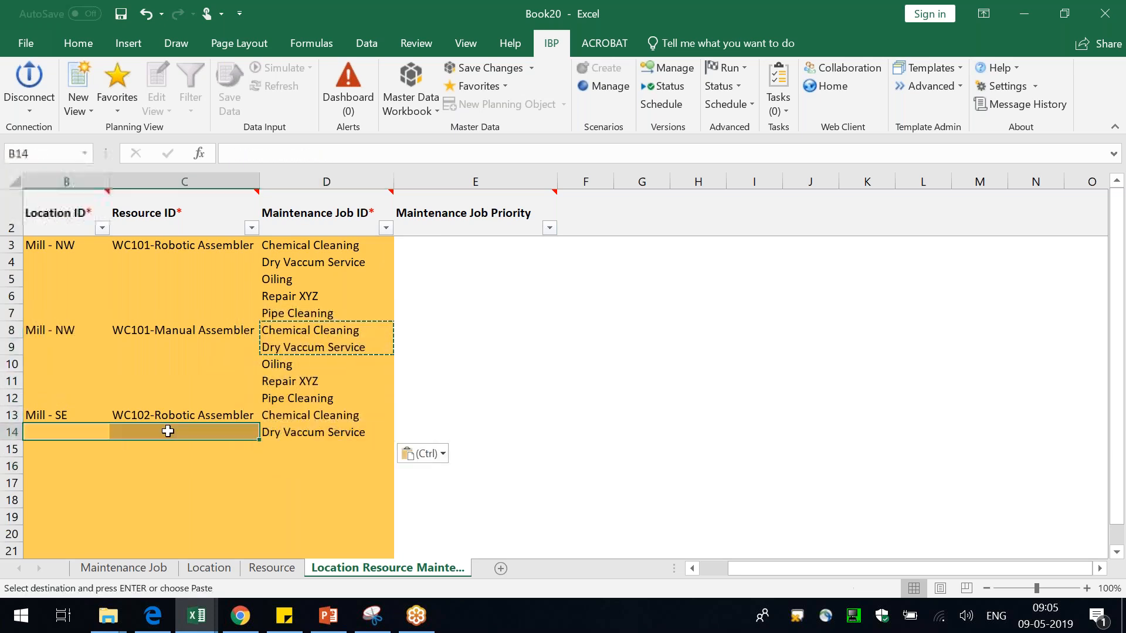
{"action": "key", "text": "ctrl+d"}
{"action": "left_click_drag", "start_coordinate": [53, 246], "coordinate": [194, 306]}
{"action": "key", "text": "ctrl+c"}
{"action": "key", "text": "ctrl+v"}
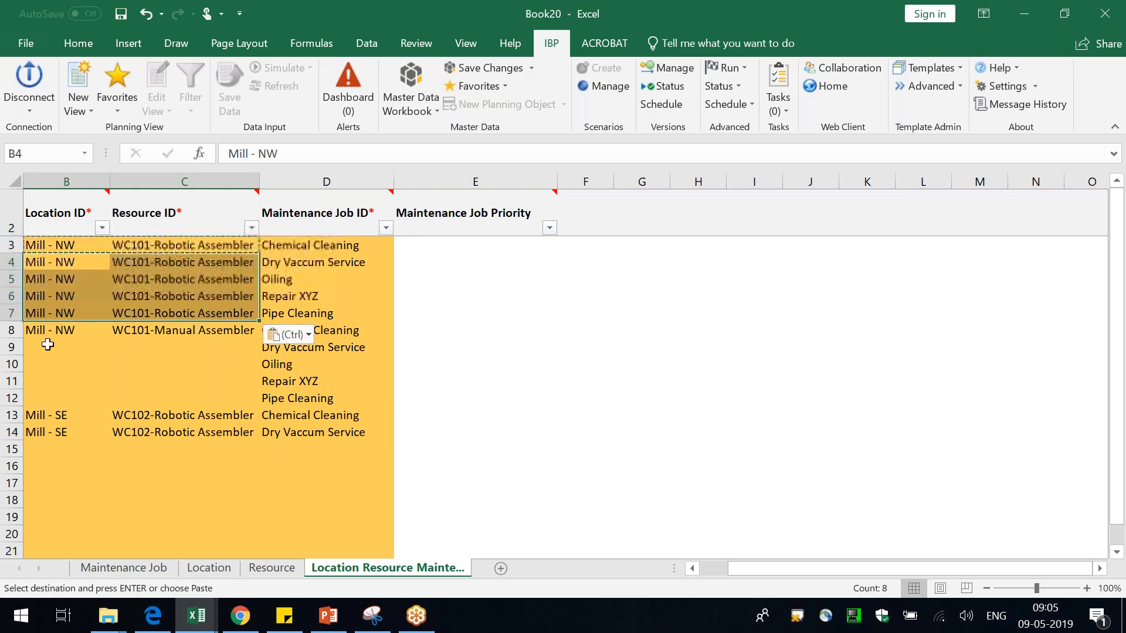
{"action": "left_click", "coordinate": [50, 347]}
{"action": "left_click_drag", "start_coordinate": [148, 376], "coordinate": [191, 392]}
{"action": "key", "text": "ctrl+v"}
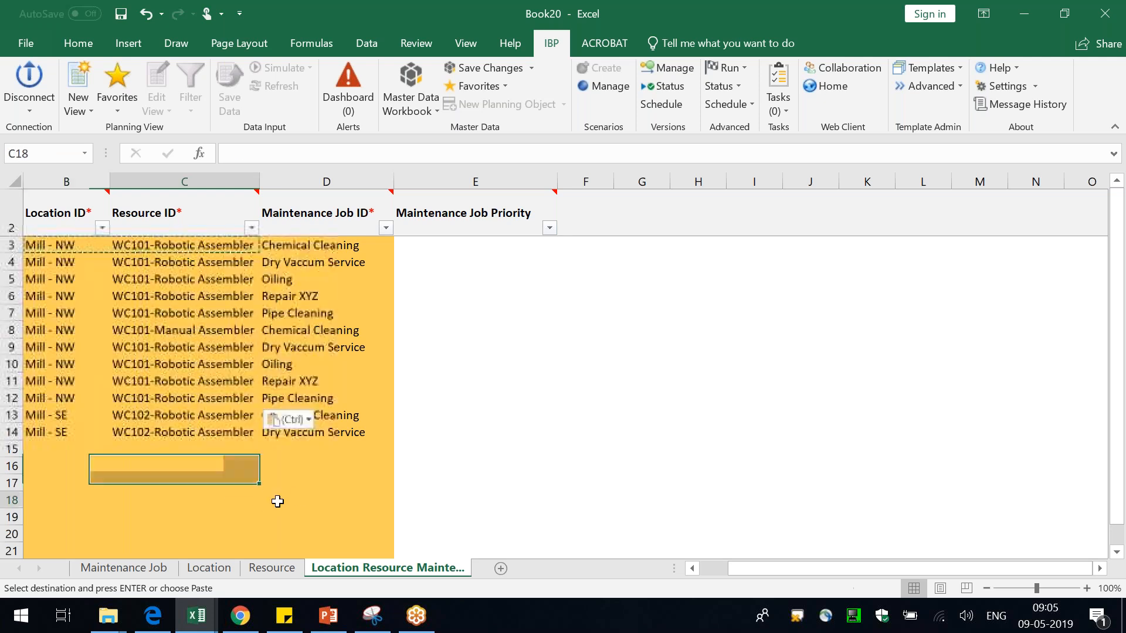
Step: Enter the Maintenance Job Priority values High, Medium, High, Low and Low in rows 3 to 7
{"action": "left_click", "coordinate": [450, 246]}
{"action": "type", "text": "High"}
{"action": "key", "text": "Return"}
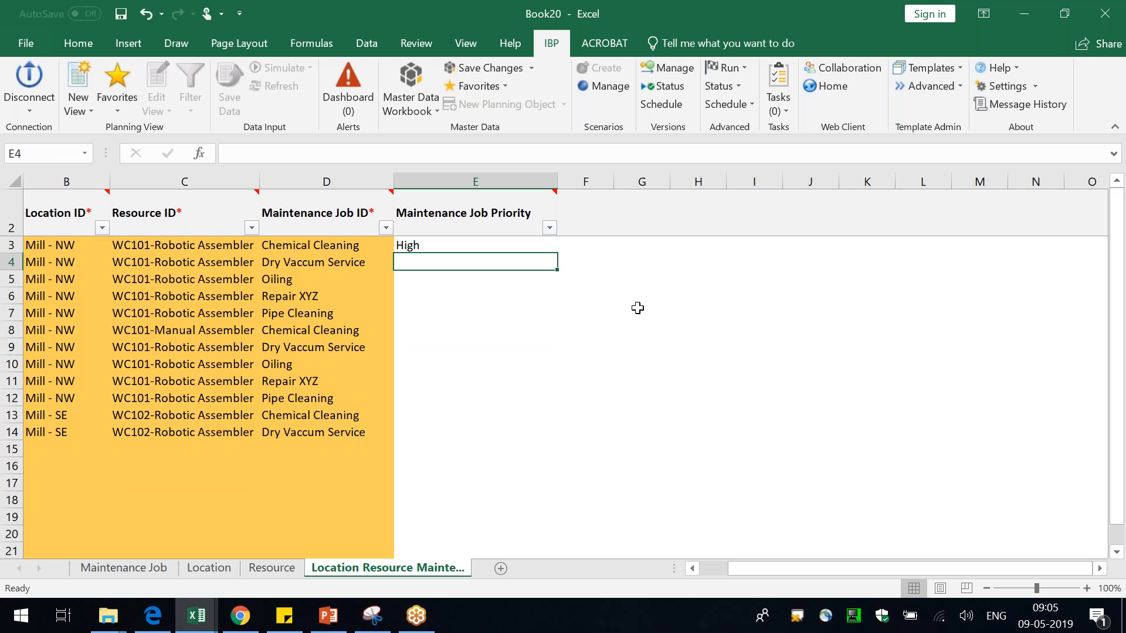
{"action": "type", "text": "Medium"}
{"action": "key", "text": "Return"}
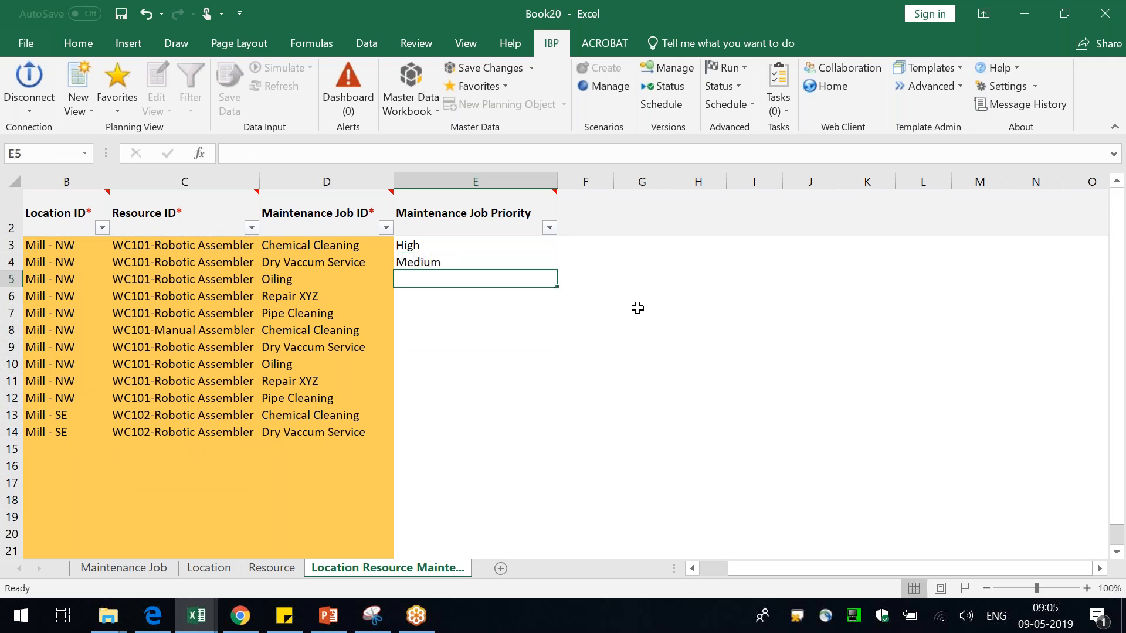
{"action": "type", "text": "High"}
{"action": "key", "text": "Return"}
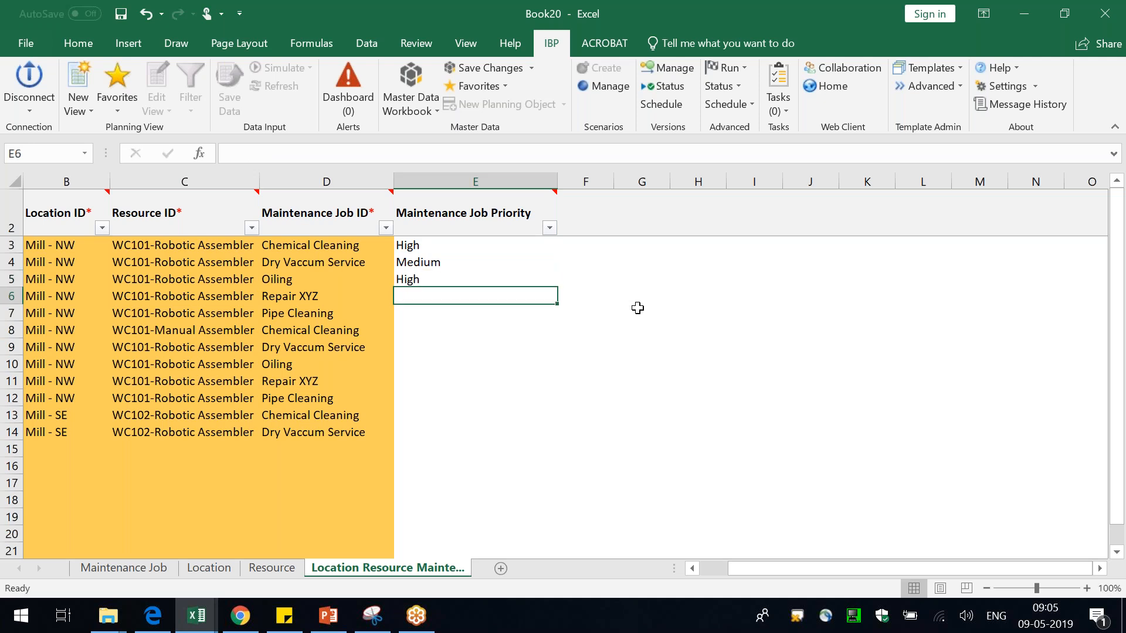
{"action": "type", "text": "M"}
{"action": "key", "text": "BackSpace"}
{"action": "type", "text": "Low"}
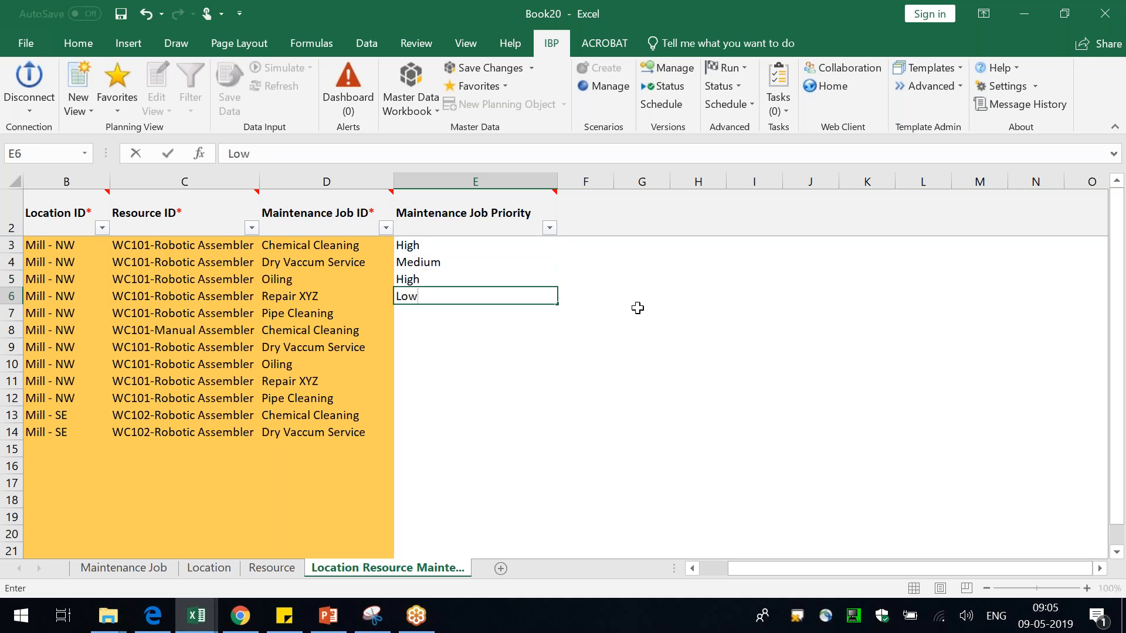
{"action": "key", "text": "Return"}
{"action": "type", "text": "L"}
{"action": "key", "text": "Return"}
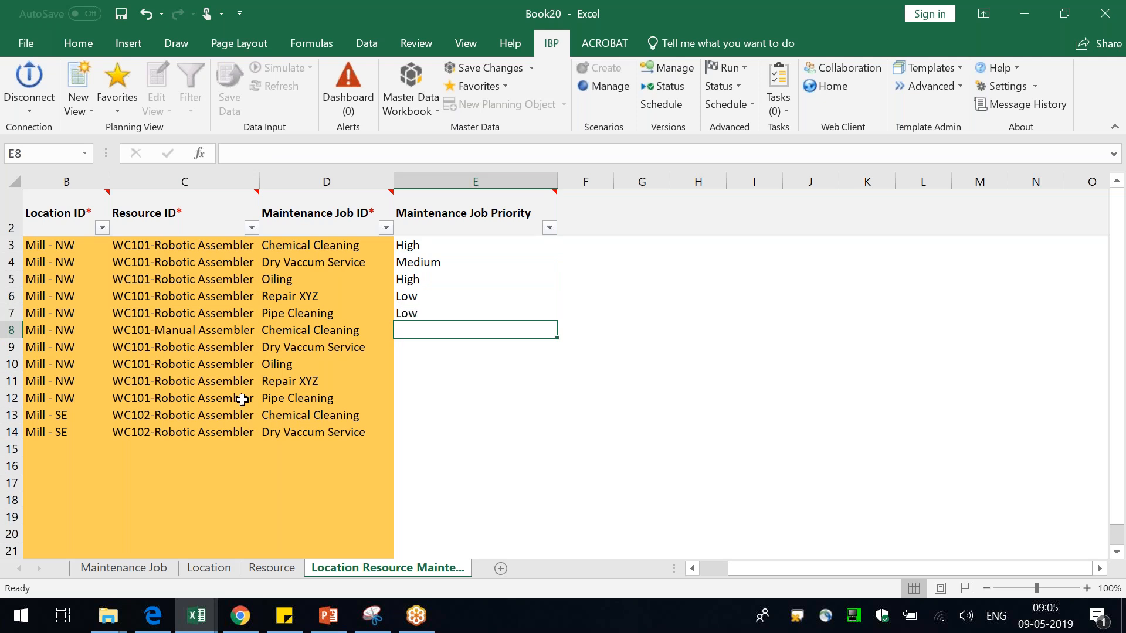
Step: Copy the first five maintenance job priorities into E8:E12
{"action": "left_click_drag", "start_coordinate": [428, 246], "coordinate": [428, 310]}
{"action": "key", "text": "ctrl+c"}
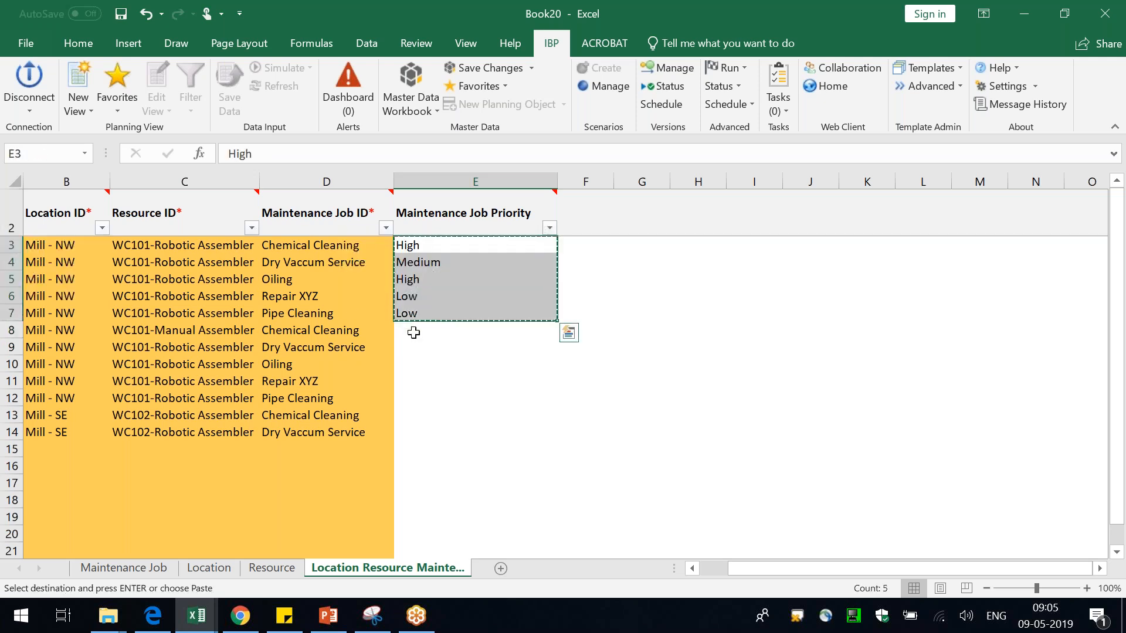
{"action": "left_click", "coordinate": [412, 331]}
{"action": "key", "text": "ctrl+v"}
{"action": "key", "text": "Escape"}
Step: Set the Maintenance Job Priority of both Mill - SE rows to Medium
{"action": "left_click", "coordinate": [406, 419]}
{"action": "left_click", "coordinate": [312, 420]}
{"action": "left_click", "coordinate": [431, 421]}
{"action": "left_click", "coordinate": [324, 417]}
{"action": "left_click", "coordinate": [437, 413]}
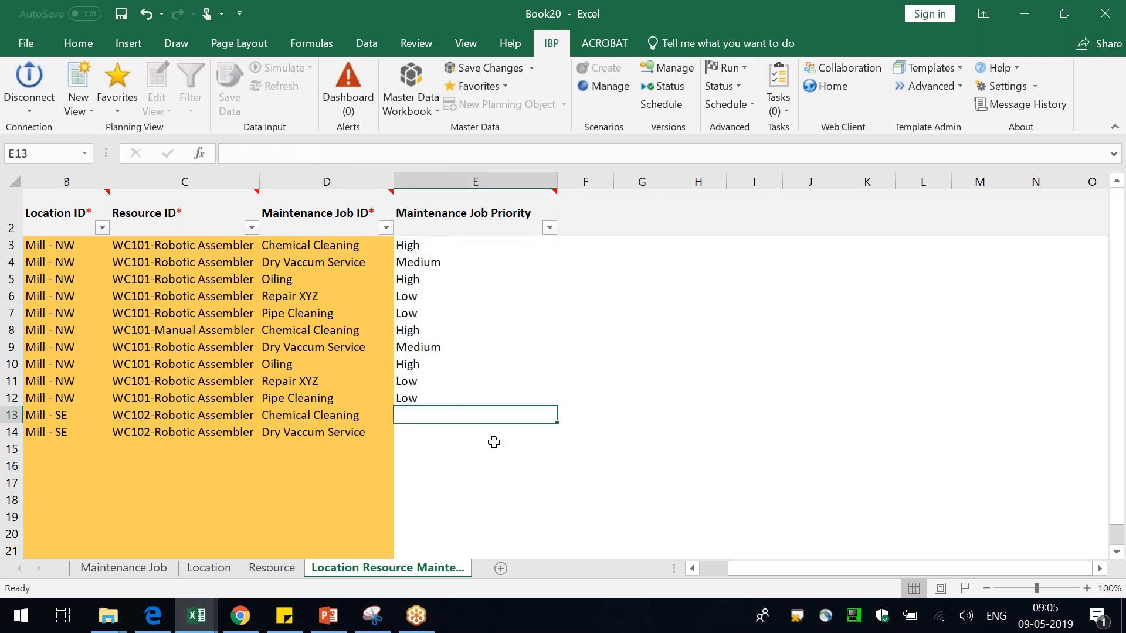
{"action": "type", "text": "Medium"}
{"action": "key", "text": "Return"}
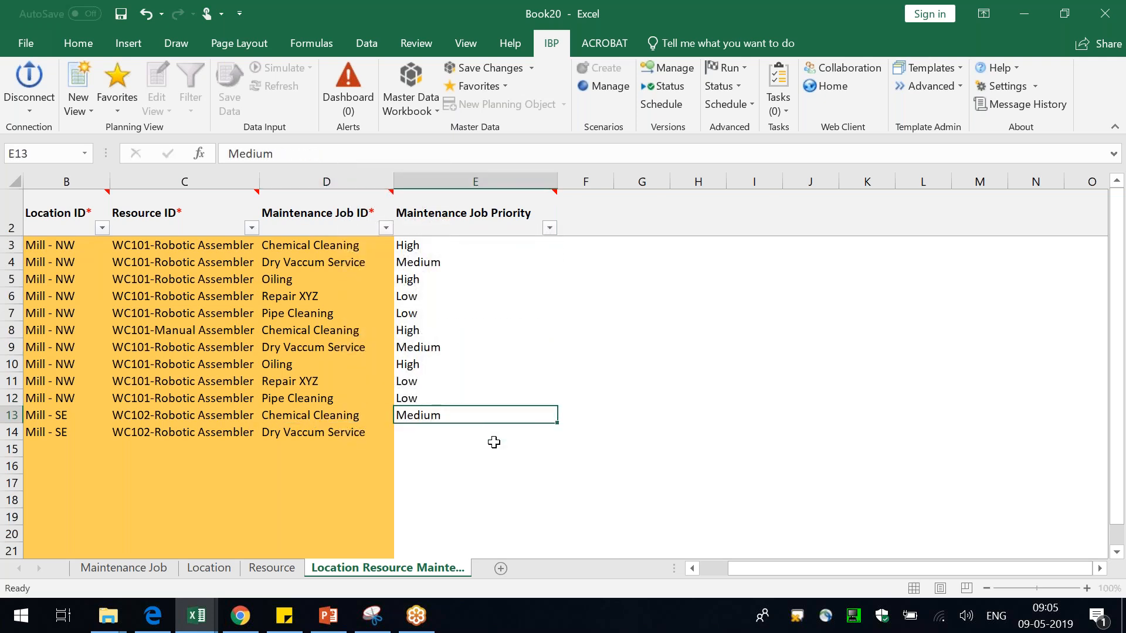
{"action": "type", "text": "Med"}
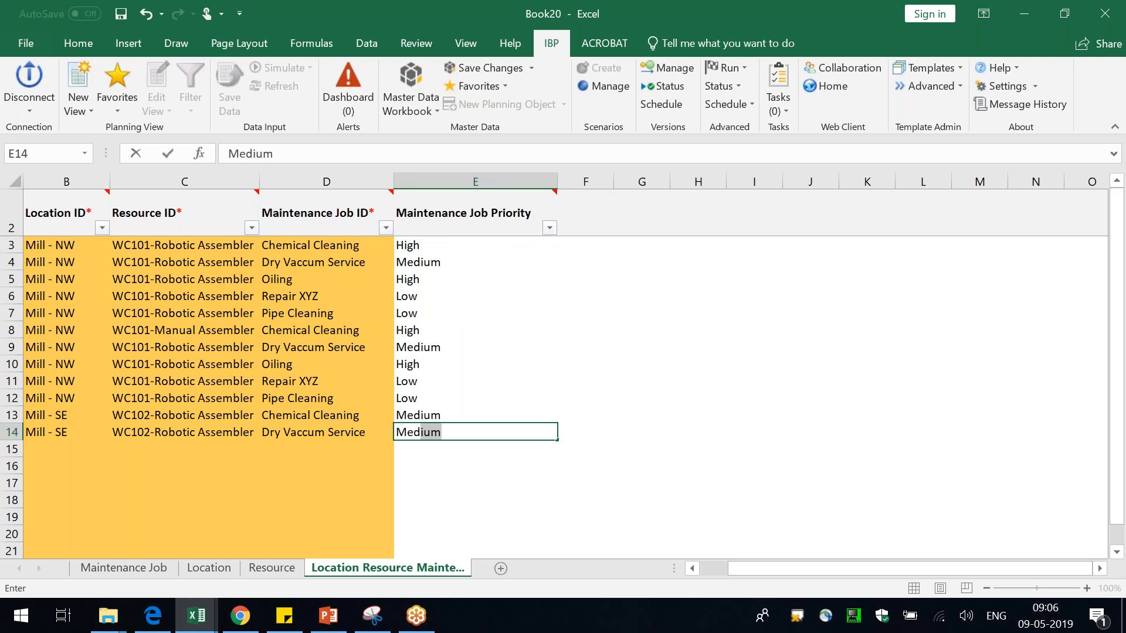
{"action": "type", "text": "ium"}
{"action": "key", "text": "Return"}
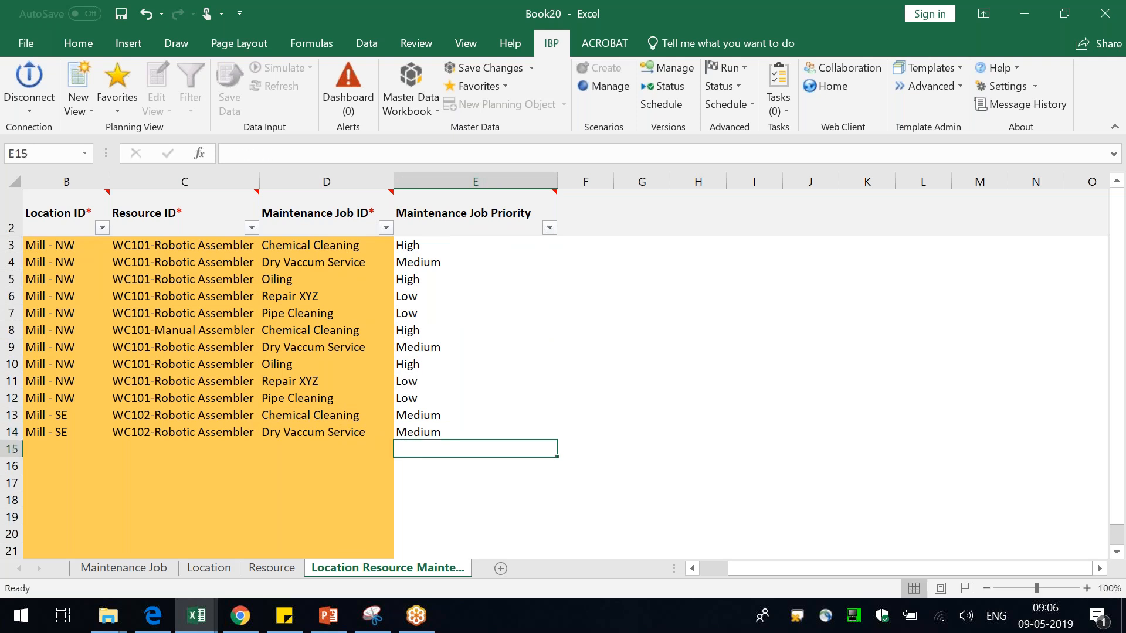
Step: Save the Location Resource Maintenance rows to IBP without a comment and download the full change report
{"action": "left_click_drag", "start_coordinate": [65, 245], "coordinate": [477, 405]}
{"action": "left_click", "coordinate": [490, 68]}
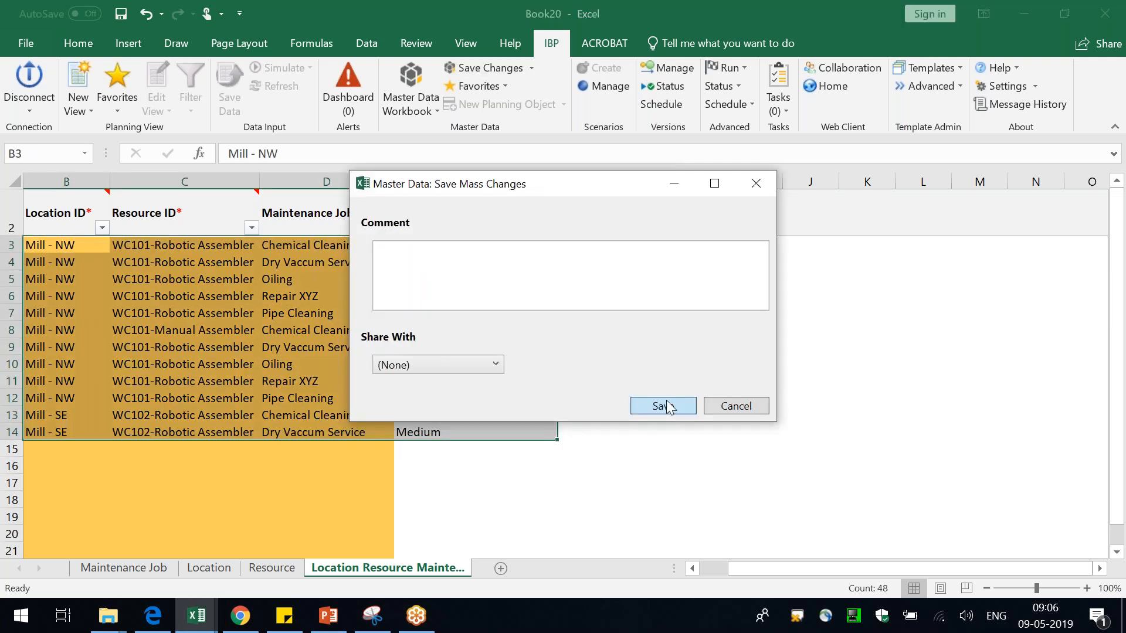
{"action": "left_click", "coordinate": [663, 406]}
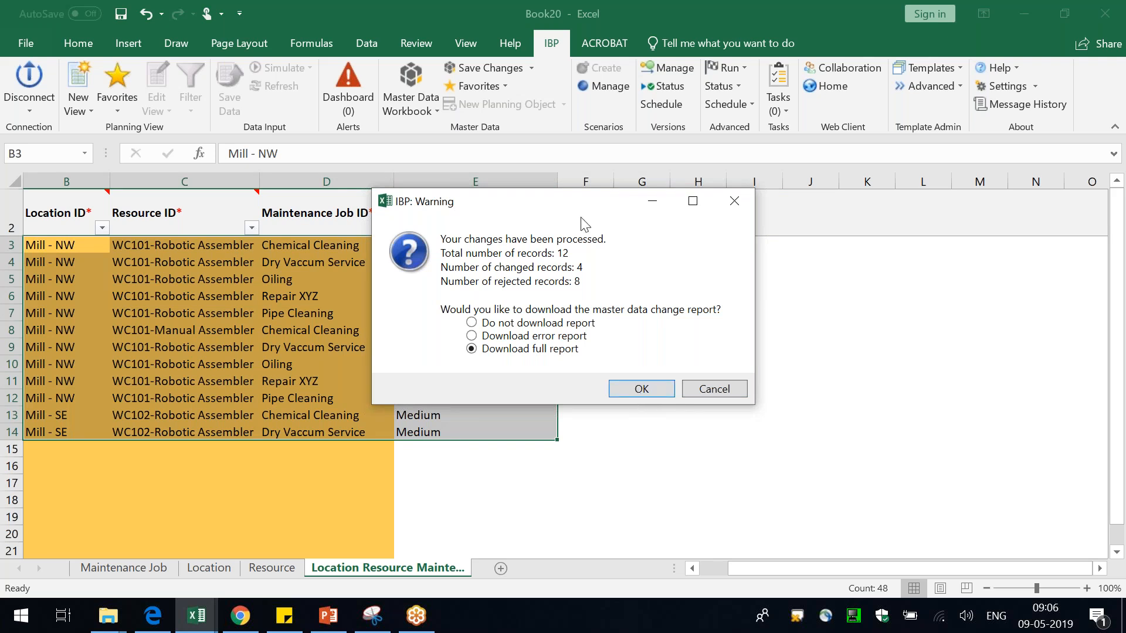
{"action": "left_click", "coordinate": [741, 368]}
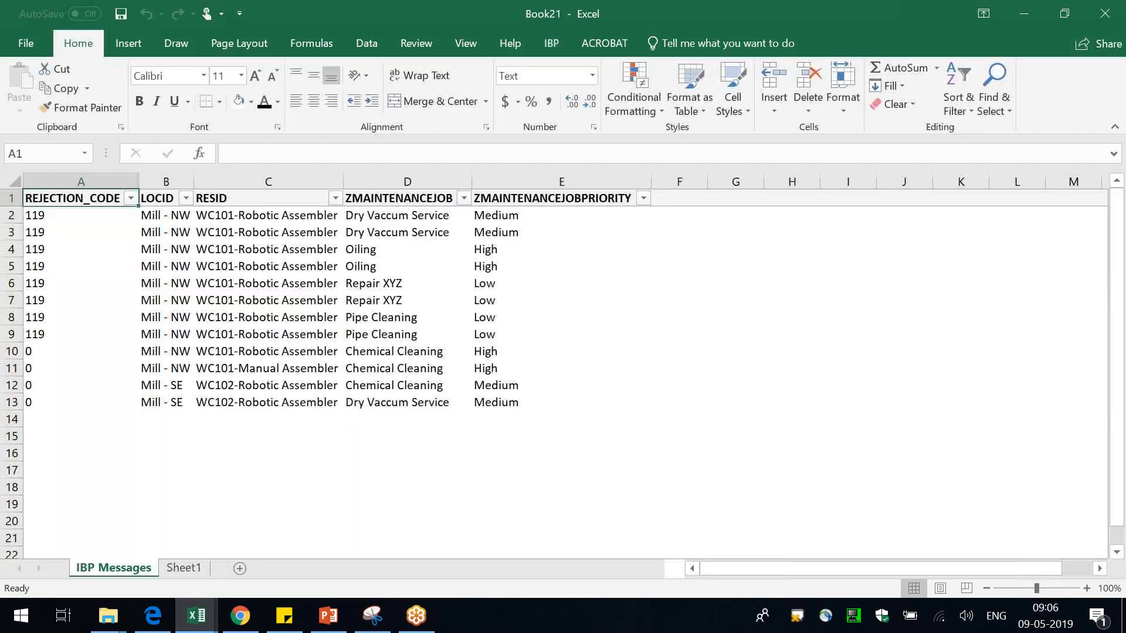
Step: Return to the master data workbook and filter it by Location ID for Mill - NW and Mill - SE
{"action": "key", "text": "alt+Tab"}
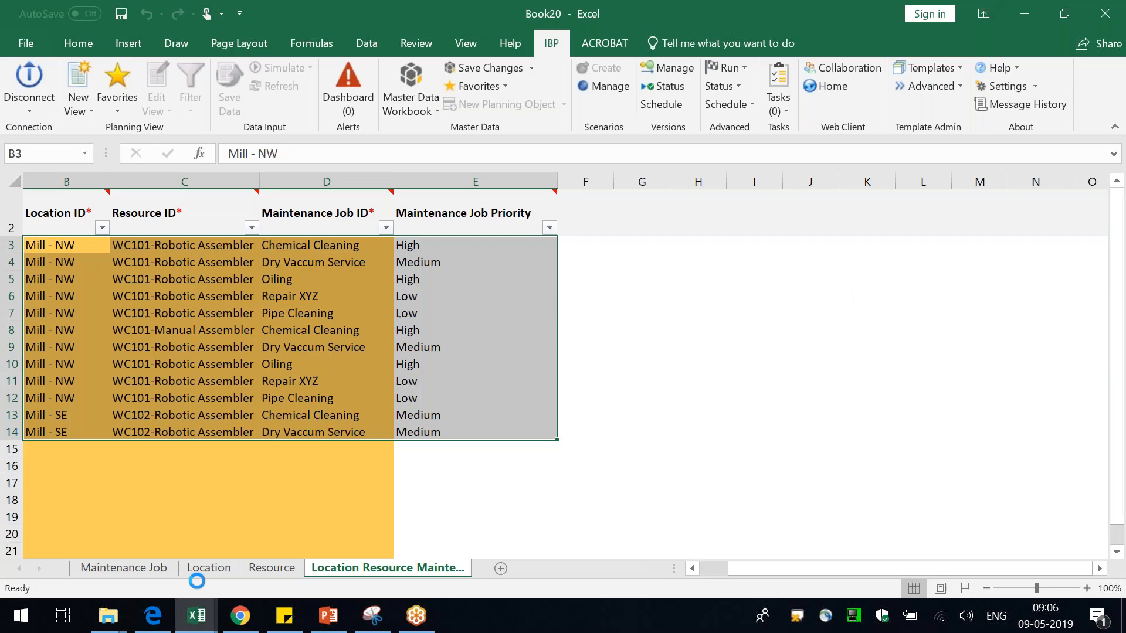
{"action": "left_click", "coordinate": [208, 568]}
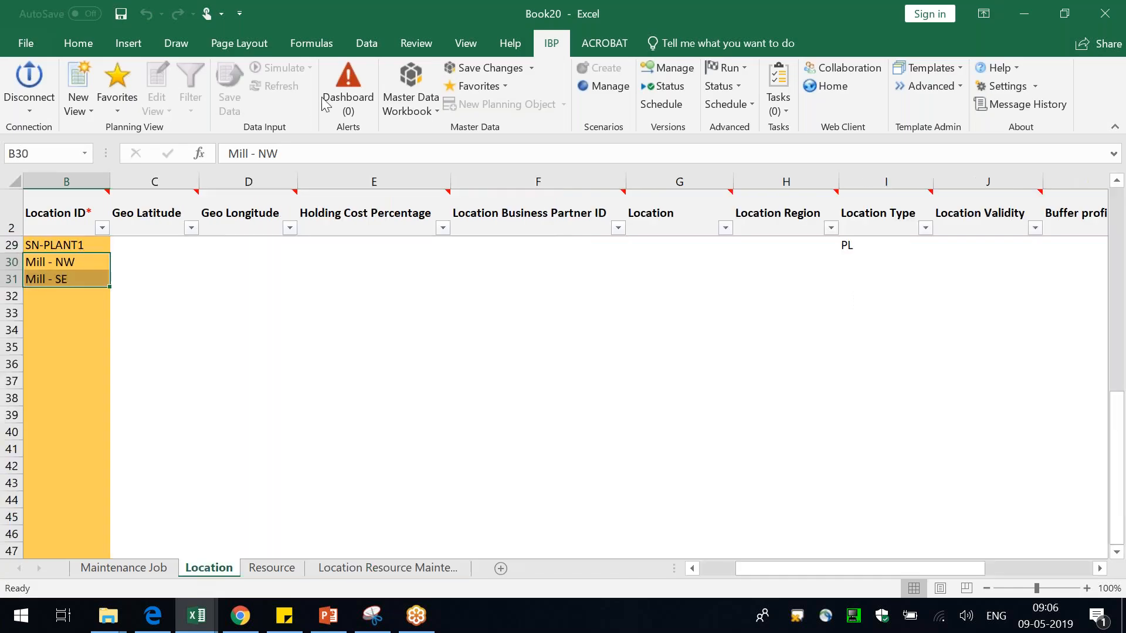
{"action": "left_click", "coordinate": [410, 88]}
{"action": "left_click", "coordinate": [277, 311]}
{"action": "left_click", "coordinate": [285, 144]}
{"action": "type", "text": "Location ID"}
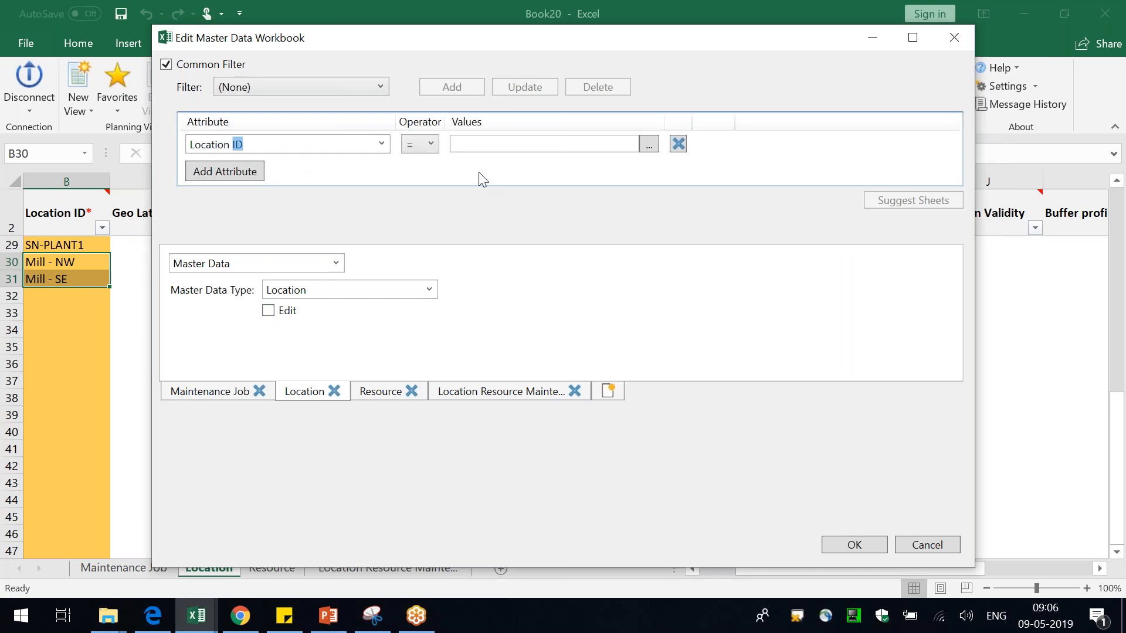
{"action": "left_click", "coordinate": [649, 141]}
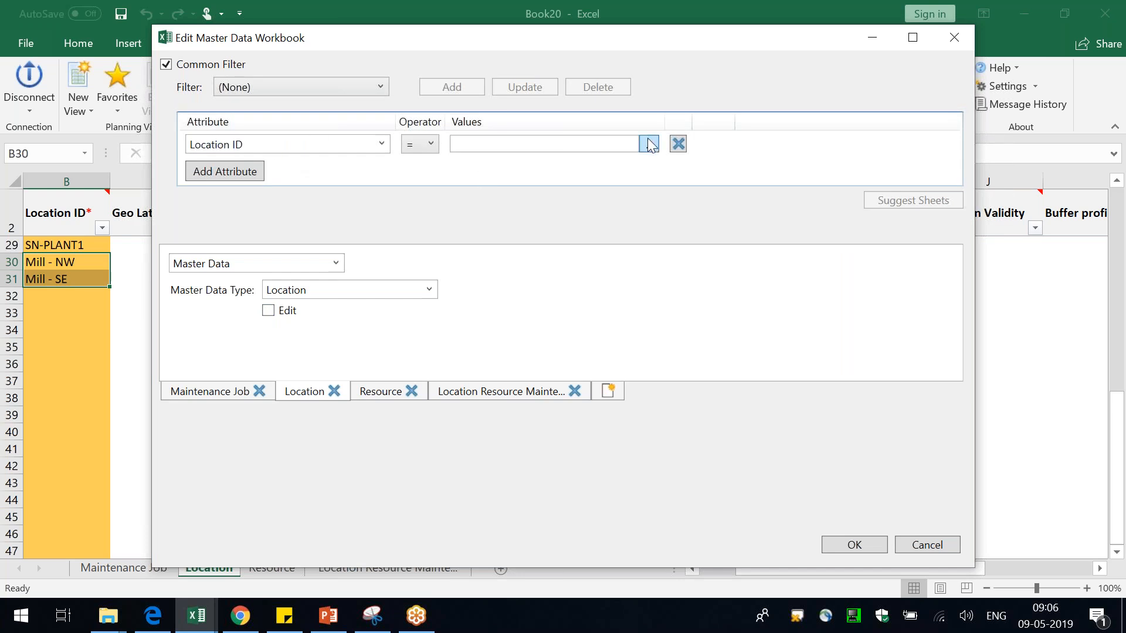
{"action": "type", "text": "mill"}
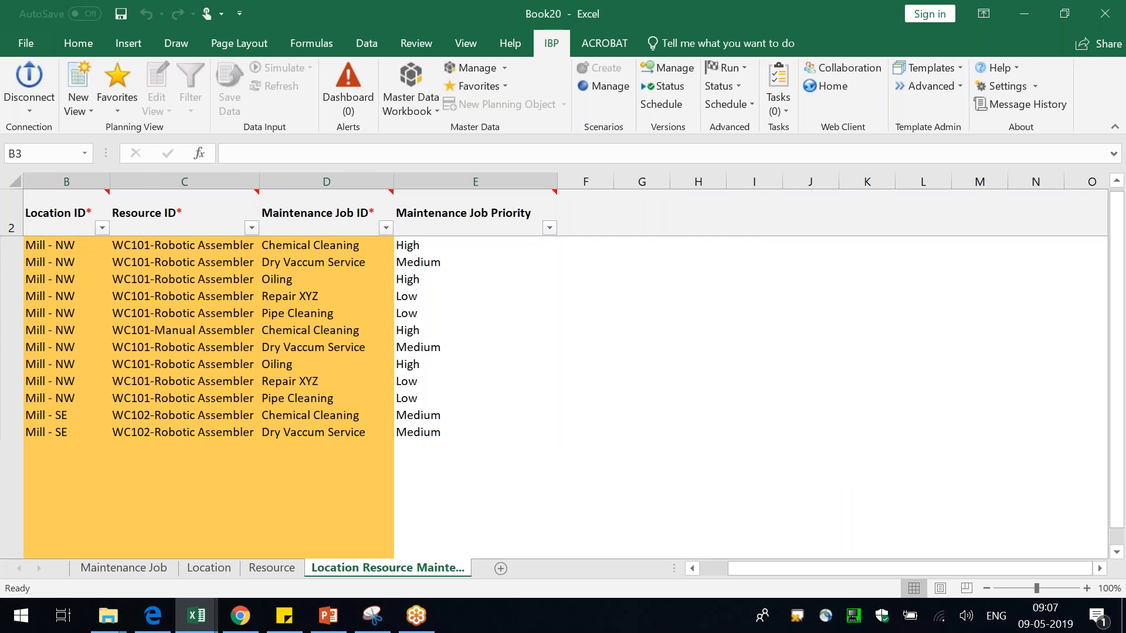
Step: Review the reloaded records on the Location Resource Maintenance, Maintenance Job and Resource sheets
{"action": "left_click", "coordinate": [327, 448]}
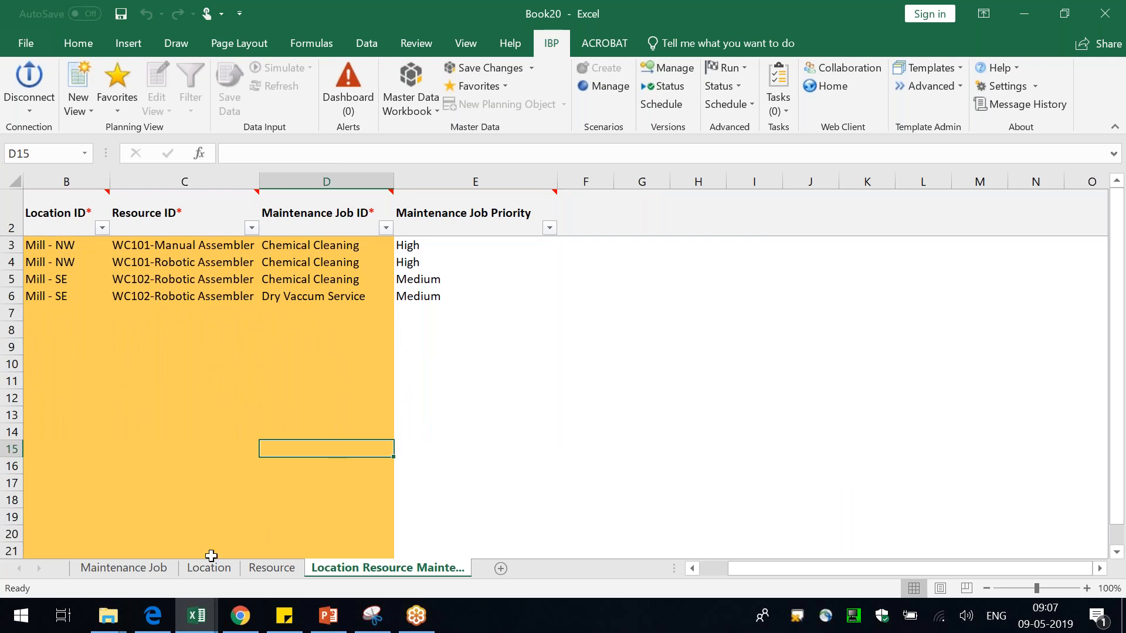
{"action": "left_click", "coordinate": [139, 566]}
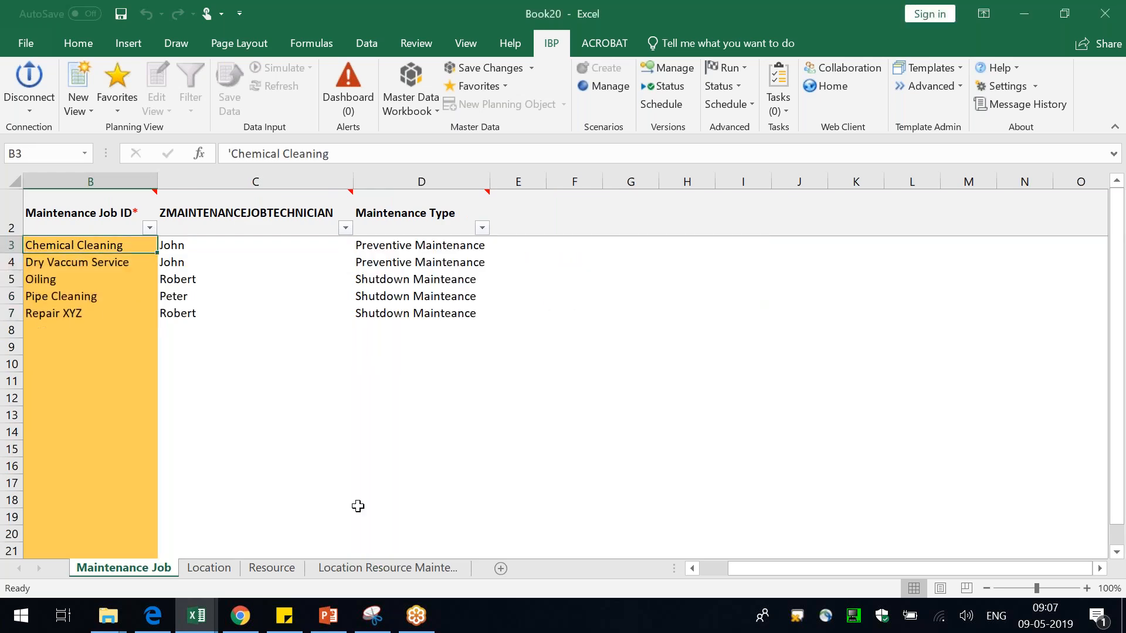
{"action": "left_click", "coordinate": [387, 568]}
{"action": "left_click", "coordinate": [264, 569]}
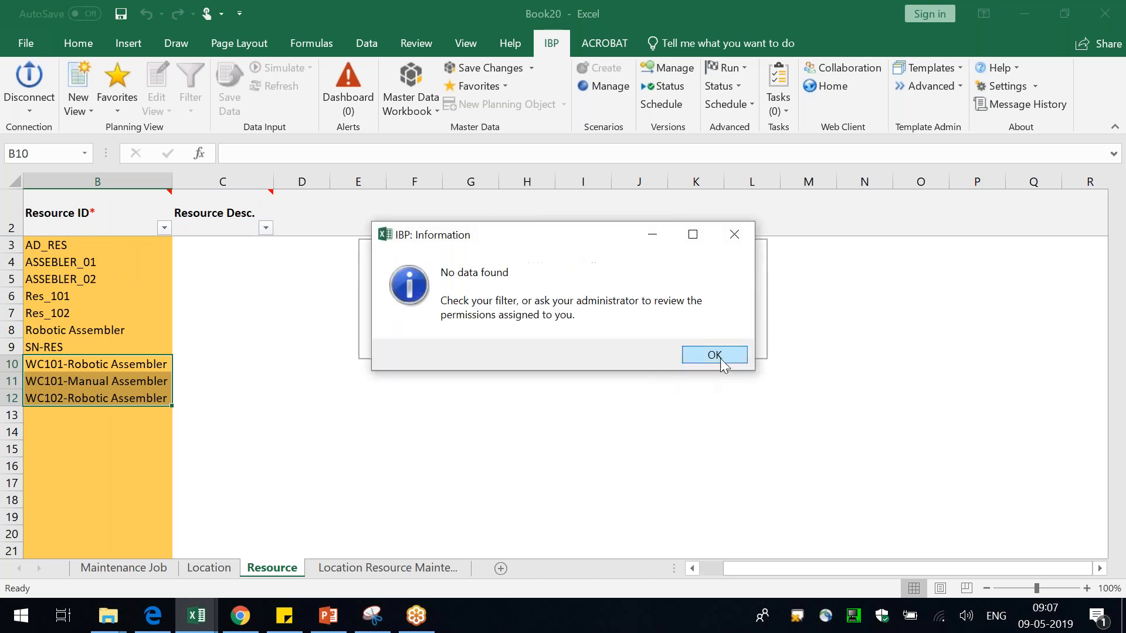
{"action": "left_click", "coordinate": [722, 355]}
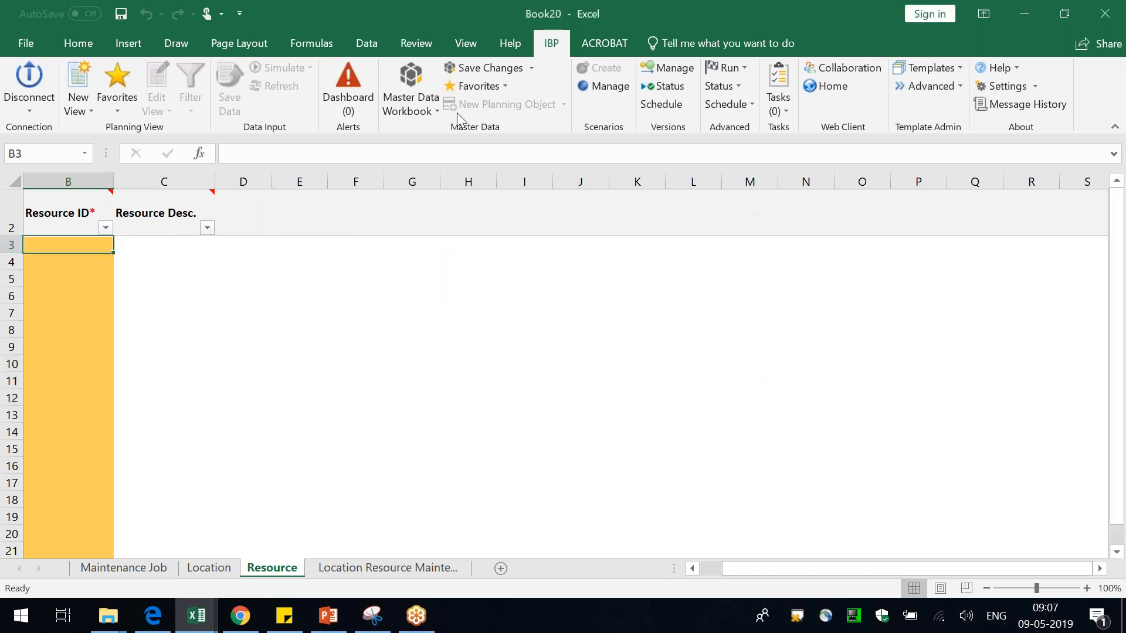
Step: Check the common filter in the master data workbook definition without changing it, and switch to the Application Logs page in Chrome
{"action": "left_click", "coordinate": [416, 47]}
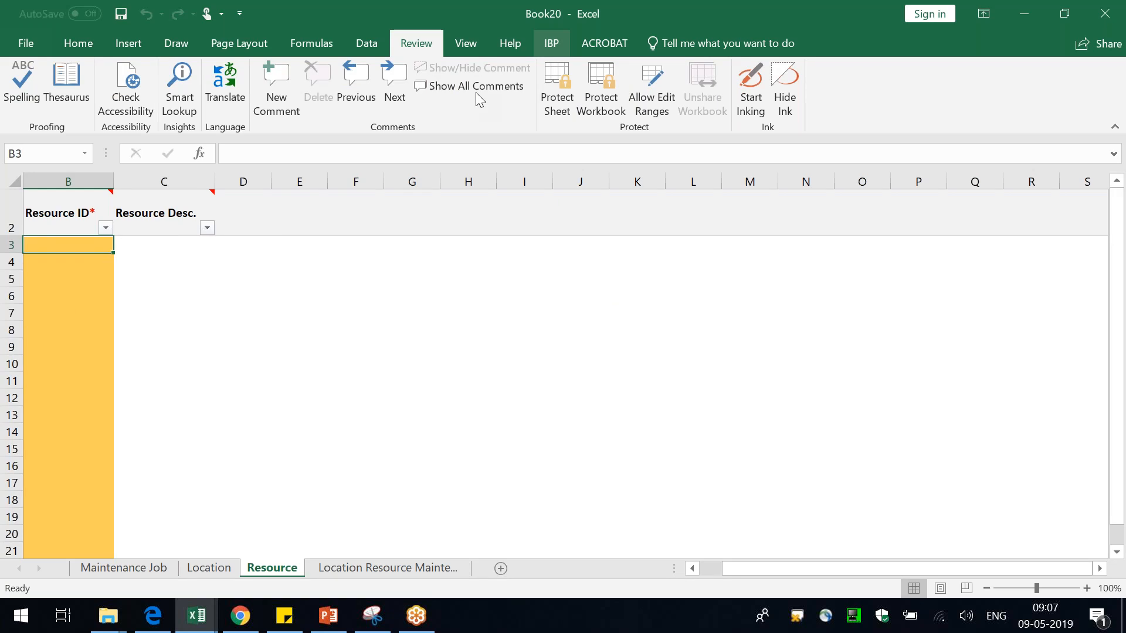
{"action": "left_click", "coordinate": [441, 98]}
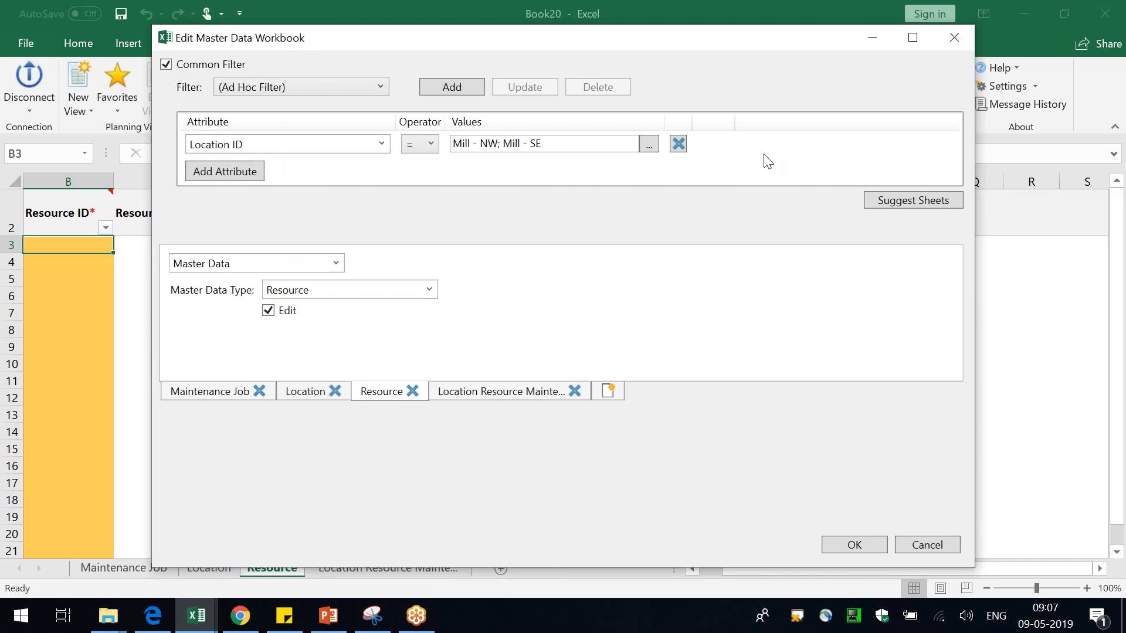
{"action": "left_click", "coordinate": [929, 545]}
{"action": "key", "text": "alt+Tab"}
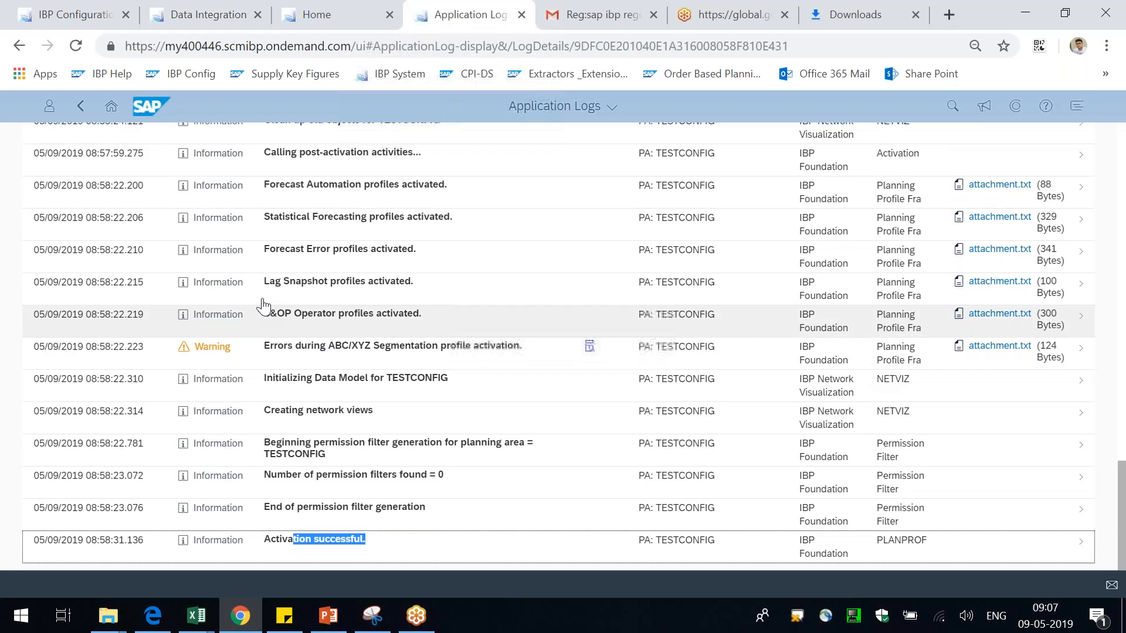
Step: Leave the activation log and examine the rows with rejection codes 0 and 119 in the Book21 change report
{"action": "scroll", "coordinate": [262, 306], "scroll_direction": "up", "scroll_amount": 7}
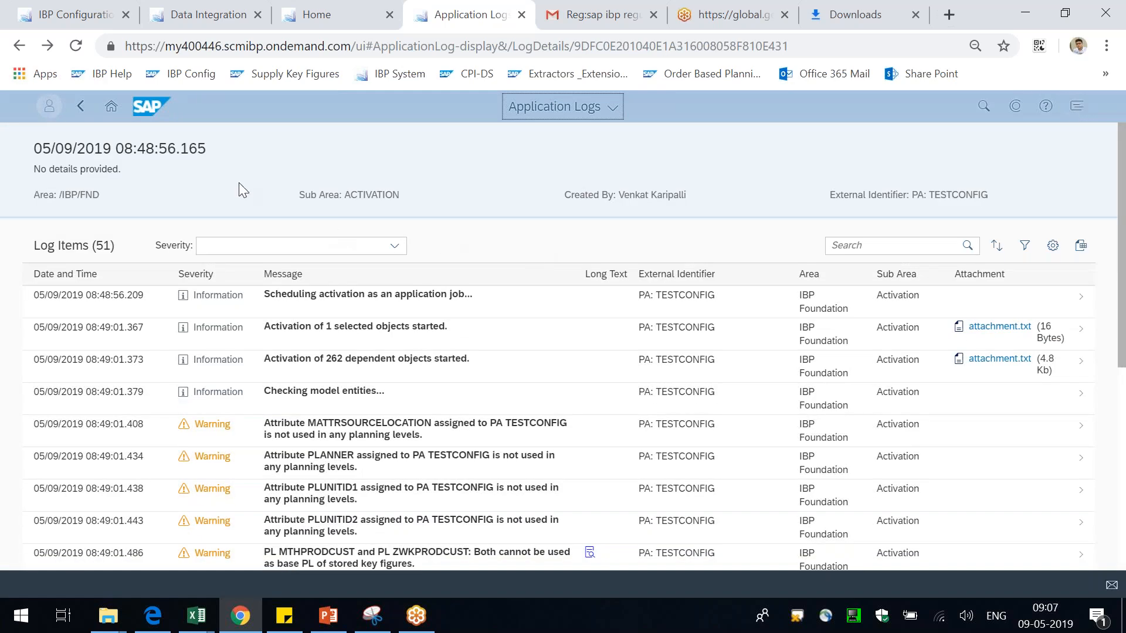
{"action": "left_click", "coordinate": [80, 106]}
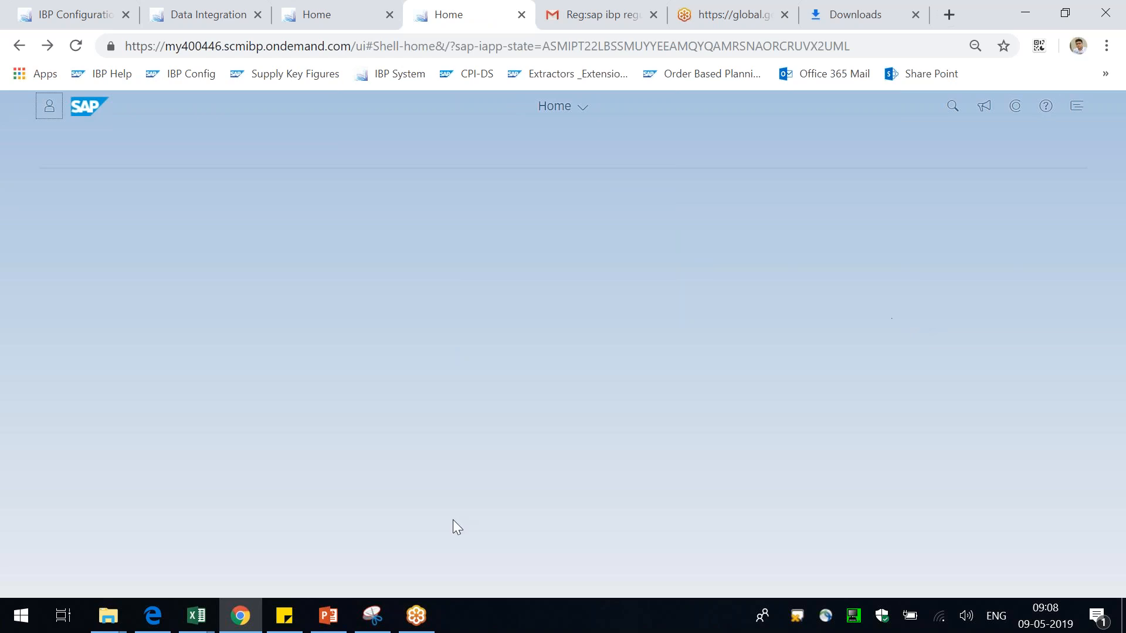
{"action": "key", "text": "alt+Tab"}
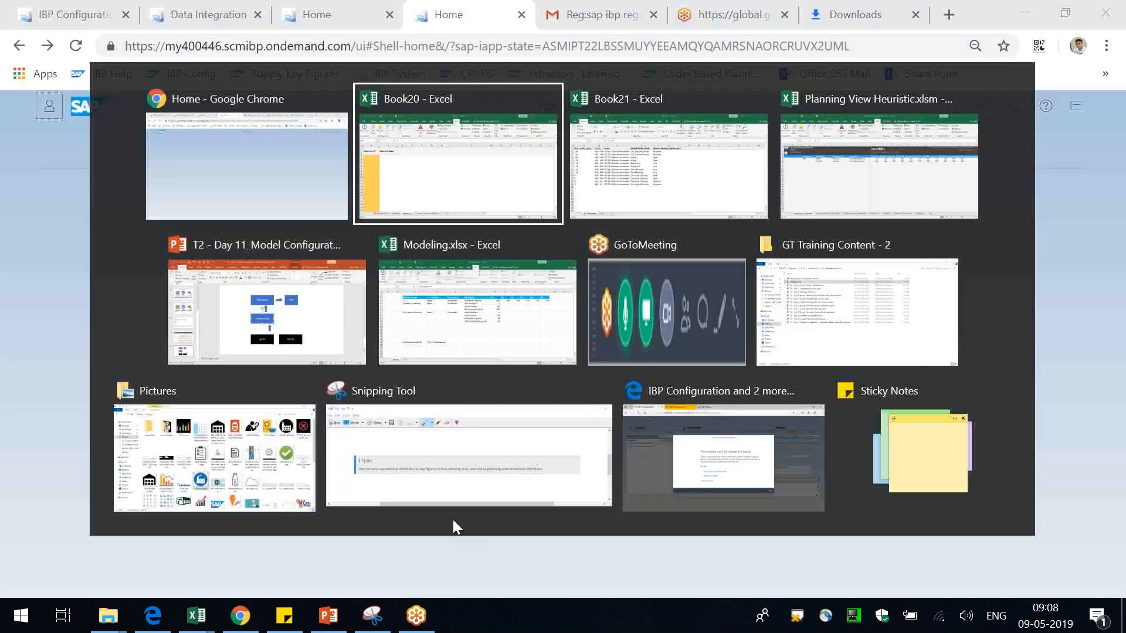
{"action": "key", "text": "alt+Tab"}
{"action": "left_click_drag", "start_coordinate": [267, 351], "coordinate": [411, 385]}
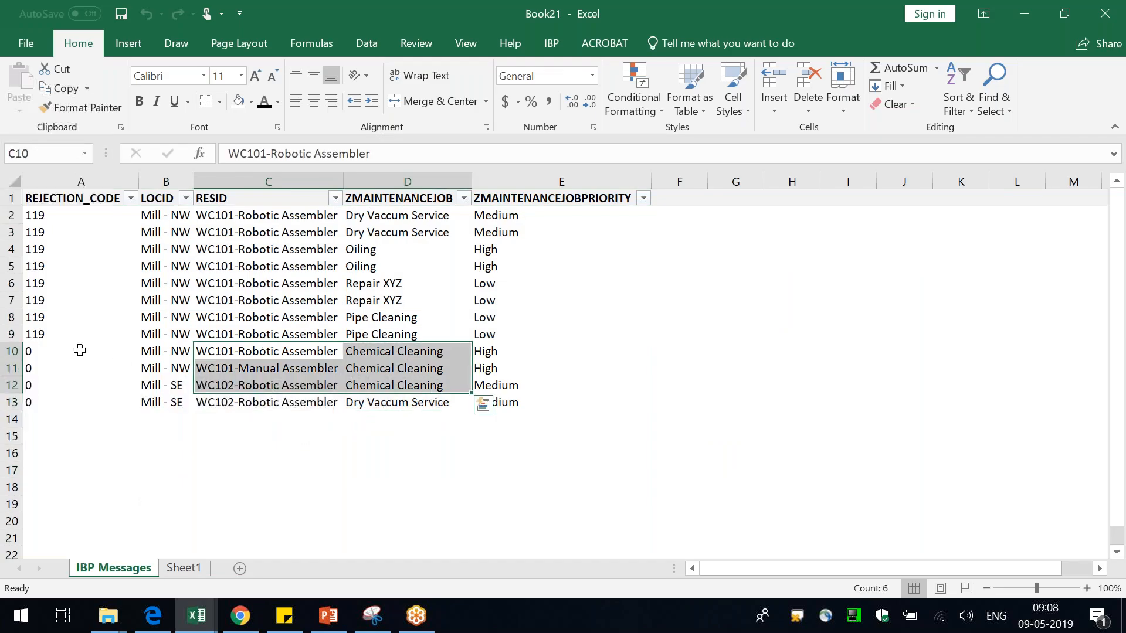
{"action": "left_click_drag", "start_coordinate": [75, 353], "coordinate": [502, 452]}
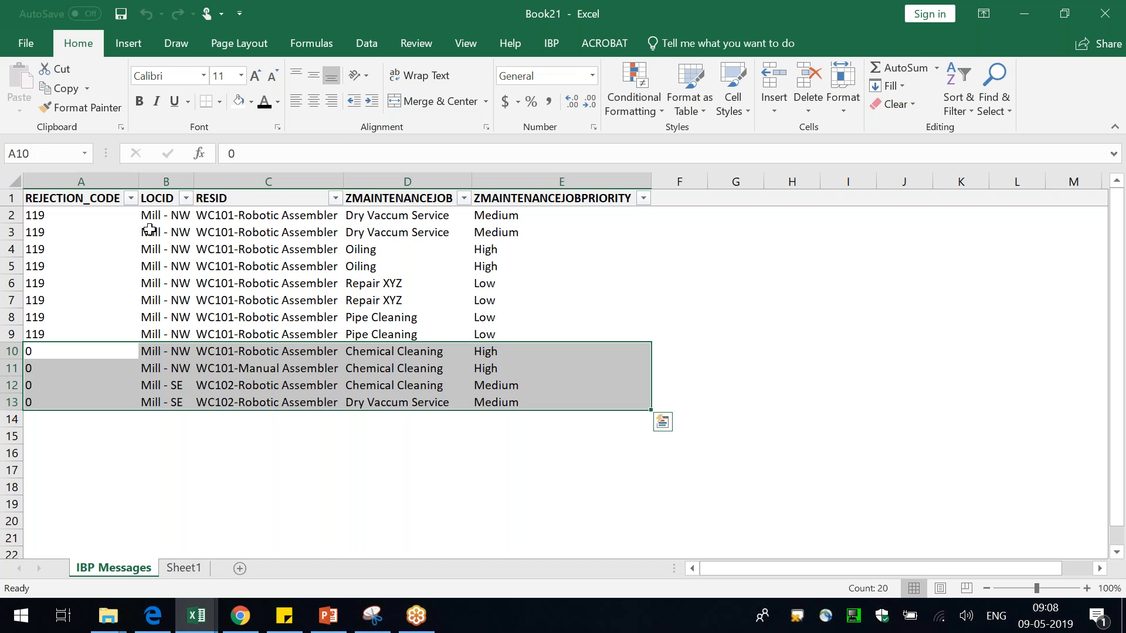
{"action": "left_click_drag", "start_coordinate": [43, 214], "coordinate": [344, 286]}
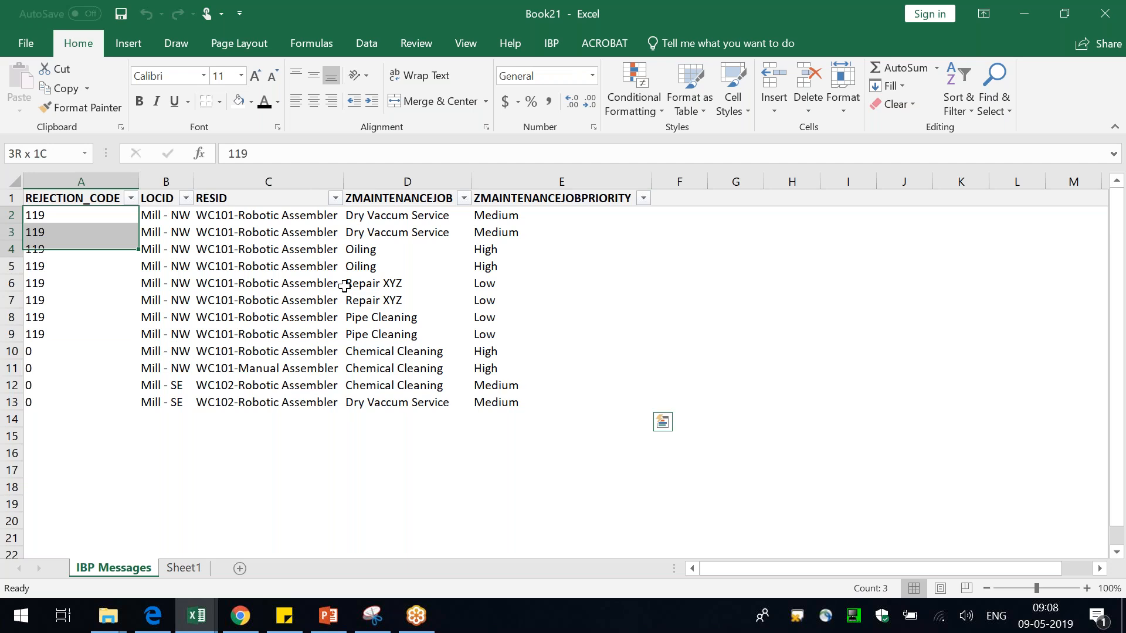
{"action": "left_click_drag", "start_coordinate": [344, 286], "coordinate": [569, 320]}
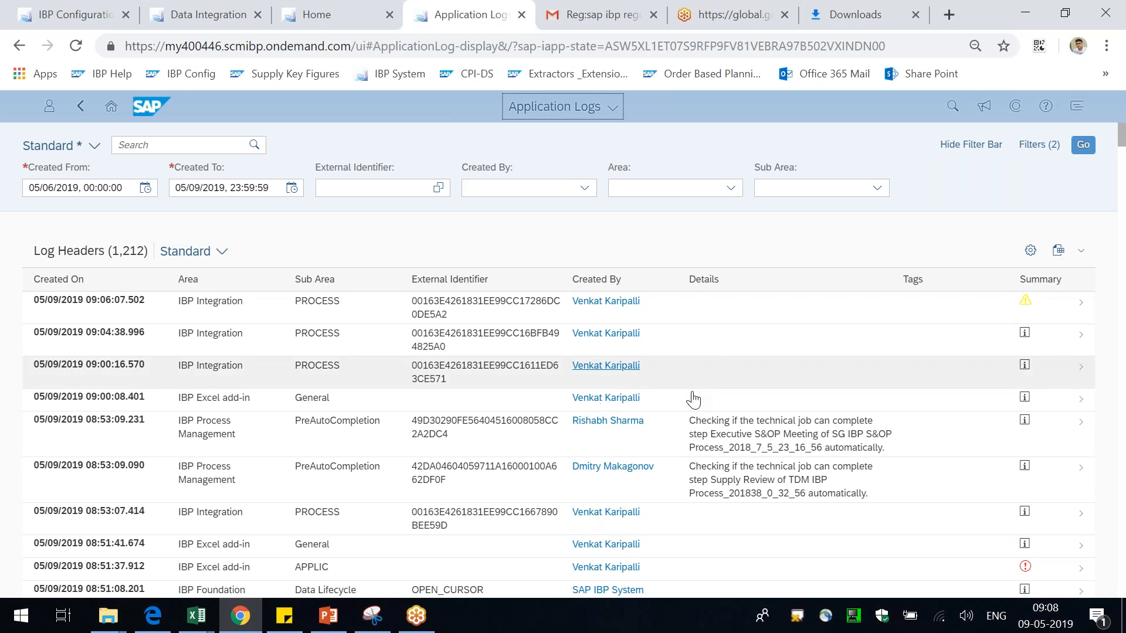
Step: Open the IBP Integration log from 05/09/2019 09:06:07.502 in Application Logs and read its warning message
{"action": "left_click", "coordinate": [737, 418]}
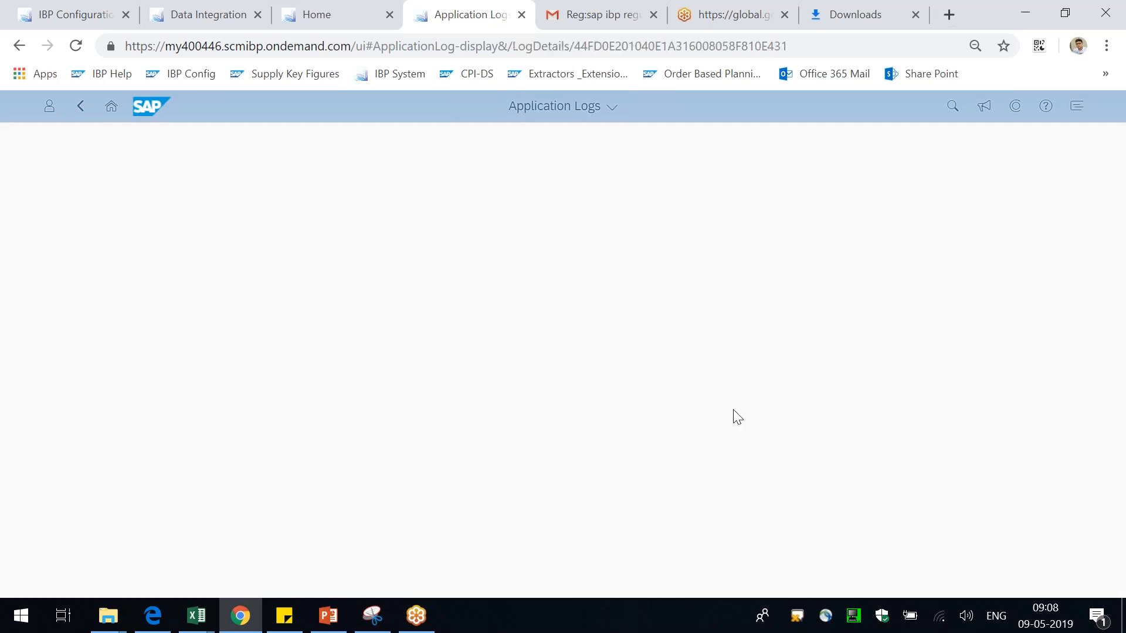
{"action": "left_click", "coordinate": [81, 106]}
{"action": "left_click", "coordinate": [337, 316]}
{"action": "left_click", "coordinate": [80, 105]}
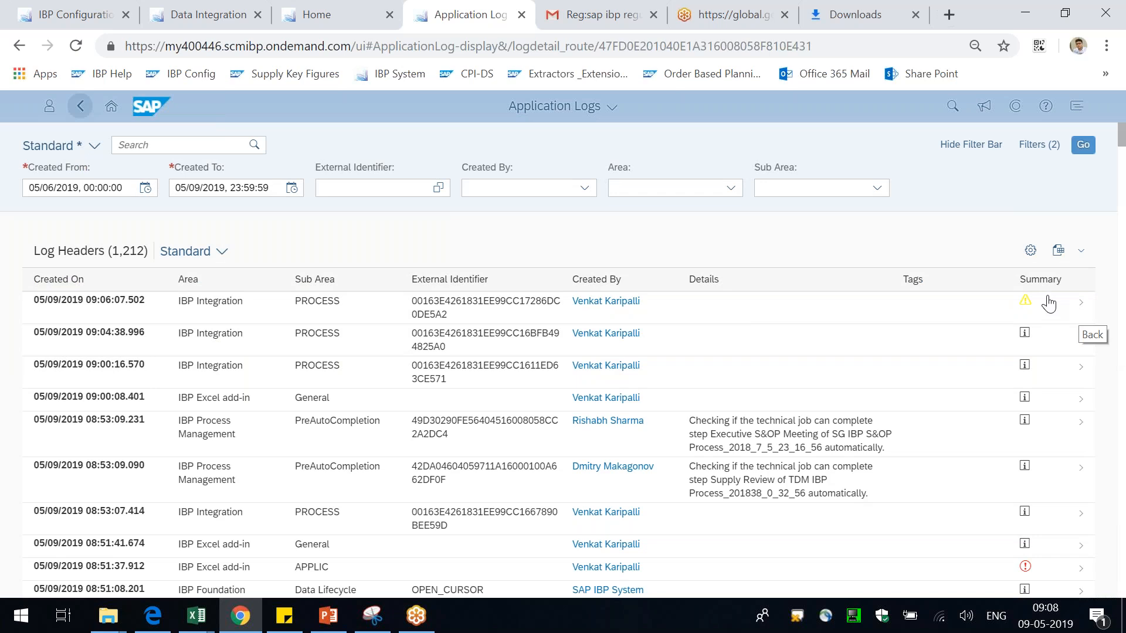
{"action": "left_click", "coordinate": [1049, 302]}
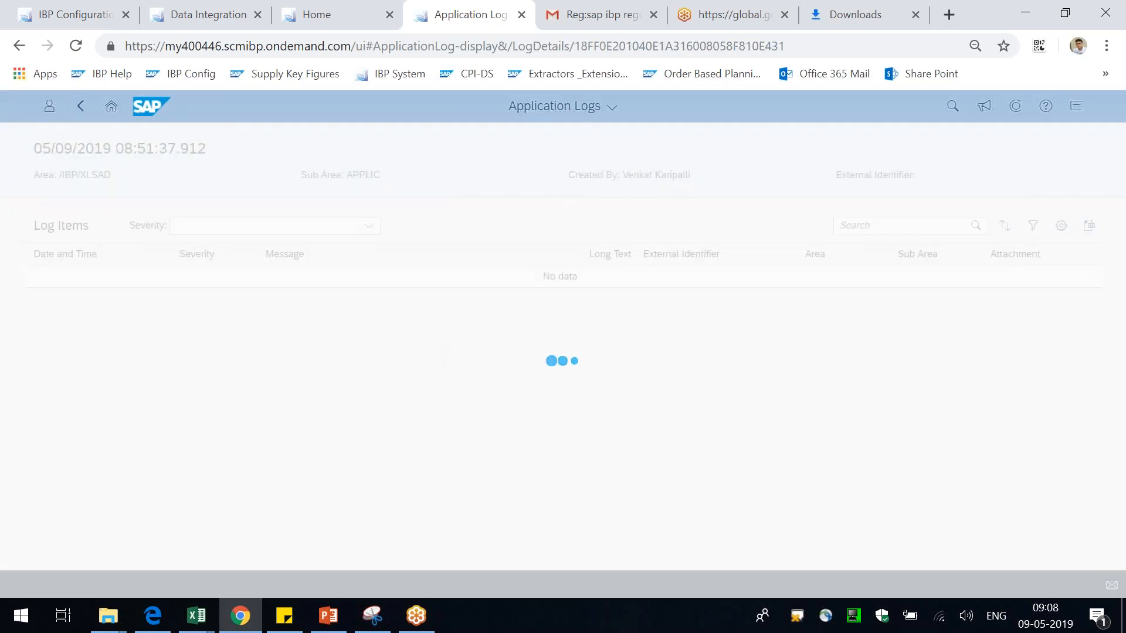
{"action": "left_click_drag", "start_coordinate": [326, 329], "coordinate": [469, 342]}
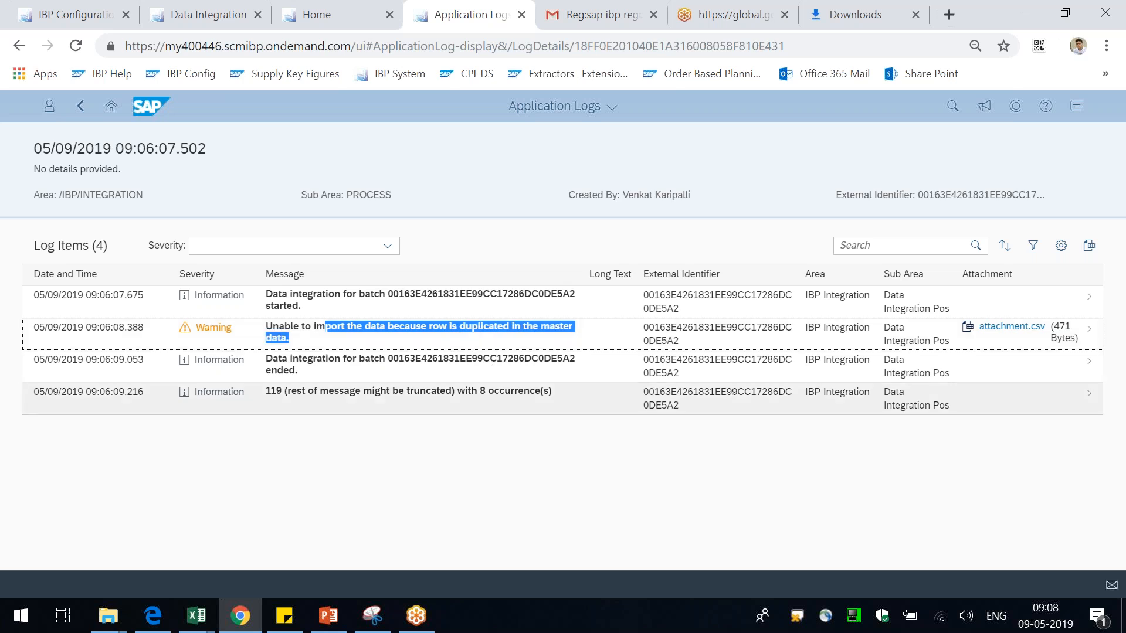
Step: Switch back to the Book21 change report and compare the two Oiling rows for WC101-Robotic Assembler
{"action": "key", "text": "alt+Tab"}
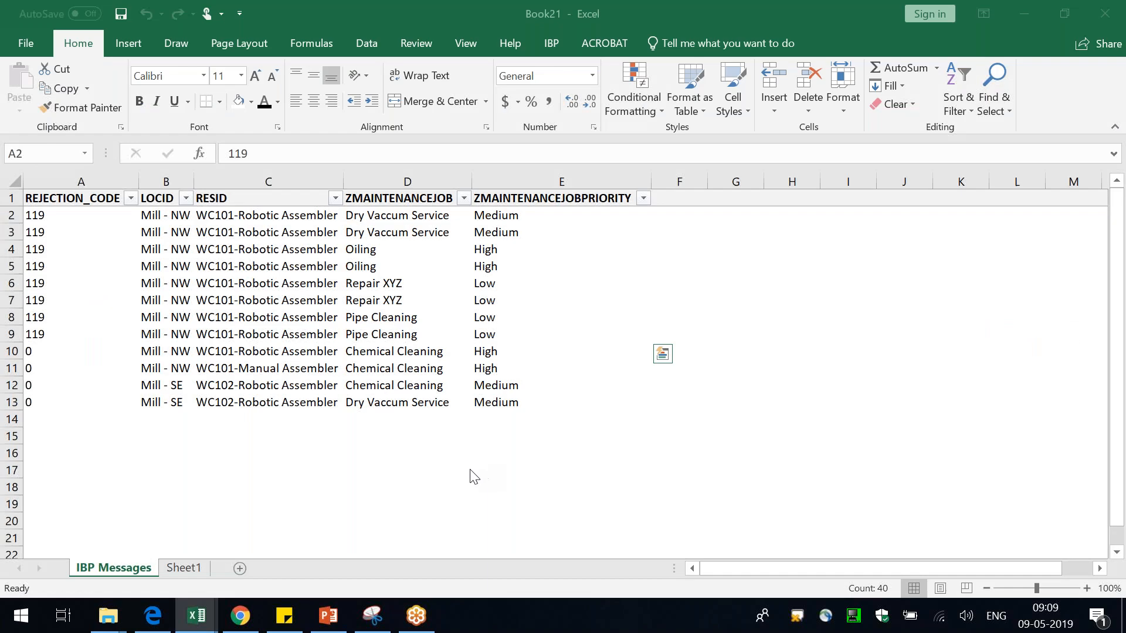
{"action": "left_click", "coordinate": [448, 481]}
{"action": "left_click_drag", "start_coordinate": [309, 252], "coordinate": [385, 262]}
{"action": "left_click", "coordinate": [294, 317]}
{"action": "left_click_drag", "start_coordinate": [78, 258], "coordinate": [510, 261]}
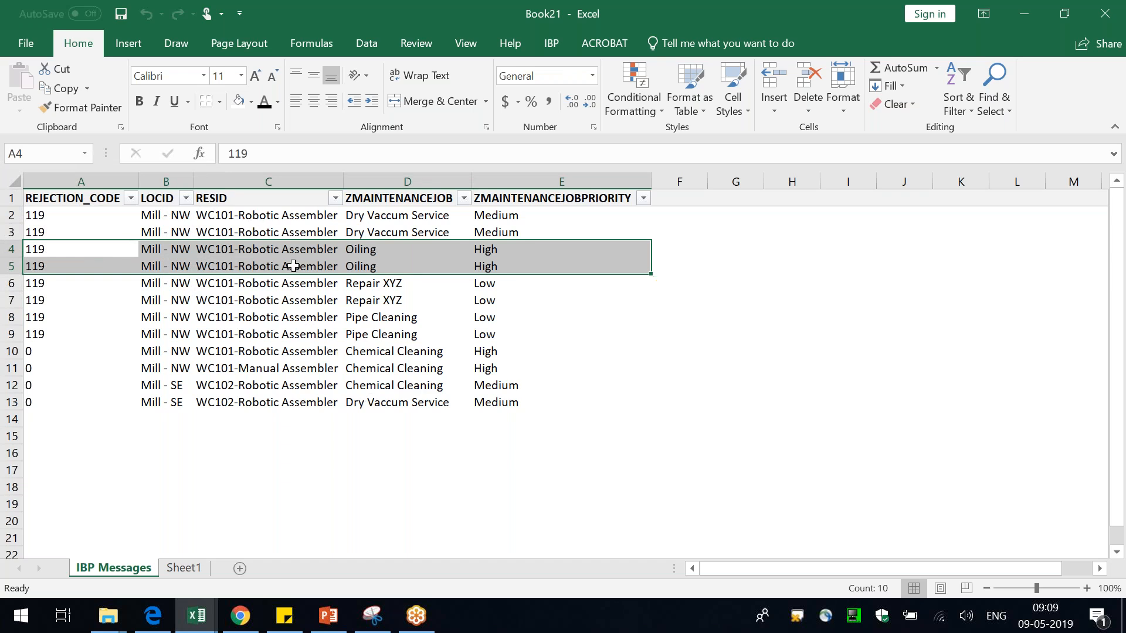
{"action": "left_click", "coordinate": [243, 328]}
{"action": "left_click_drag", "start_coordinate": [55, 246], "coordinate": [514, 265]}
{"action": "left_click_drag", "start_coordinate": [513, 265], "coordinate": [514, 267]}
{"action": "left_click", "coordinate": [716, 454]}
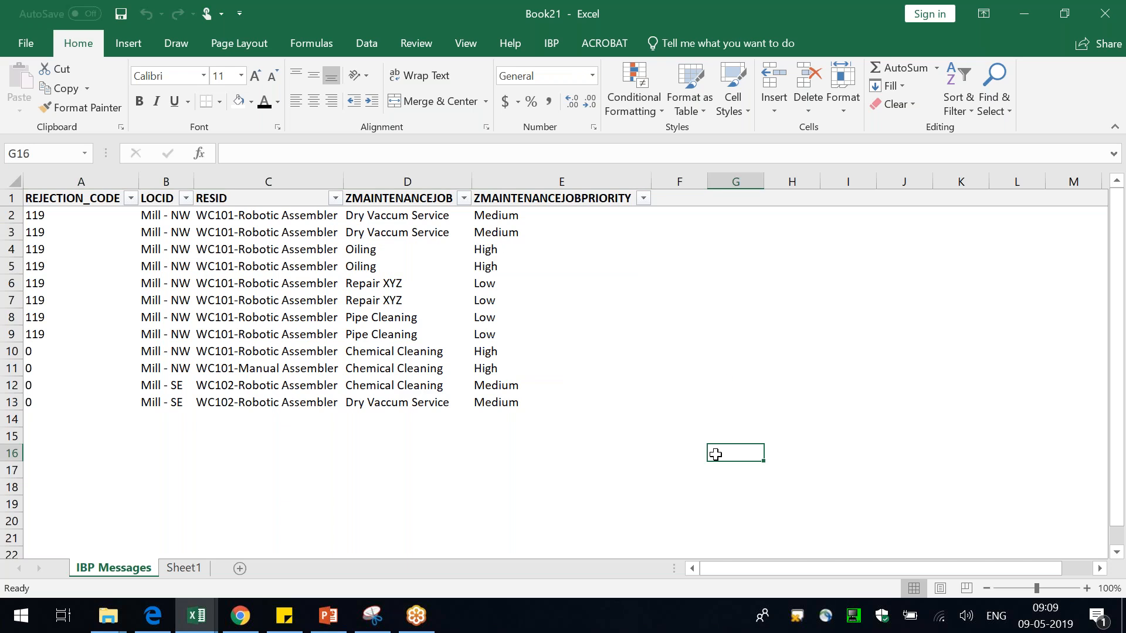
Step: Check the 119 rejection codes and compare location, resource and maintenance job in the two Mill - NW Dry Vaccum Service rows
{"action": "left_click", "coordinate": [240, 472]}
{"action": "left_click_drag", "start_coordinate": [65, 218], "coordinate": [83, 334]}
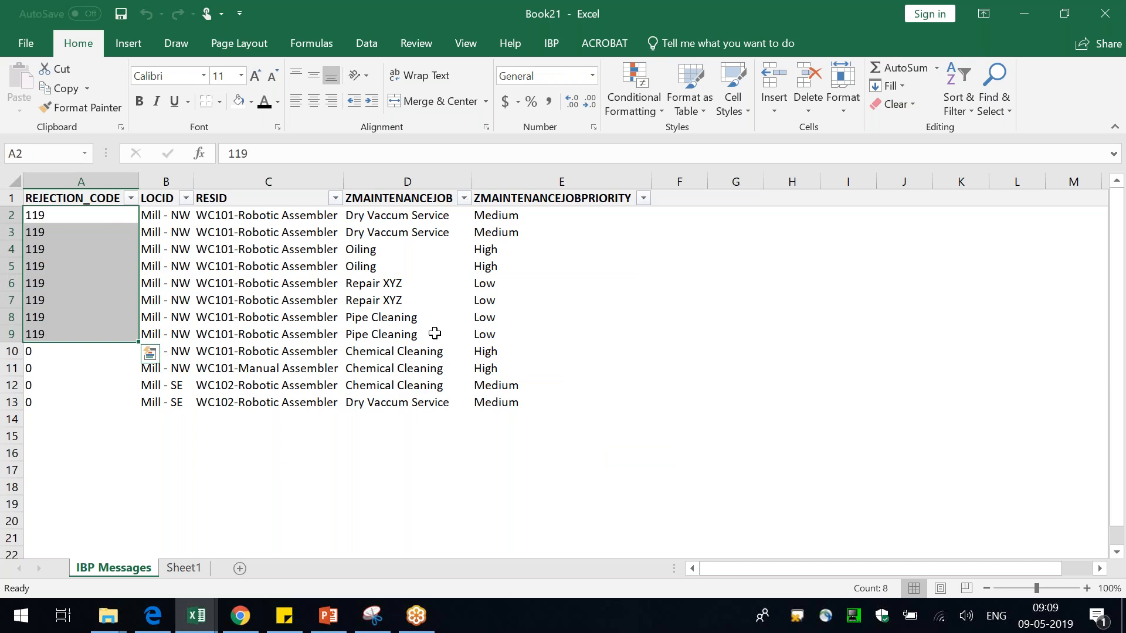
{"action": "left_click", "coordinate": [433, 333]}
{"action": "left_click", "coordinate": [166, 215]}
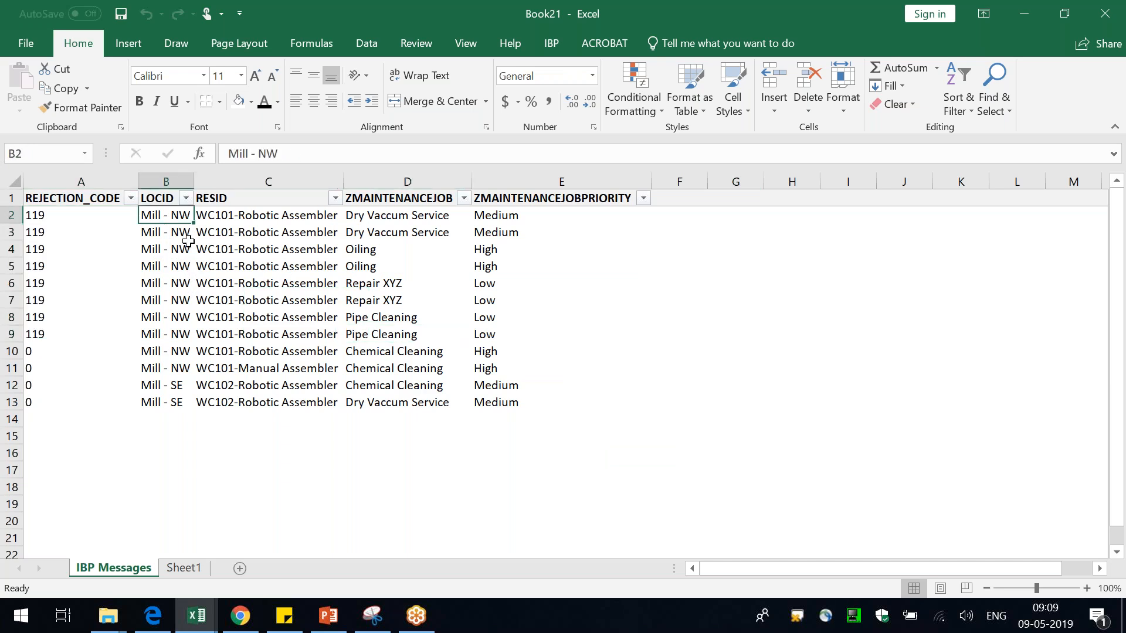
{"action": "key", "text": "Right"}
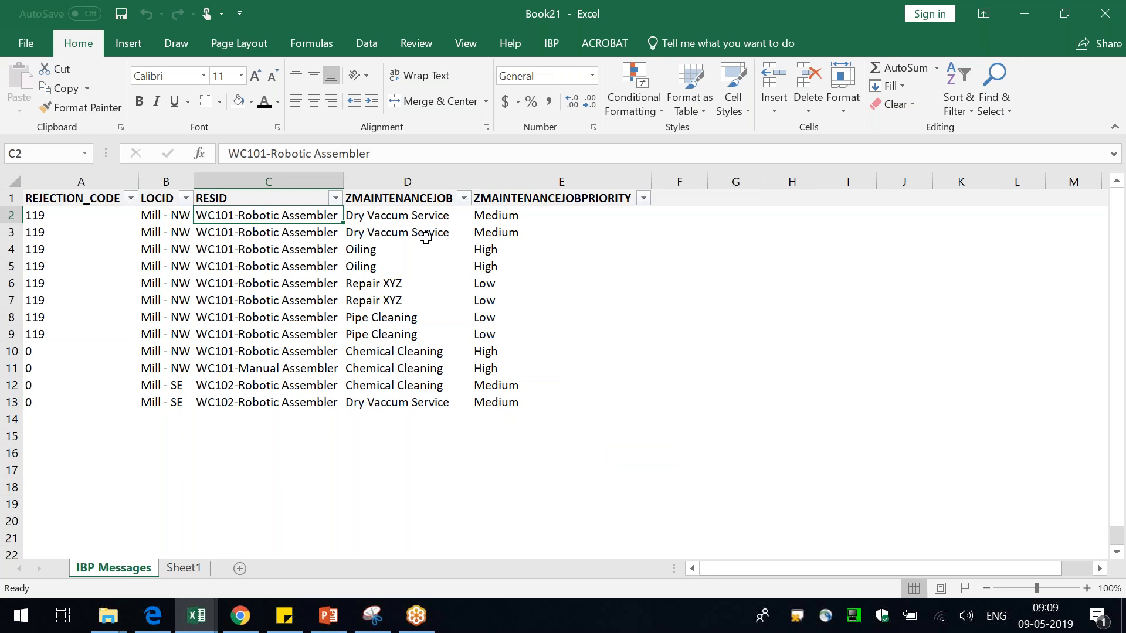
{"action": "left_click", "coordinate": [435, 220]}
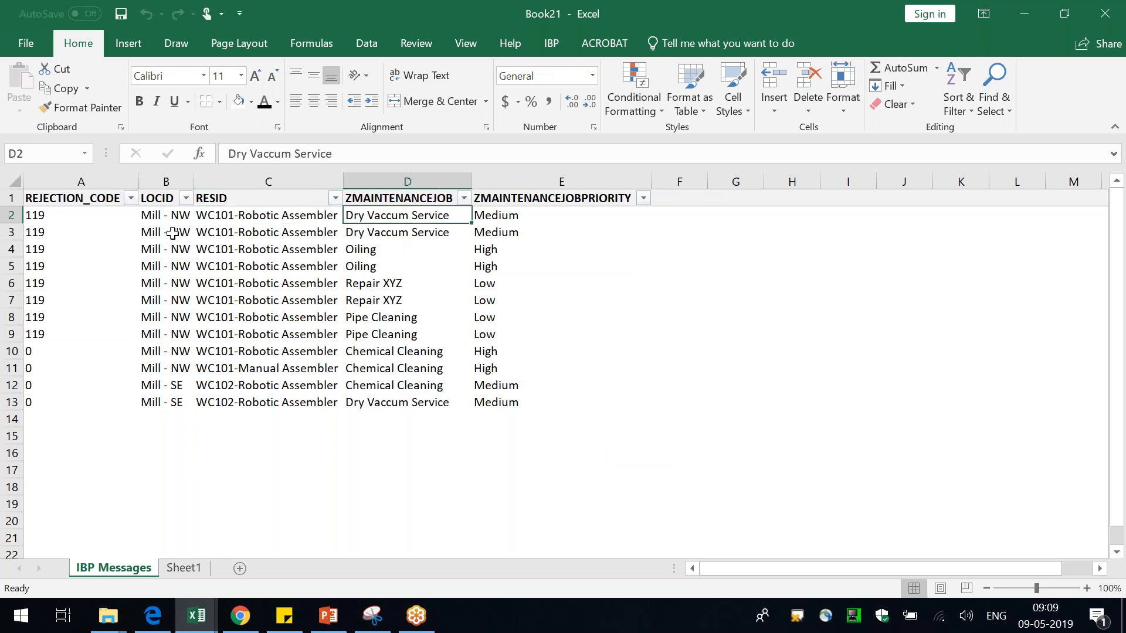
{"action": "left_click_drag", "start_coordinate": [172, 234], "coordinate": [411, 232]}
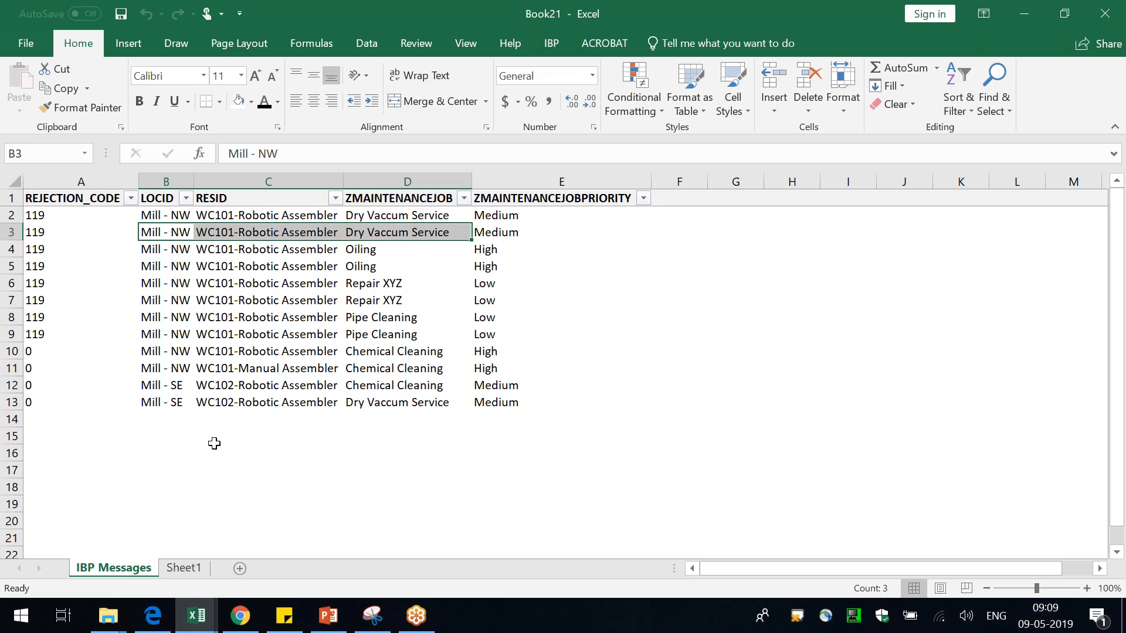
Step: Return to the Book20 master data workbook and reload its sheets without the common Location ID filter
{"action": "key", "text": "alt+Tab"}
{"action": "key", "text": "Tab"}
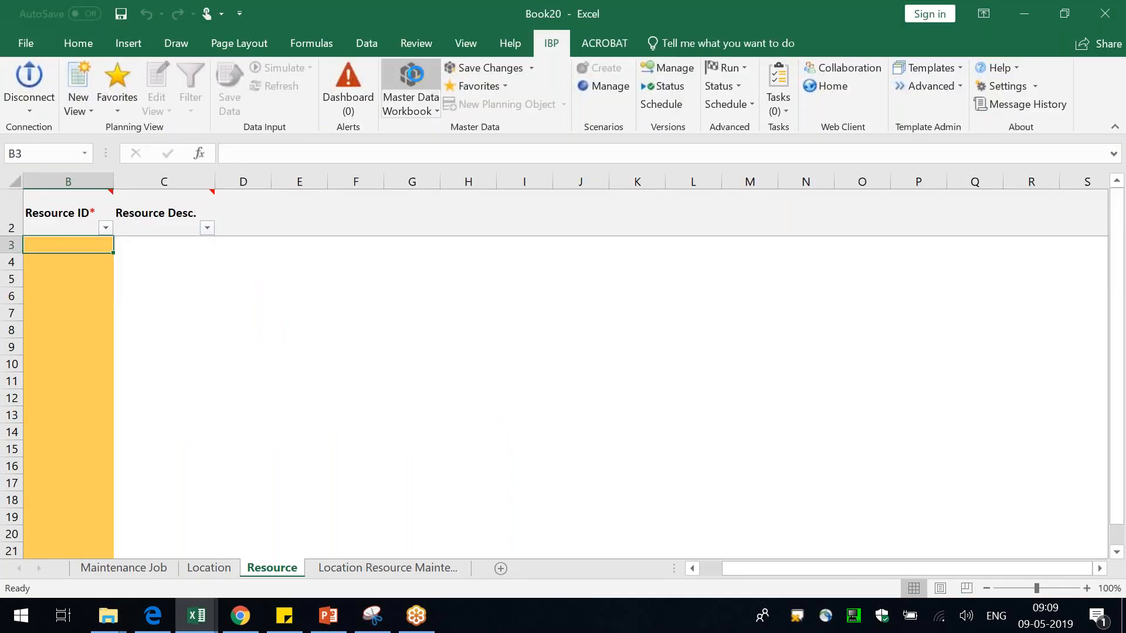
{"action": "left_click", "coordinate": [411, 88]}
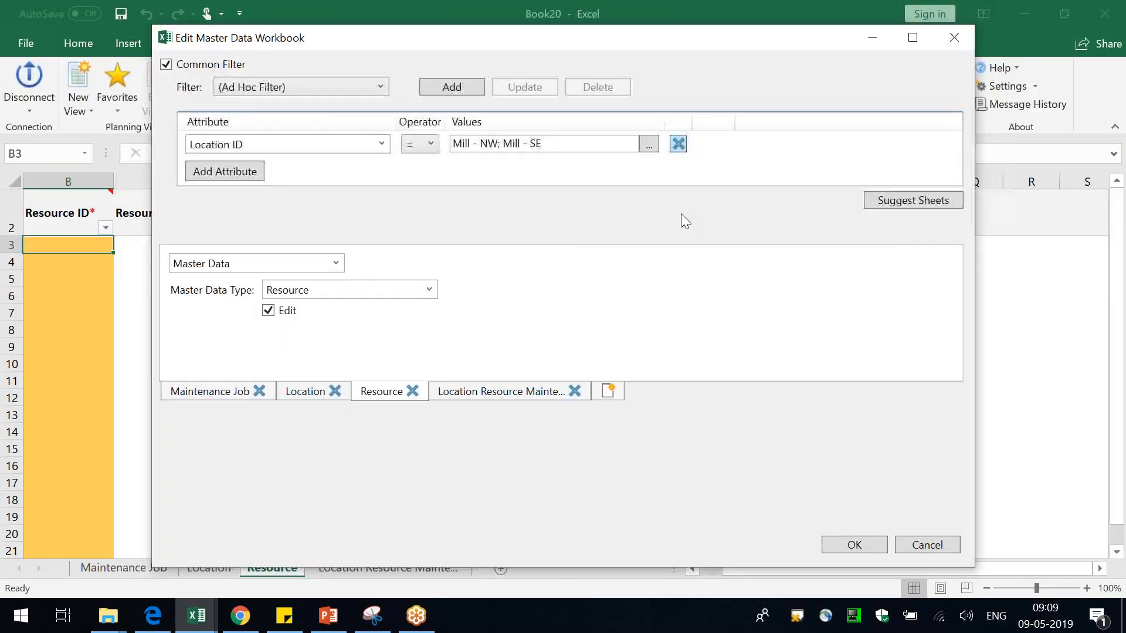
{"action": "left_click", "coordinate": [503, 367]}
{"action": "left_click", "coordinate": [846, 549]}
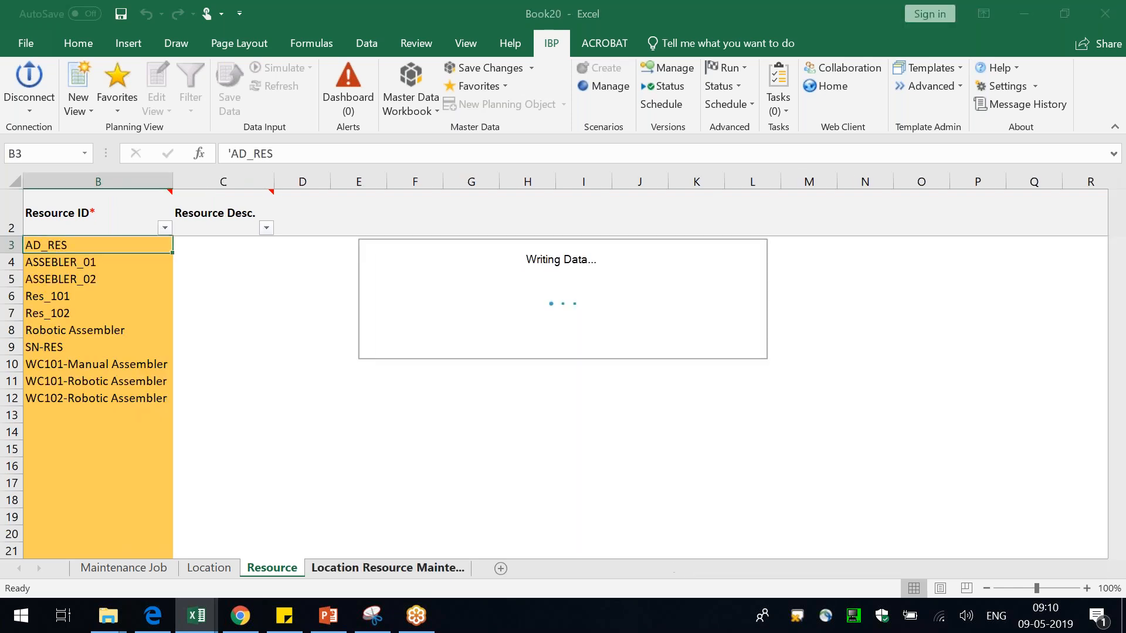
Step: Review the location, resource, maintenance job and priority values on the Location Resource Maintenance sheet
{"action": "left_click", "coordinate": [601, 445]}
{"action": "left_click", "coordinate": [106, 346]}
{"action": "left_click_drag", "start_coordinate": [70, 252], "coordinate": [455, 297]}
{"action": "left_click", "coordinate": [447, 346]}
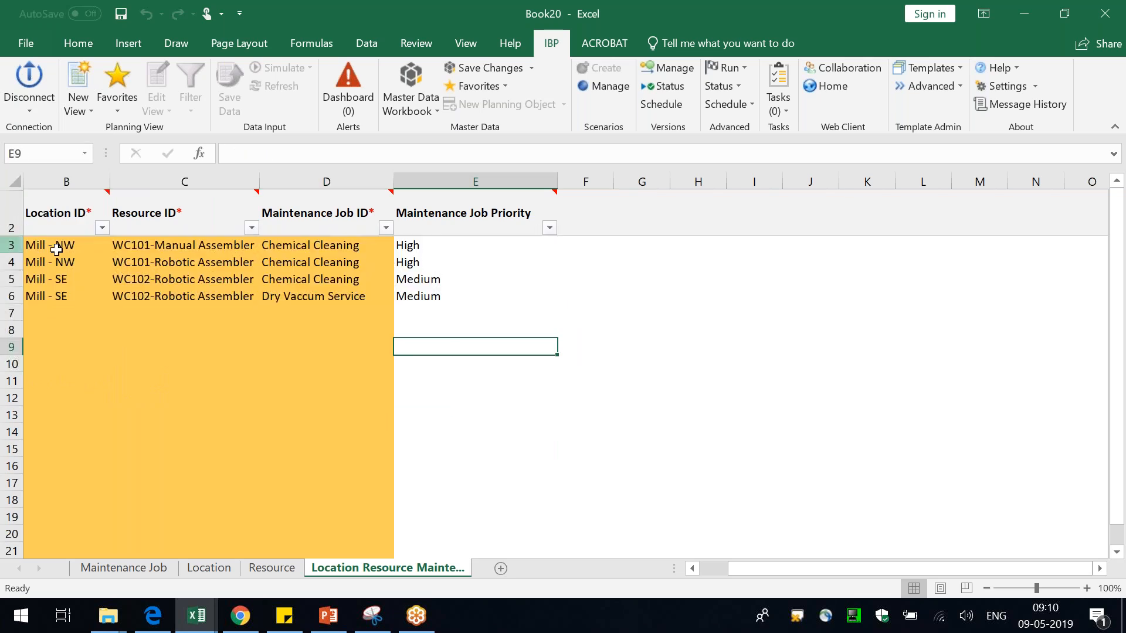
{"action": "left_click", "coordinate": [65, 248]}
{"action": "left_click_drag", "start_coordinate": [60, 278], "coordinate": [68, 296]}
{"action": "left_click_drag", "start_coordinate": [197, 248], "coordinate": [189, 298]}
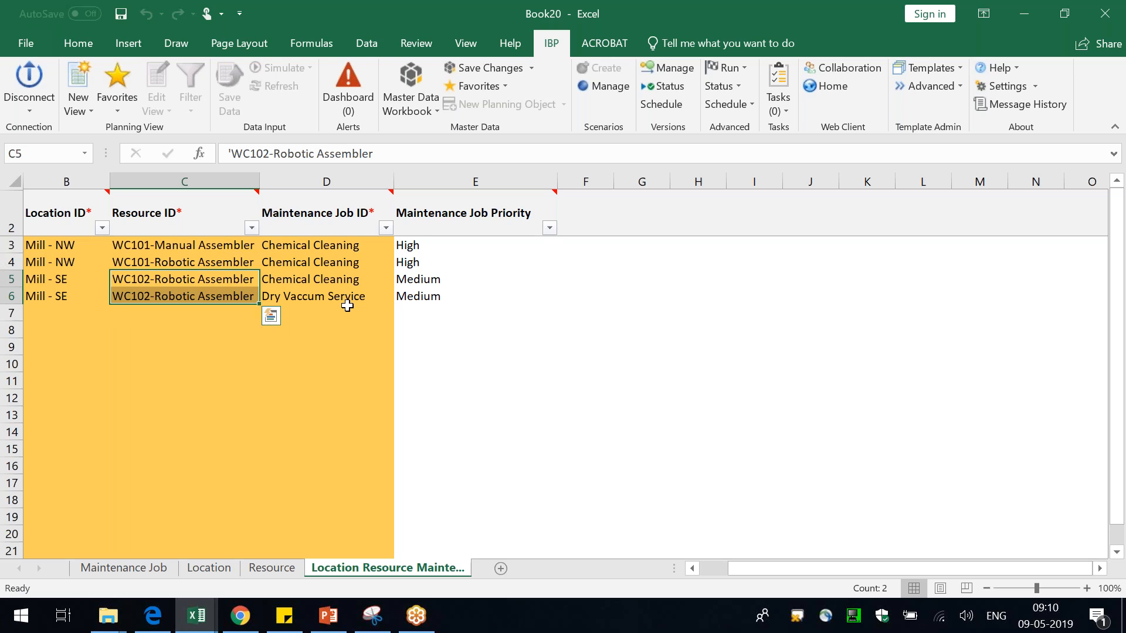
{"action": "left_click", "coordinate": [347, 302]}
{"action": "left_click", "coordinate": [621, 366]}
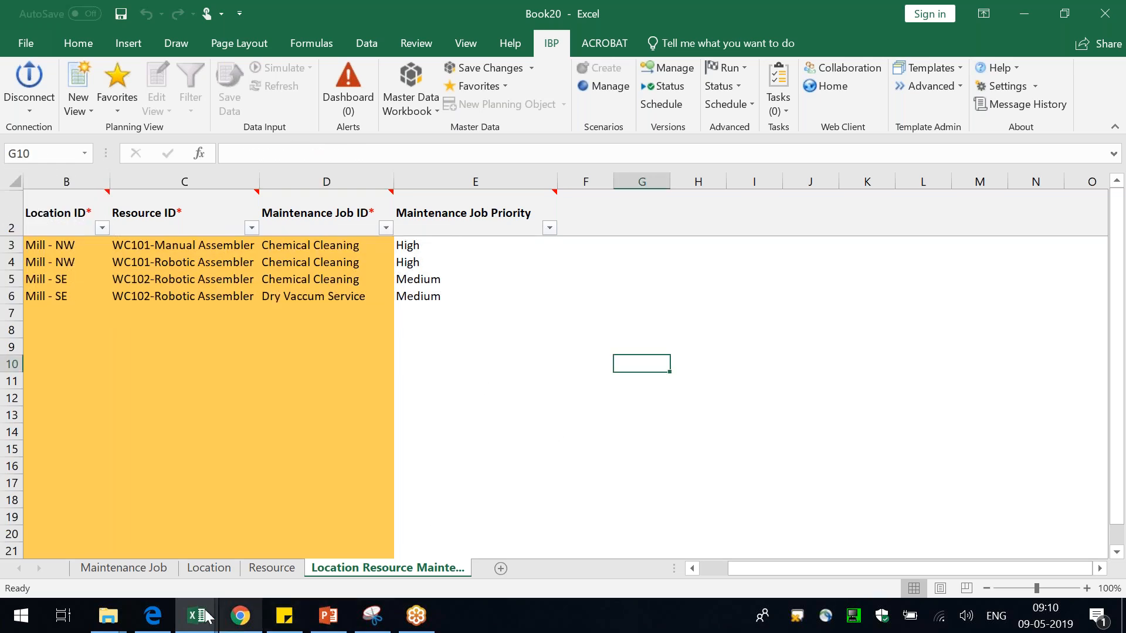
Step: Switch to Planning View Heuristic.xlsm and define an editable master data workbook for Planning Objects with Key Figure Data at Location | Resource | Maintenance Job
{"action": "mouse_move", "coordinate": [197, 614]}
{"action": "left_click", "coordinate": [87, 542]}
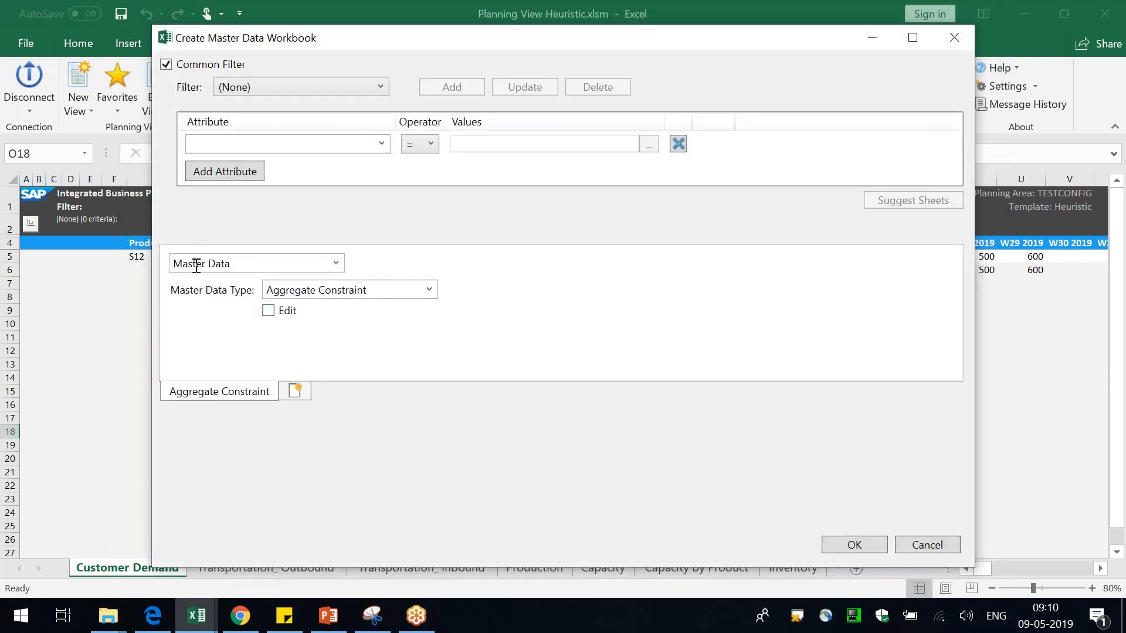
{"action": "left_click", "coordinate": [304, 265]}
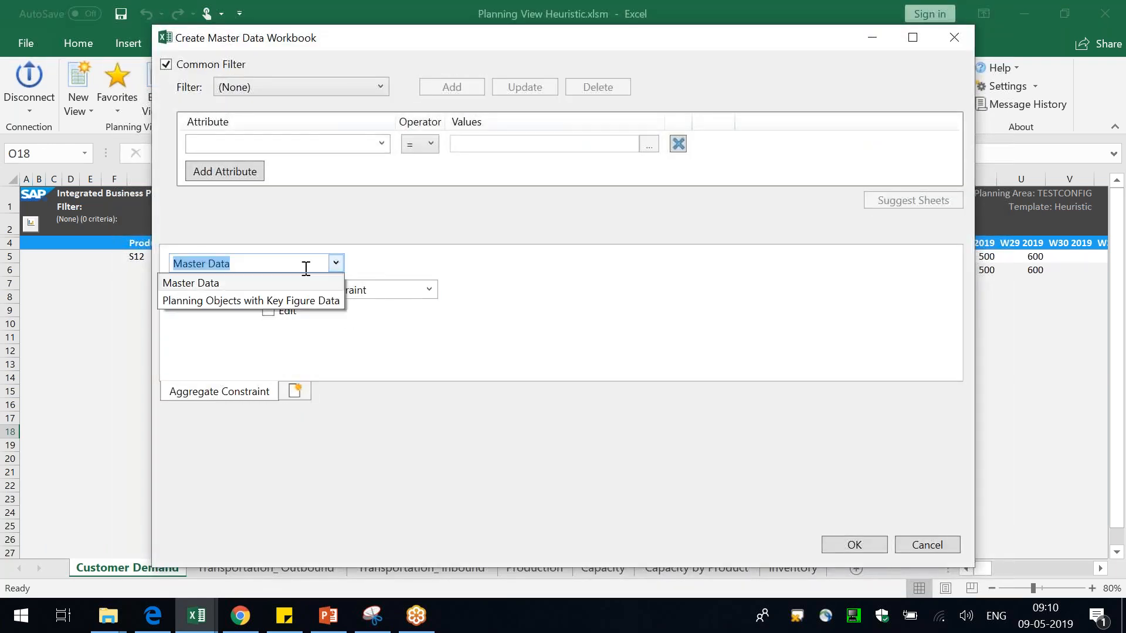
{"action": "left_click", "coordinate": [243, 301]}
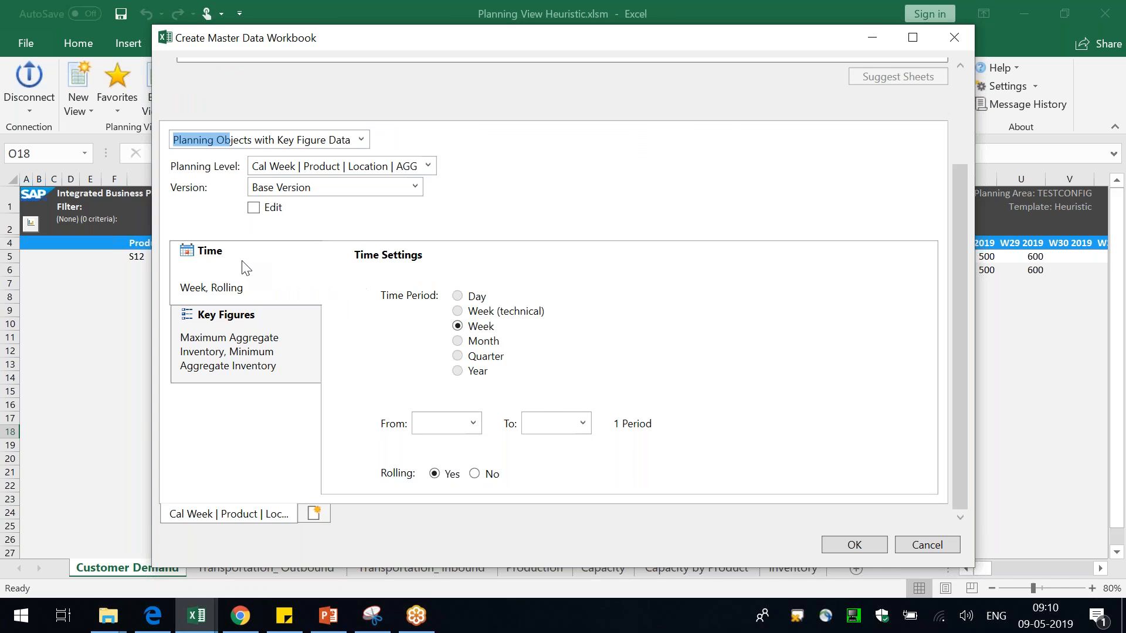
{"action": "left_click", "coordinate": [431, 167]}
{"action": "left_click_drag", "start_coordinate": [428, 194], "coordinate": [438, 240]}
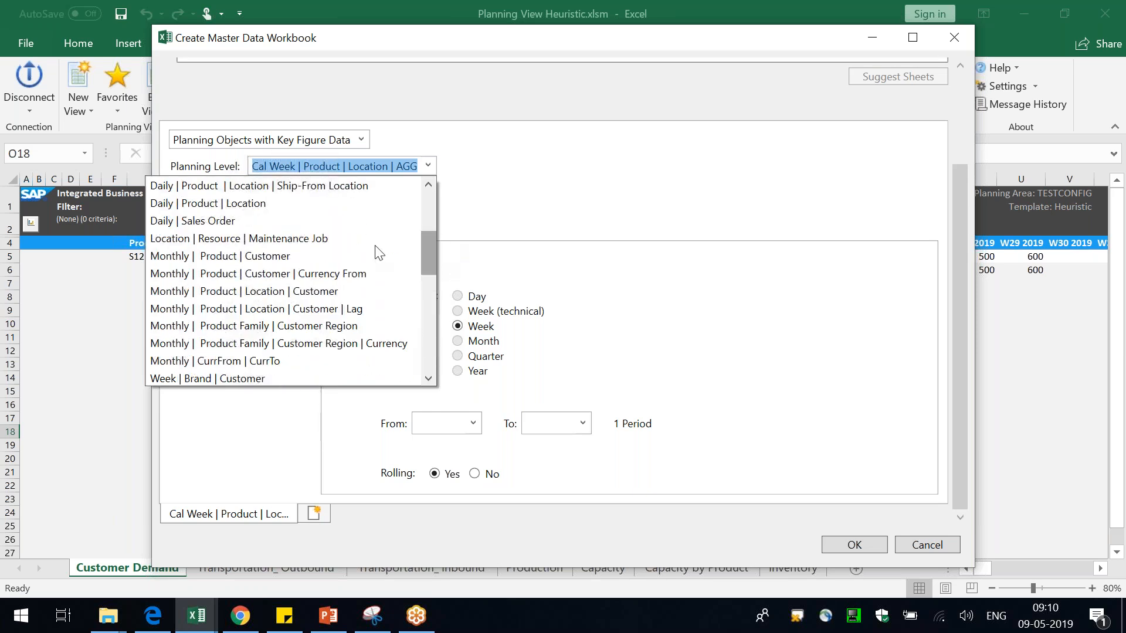
{"action": "left_click", "coordinate": [229, 244]}
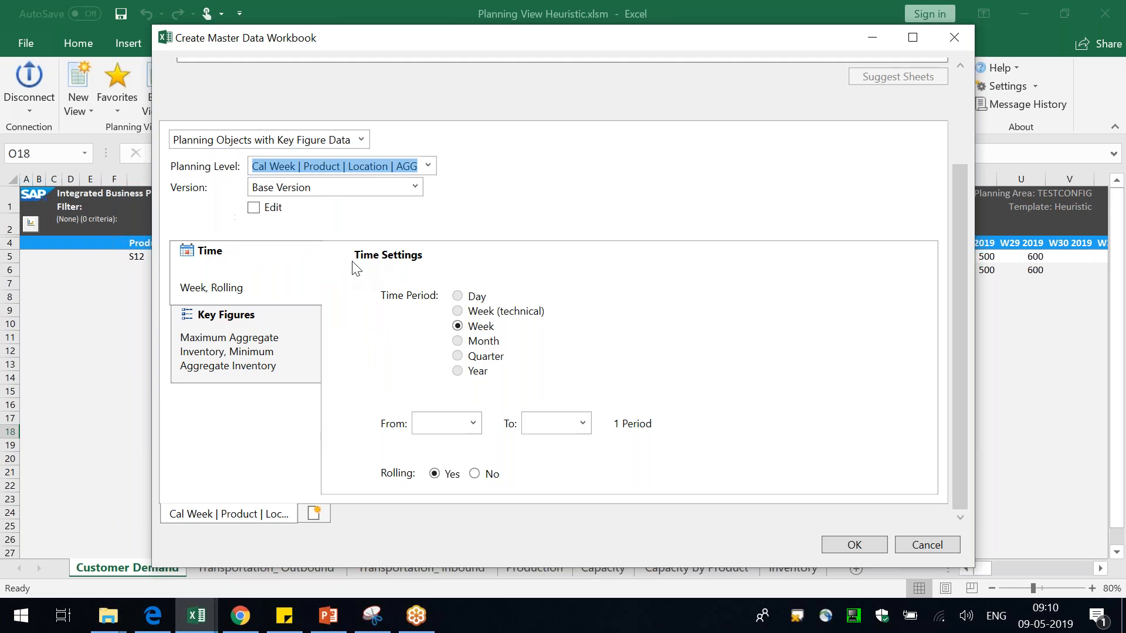
{"action": "left_click", "coordinate": [269, 211]}
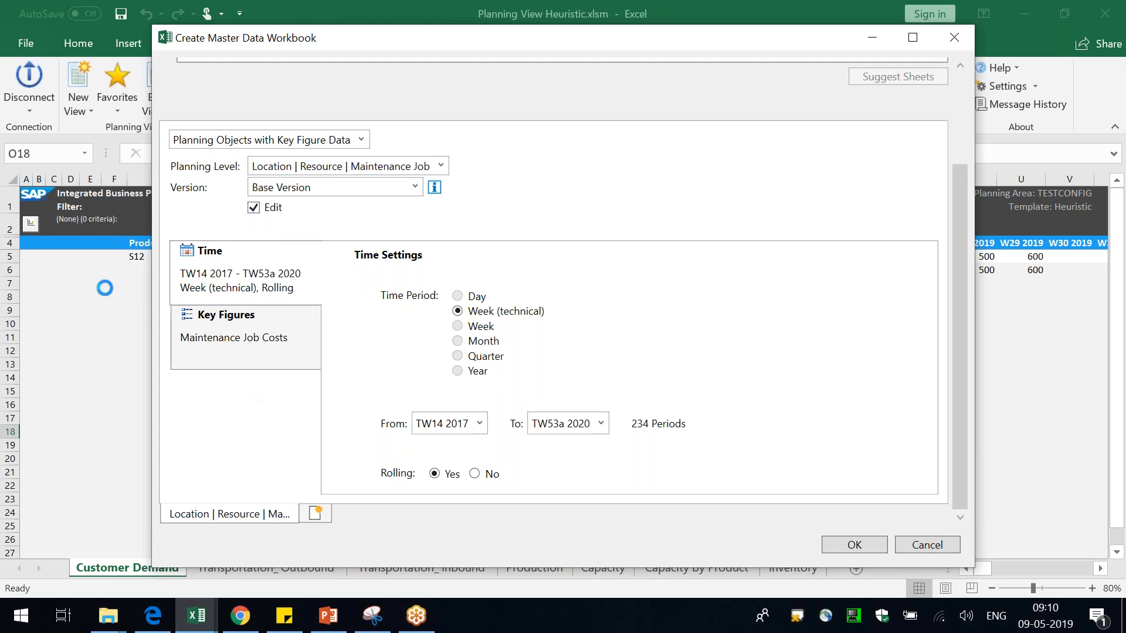
Step: Set the planning objects' start period to TW19 2019 and create the master data workbook for Maintenance Job Costs
{"action": "left_click", "coordinate": [241, 361]}
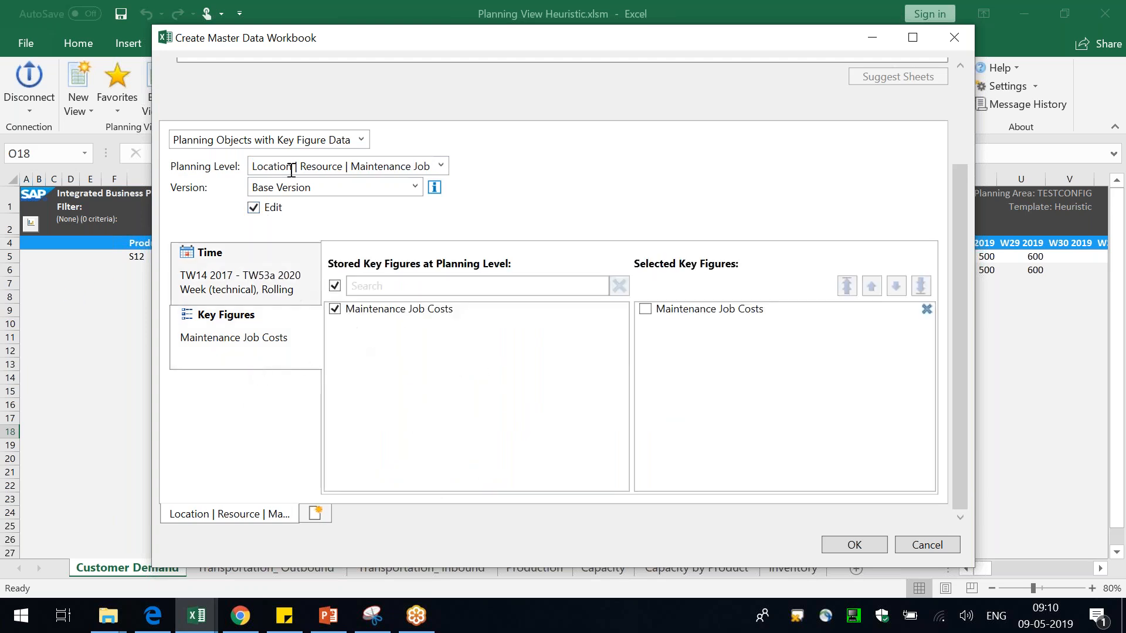
{"action": "left_click", "coordinate": [257, 282]}
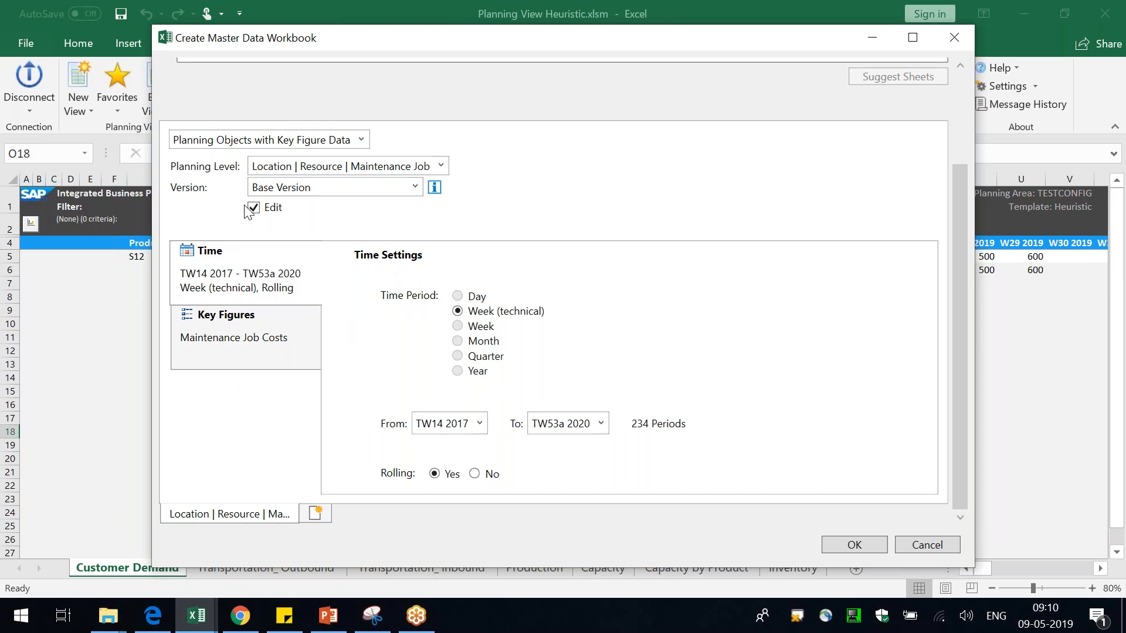
{"action": "left_click", "coordinate": [483, 427]}
{"action": "left_click_drag", "start_coordinate": [475, 225], "coordinate": [478, 315]}
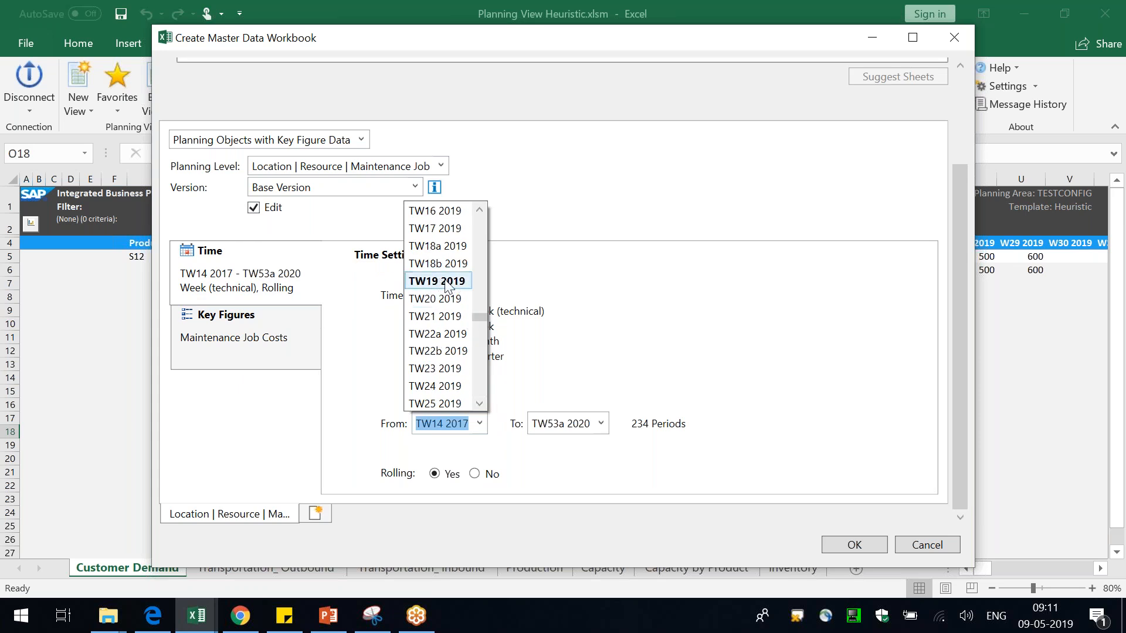
{"action": "left_click", "coordinate": [448, 284]}
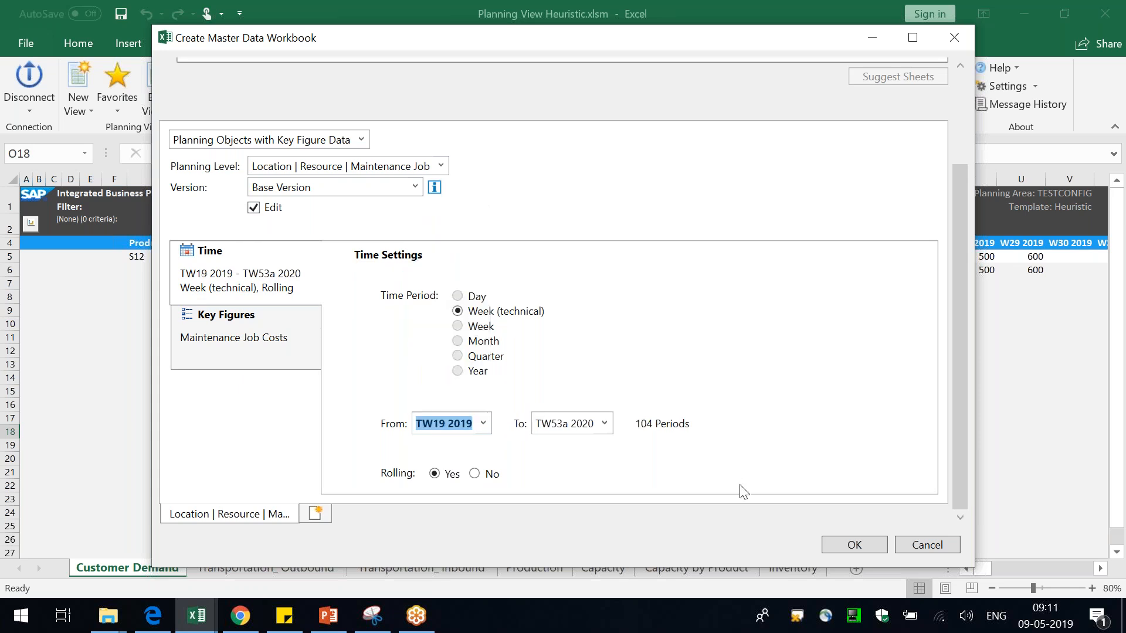
{"action": "left_click", "coordinate": [271, 355]}
{"action": "left_click", "coordinate": [854, 544]}
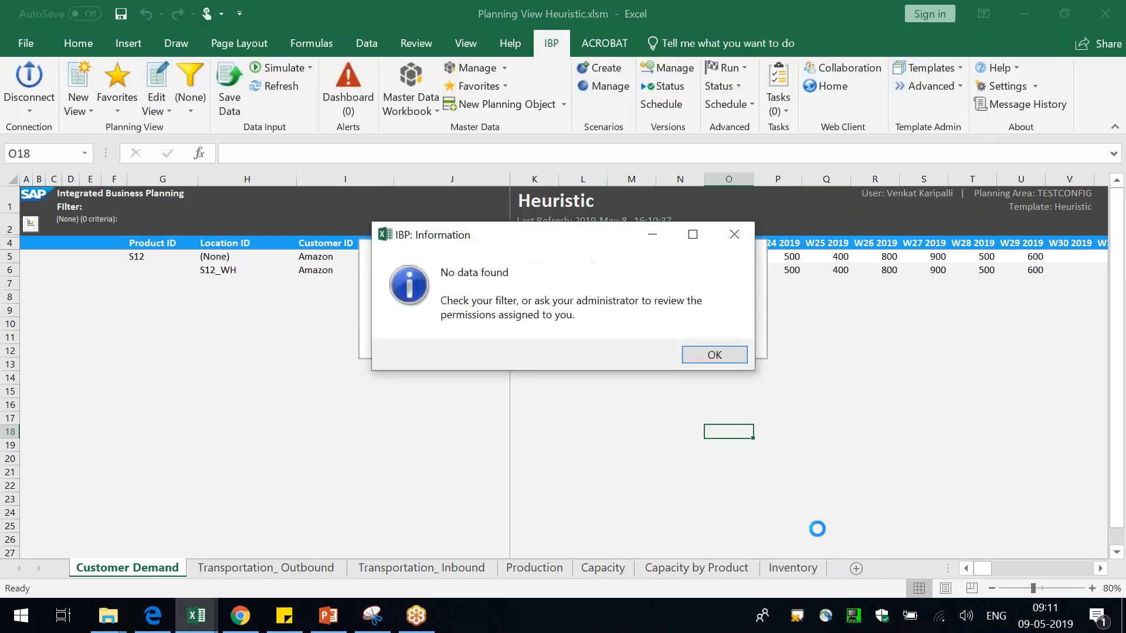
{"action": "left_click", "coordinate": [707, 354]}
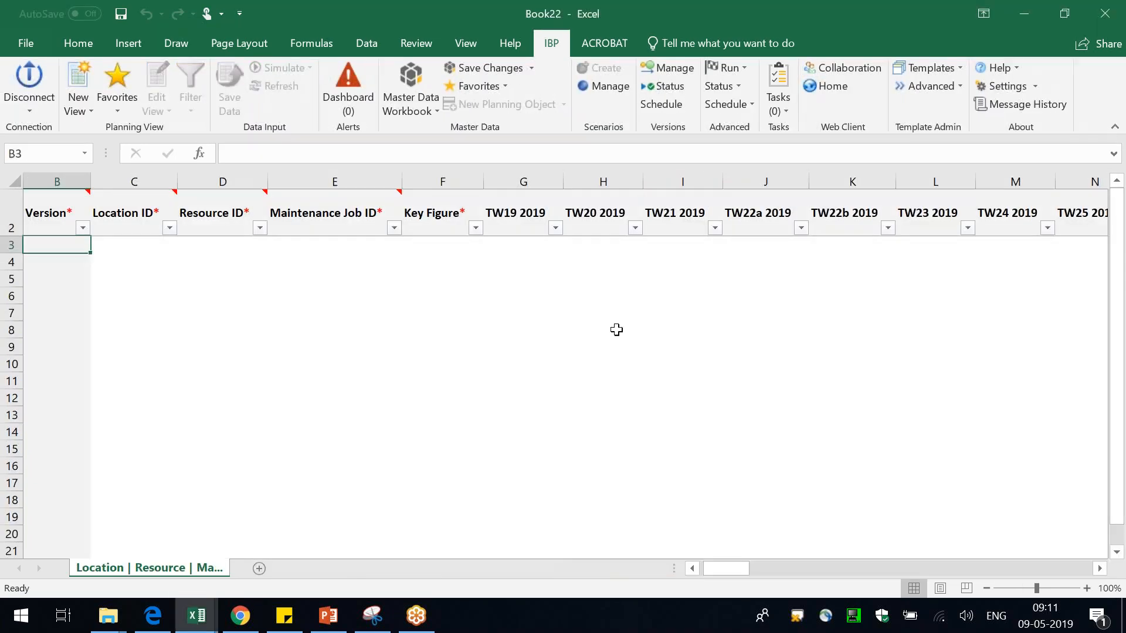
Step: Copy the four location, resource and maintenance job combinations from Book20 into Book22 starting at C3, and fit the Resource ID column's width
{"action": "key", "text": "alt+Tab"}
{"action": "key", "text": "alt+Tab"}
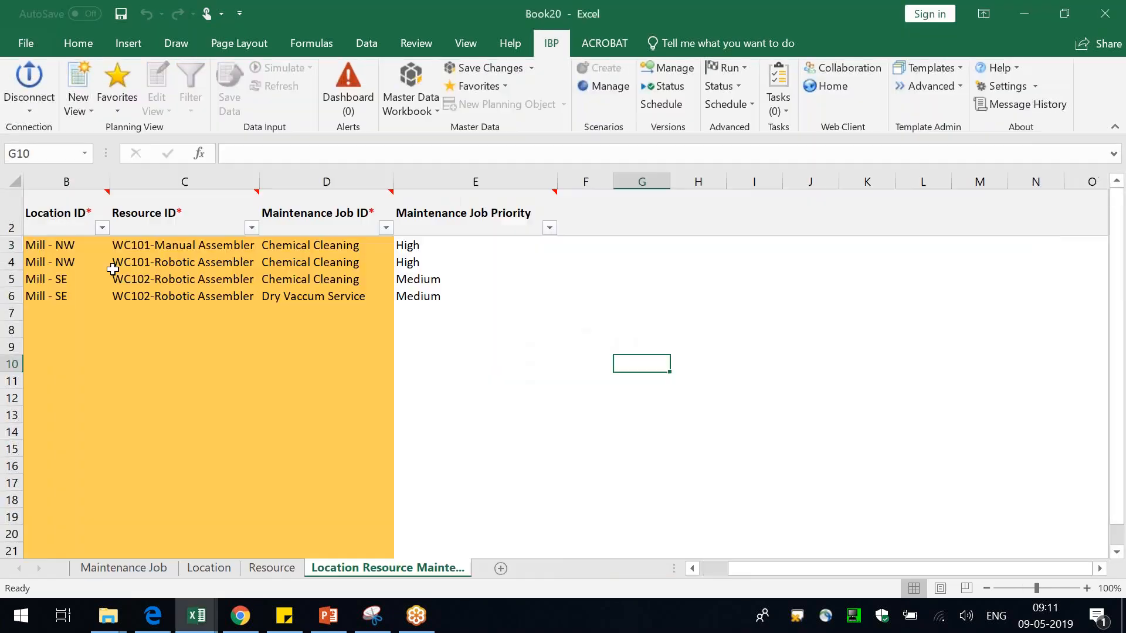
{"action": "left_click_drag", "start_coordinate": [53, 245], "coordinate": [311, 291]}
{"action": "key", "text": "ctrl+c"}
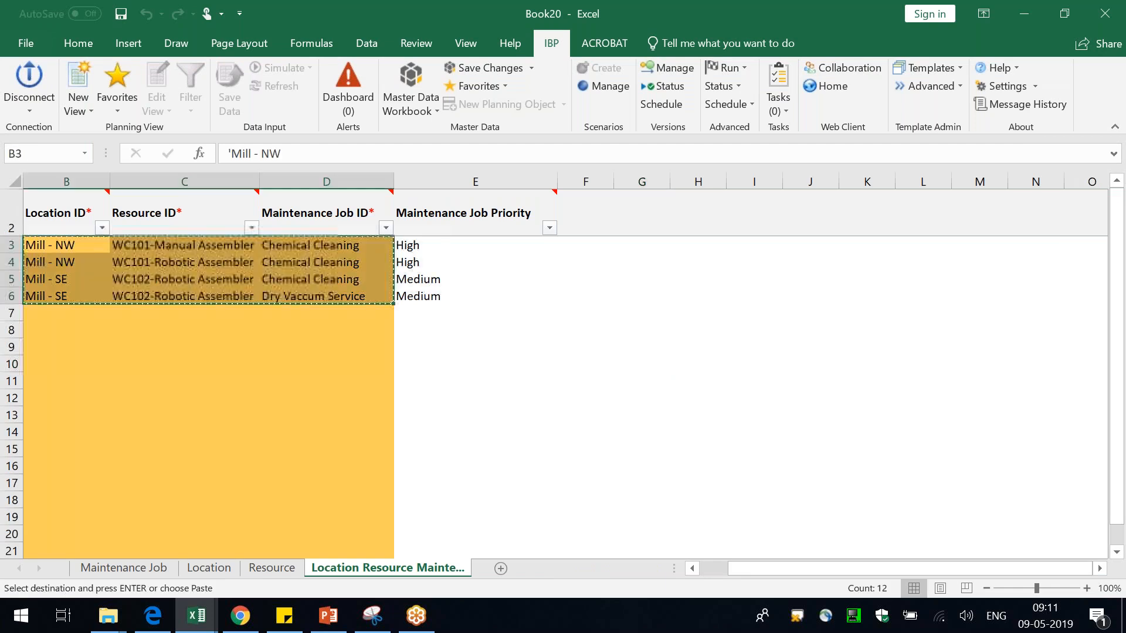
{"action": "key", "text": "alt+Tab"}
{"action": "left_click", "coordinate": [120, 244]}
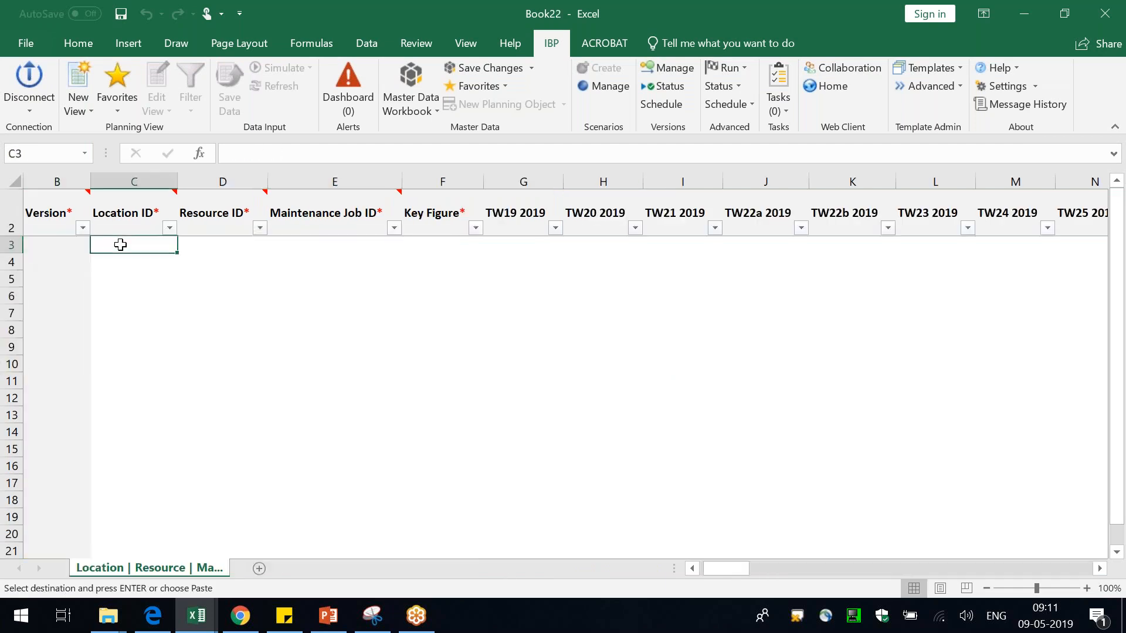
{"action": "key", "text": "ctrl+v"}
{"action": "double_click", "coordinate": [267, 181]}
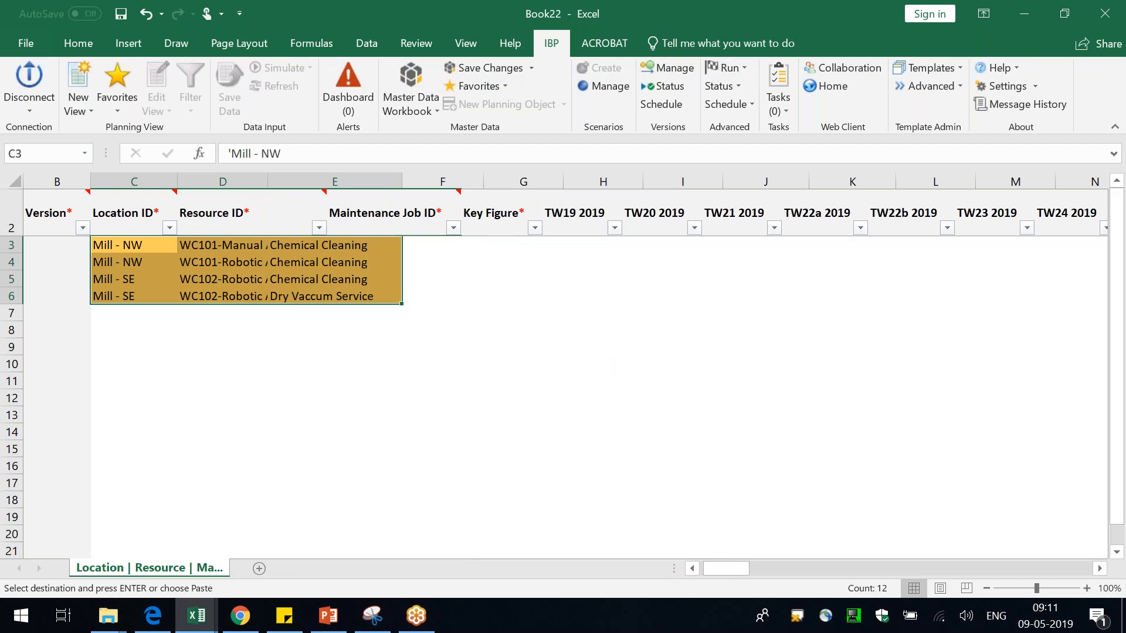
Step: Compare the pasted location, resource and maintenance job rows in Book22 with the source rows in Book20
{"action": "left_click", "coordinate": [514, 307]}
{"action": "left_click_drag", "start_coordinate": [478, 240], "coordinate": [490, 297]}
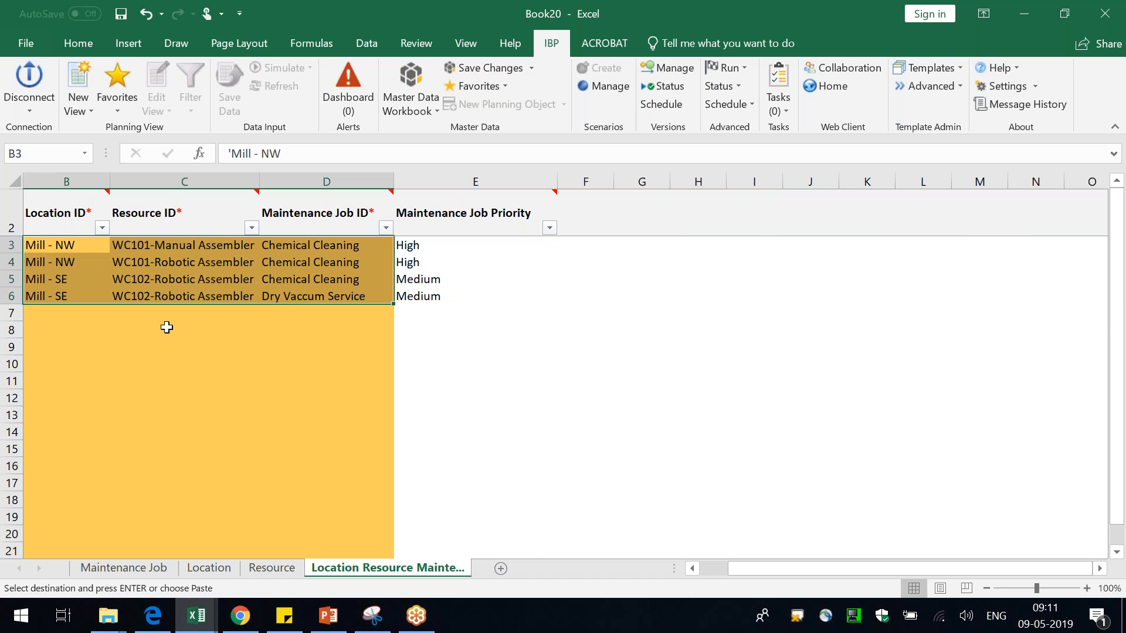
{"action": "left_click", "coordinate": [166, 326]}
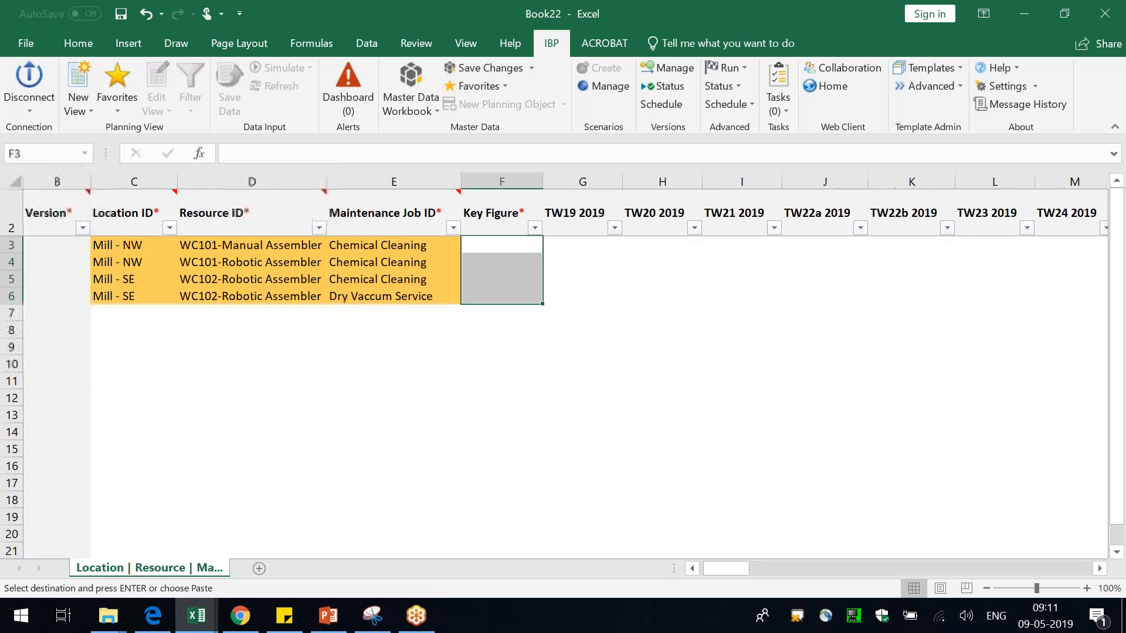
{"action": "left_click", "coordinate": [133, 316]}
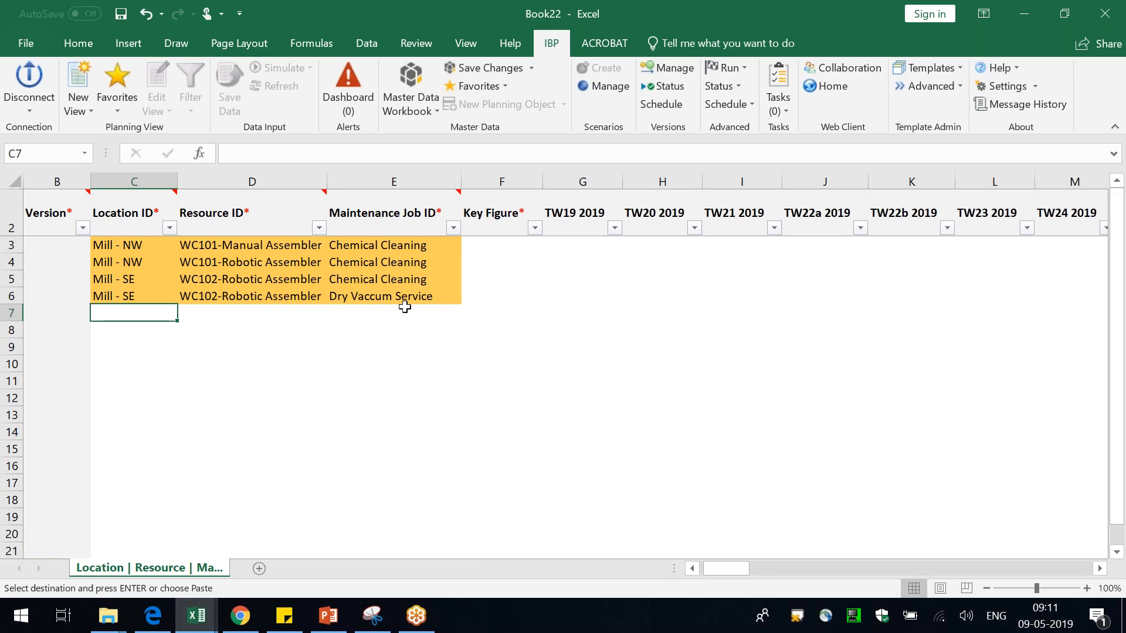
{"action": "key", "text": "alt+Tab"}
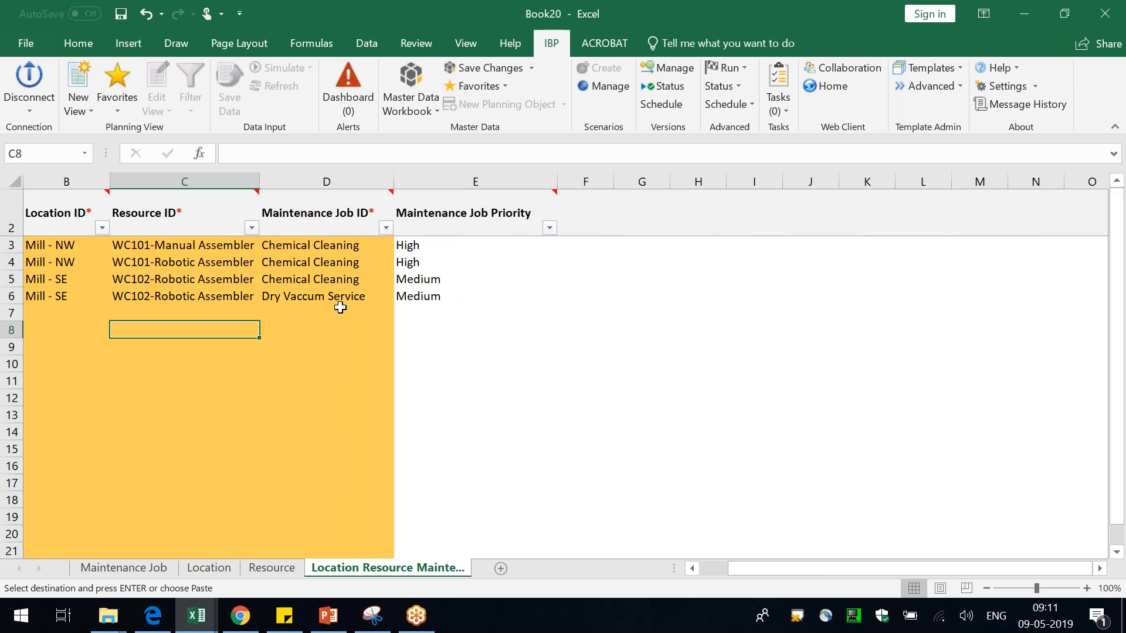
{"action": "key", "text": "alt+Tab"}
Step: Widen the Key Figure column, target its first row, and copy the key figure name Maintenance Job Costs from IBP Configuration in Chrome
{"action": "left_click_drag", "start_coordinate": [622, 182], "coordinate": [648, 180]}
{"action": "left_click", "coordinate": [508, 249]}
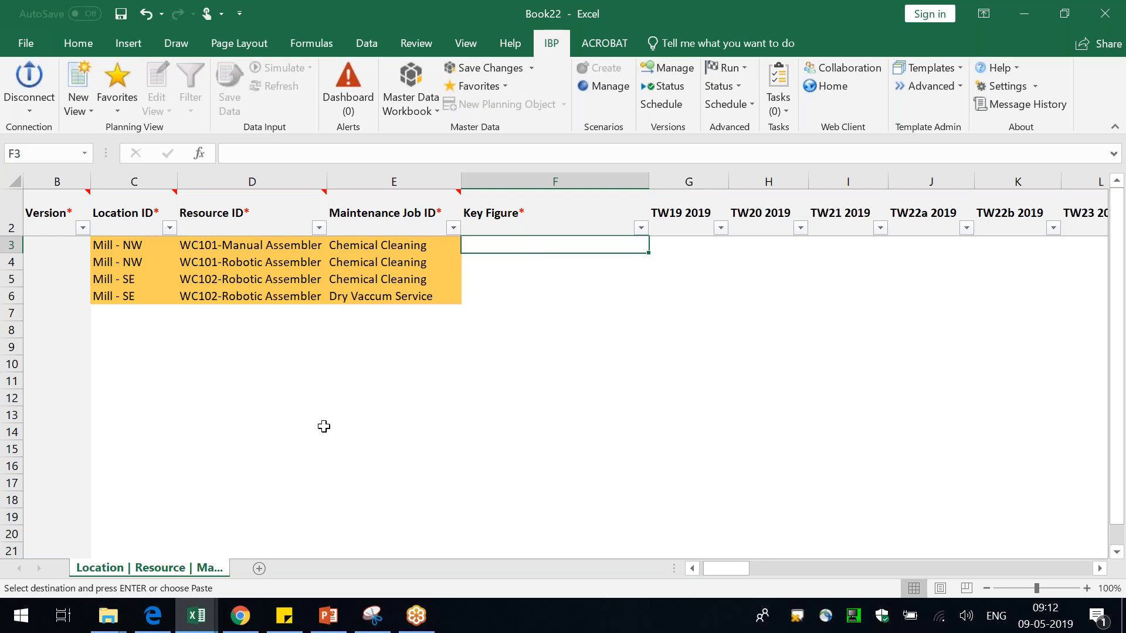
{"action": "left_click", "coordinate": [249, 625]}
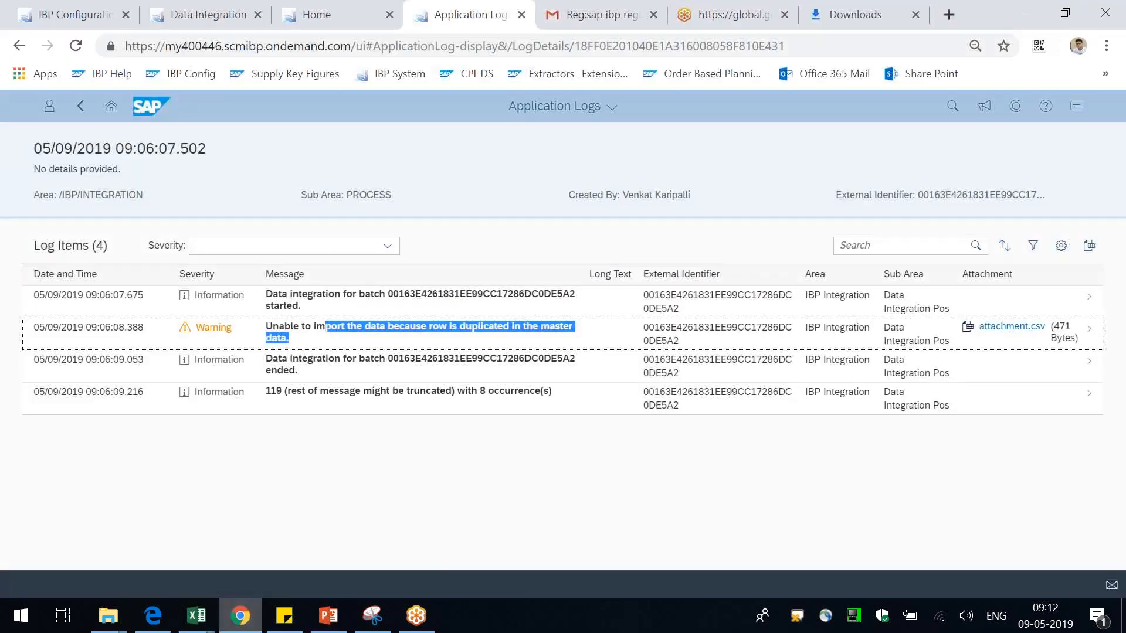
{"action": "left_click", "coordinate": [610, 470]}
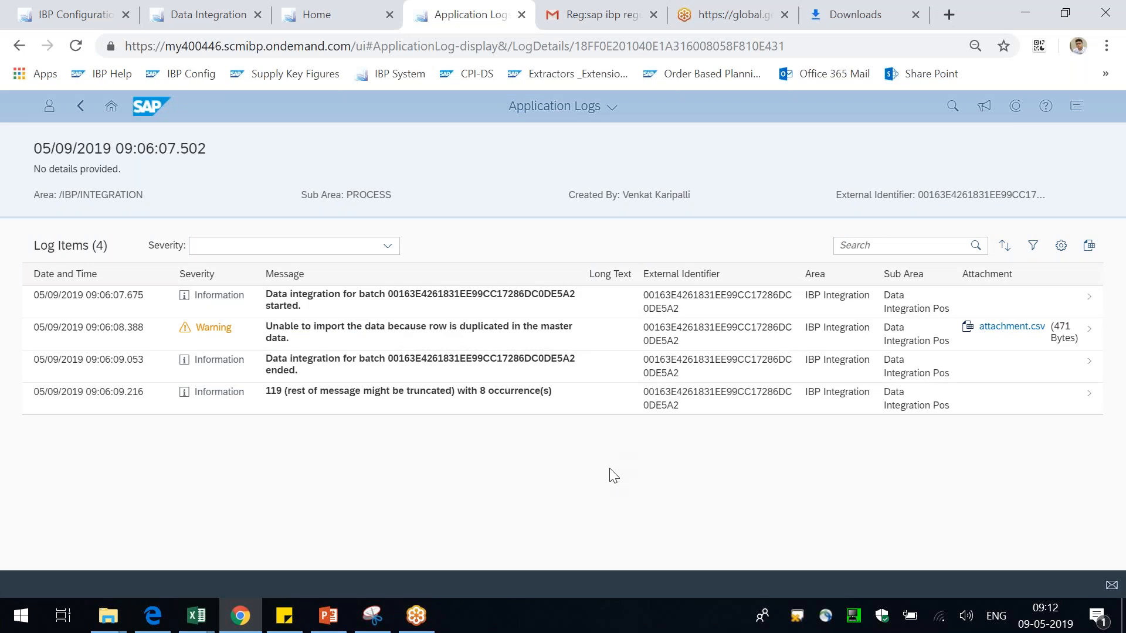
{"action": "left_click", "coordinate": [329, 15]}
{"action": "left_click", "coordinate": [76, 15]}
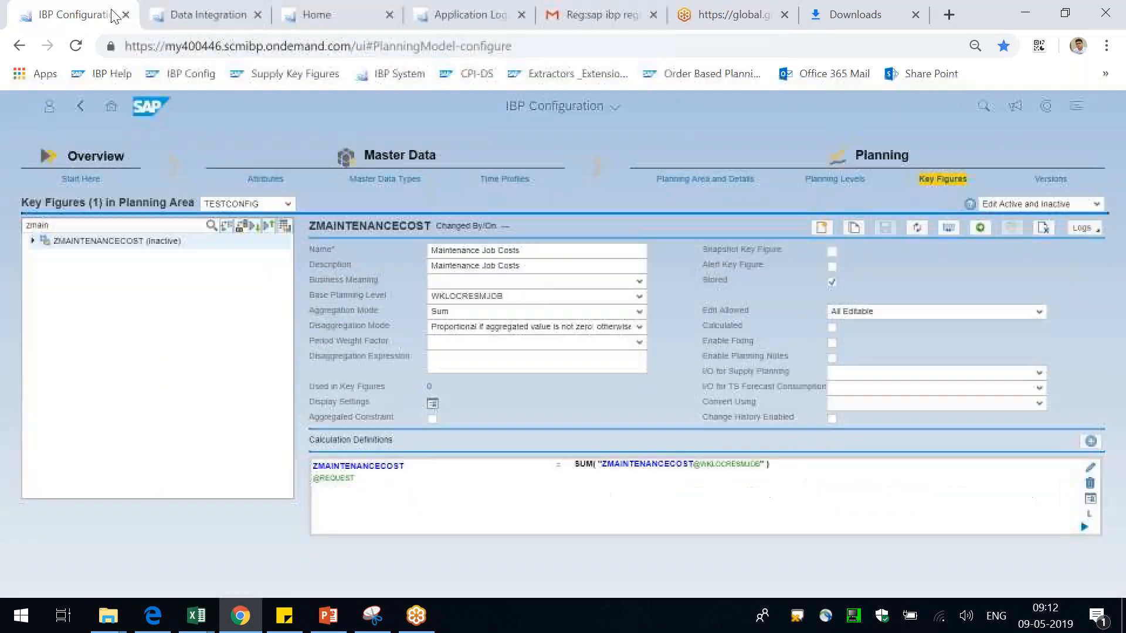
{"action": "left_click_drag", "start_coordinate": [539, 253], "coordinate": [294, 240]}
{"action": "key", "text": "ctrl+c"}
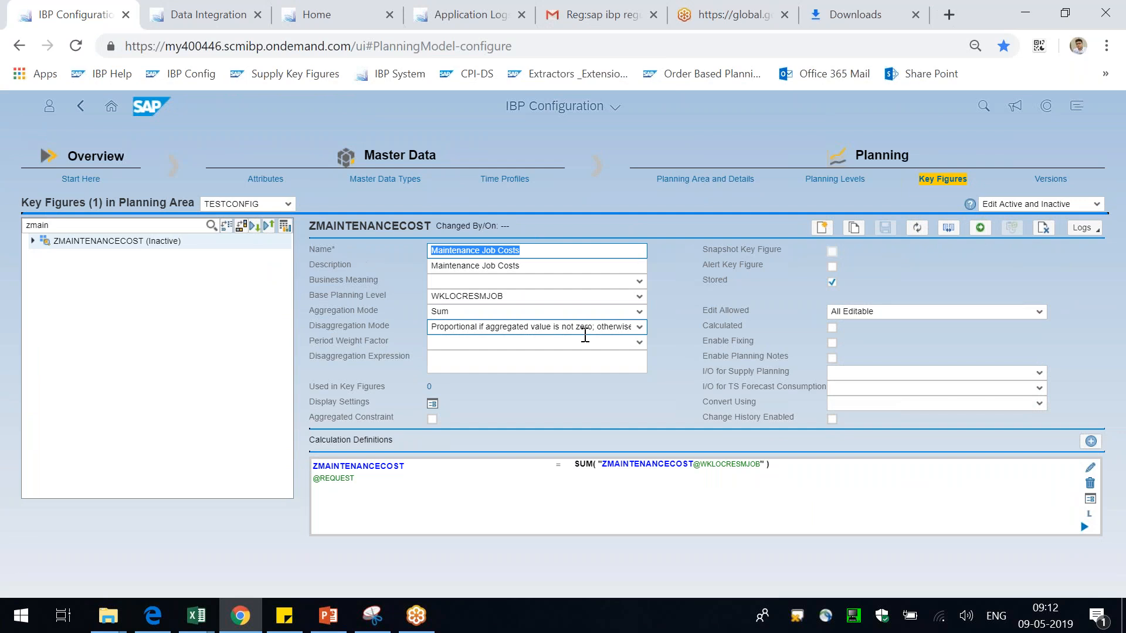
Step: Return to Book22 and fill the Key Figure cells of all four rows with Maintenance Job Costs
{"action": "key", "text": "alt+Tab"}
{"action": "key", "text": "ctrl+v"}
{"action": "key", "text": "Return"}
{"action": "key", "text": "ctrl+v"}
{"action": "key", "text": "Return"}
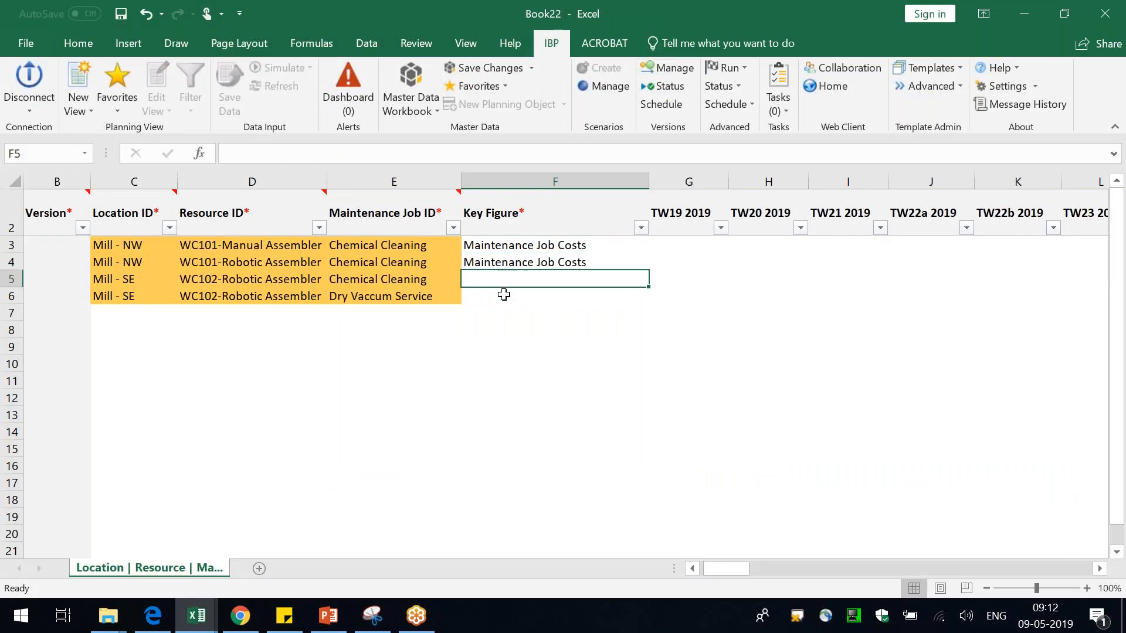
{"action": "key", "text": "ctrl+v"}
{"action": "key", "text": "Return"}
{"action": "key", "text": "ctrl+v"}
Step: Enter TW19 2019 maintenance costs of 50, 100, 150 and 200 for the four rows in order
{"action": "left_click", "coordinate": [659, 241]}
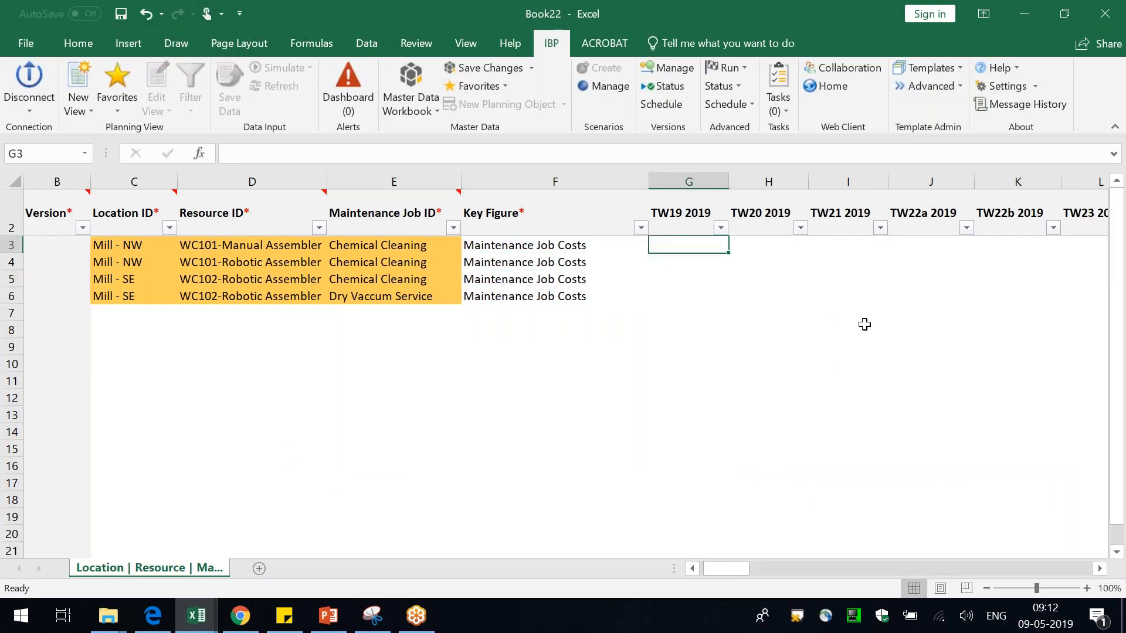
{"action": "type", "text": "50"}
{"action": "key", "text": "Return"}
{"action": "type", "text": "100"}
{"action": "key", "text": "Return"}
{"action": "type", "text": "150"}
{"action": "key", "text": "Return"}
{"action": "type", "text": "200"}
{"action": "key", "text": "Return"}
Step: Copy the four TW19 2019 cost values into TW20 2019 and TW21 2019
{"action": "left_click", "coordinate": [712, 250]}
{"action": "left_click_drag", "start_coordinate": [712, 258], "coordinate": [717, 295]}
{"action": "key", "text": "ctrl+c"}
{"action": "left_click_drag", "start_coordinate": [757, 244], "coordinate": [856, 296]}
{"action": "key", "text": "ctrl+v"}
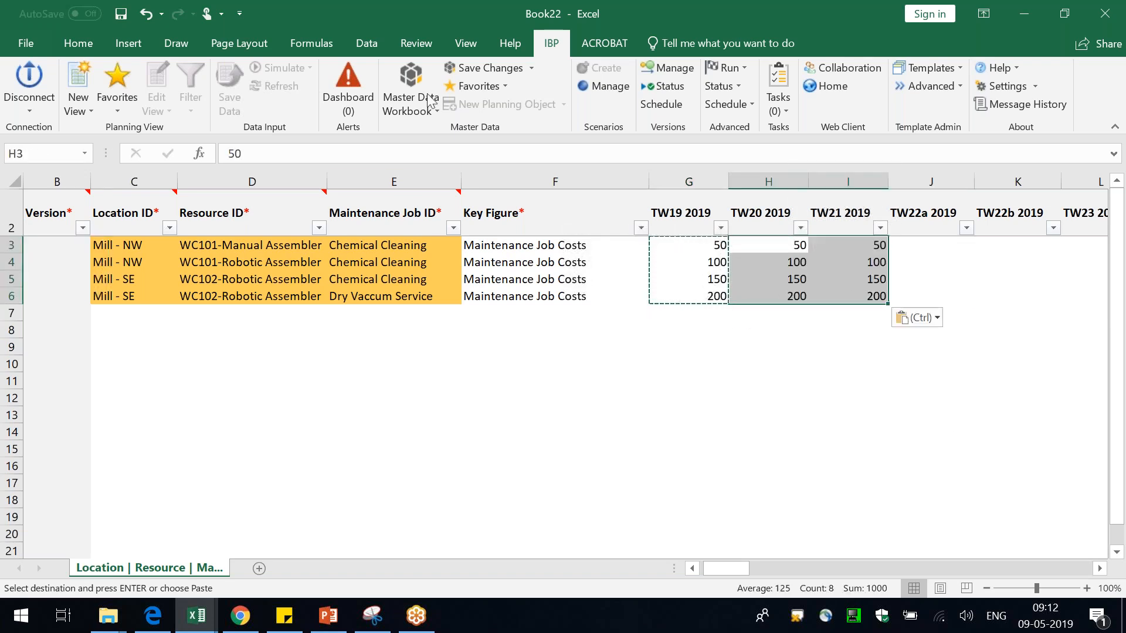
Step: Save the mass changes to the planning objects without a comment, sharing or downloading the change report
{"action": "left_click", "coordinate": [482, 67]}
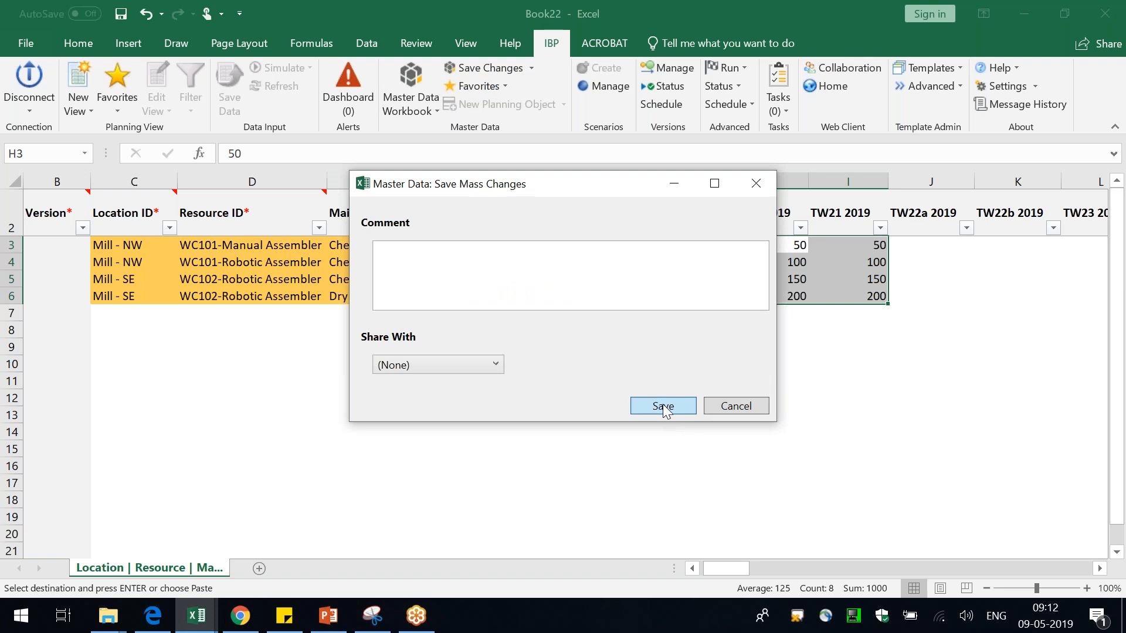
{"action": "left_click", "coordinate": [664, 407]}
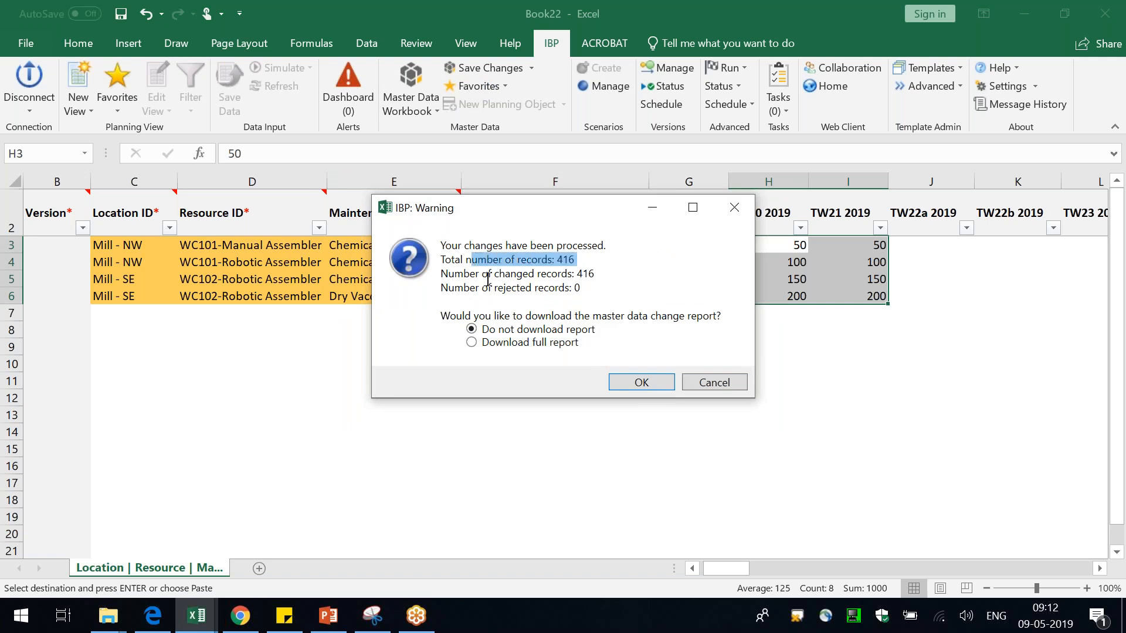
{"action": "left_click", "coordinate": [641, 382]}
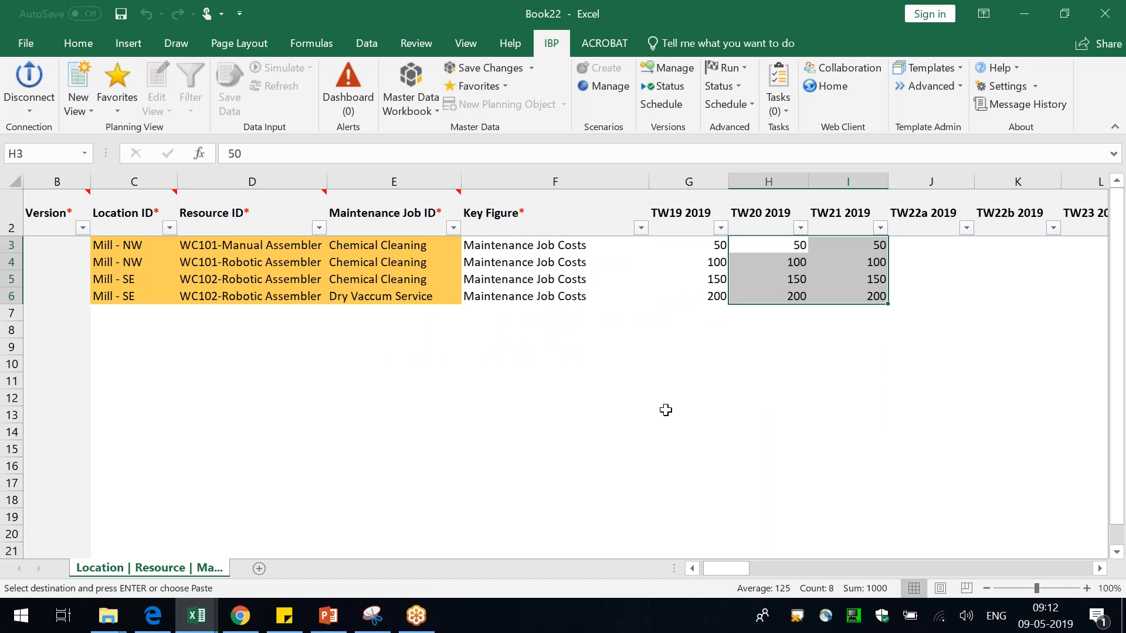
Step: Switch to Planning View Heuristic.xlsm and open the Customer Demand planning view for editing
{"action": "key", "text": "alt+Tab"}
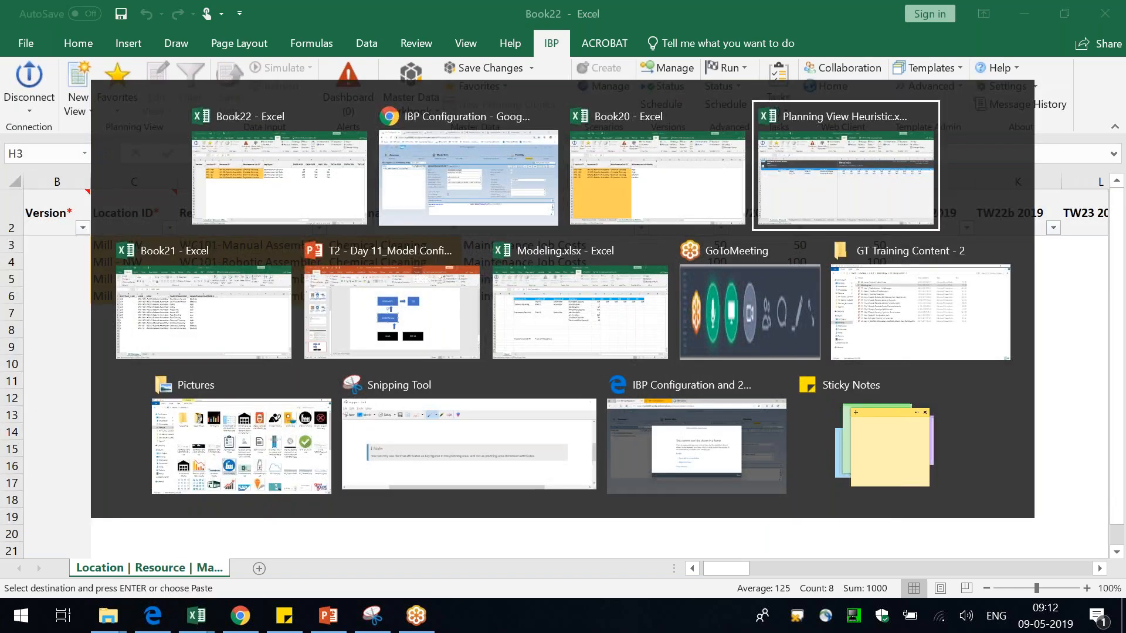
{"action": "key", "text": "alt+Tab"}
{"action": "key", "text": "alt+Tab"}
{"action": "left_click", "coordinate": [287, 378]}
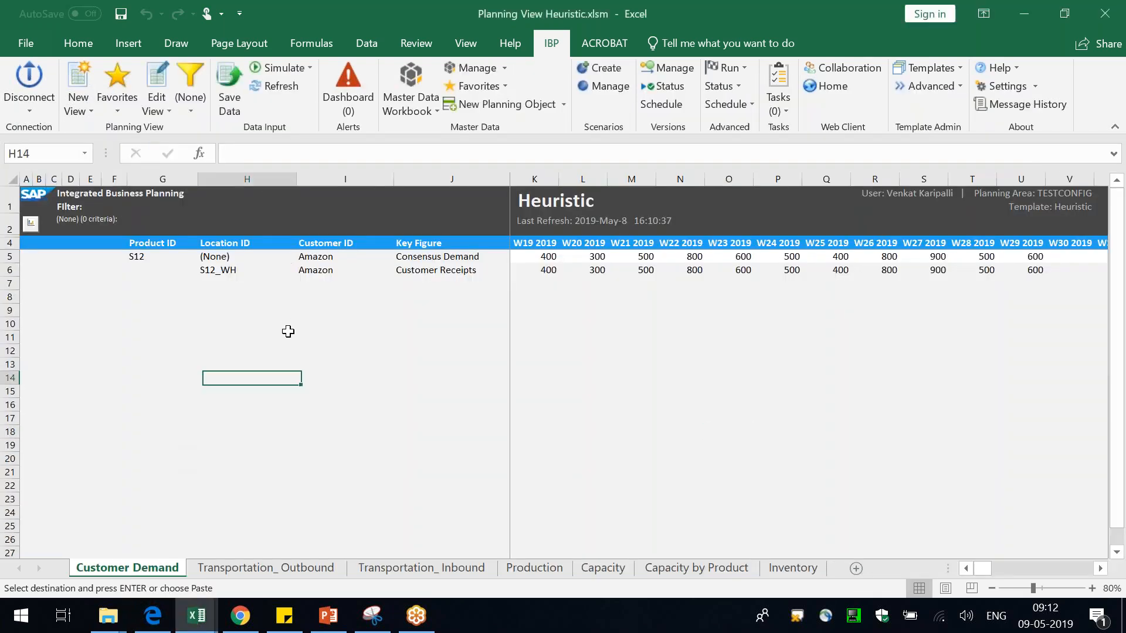
{"action": "left_click_drag", "start_coordinate": [287, 325], "coordinate": [287, 334]}
{"action": "left_click", "coordinate": [158, 75]}
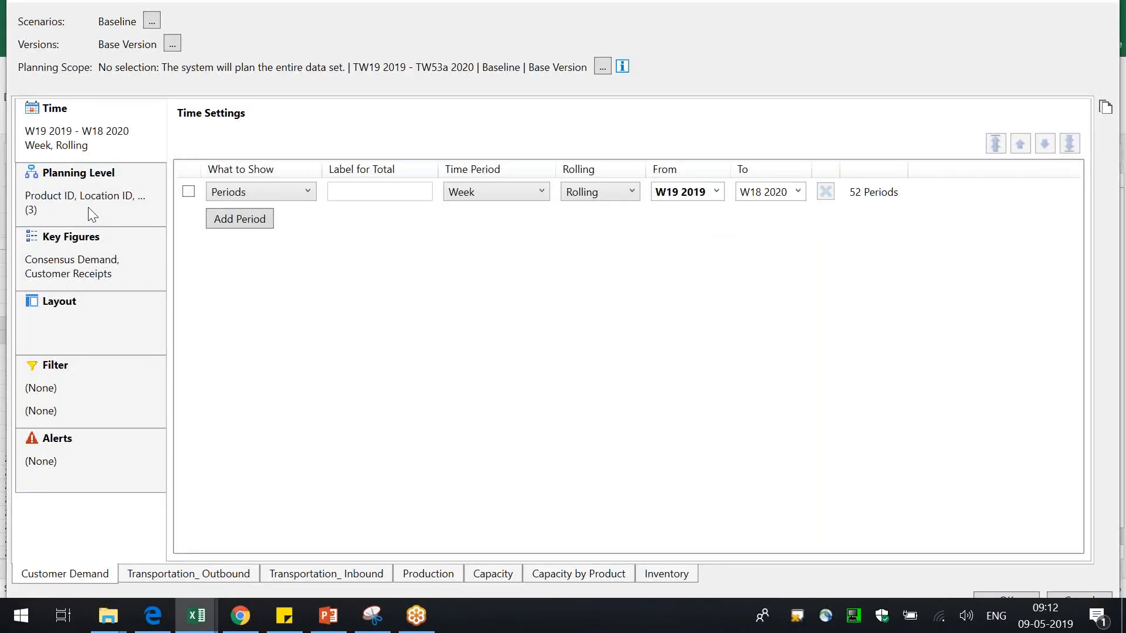
Step: Remove Product ID from the Customer Demand planning level, add Resource ID and Maintenance Job ID, and retain Location ID
{"action": "left_click", "coordinate": [88, 200]}
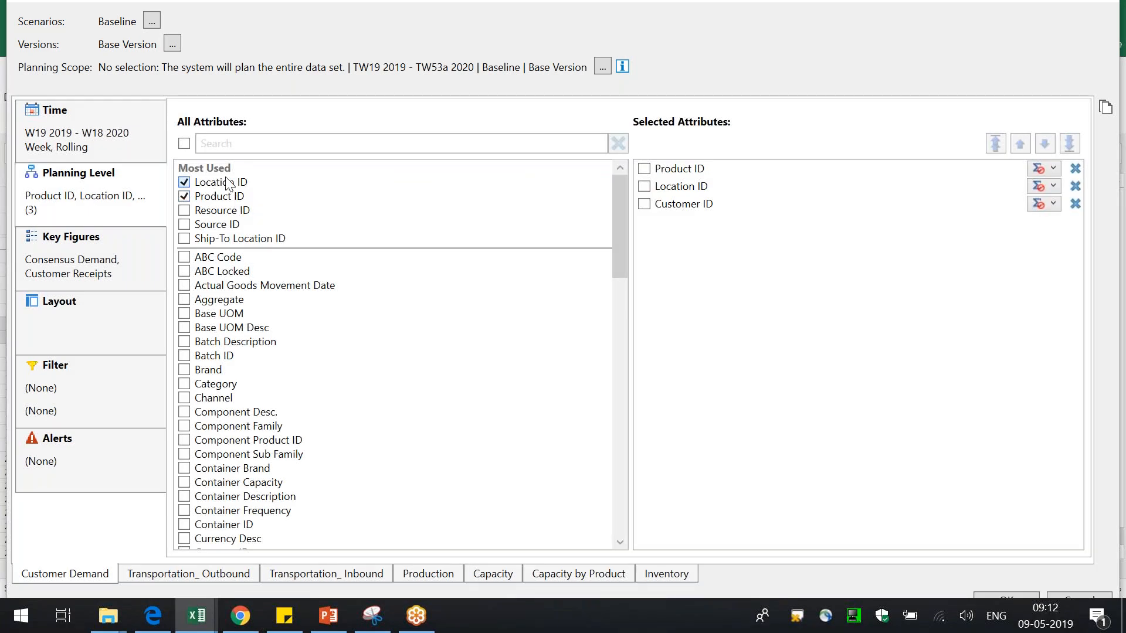
{"action": "left_click", "coordinate": [228, 184]}
{"action": "left_click", "coordinate": [228, 183]}
{"action": "left_click", "coordinate": [226, 197]}
{"action": "left_click", "coordinate": [234, 211]}
{"action": "left_click", "coordinate": [240, 140]}
{"action": "type", "text": "mainte"}
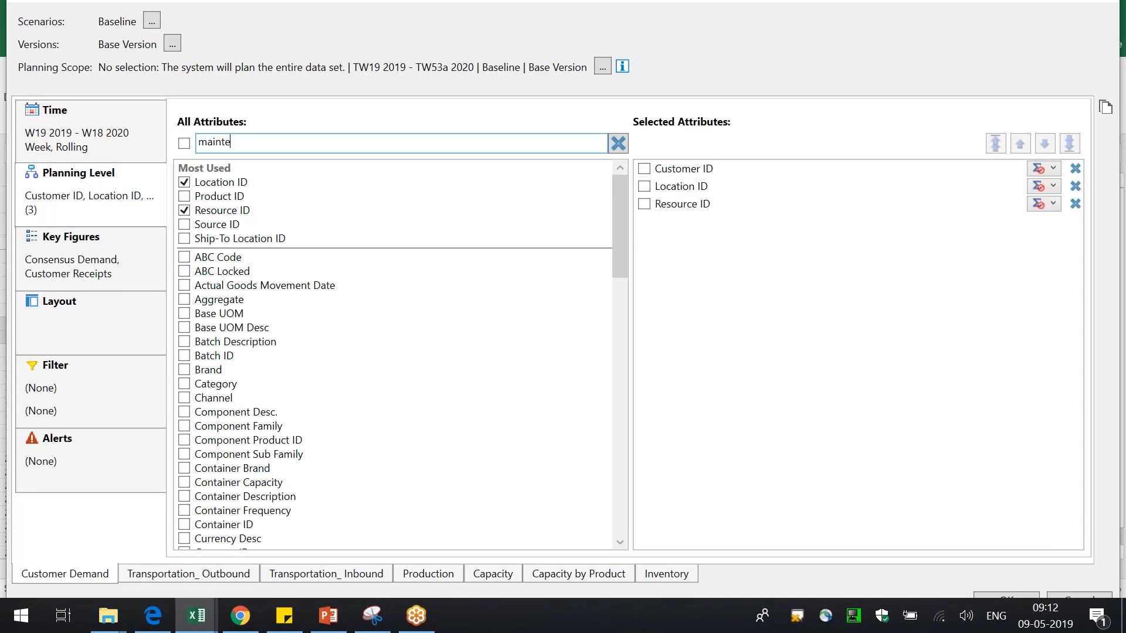
{"action": "left_click", "coordinate": [267, 168]}
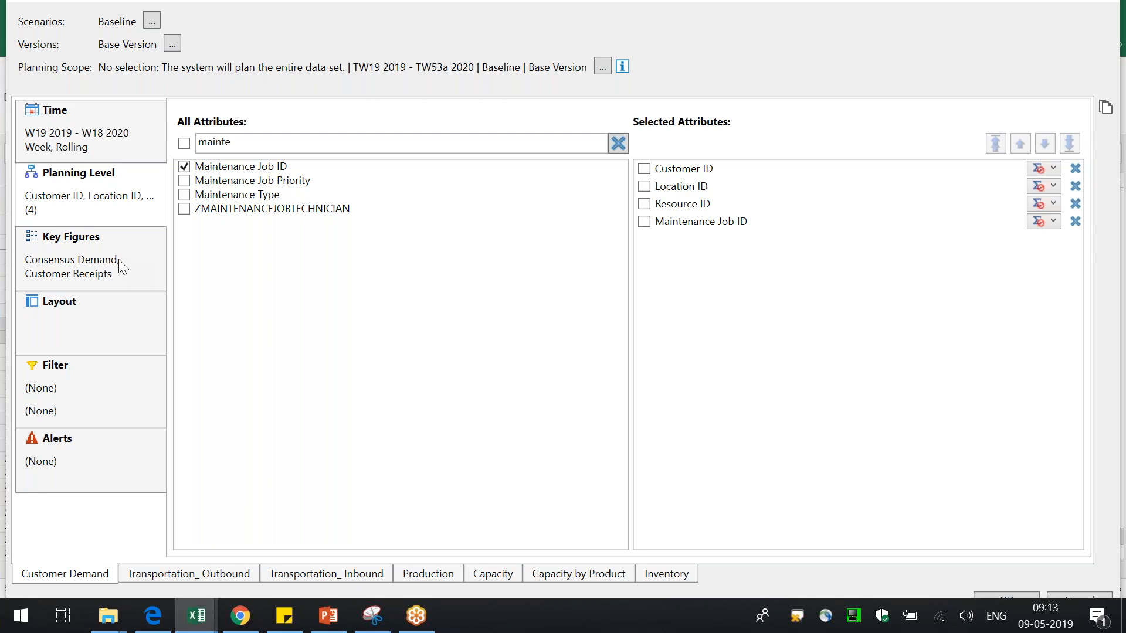
Step: Replace the Customer Demand view's selected key figures with Maintenance Job Costs
{"action": "left_click", "coordinate": [118, 259]}
{"action": "left_click", "coordinate": [1079, 177]}
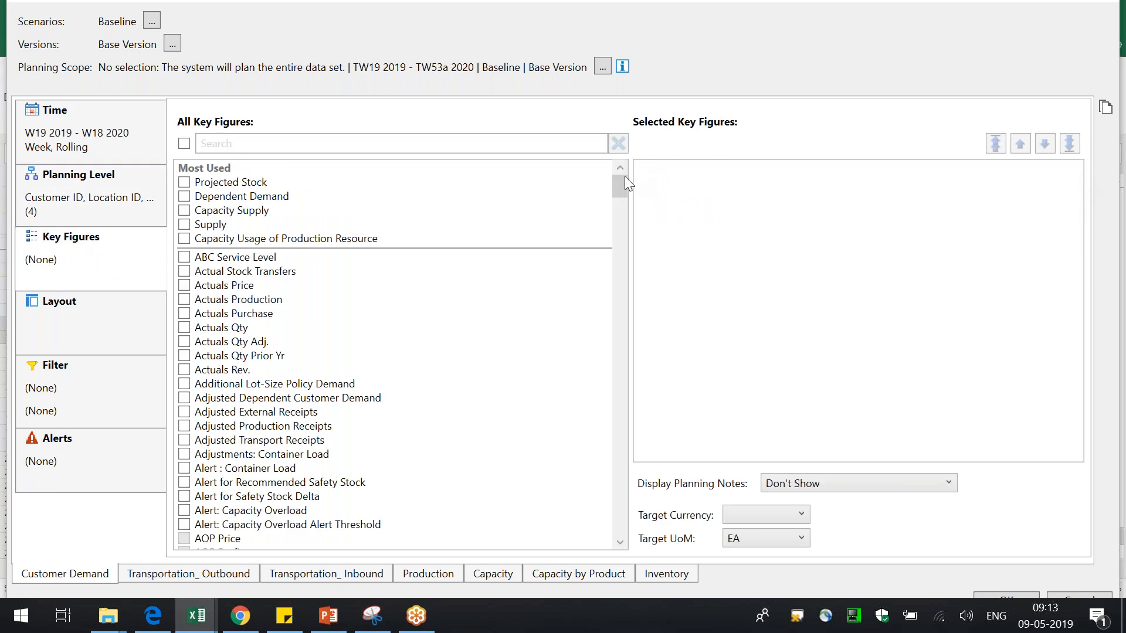
{"action": "left_click", "coordinate": [544, 145]}
{"action": "type", "text": "cost"}
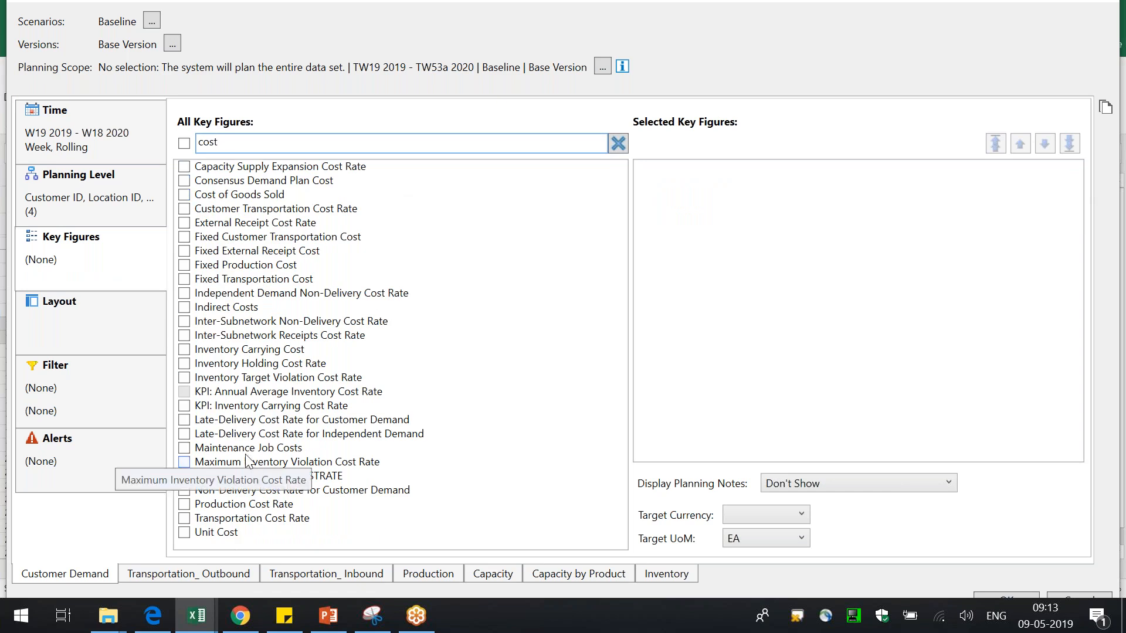
{"action": "left_click", "coordinate": [209, 449]}
Step: Limit the planning scope to Baseline, Base Version and all seven planning units, and try to apply the view without filters
{"action": "left_click", "coordinate": [1004, 596]}
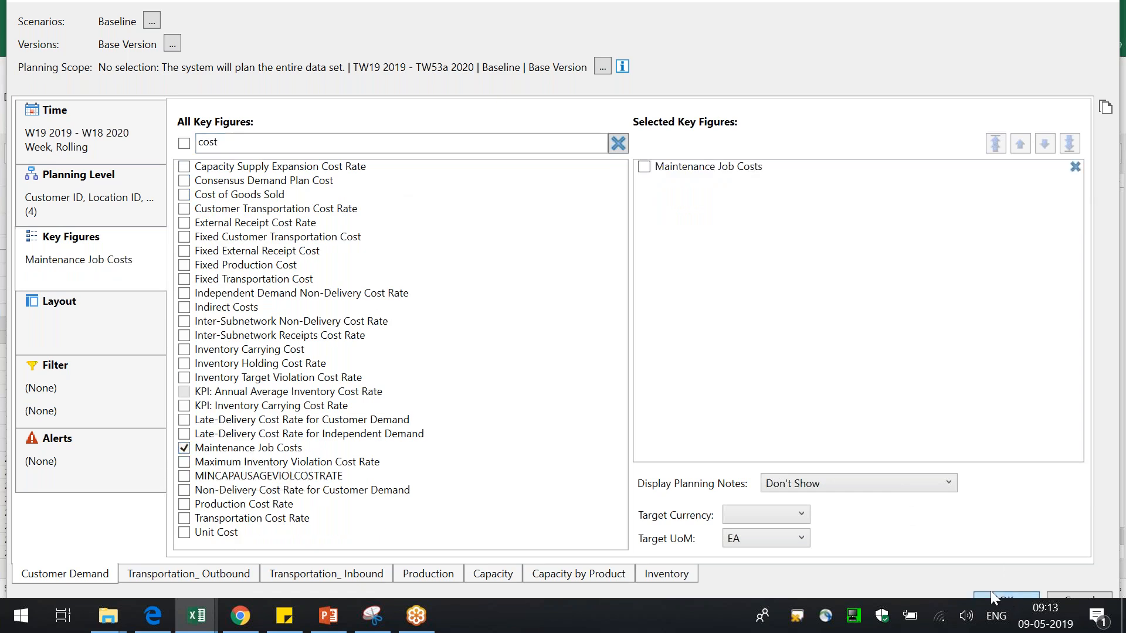
{"action": "left_click", "coordinate": [711, 346]}
{"action": "left_click", "coordinate": [603, 69]}
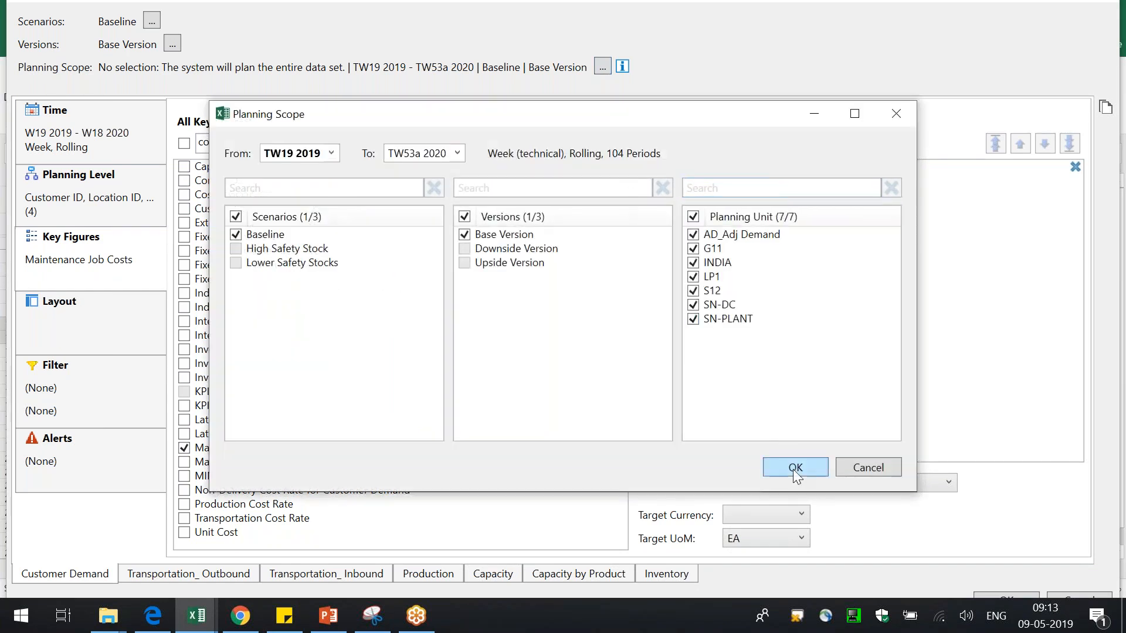
{"action": "left_click", "coordinate": [795, 468]}
{"action": "left_click", "coordinate": [1013, 597]}
{"action": "left_click", "coordinate": [643, 350]}
{"action": "left_click", "coordinate": [731, 349]}
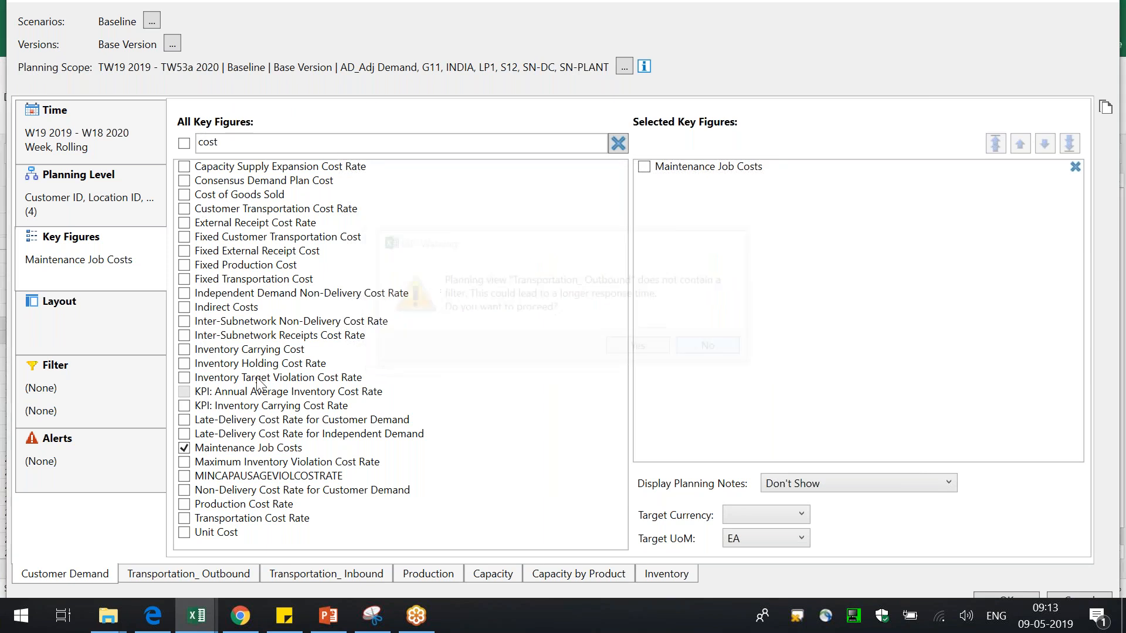
Step: Add an attribute filter on Maintenance Job ID to the Customer Demand view with all of its values selected
{"action": "left_click", "coordinate": [84, 404]}
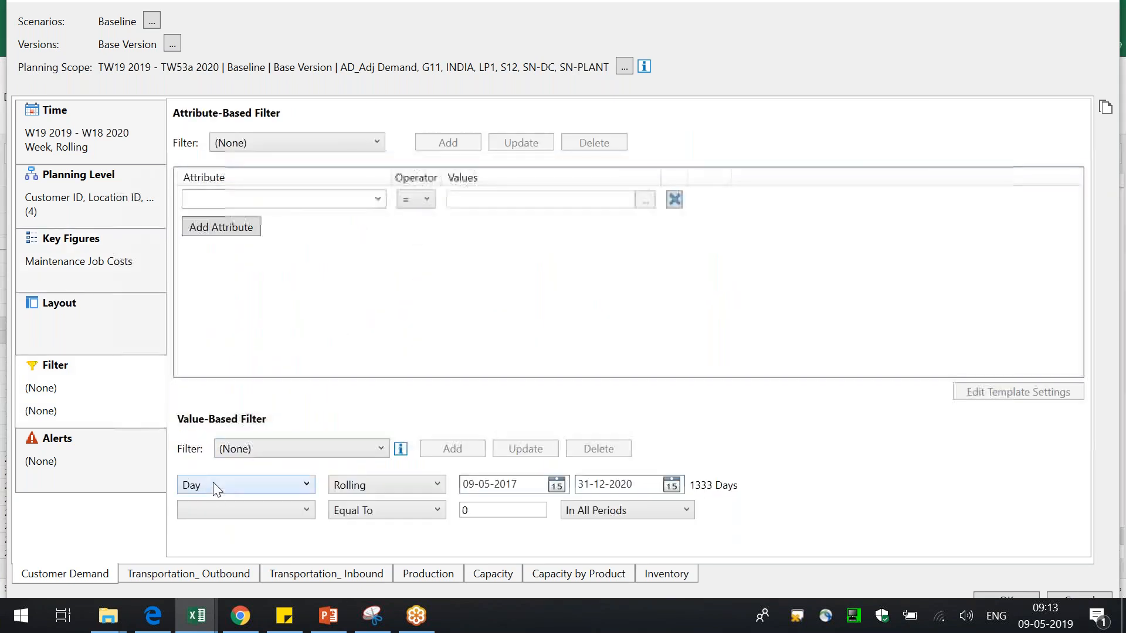
{"action": "left_click", "coordinate": [268, 200]}
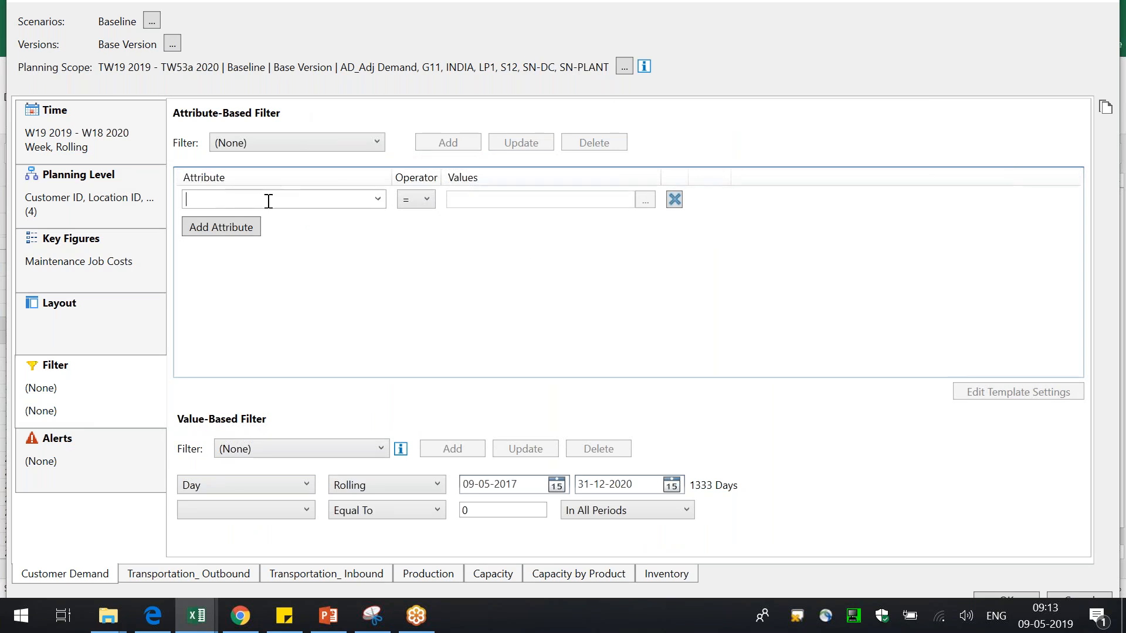
{"action": "type", "text": "Main"}
{"action": "left_click", "coordinate": [647, 200]}
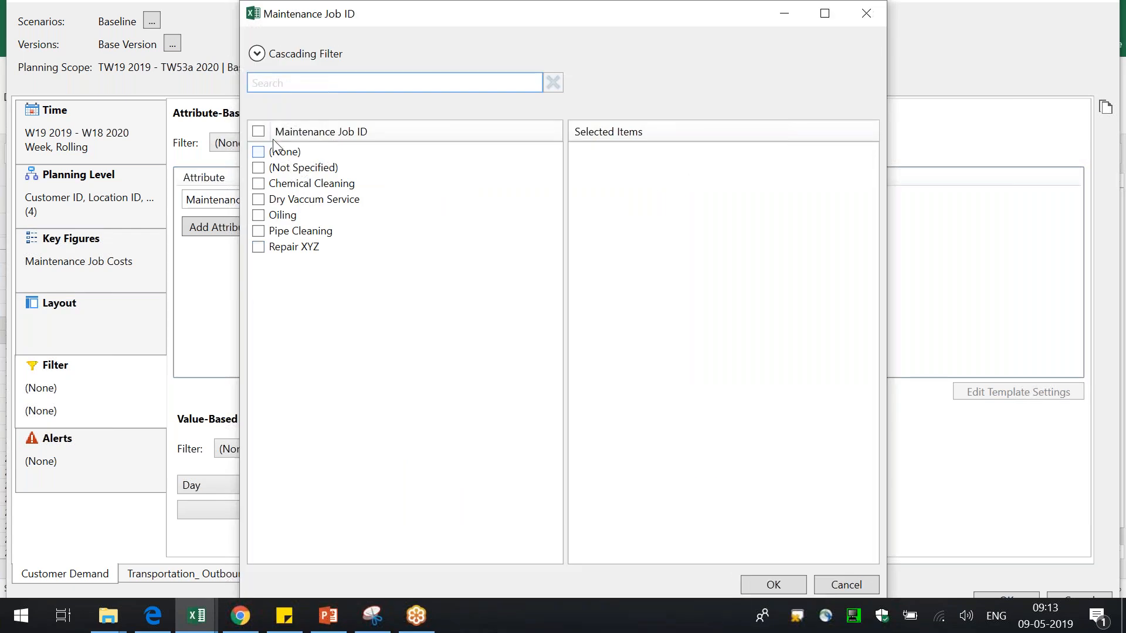
{"action": "left_click", "coordinate": [259, 132]}
{"action": "left_click", "coordinate": [771, 585]}
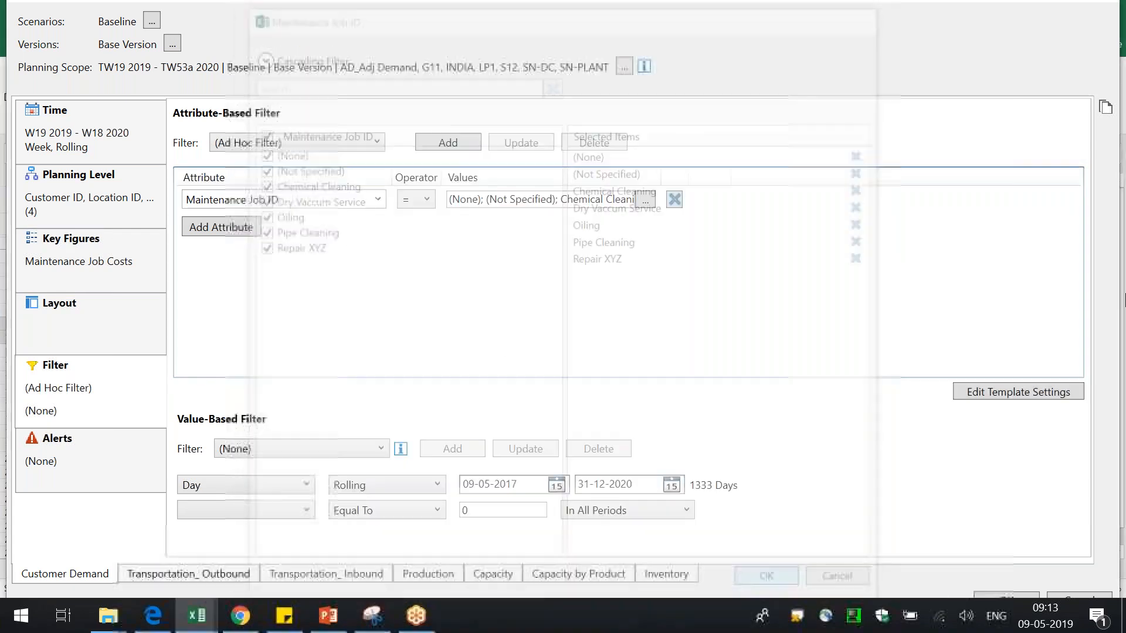
Step: Try to apply the Customer Demand filter to all other planning views by copying the Filter setting, then discard the view edits
{"action": "left_click", "coordinate": [1105, 108]}
{"action": "left_click", "coordinate": [992, 235]}
{"action": "left_click", "coordinate": [989, 283]}
{"action": "left_click", "coordinate": [991, 427]}
{"action": "left_click", "coordinate": [1004, 479]}
{"action": "left_click", "coordinate": [1001, 493]}
{"action": "left_click", "coordinate": [1000, 466]}
{"action": "left_click", "coordinate": [1001, 456]}
{"action": "left_click", "coordinate": [998, 439]}
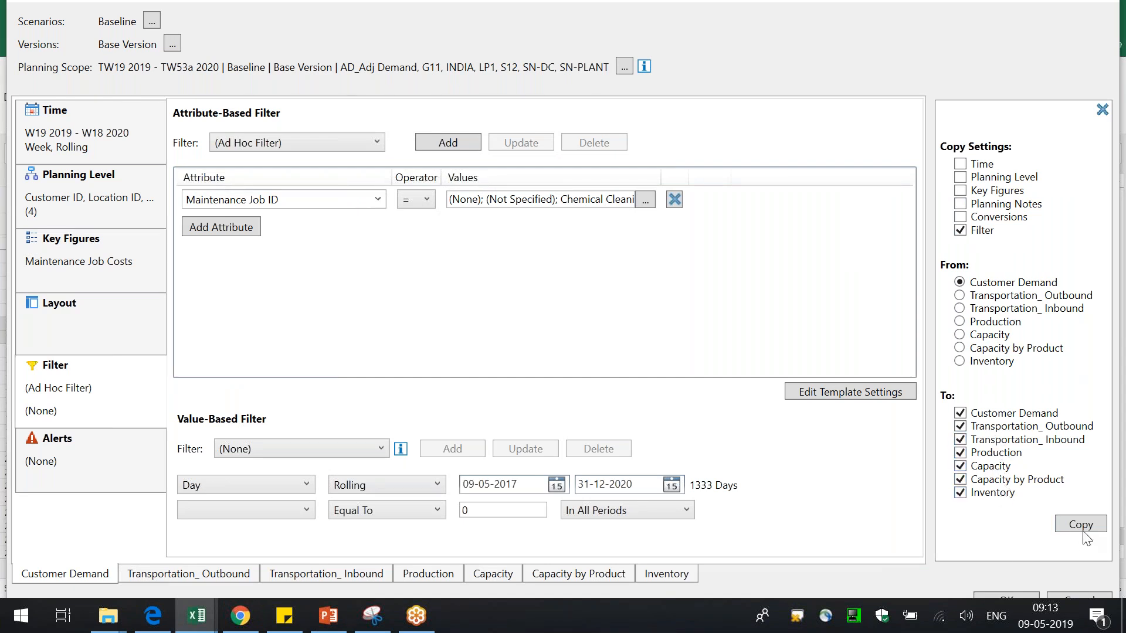
{"action": "left_click", "coordinate": [1012, 597]}
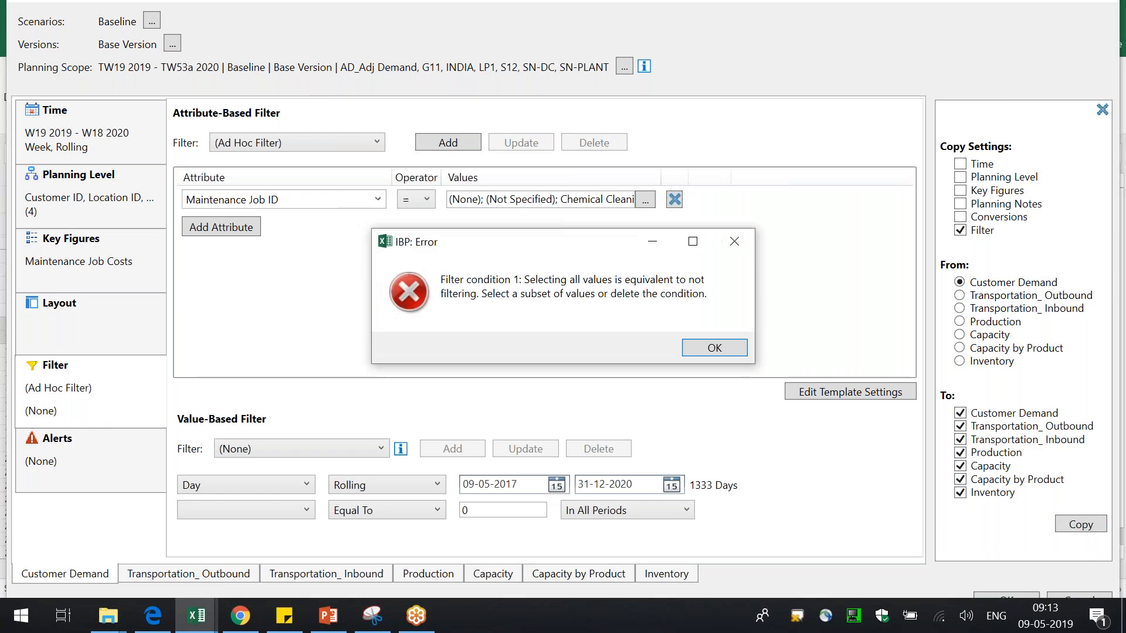
{"action": "left_click", "coordinate": [726, 347]}
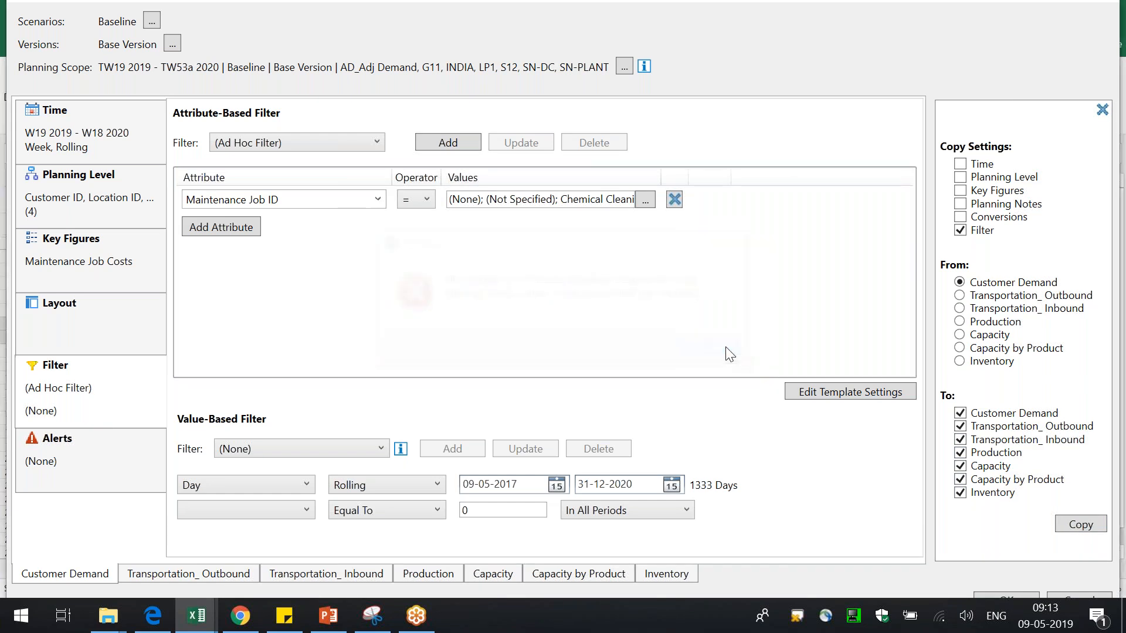
{"action": "left_click", "coordinate": [1116, 7]}
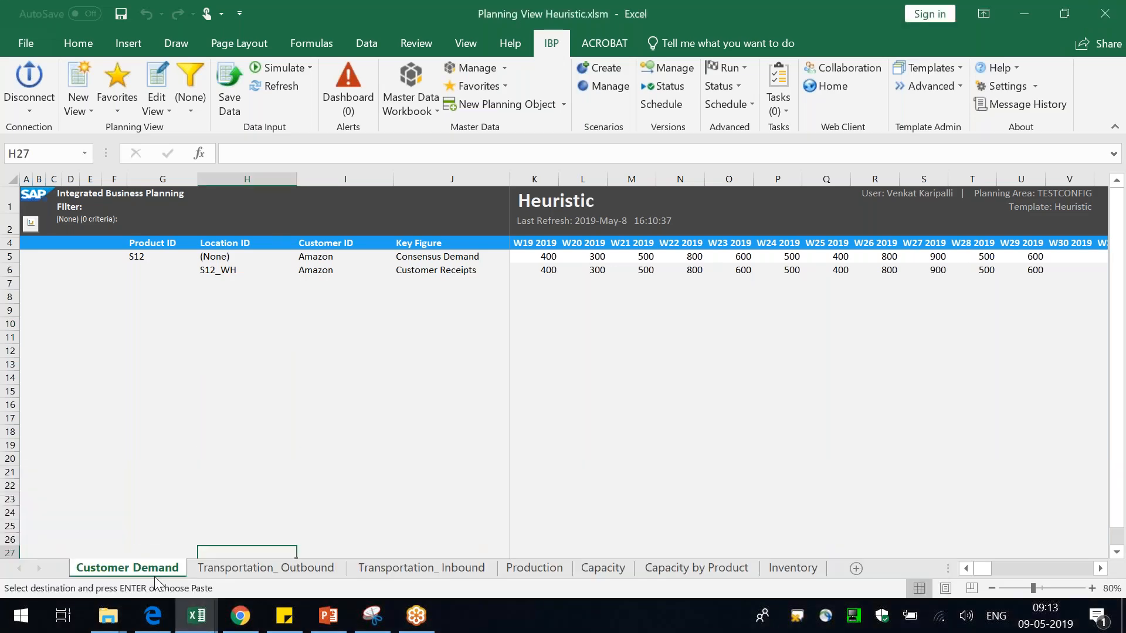
Step: Reopen the planning view for editing and replace Product ID with Resource ID in the Customer Demand planning level, keeping Location ID
{"action": "right_click", "coordinate": [295, 567]}
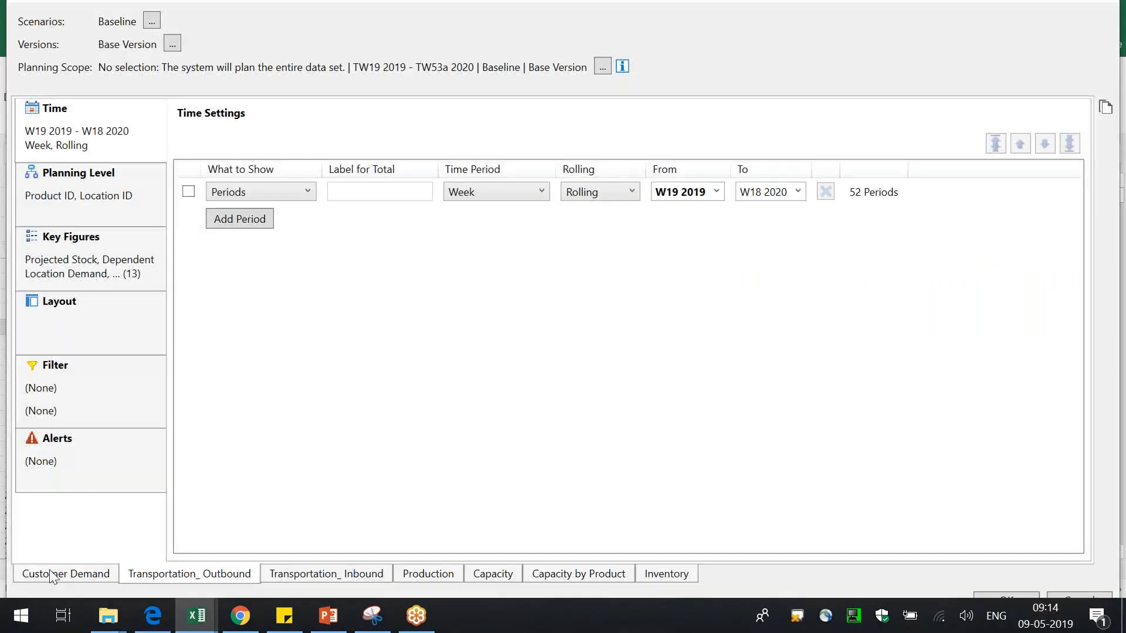
{"action": "left_click", "coordinate": [50, 571]}
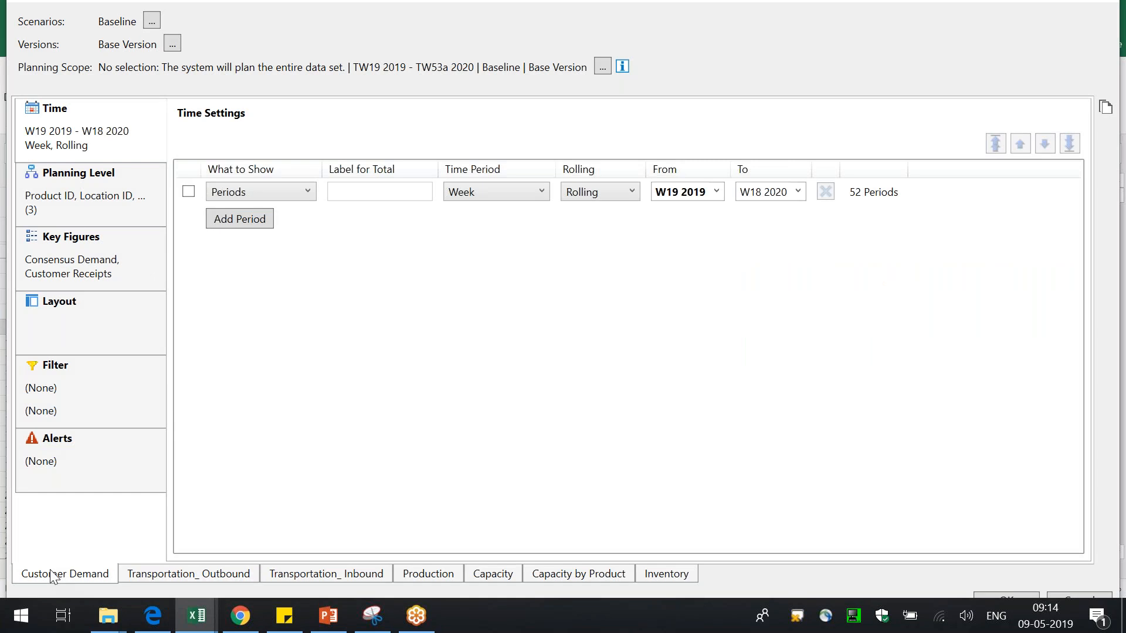
{"action": "left_click", "coordinate": [90, 202]}
{"action": "left_click", "coordinate": [217, 182]}
{"action": "left_click", "coordinate": [234, 210]}
{"action": "left_click", "coordinate": [237, 196]}
{"action": "left_click", "coordinate": [220, 183]}
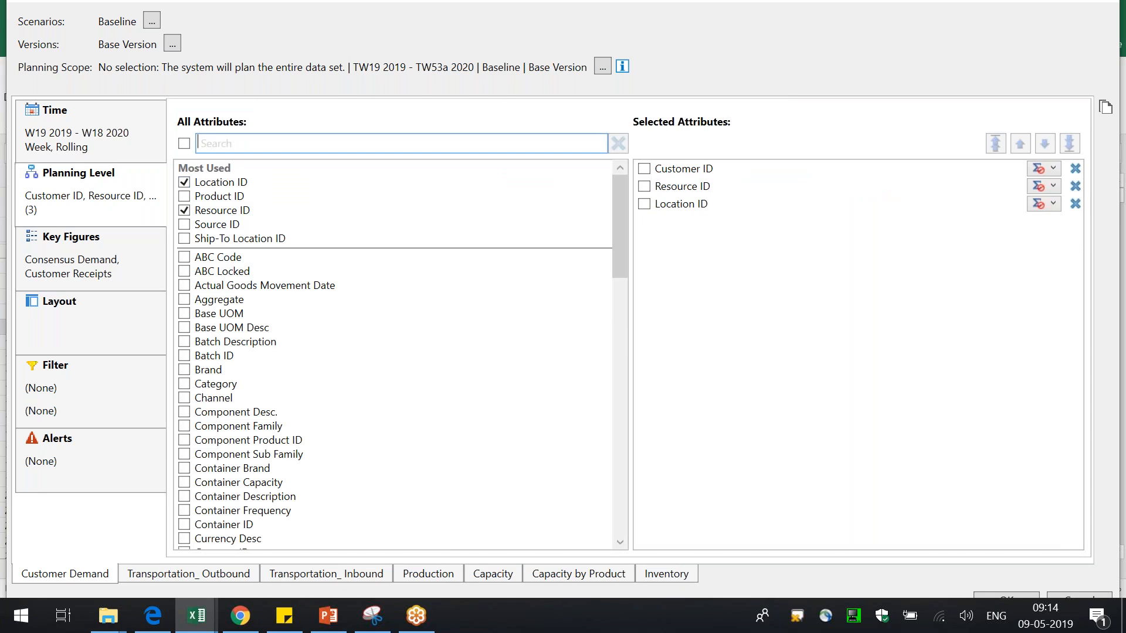
Step: Add Maintenance Job ID to the Customer Demand planning level and remove Customer ID
{"action": "type", "text": "mian"}
{"action": "key", "text": "BackSpace"}
{"action": "key", "text": "BackSpace"}
{"action": "key", "text": "BackSpace"}
{"action": "type", "text": "ain"}
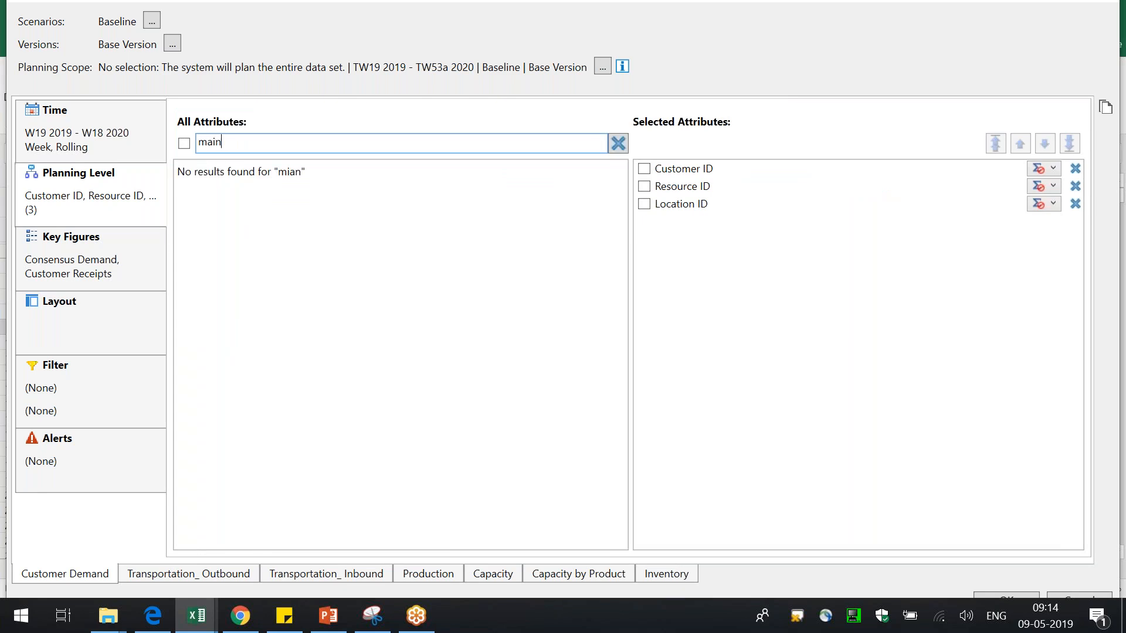
{"action": "left_click", "coordinate": [262, 180]}
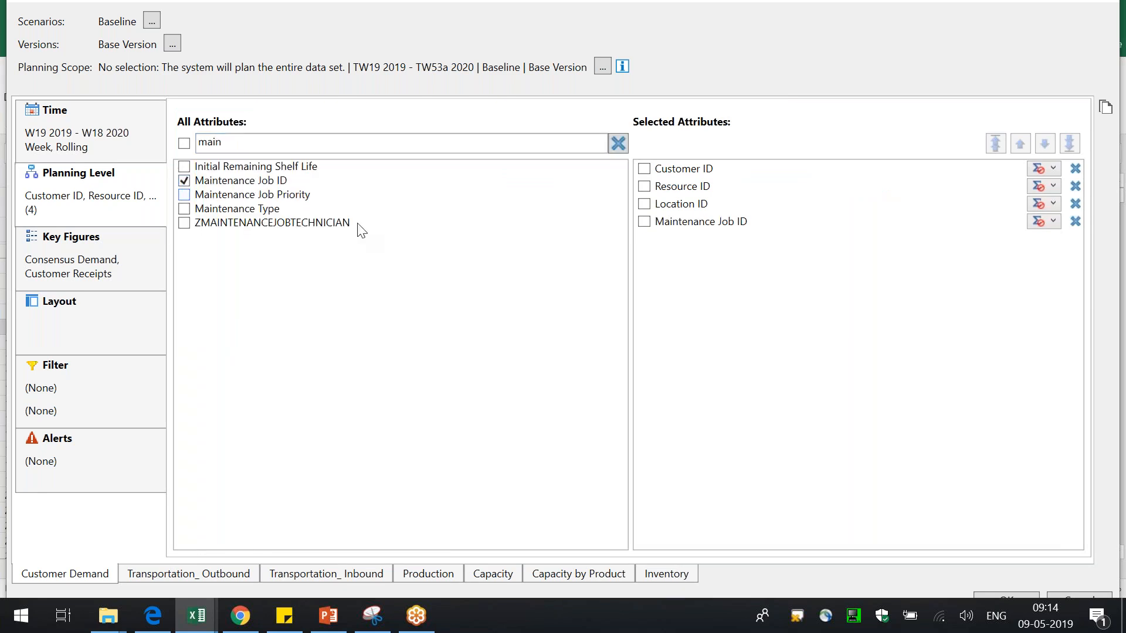
{"action": "left_click", "coordinate": [1074, 168]}
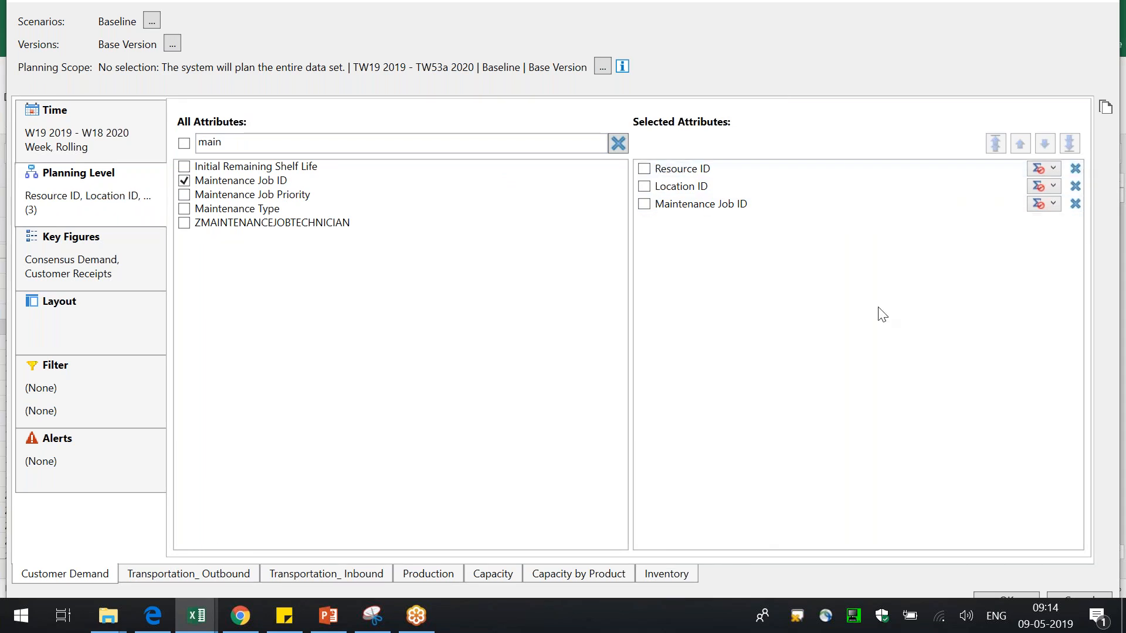
Step: Replace Consensus Demand and Customer Receipts with Maintenance Job Costs as the Customer Demand view's only key figure
{"action": "left_click", "coordinate": [77, 281]}
{"action": "left_click", "coordinate": [1075, 169]}
{"action": "left_click", "coordinate": [1075, 168]}
{"action": "left_click", "coordinate": [449, 143]}
{"action": "type", "text": "cost"}
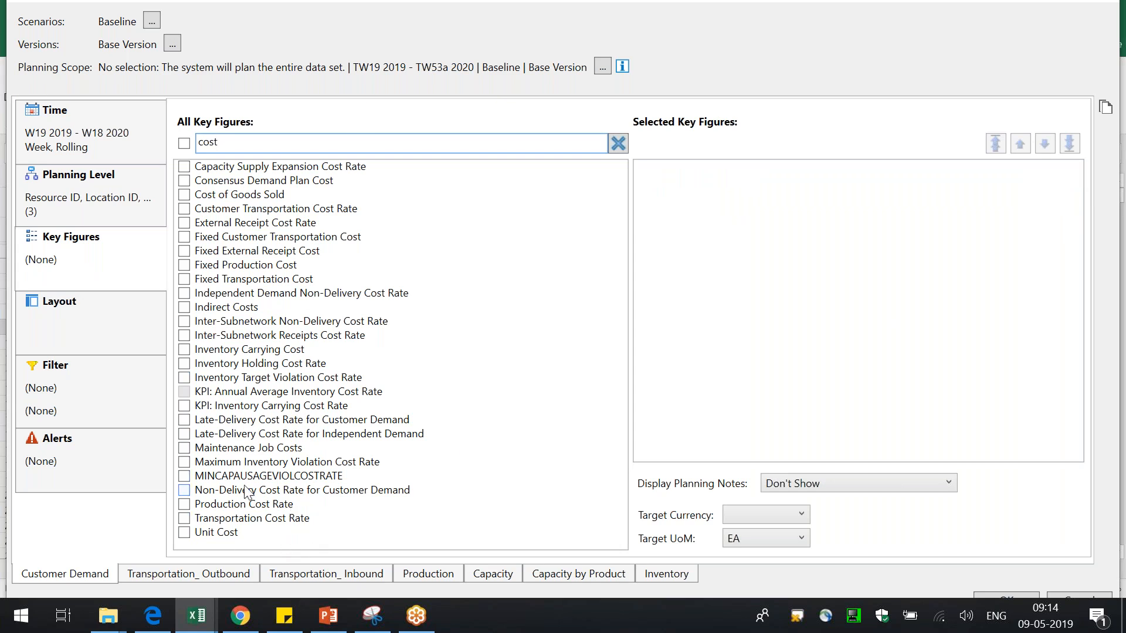
{"action": "left_click", "coordinate": [183, 448]}
Step: Assign the saved attribute filter S12 to the Customer Demand view
{"action": "left_click", "coordinate": [100, 462]}
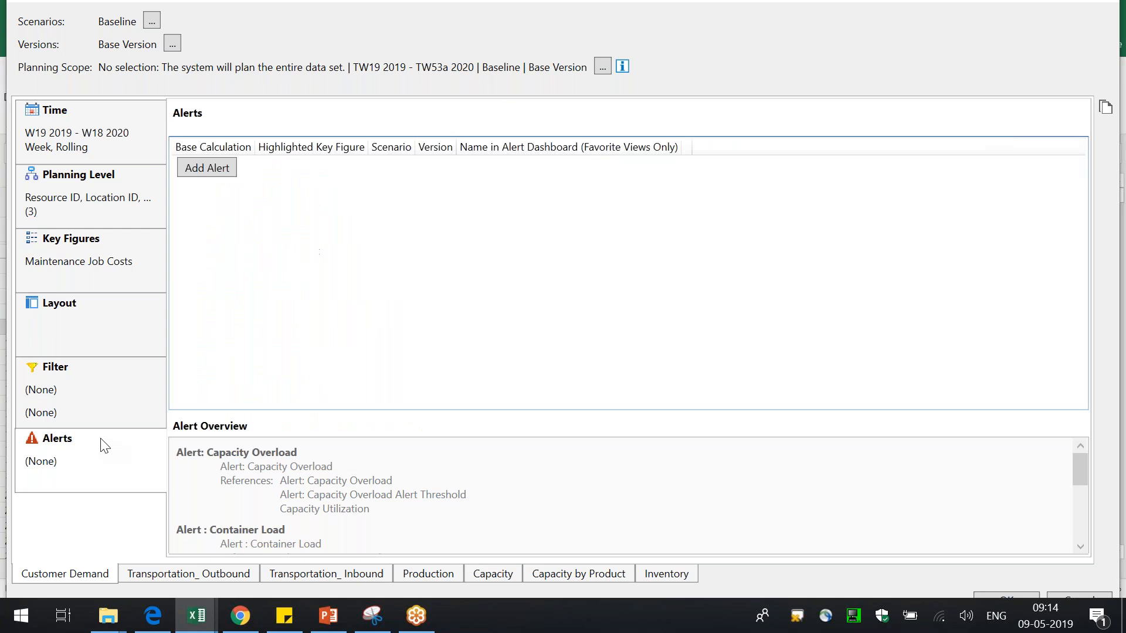
{"action": "left_click", "coordinate": [97, 414]}
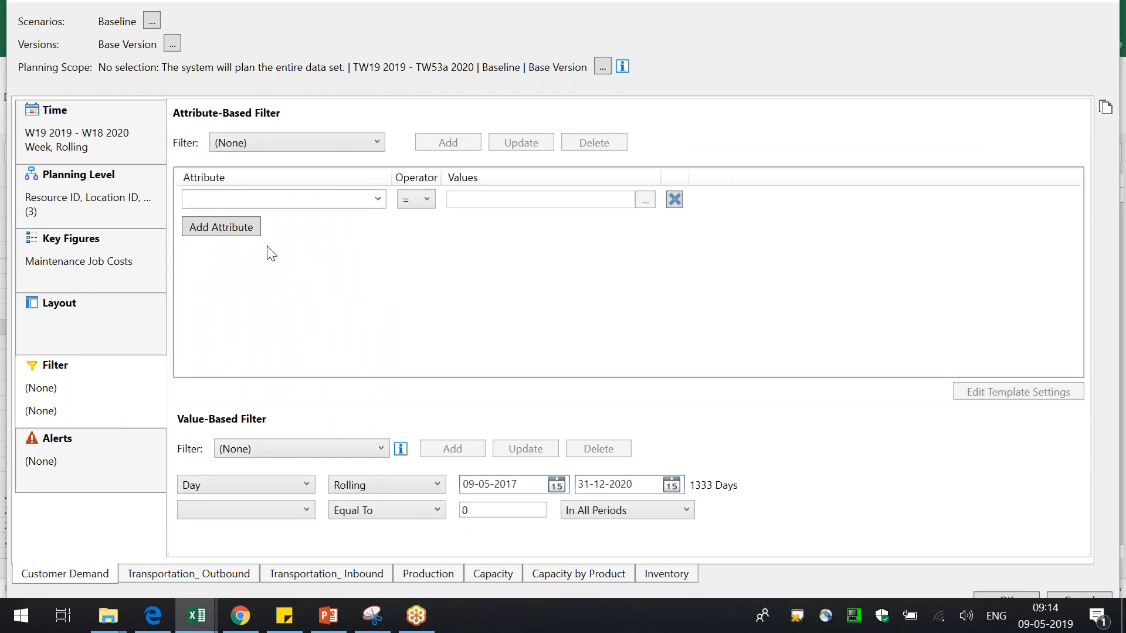
{"action": "left_click", "coordinate": [260, 151]}
{"action": "left_click", "coordinate": [246, 266]}
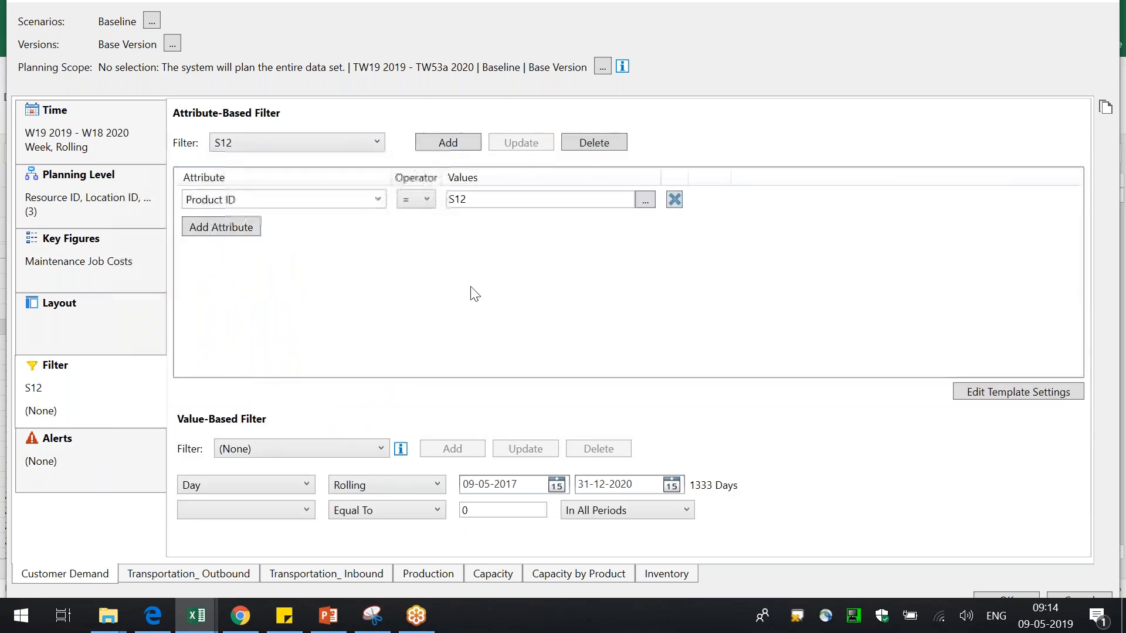
Step: Limit the planning scope to TW19 2019 - TW53a 2020, Baseline, Base Version and all seven planning units, without applying unfiltered views
{"action": "left_click", "coordinate": [987, 597]}
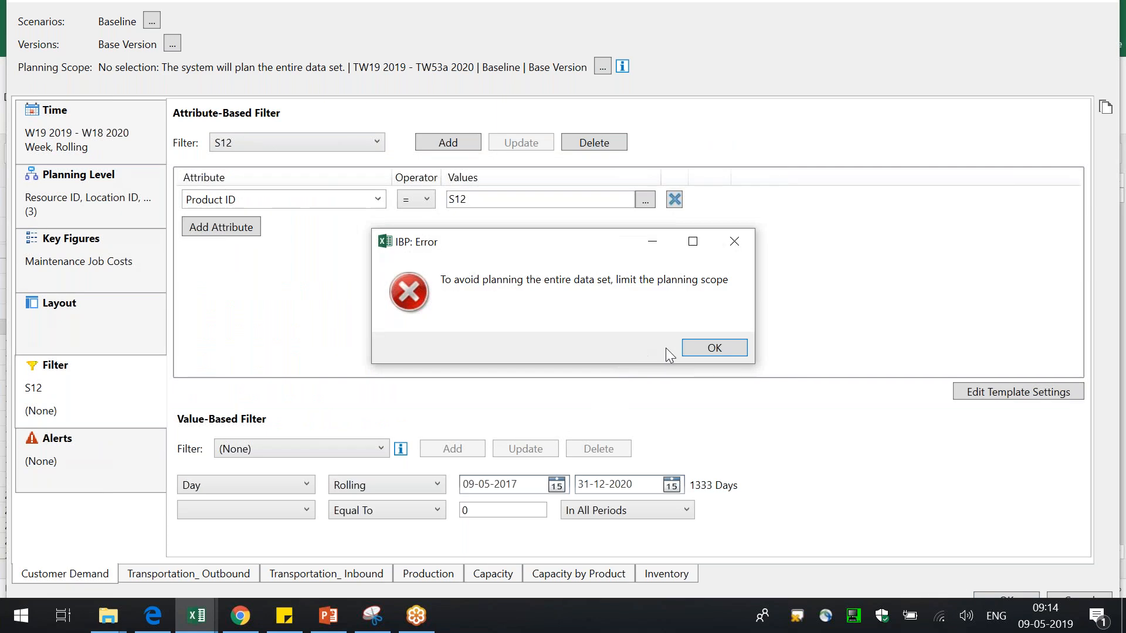
{"action": "left_click", "coordinate": [697, 346]}
{"action": "left_click", "coordinate": [606, 65]}
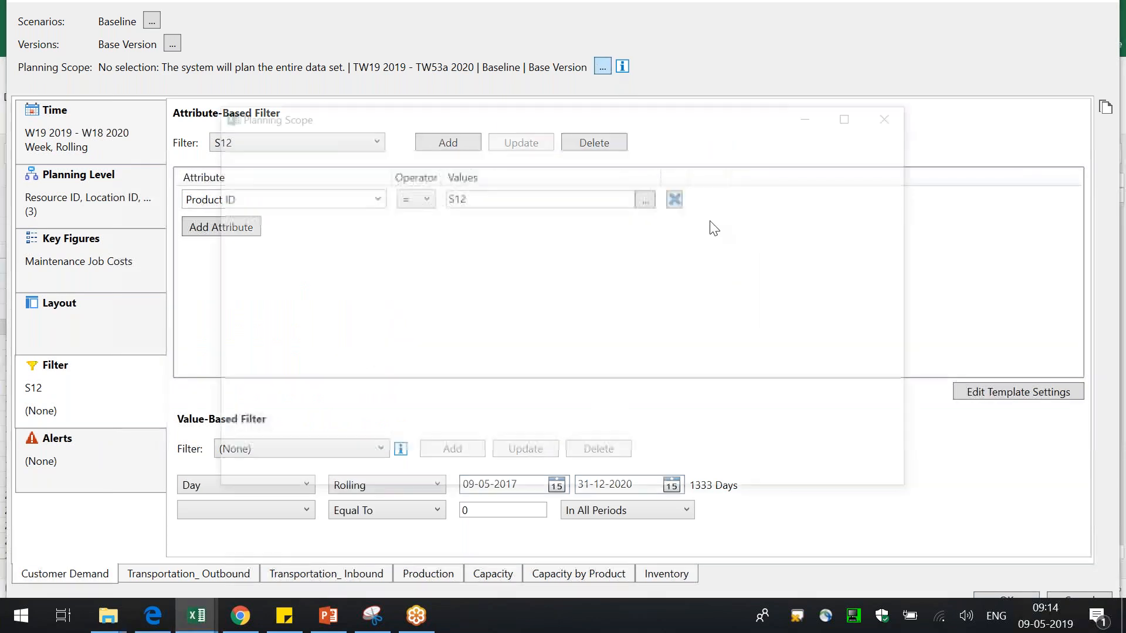
{"action": "left_click", "coordinate": [997, 593]}
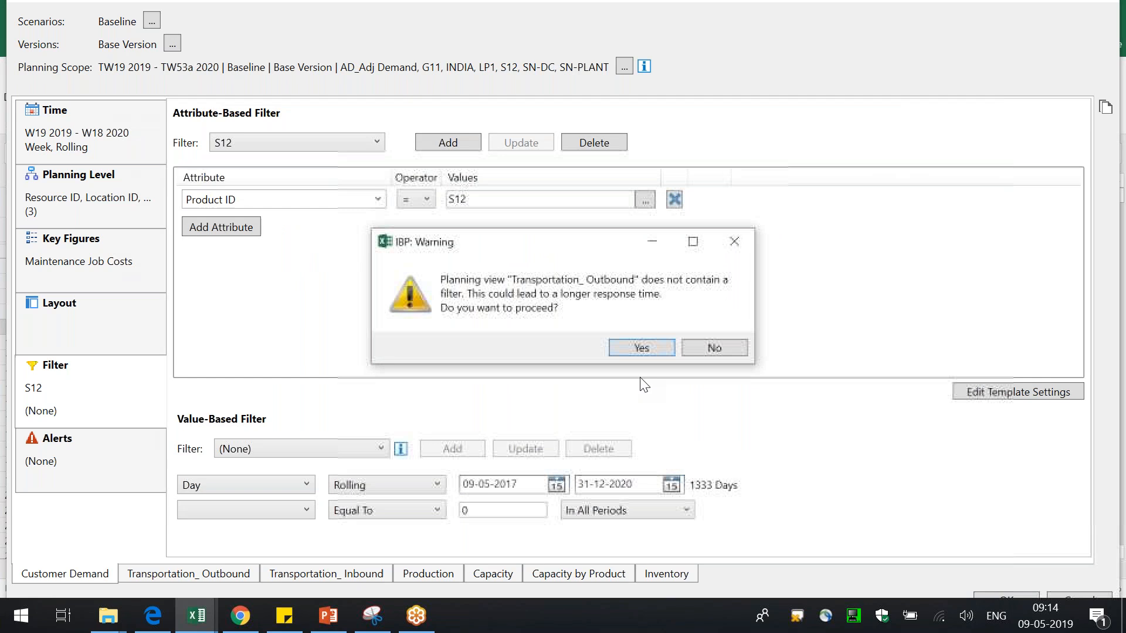
{"action": "left_click", "coordinate": [734, 241]}
Step: Copy the Filter setting from Customer Demand to all the other planning views and apply the edited view
{"action": "left_click", "coordinate": [1105, 108]}
{"action": "left_click", "coordinate": [980, 232]}
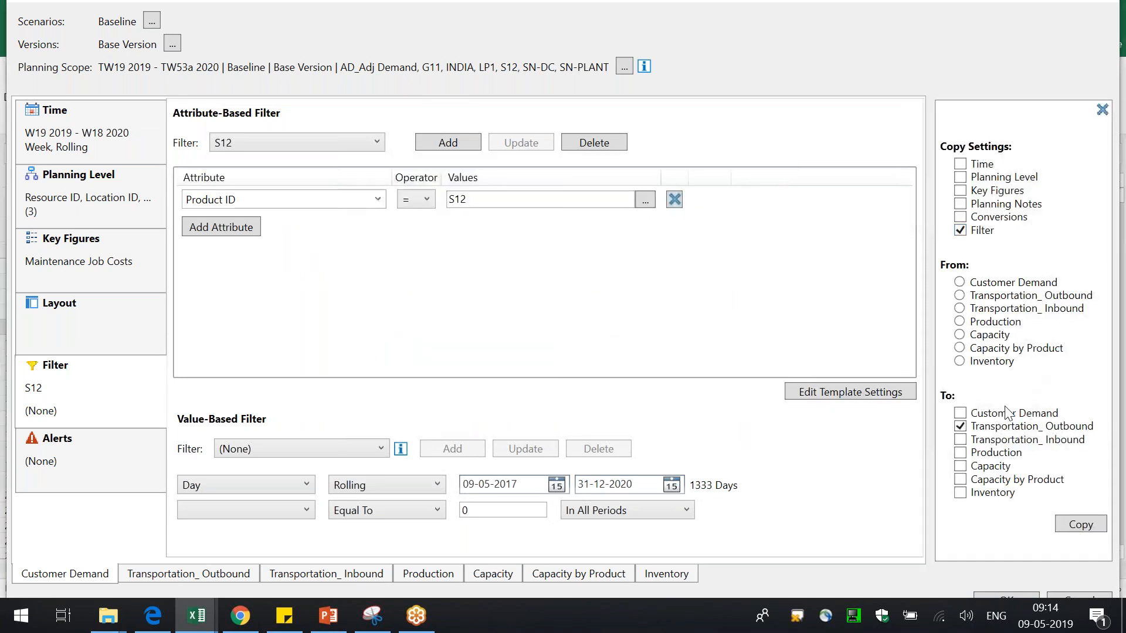
{"action": "left_click", "coordinate": [978, 285]}
{"action": "left_click", "coordinate": [991, 440]}
{"action": "left_click", "coordinate": [990, 453]}
{"action": "left_click", "coordinate": [990, 479]}
{"action": "left_click", "coordinate": [989, 467]}
{"action": "left_click", "coordinate": [991, 492]}
{"action": "left_click", "coordinate": [1007, 595]}
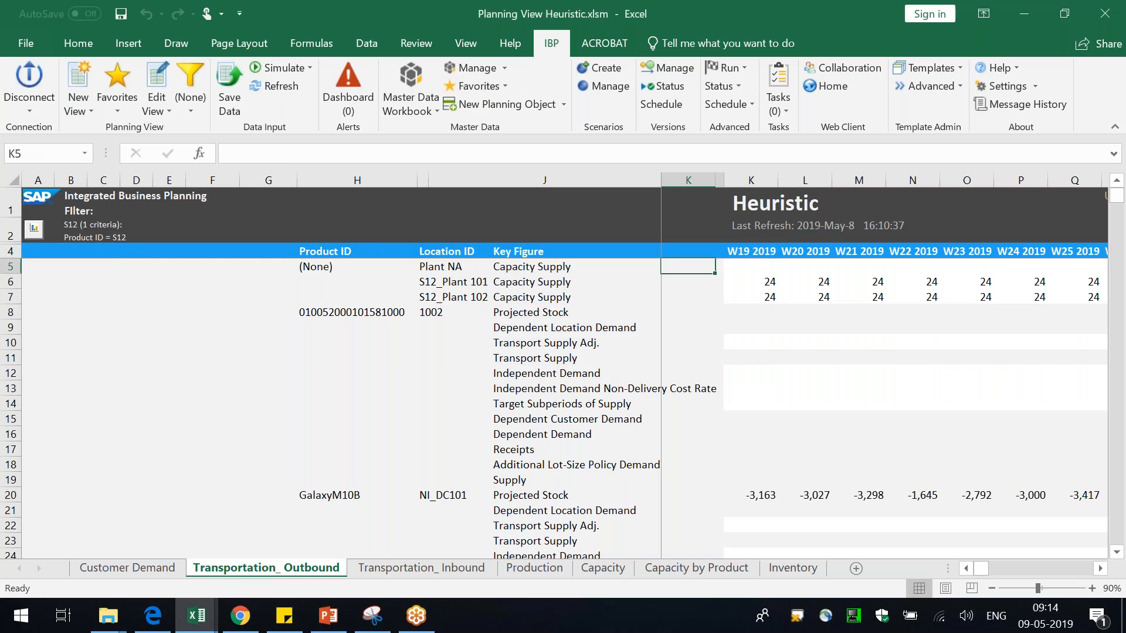
Step: On the Customer Demand sheet, narrow the Resource ID column and widen the Maintenance Job ID column
{"action": "left_click", "coordinate": [134, 568]}
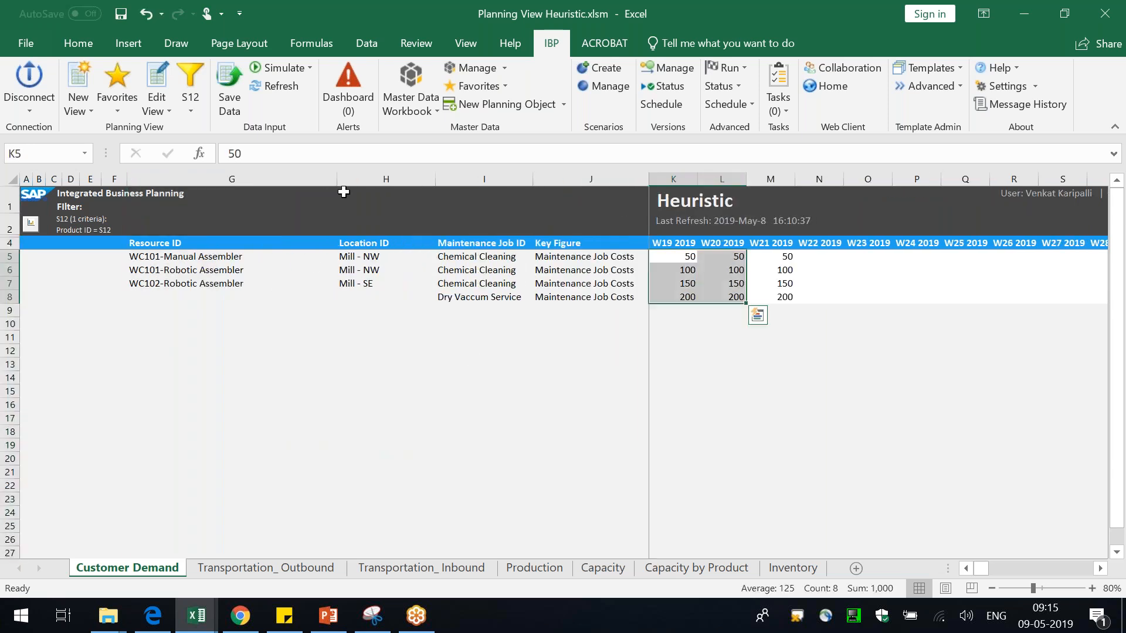
{"action": "left_click_drag", "start_coordinate": [338, 178], "coordinate": [281, 179]}
{"action": "left_click", "coordinate": [423, 379]}
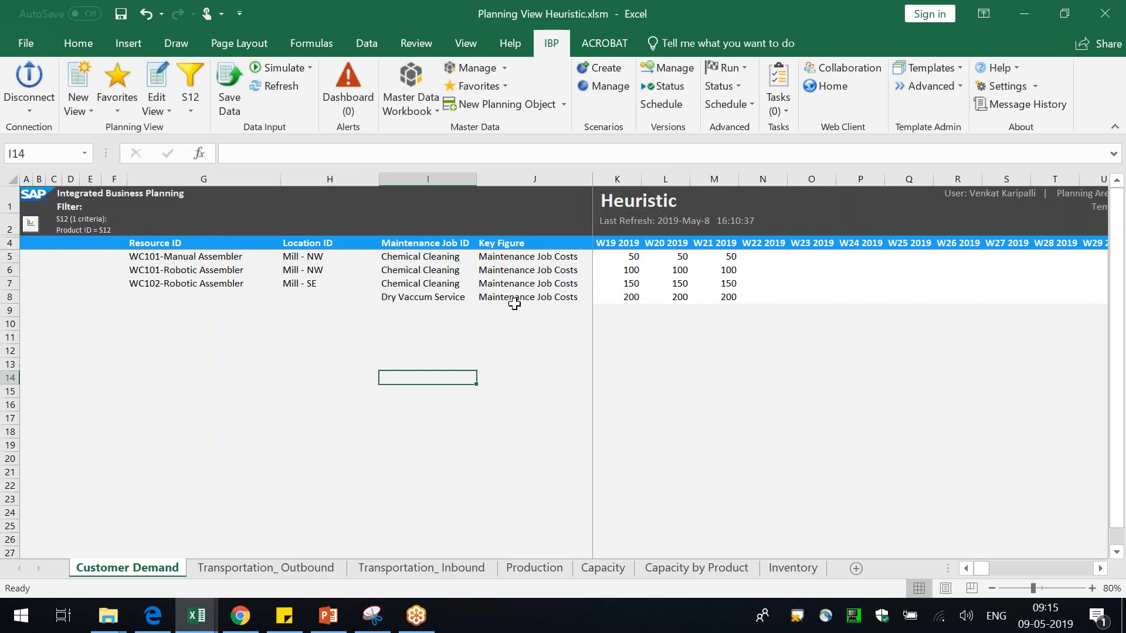
{"action": "left_click_drag", "start_coordinate": [477, 179], "coordinate": [518, 188]}
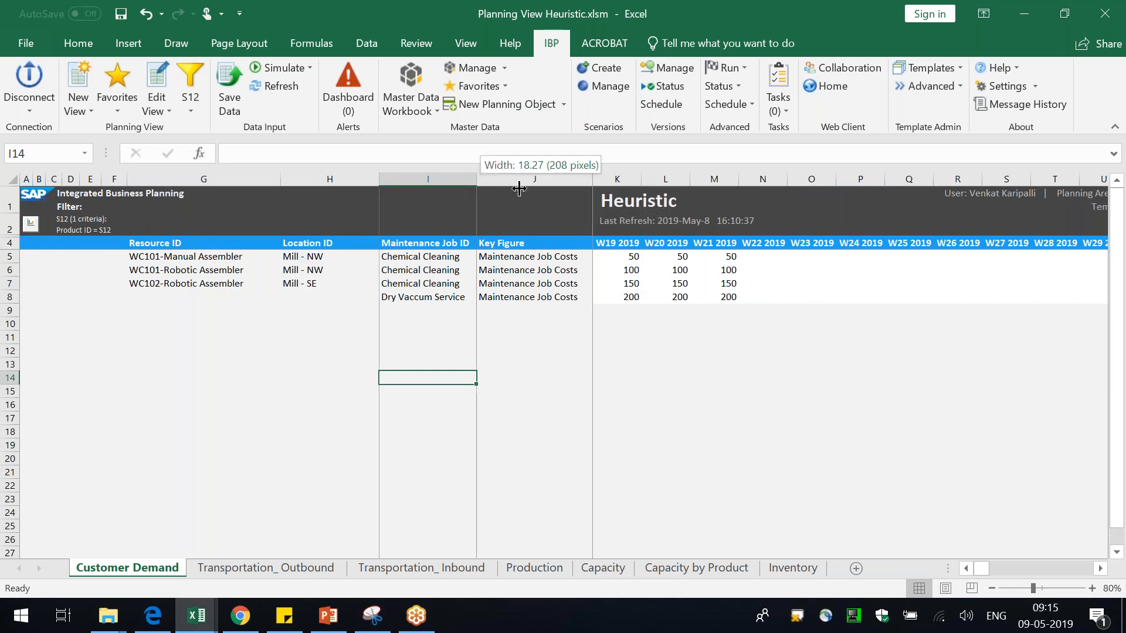
{"action": "left_click_drag", "start_coordinate": [519, 188], "coordinate": [515, 188]}
Step: Review the Maintenance Job Costs of every resource and job row for W19 to W21 2019
{"action": "left_click_drag", "start_coordinate": [666, 259], "coordinate": [672, 298]}
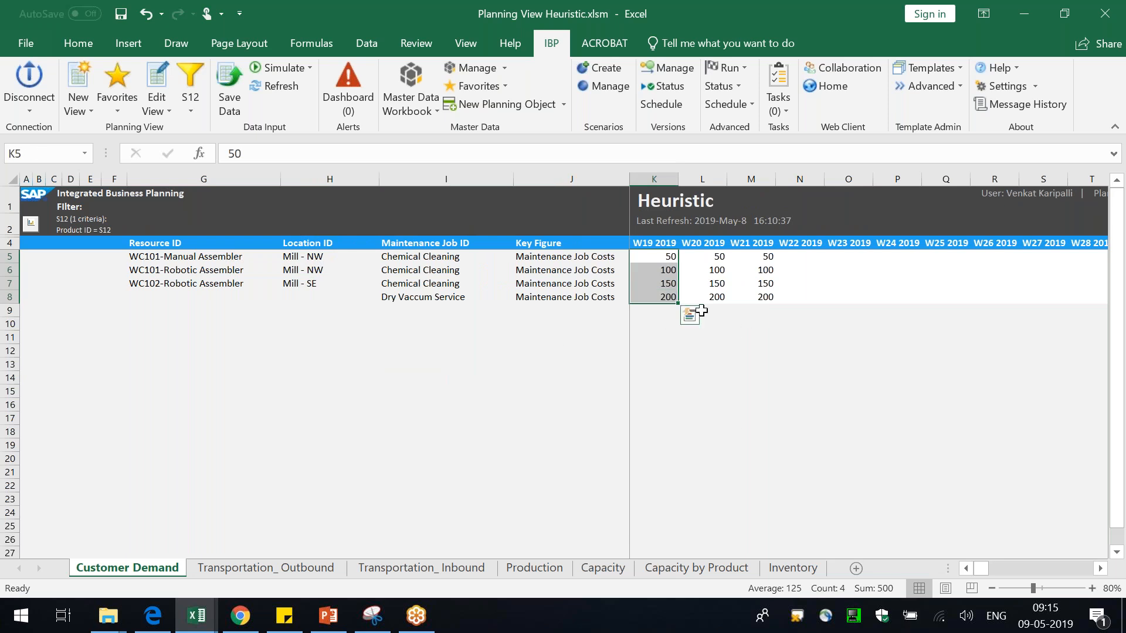
{"action": "left_click_drag", "start_coordinate": [716, 259], "coordinate": [716, 296]}
{"action": "left_click_drag", "start_coordinate": [765, 258], "coordinate": [800, 296]}
{"action": "left_click", "coordinate": [756, 412]}
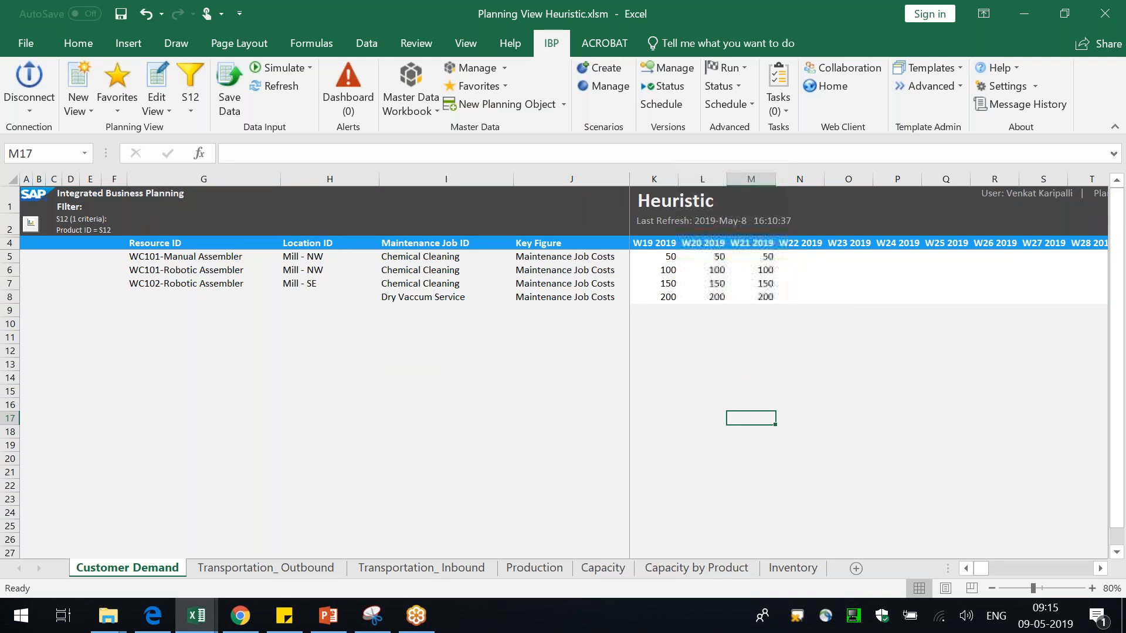
Step: Reduce the Customer Demand planning level to Maintenance Job ID only and inspect the aggregated Chemical Cleaning and Dry Vaccum Service rows
{"action": "left_click", "coordinate": [156, 76]}
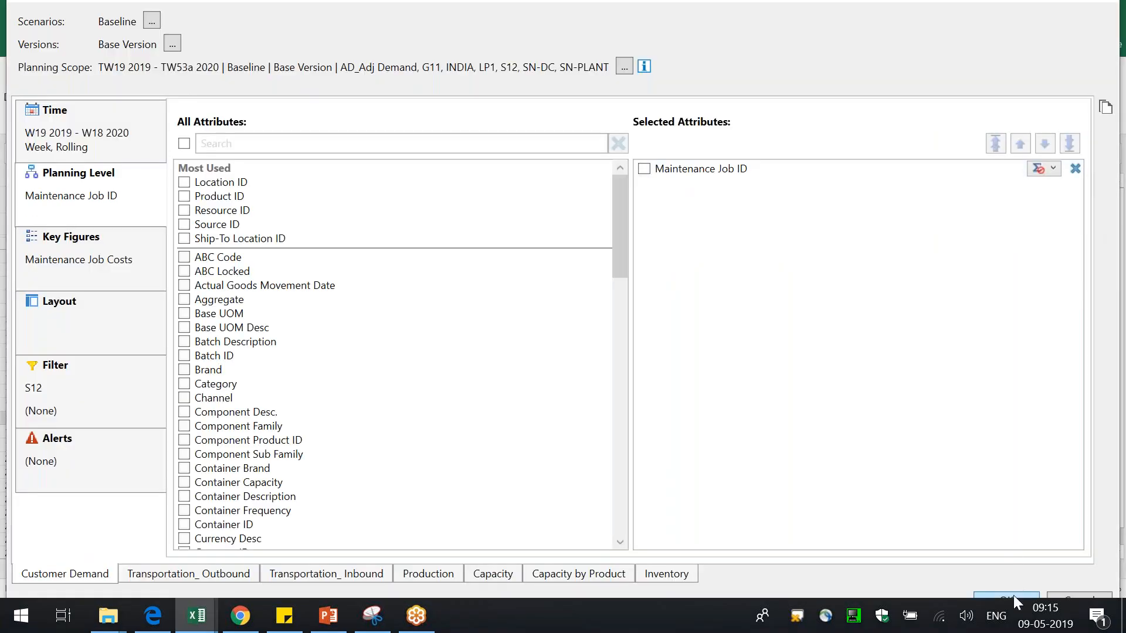
{"action": "left_click", "coordinate": [1013, 595]}
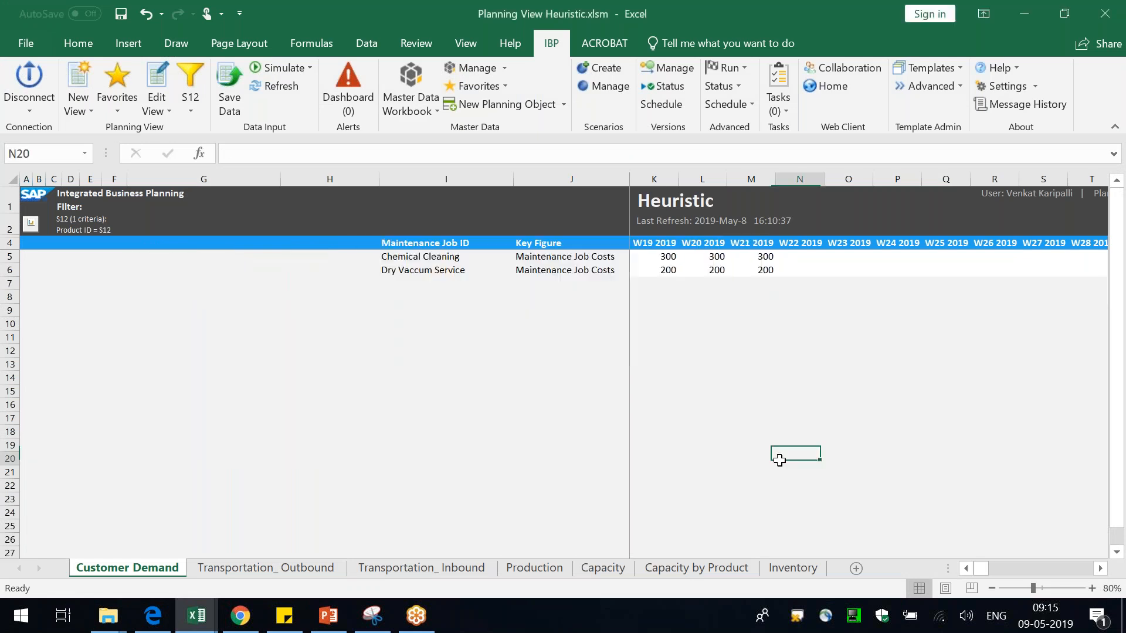
{"action": "left_click", "coordinate": [434, 272]}
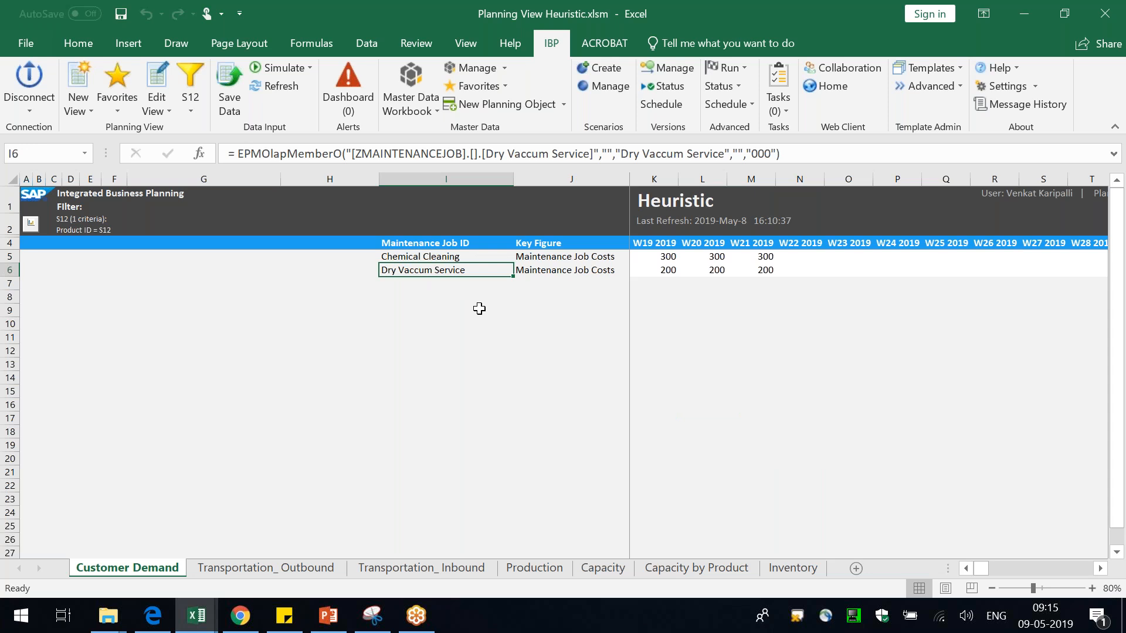
{"action": "left_click", "coordinate": [466, 257]}
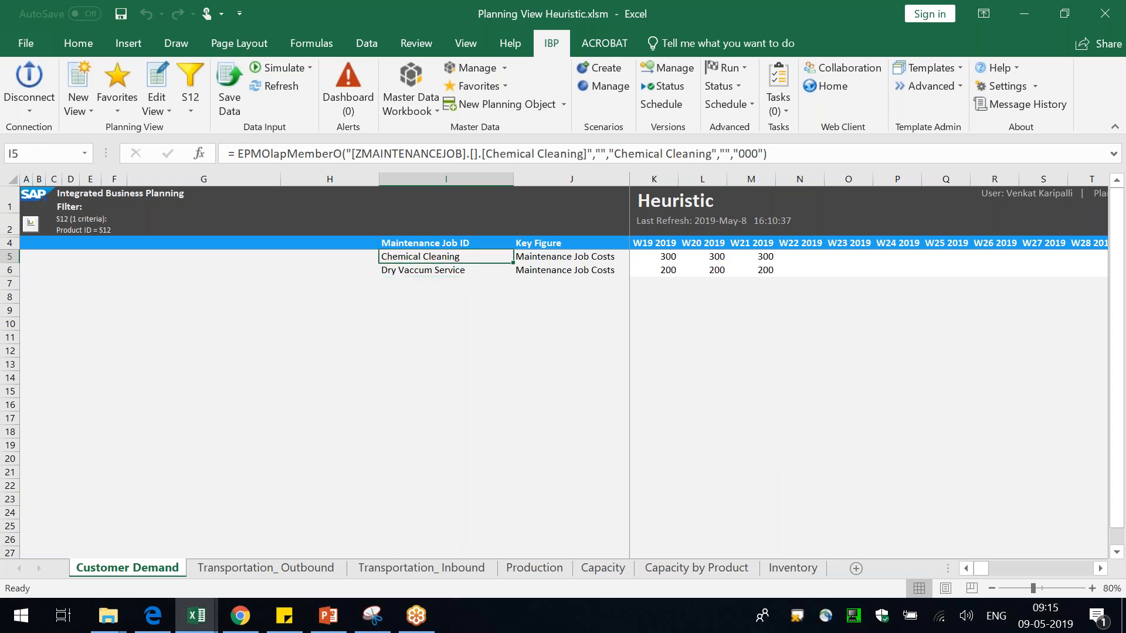
Step: Add the ZMAINTENANCEJOBTECHNICIAN attribute before Maintenance Job ID in the Customer Demand planning view
{"action": "left_click", "coordinate": [652, 257]}
{"action": "left_click", "coordinate": [440, 270]}
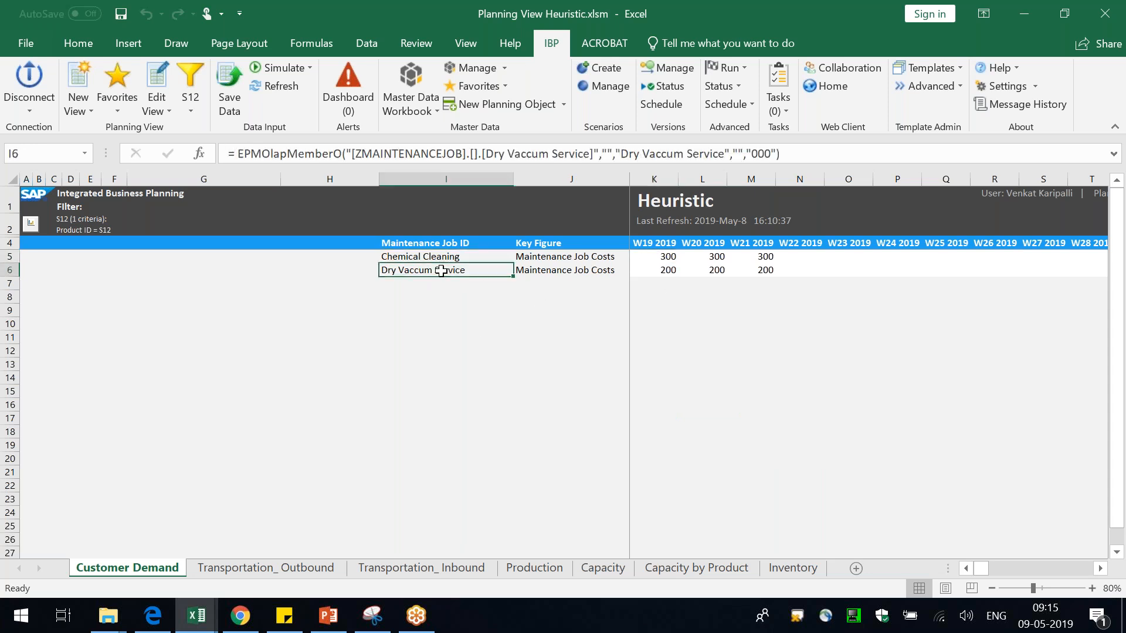
{"action": "left_click", "coordinate": [668, 270]}
{"action": "left_click", "coordinate": [467, 256]}
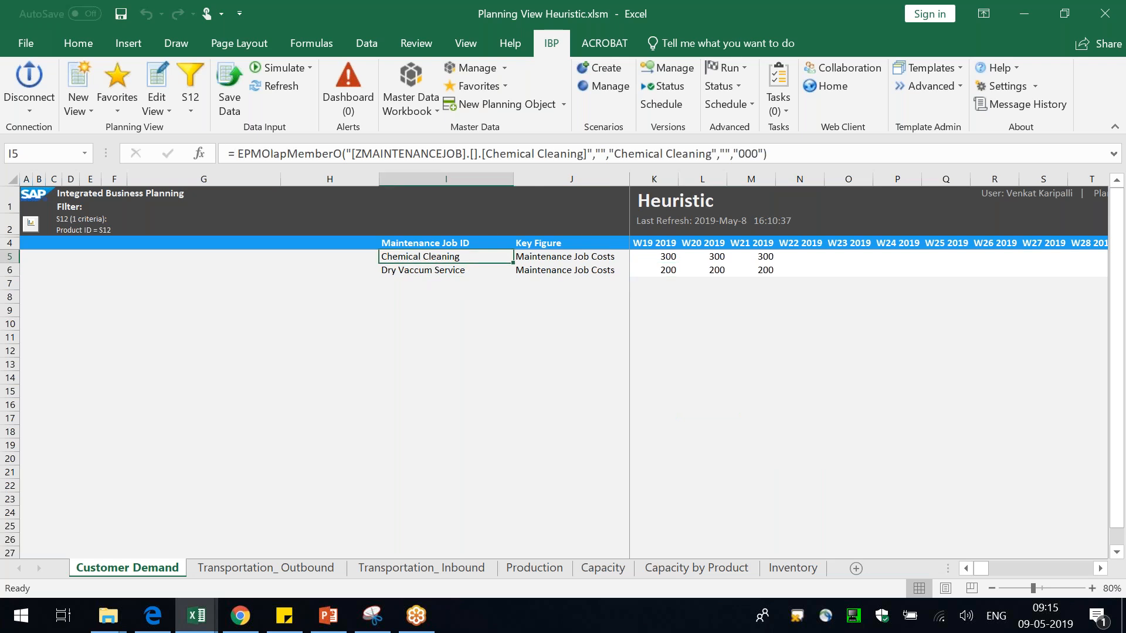
{"action": "right_click", "coordinate": [468, 257]}
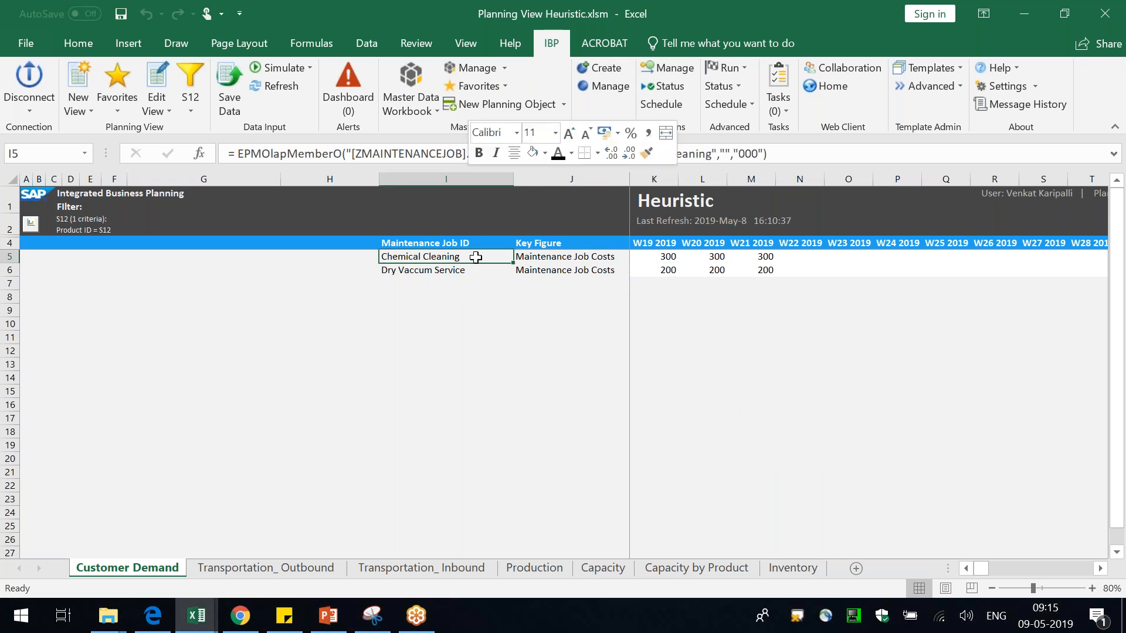
{"action": "mouse_move", "coordinate": [565, 192]}
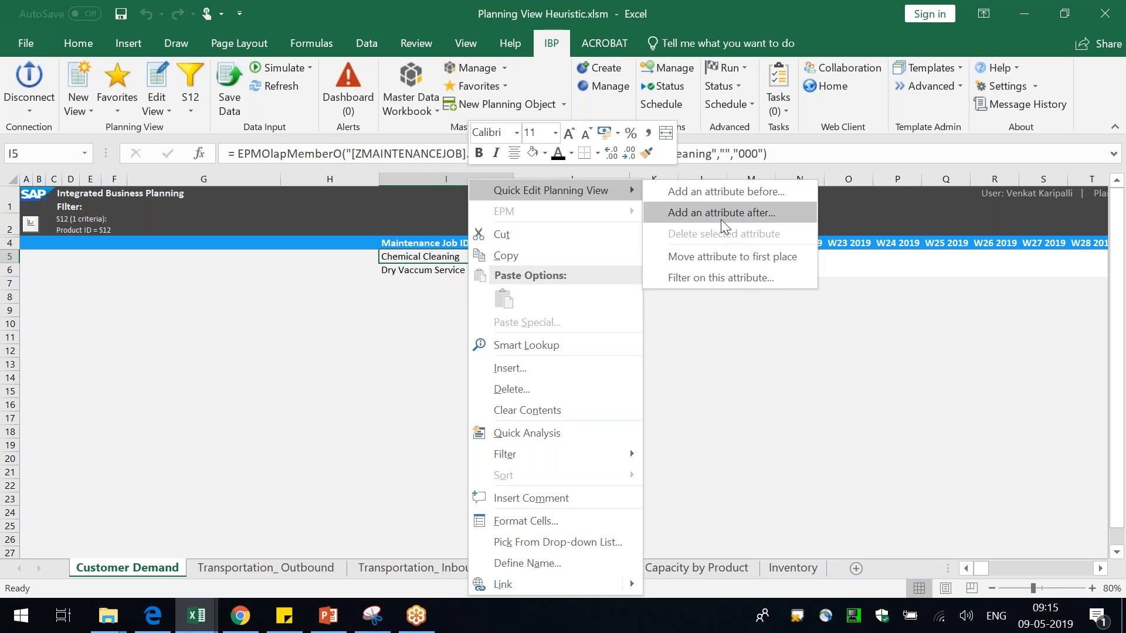
{"action": "left_click", "coordinate": [724, 195]}
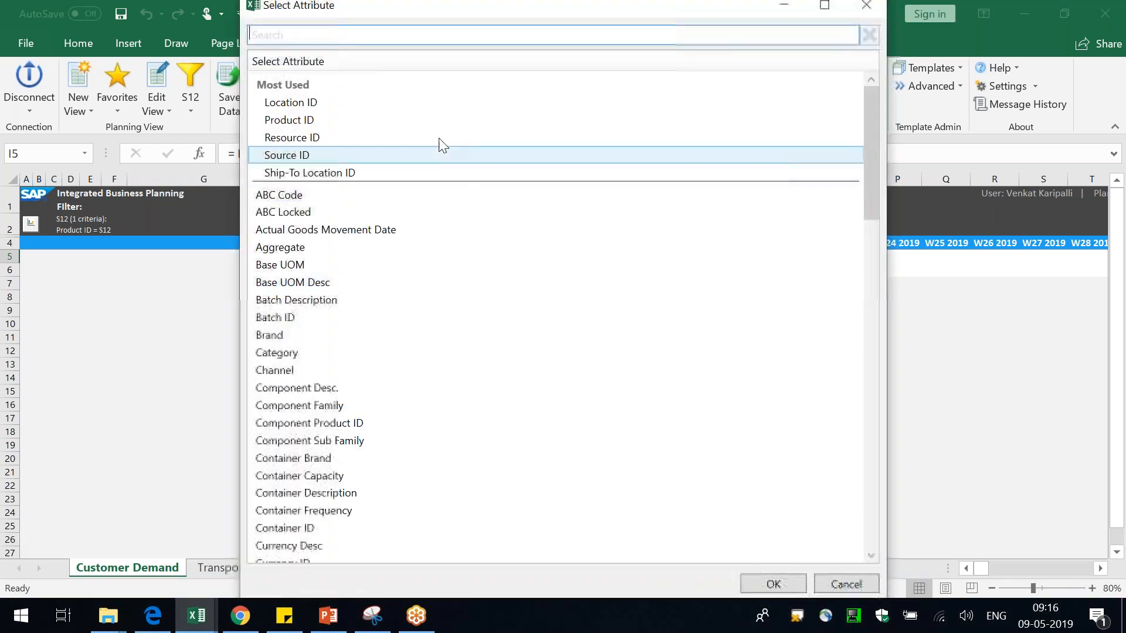
{"action": "type", "text": "tech"}
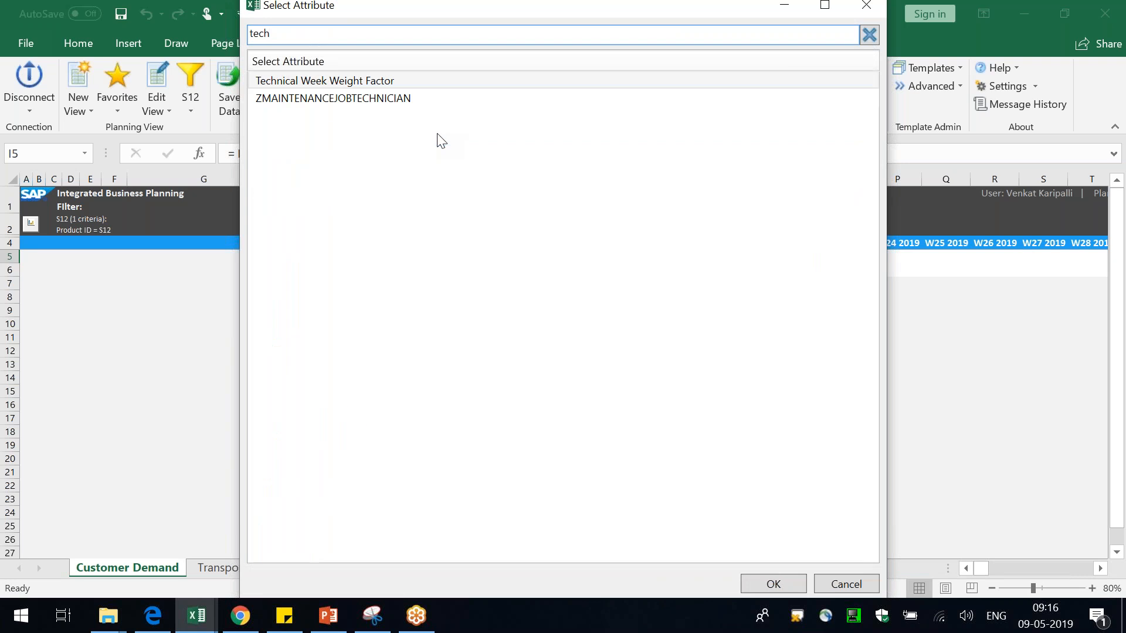
{"action": "left_click", "coordinate": [376, 103]}
{"action": "double_click", "coordinate": [373, 101]}
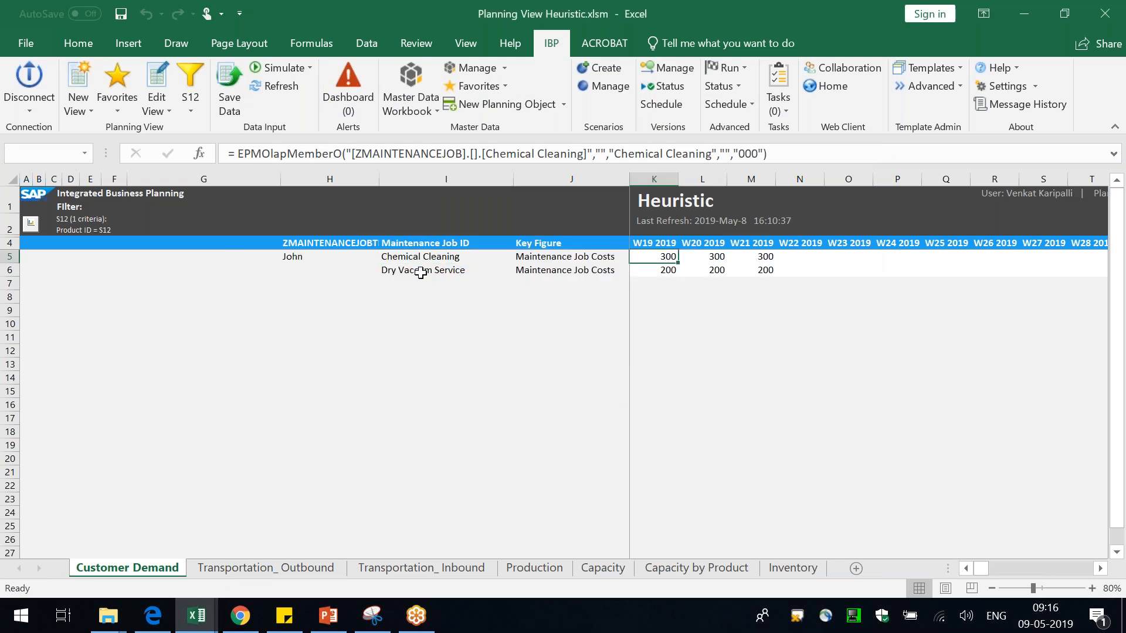
Step: Fit the technician column's width to its full heading
{"action": "double_click", "coordinate": [379, 179]}
{"action": "left_click", "coordinate": [377, 244]}
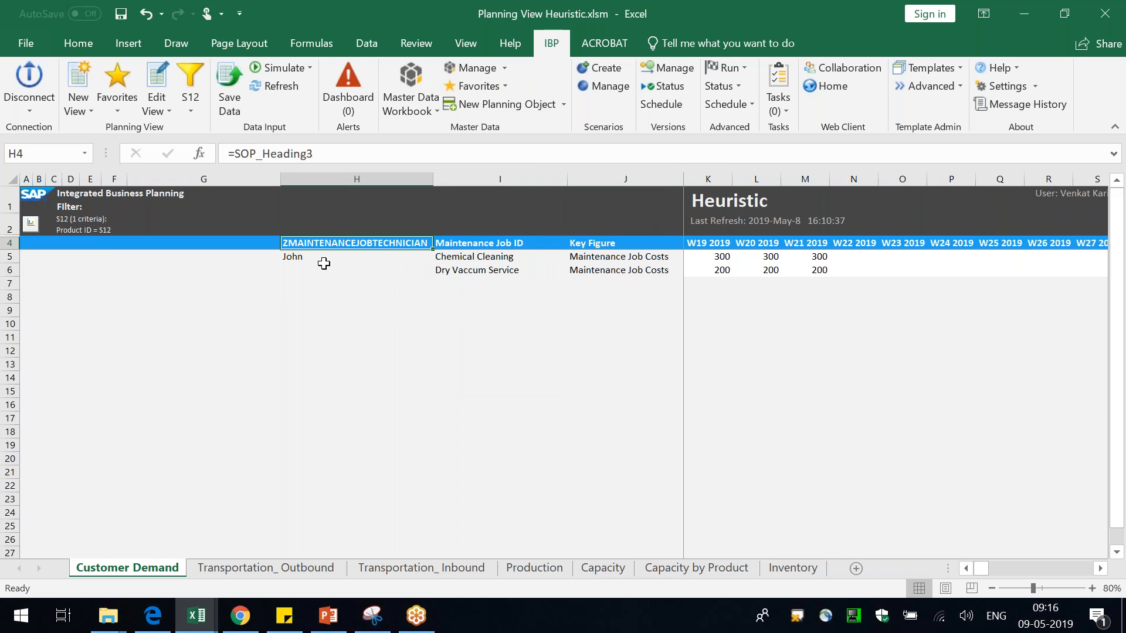
{"action": "left_click", "coordinate": [324, 269]}
Step: Remove the Maintenance Job ID attribute from the planning view so costs are aggregated by technician only
{"action": "left_click", "coordinate": [469, 255]}
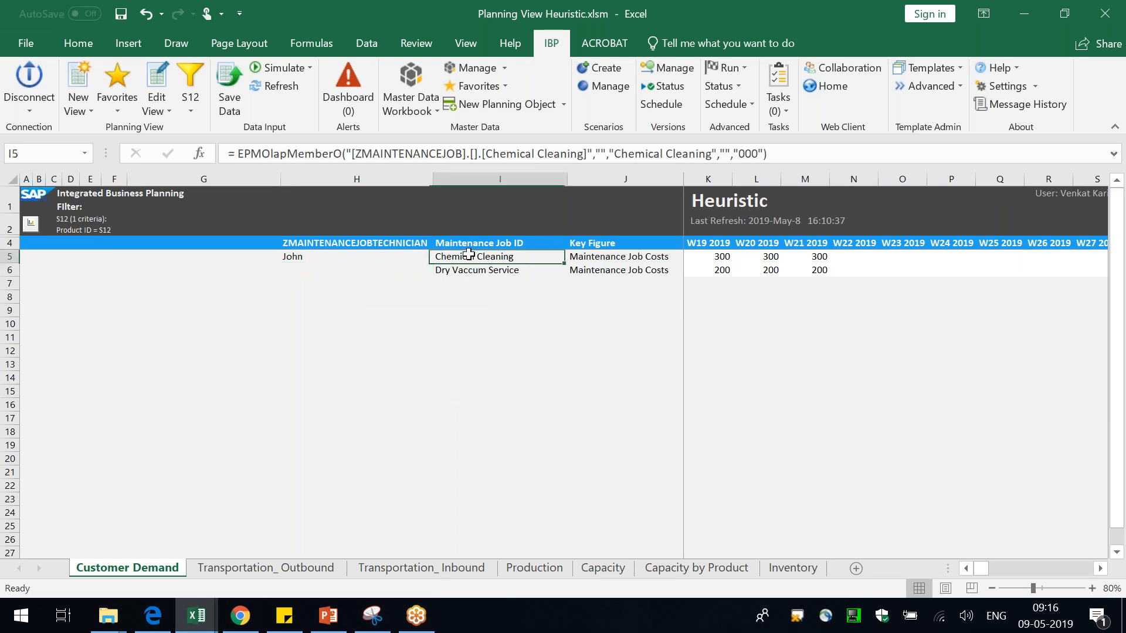
{"action": "right_click", "coordinate": [472, 254]}
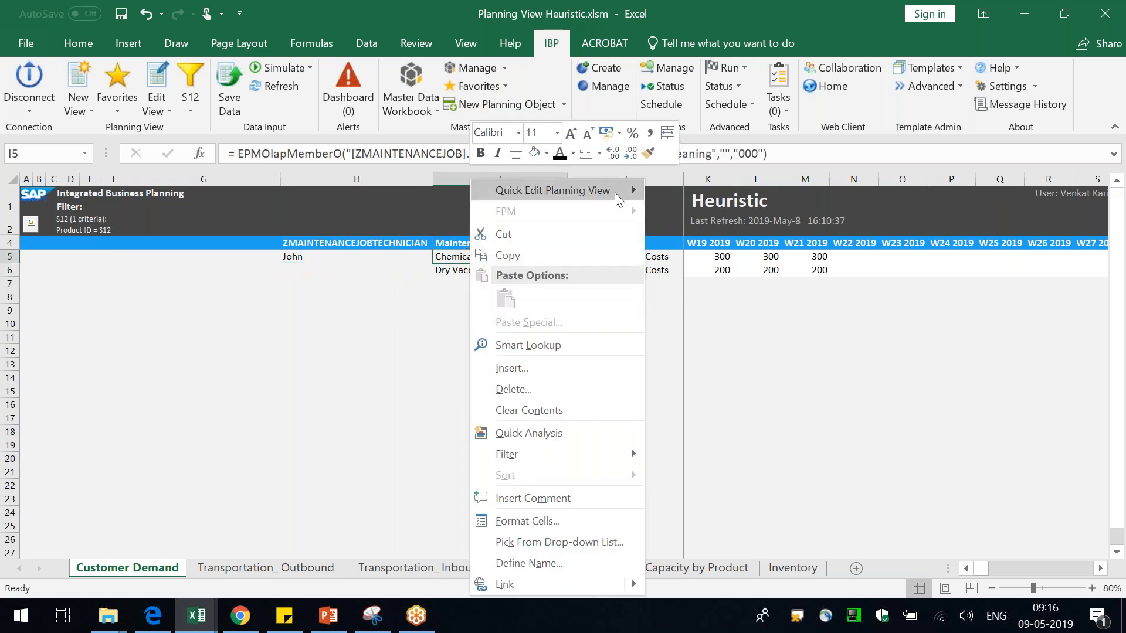
{"action": "mouse_move", "coordinate": [618, 191]}
{"action": "left_click", "coordinate": [746, 233]}
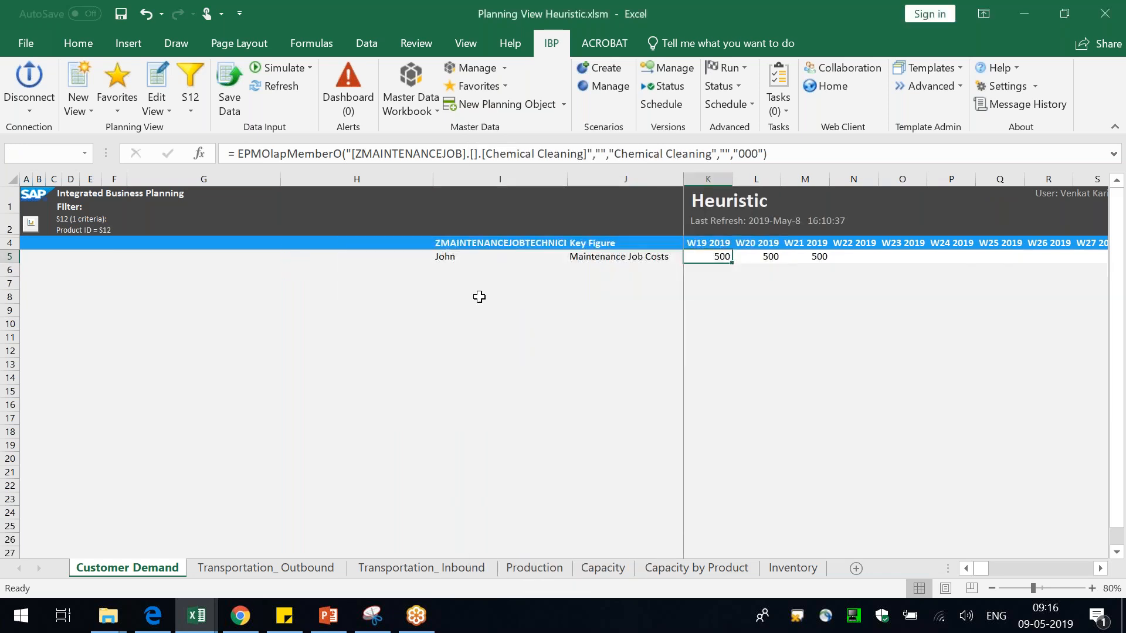
Step: Set the technician's W19 2019 Maintenance Job Costs to 4000 and save the data without a reason code
{"action": "left_click", "coordinate": [459, 254]}
{"action": "left_click", "coordinate": [710, 257]}
{"action": "left_click", "coordinate": [744, 258]}
{"action": "left_click", "coordinate": [721, 256]}
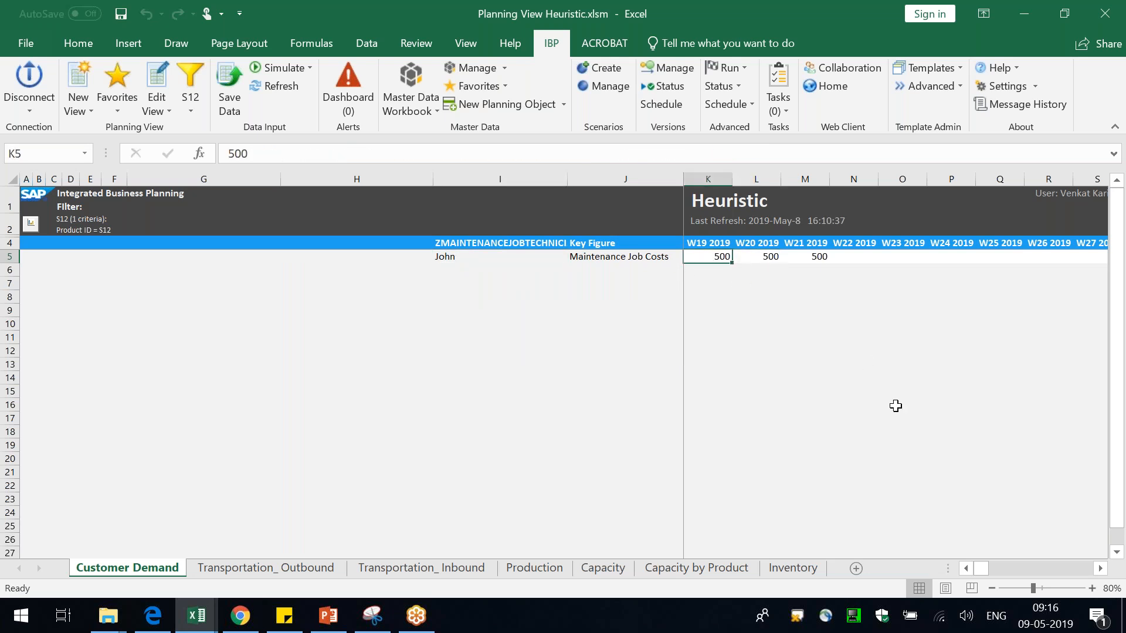
{"action": "type", "text": "4000"}
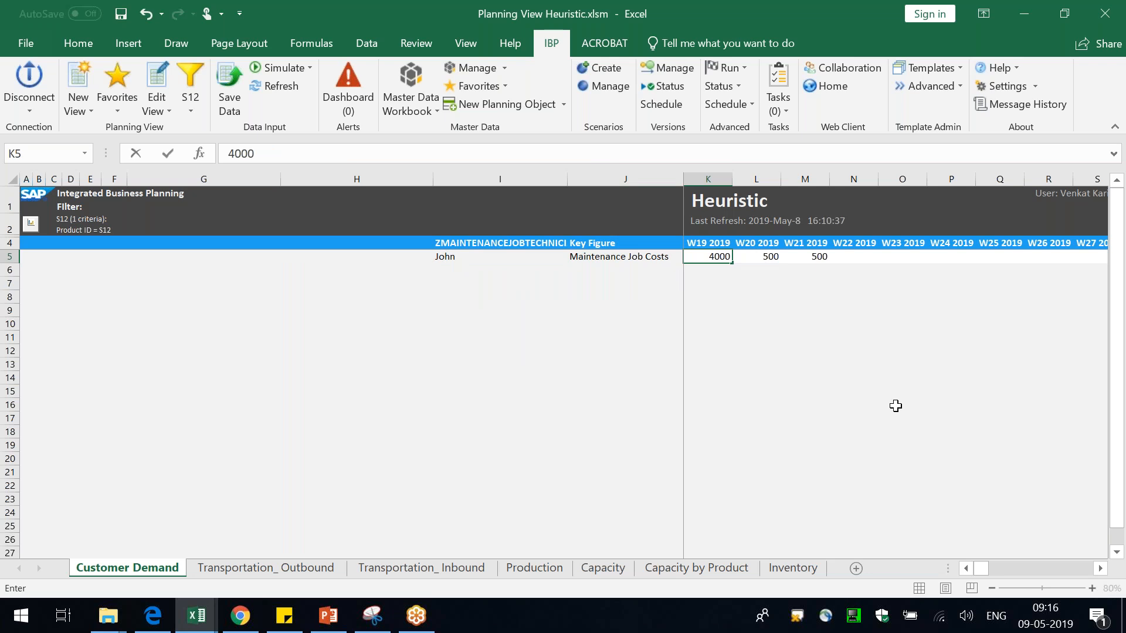
{"action": "key", "text": "Return"}
{"action": "left_click", "coordinate": [237, 100]}
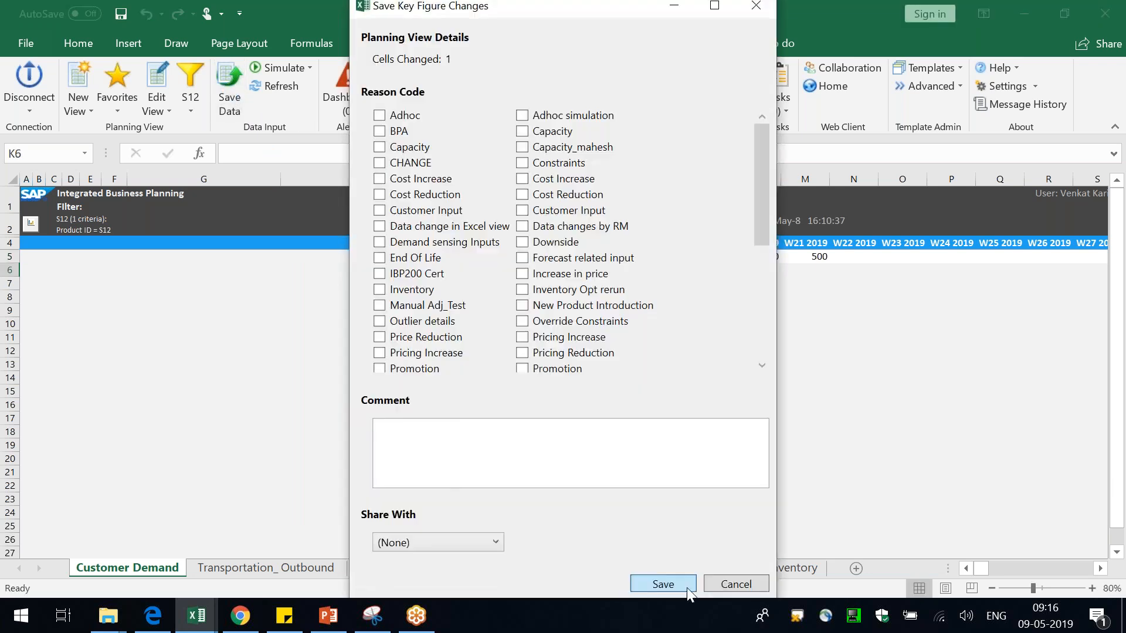
{"action": "left_click", "coordinate": [686, 586]}
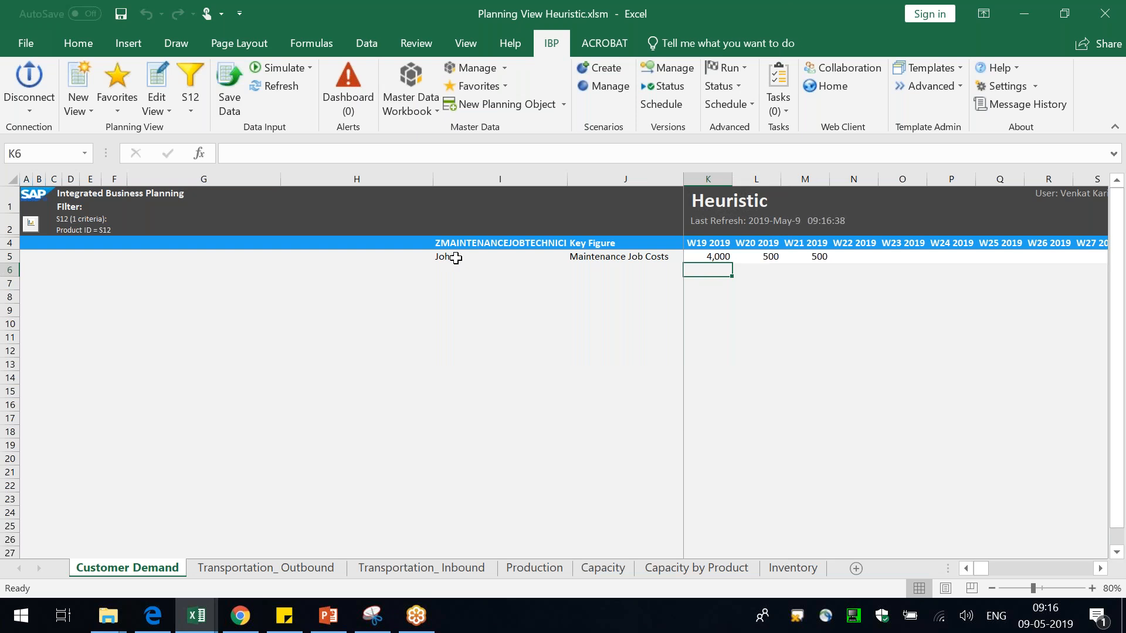
{"action": "left_click", "coordinate": [458, 258]}
{"action": "right_click", "coordinate": [459, 258]}
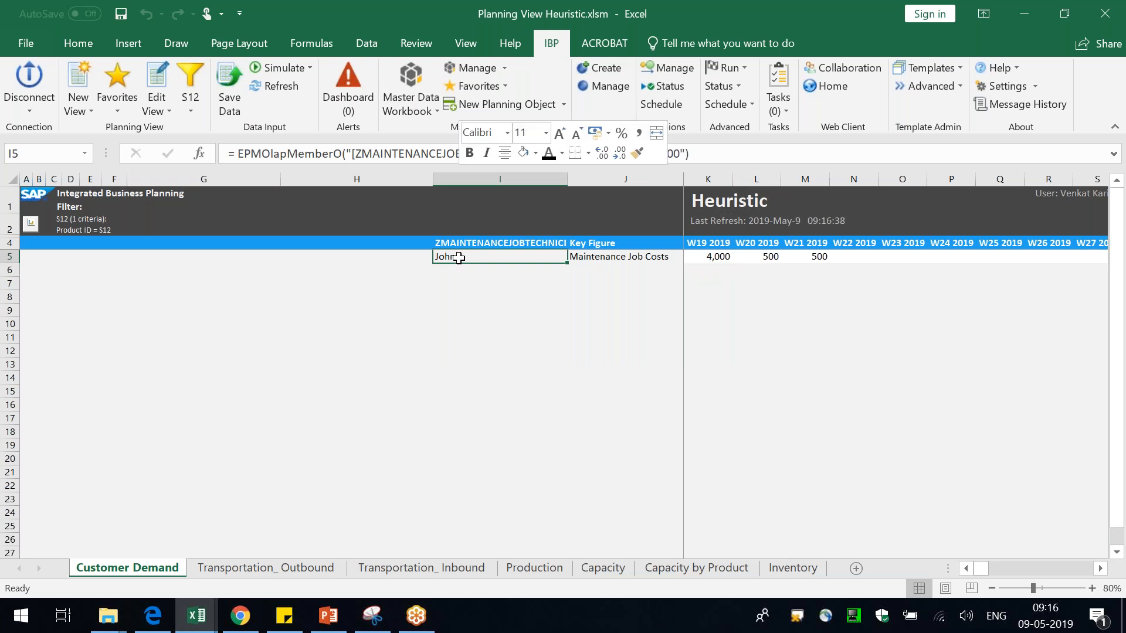
{"action": "mouse_move", "coordinate": [566, 191]}
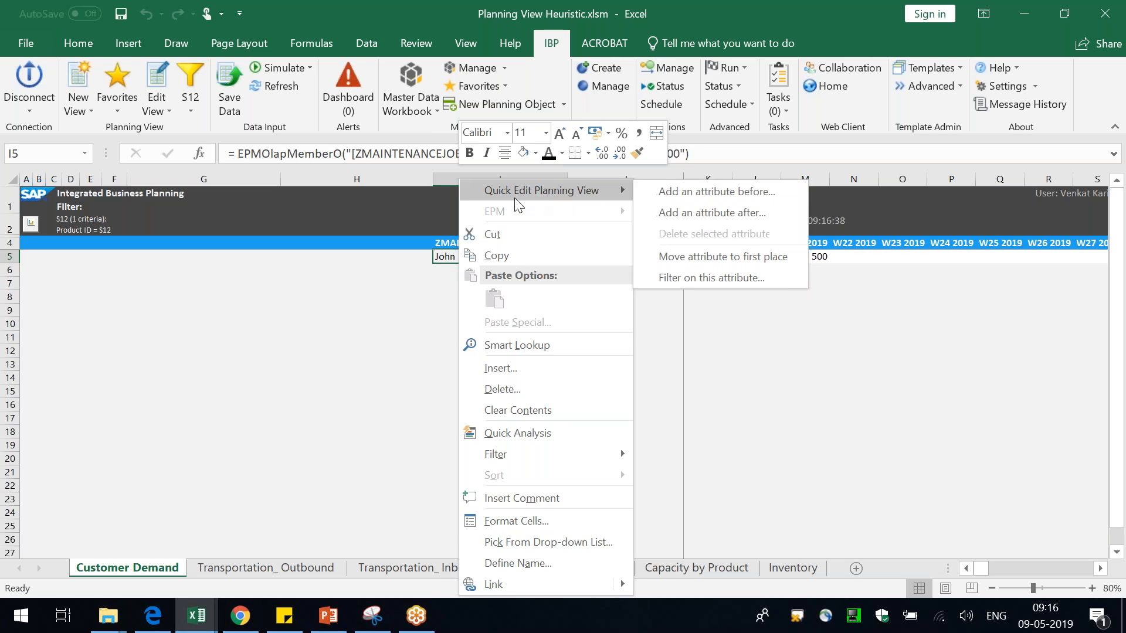
Step: Edit the Customer Demand planning level to add Resource ID, Location ID and Maintenance Job ID beside ZMAINTENANCEJOBTECHNICIAN, and apply it
{"action": "left_click", "coordinate": [157, 89]}
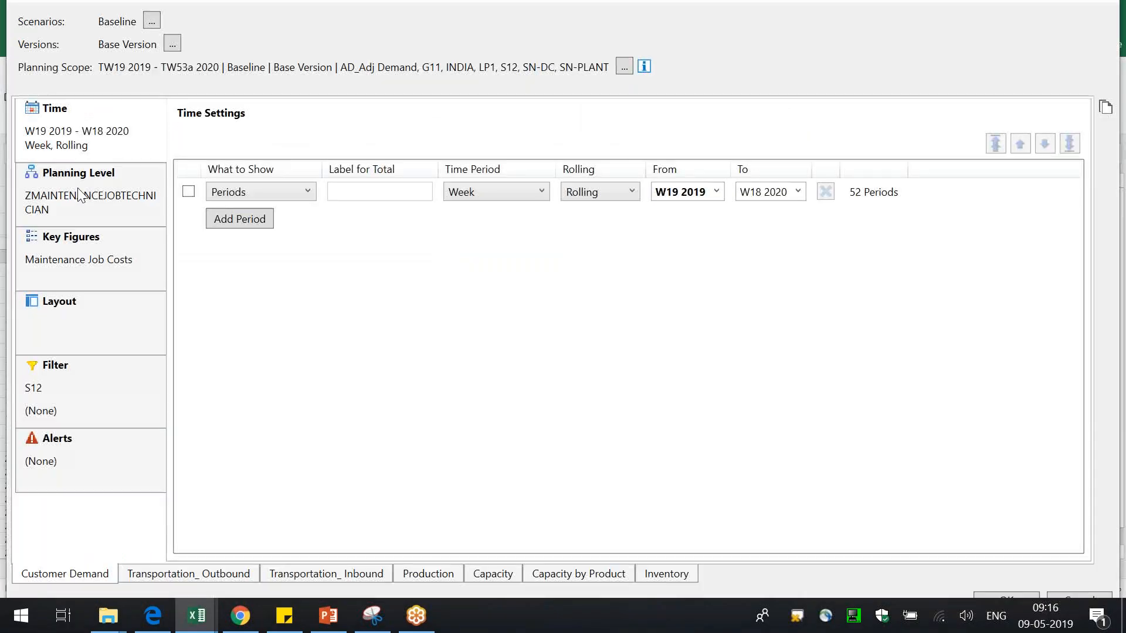
{"action": "left_click", "coordinate": [79, 196]}
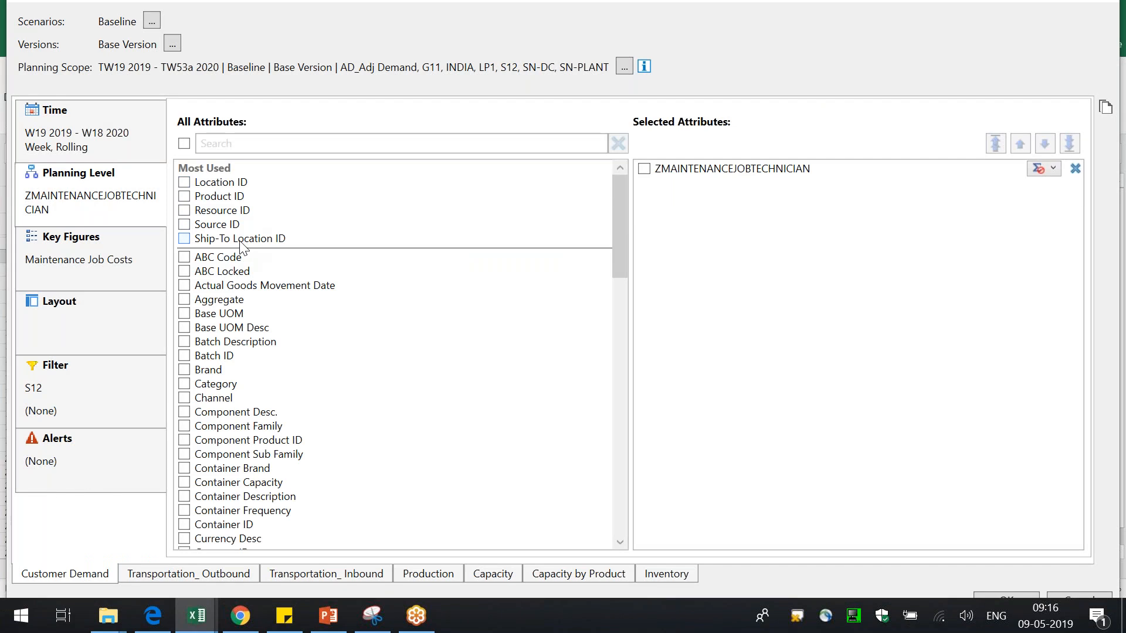
{"action": "left_click", "coordinate": [231, 206]}
{"action": "left_click", "coordinate": [184, 182]}
{"action": "left_click", "coordinate": [248, 143]}
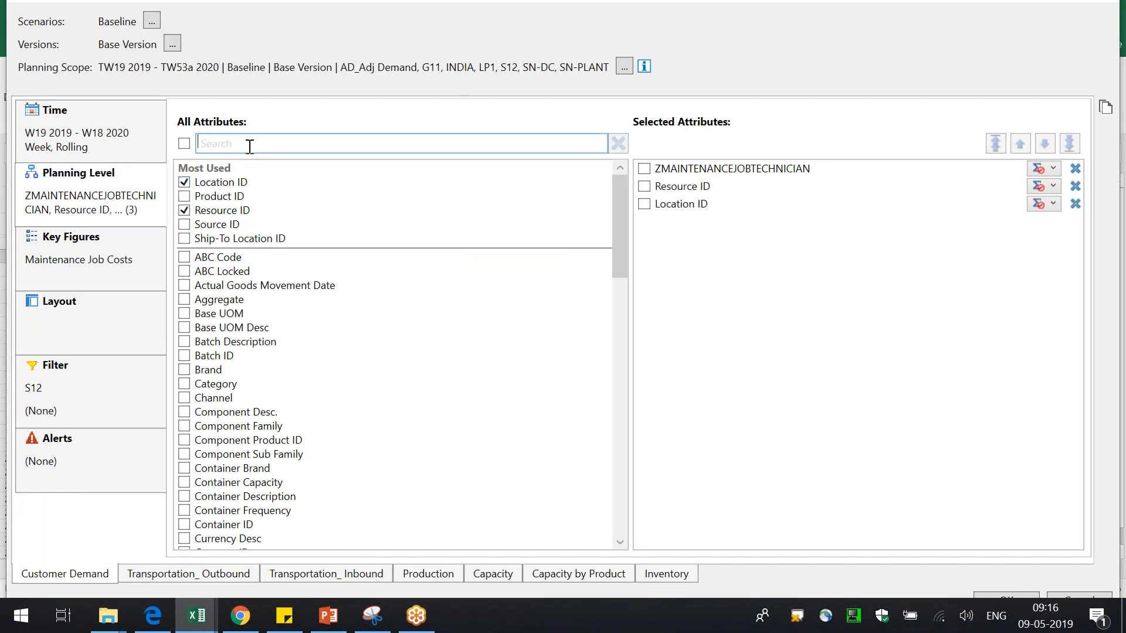
{"action": "type", "text": "mainte"}
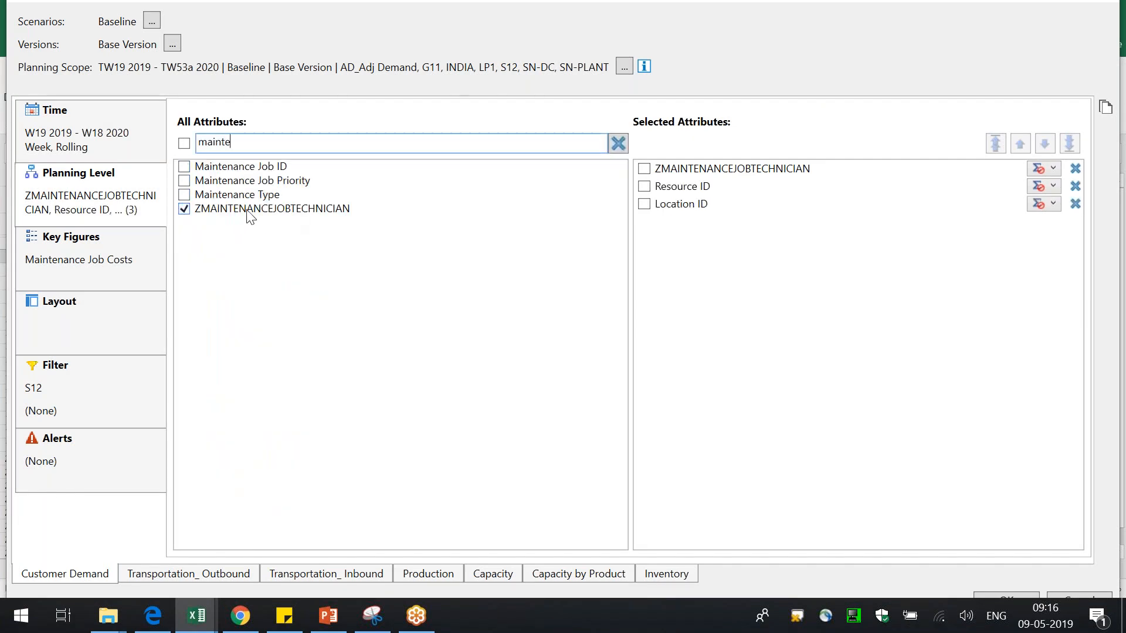
{"action": "left_click", "coordinate": [251, 166]}
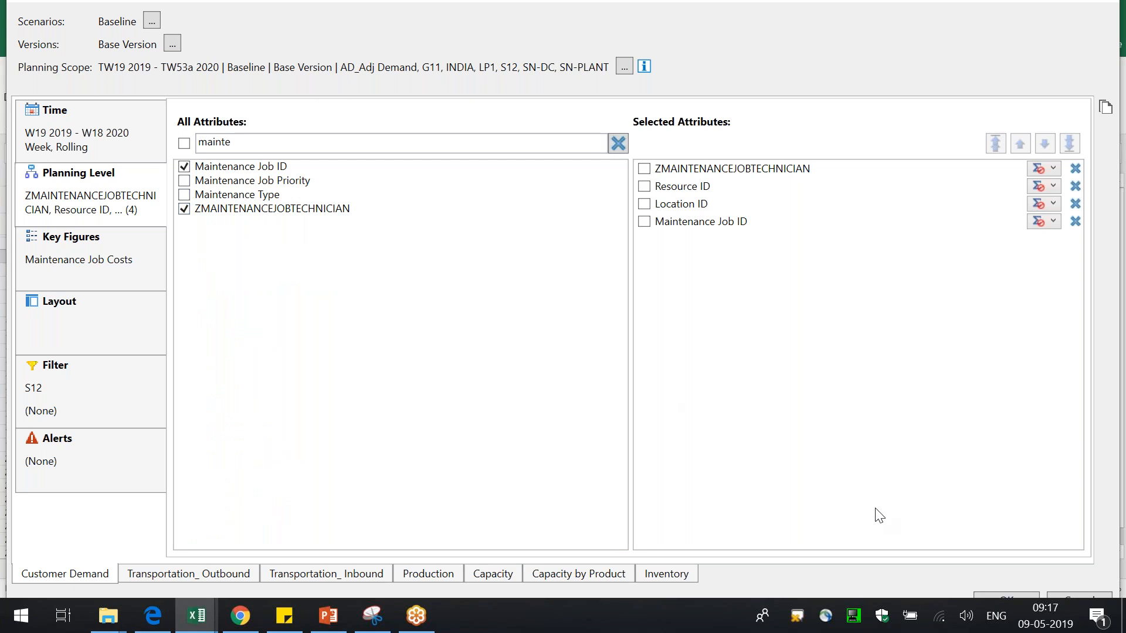
{"action": "left_click", "coordinate": [1003, 596]}
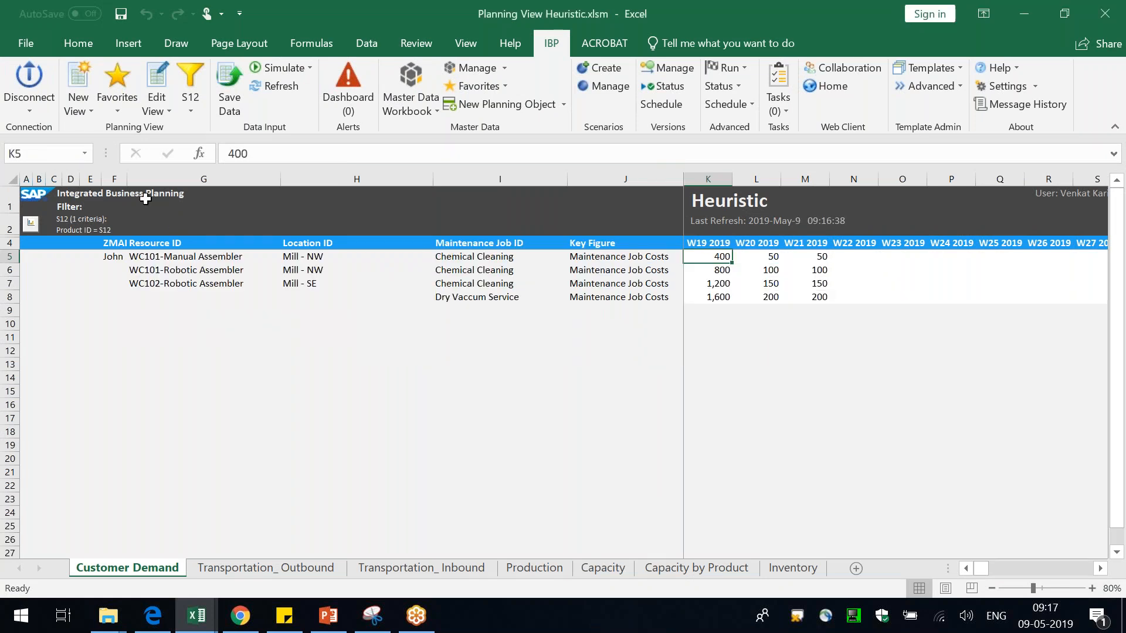
Step: Widen the technician column to show its full heading and examine how the W19 cost is split across the detail rows
{"action": "left_click_drag", "start_coordinate": [127, 179], "coordinate": [255, 182]}
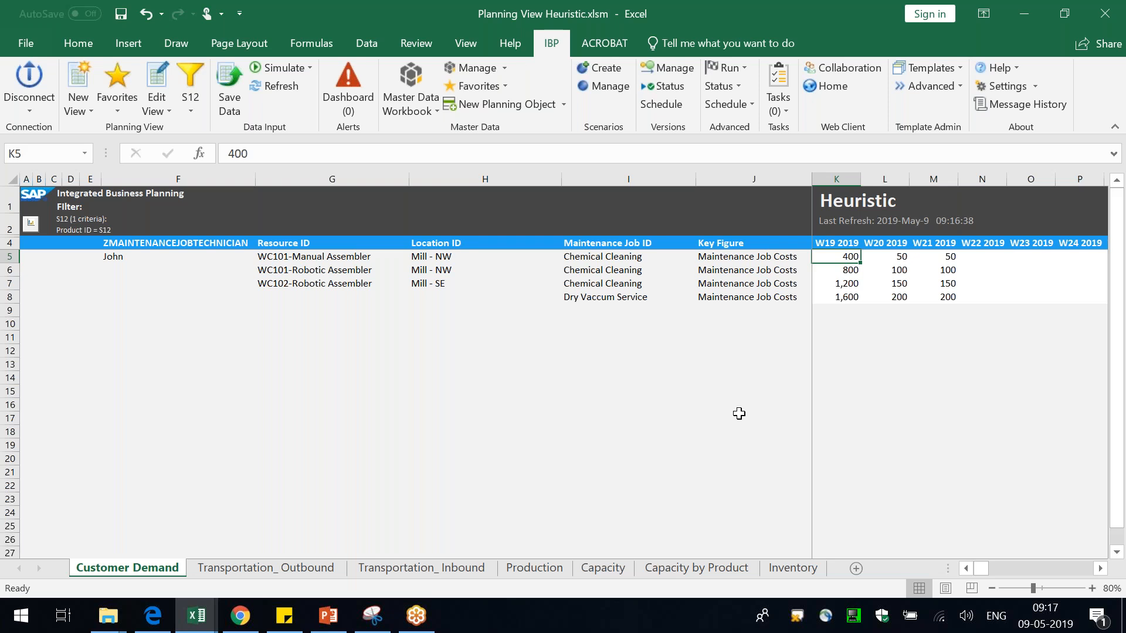
{"action": "left_click", "coordinate": [787, 268]}
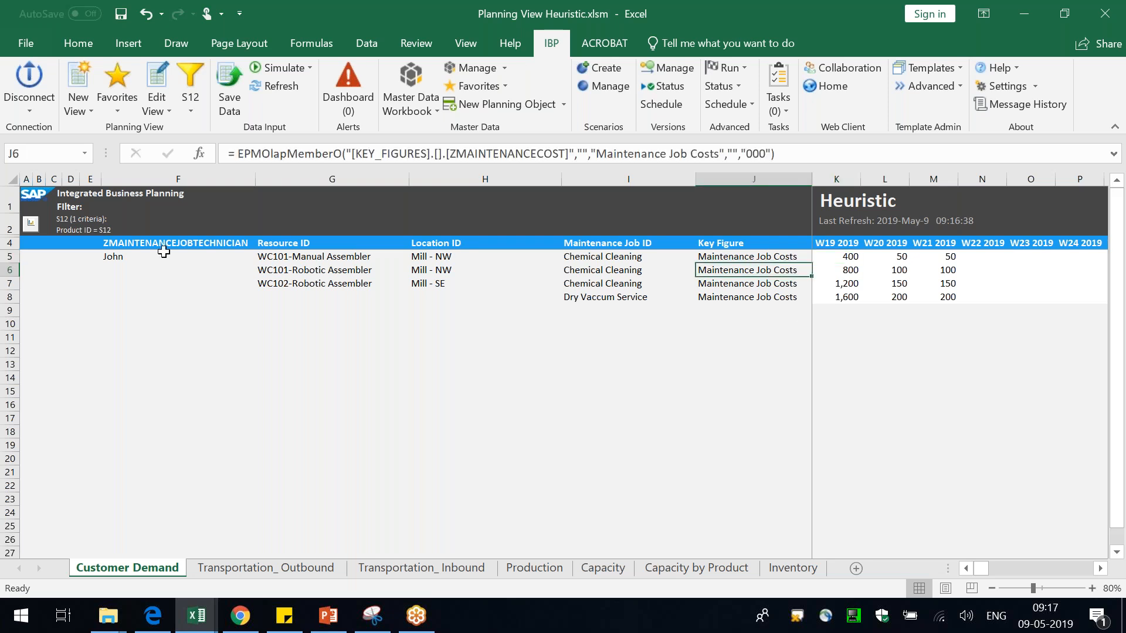
{"action": "left_click", "coordinate": [623, 353]}
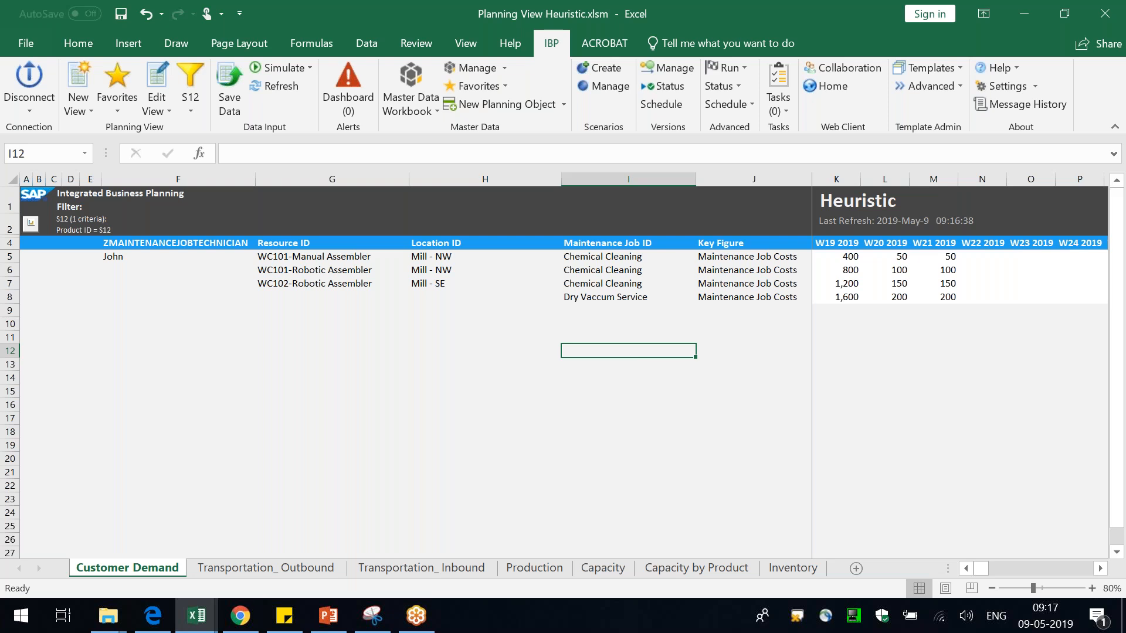
{"action": "left_click", "coordinate": [655, 310]}
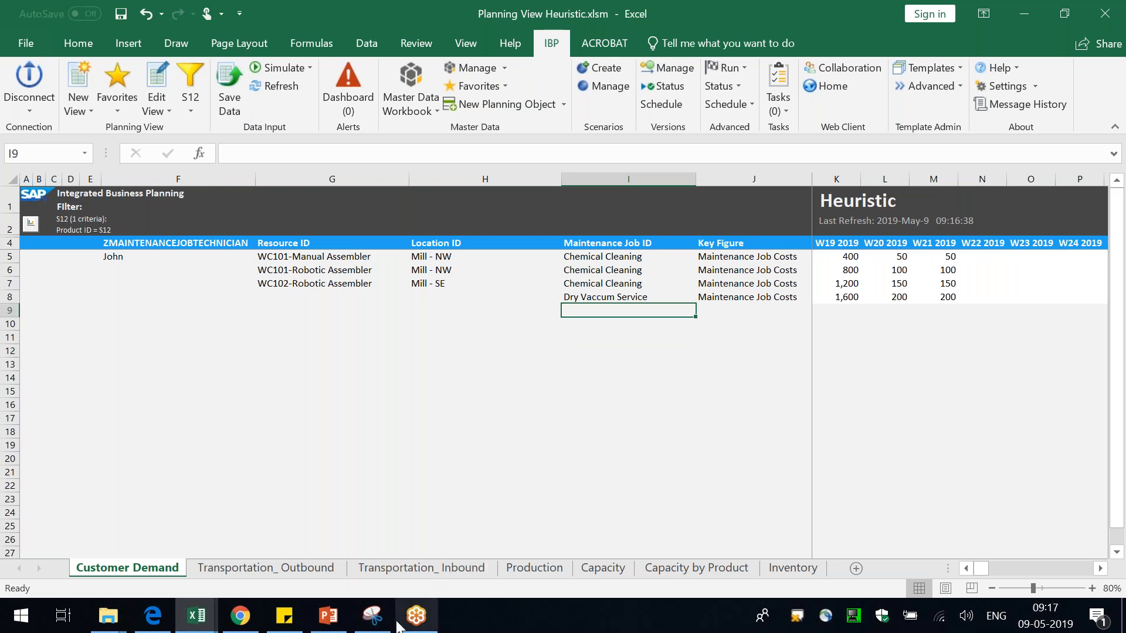
Step: Switch to the PowerPoint deck and start the slide show from slide 3, the Planning Area diagram
{"action": "left_click", "coordinate": [328, 616]}
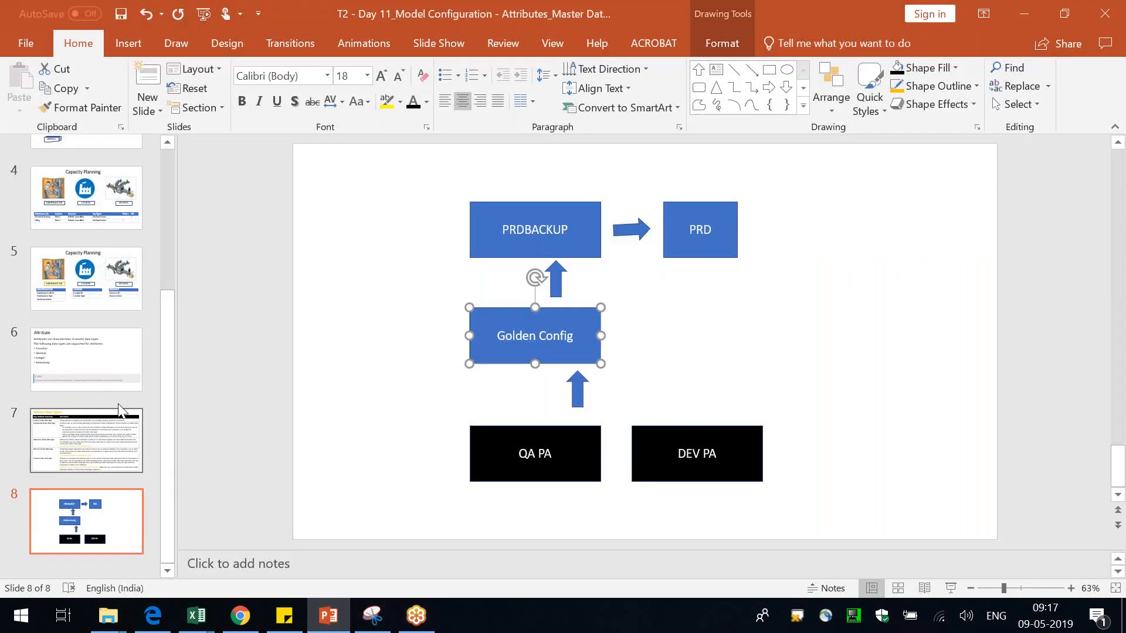
{"action": "left_click", "coordinate": [38, 255]}
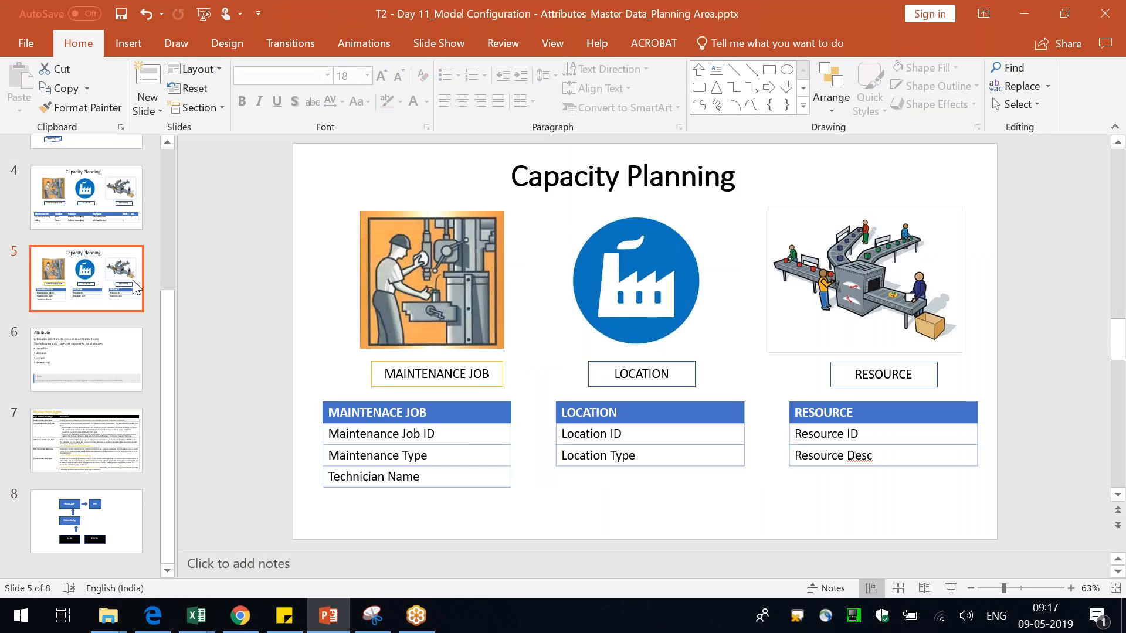
{"action": "left_click", "coordinate": [225, 351]}
{"action": "scroll", "coordinate": [109, 359], "scroll_direction": "up", "scroll_amount": 4}
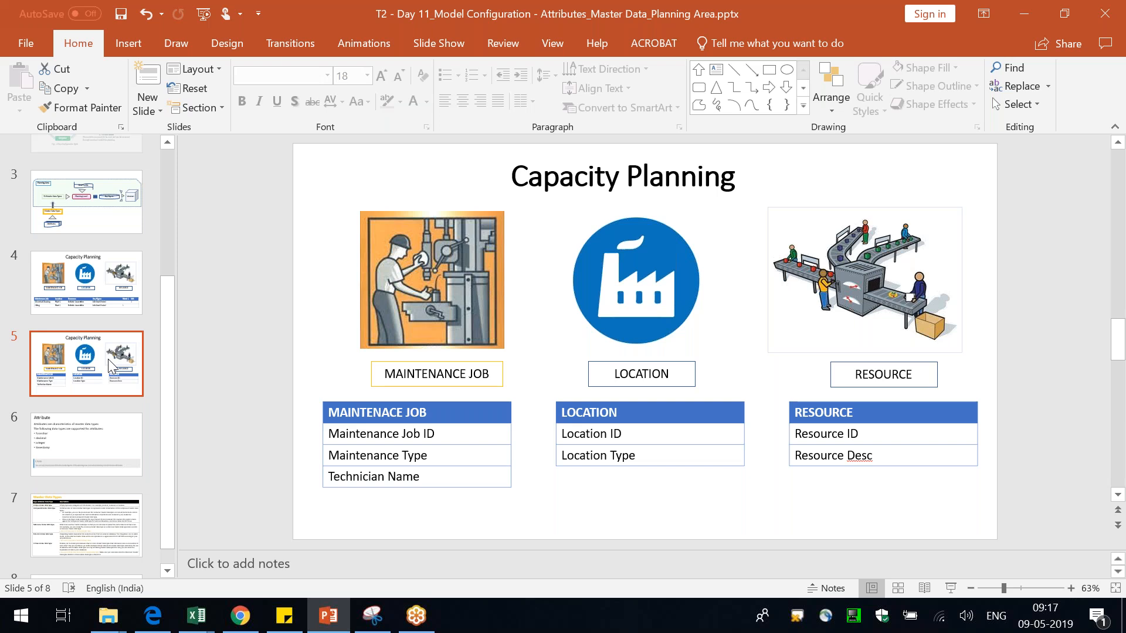
{"action": "left_click", "coordinate": [120, 235]}
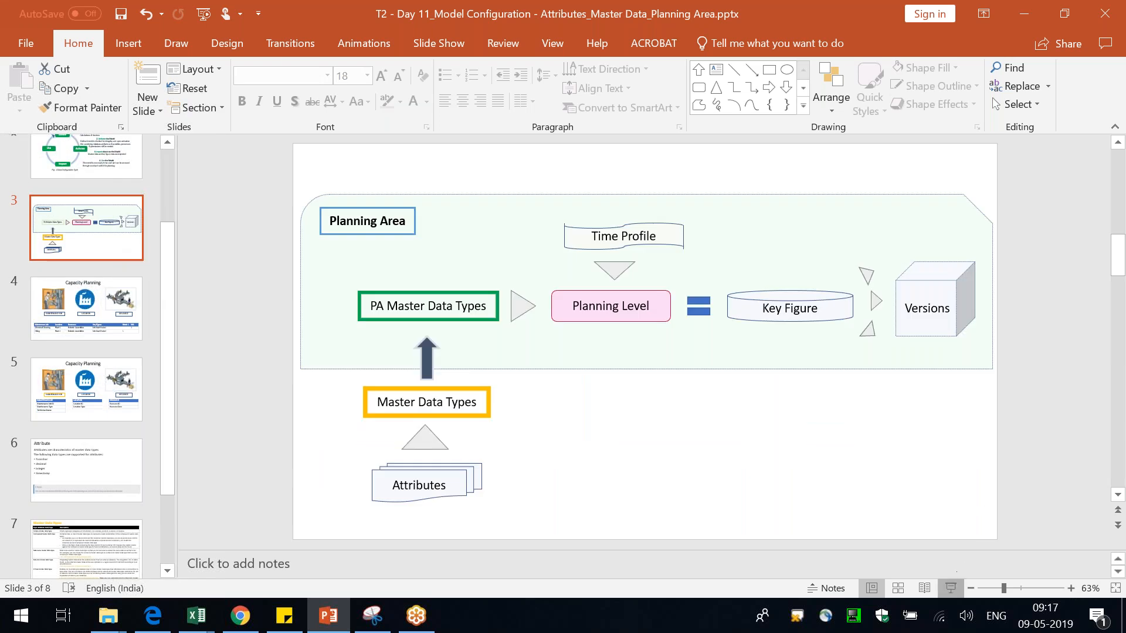
{"action": "left_click", "coordinate": [950, 589]}
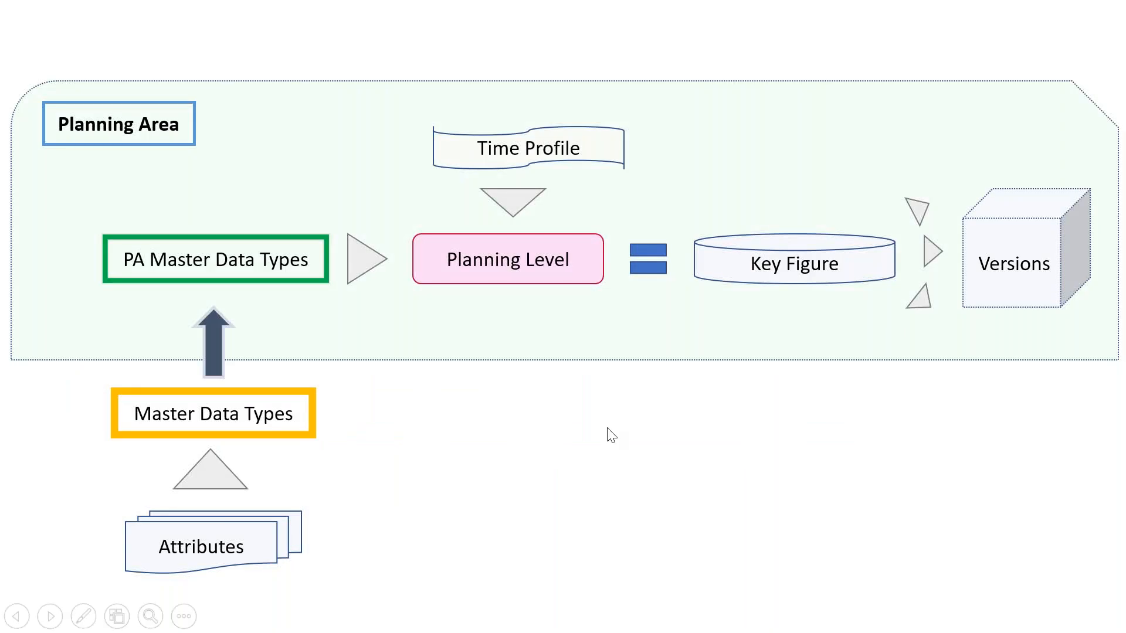
Step: Advance to the Capacity Planning slide with the Maintenance Job, Location and Resource attributes, and return to the Planning Area diagram
{"action": "left_click", "coordinate": [635, 406]}
{"action": "left_click", "coordinate": [630, 404]}
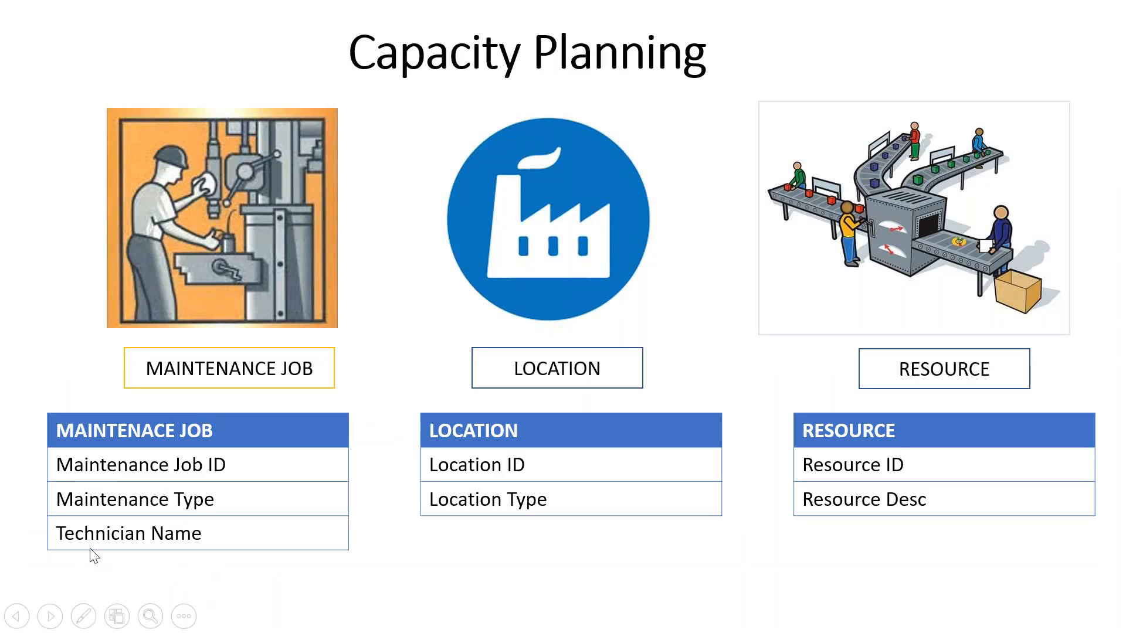
{"action": "key", "text": "Left"}
{"action": "key", "text": "Left"}
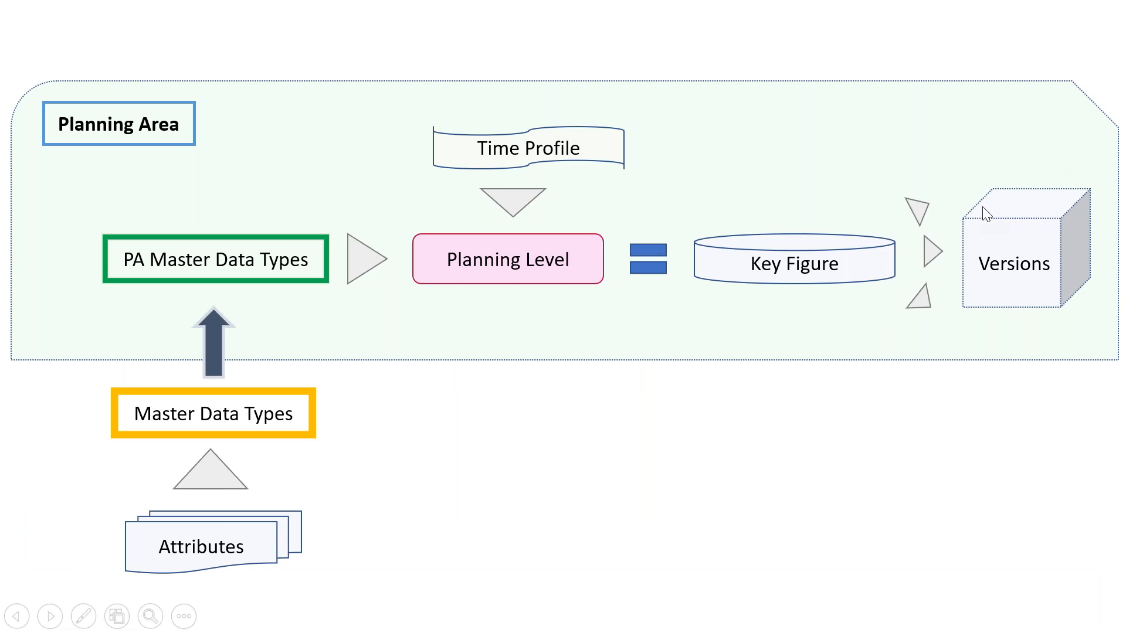
Step: Switch back to the Excel planning view and select the first row's Maintenance Job Costs key figure
{"action": "key", "text": "alt+Tab"}
{"action": "left_click", "coordinate": [748, 257]}
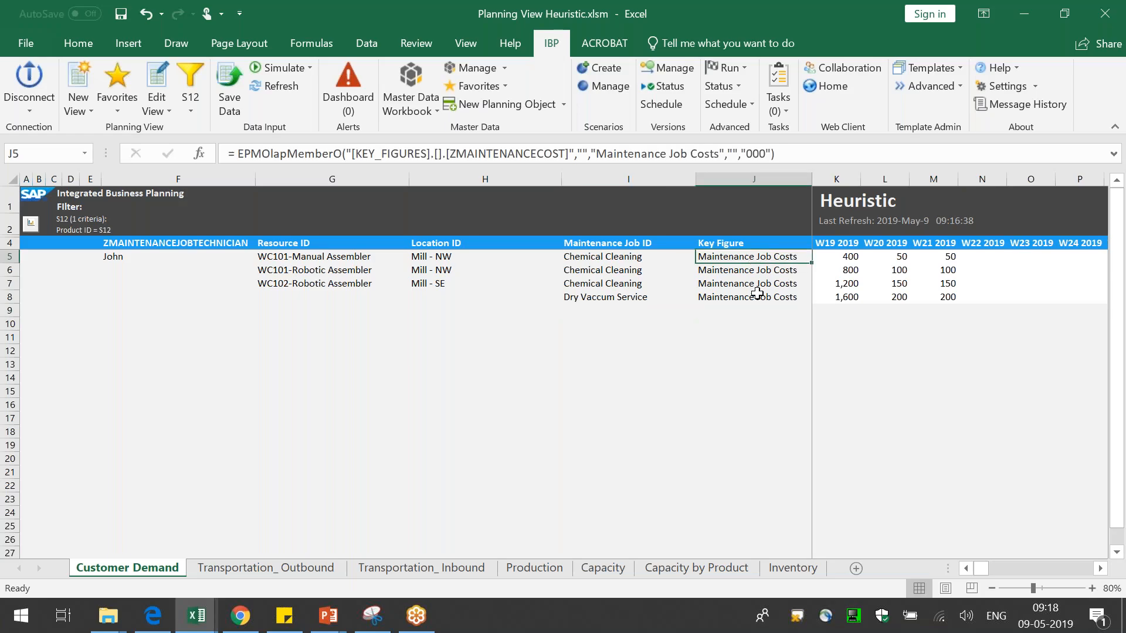
Step: Widen the technician column slightly and select the Maintenance Job Costs key figures in all four detail rows
{"action": "left_click_drag", "start_coordinate": [259, 178], "coordinate": [265, 178]}
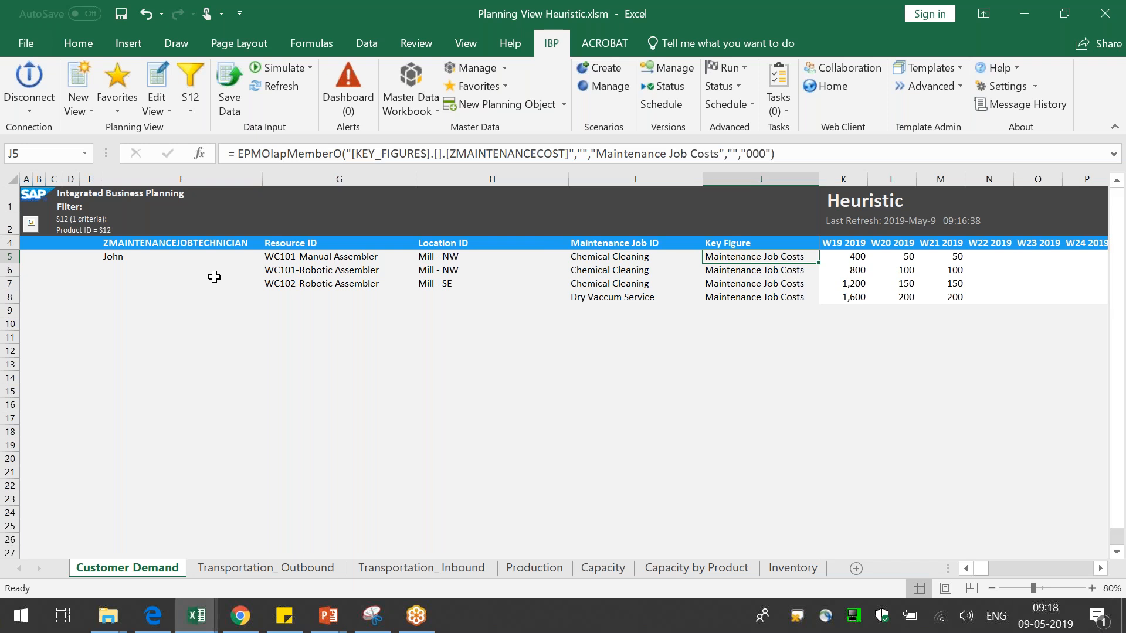
{"action": "left_click_drag", "start_coordinate": [798, 295], "coordinate": [795, 258]}
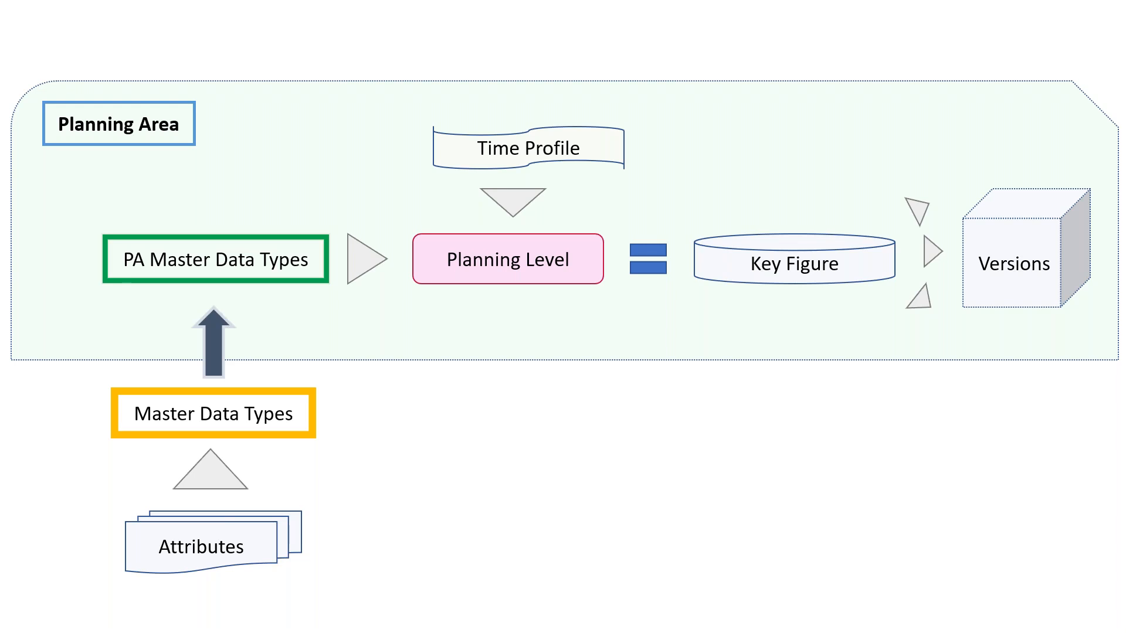
Step: Return to the PowerPoint deck, end the slide show and add a new slide after slide 8
{"action": "key", "text": "Escape"}
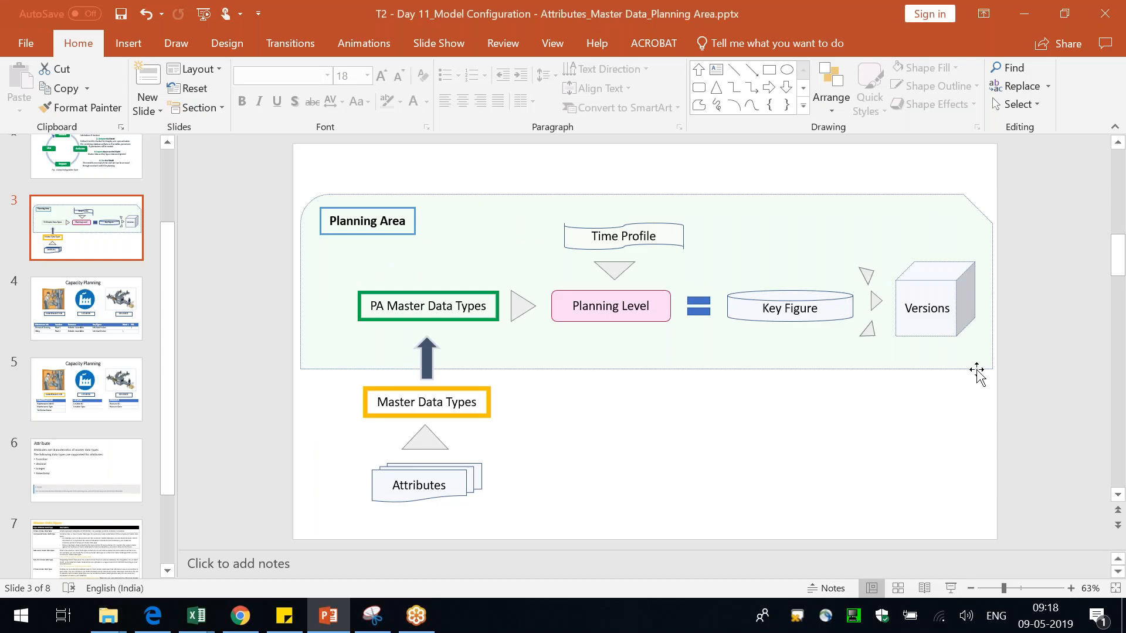
{"action": "scroll", "coordinate": [115, 498], "scroll_direction": "down", "scroll_amount": 2}
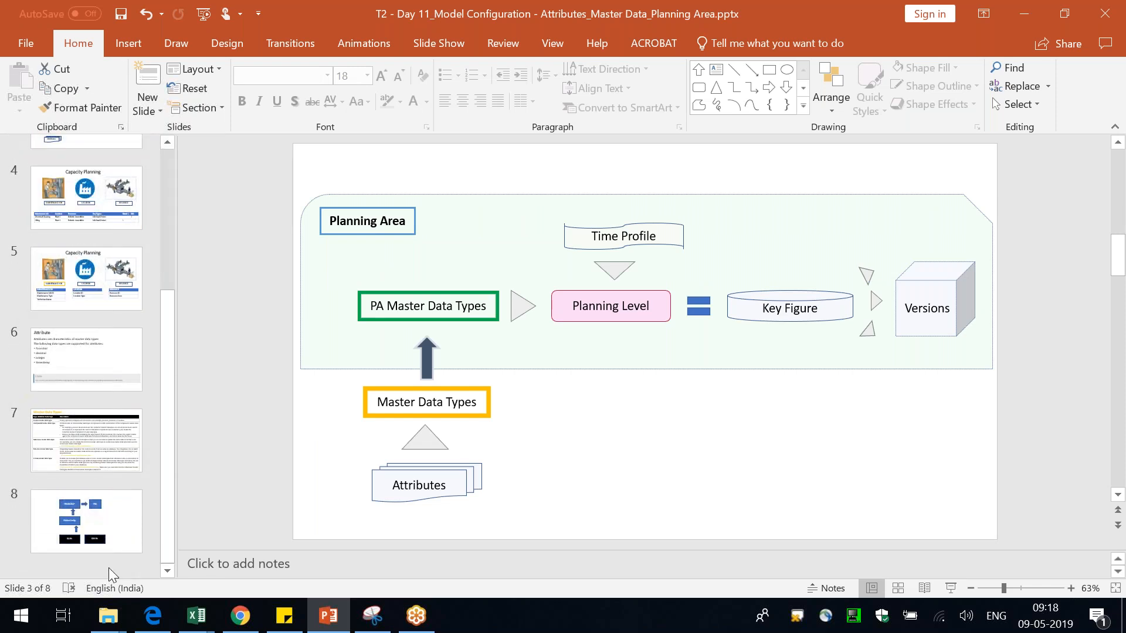
{"action": "right_click", "coordinate": [108, 567]}
{"action": "left_click", "coordinate": [162, 537]}
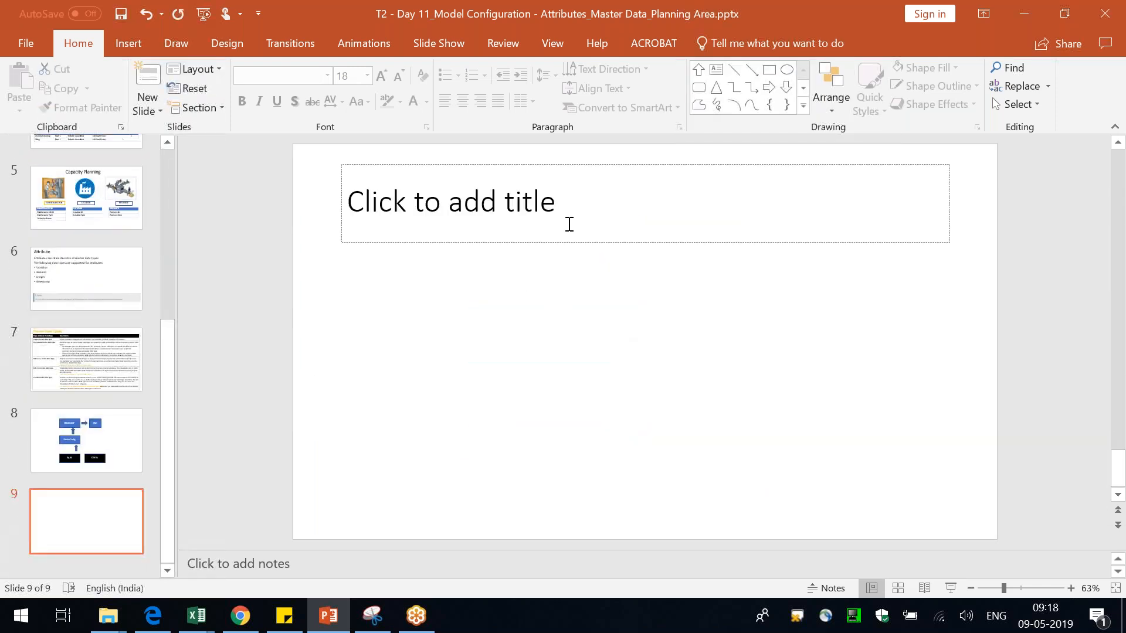
Step: Move the new slide's title placeholder down to the middle of the slide and reduce its font size to 24
{"action": "left_click_drag", "start_coordinate": [480, 167], "coordinate": [473, 326]}
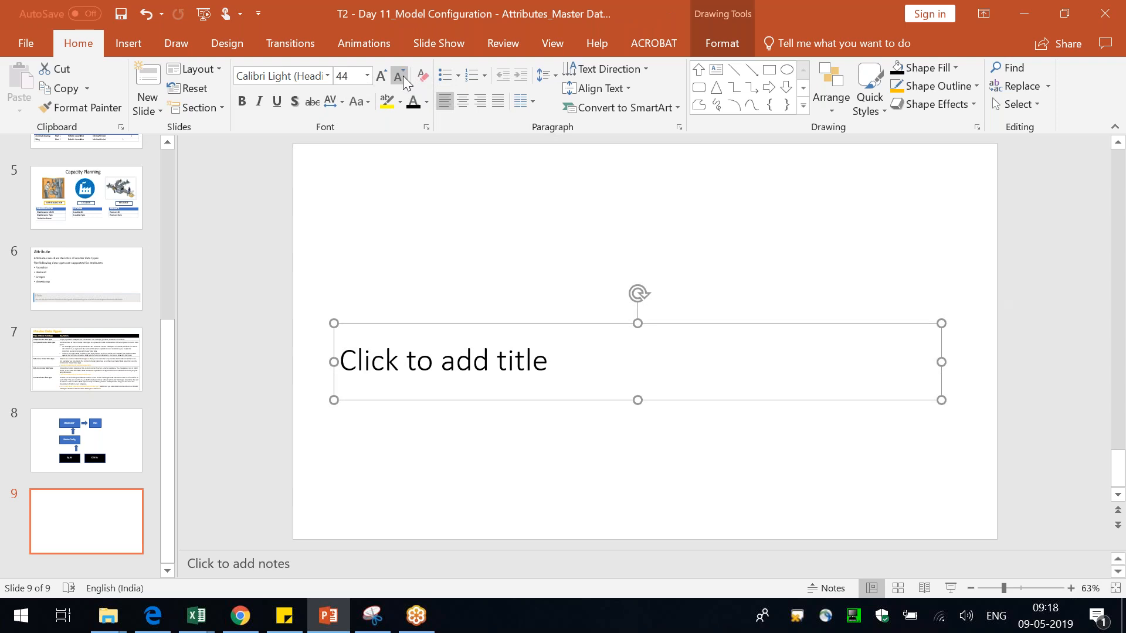
{"action": "left_click", "coordinate": [401, 76]}
{"action": "left_click", "coordinate": [400, 76]}
{"action": "left_click", "coordinate": [401, 75]}
{"action": "left_click", "coordinate": [400, 75]}
{"action": "left_click", "coordinate": [401, 75]}
Step: Start a numbered list inside the title placeholder on slide 9
{"action": "left_click", "coordinate": [455, 355]}
{"action": "left_click", "coordinate": [471, 75]}
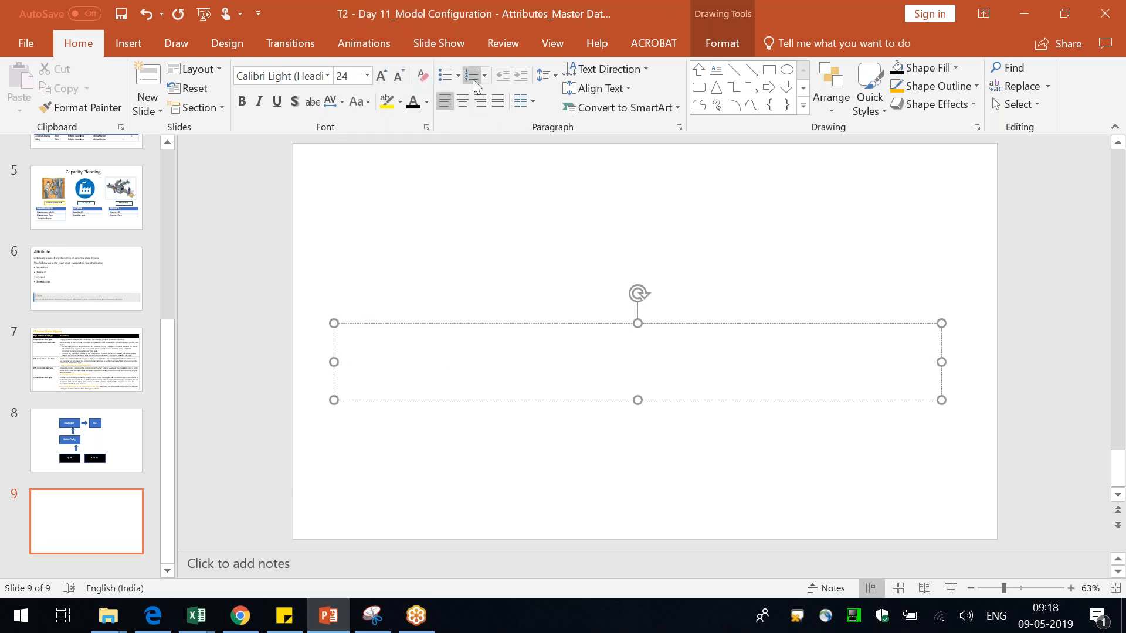